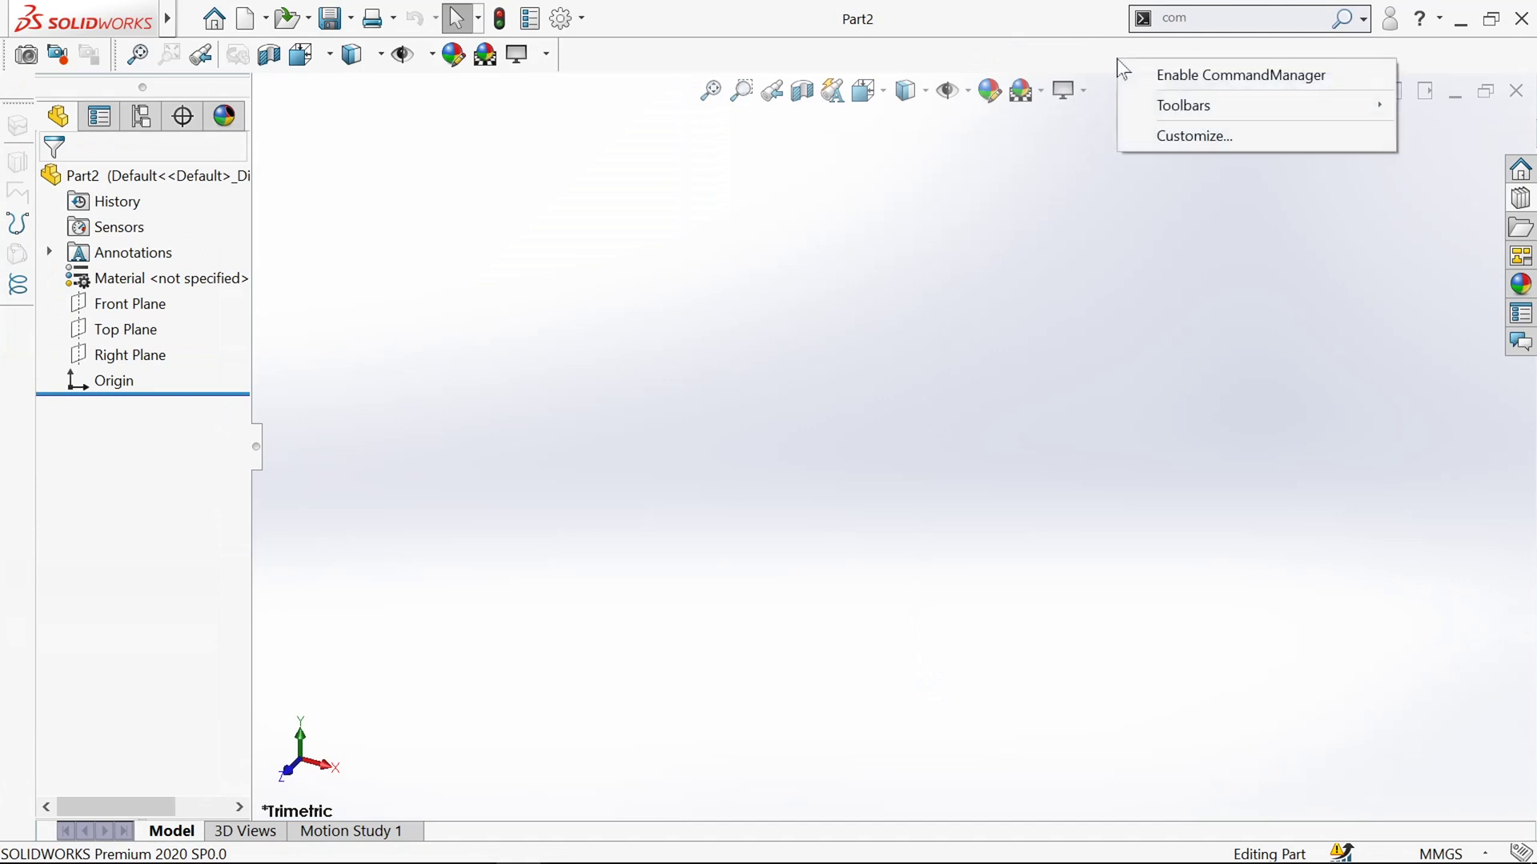
Step: Enable the CommandManager and start a new sketch on the Top Plane
left_click(1159, 78)
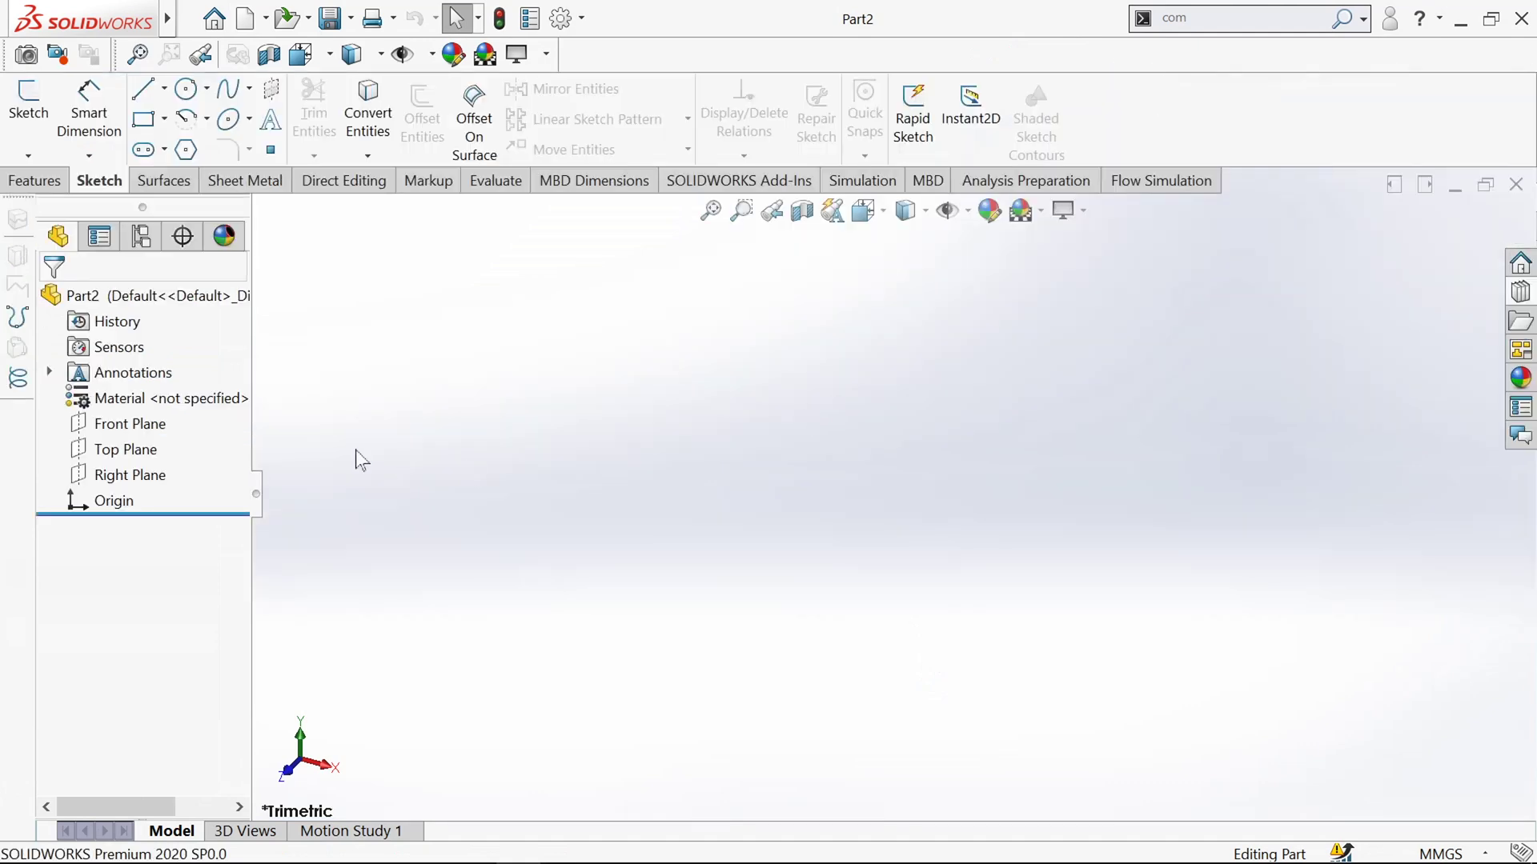
left_click(126, 449)
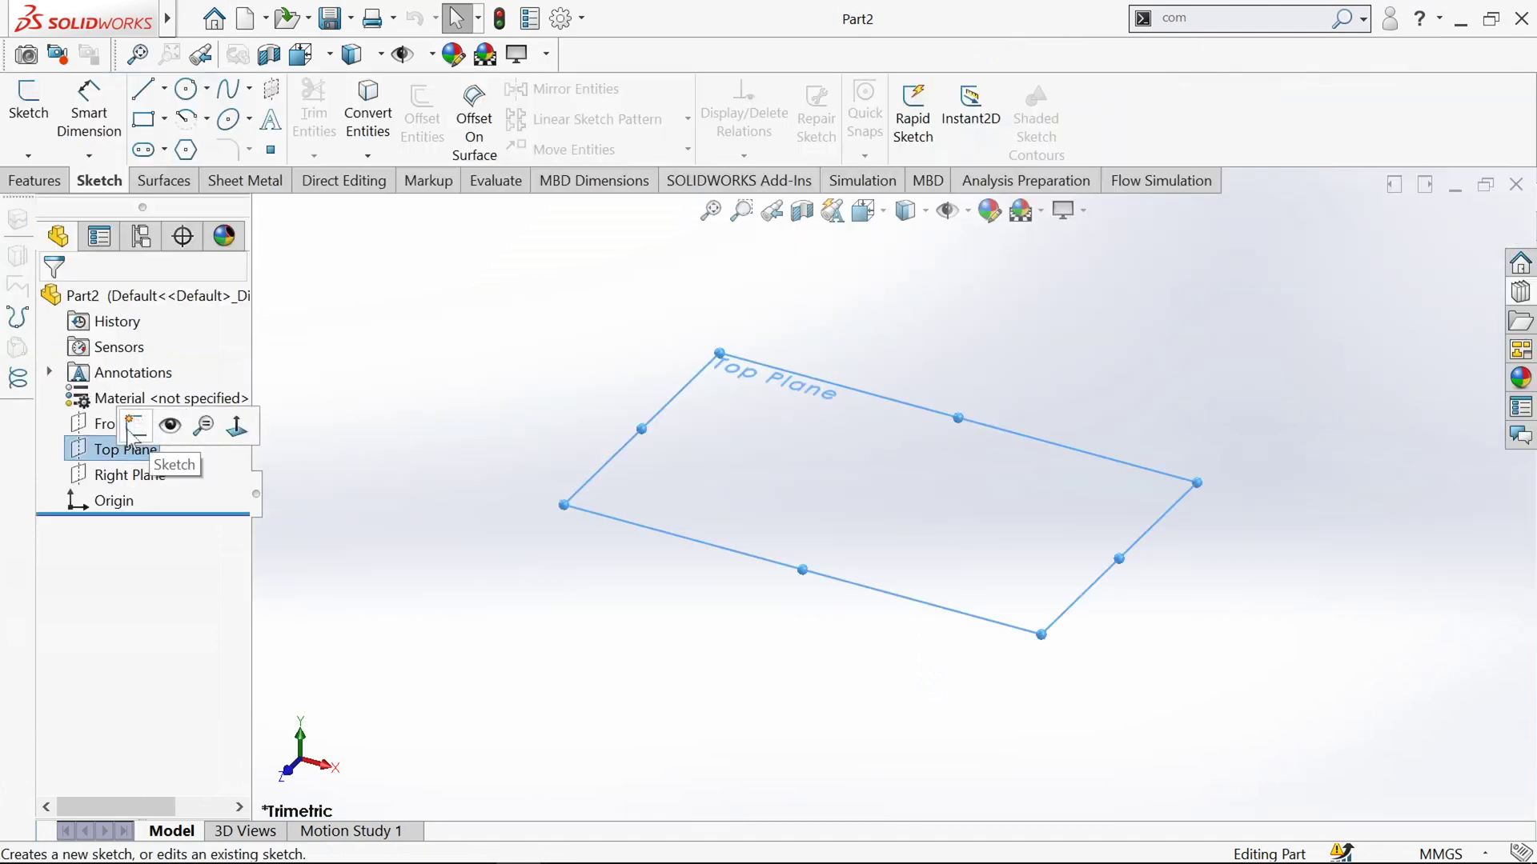
left_click(132, 431)
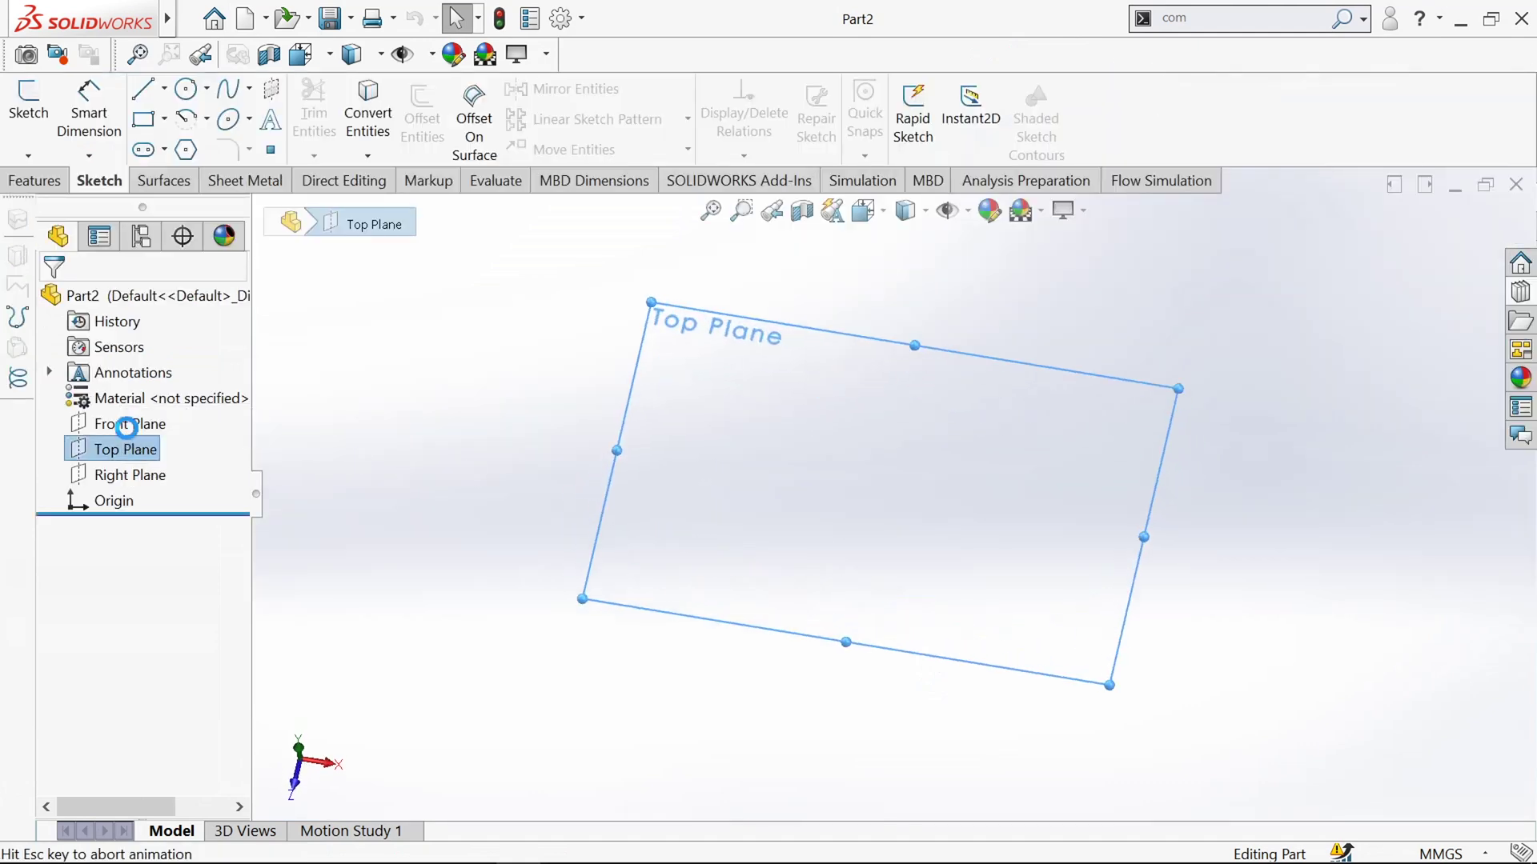
Step: Sketch two concentric circles centred on the origin with radii of about 46 mm and 29 mm
left_click(185, 91)
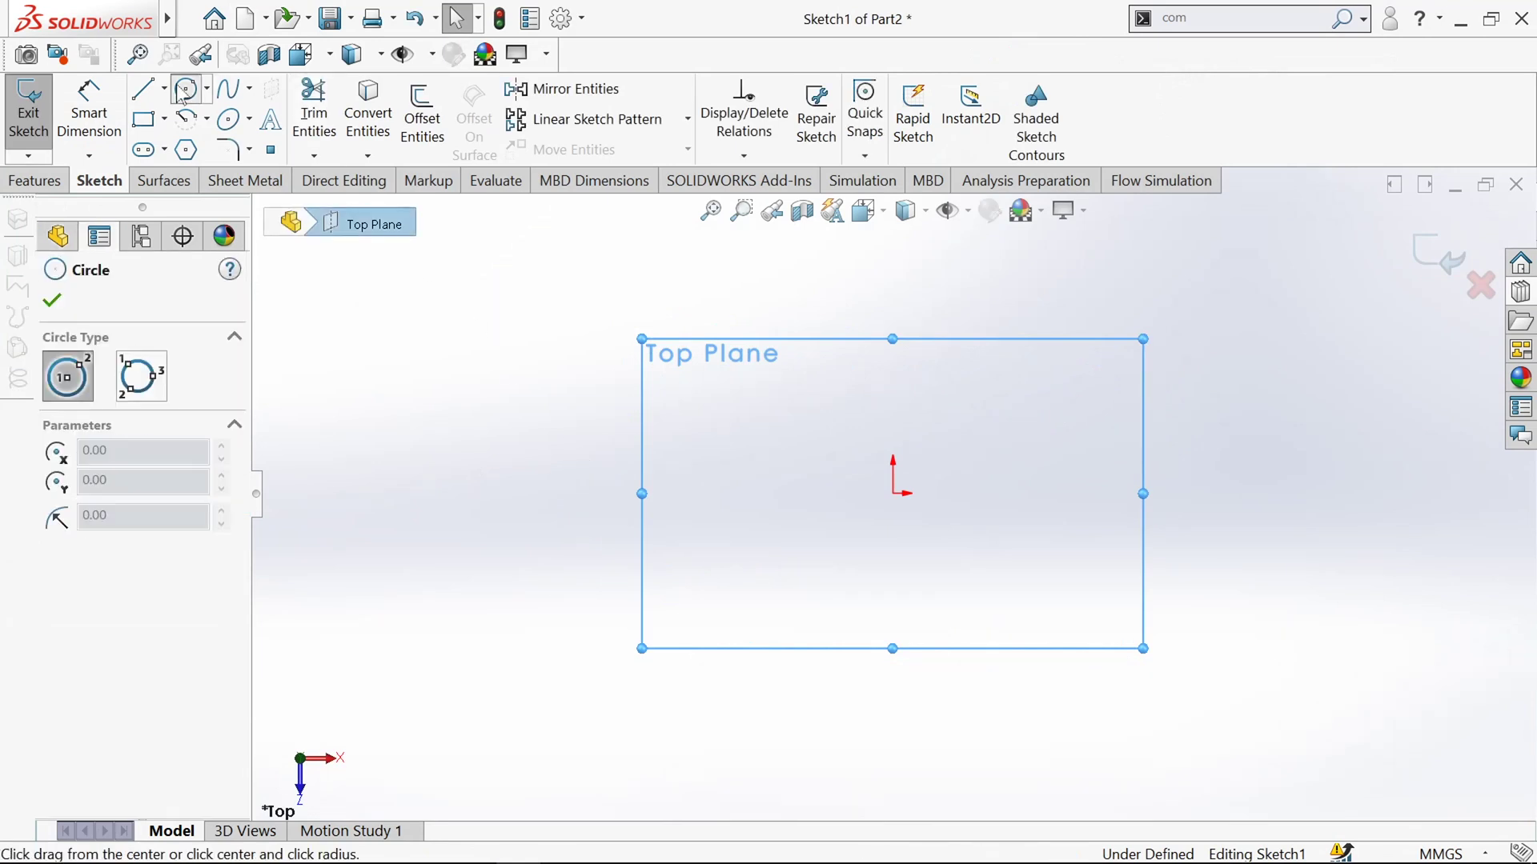
left_click(894, 494)
left_click(963, 601)
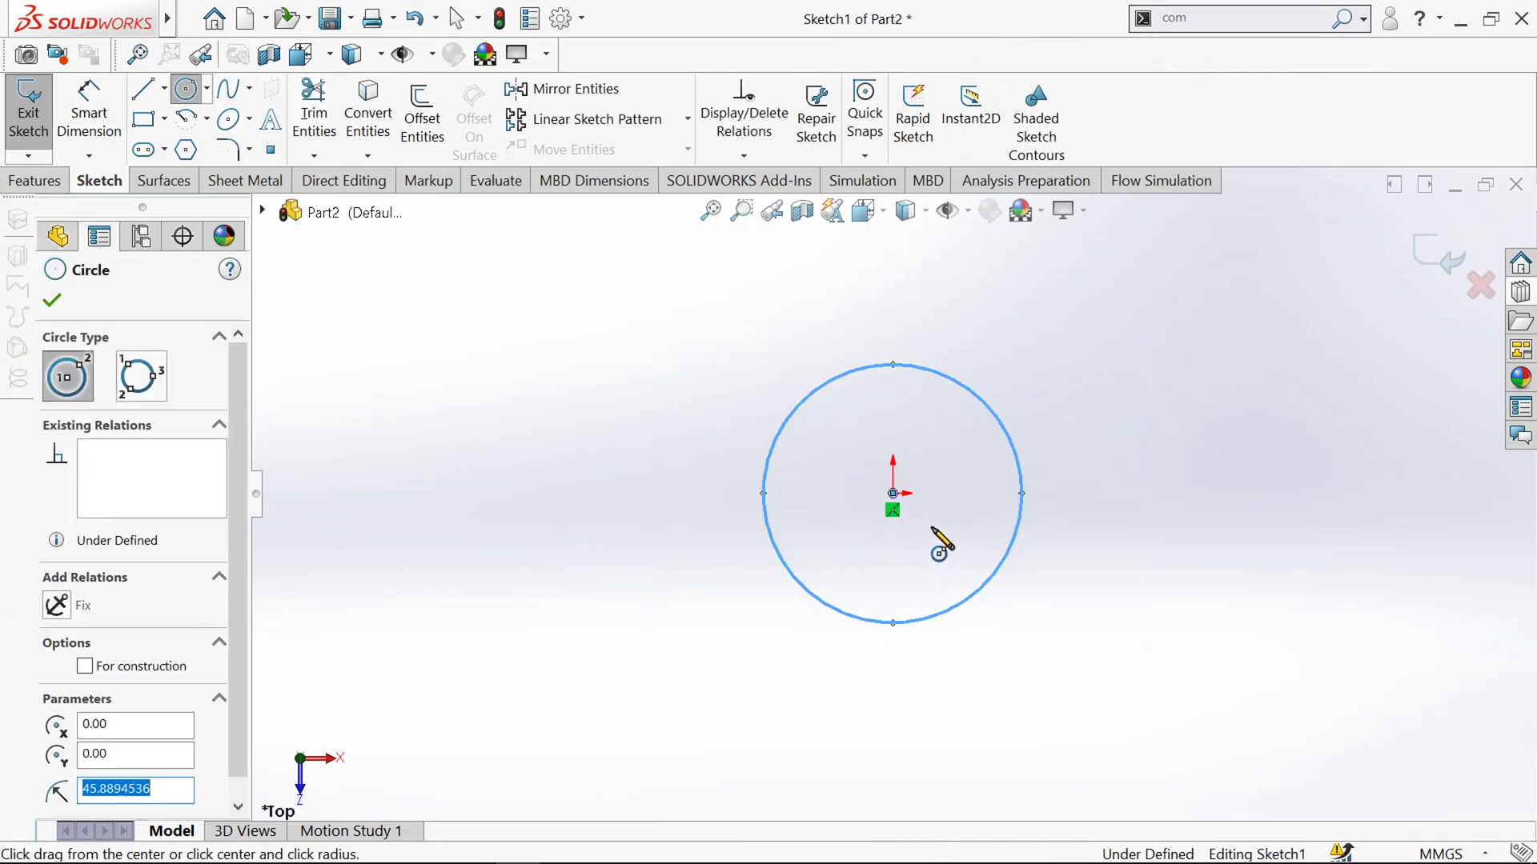
left_click(894, 494)
left_click(950, 560)
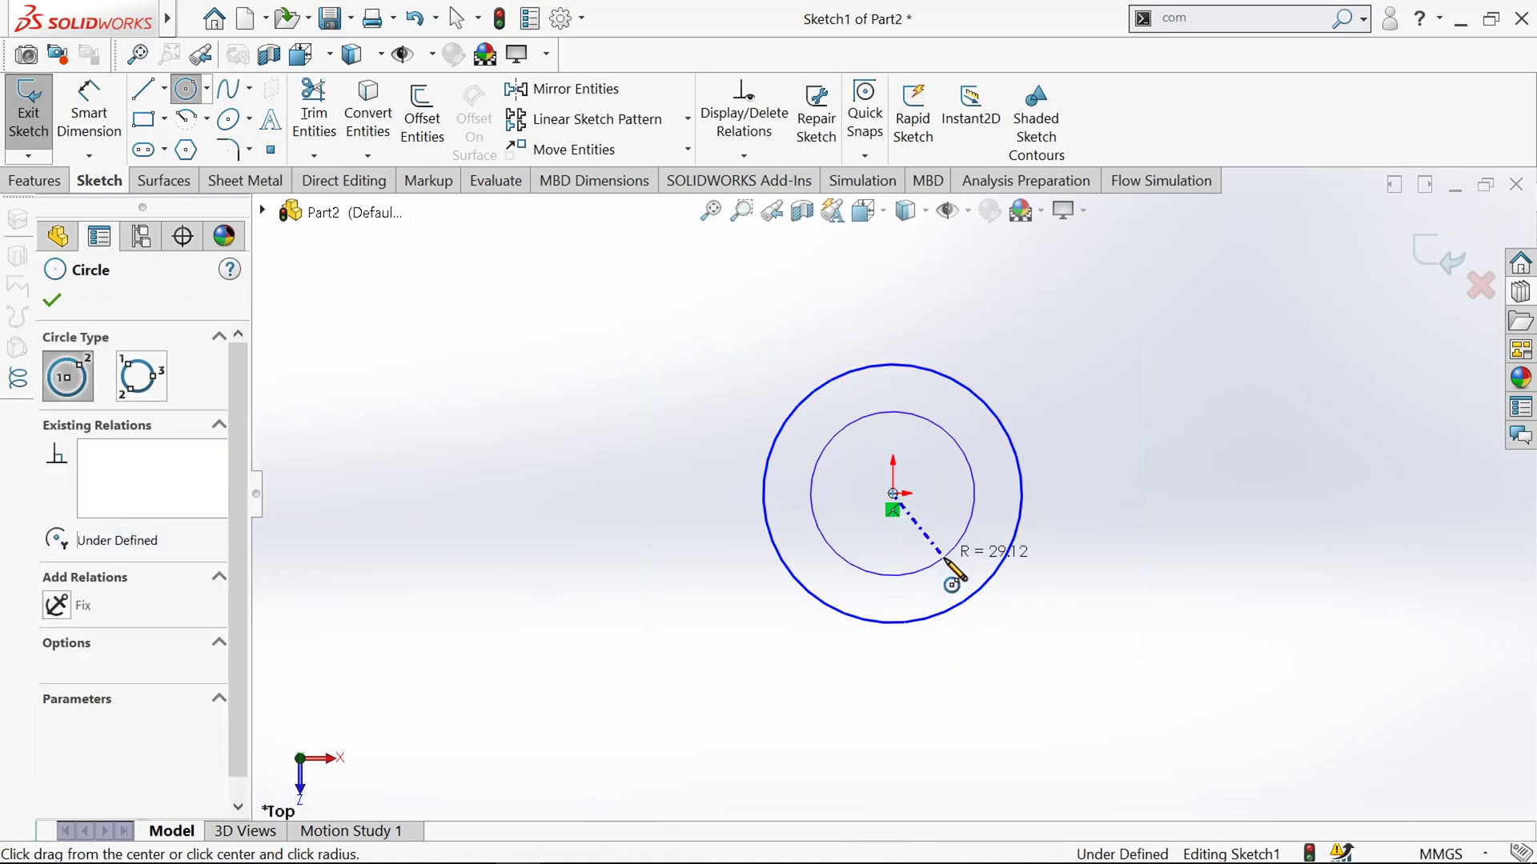
Step: Draw a horizontal centerline through the origin, from just left of the circles to about 163 mm right of the origin
left_click(164, 89)
left_click(200, 145)
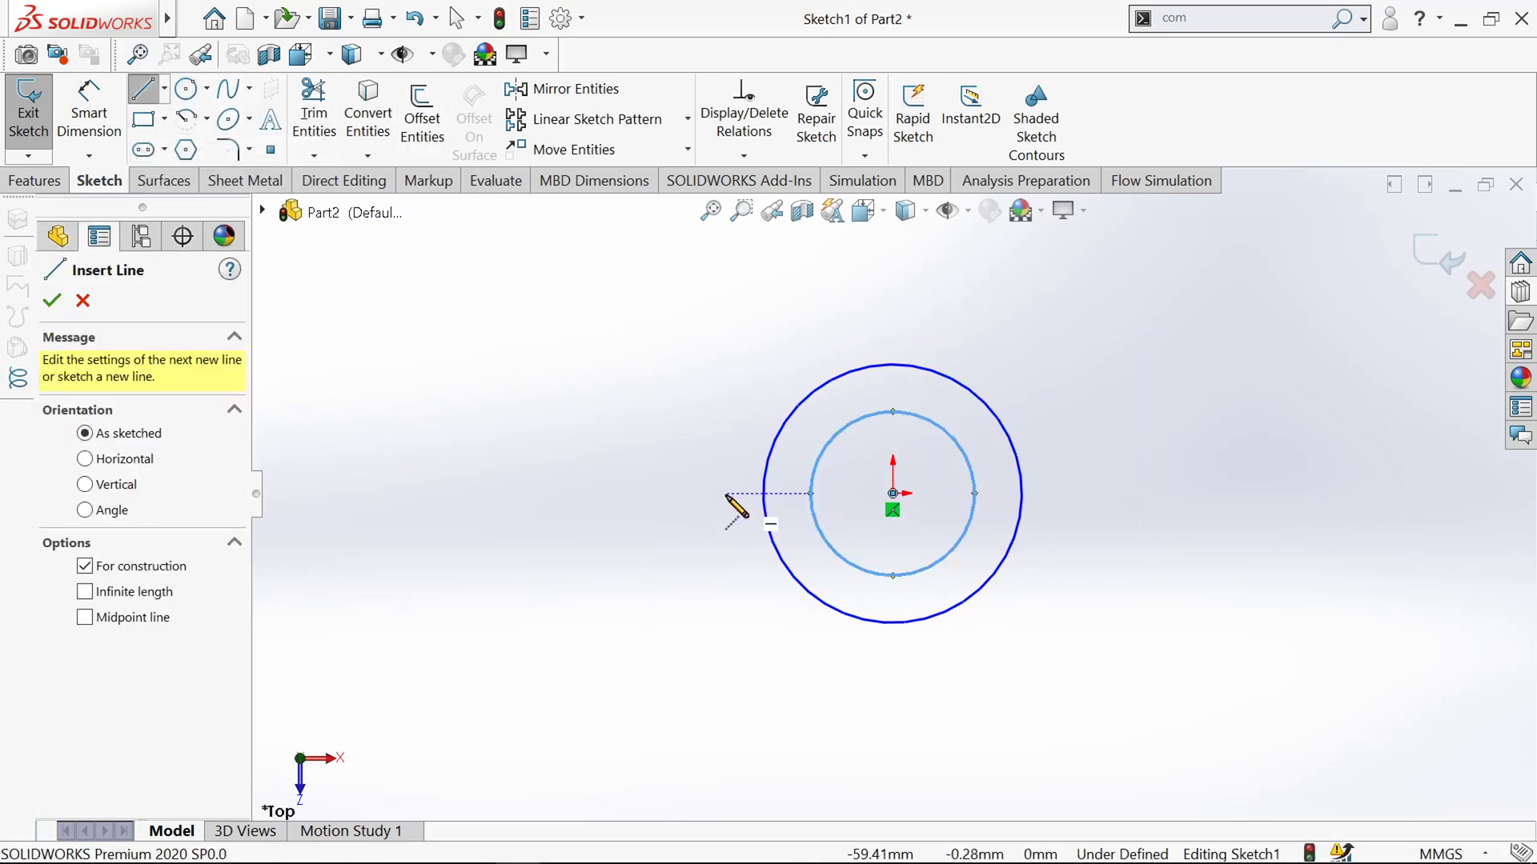
left_click(749, 494)
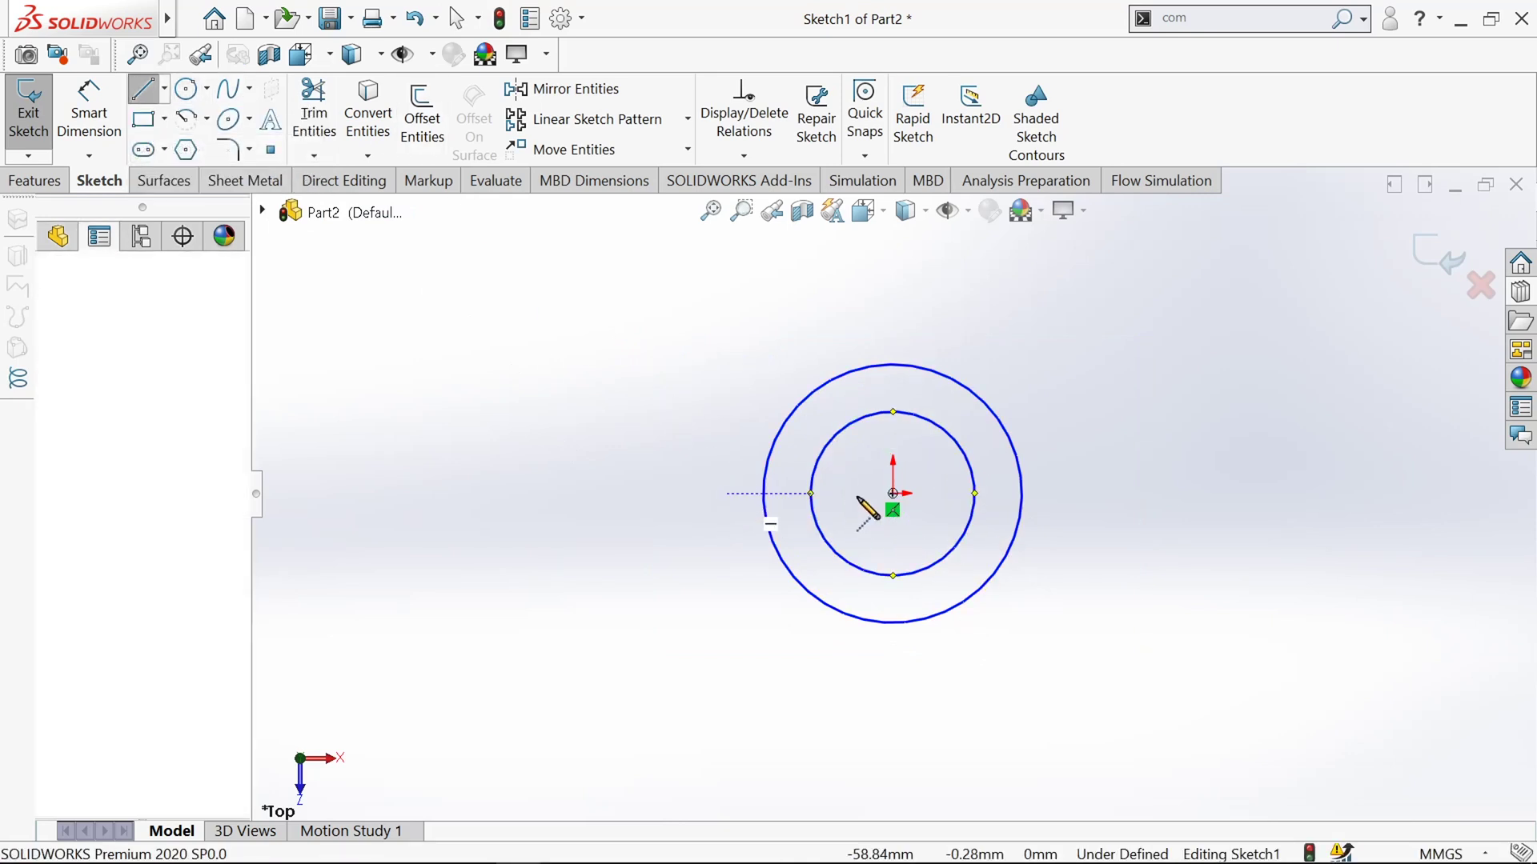
left_click(1354, 494)
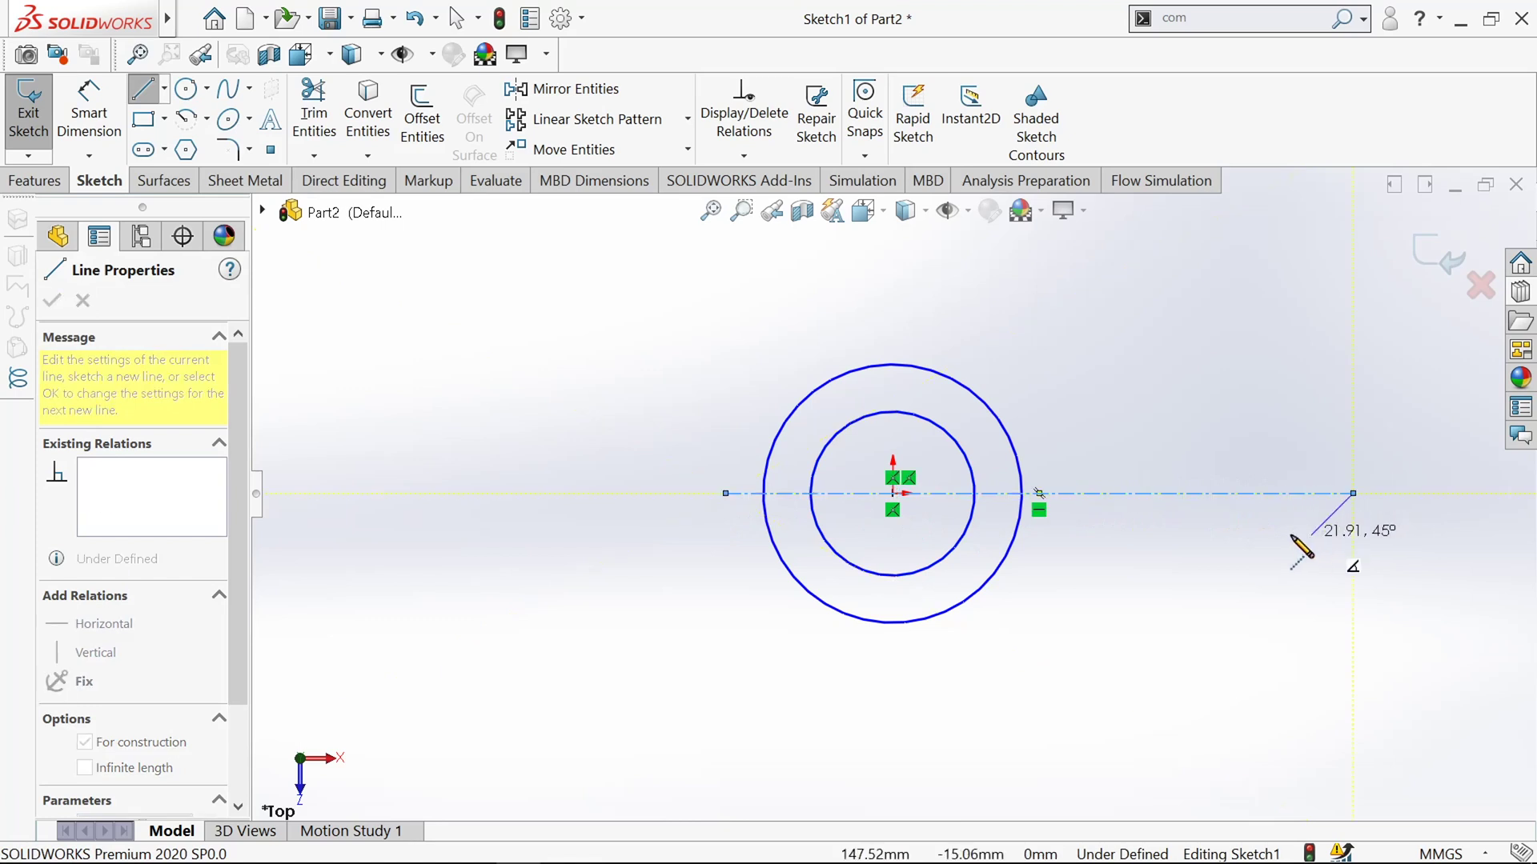
Step: Sketch two smaller concentric circles centred on the right endpoint of the centerline
left_click(186, 89)
left_click(1354, 494)
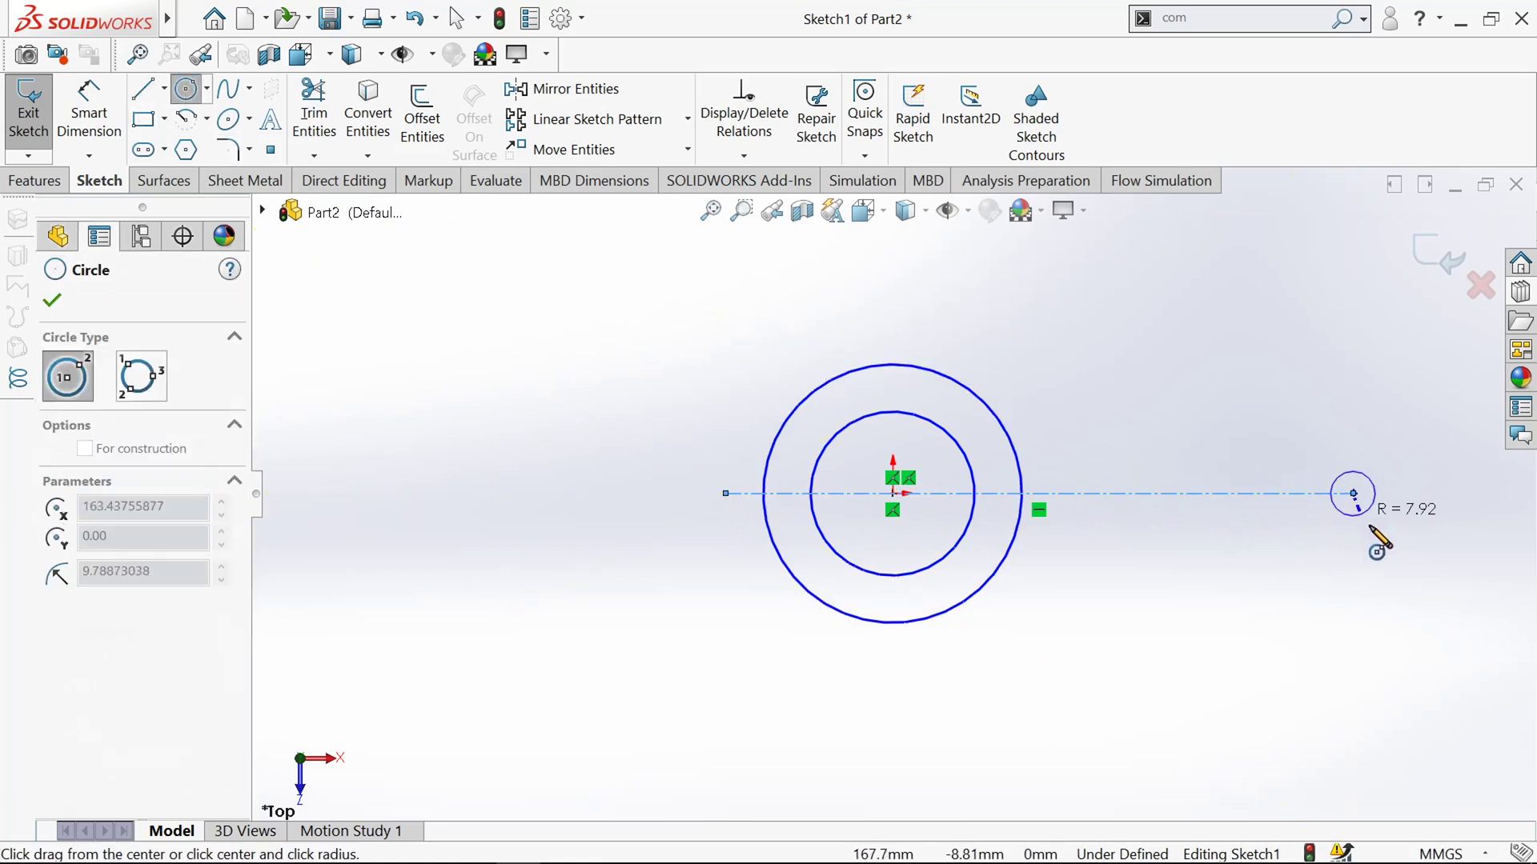
left_click(1378, 560)
left_click(1353, 494)
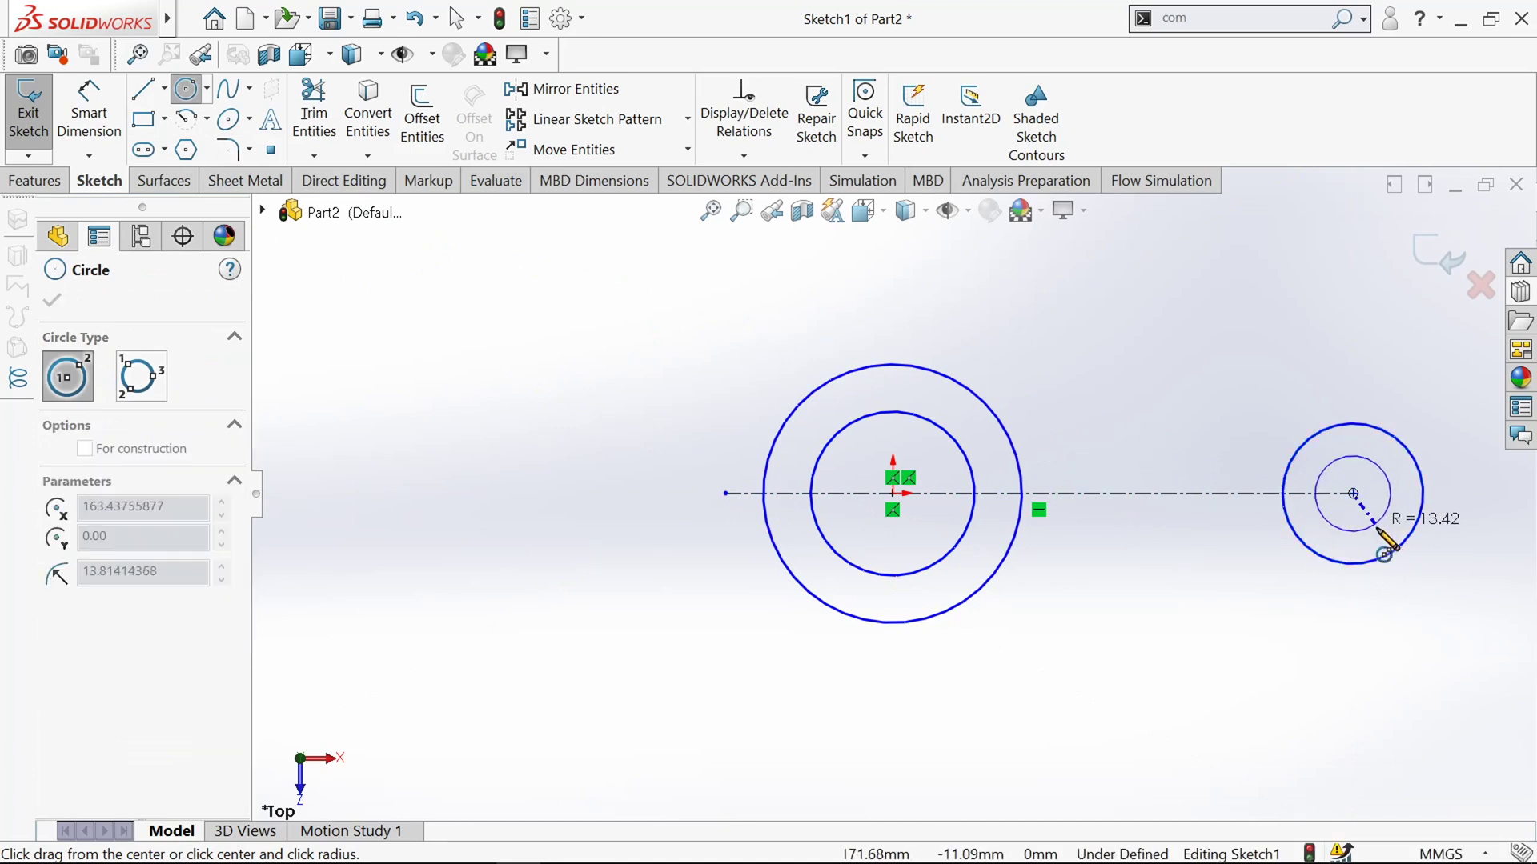
Step: Draw a line tangent to the upper sides of the left and right outer circles
left_click(143, 89)
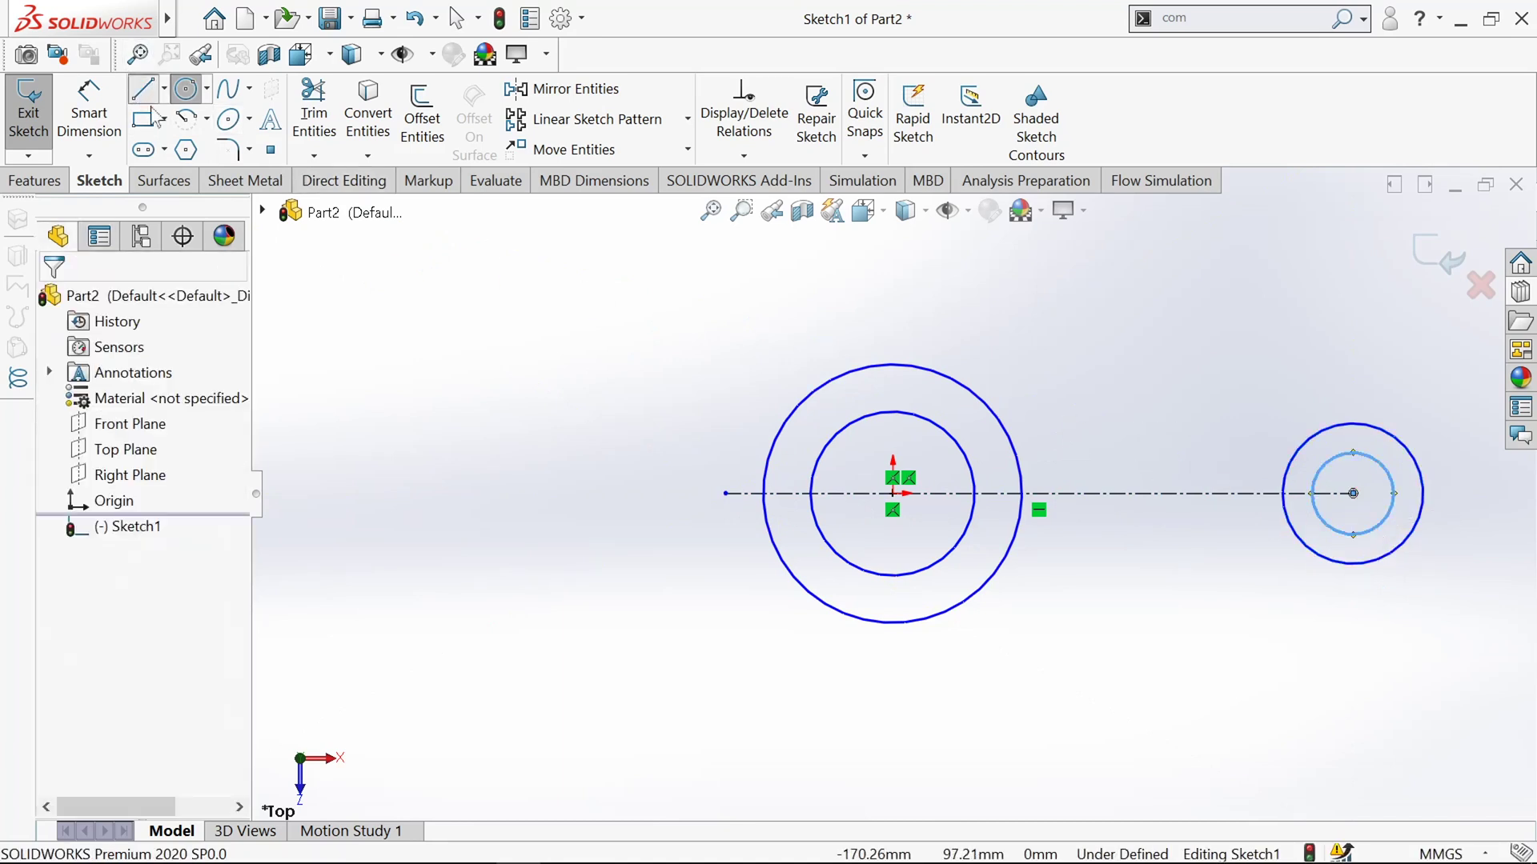
left_click(904, 366)
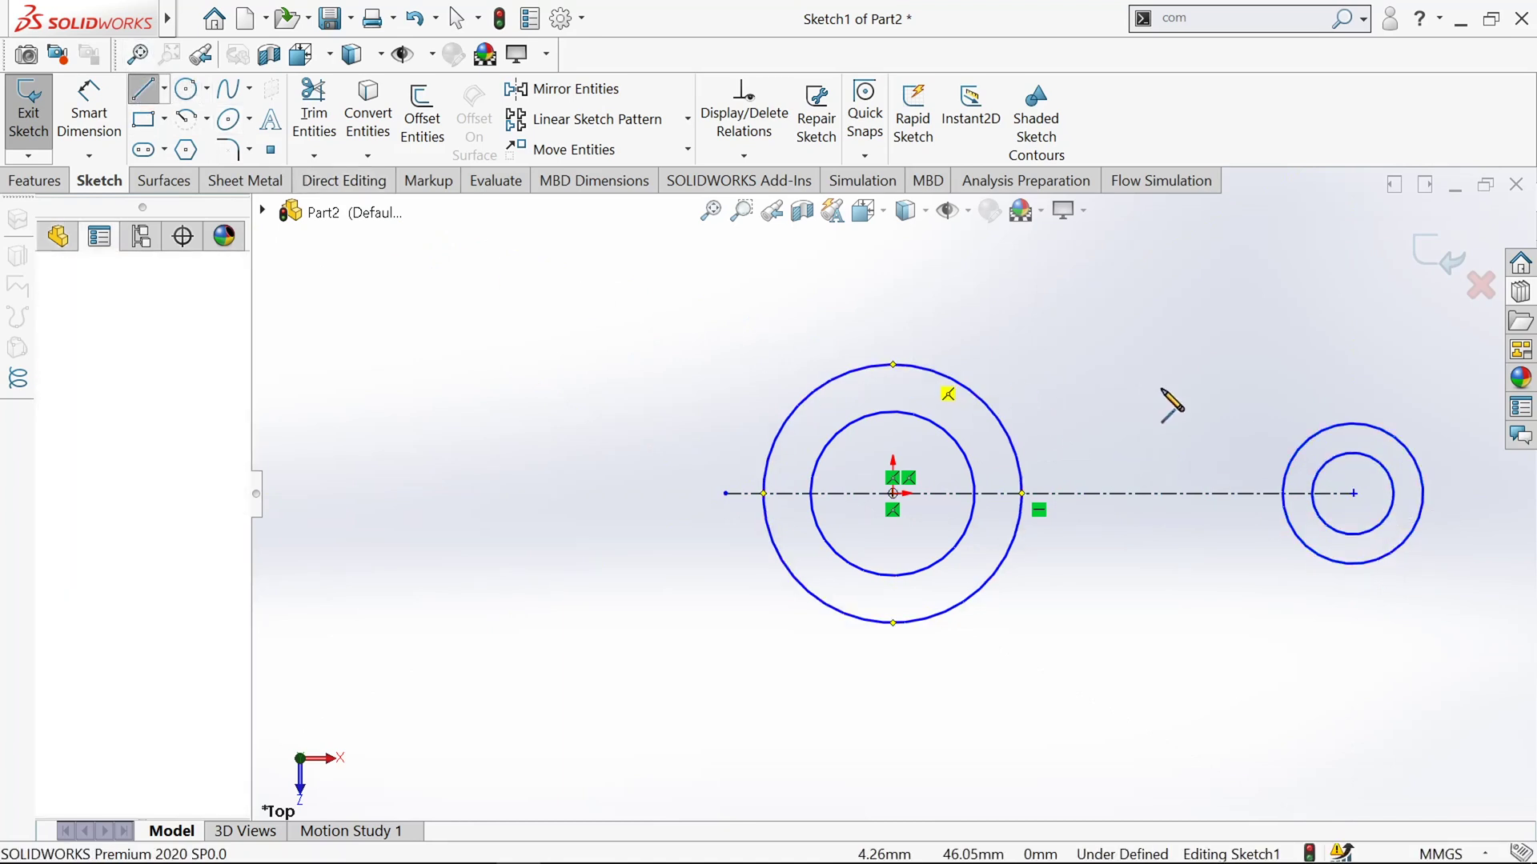
left_click(1363, 424)
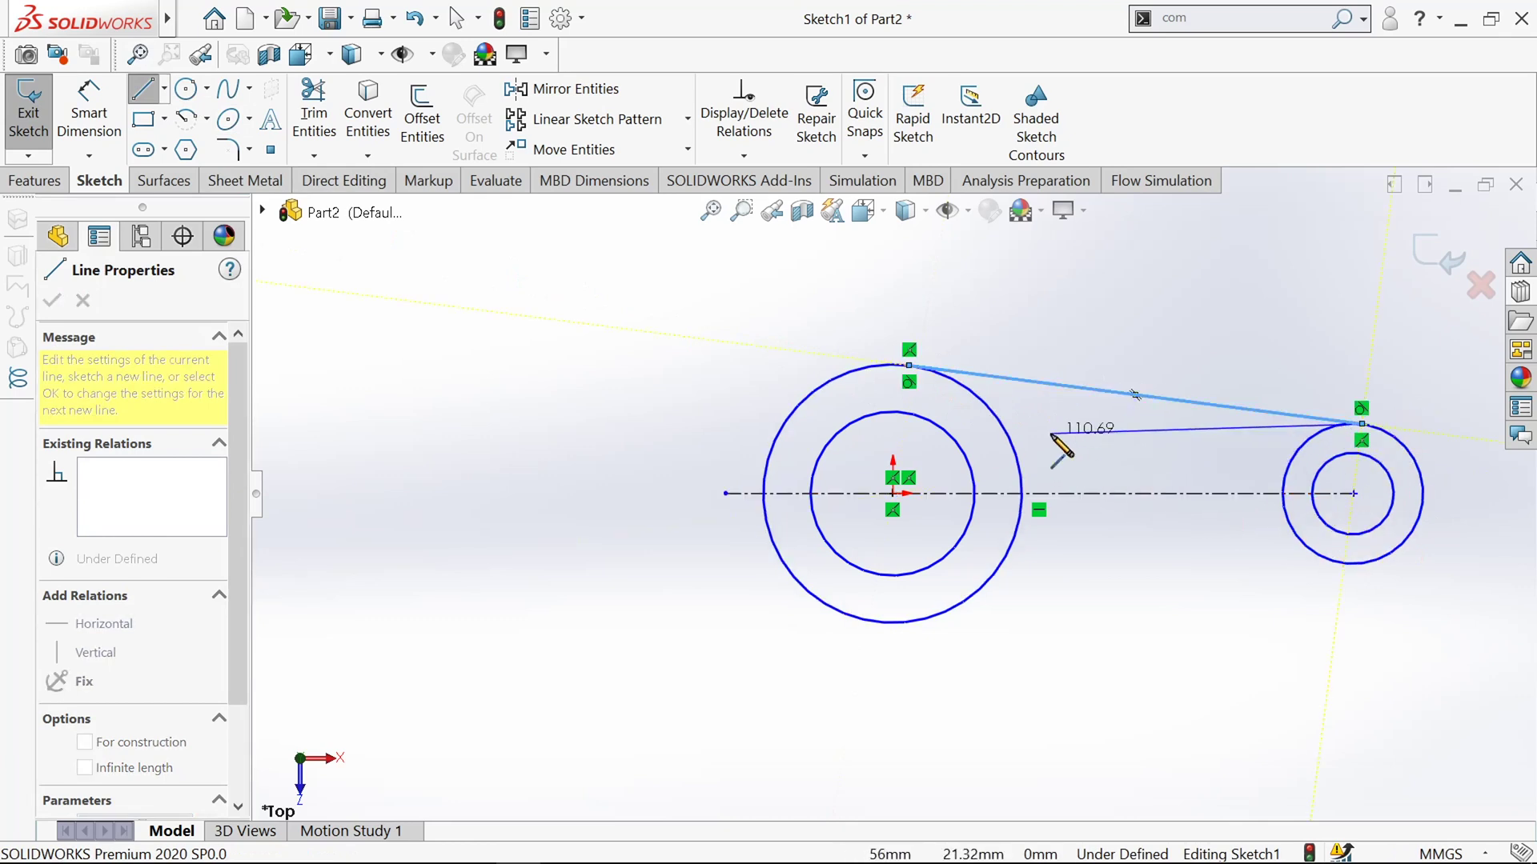
Step: Dimension the left outer circle with a diameter of 58 mm
left_click(86, 128)
scroll(1113, 393, "down", 3)
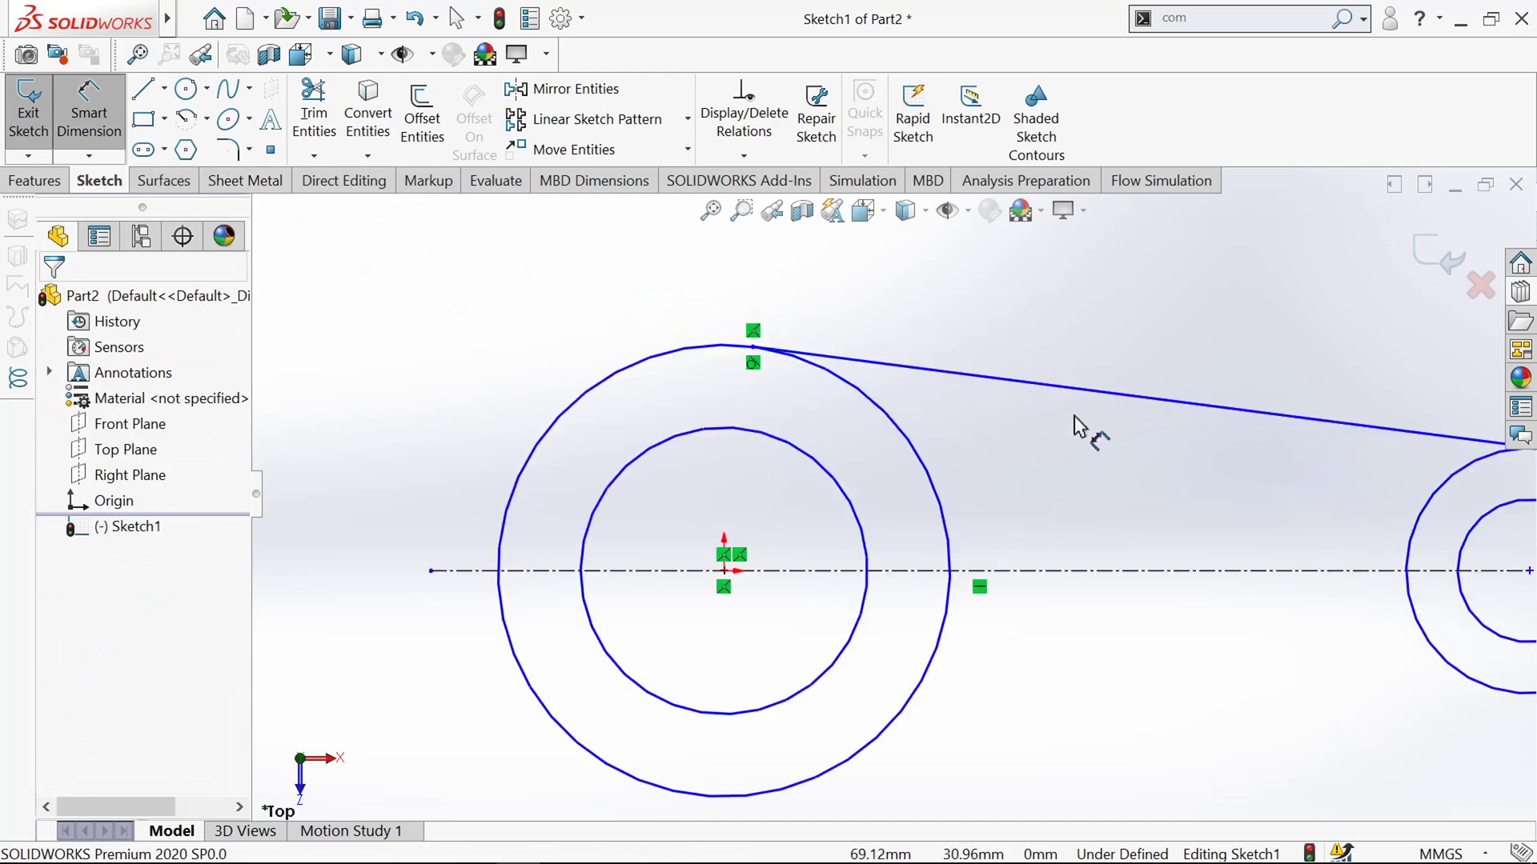
scroll(1075, 427, "down", 1)
left_click(868, 441)
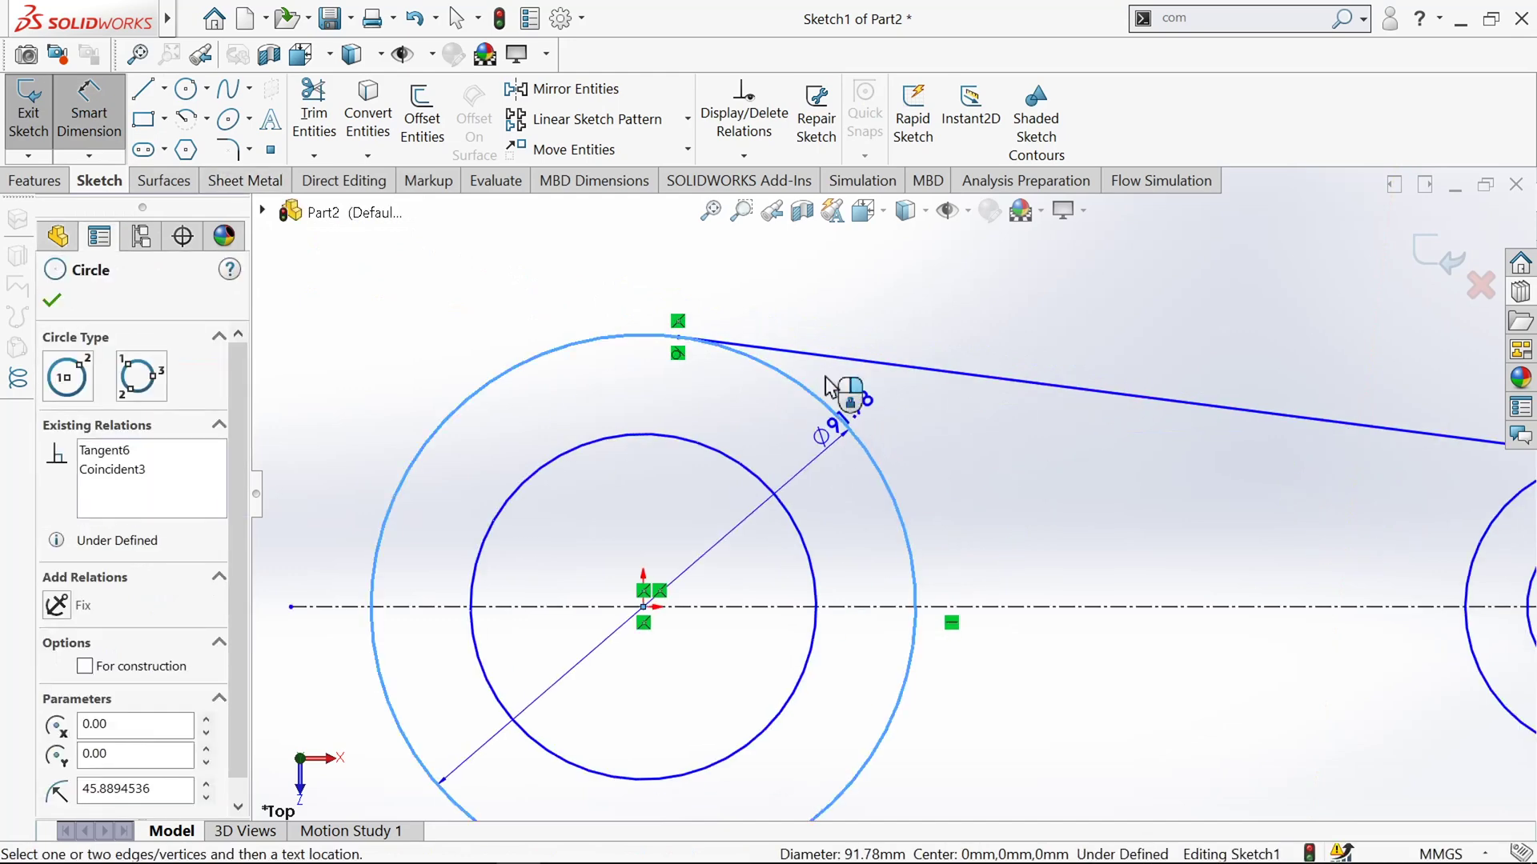
left_click(680, 289)
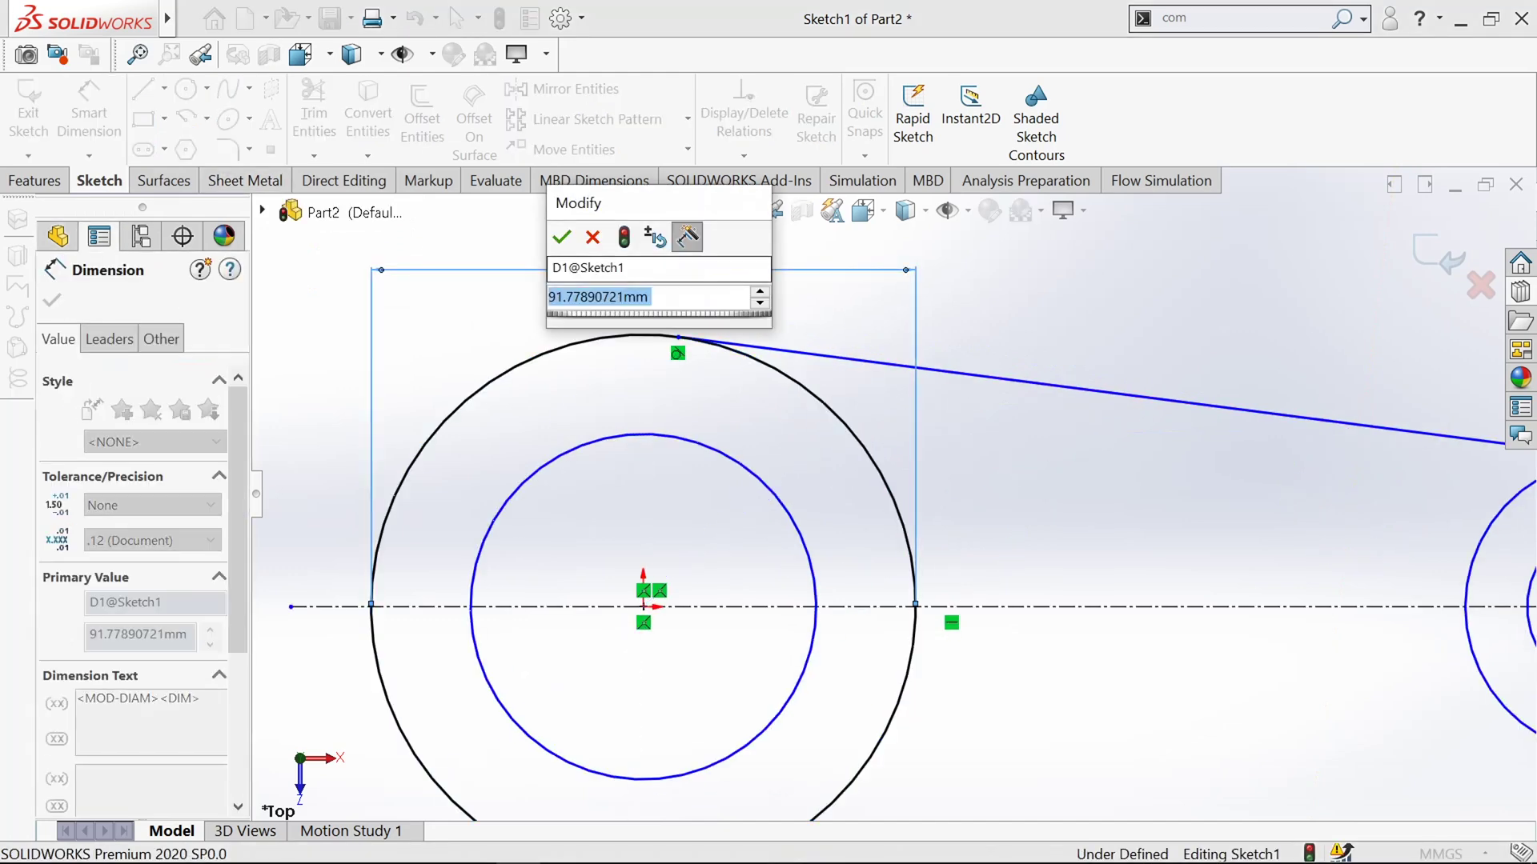
type("5")
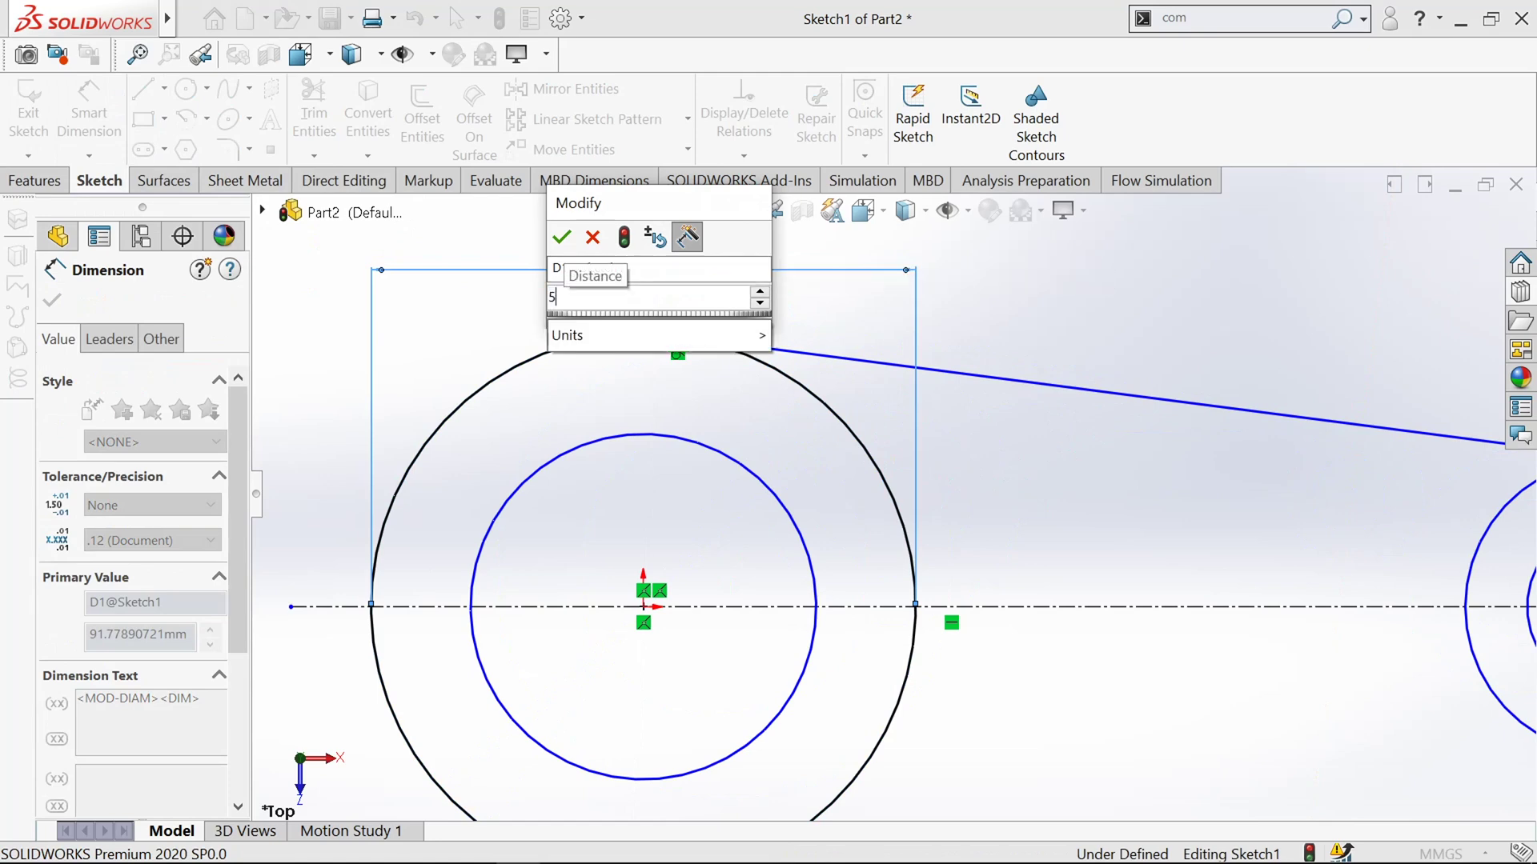
type("8")
key("Return")
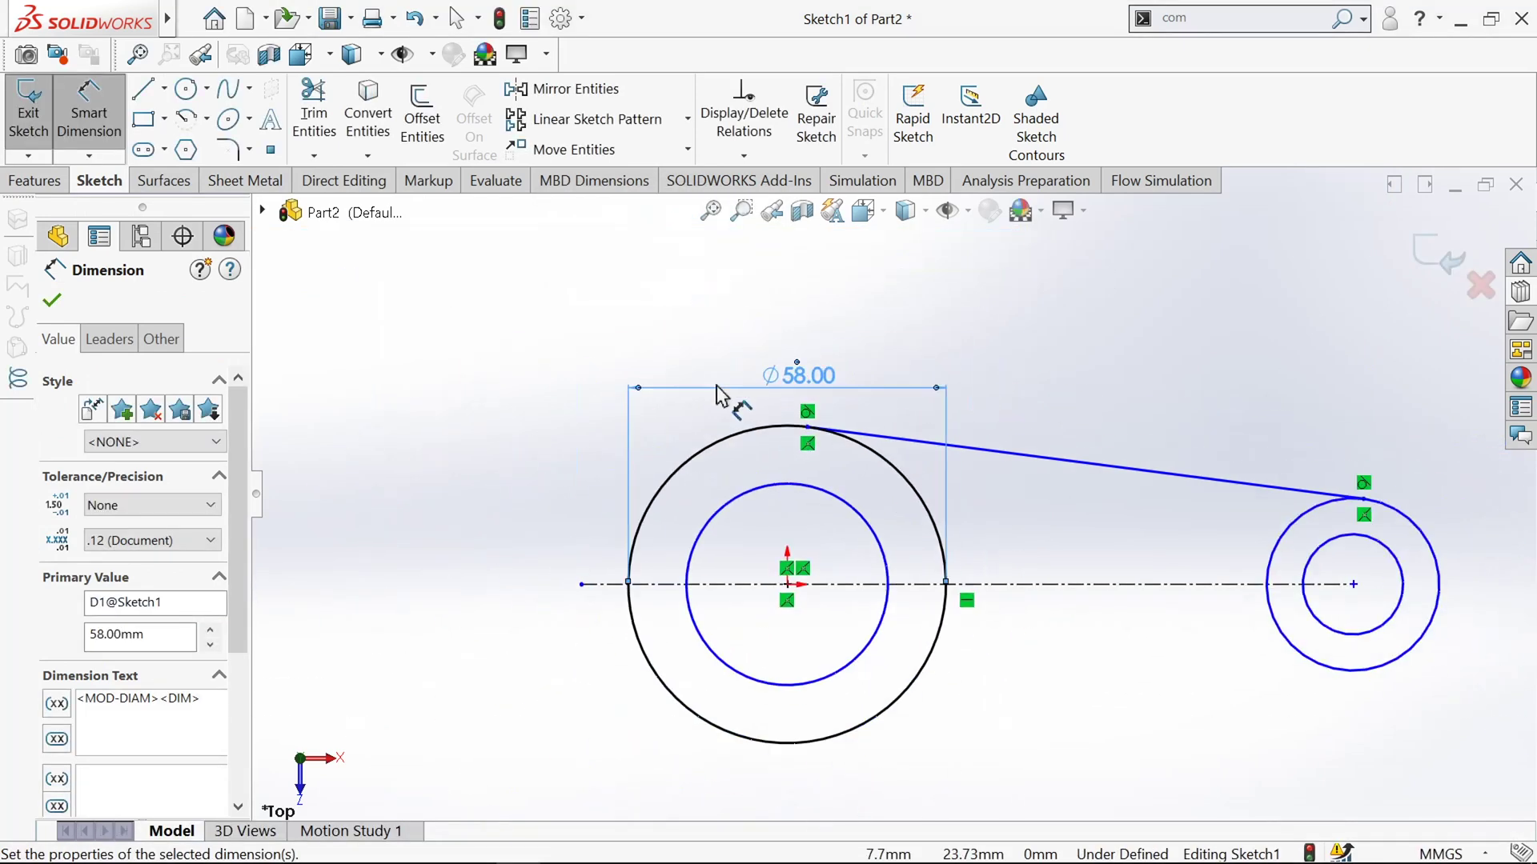
Step: Dimension the left inner circle with a diameter of 43 mm
left_click(752, 511)
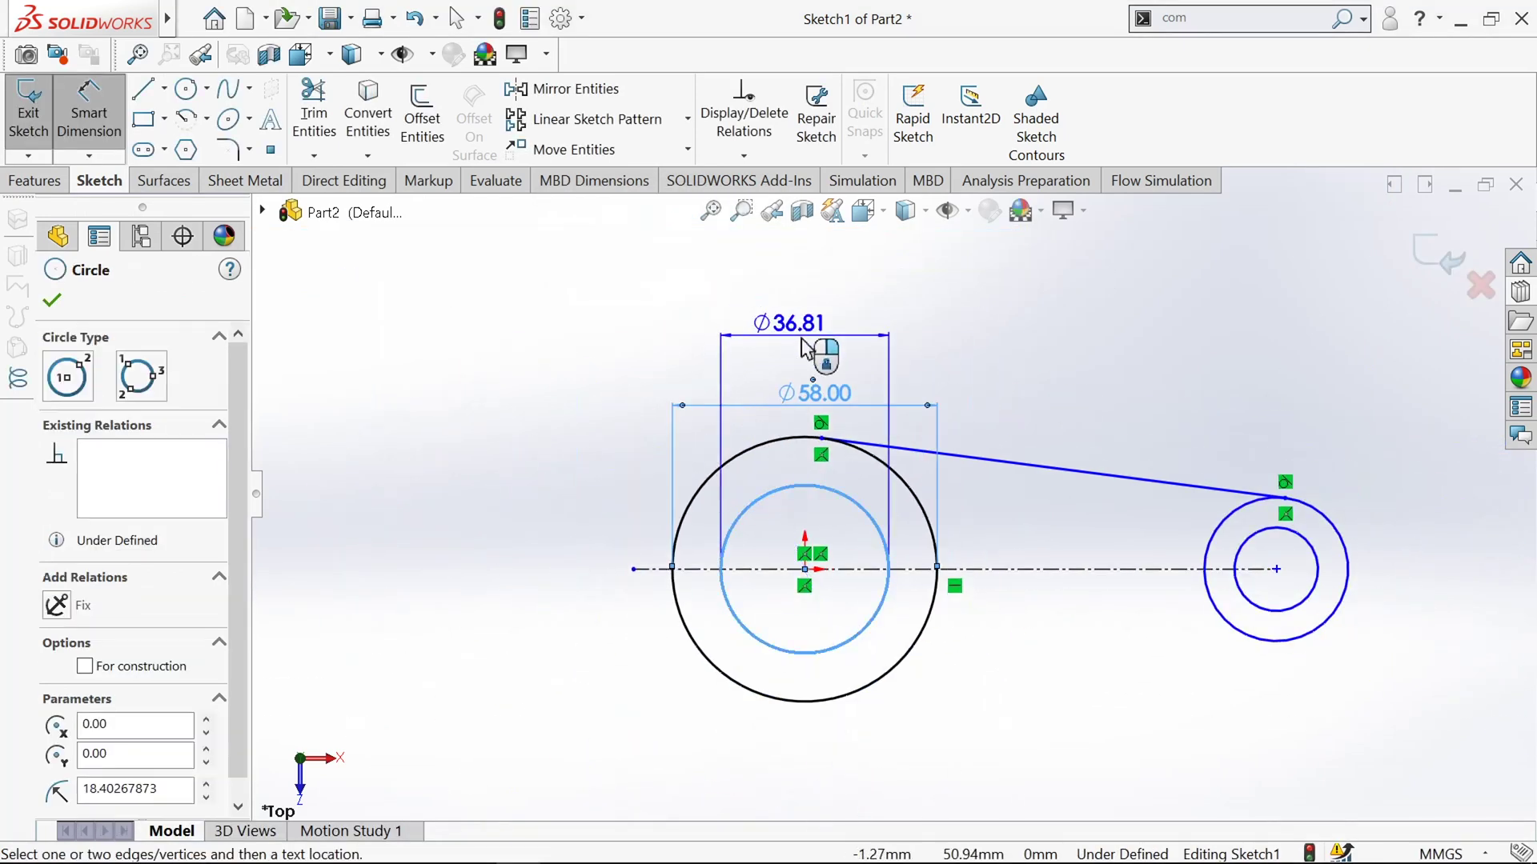
left_click(806, 350)
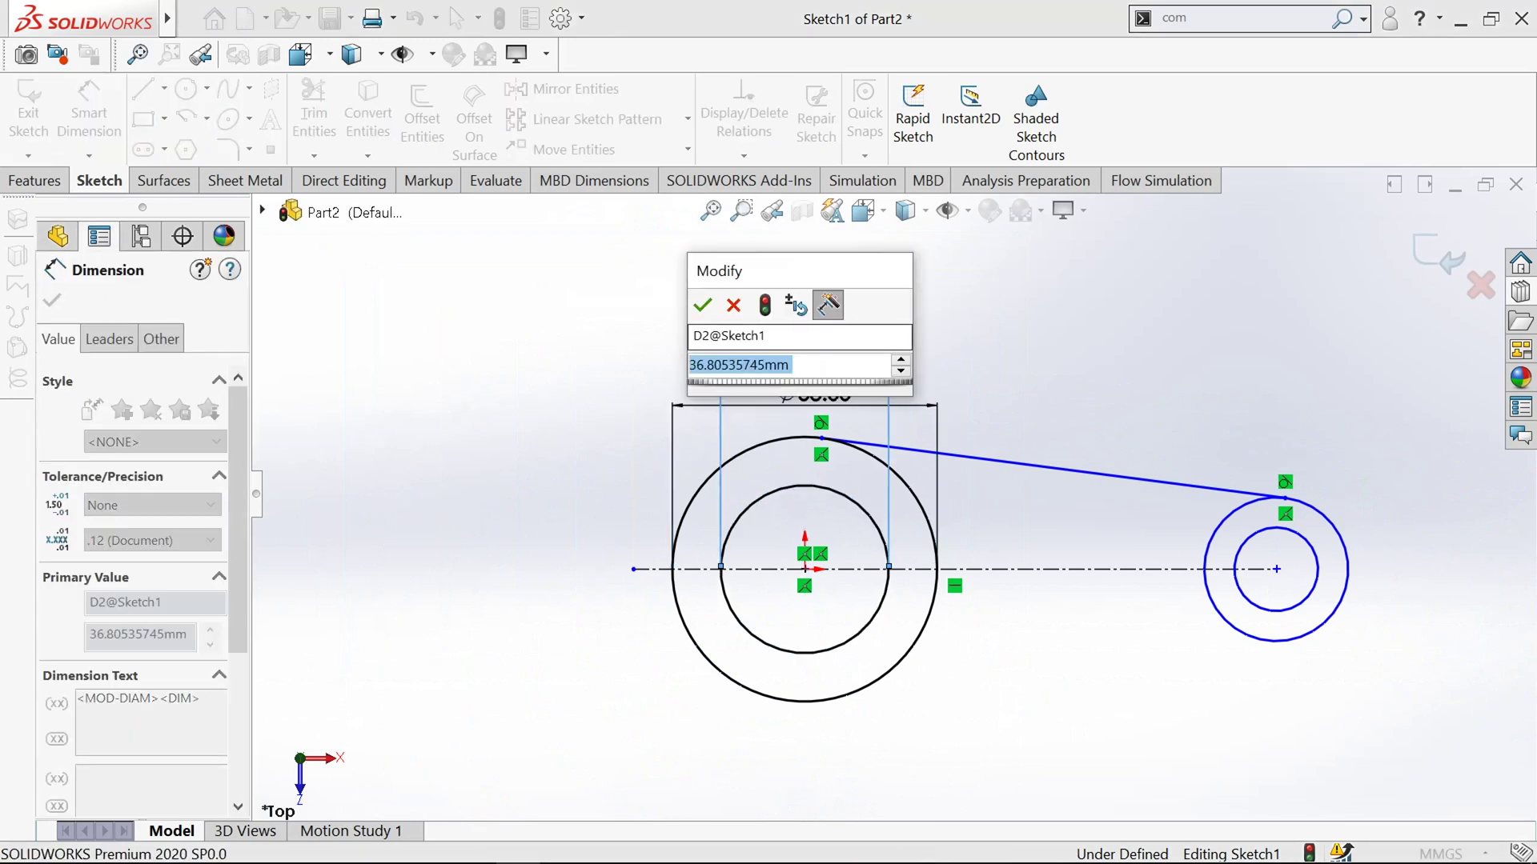
type("43")
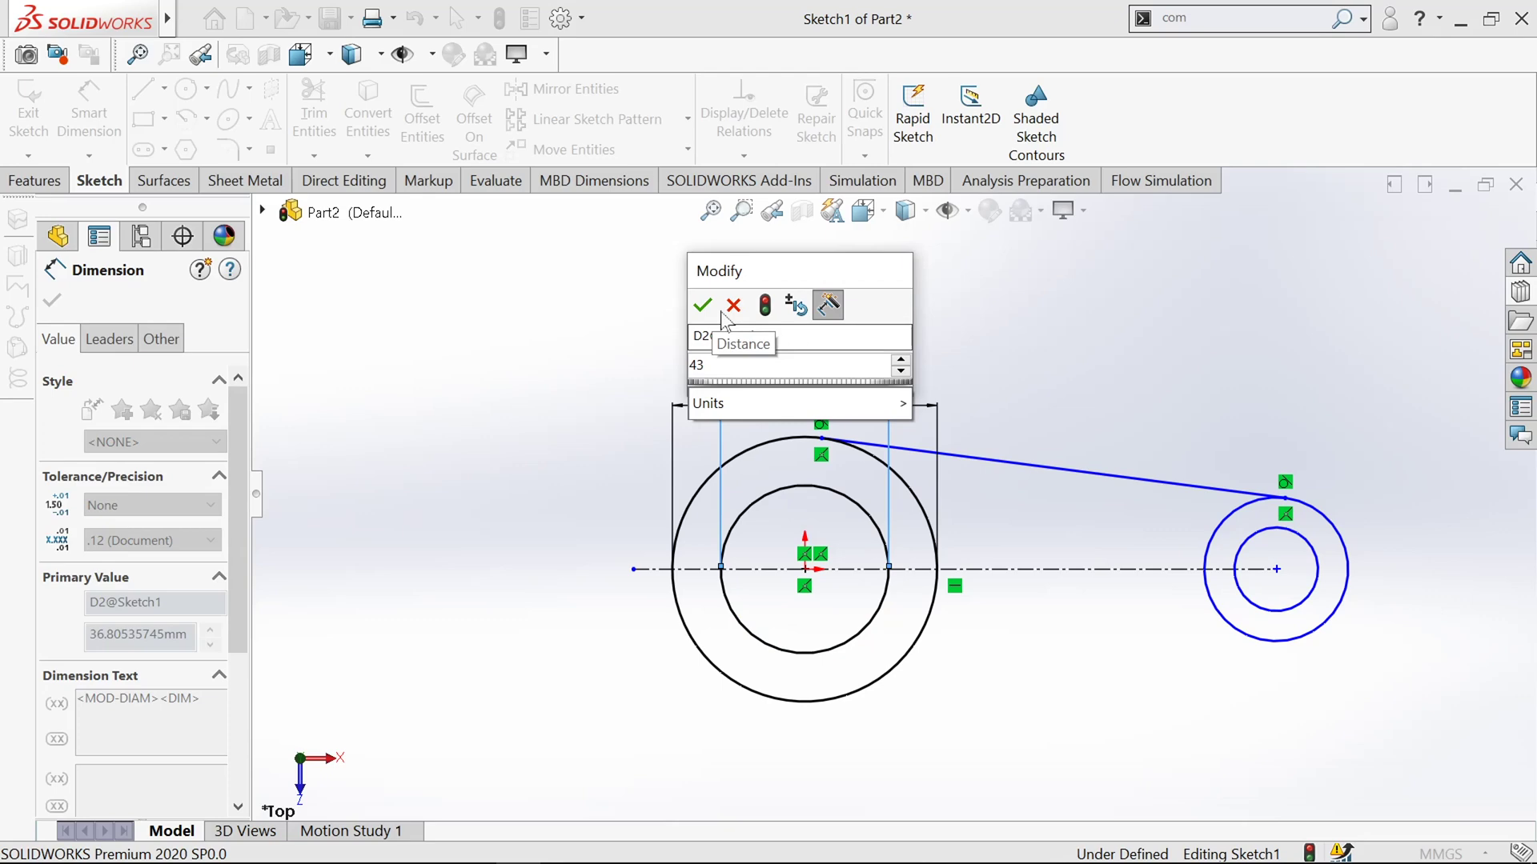
left_click(702, 305)
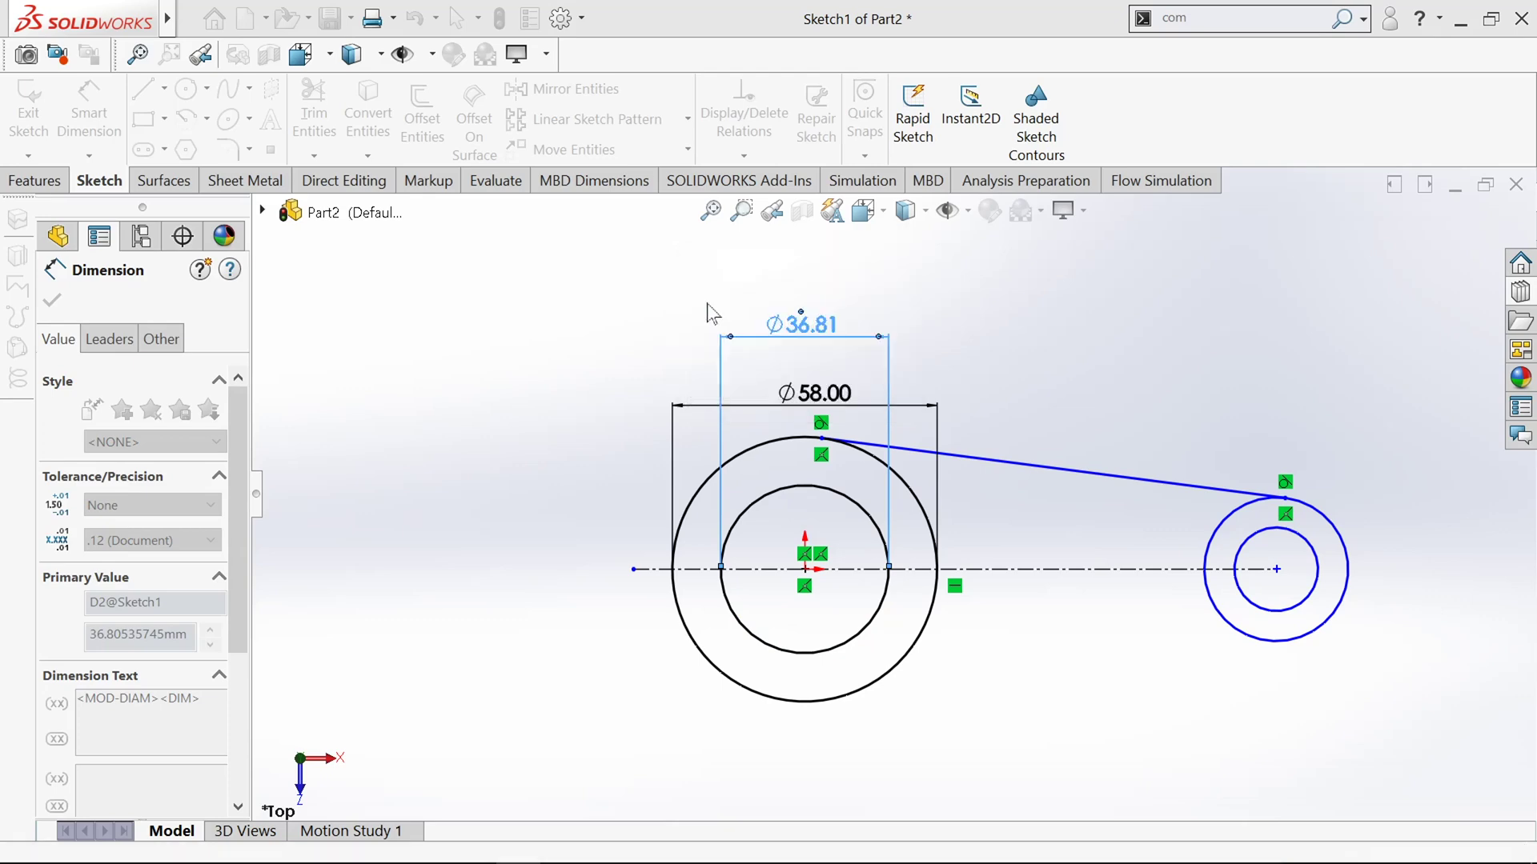
Step: Dimension the right outer circle with a diameter of 32 mm
scroll(1162, 539, "down", 4)
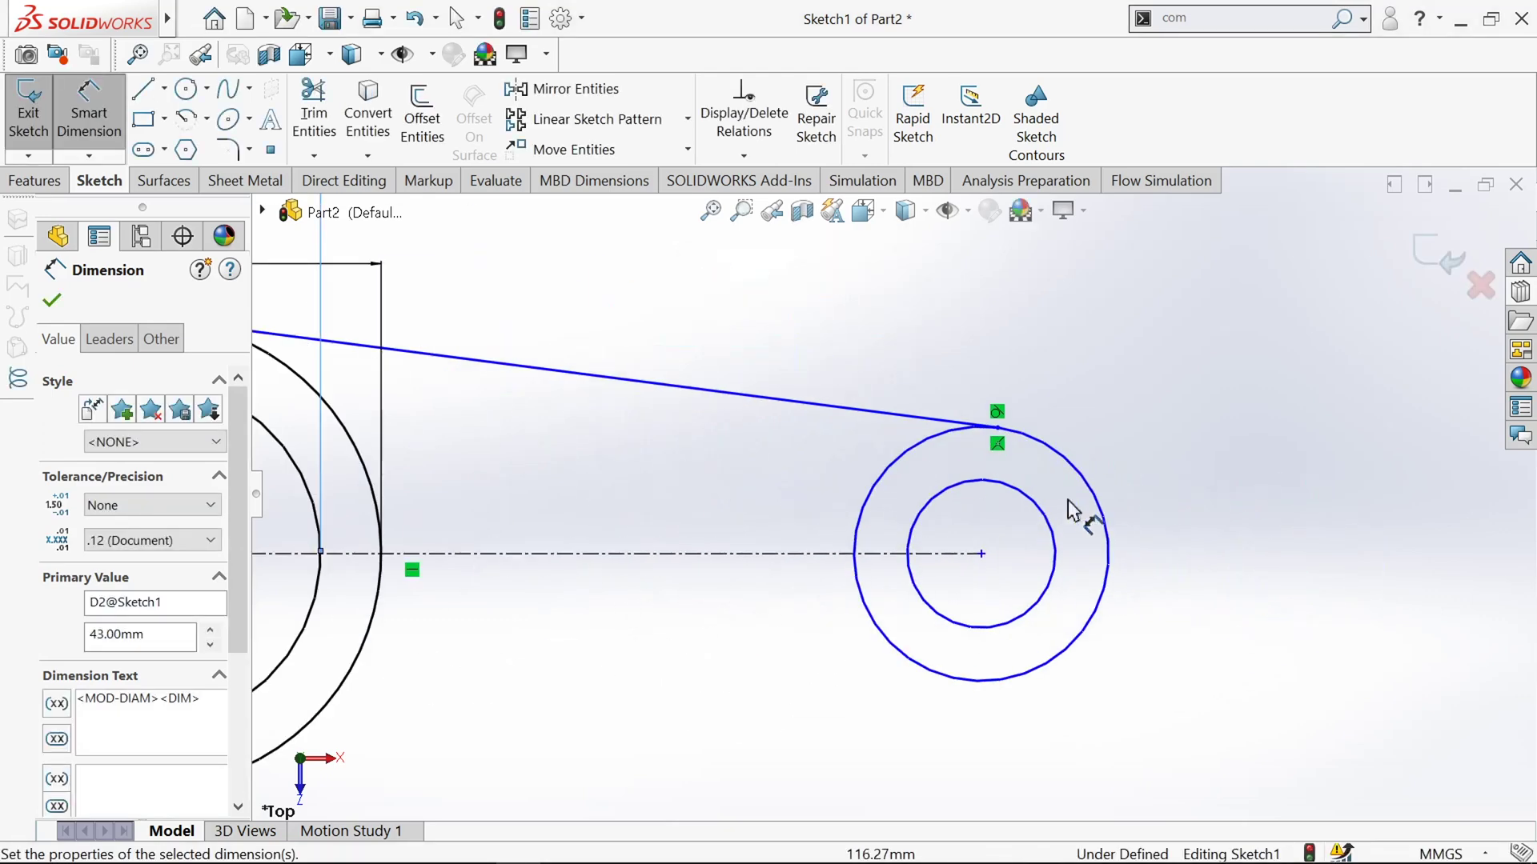
left_click(1069, 473)
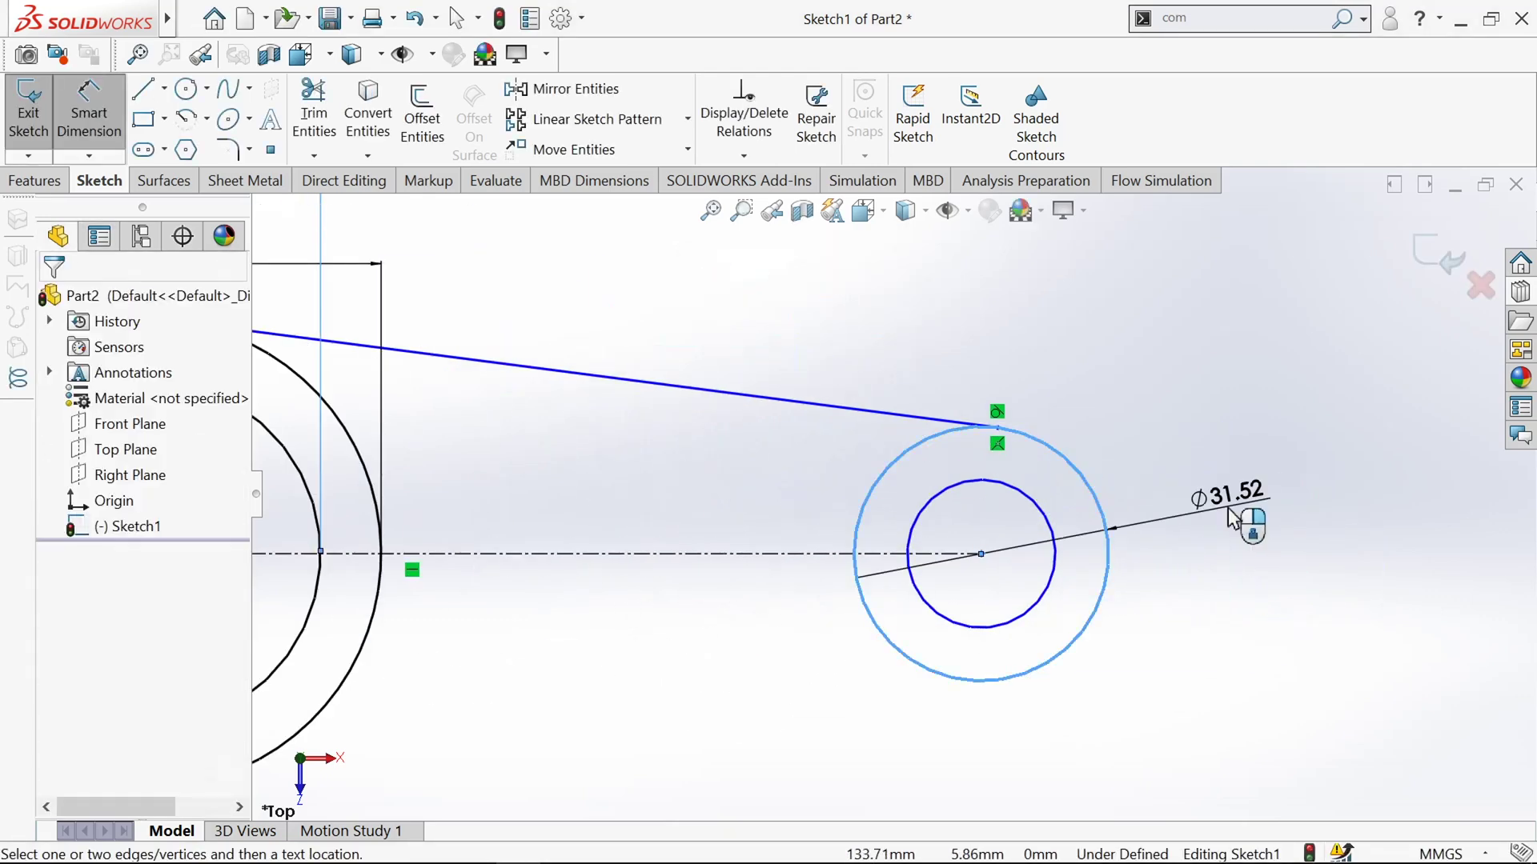
left_click(1230, 518)
type("32")
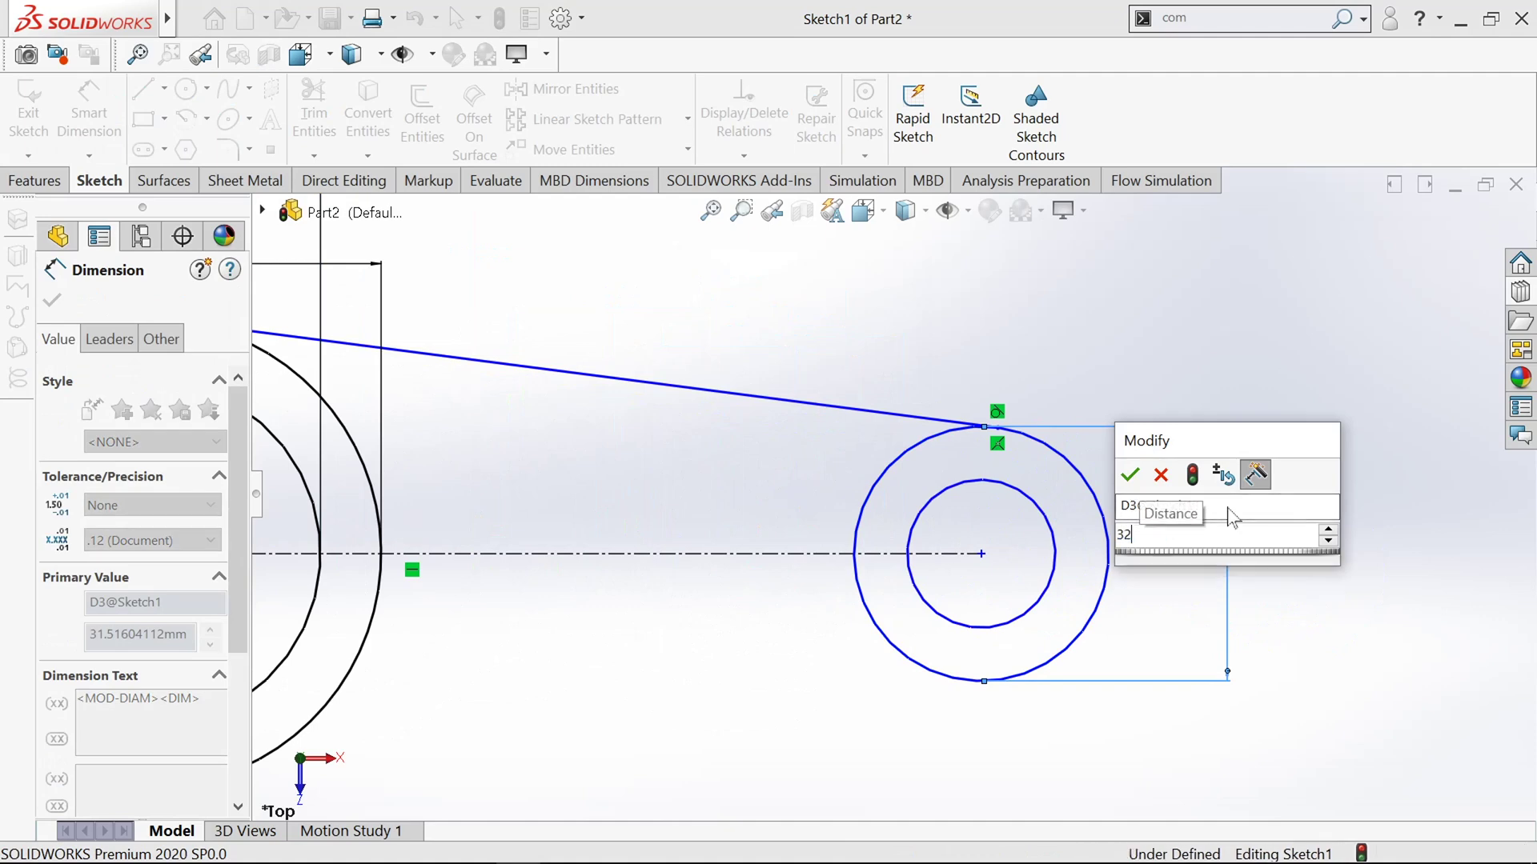
key("Return")
Step: Dimension the right inner circle with a diameter of 18 mm
scroll(945, 484, "up", 2)
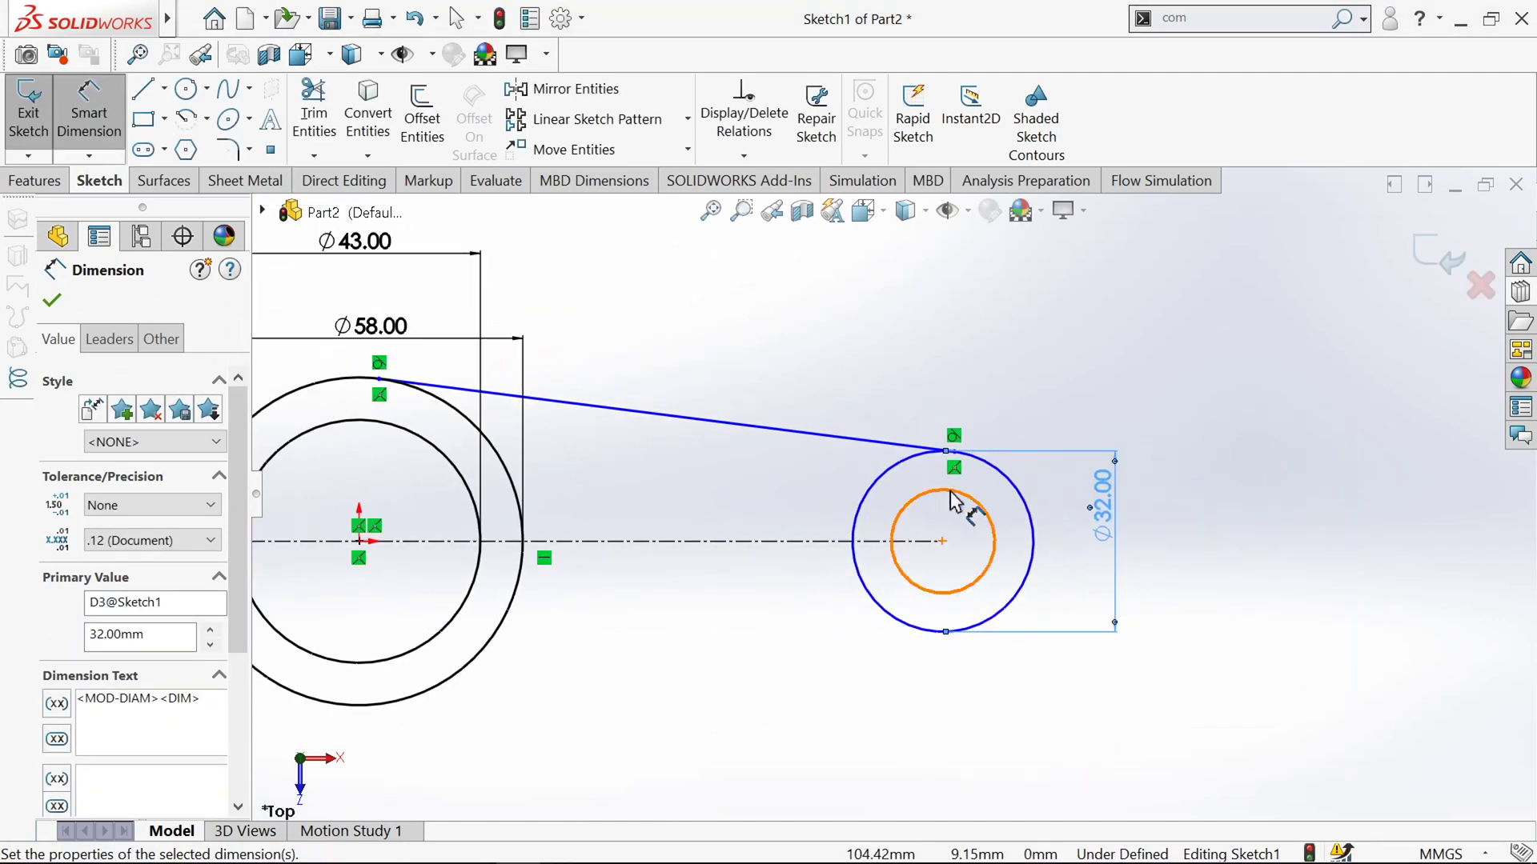
left_click(952, 500)
left_click(943, 352)
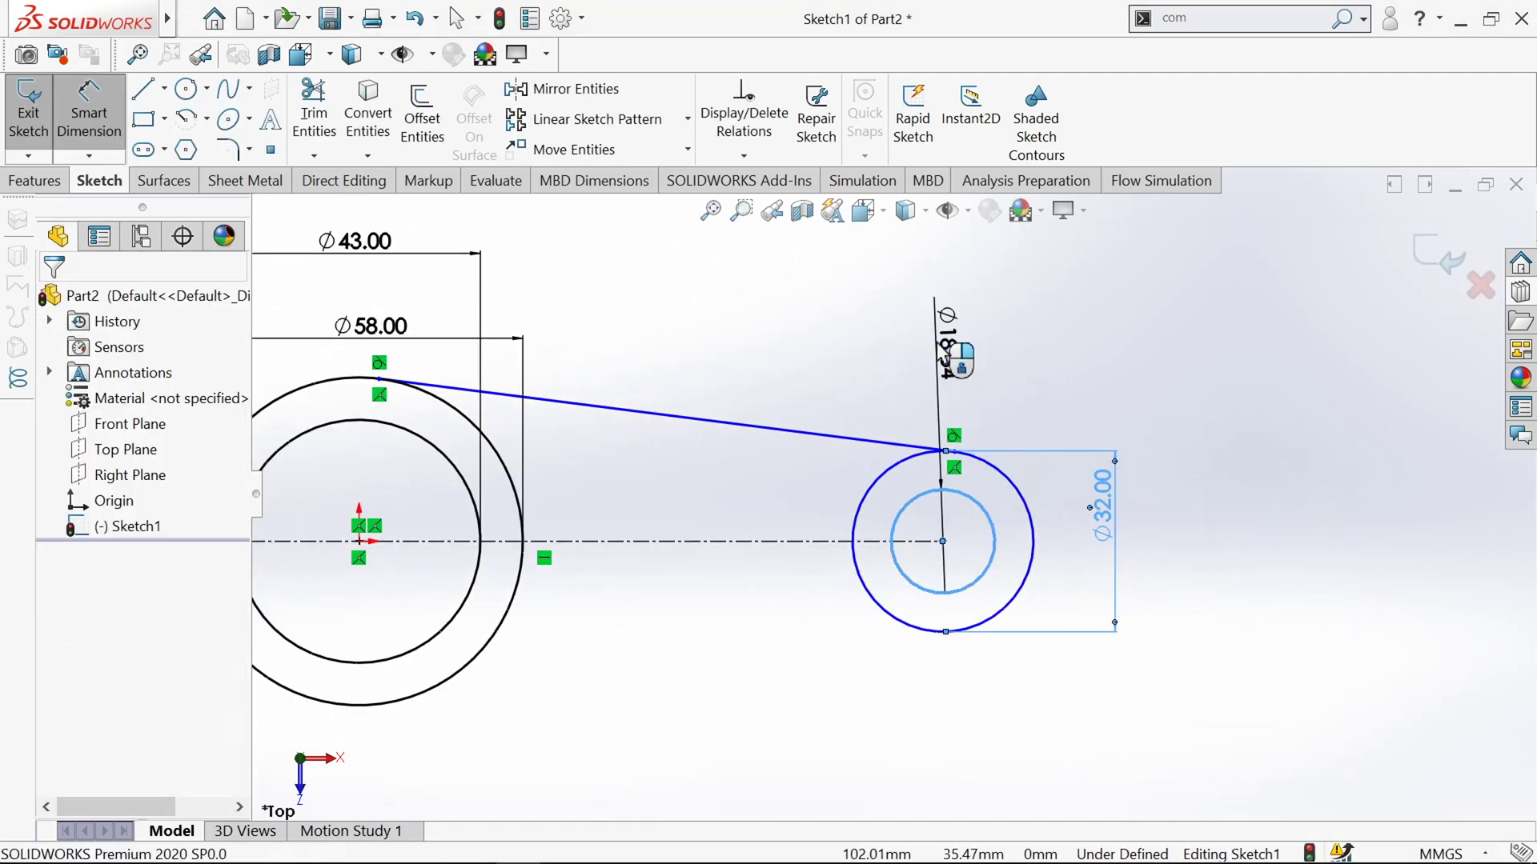
type("18")
key("Return")
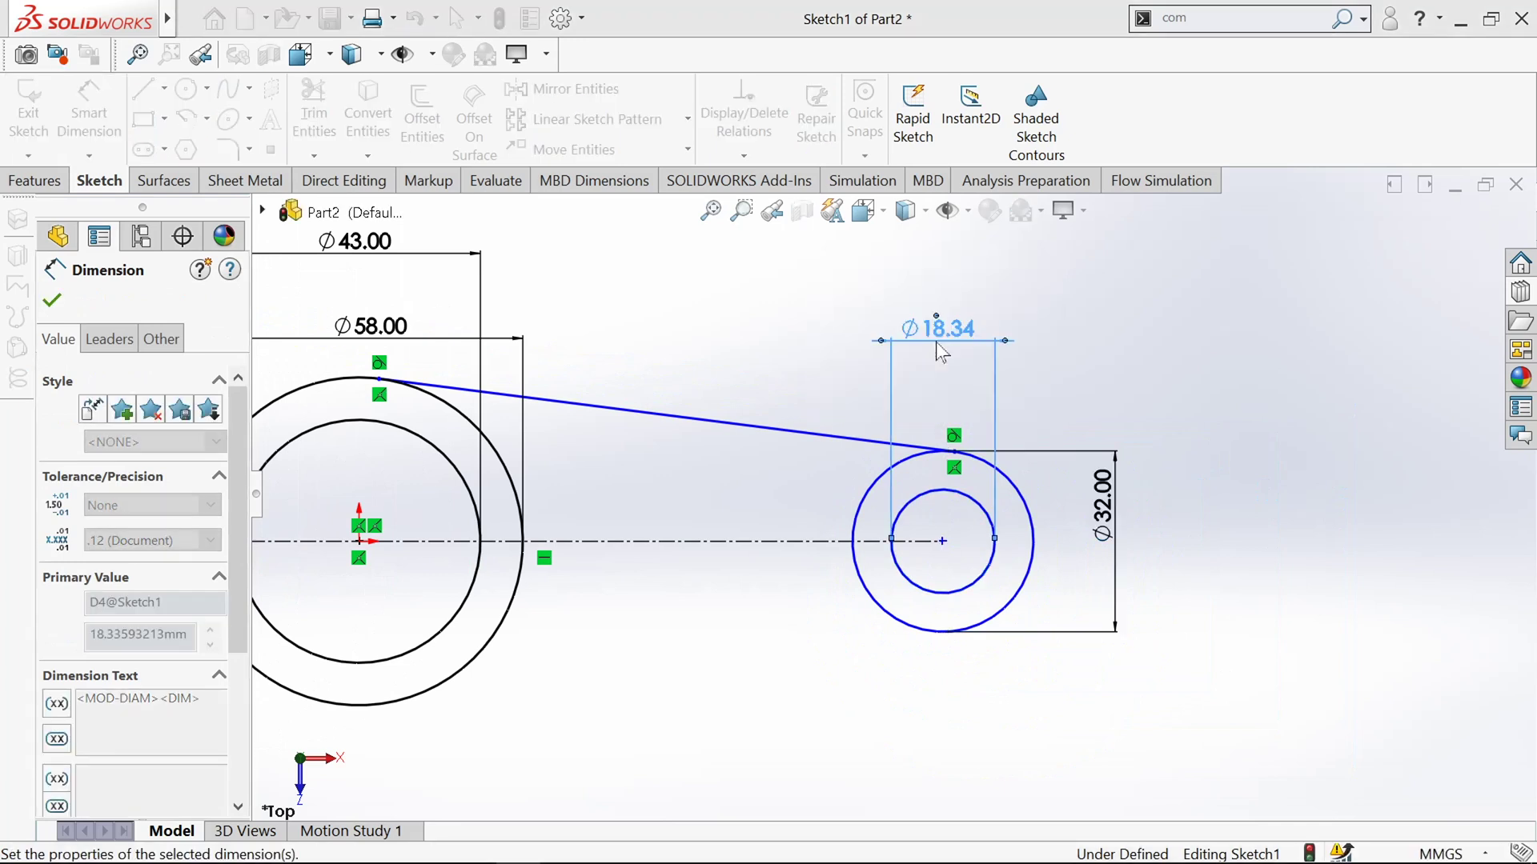
Step: Dimension the horizontal distance between the two circle centres as 76 mm and finish dimensioning
left_click(943, 544)
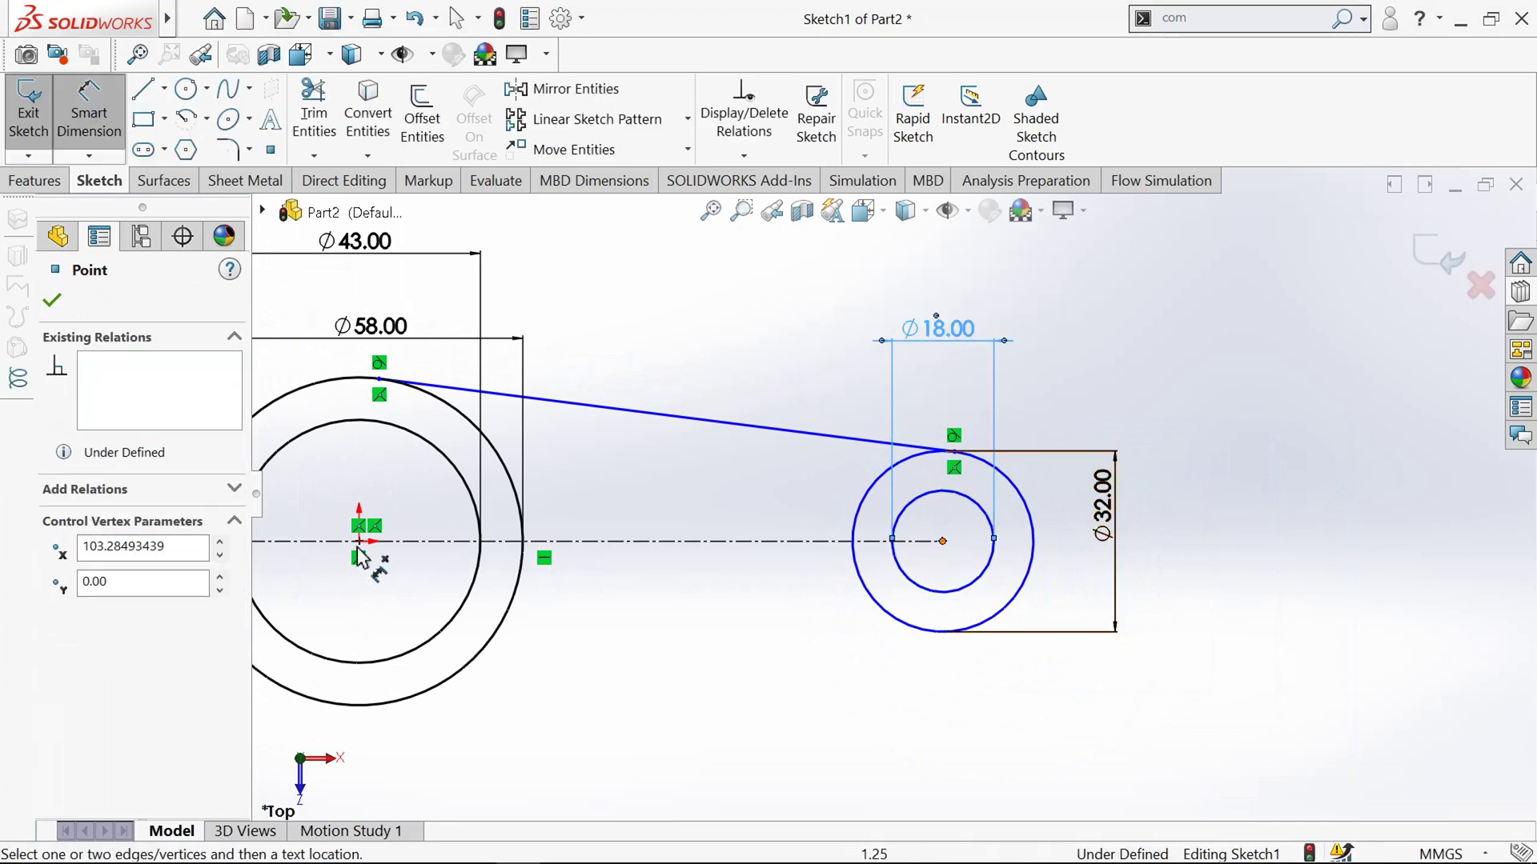
left_click(358, 542)
left_click(624, 703)
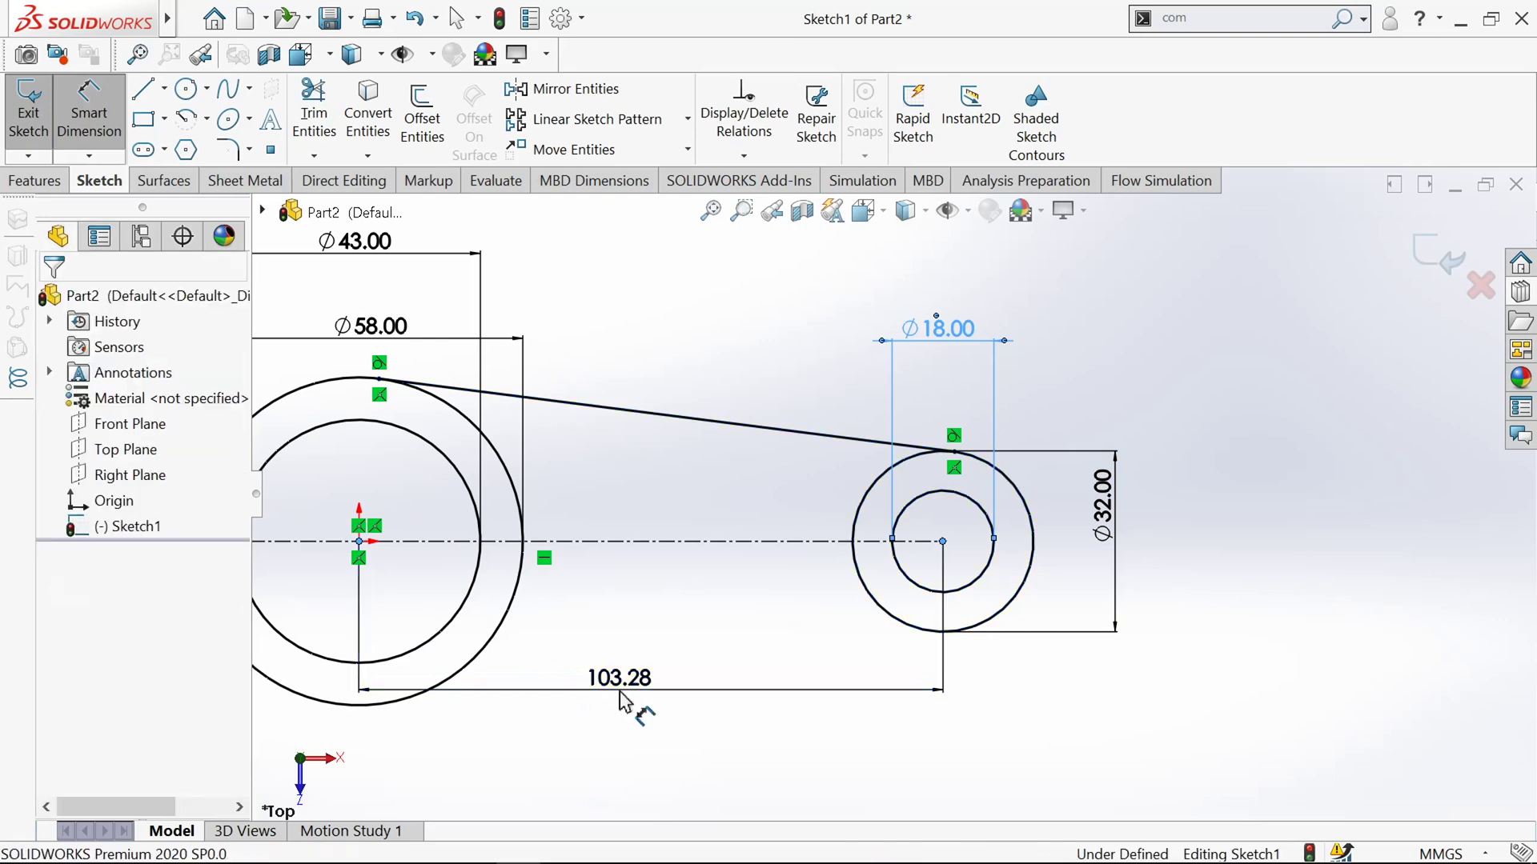
key("Return")
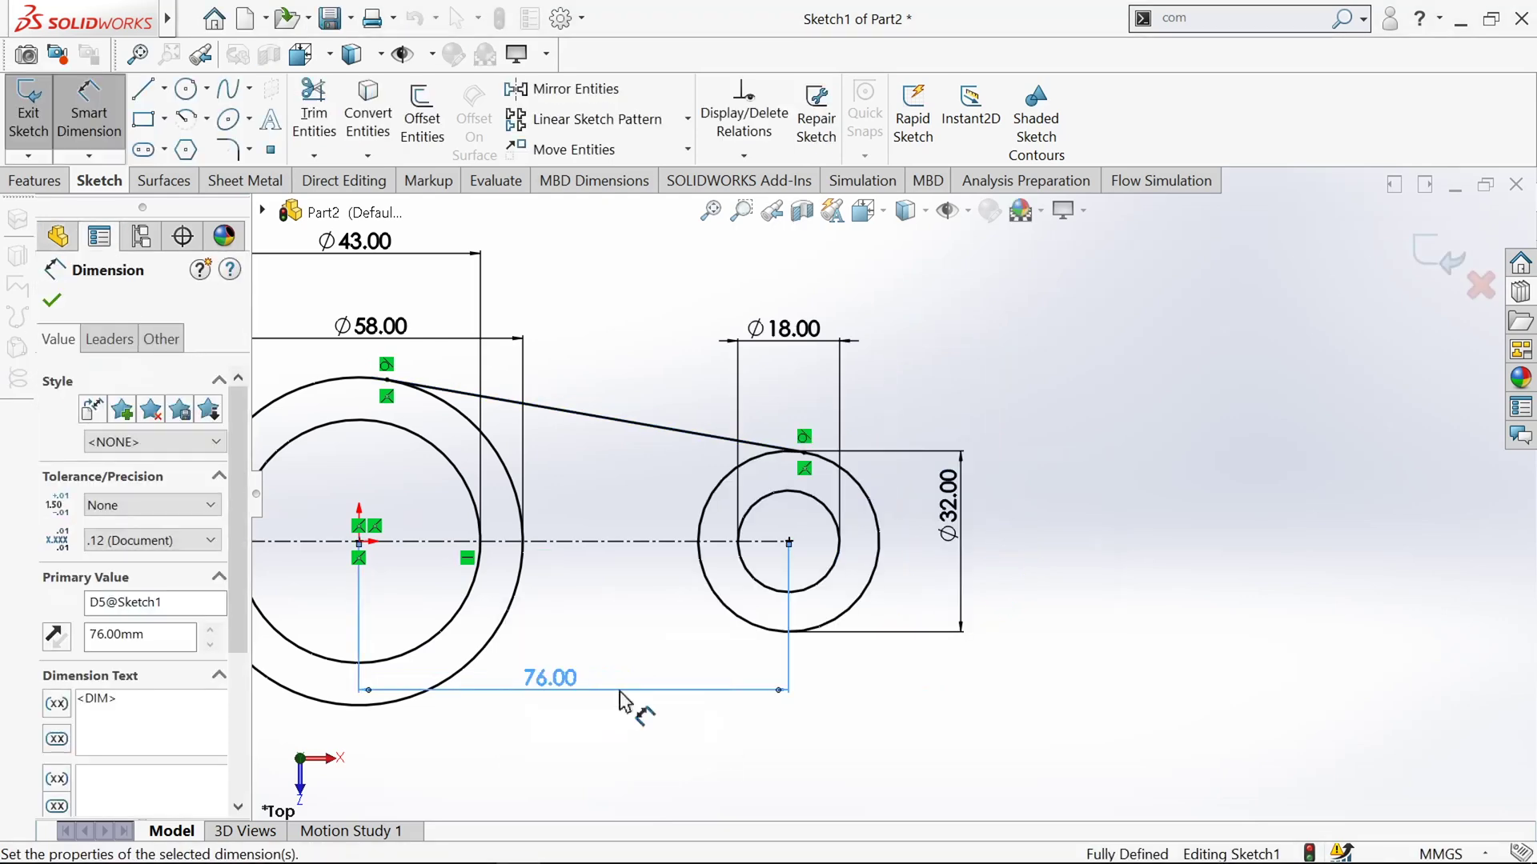
scroll(551, 450, "down", 1)
scroll(551, 450, "up", 3)
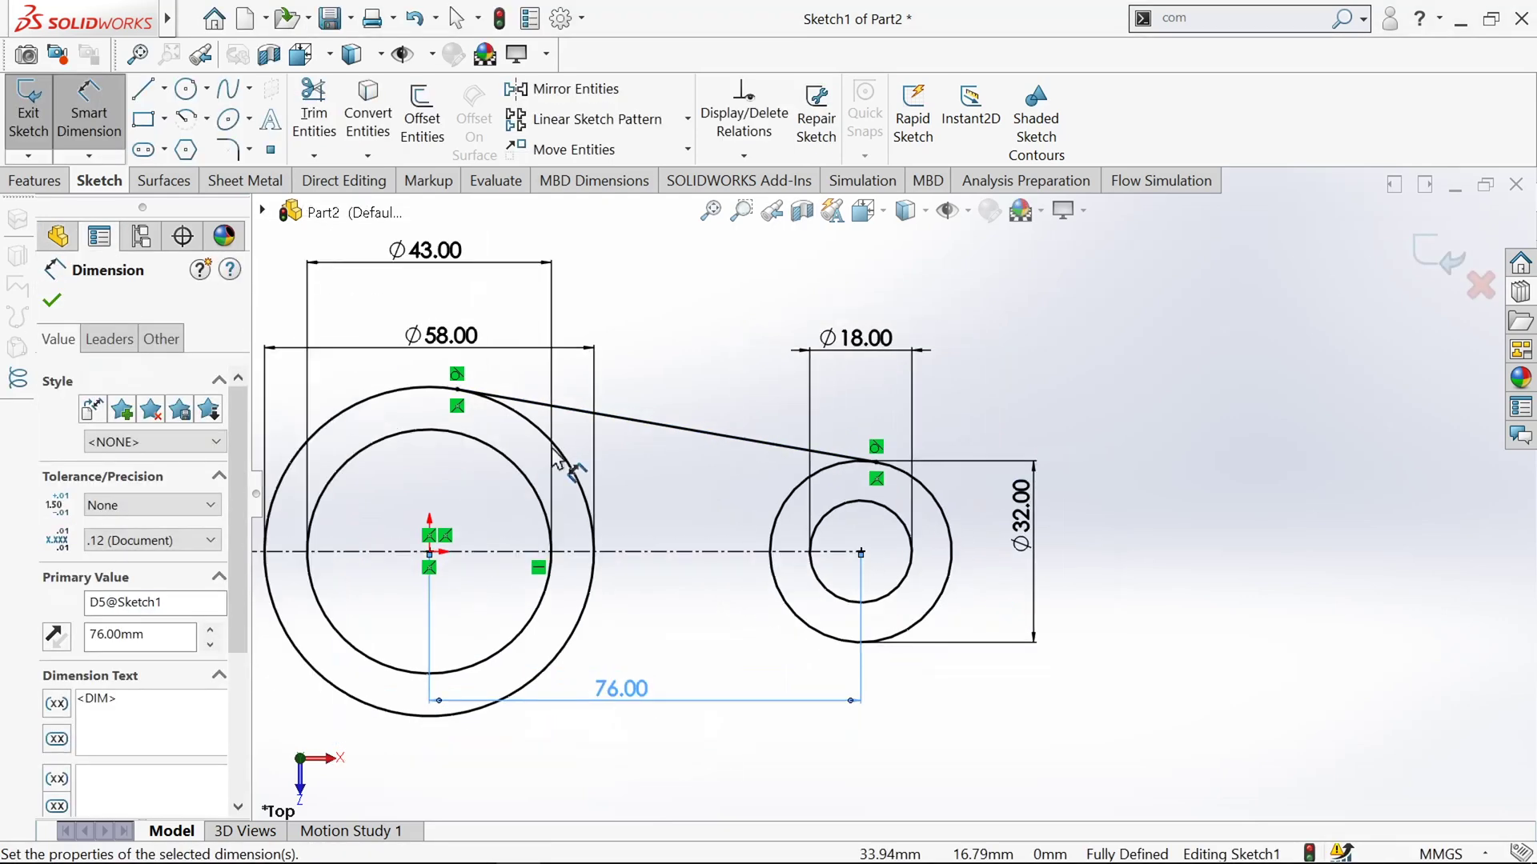
left_click(61, 306)
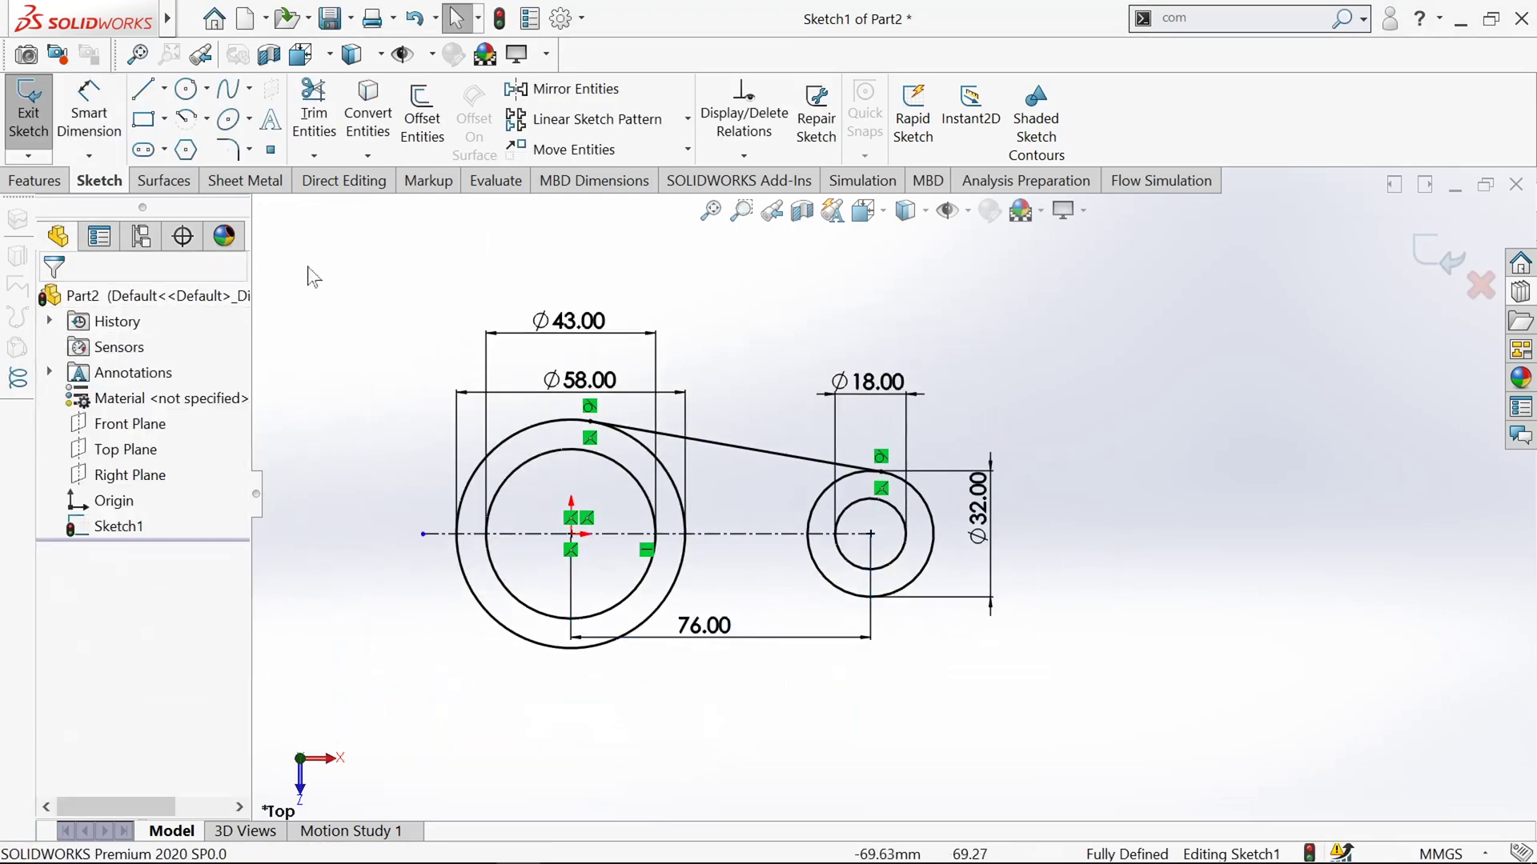
Step: Mirror the upper tangent line about the horizontal centreline
left_click(565, 89)
scroll(712, 458, "down", 2)
left_click(712, 438)
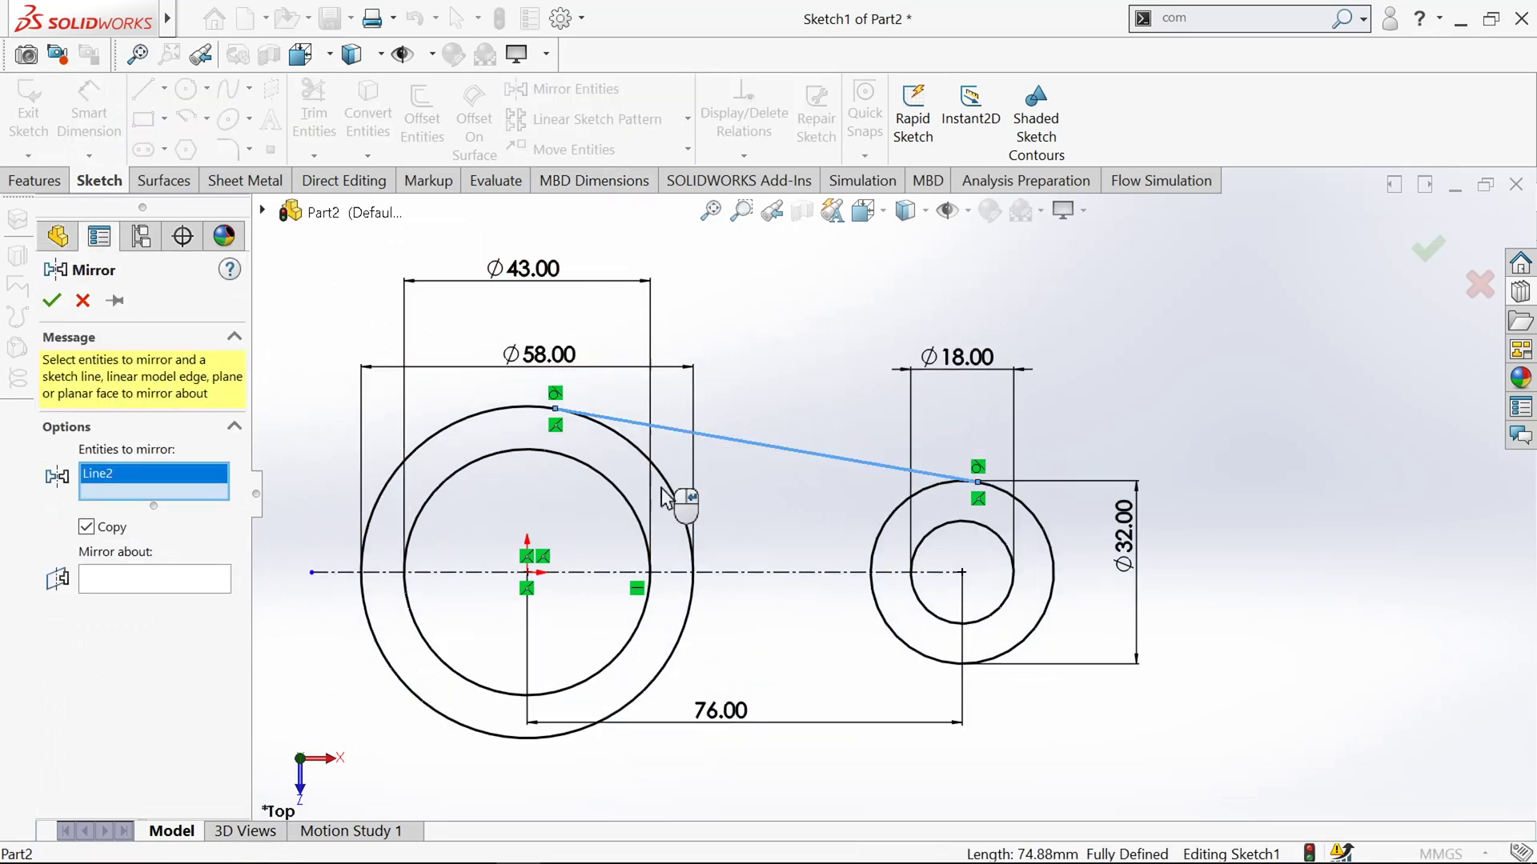
left_click(97, 583)
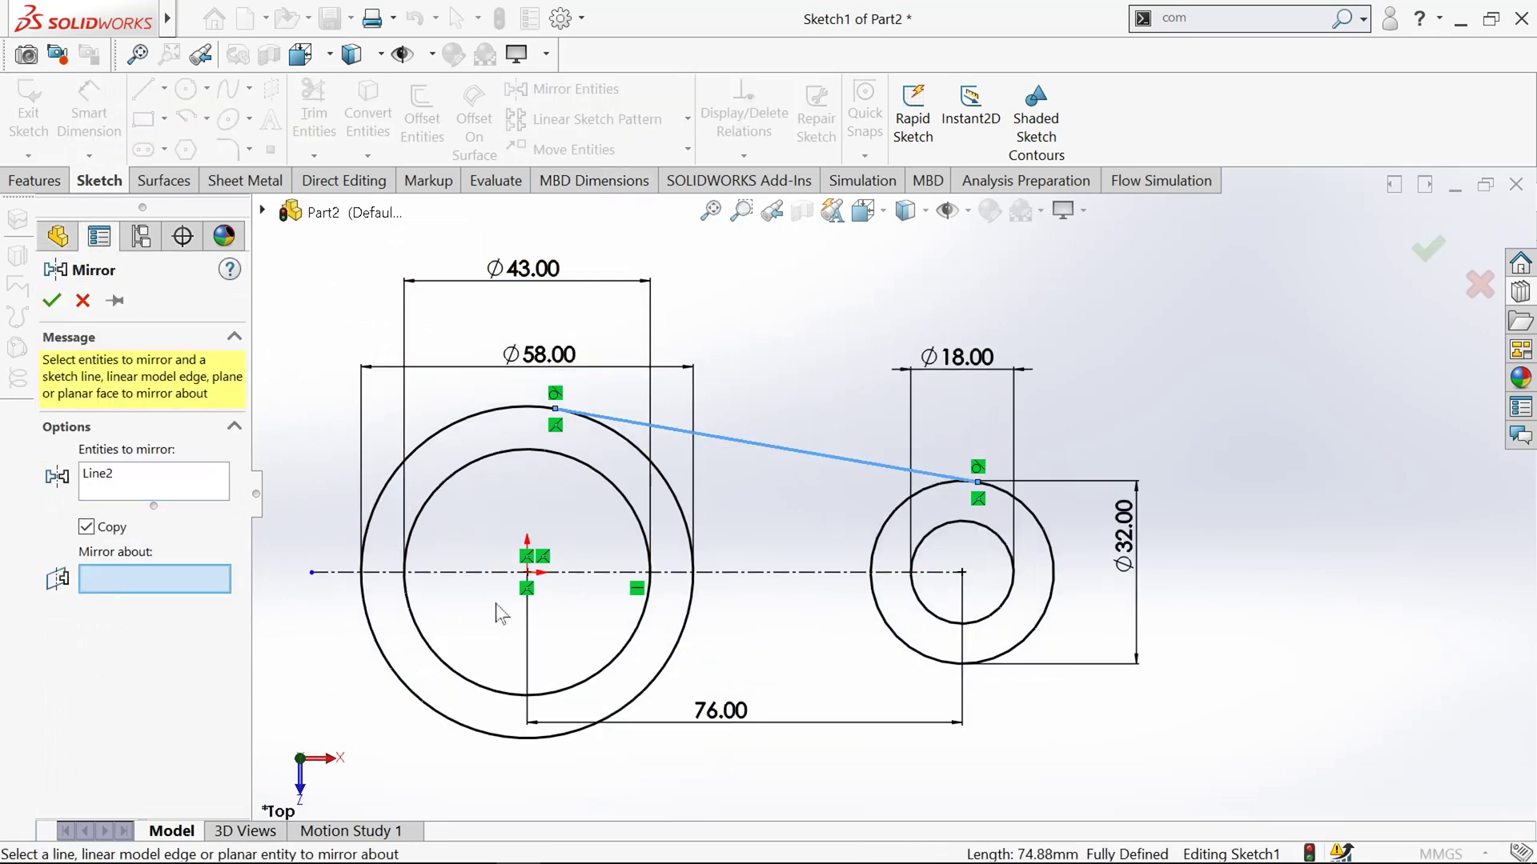
left_click(809, 573)
left_click(51, 301)
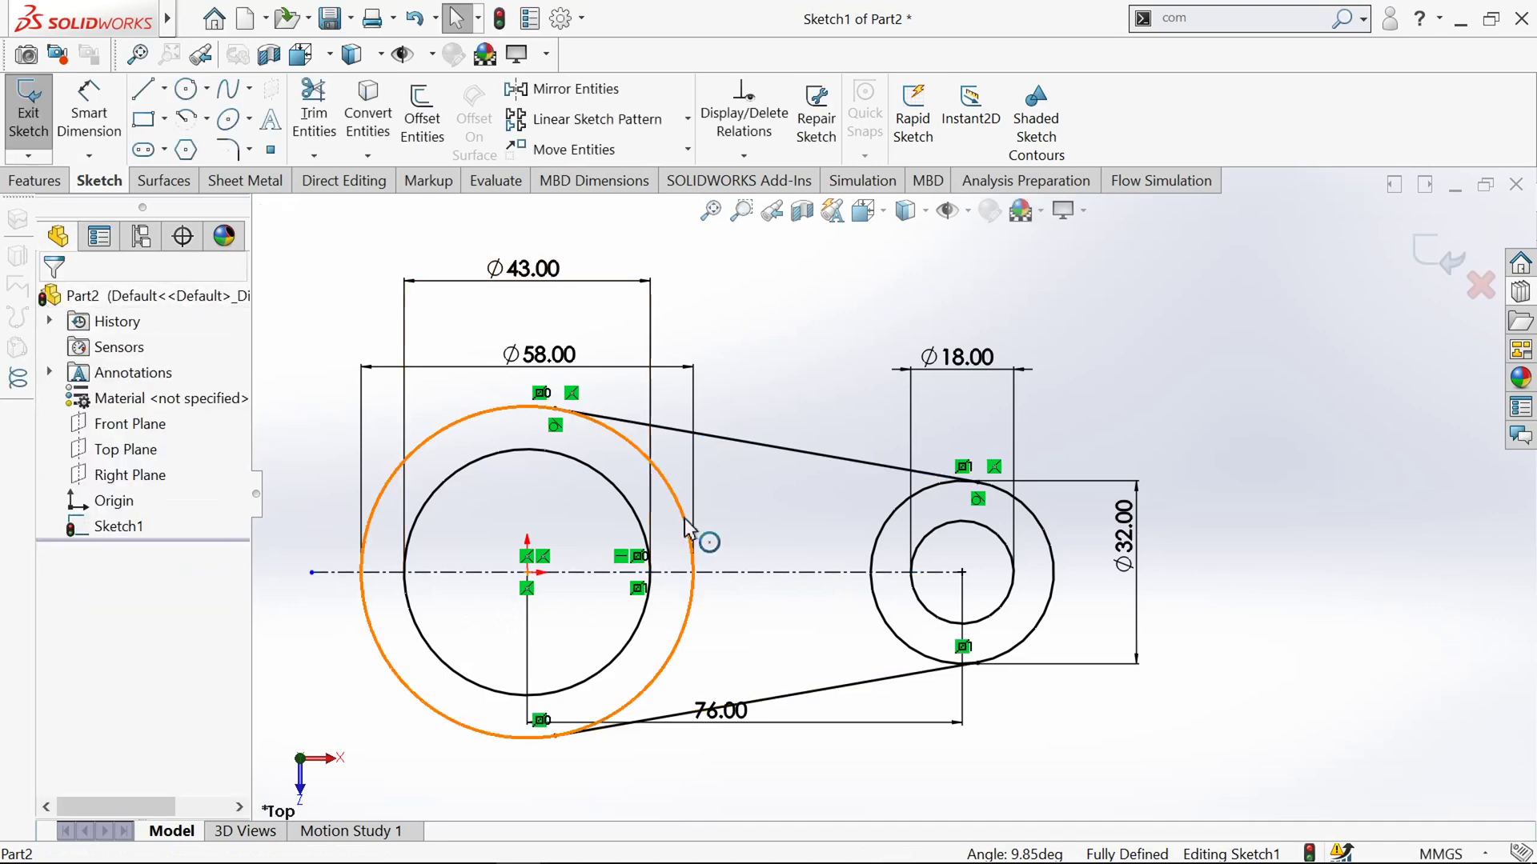
Step: Sketch a horizontal line just above the centreline, spanning the left side of the larger ring between its outer and inner circles
scroll(697, 535, "up", 3)
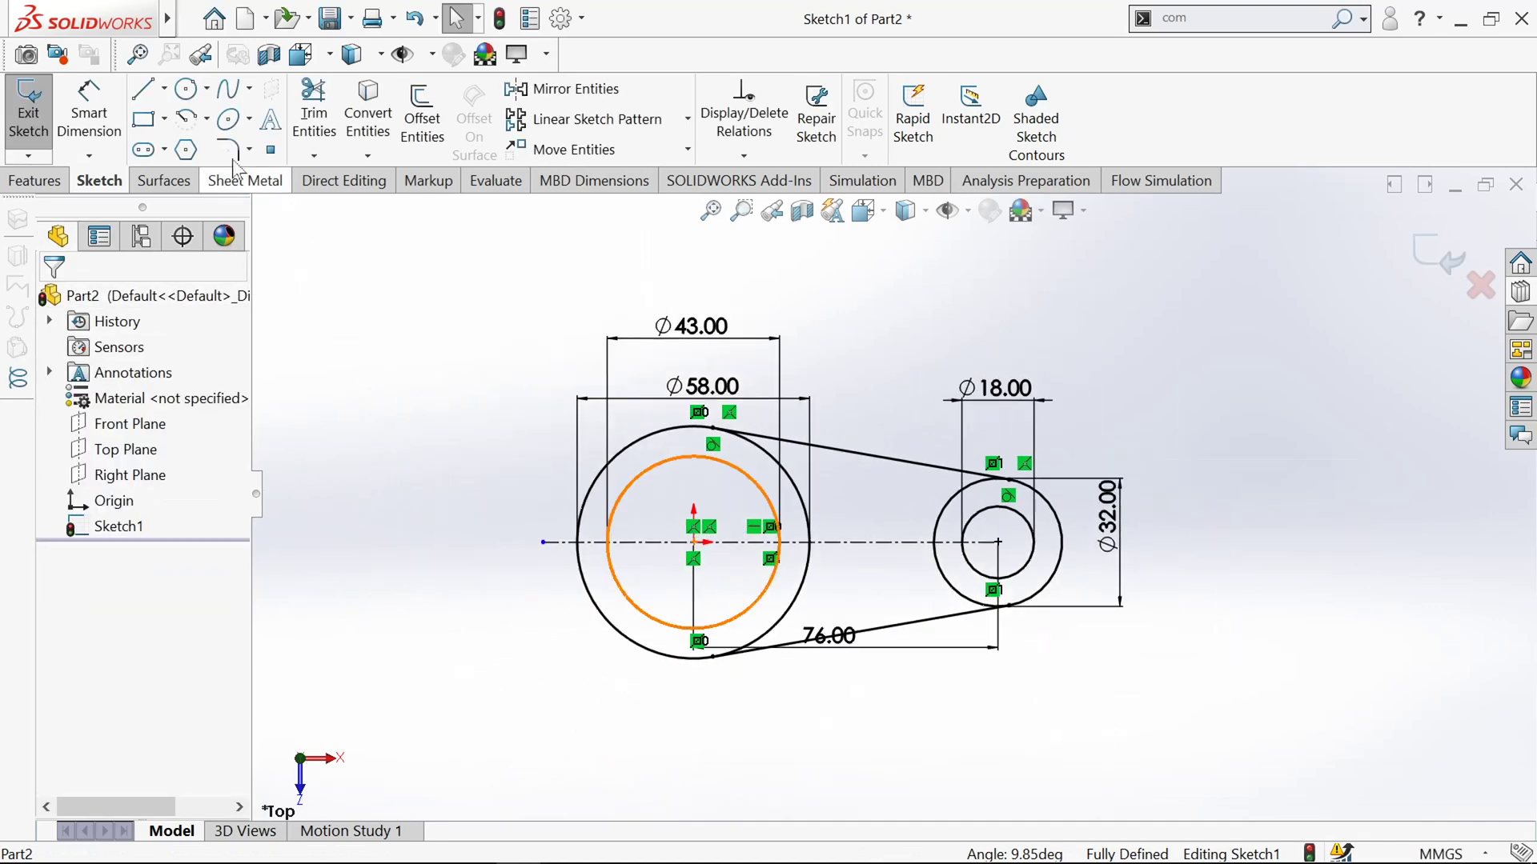
left_click(145, 91)
scroll(600, 539, "down", 4)
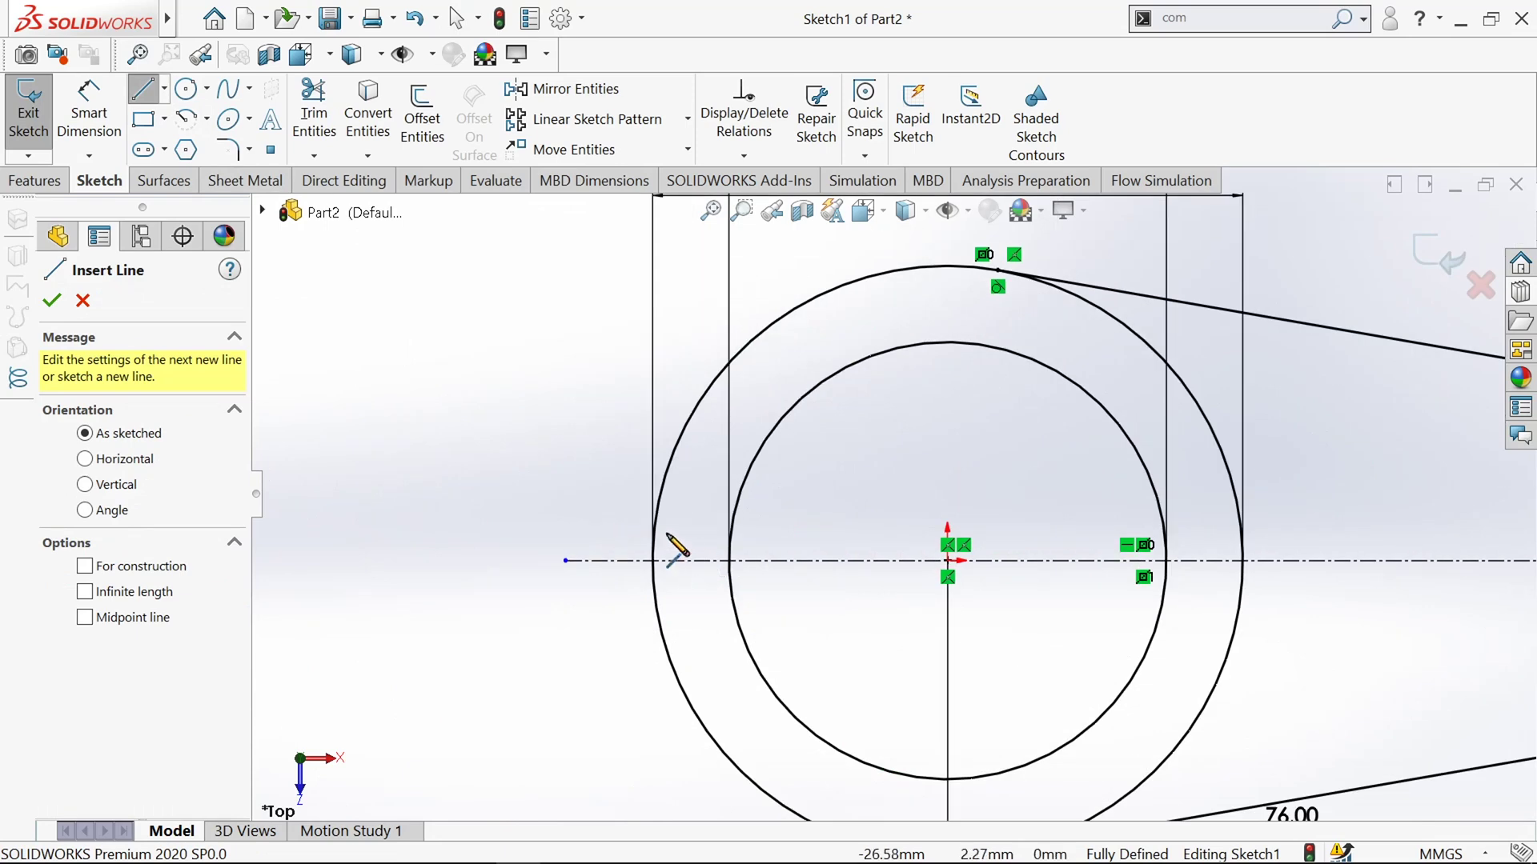
left_click(654, 536)
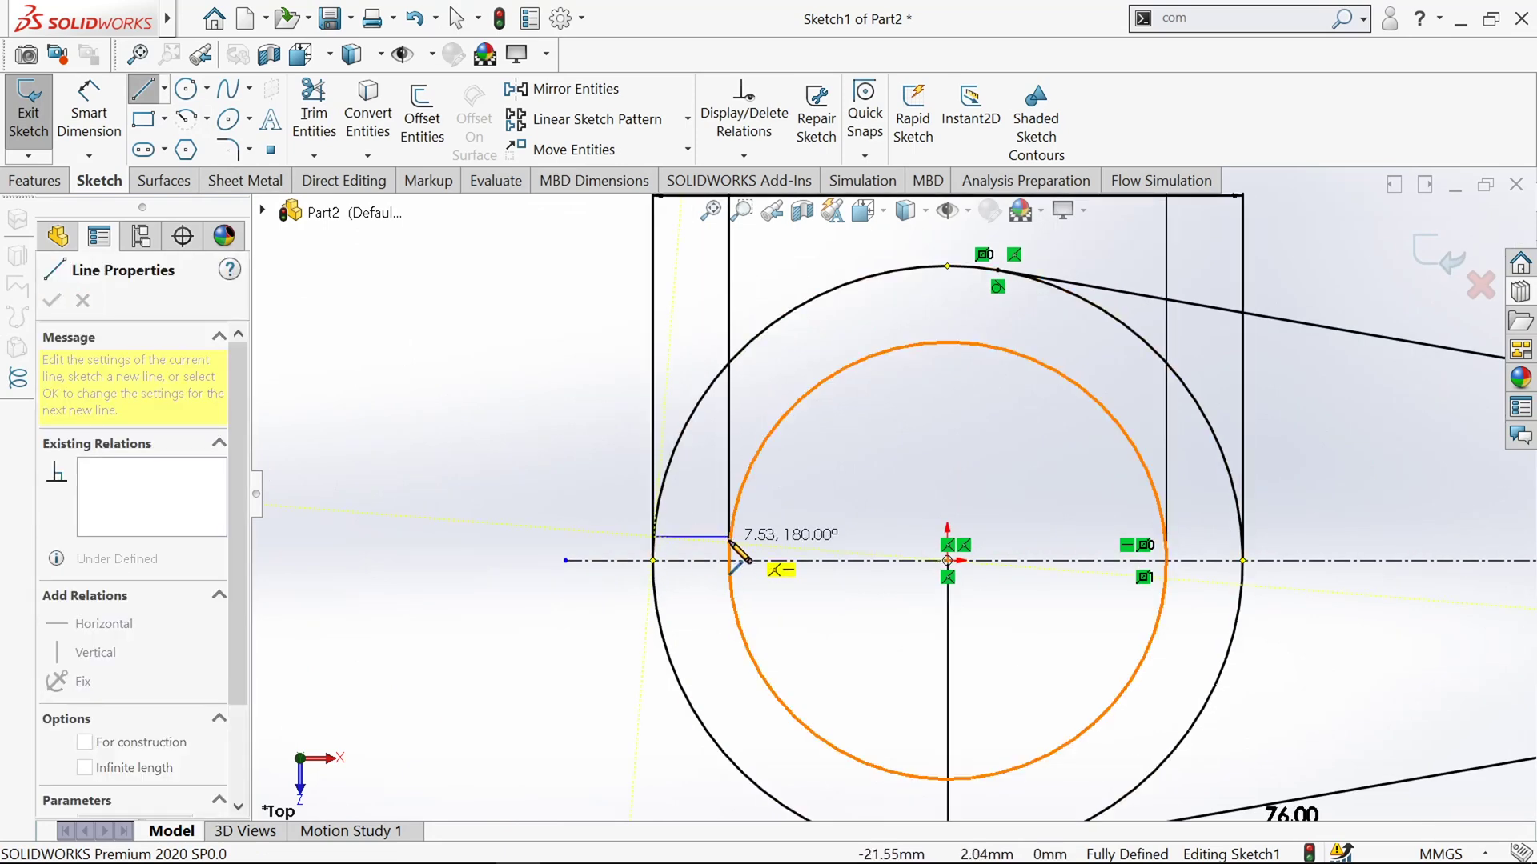
left_click(731, 537)
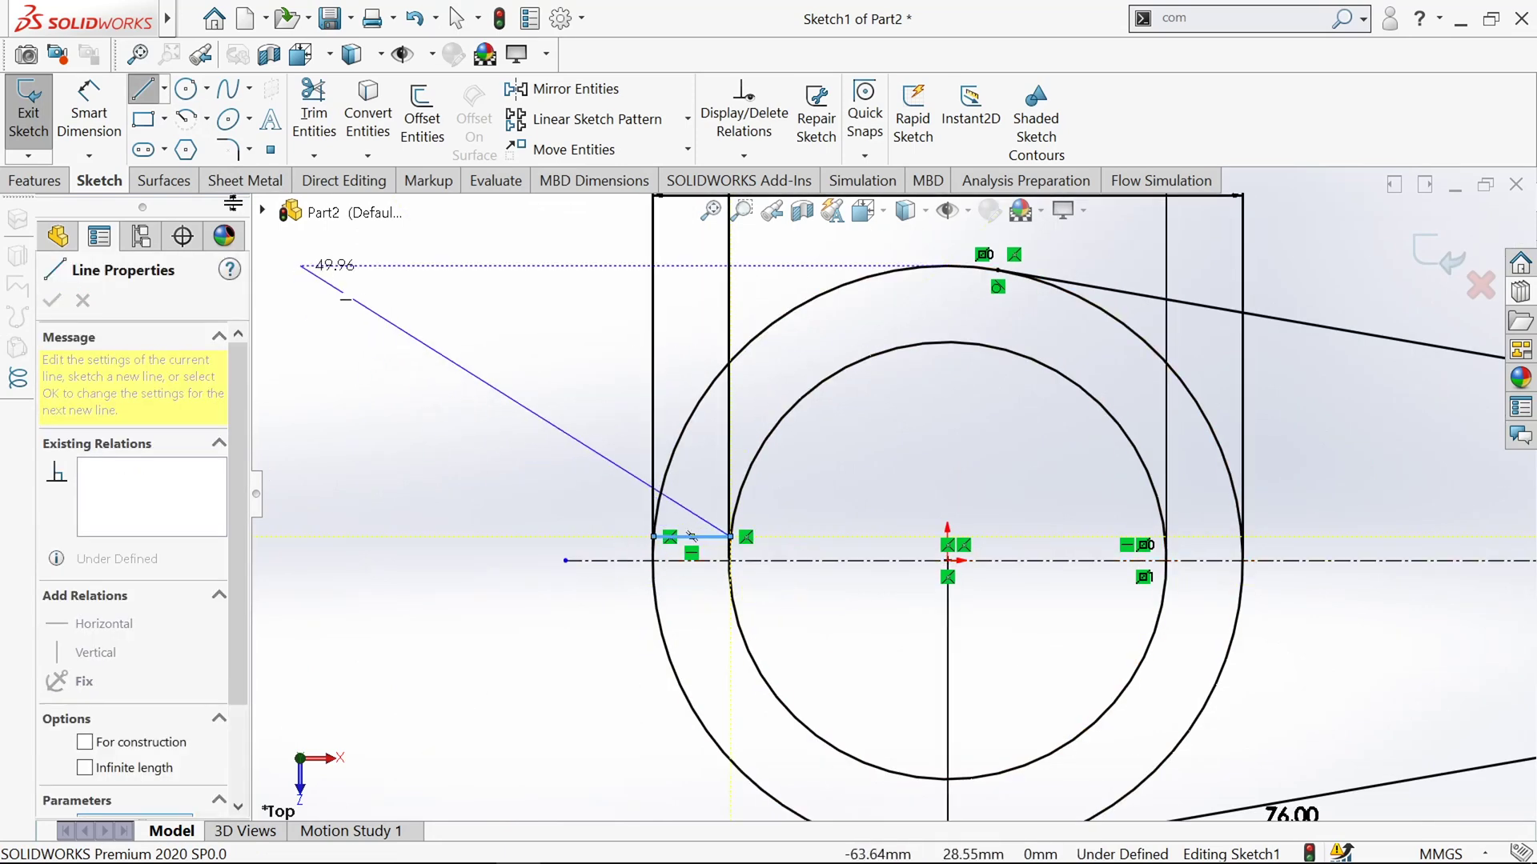
key("Escape")
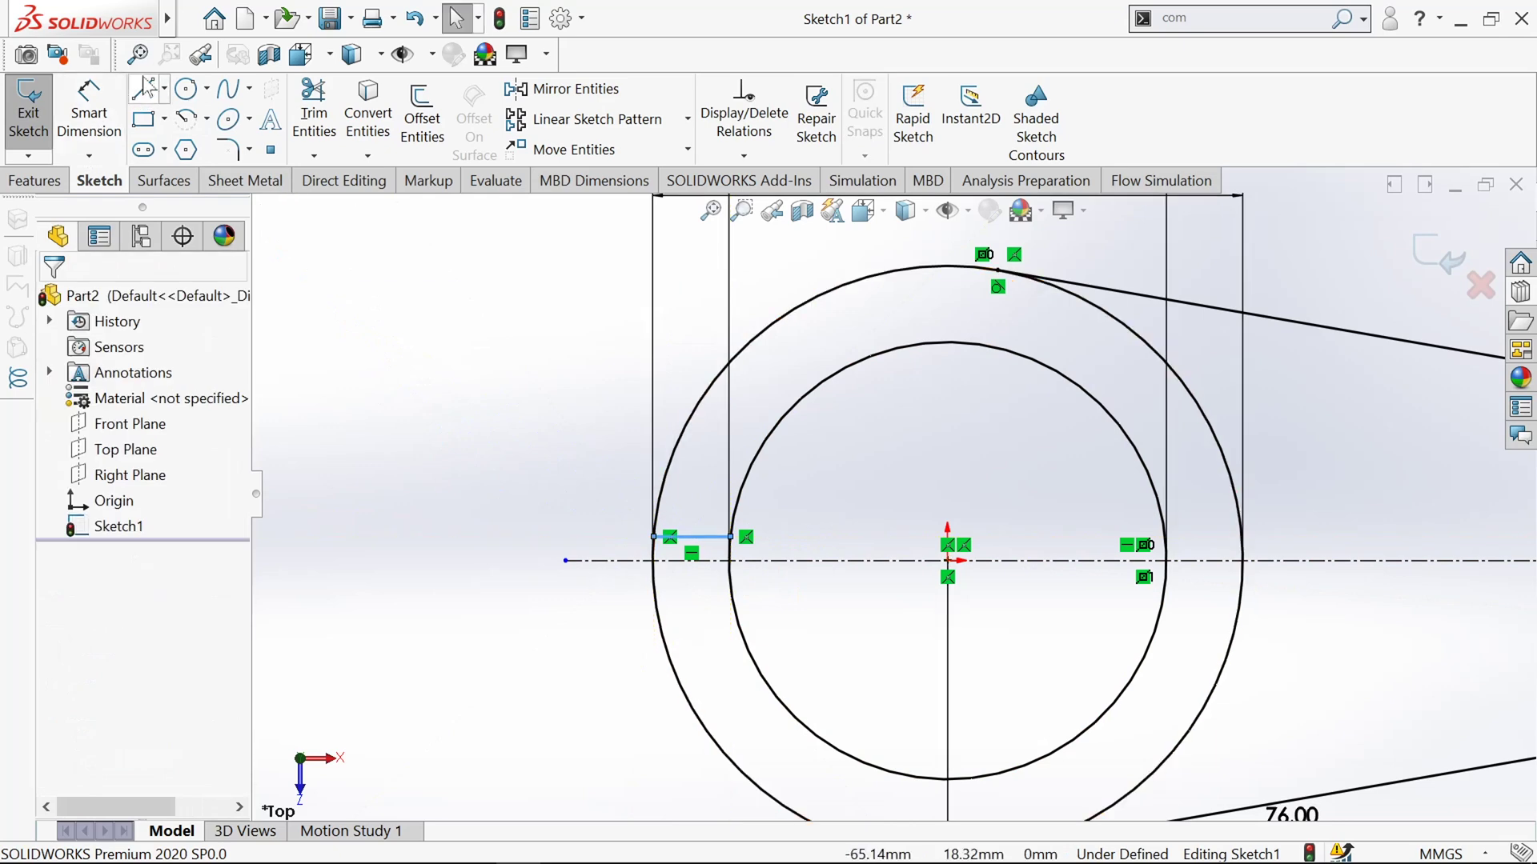
Step: Sketch a matching horizontal line just below the centreline across the same part of the larger ring
left_click(145, 94)
scroll(640, 632, "down", 2)
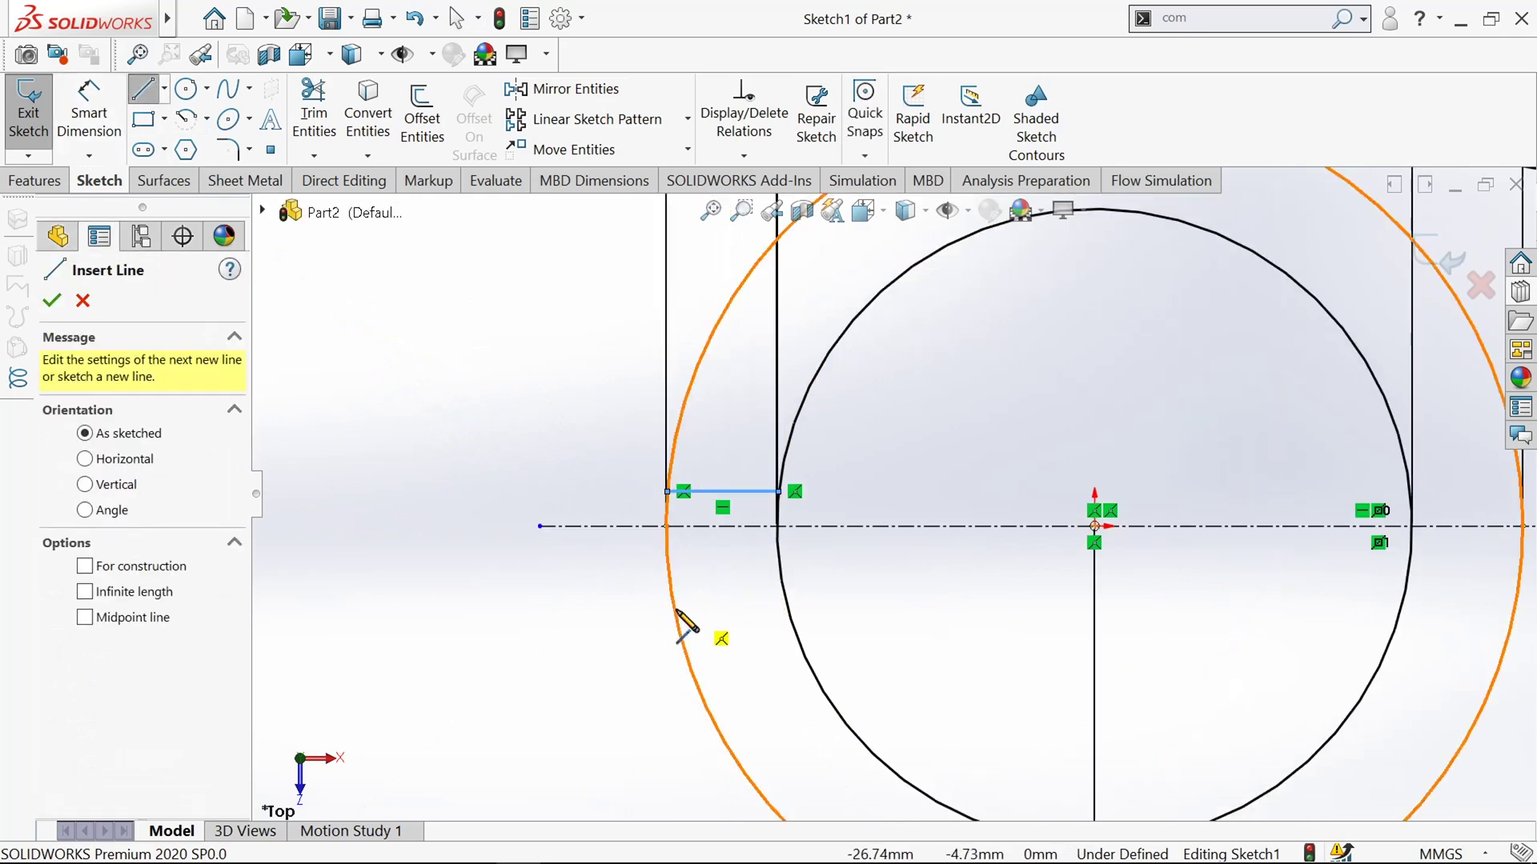
left_click(668, 578)
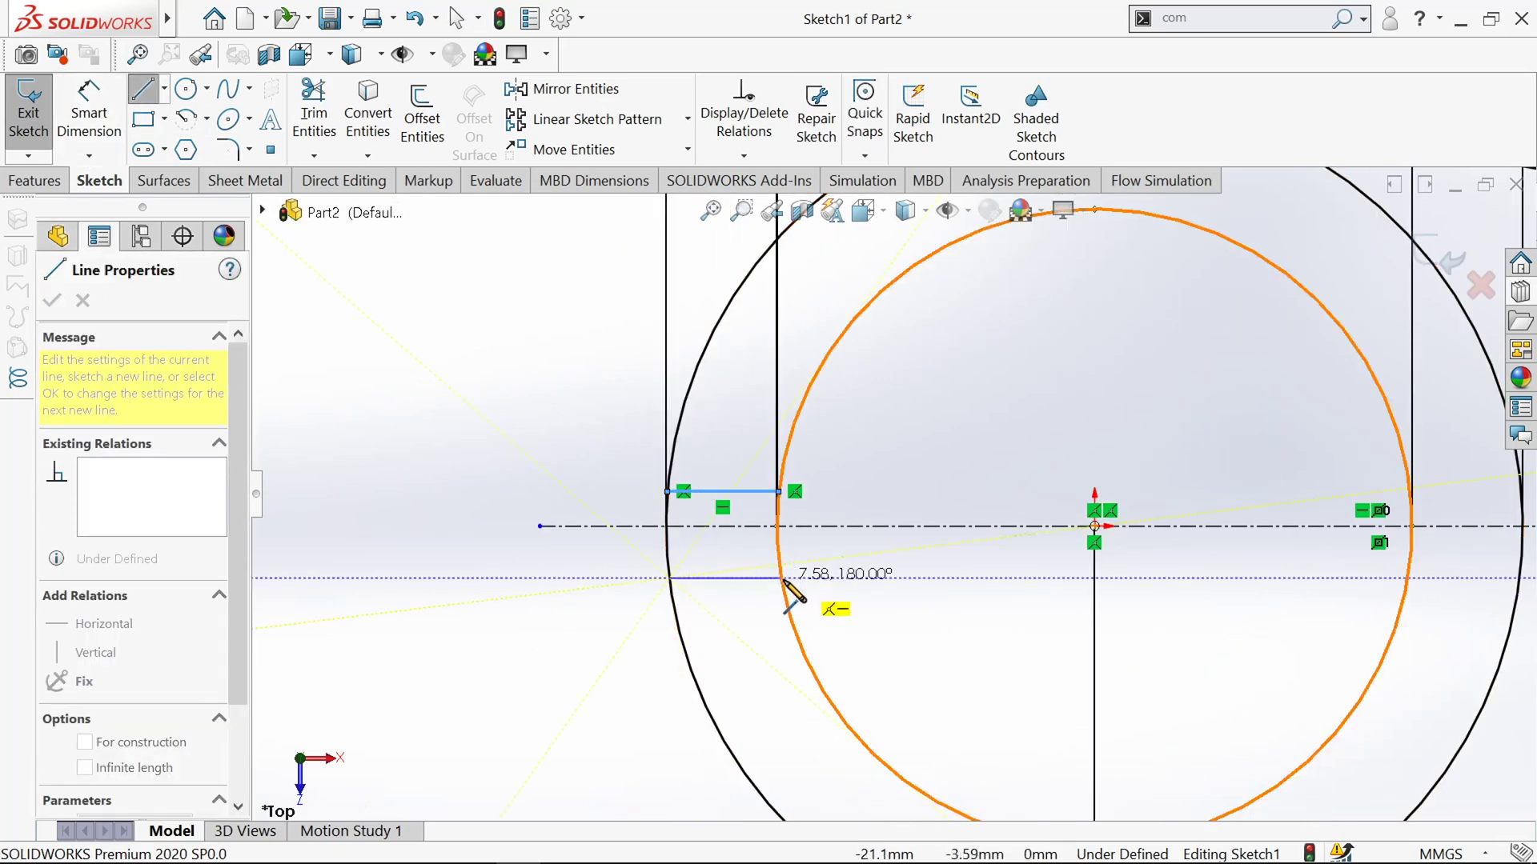
left_click(782, 579)
Step: Dimension the gap between the two short horizontal lines as 3 mm
left_click(89, 116)
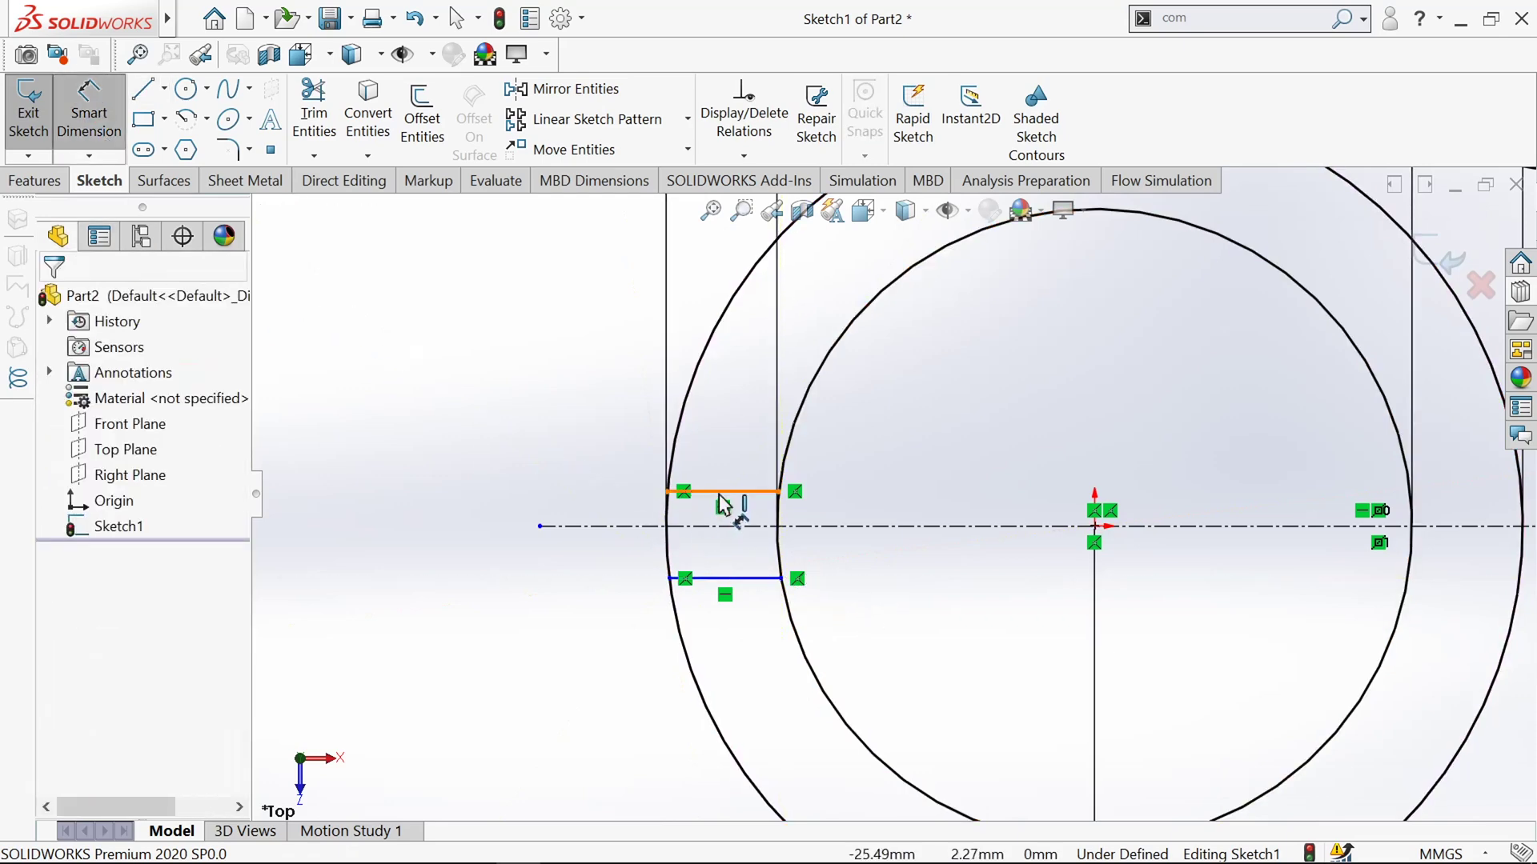
left_click(718, 579)
left_click(736, 491)
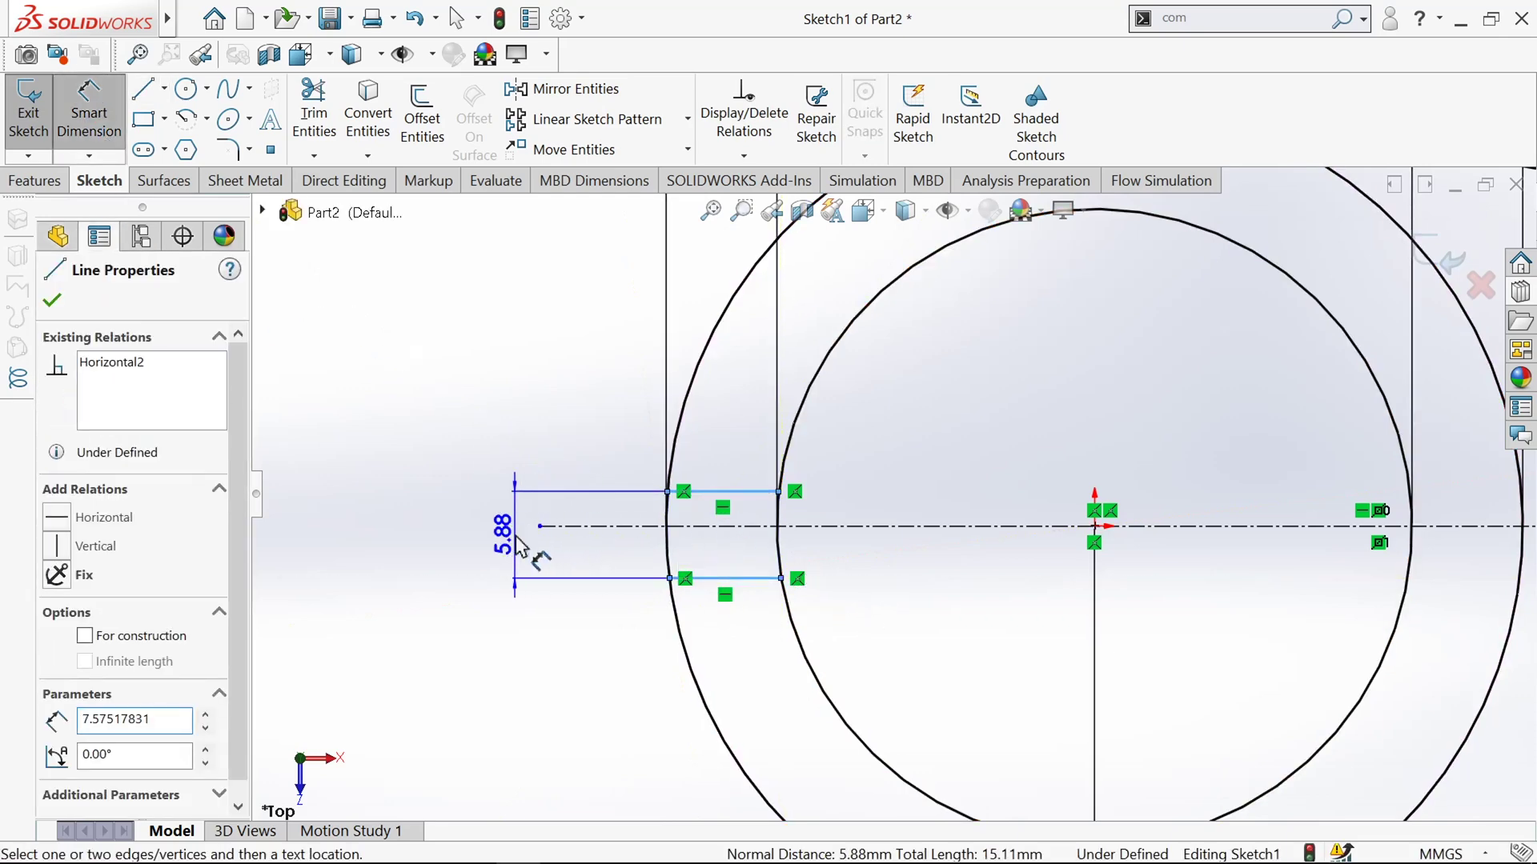
left_click(519, 546)
key("Return")
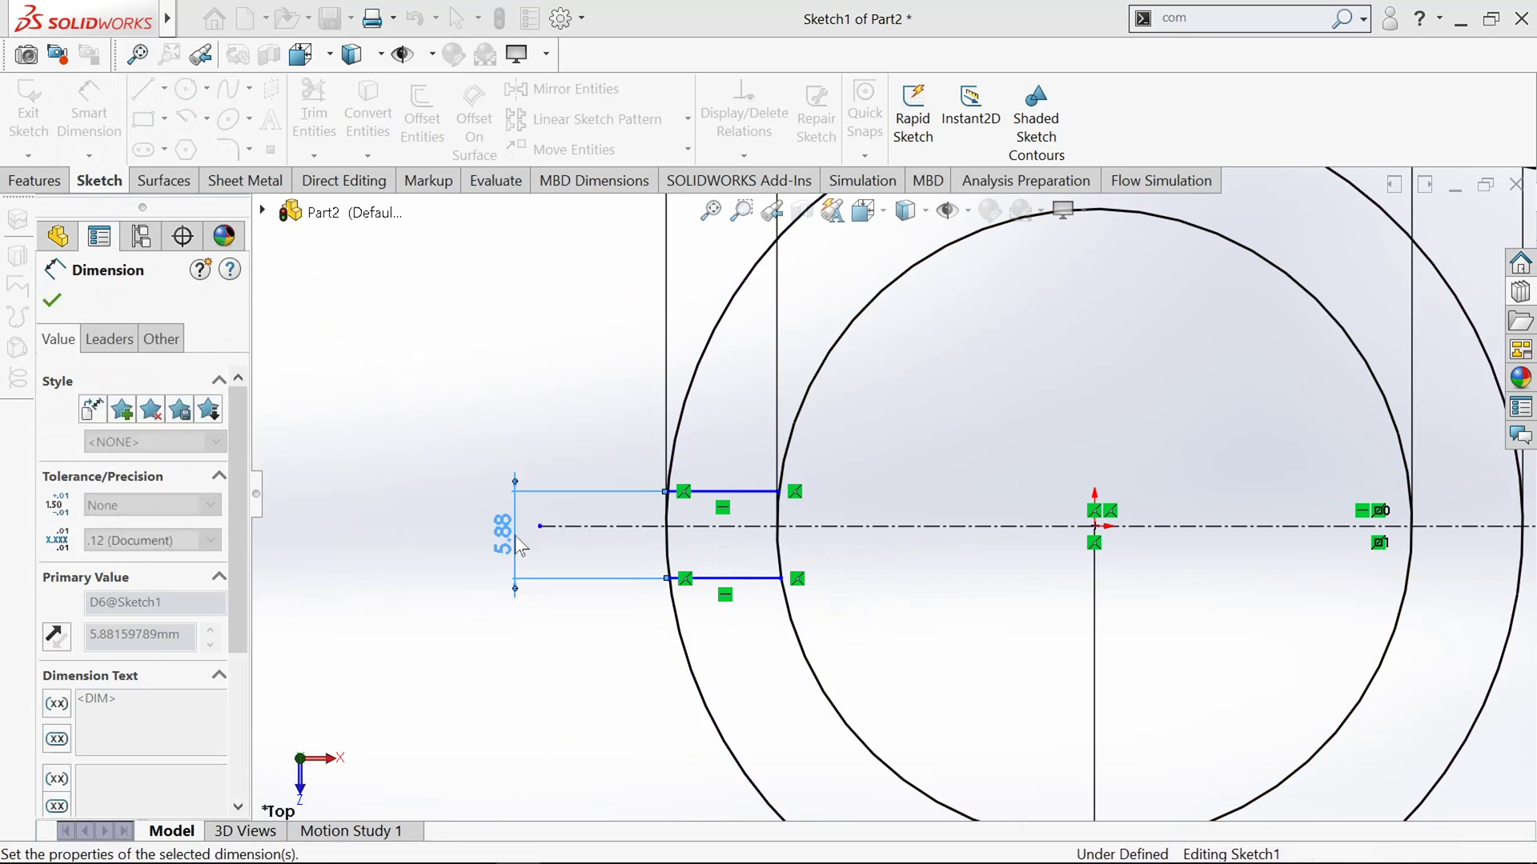
Step: Dimension the lower short line 1.5 mm from the centreline and finish dimensioning
left_click(736, 532)
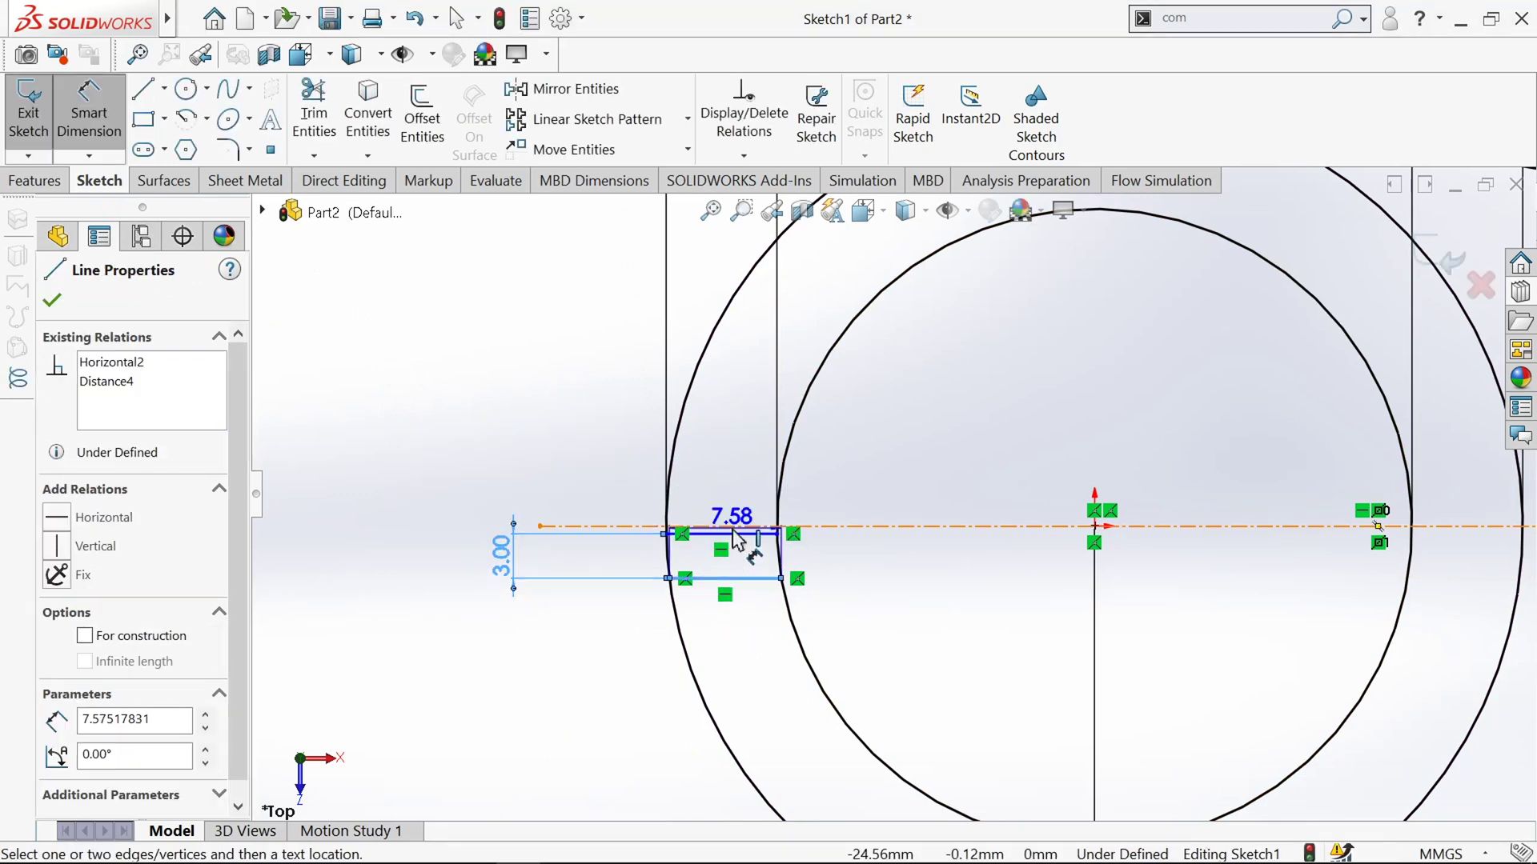
left_click(698, 528)
left_click(560, 566)
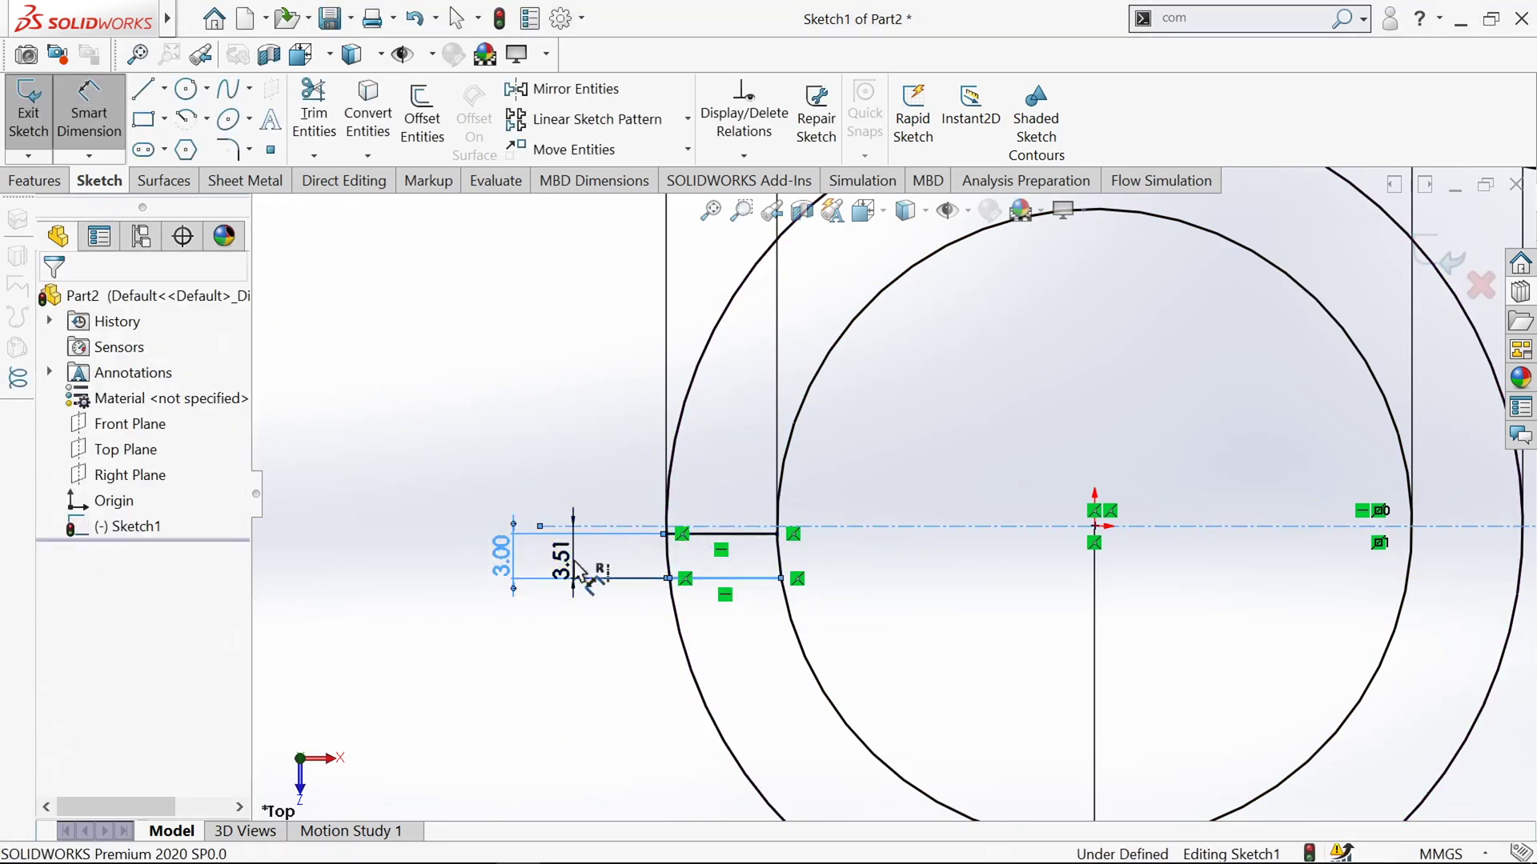
type("1.5")
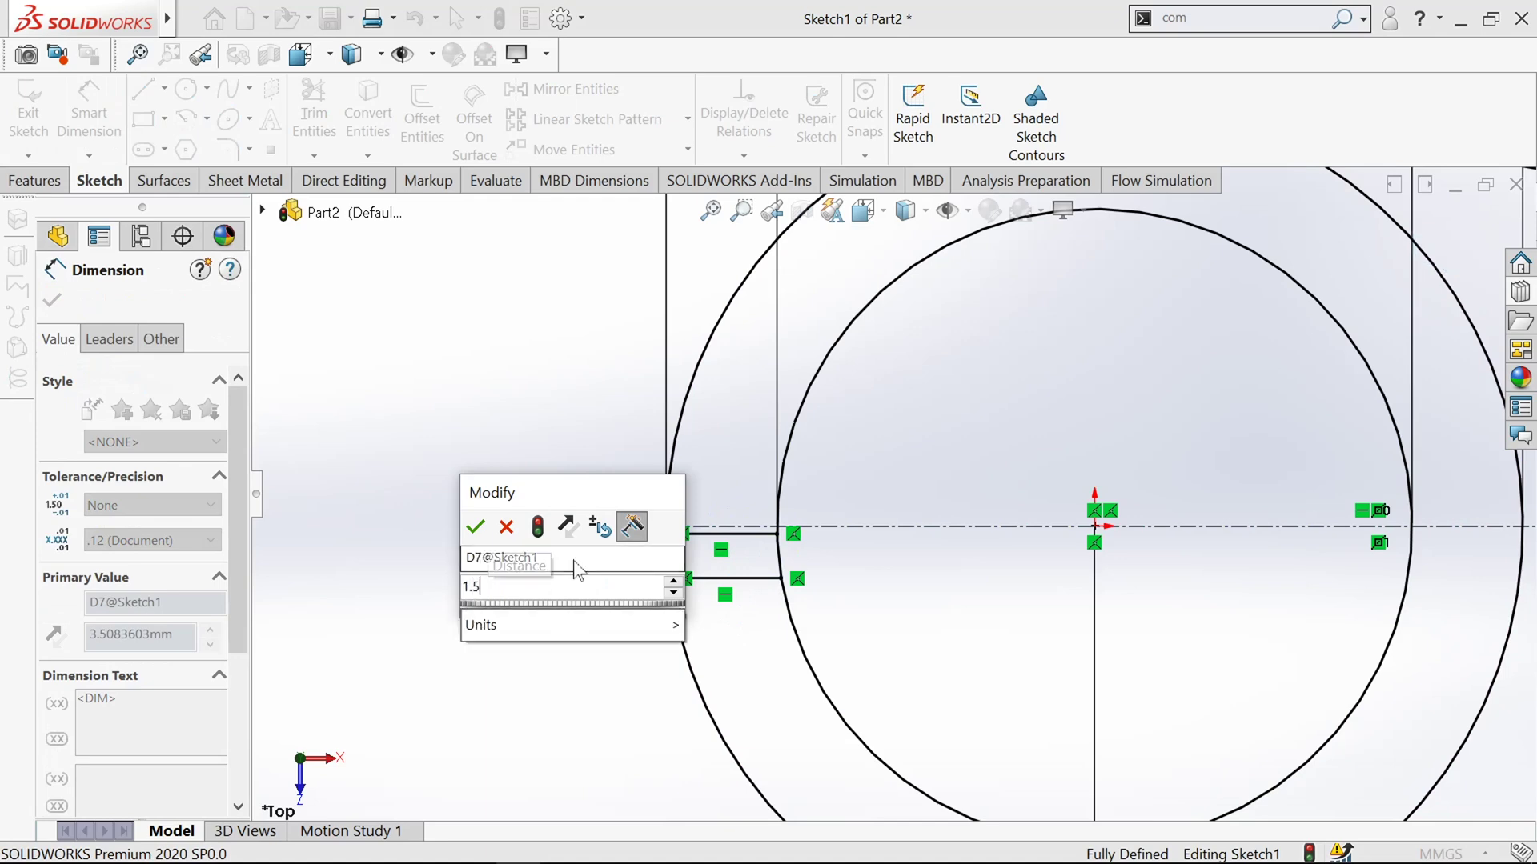
key("Return")
scroll(738, 515, "up", 2)
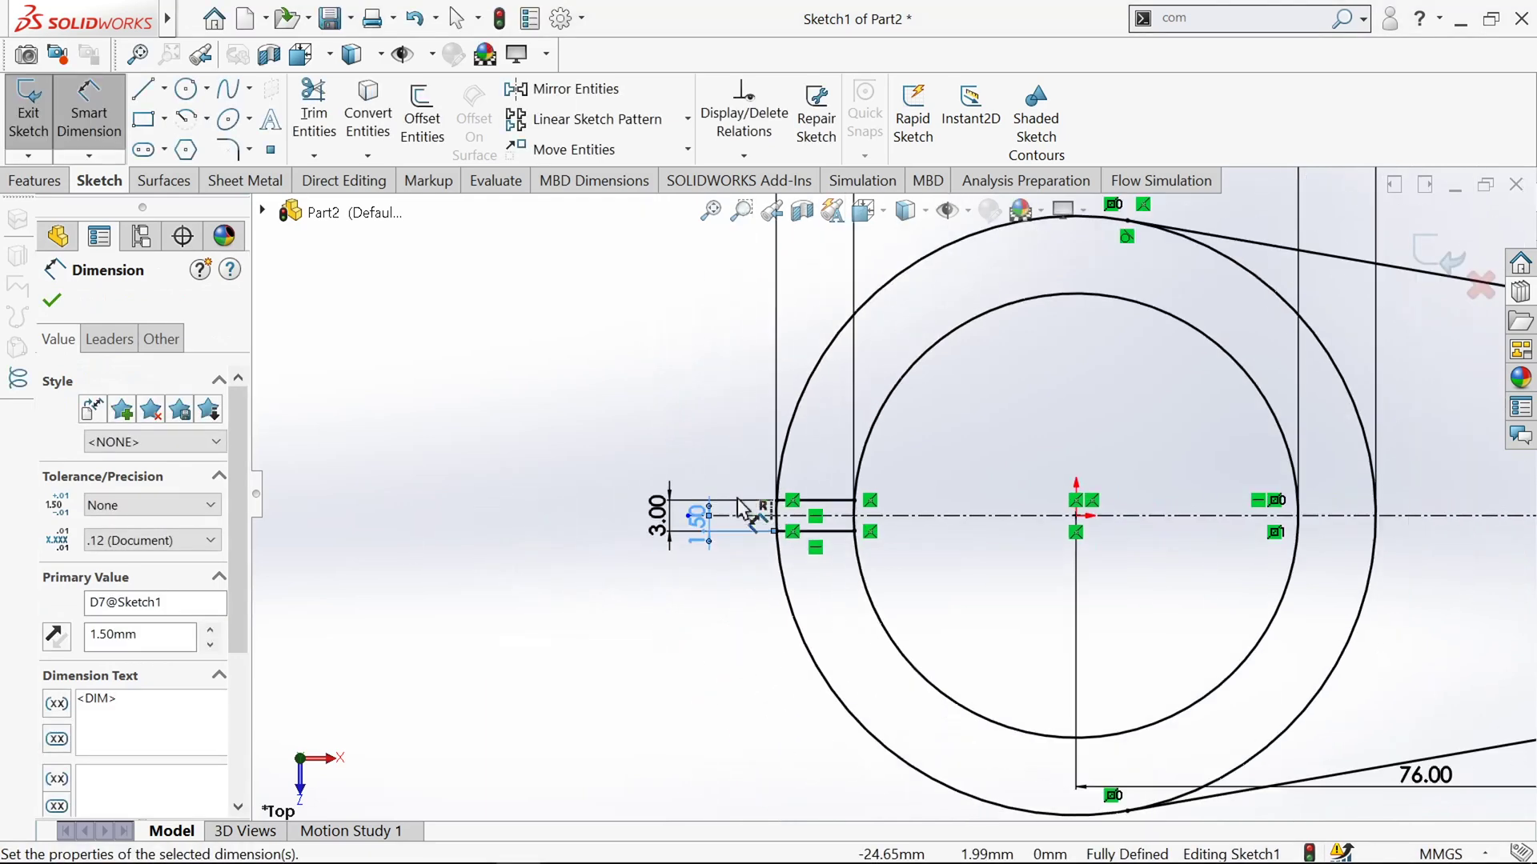
left_click(52, 301)
Step: Exit the sketch and extrude the two web regions between the circle pairs to a blind depth of 10 mm
scroll(719, 538, "up", 4)
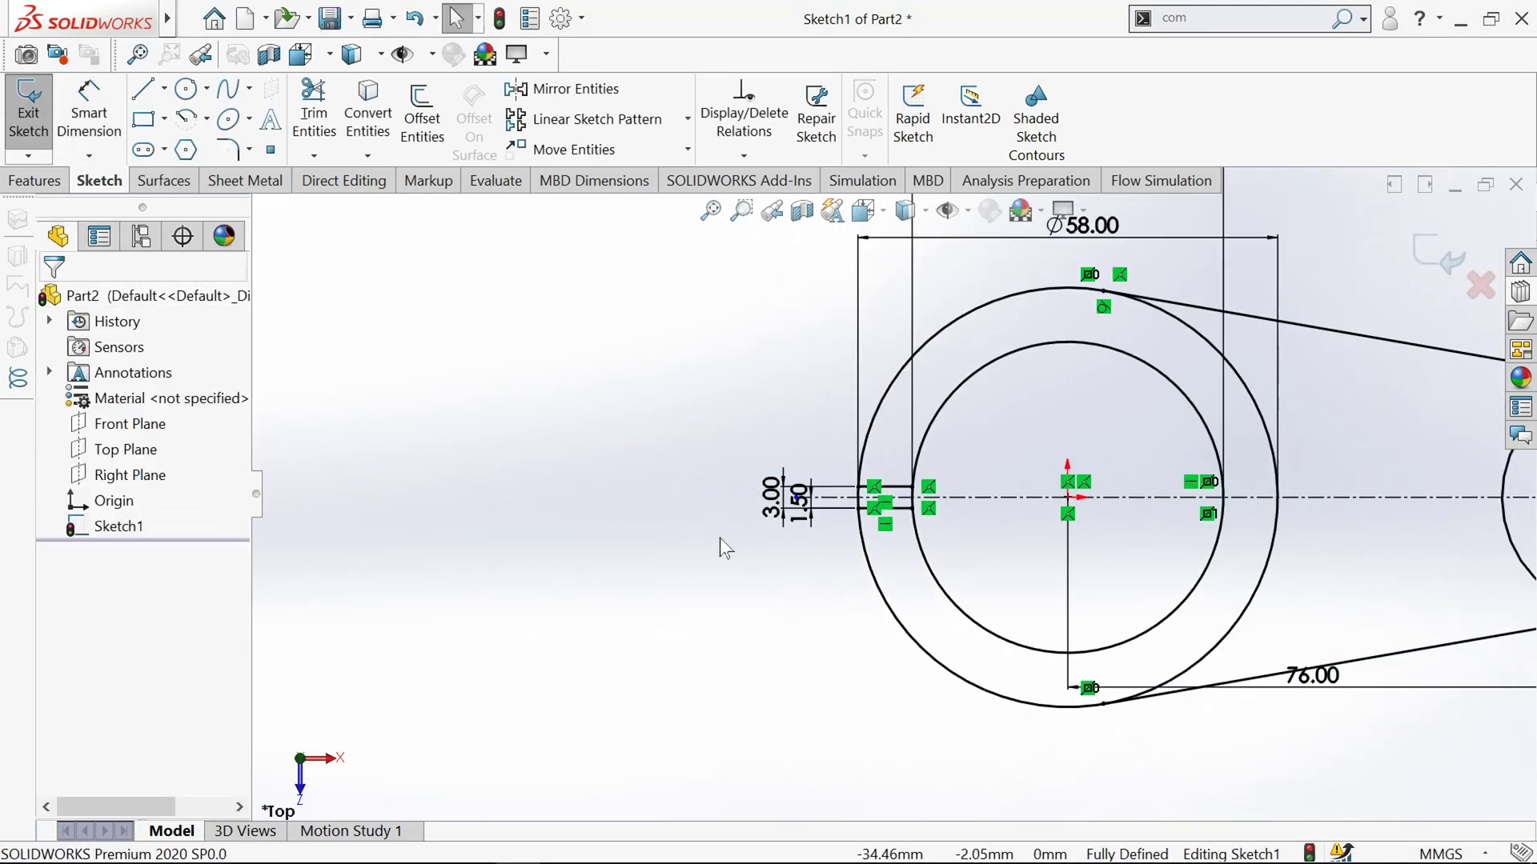
scroll(1383, 504, "down", 2)
scroll(1382, 504, "up", 4)
scroll(1382, 502, "down", 1)
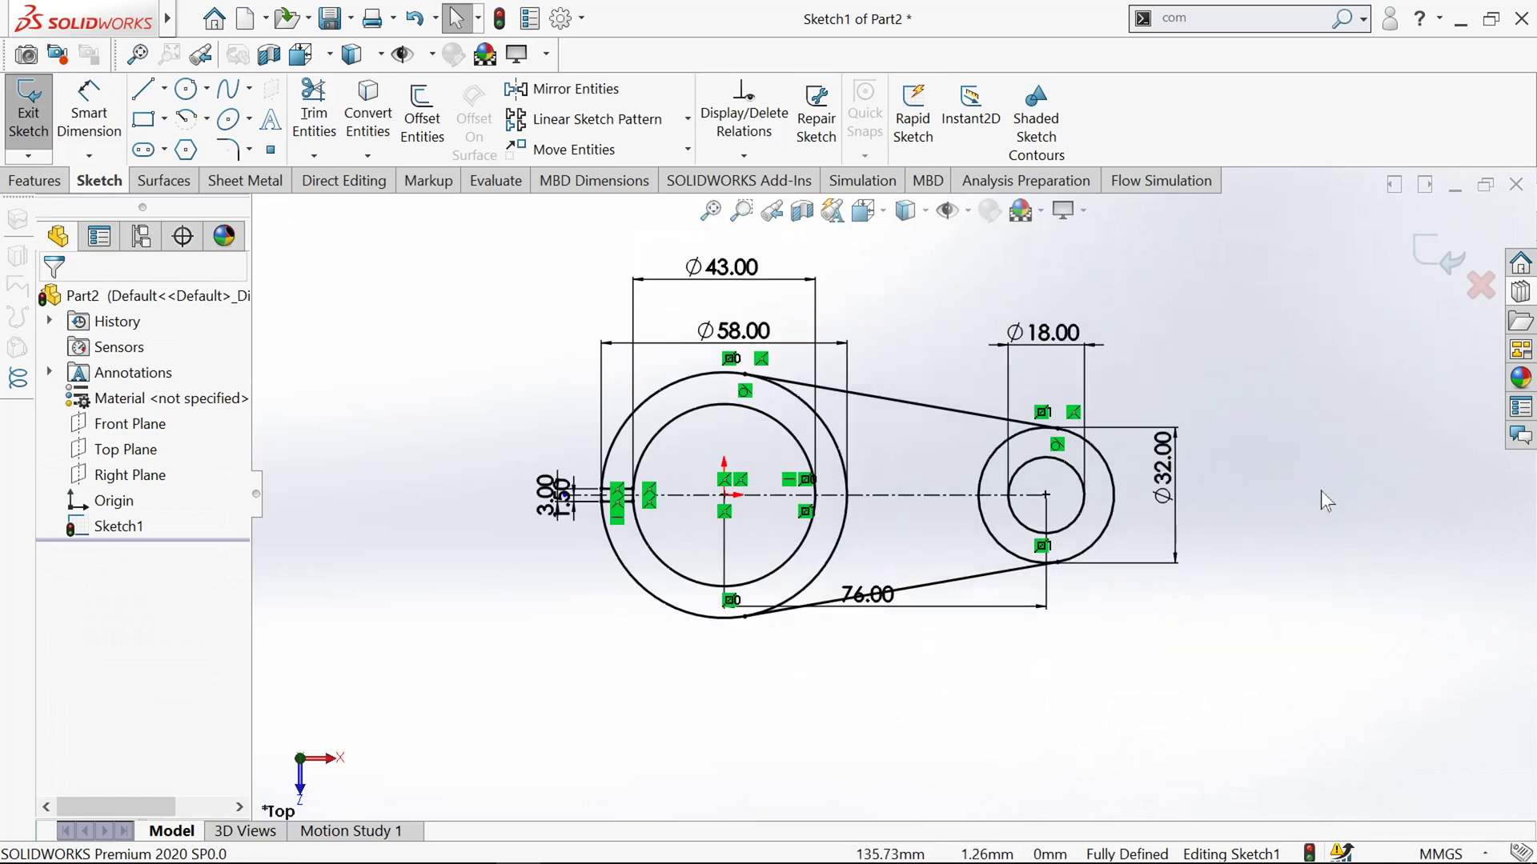
left_click(10, 112)
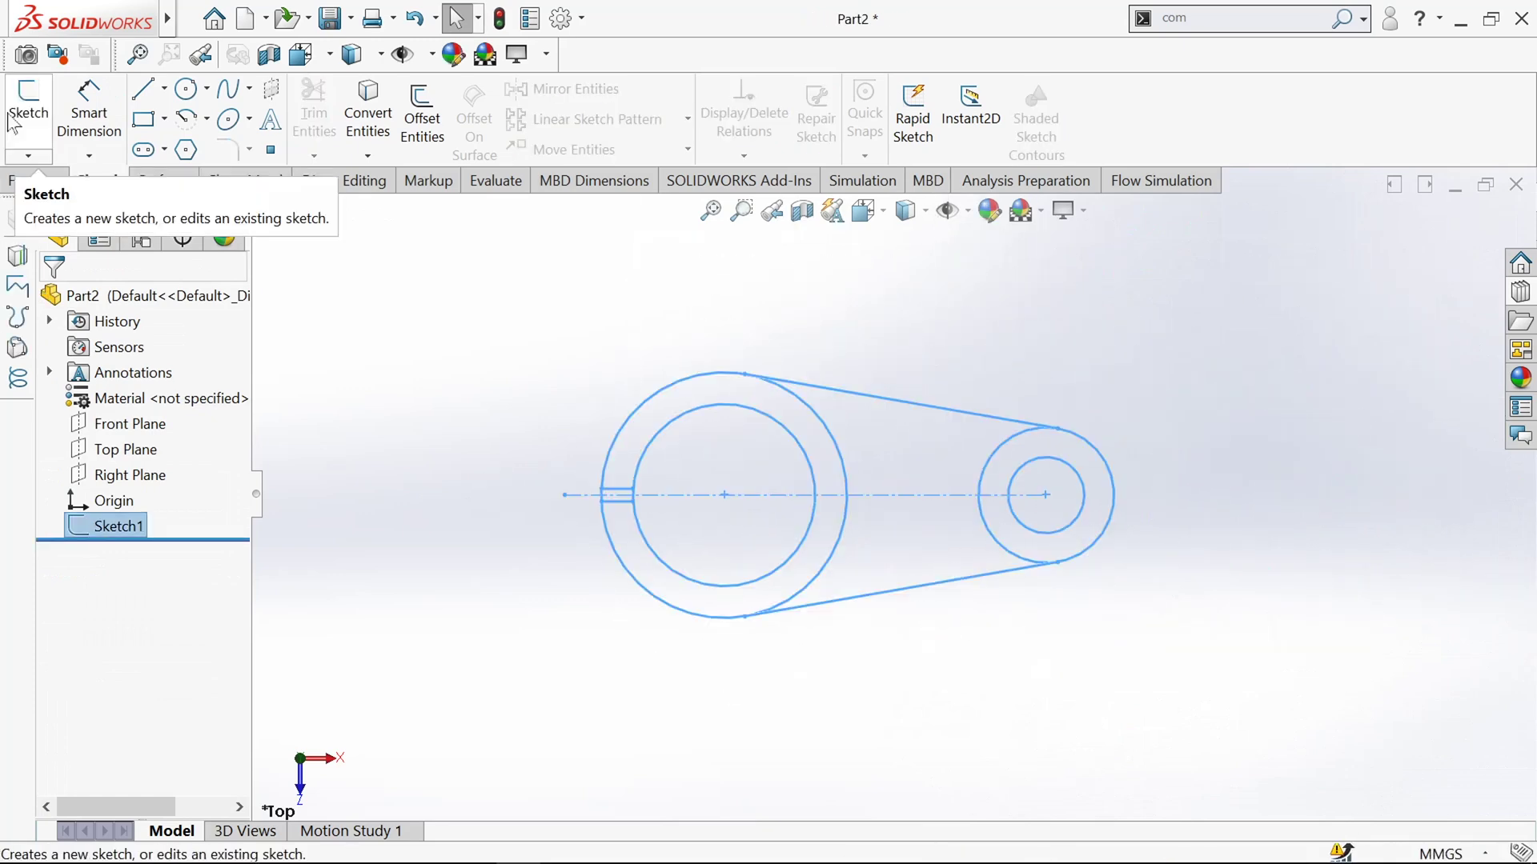
left_click(44, 112)
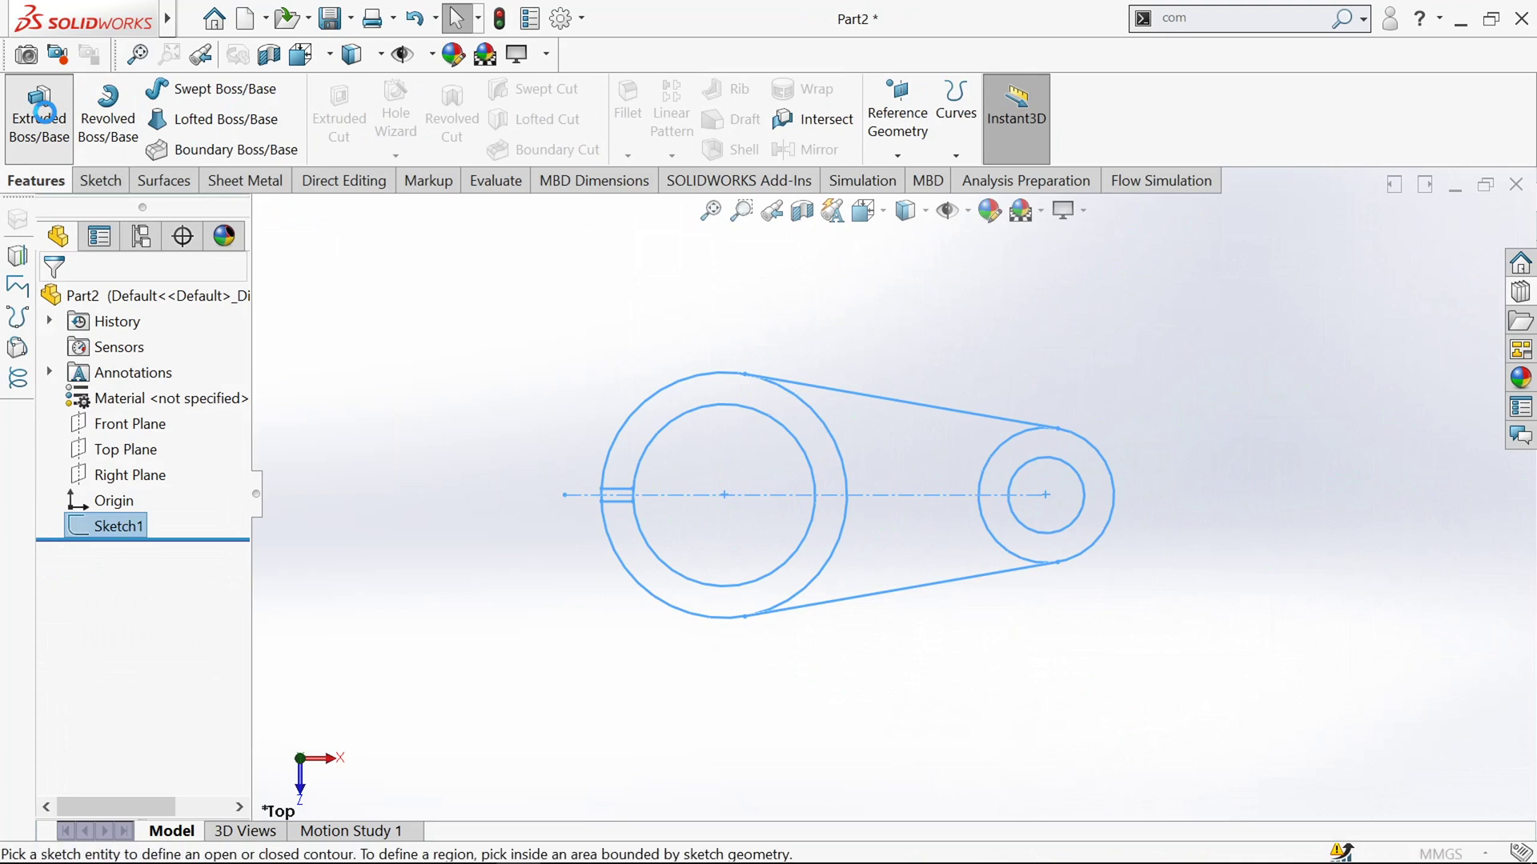
left_click(910, 544)
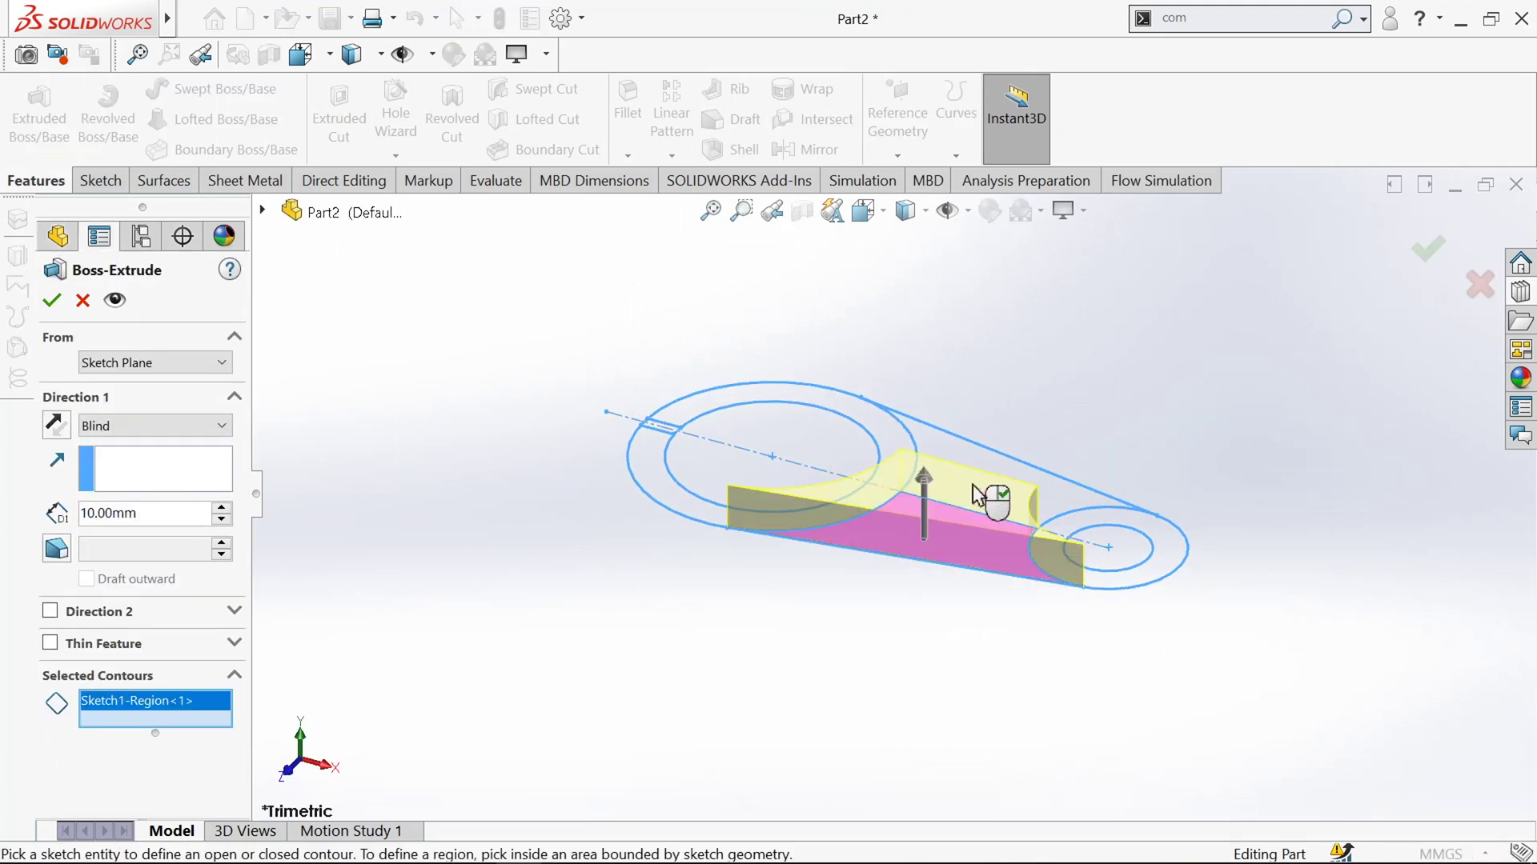
left_click(991, 488)
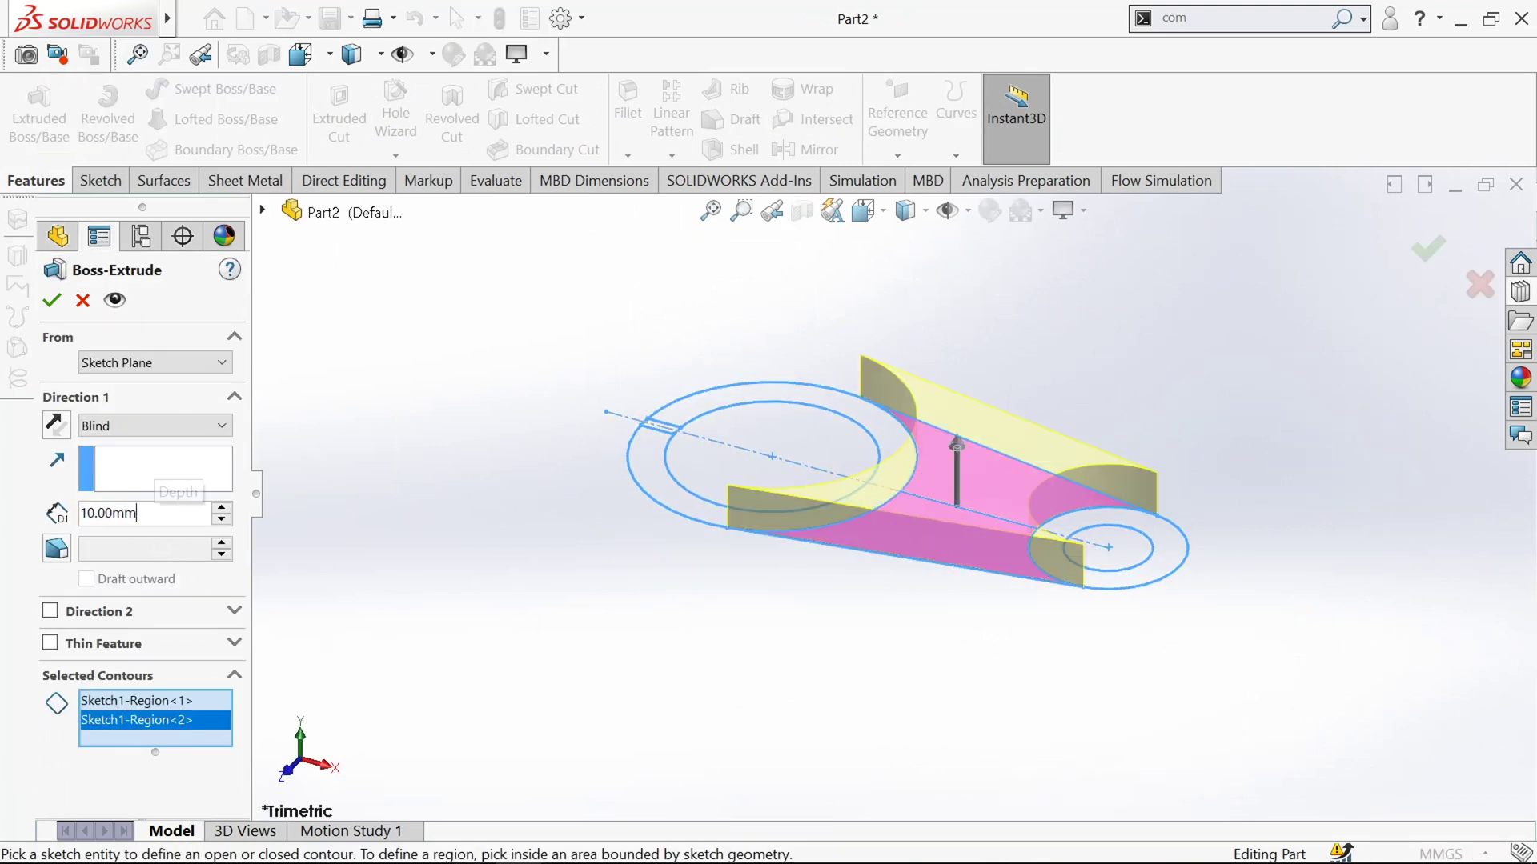
left_click(49, 299)
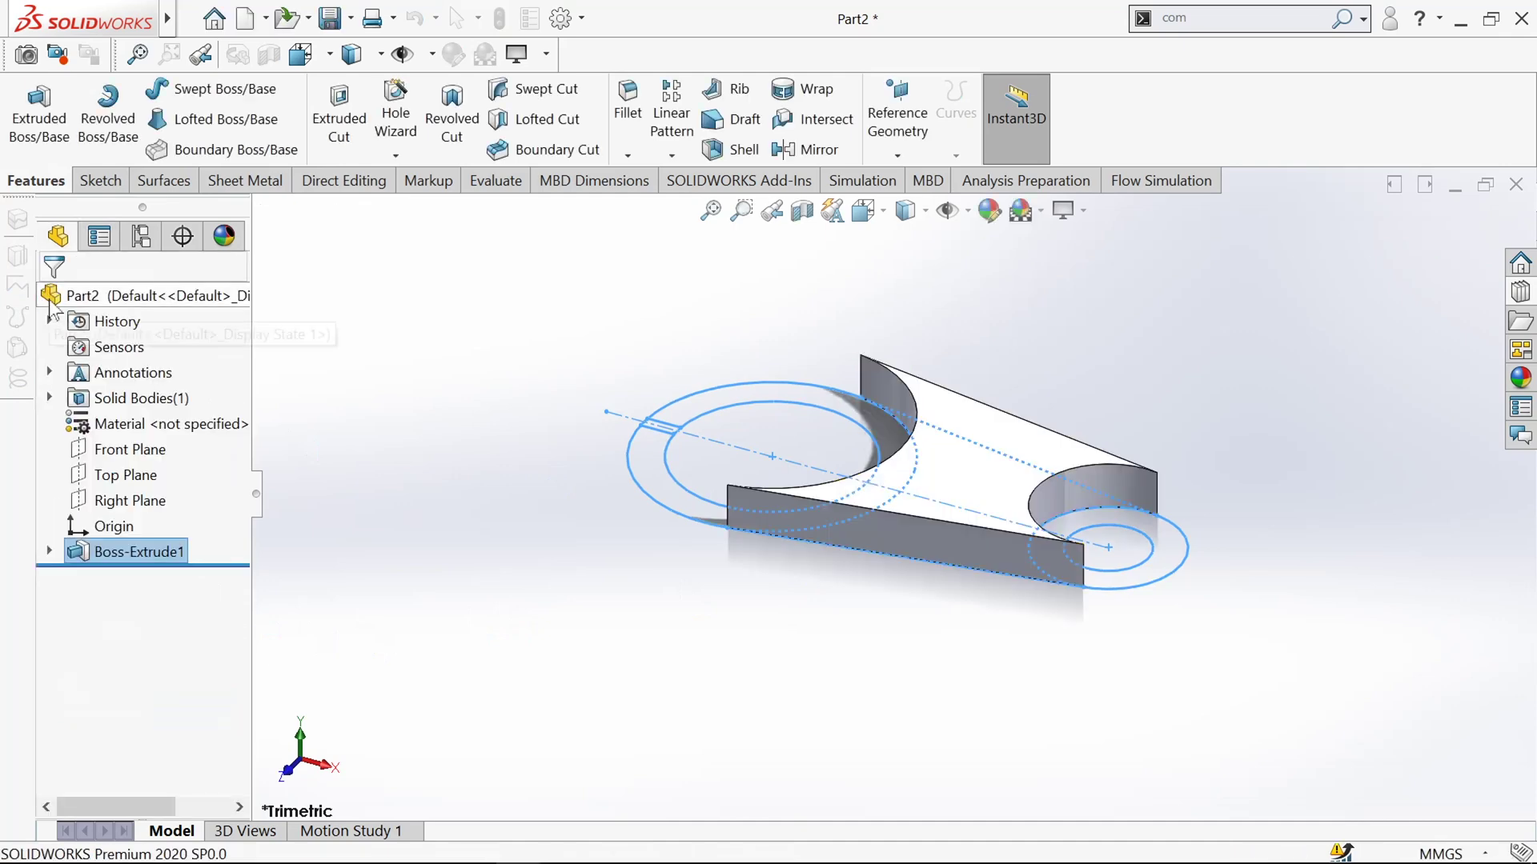
Step: Start a merged boss extrusion of the larger ring from Sketch1, leaving out the slot, with a blind depth of 42 mm
left_click(36, 120)
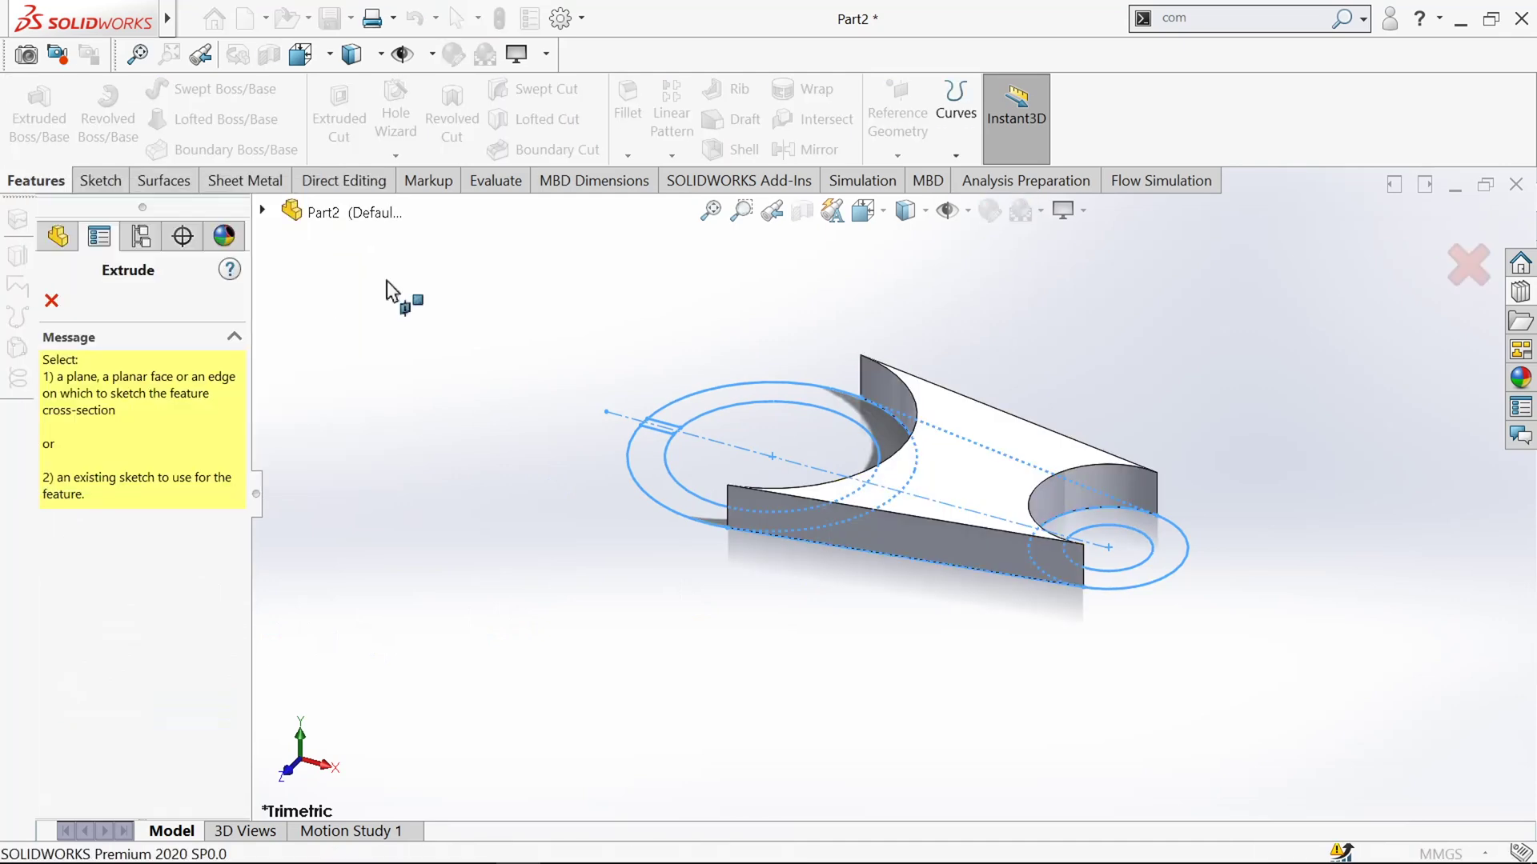
left_click(261, 210)
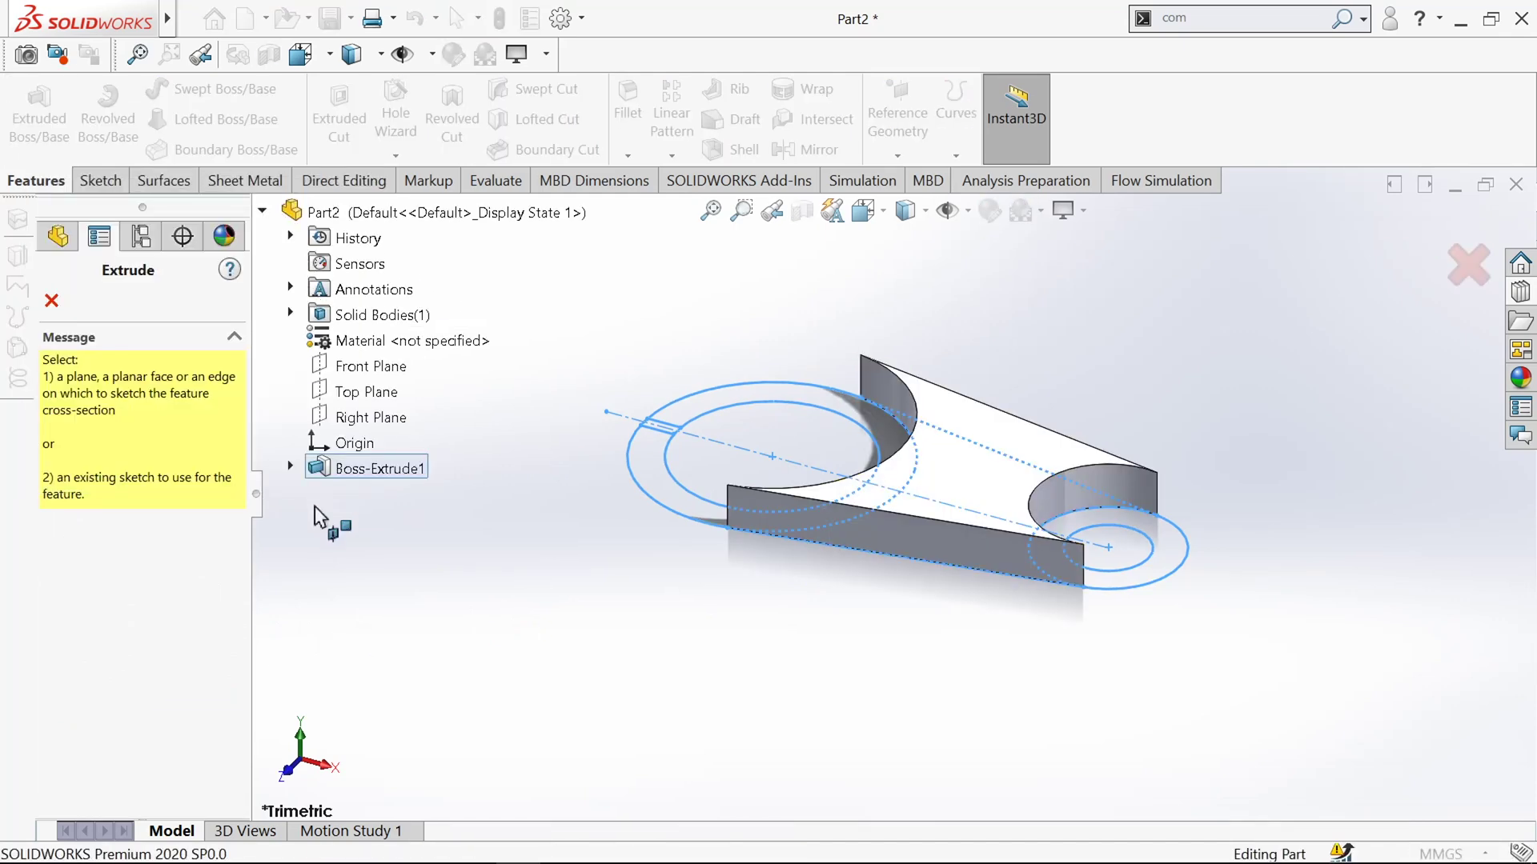
left_click(289, 467)
left_click(376, 494)
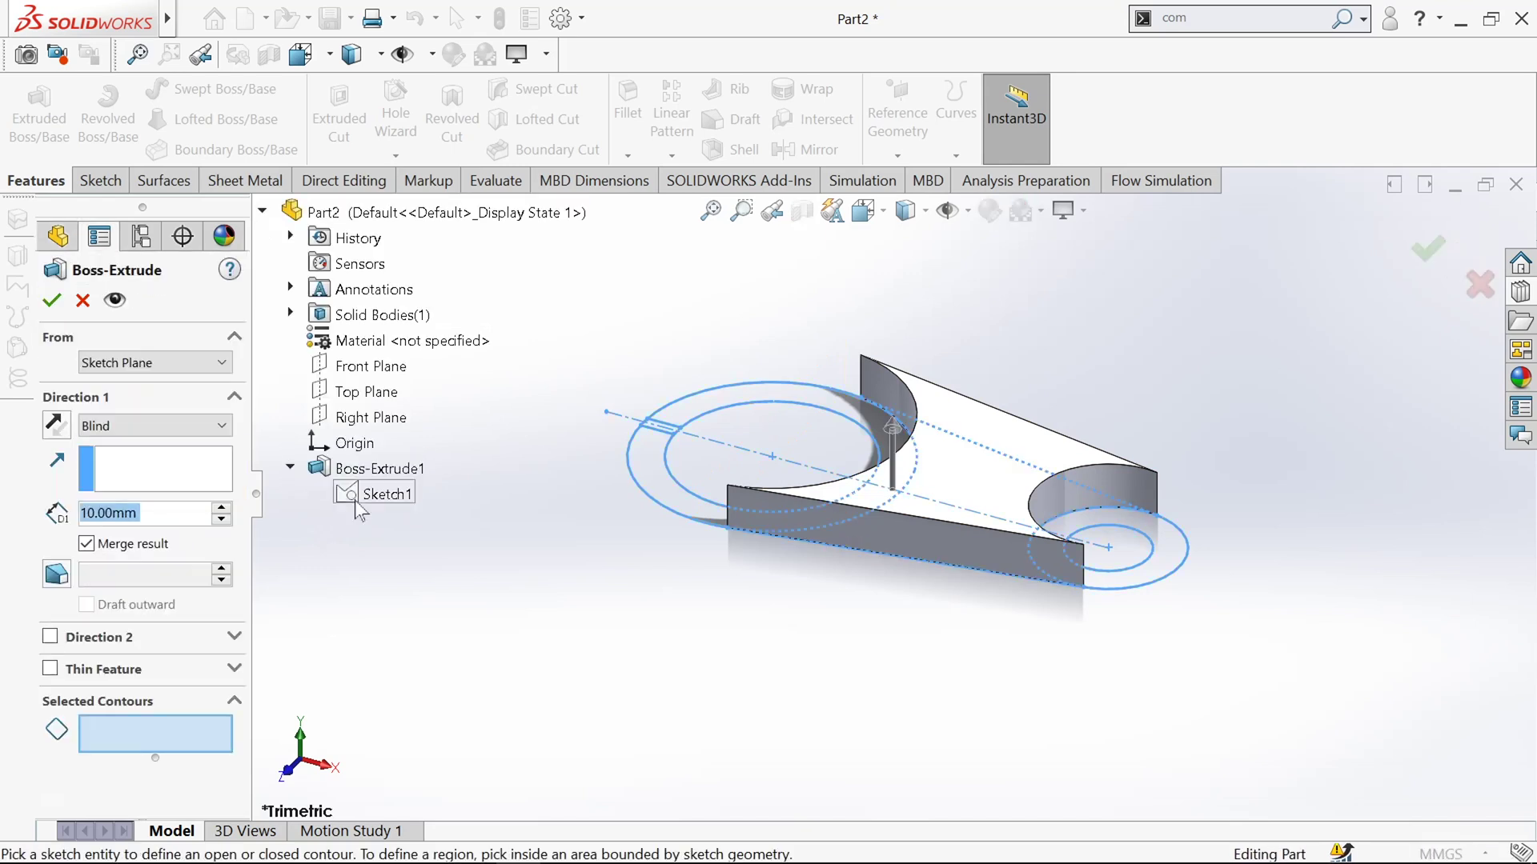
left_click(680, 502)
left_click(695, 405)
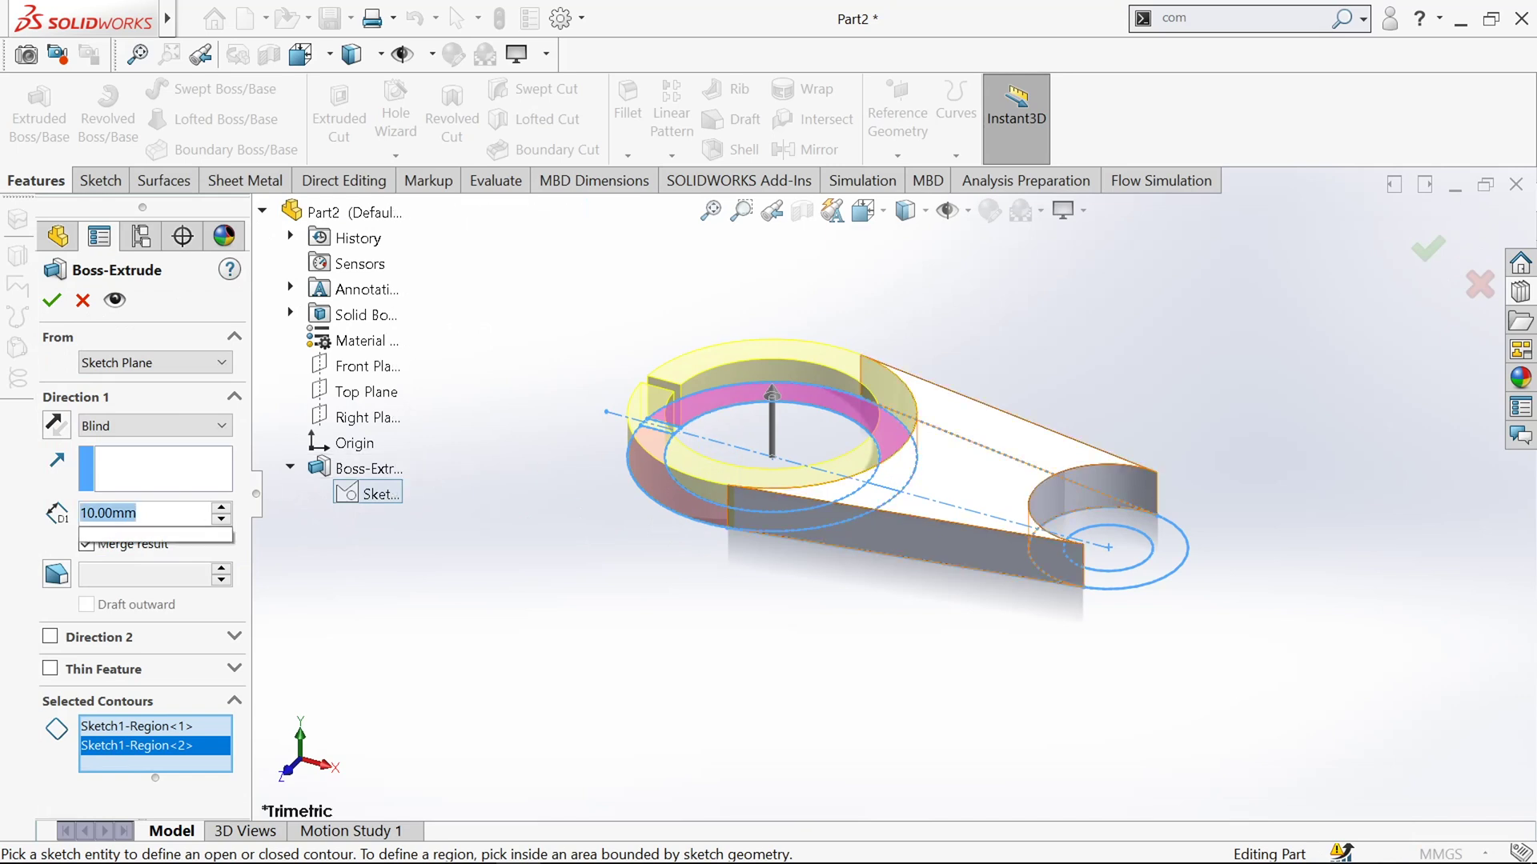
type("42")
mouse_move(149, 544)
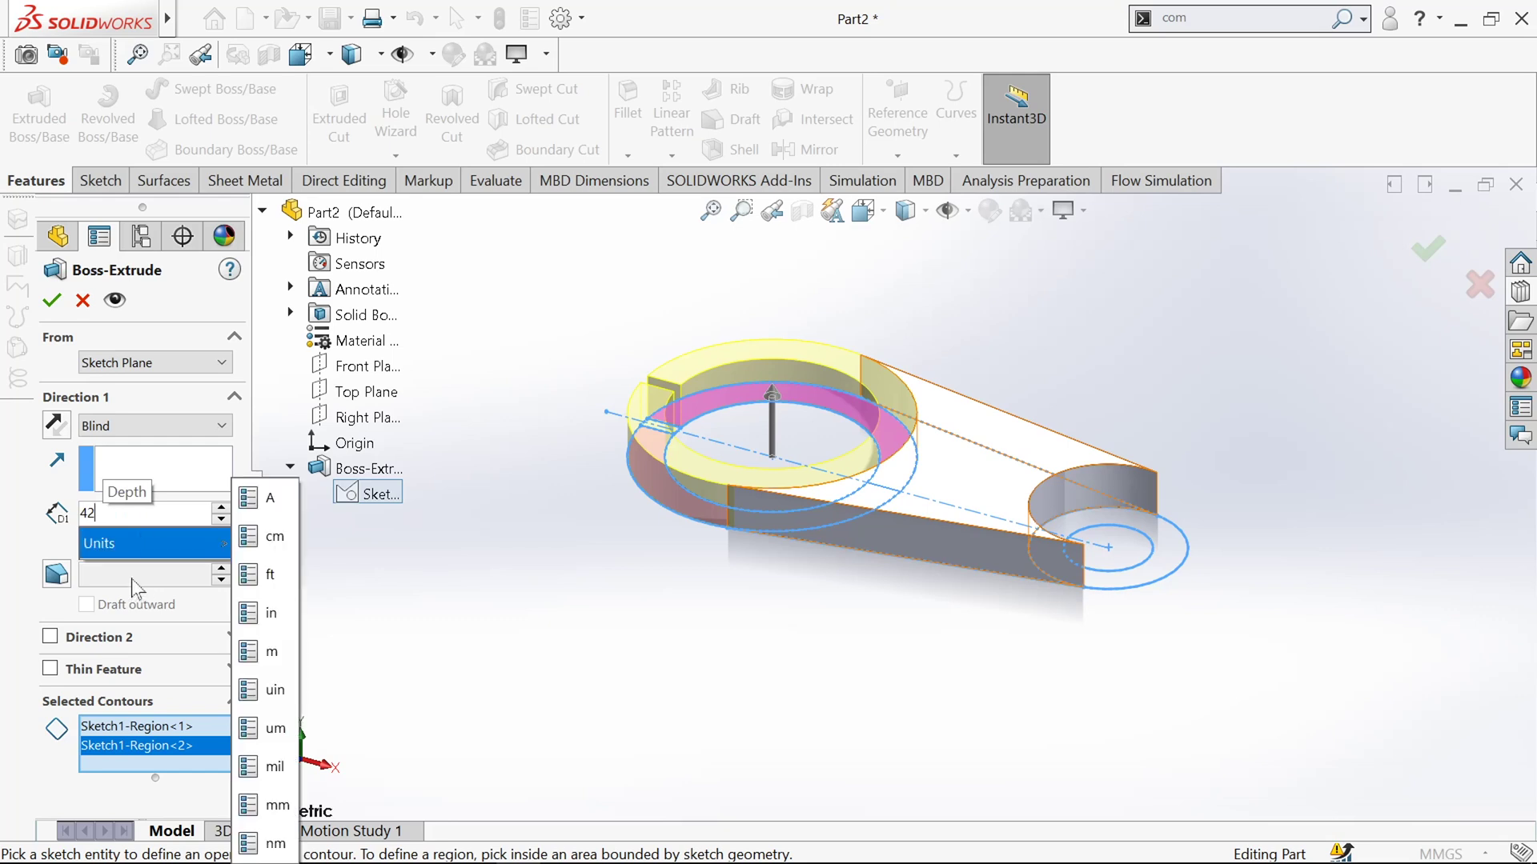
key("Return")
Step: Add a second direction with a 3 mm blind depth to the larger ring's extrusion and complete it
left_click(50, 637)
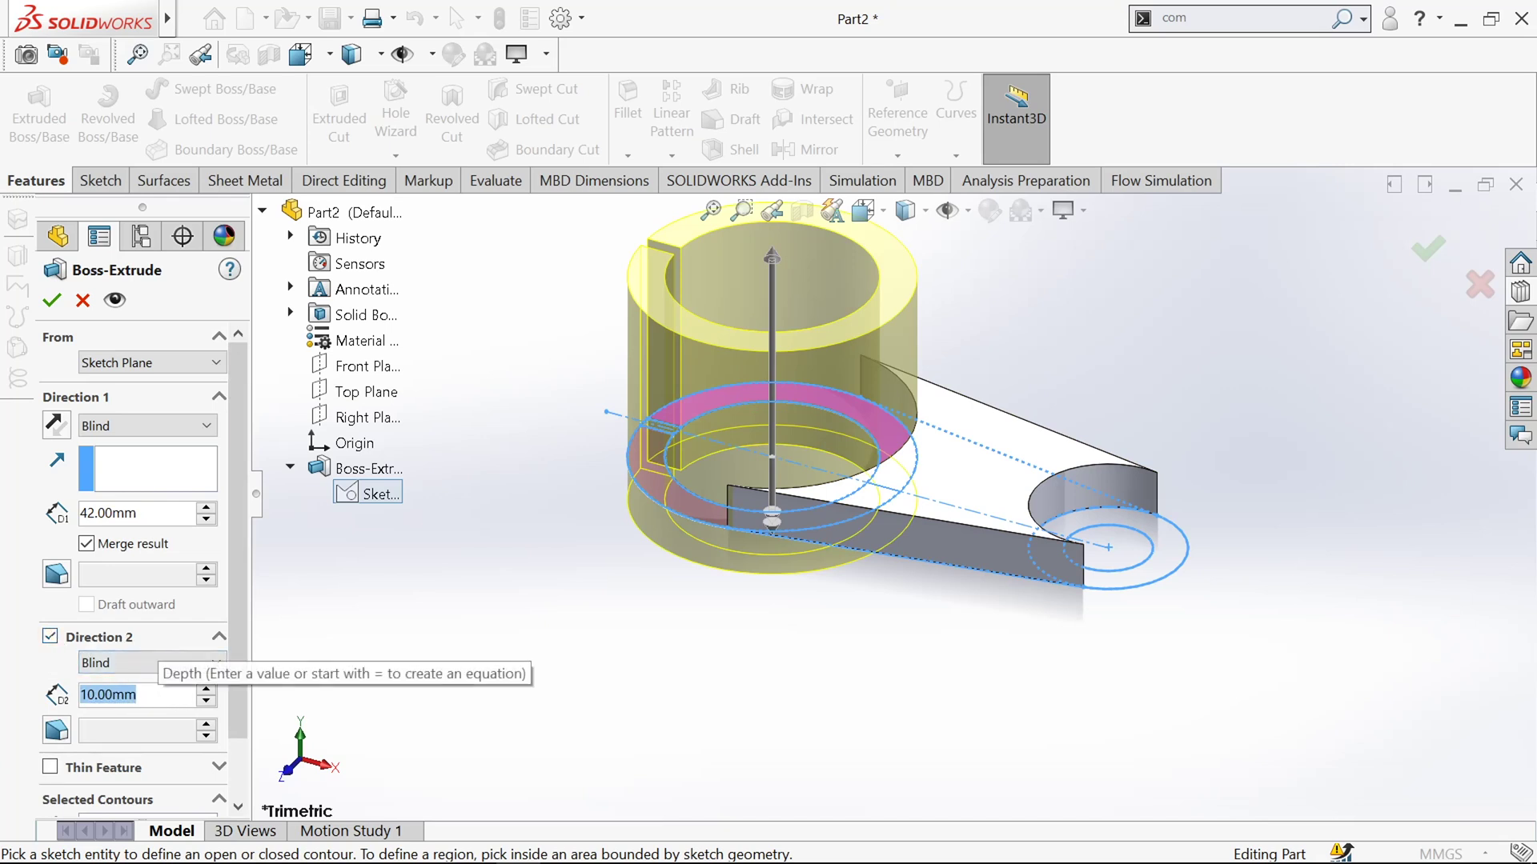
type("3")
key("Return")
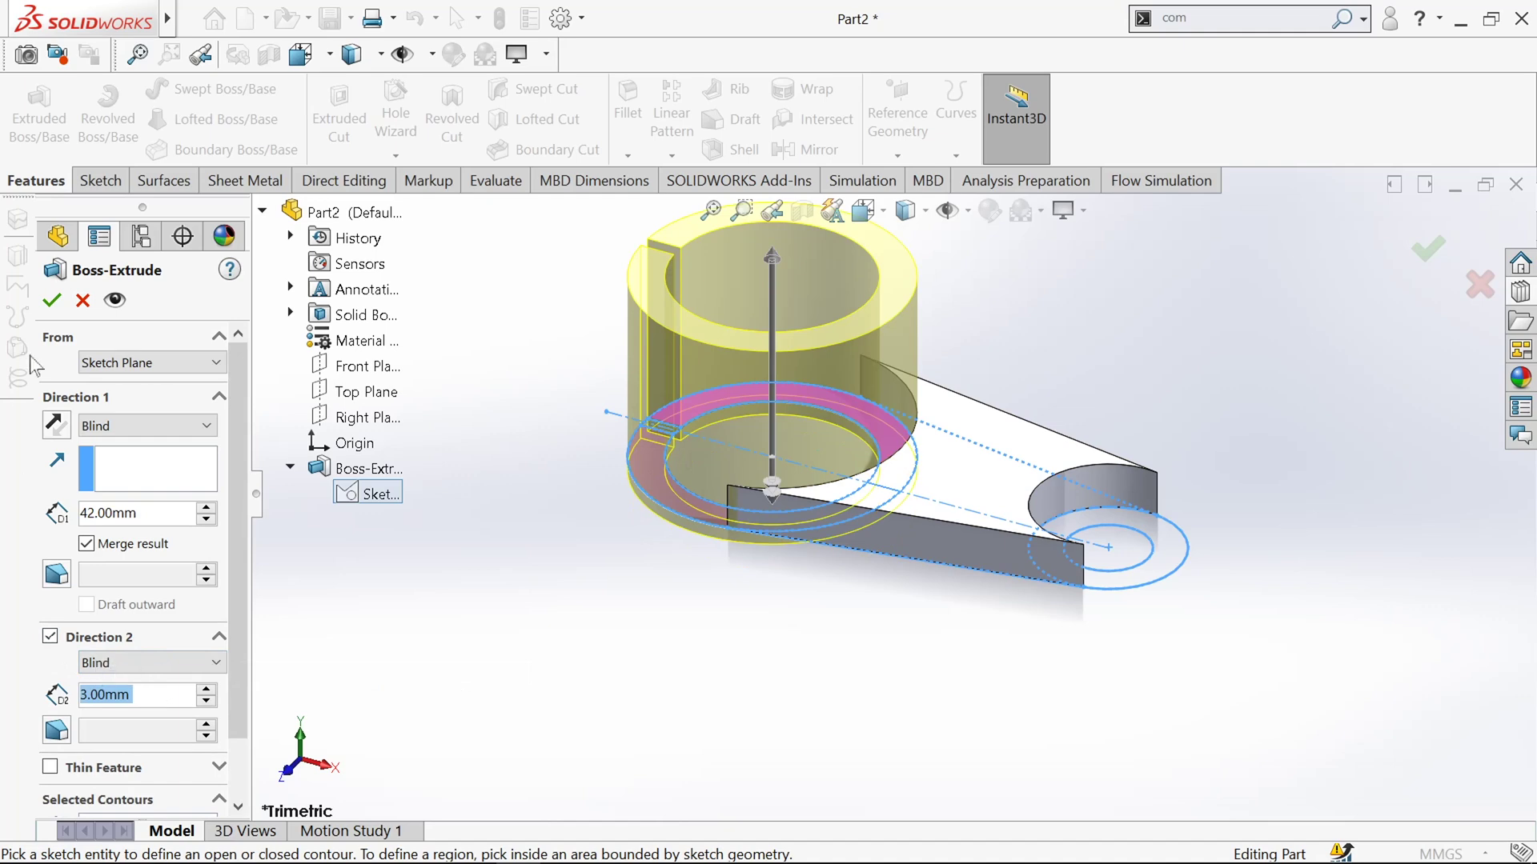
left_click(51, 301)
Step: Start a merged boss extrusion of the smaller ring from the existing first sketch, with a blind depth of 13 mm
scroll(616, 449, "down", 3)
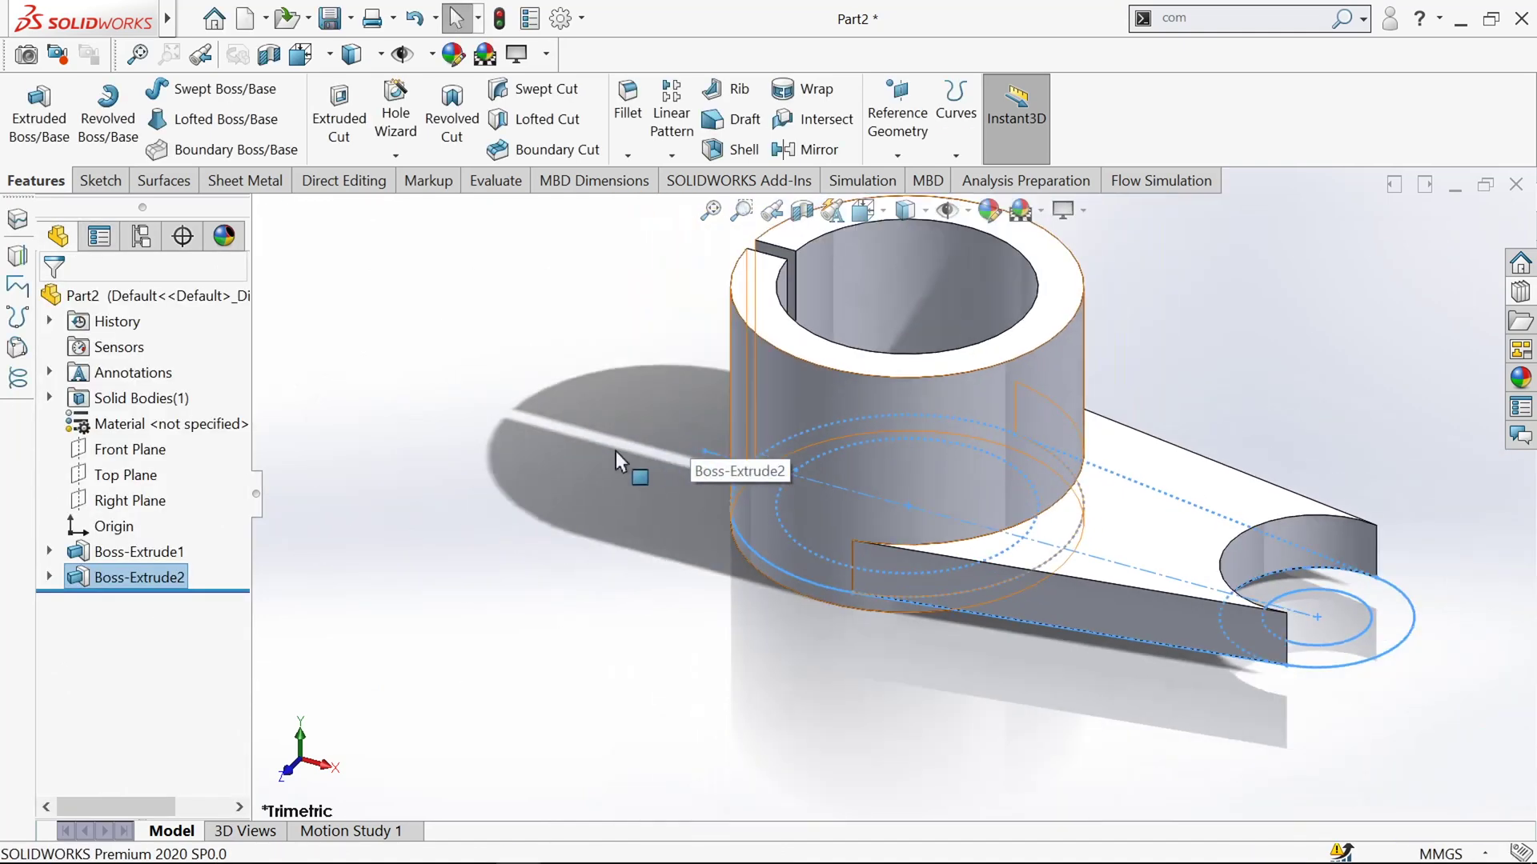
left_click(45, 128)
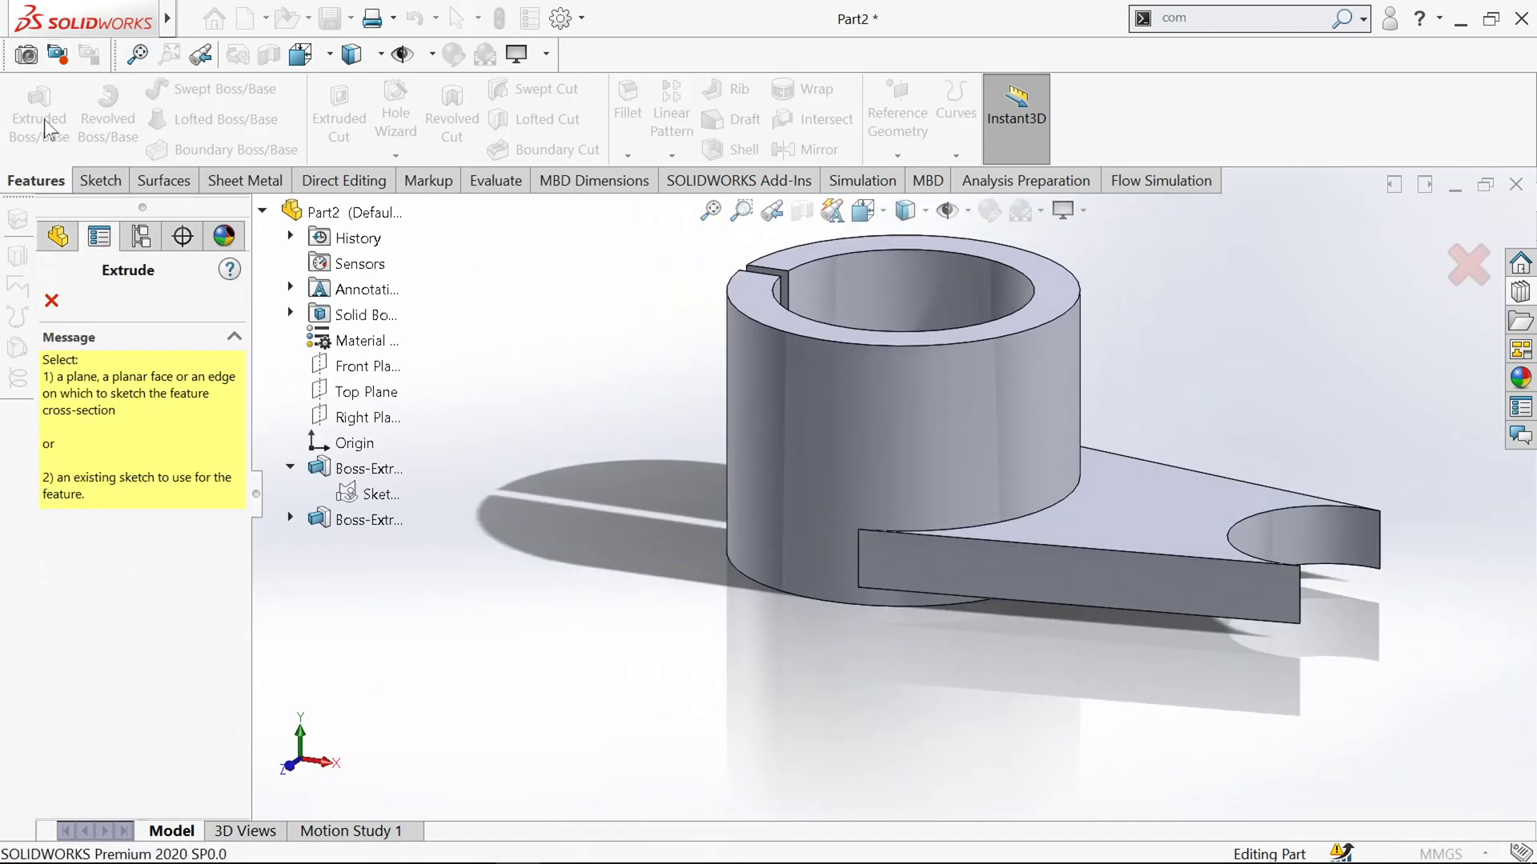
left_click(359, 496)
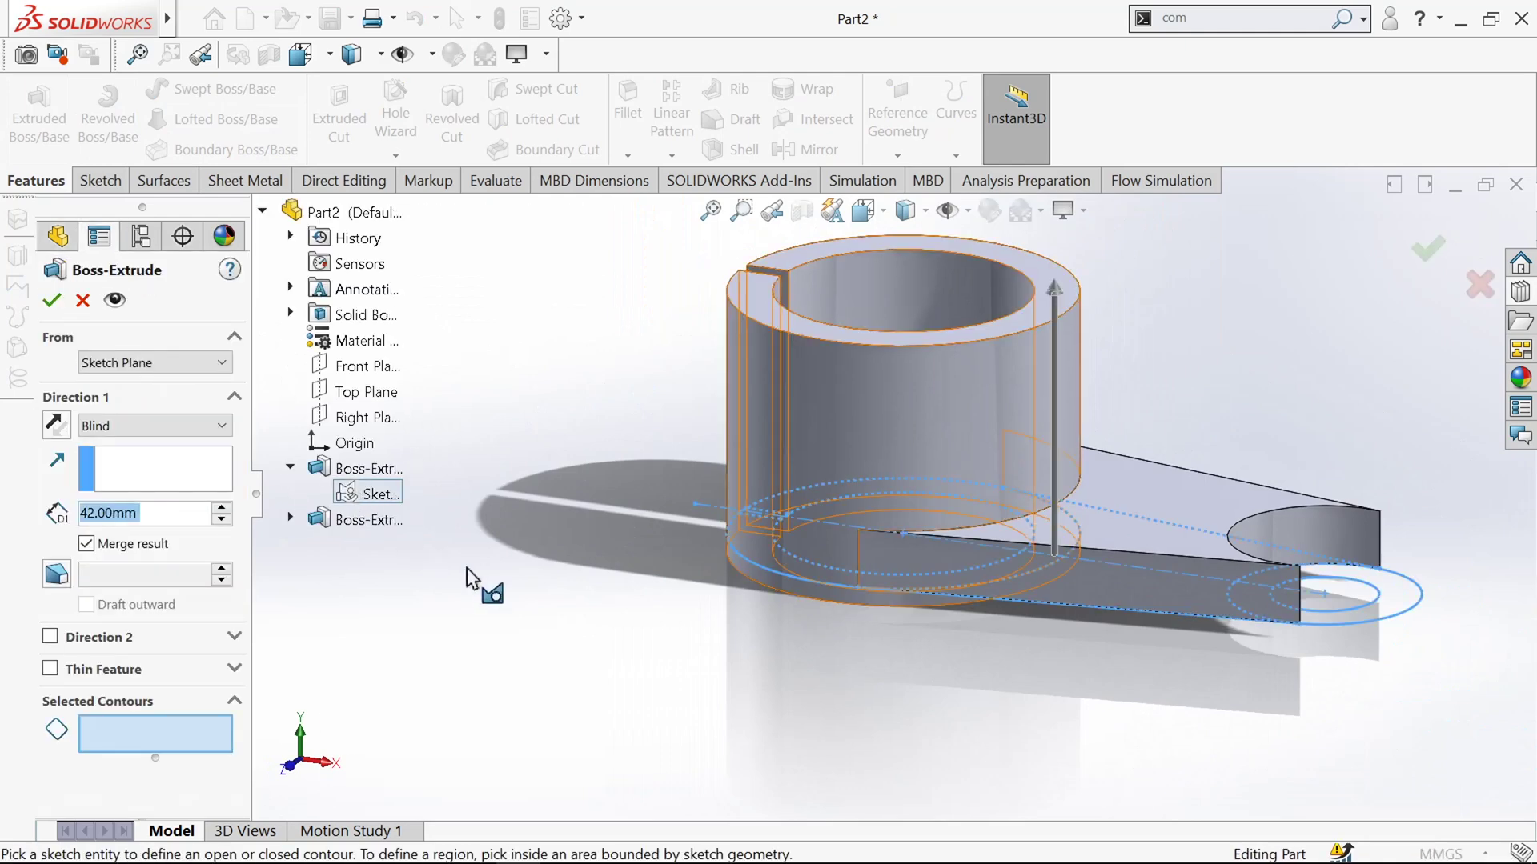
left_click(1391, 612)
scroll(932, 557, "up", 2)
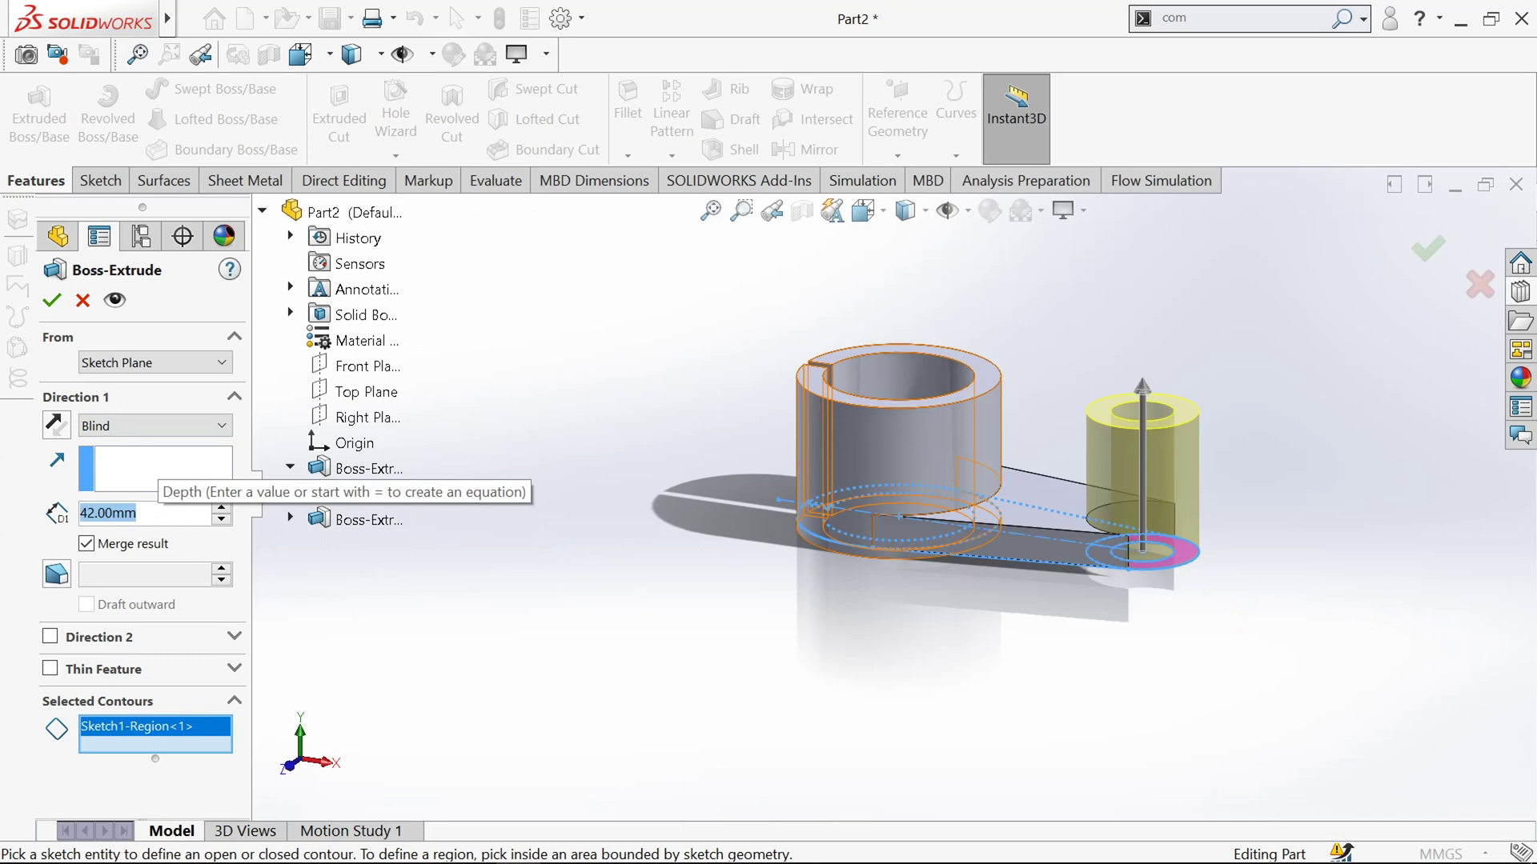
type("13")
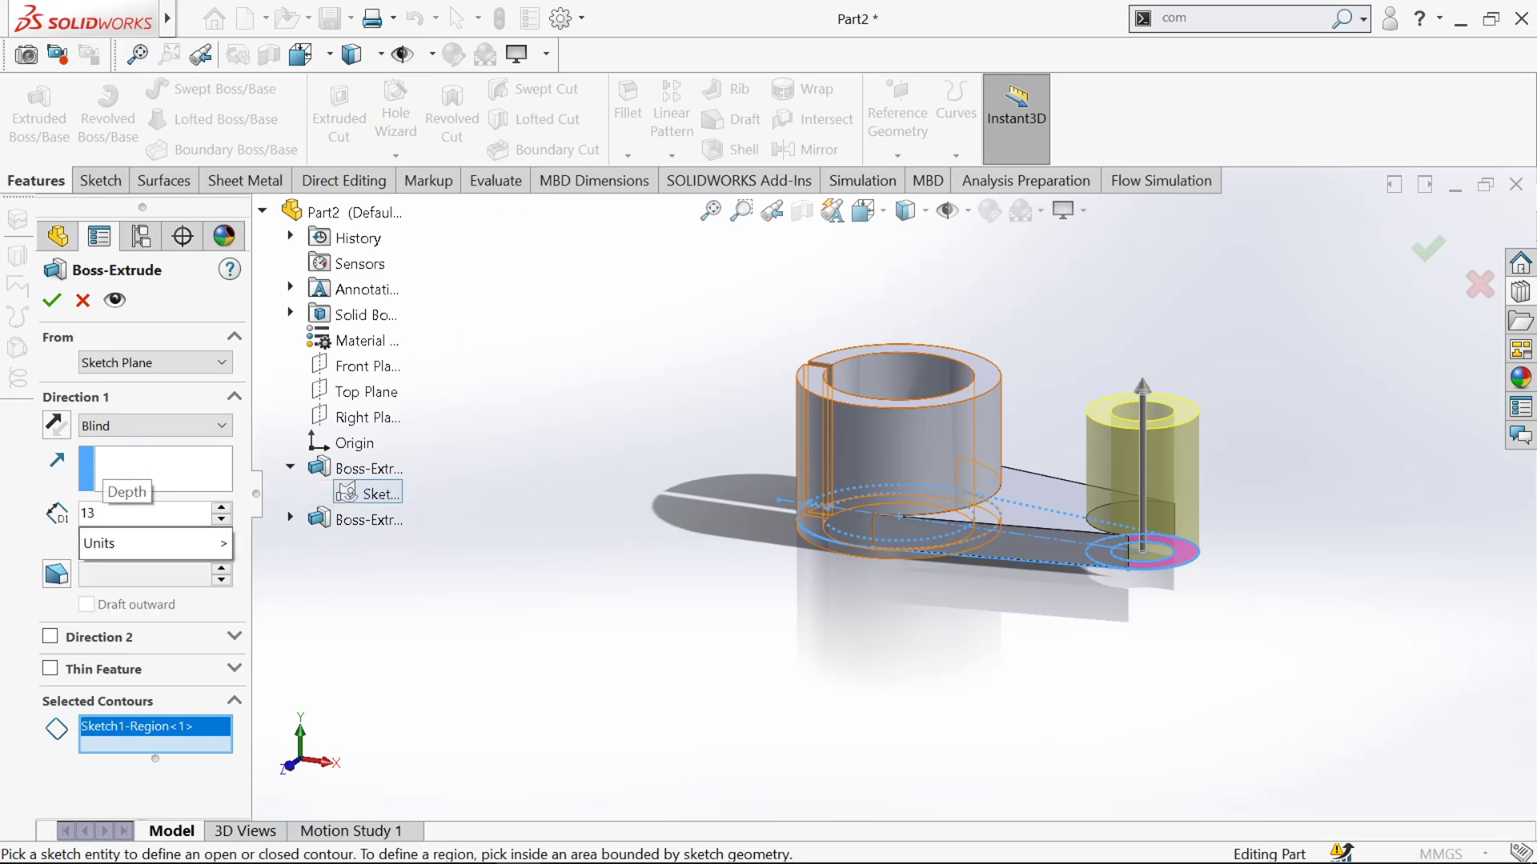
key("Return")
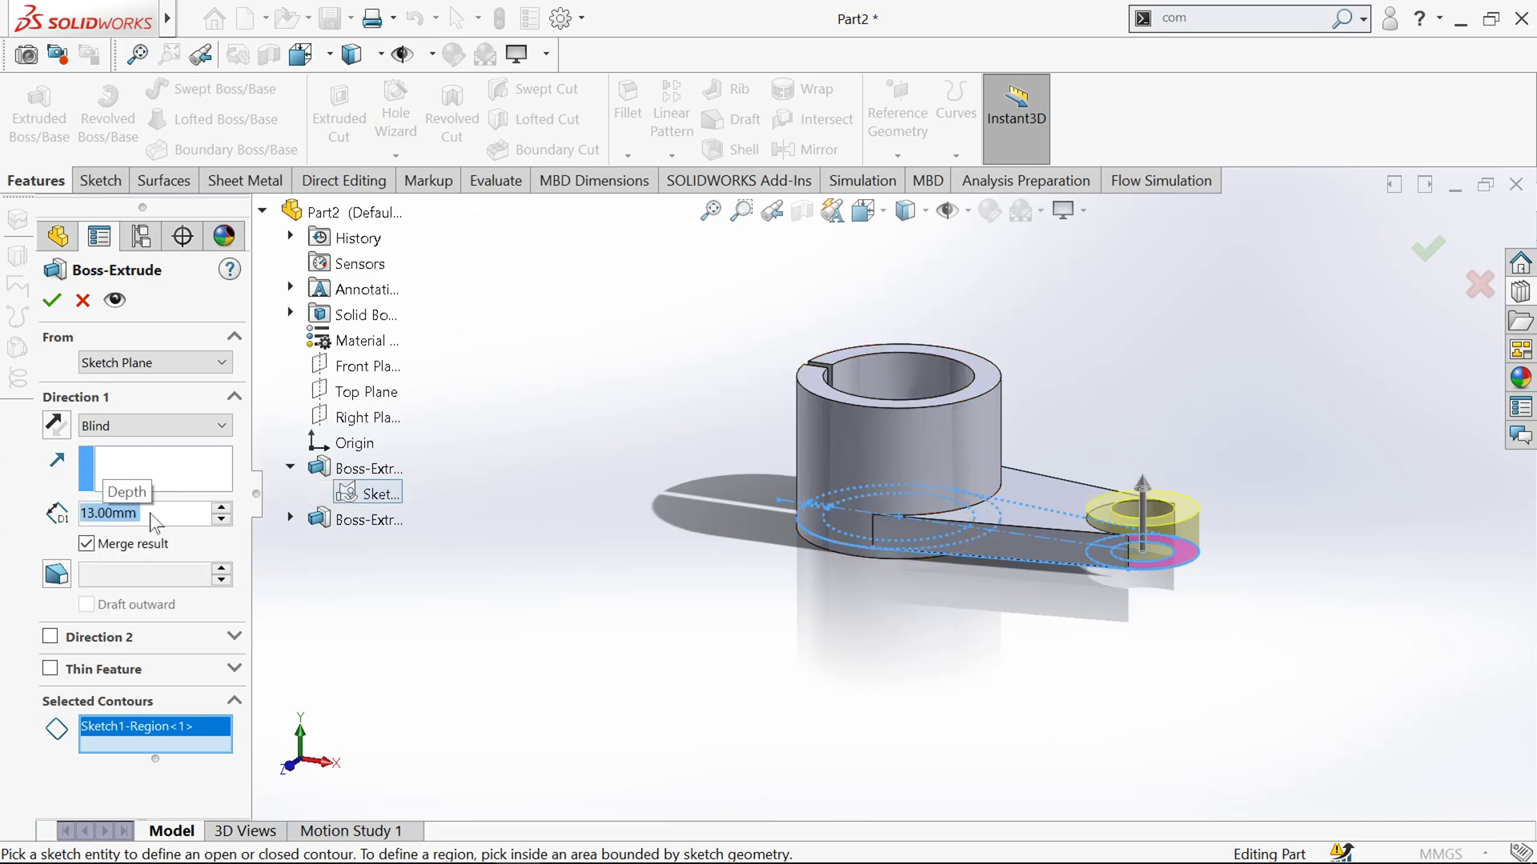
Step: Add a second direction with a 3 mm blind depth to the smaller ring's extrusion and complete it
left_click(131, 640)
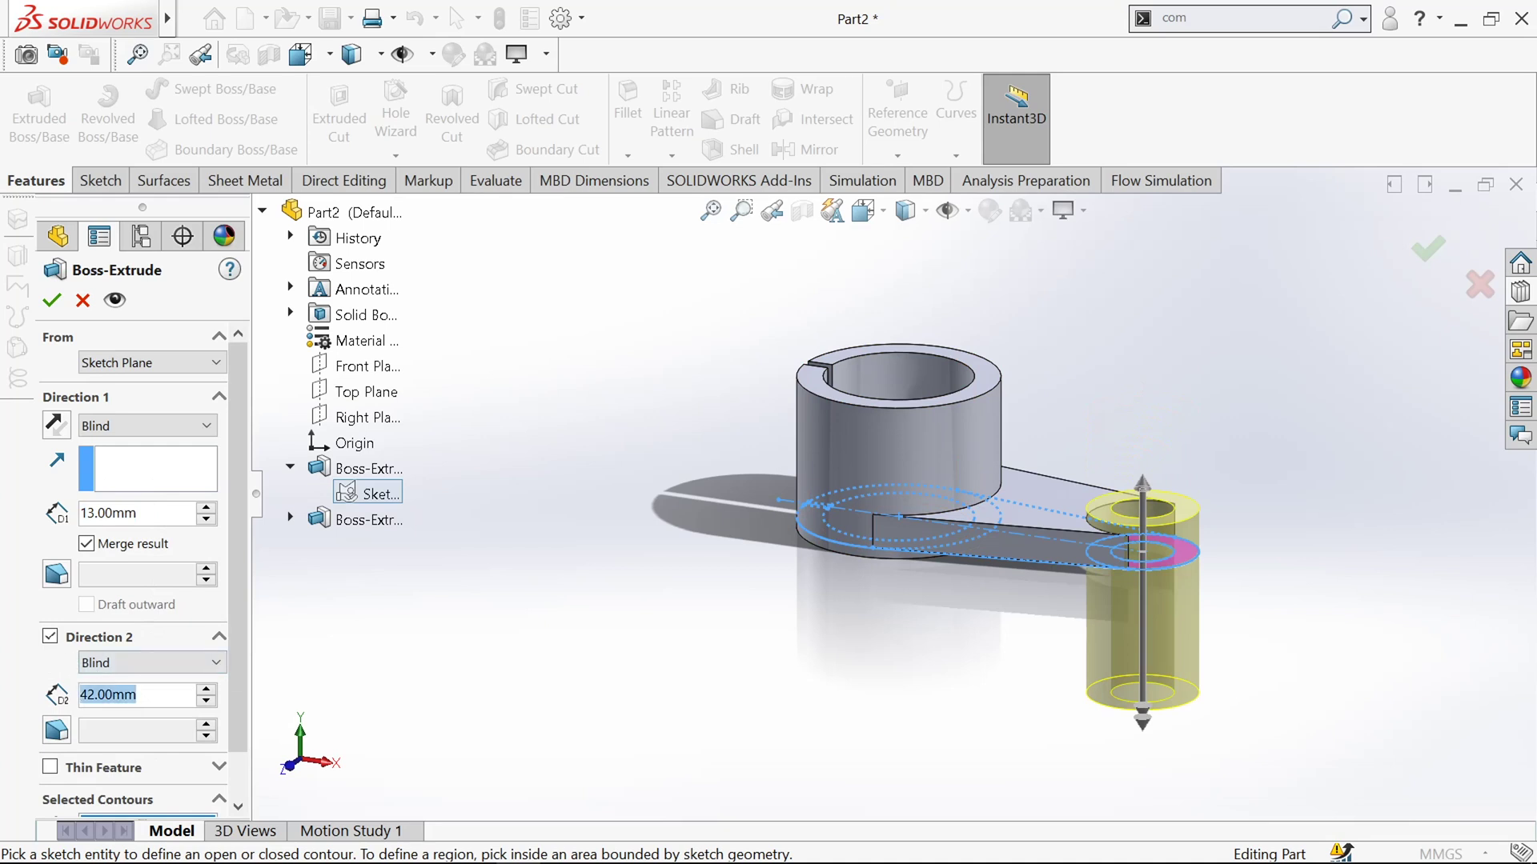
type("3")
key("Return")
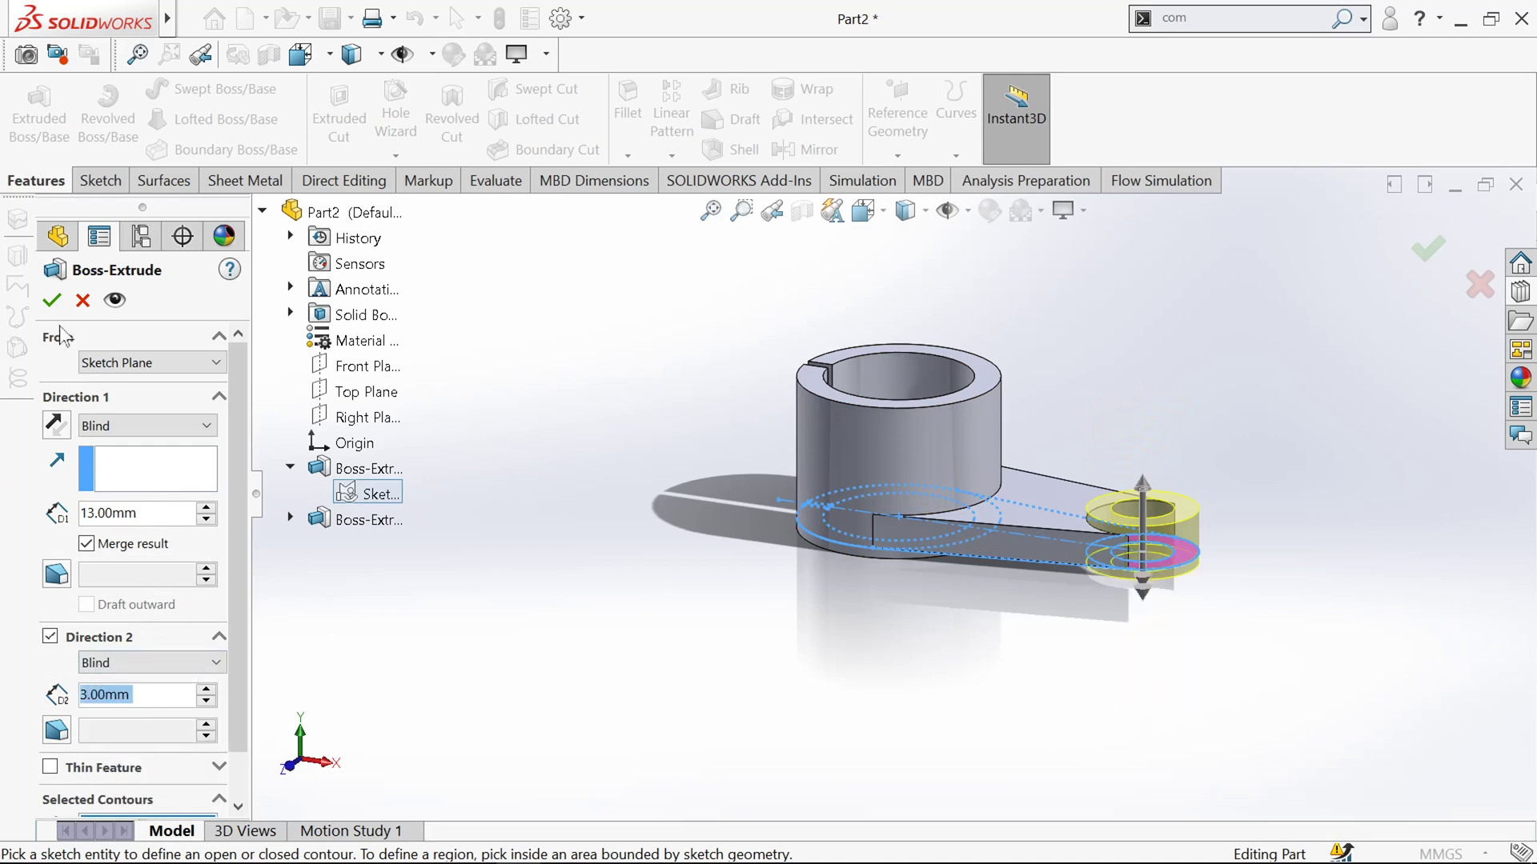
left_click(52, 300)
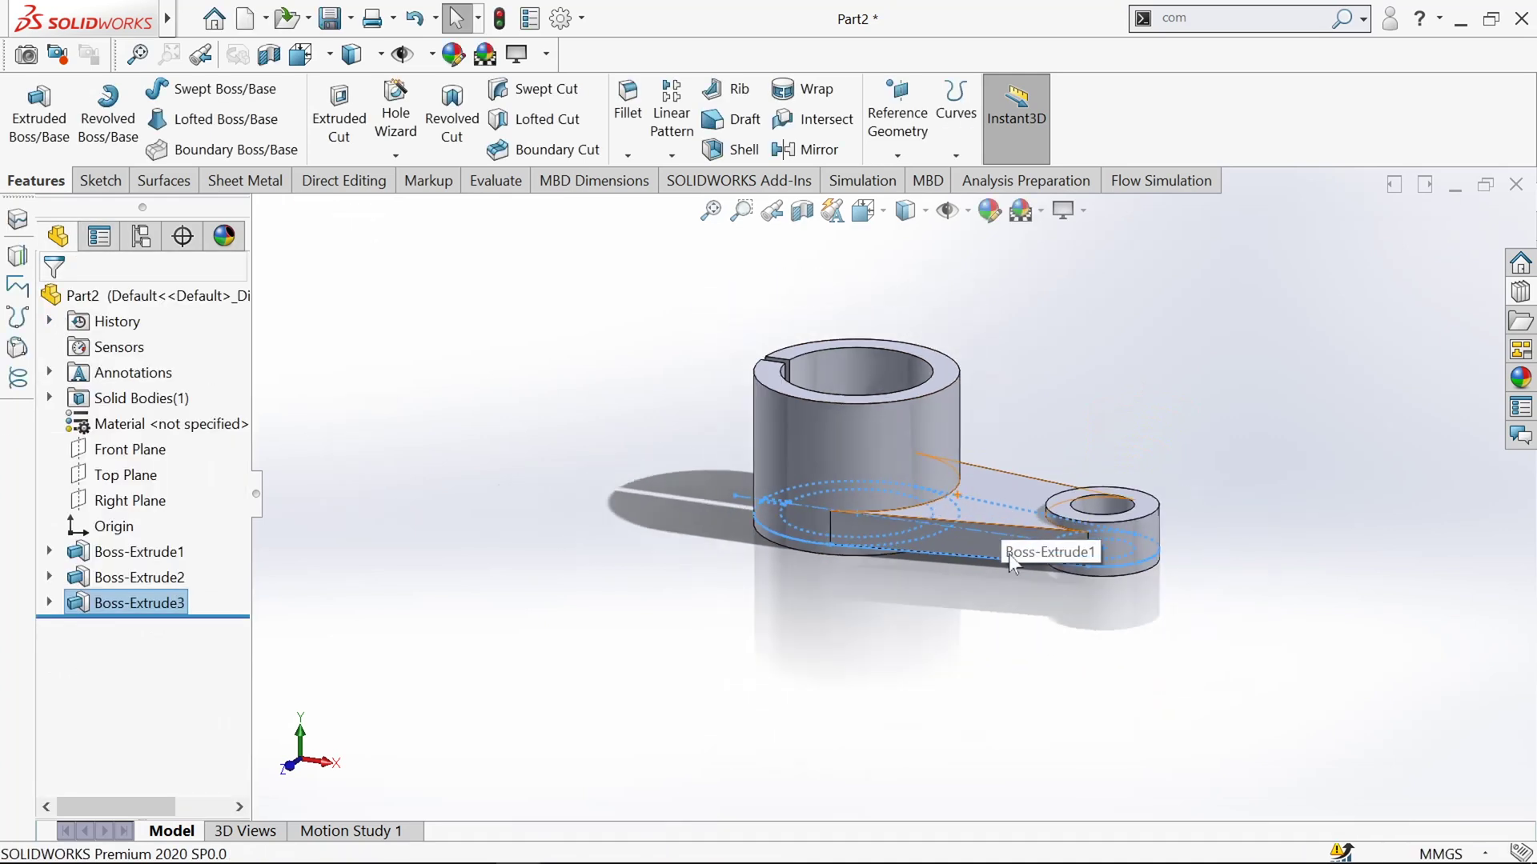
Step: Start a sketch on the Front Plane and draw a sloped line from the large boss's upper corner to the small boss's near upper corner
scroll(981, 465, "down", 2)
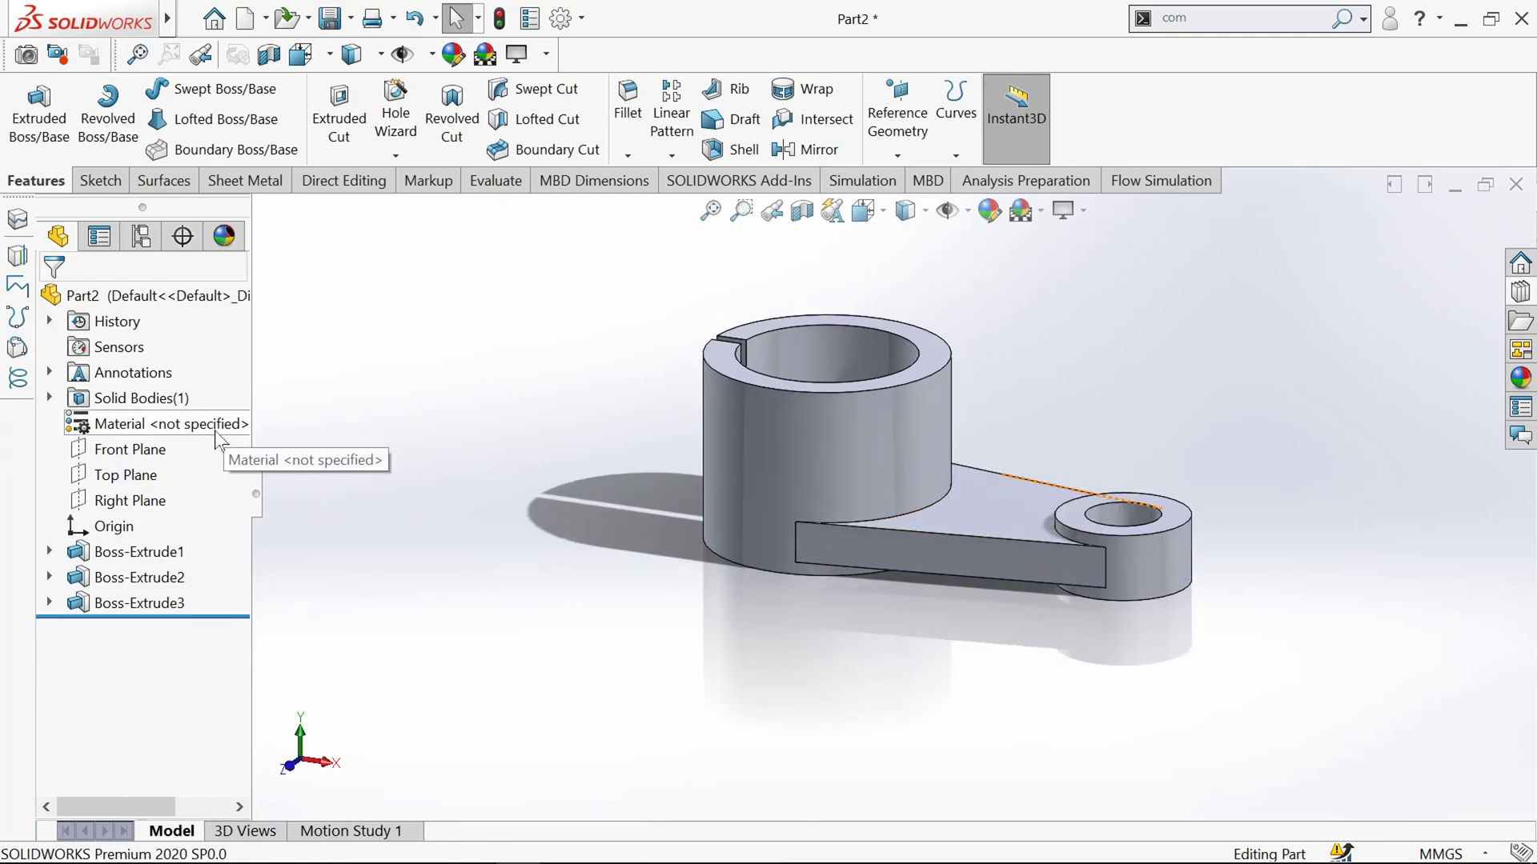
left_click(128, 449)
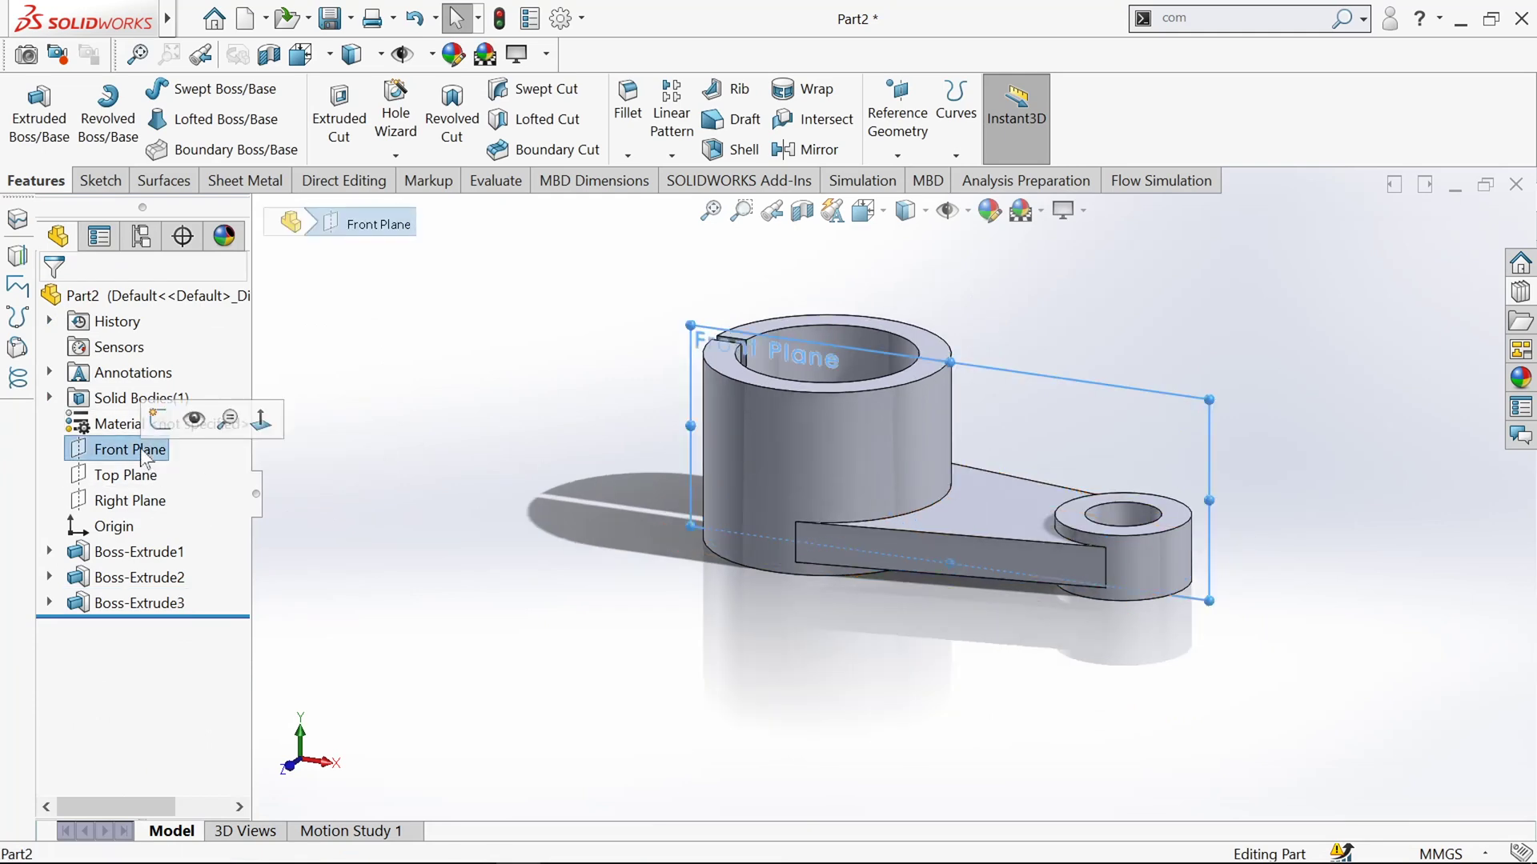
left_click(261, 419)
left_click(100, 183)
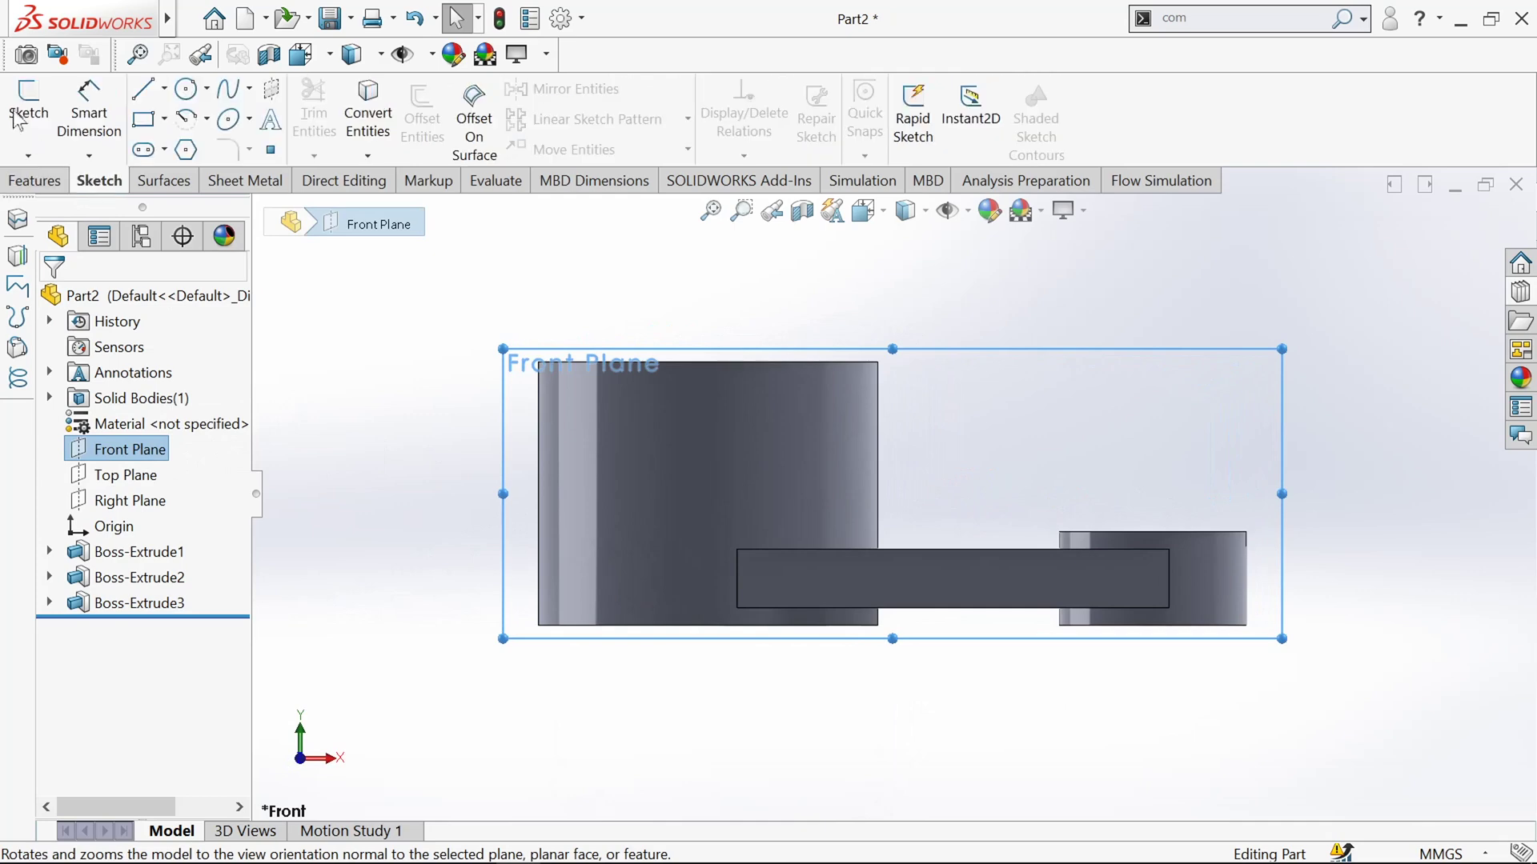
left_click(28, 108)
left_click(144, 90)
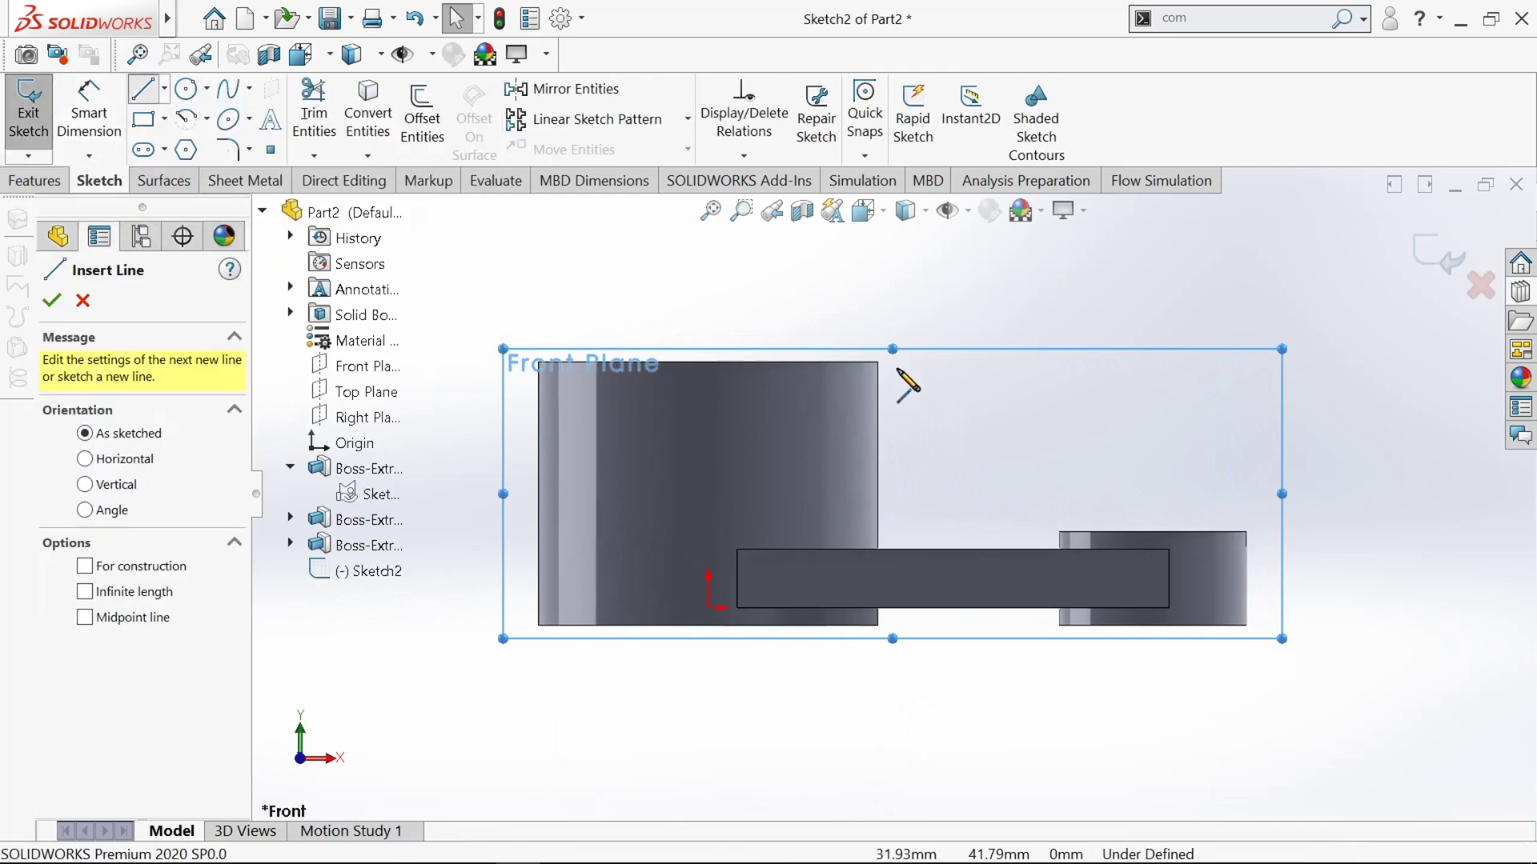
scroll(896, 383, "down", 5)
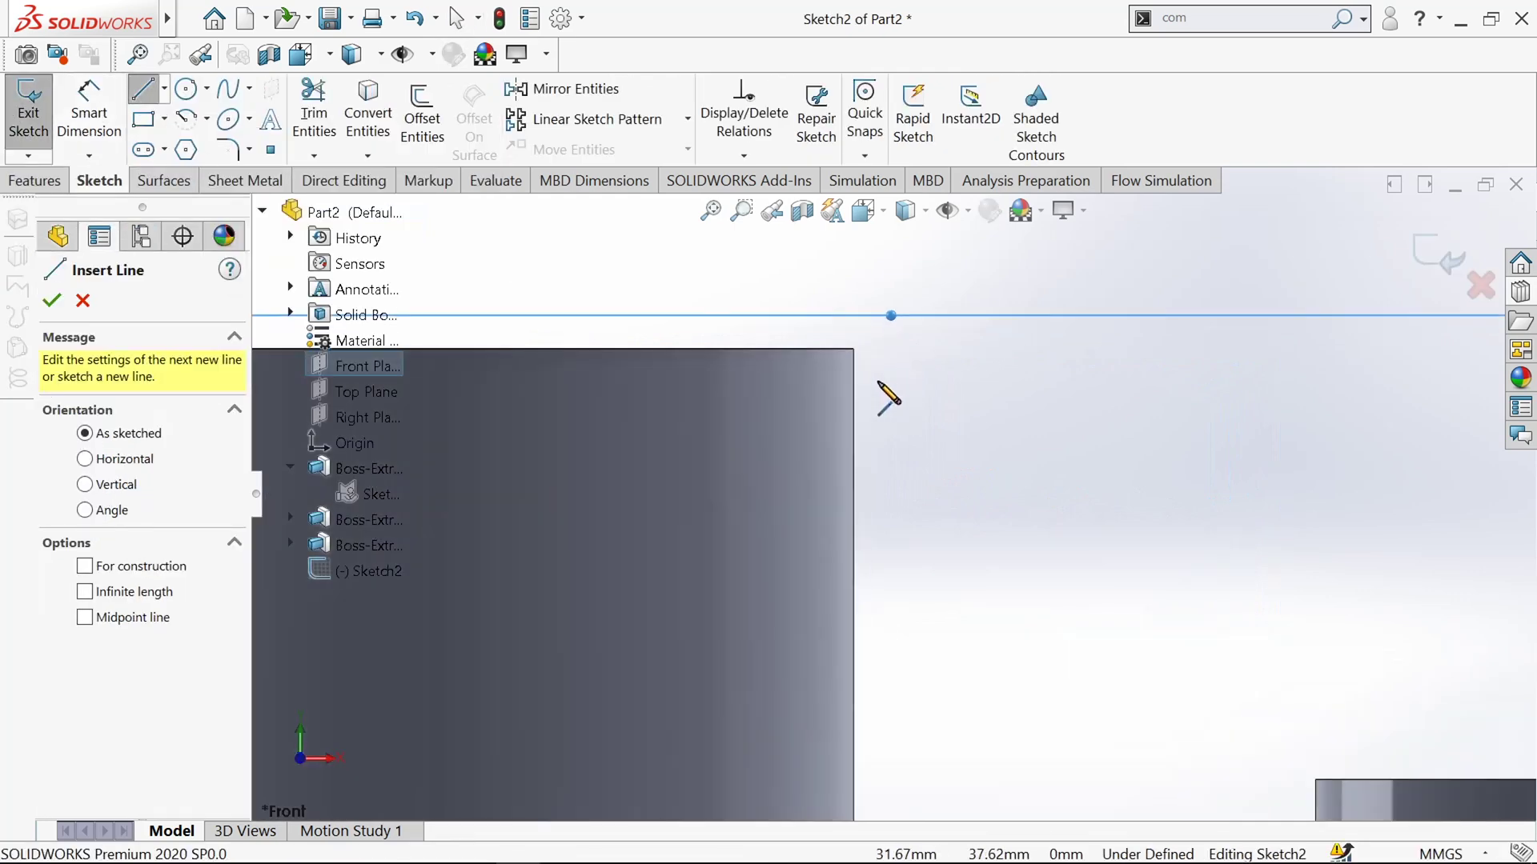
left_click(854, 349)
scroll(905, 416, "up", 3)
scroll(1049, 596, "down", 2)
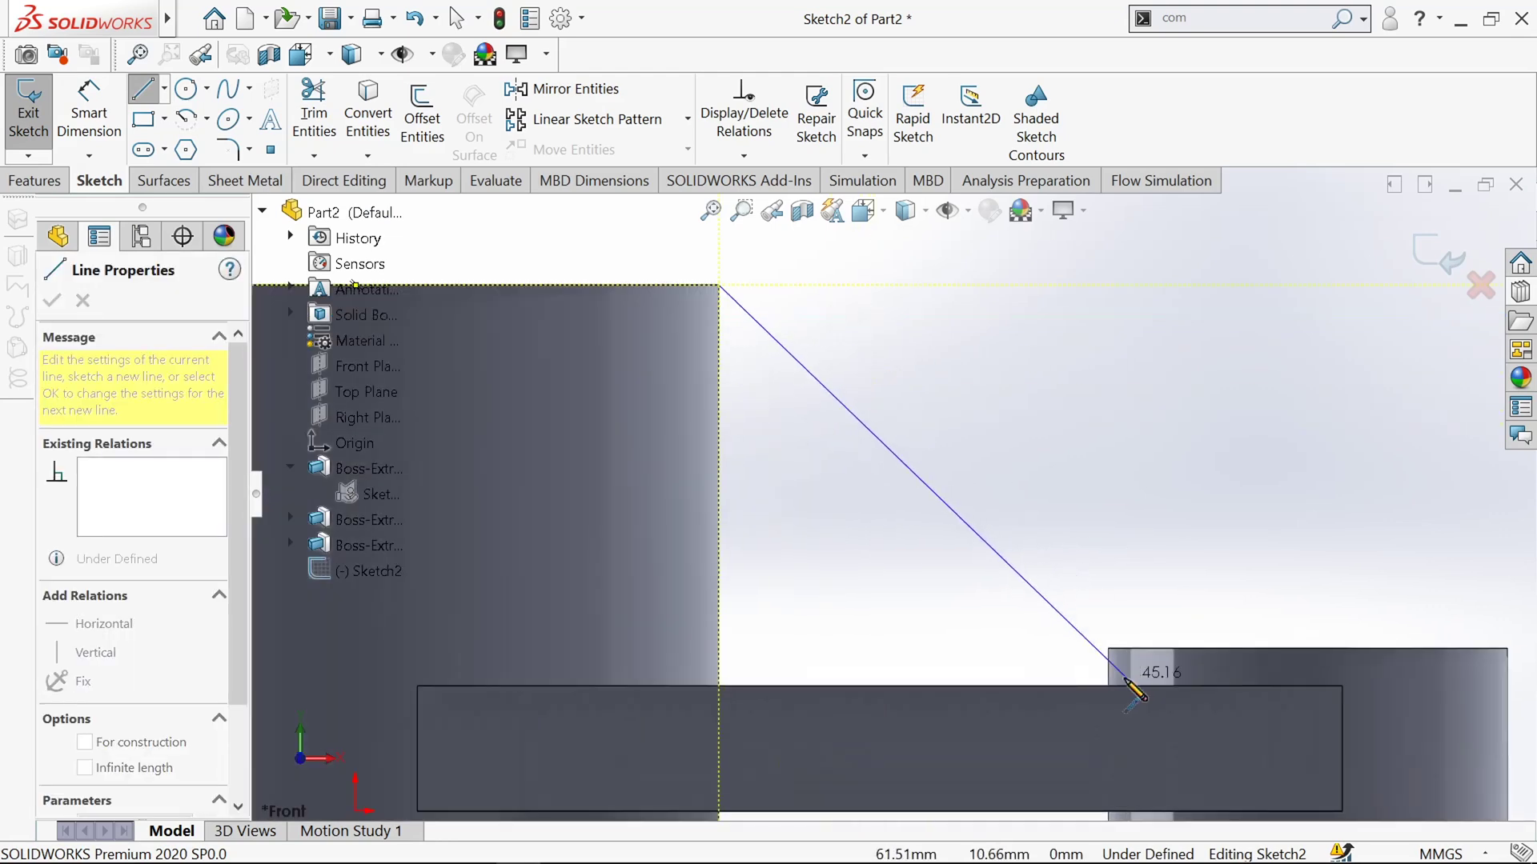
scroll(1115, 669, "down", 2)
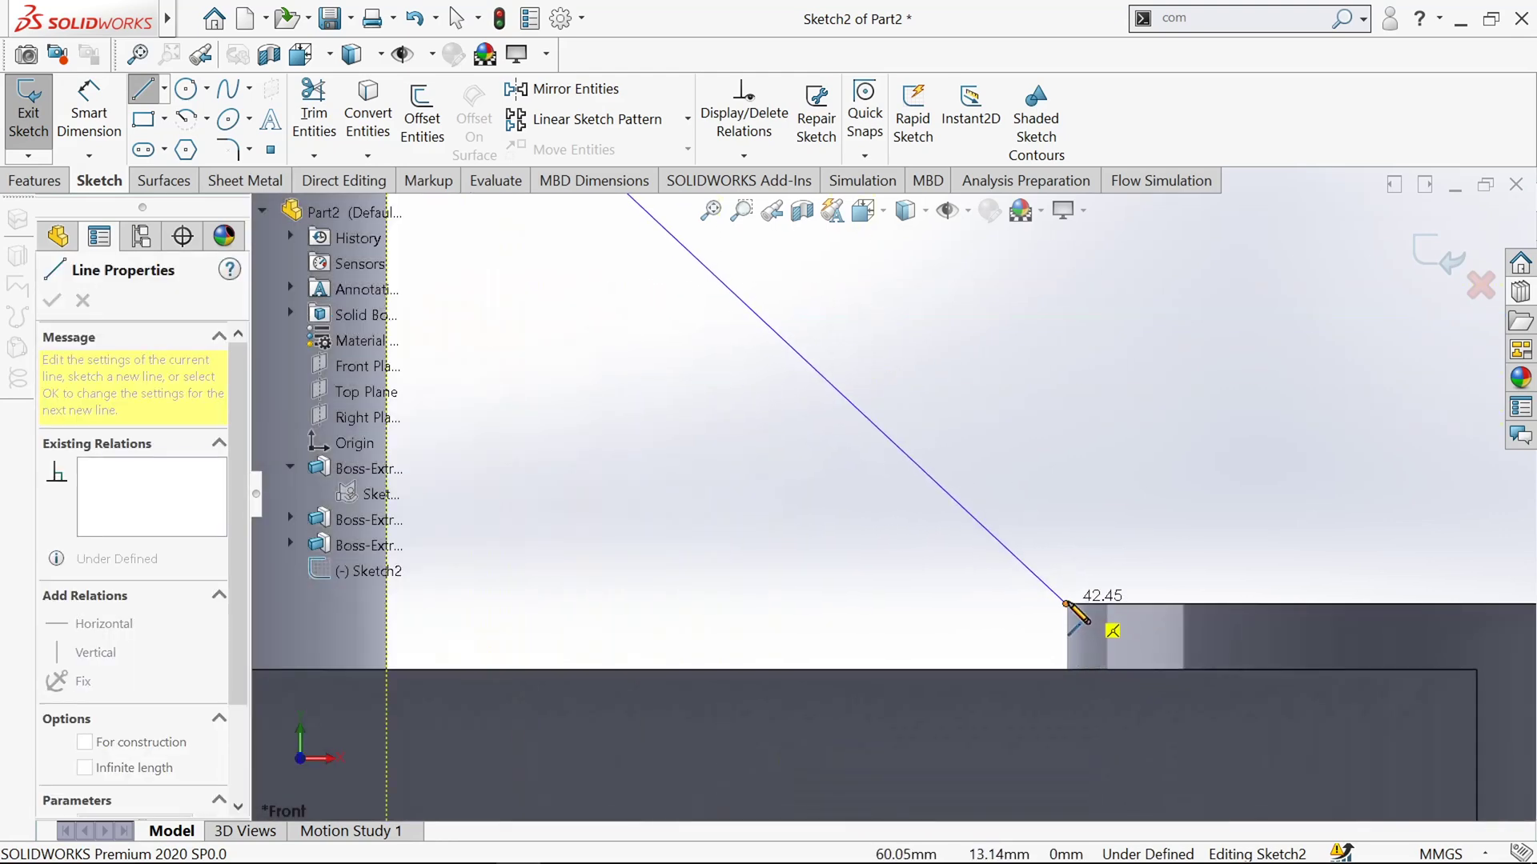
left_click(1066, 603)
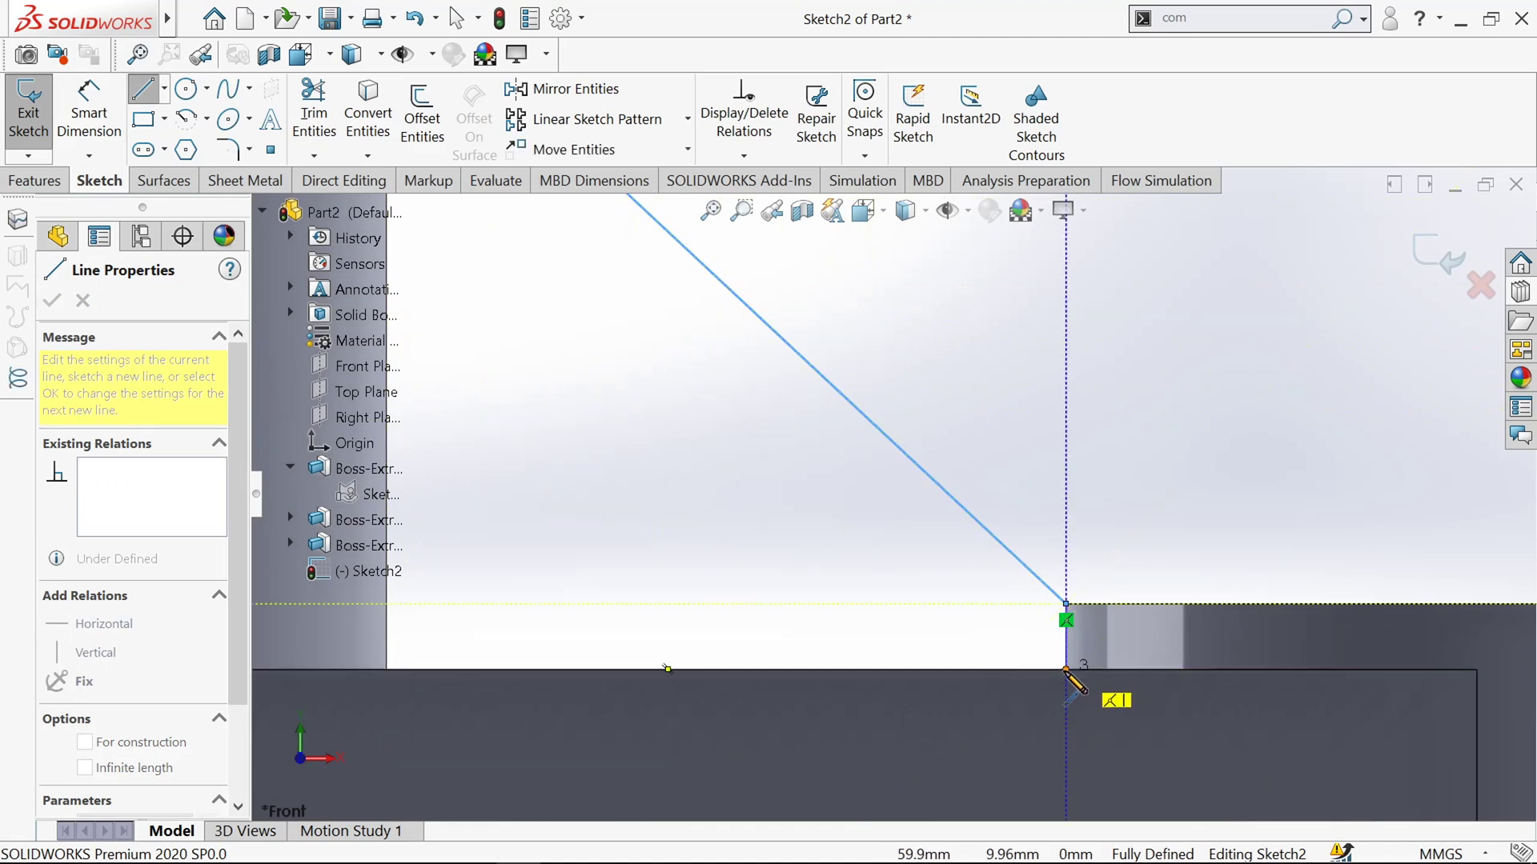
Step: Close the profile with lines down to the web's upper edge, along it to the large boss, and up to the sloped line's start
left_click(1066, 669)
scroll(1063, 674, "up", 1)
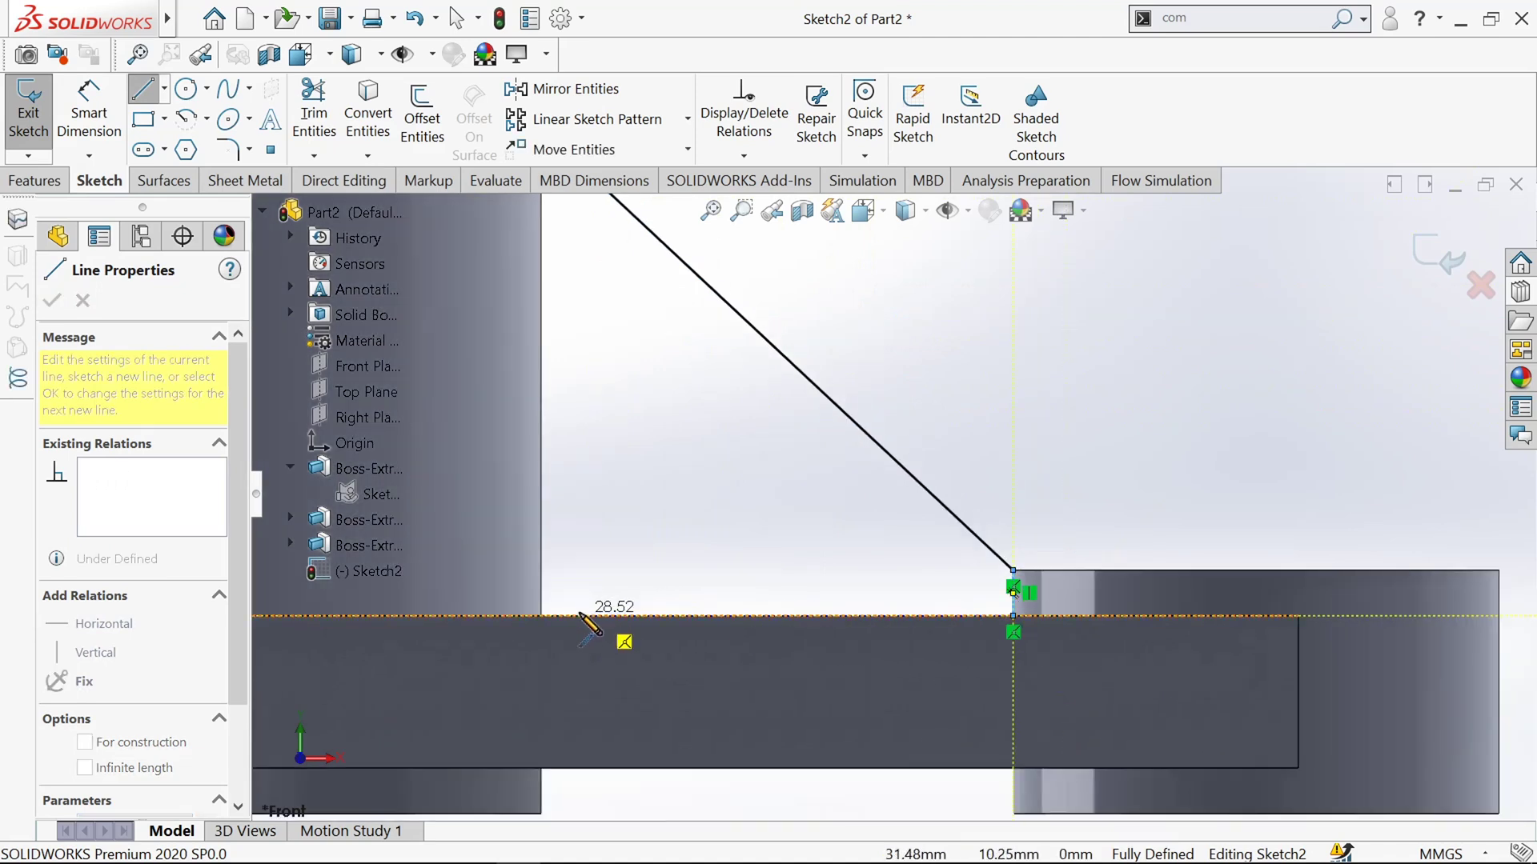
scroll(590, 611, "down", 2)
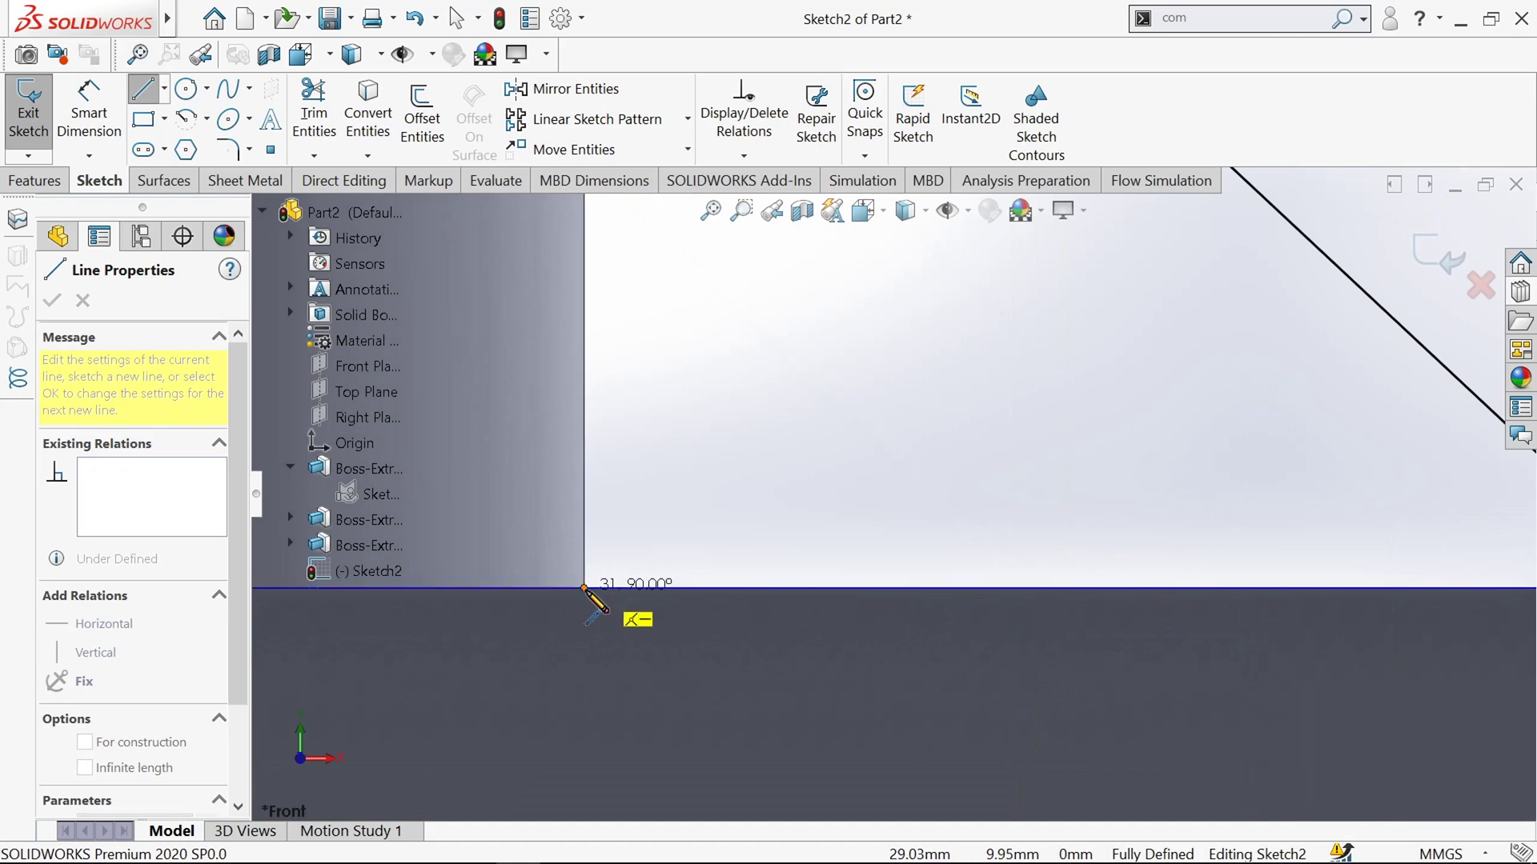
left_click(590, 589)
scroll(597, 590, "up", 3)
scroll(832, 335, "up", 3)
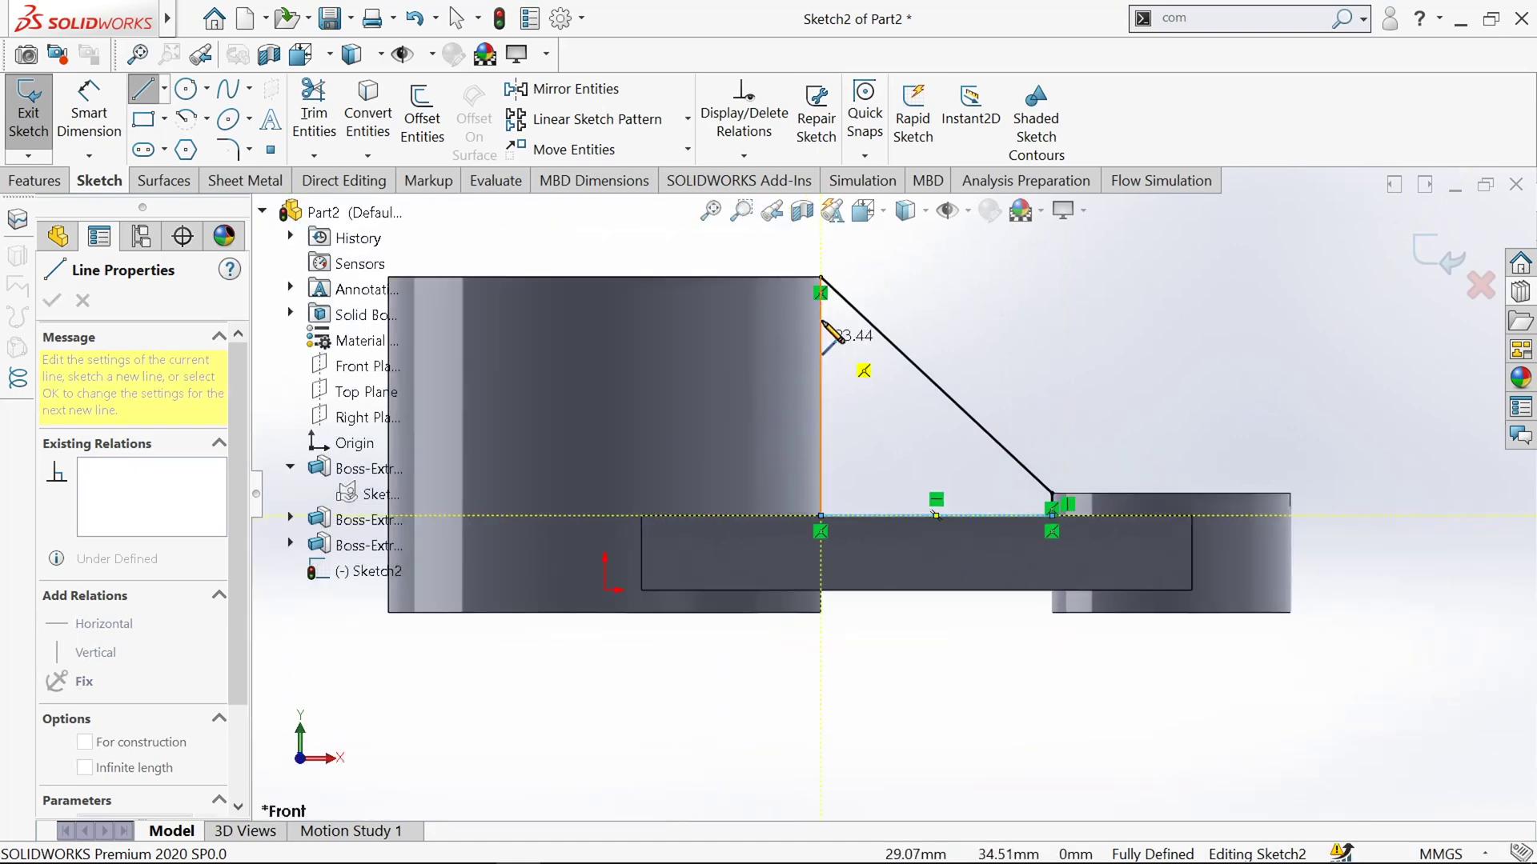
scroll(841, 309, "down", 5)
left_click(846, 291)
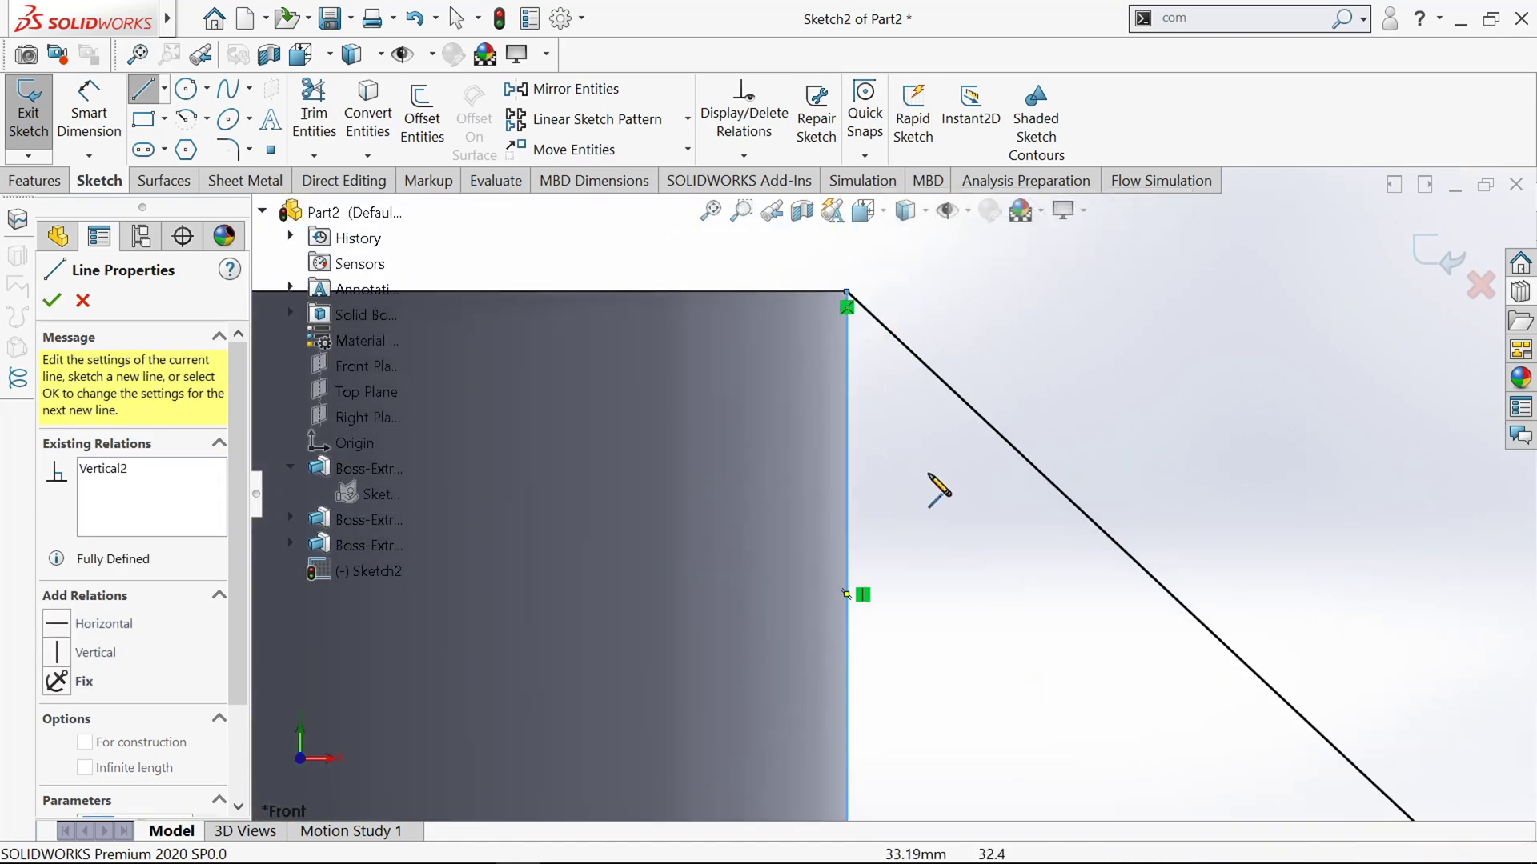
scroll(867, 544, "up", 3)
left_click(52, 303)
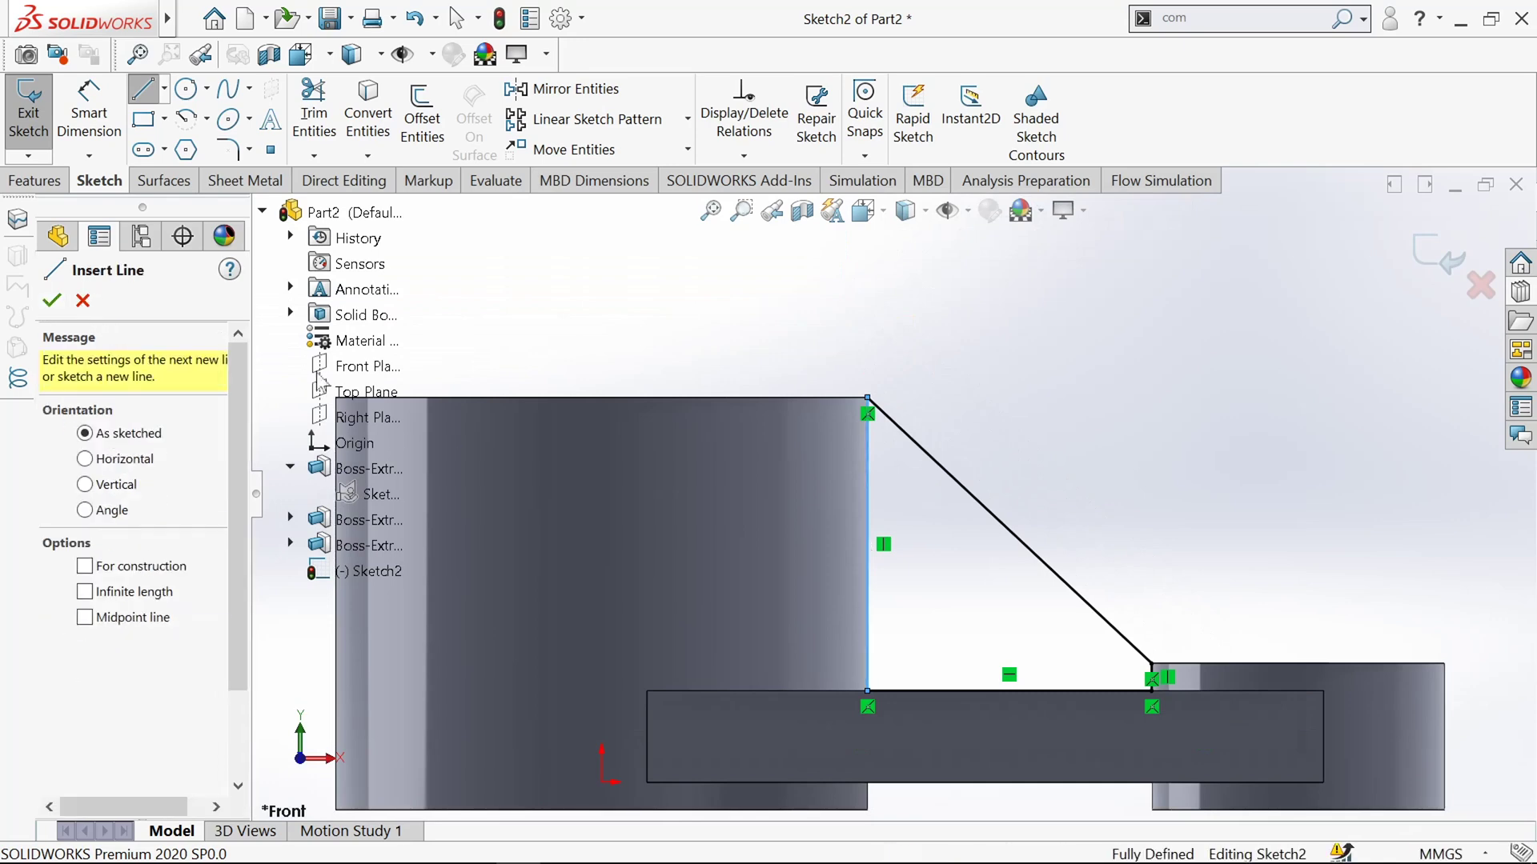
scroll(748, 396, "up", 2)
left_click(147, 99)
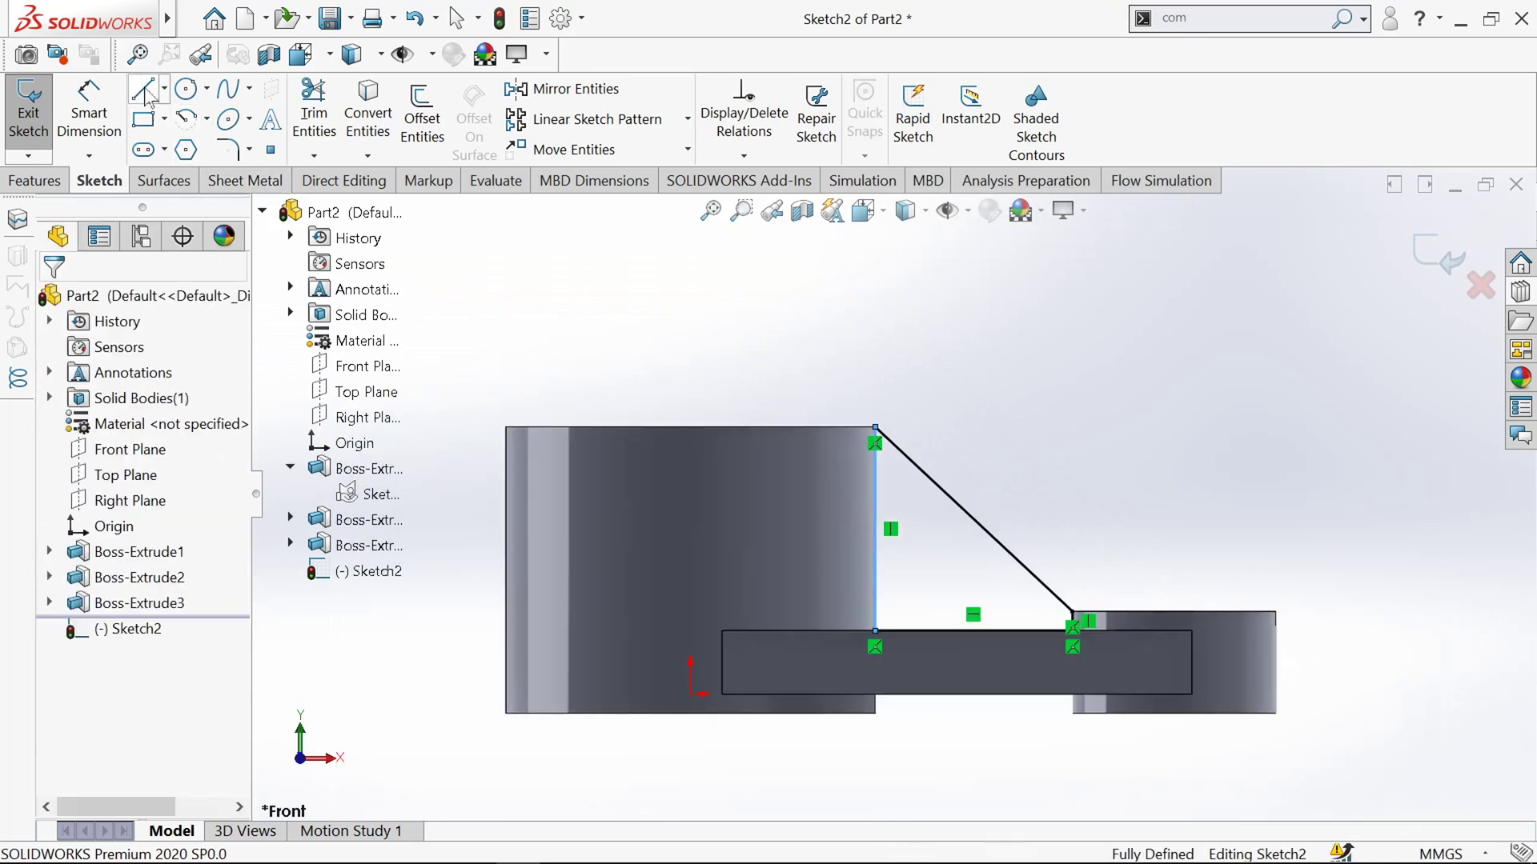
Step: Trim away the short vertical line at the small boss and the sloped line
middle_click_drag(775, 348, 718, 413)
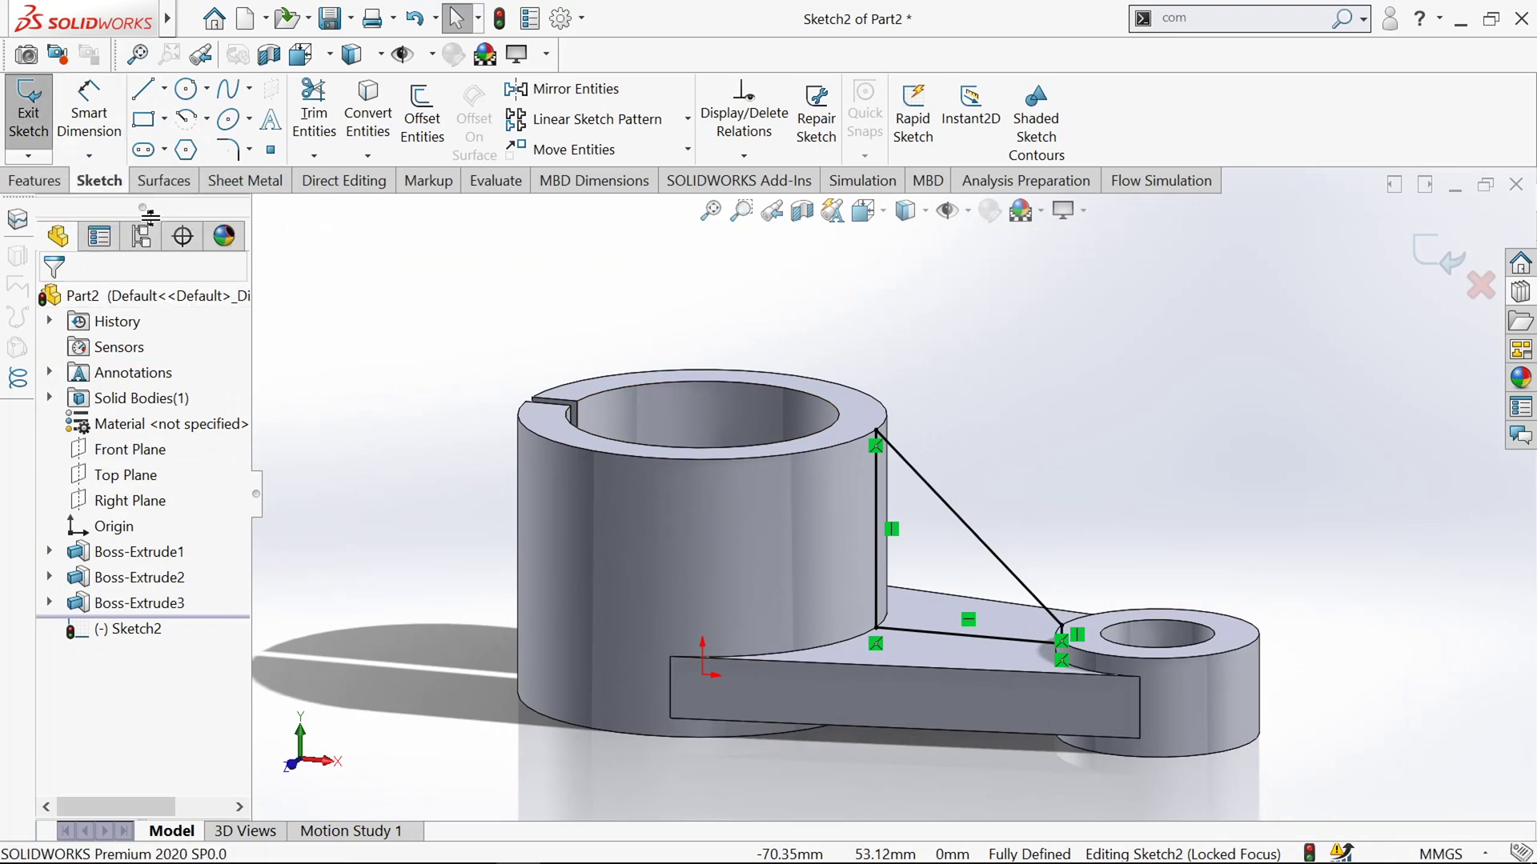
scroll(1065, 628, "down", 5)
key("t")
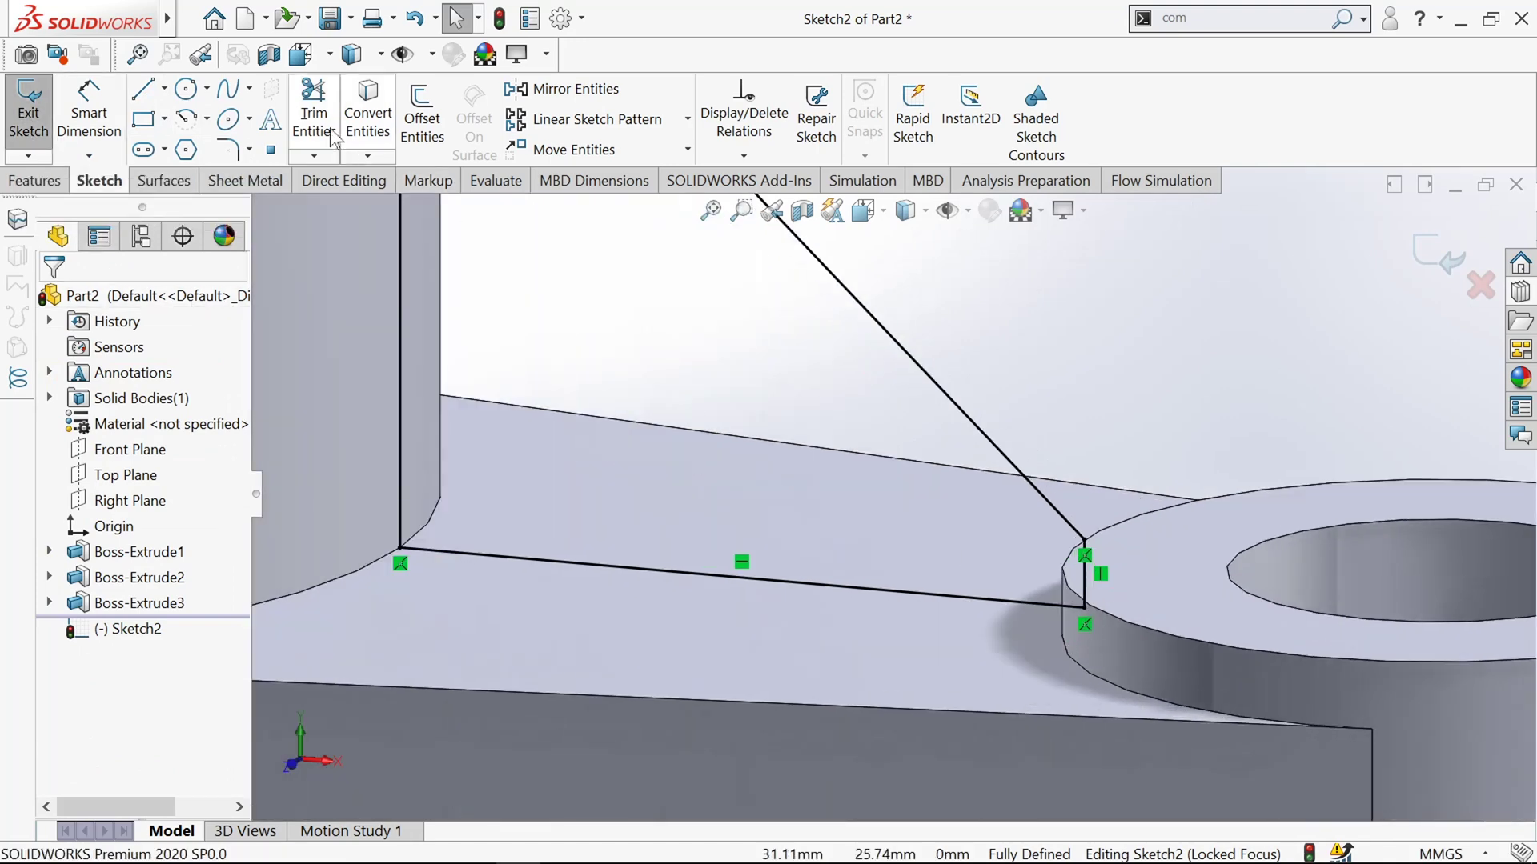
scroll(1037, 588, "down", 2)
left_click_drag(1016, 531, 1112, 560)
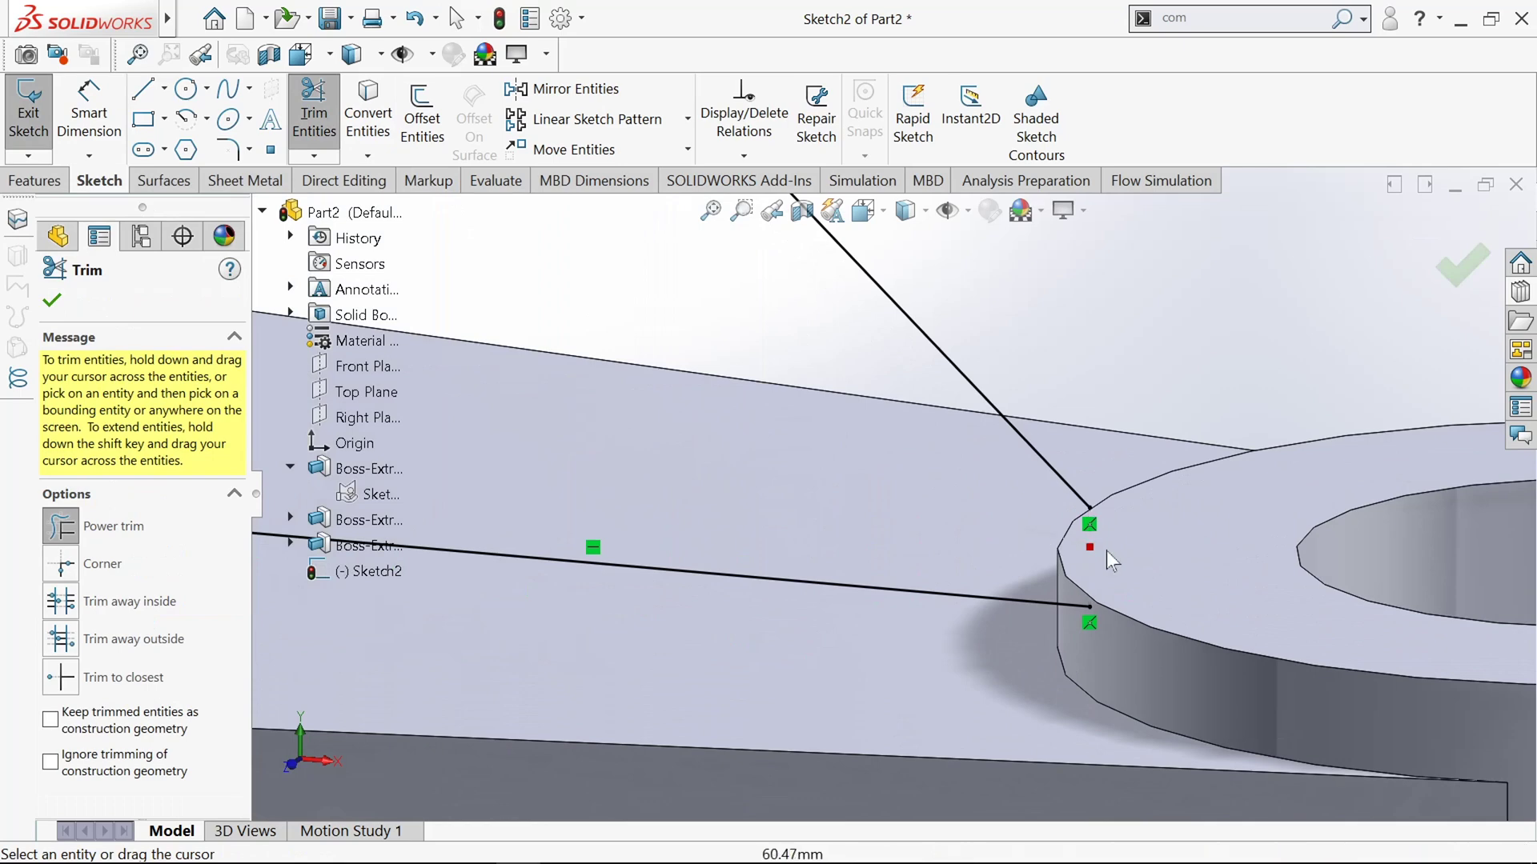
key("f")
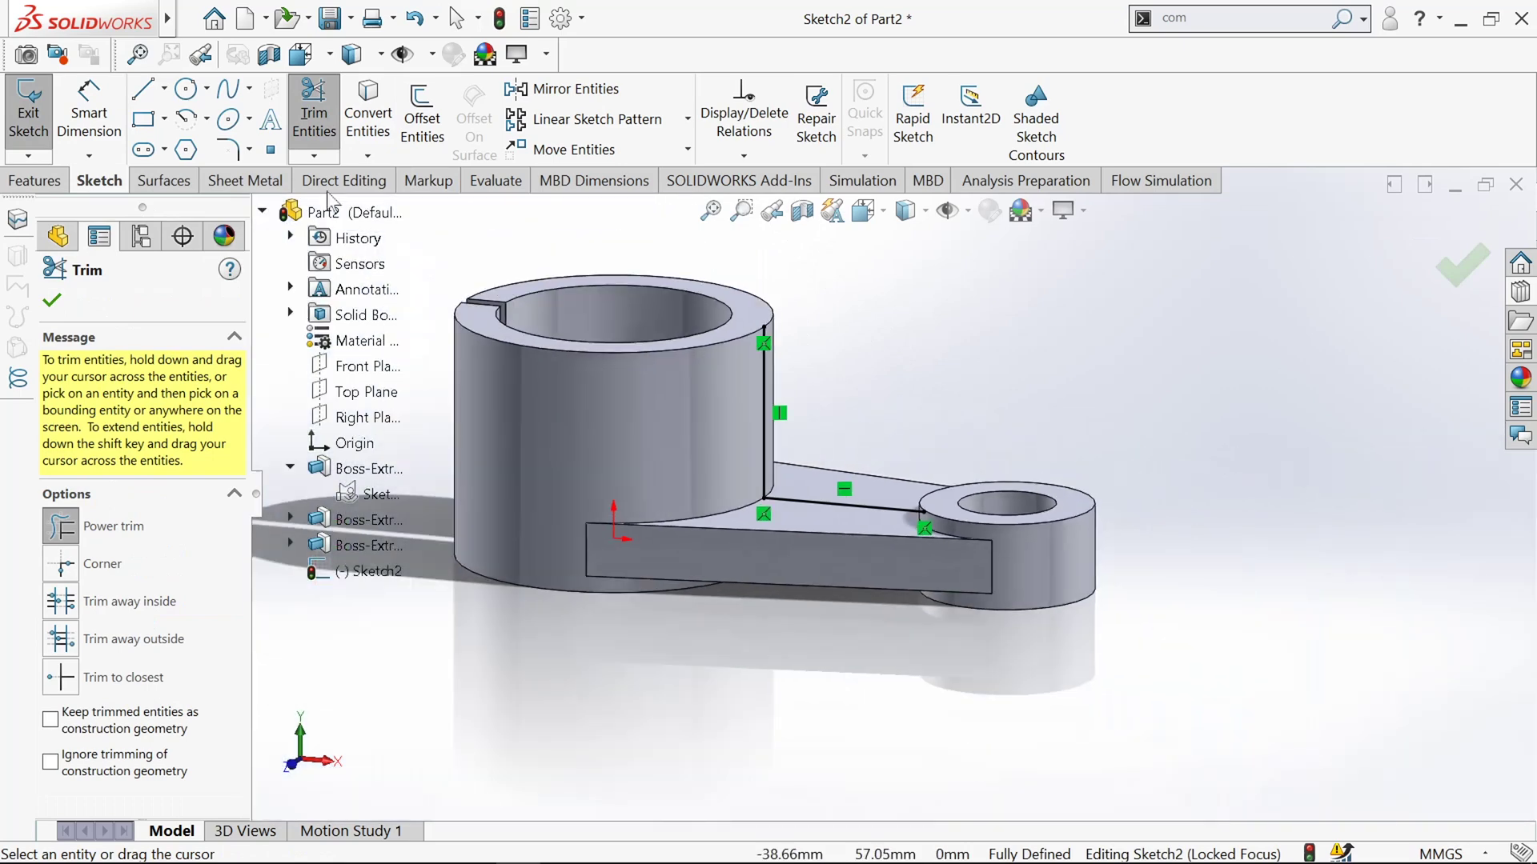
Step: Draw a sloped line from the vertical line's upper end to the horizontal line's end at the small boss, and exit the sketch
left_click(143, 91)
scroll(785, 379, "down", 2)
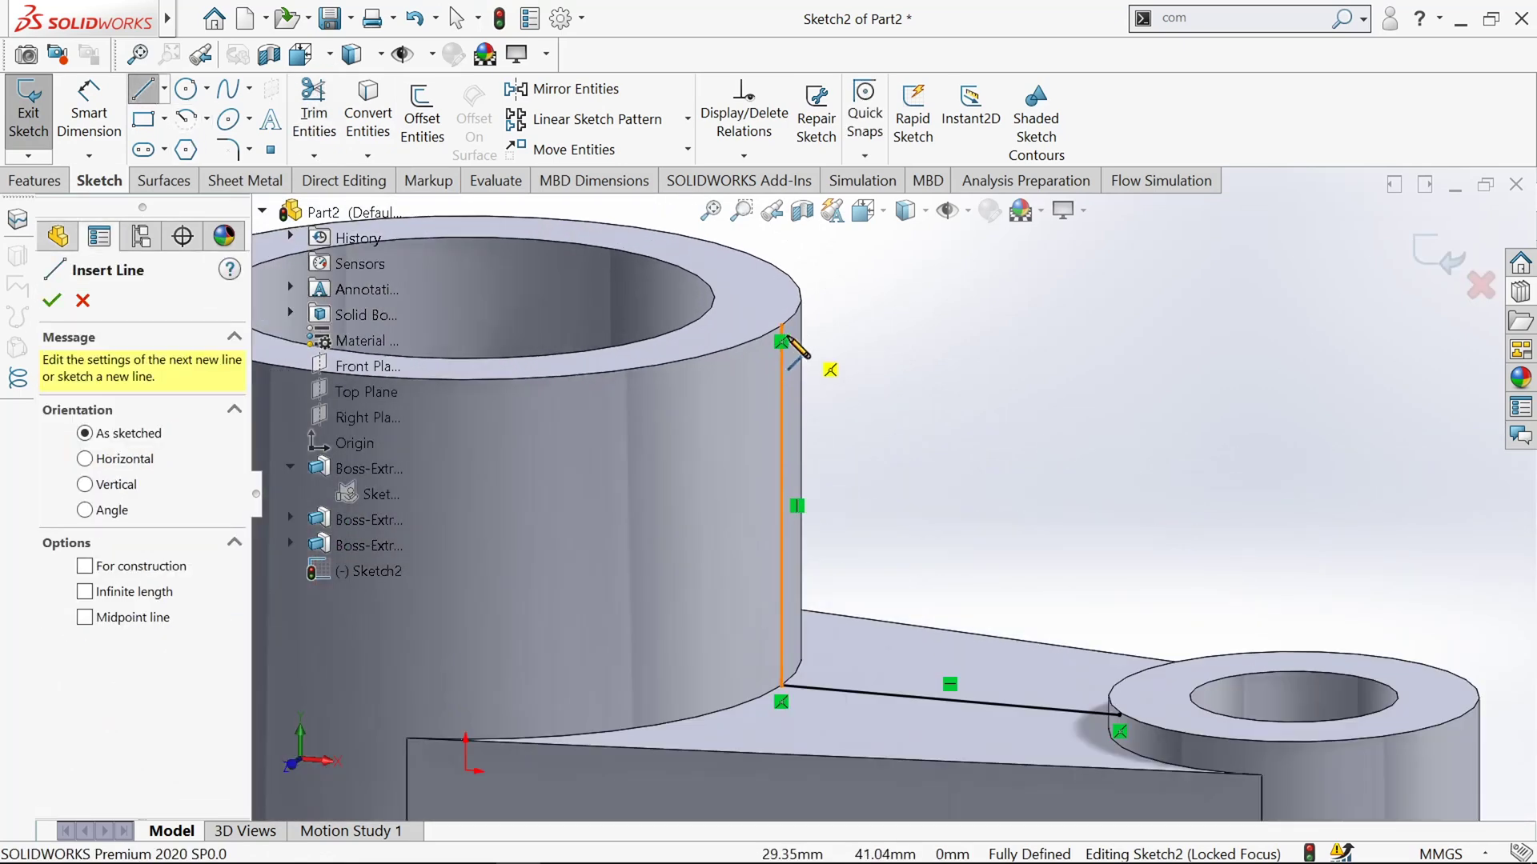
left_click(783, 329)
scroll(1104, 712, "down", 3)
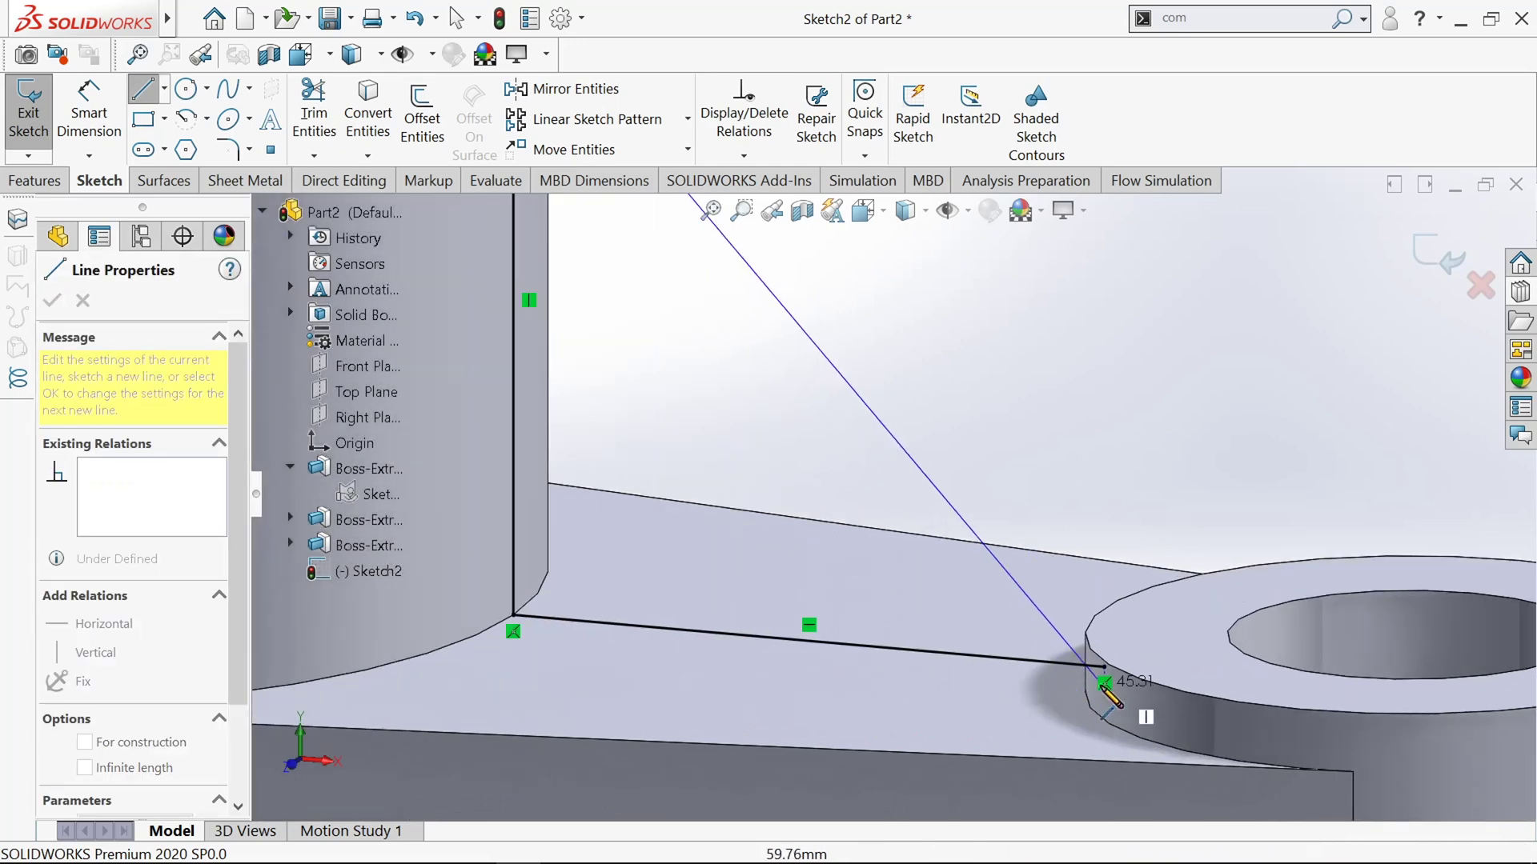
double_click(1106, 668)
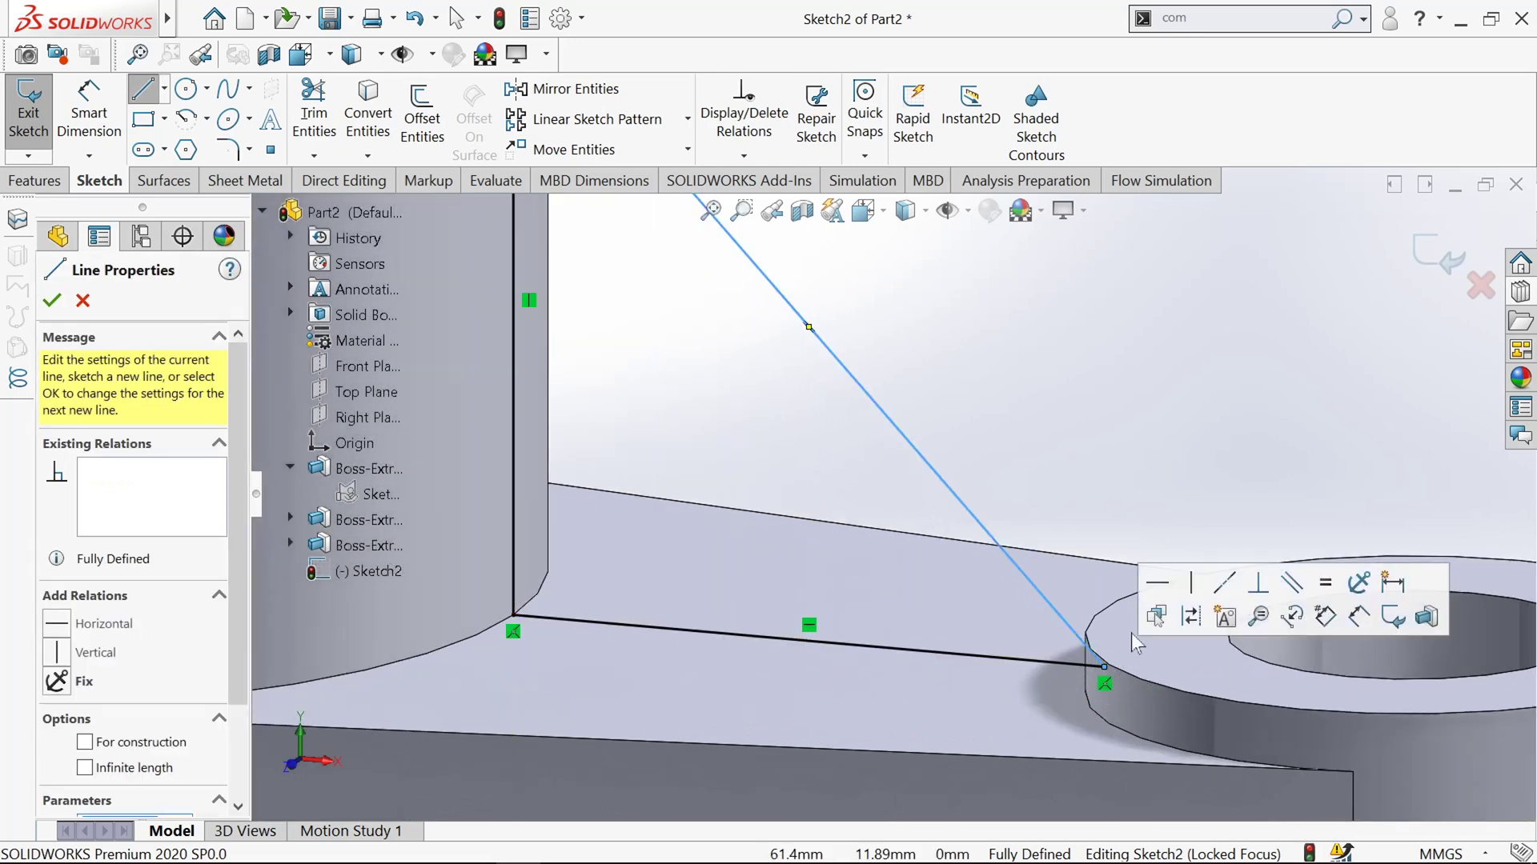
left_click(51, 302)
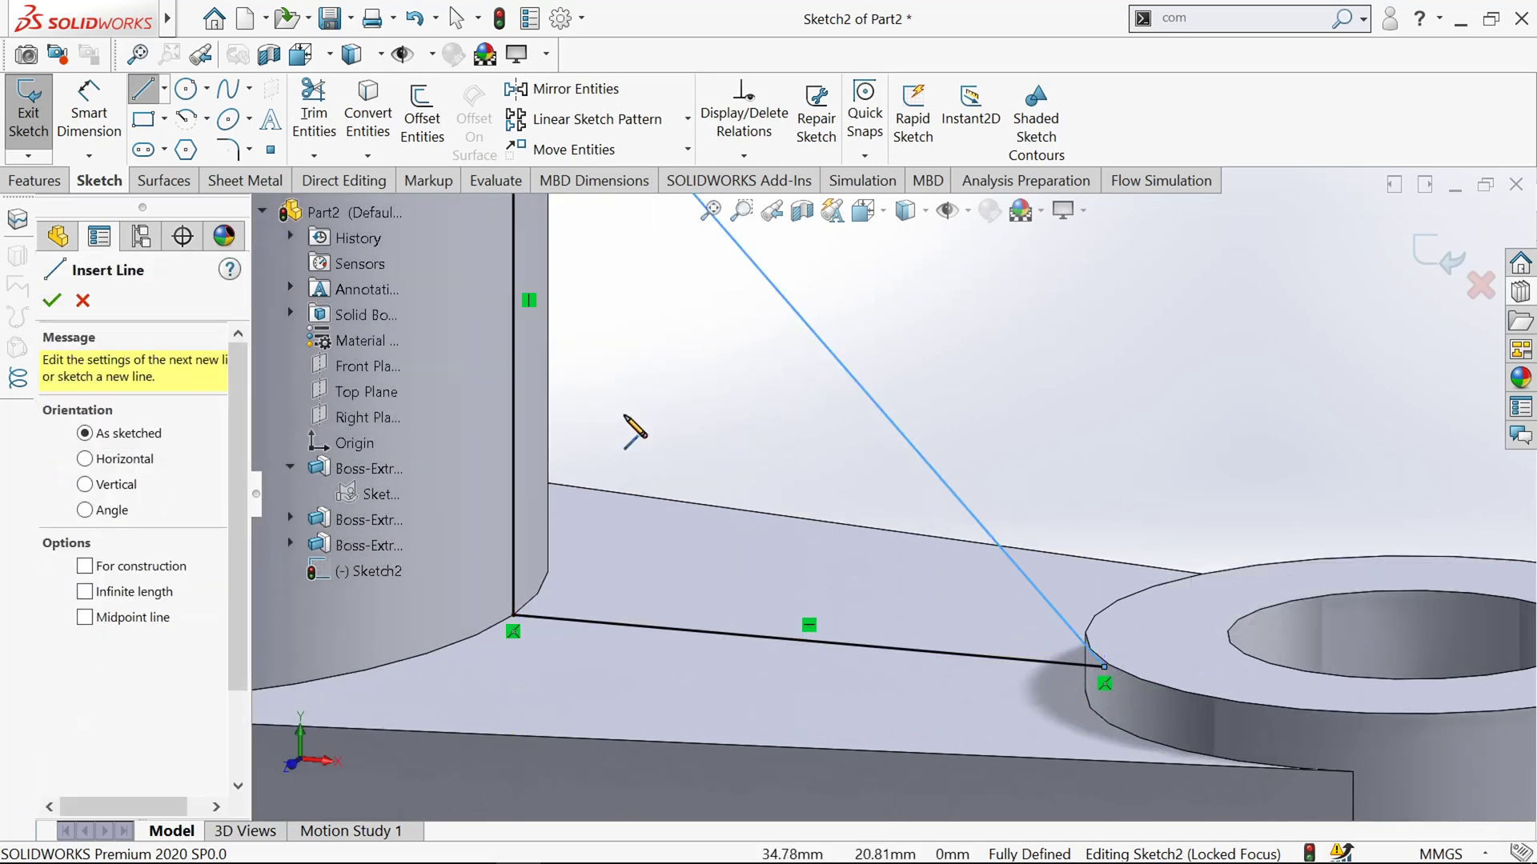
scroll(636, 433, "up", 2)
left_click(150, 85)
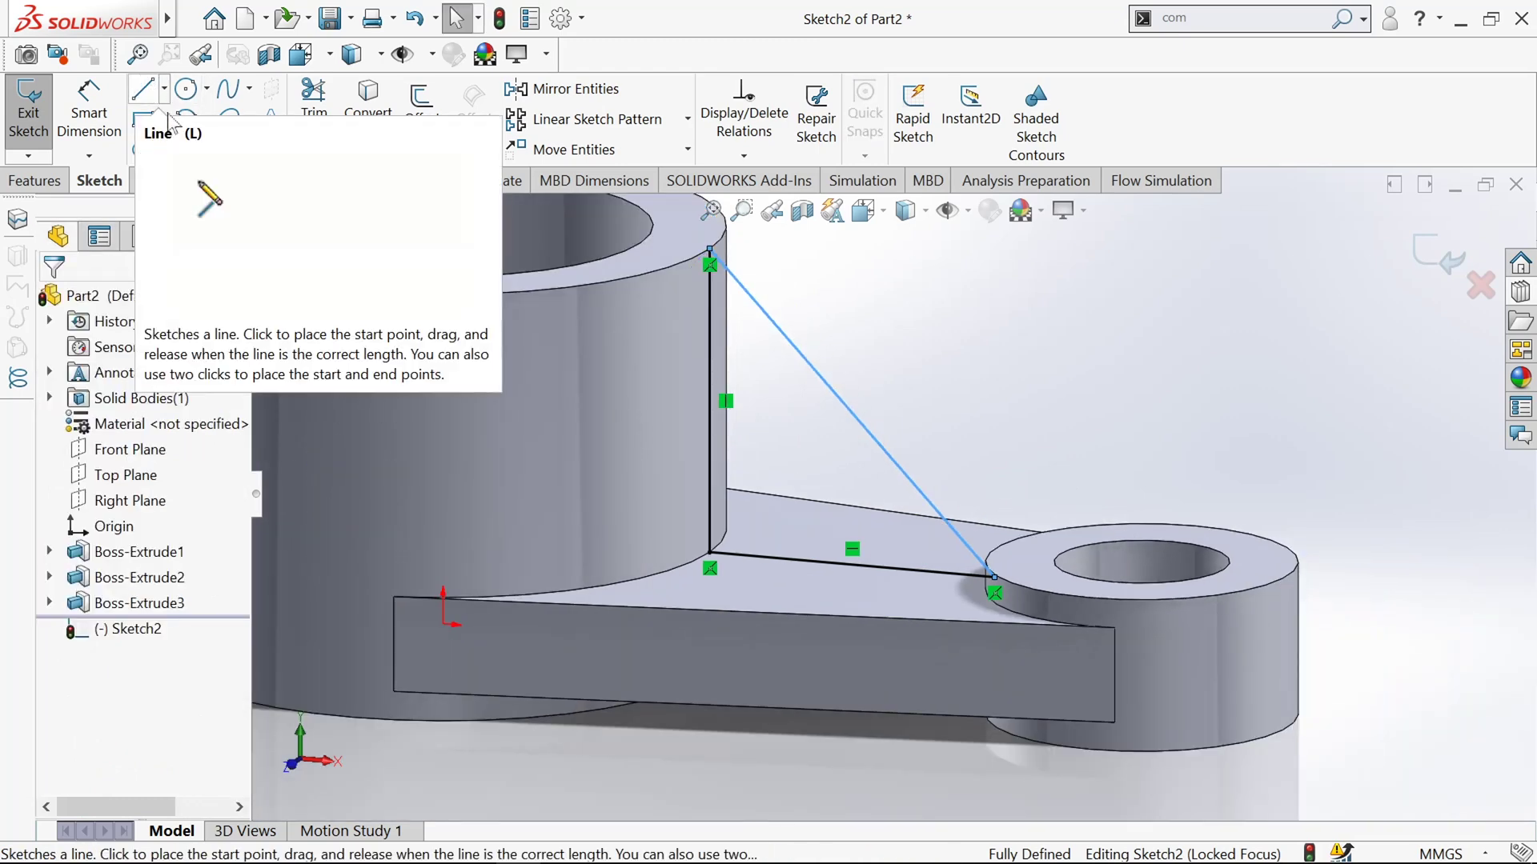
left_click(948, 320)
scroll(948, 321, "up", 1)
left_click(24, 112)
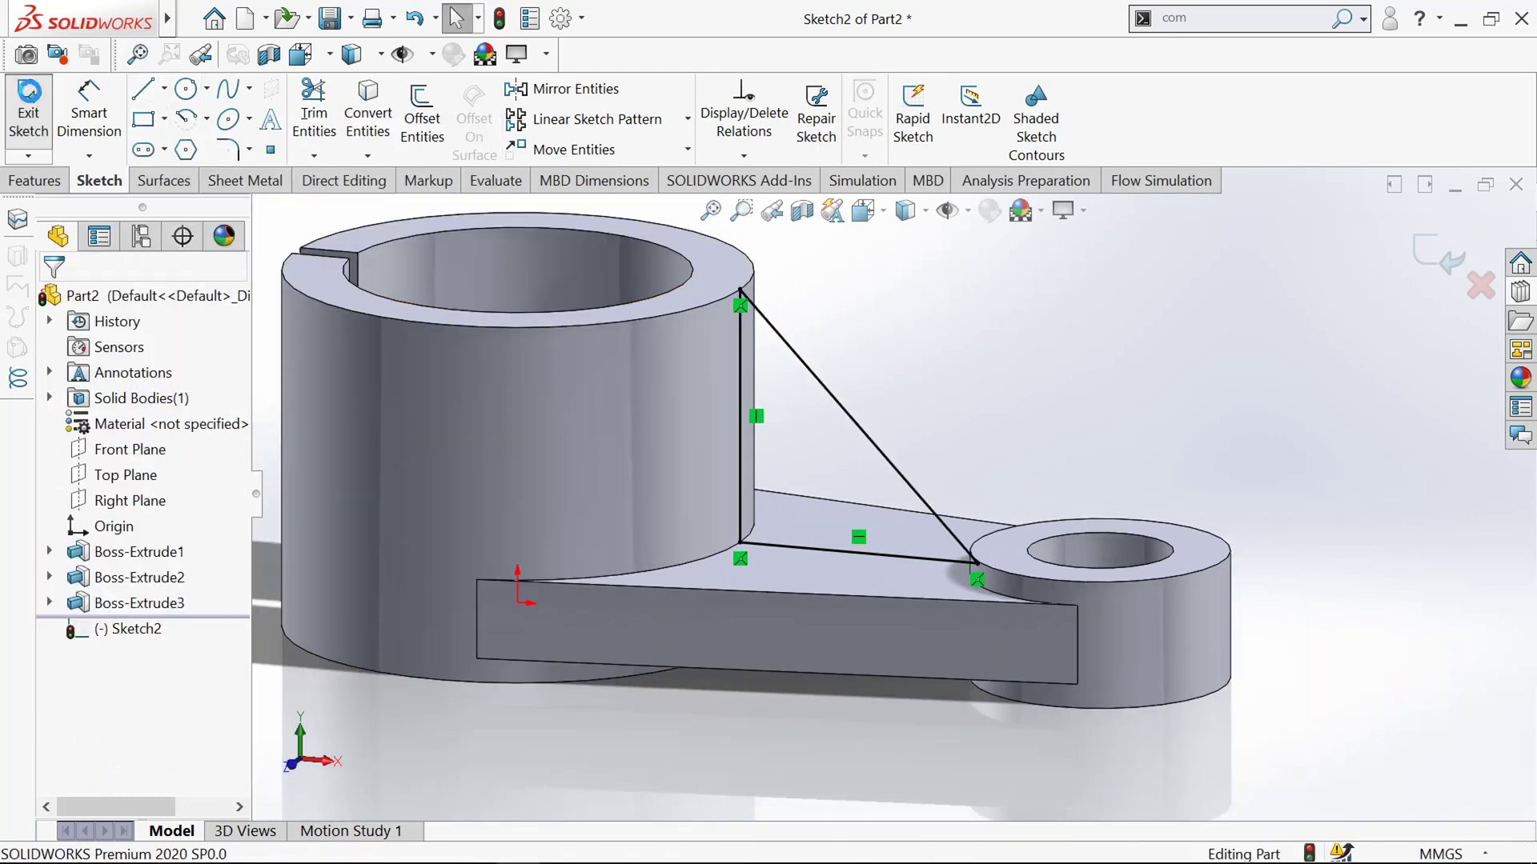
Step: Start a sketch on the large boss's top face, viewed normal to the face
scroll(493, 272, "down", 2)
middle_click_drag(500, 301, 516, 396)
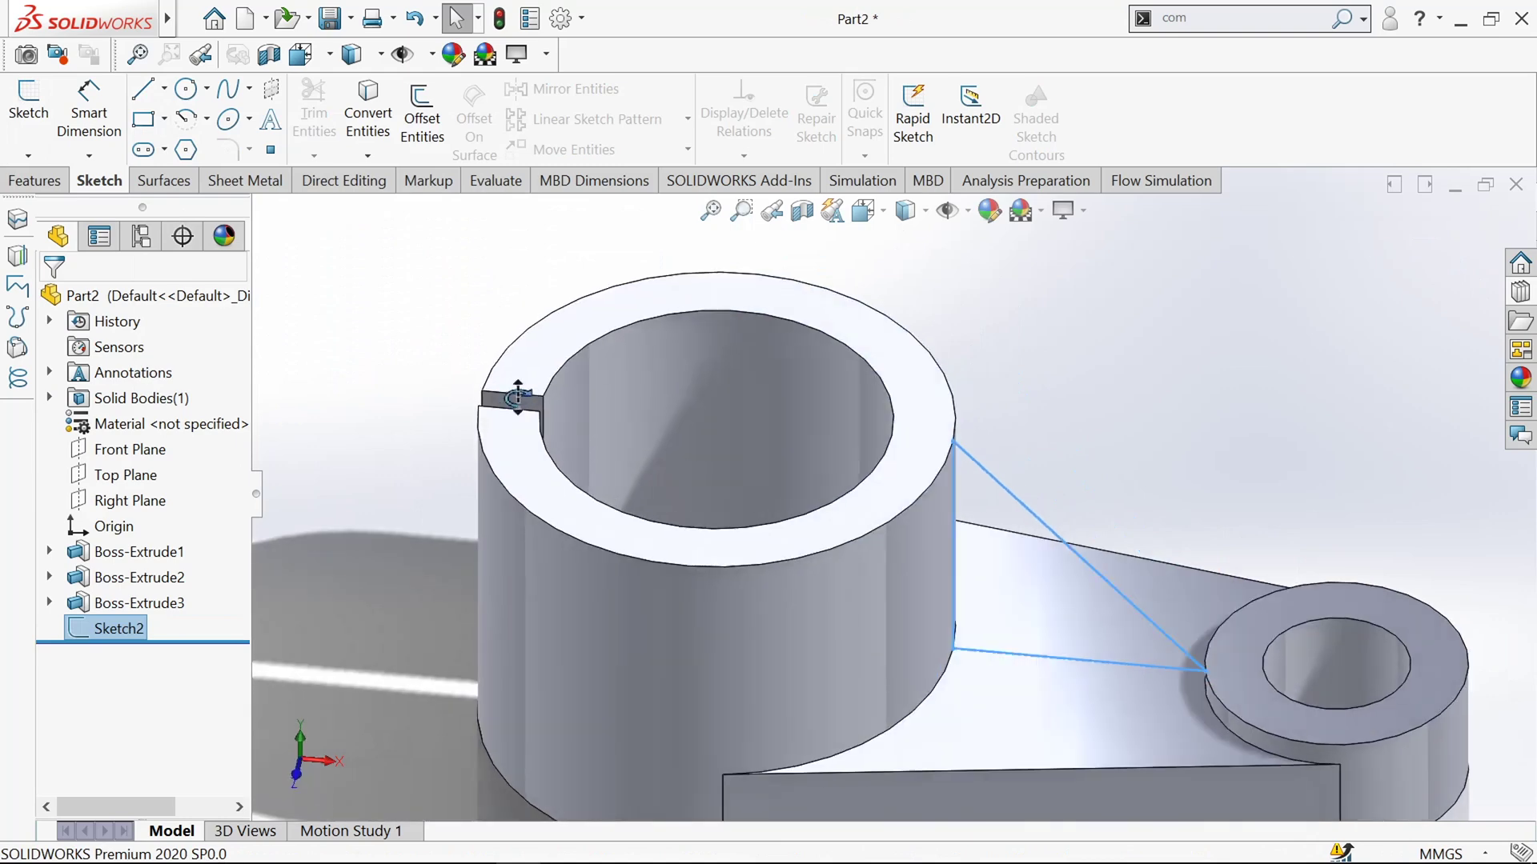
scroll(807, 534, "up", 2)
left_click(842, 531)
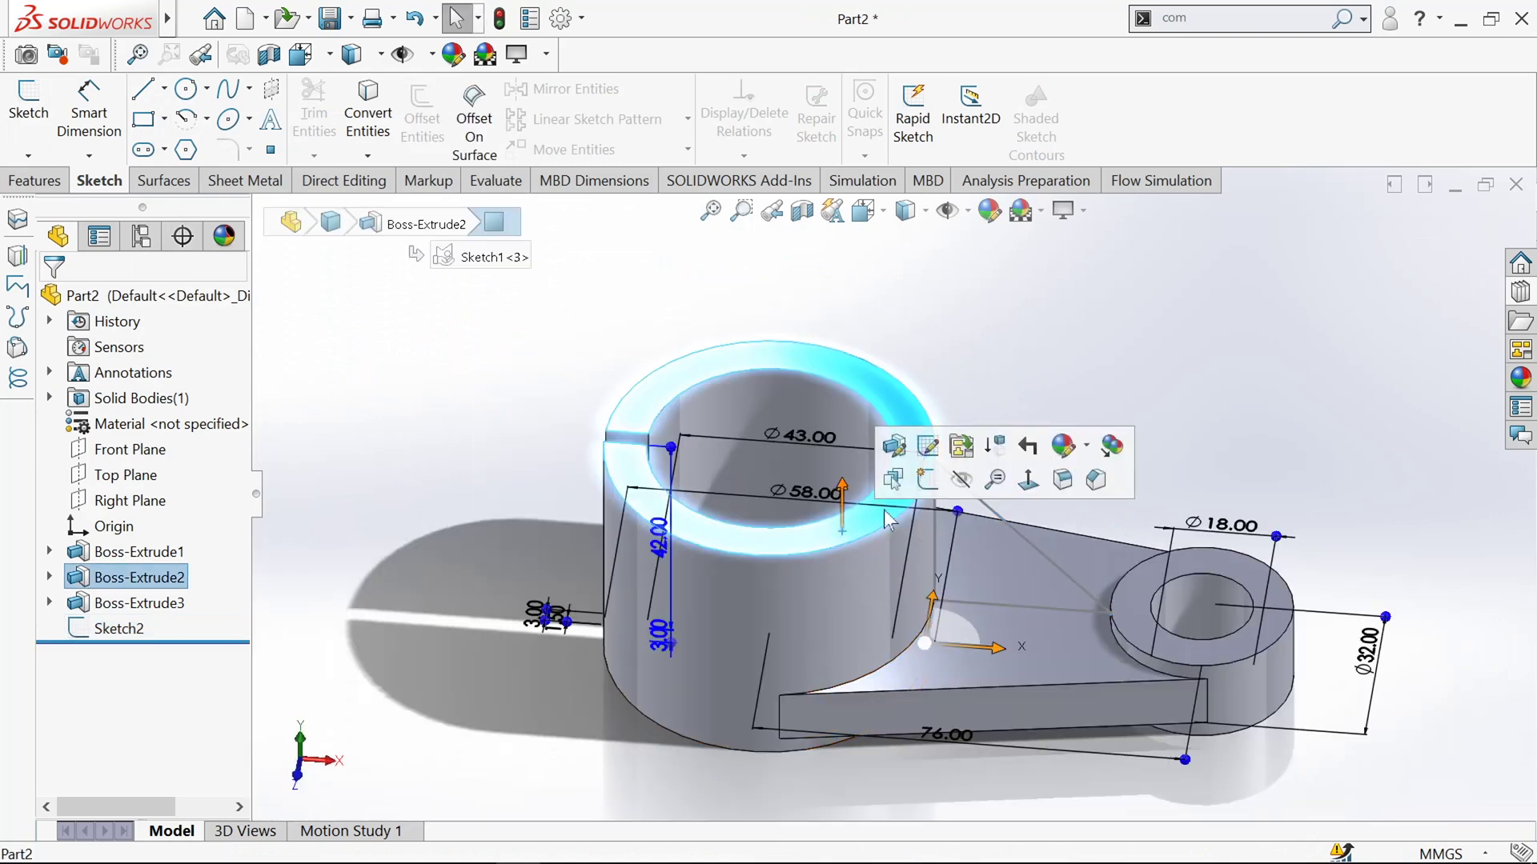
left_click(1024, 480)
scroll(765, 593, "down", 1)
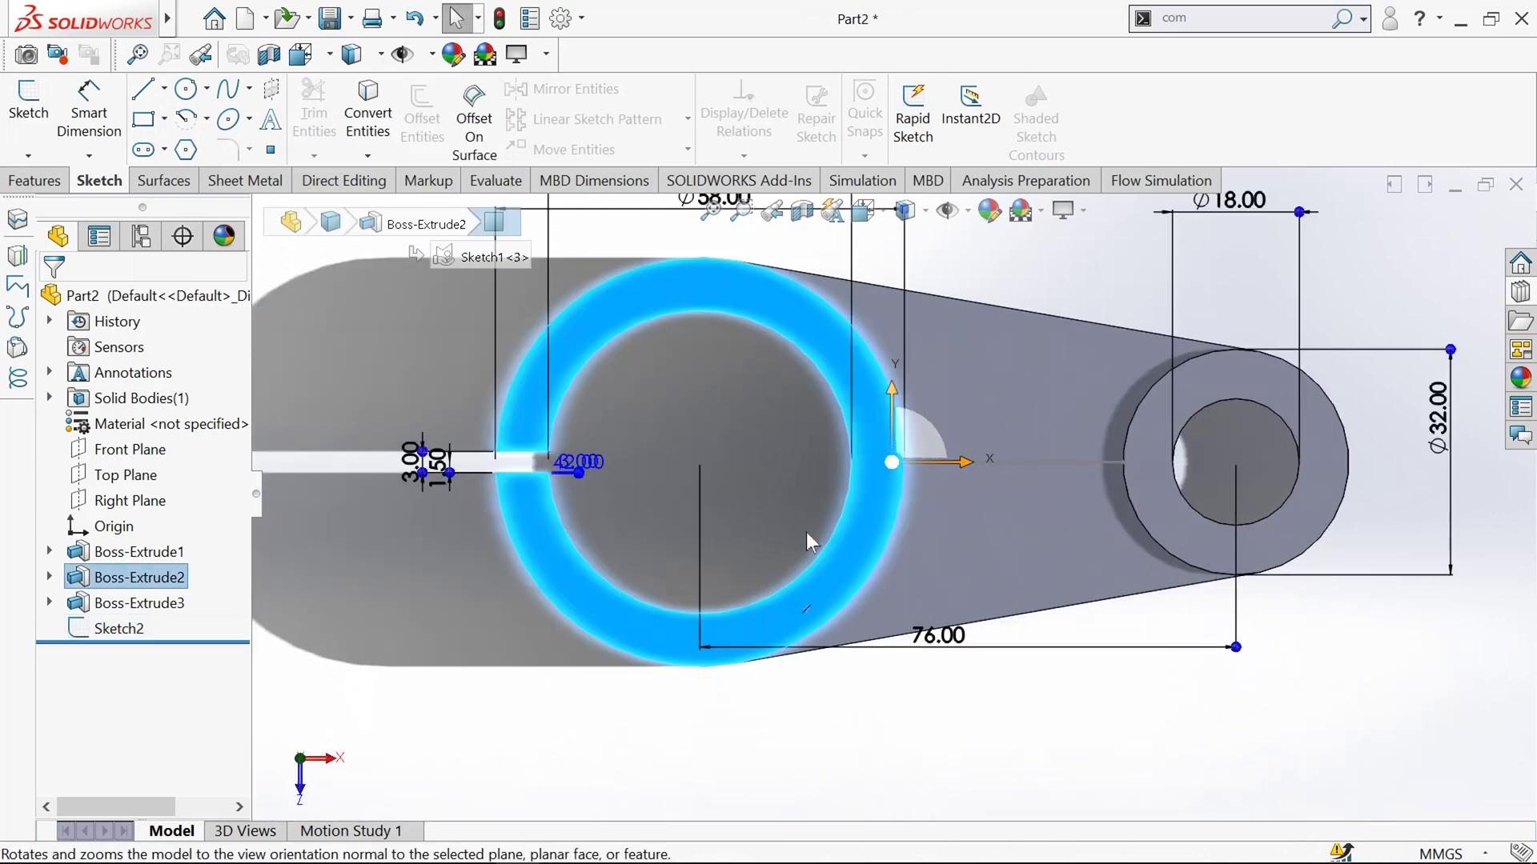
left_click(799, 449)
left_click(852, 336)
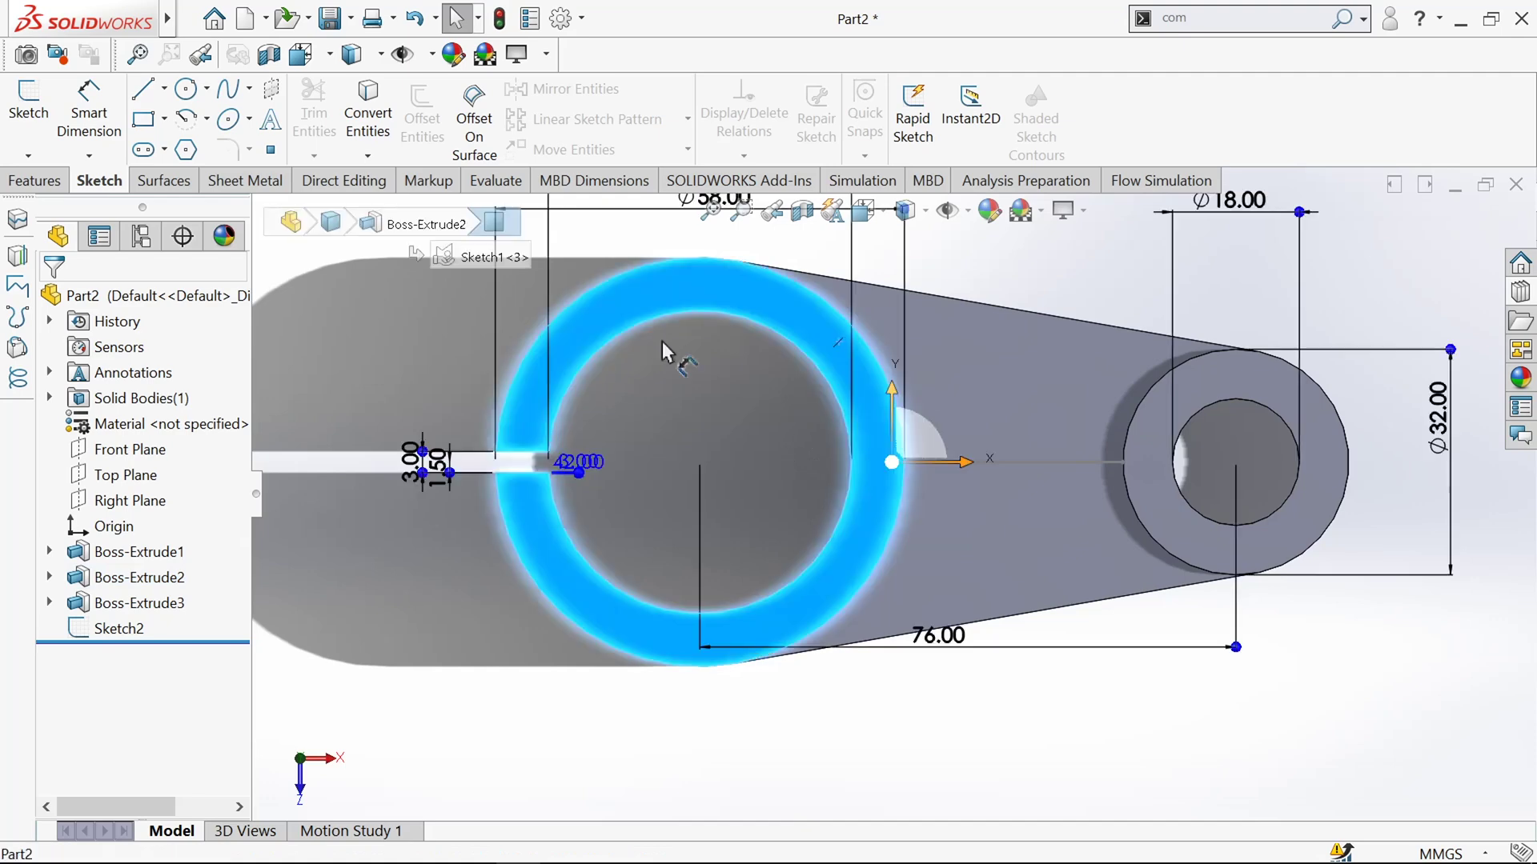
left_click(28, 100)
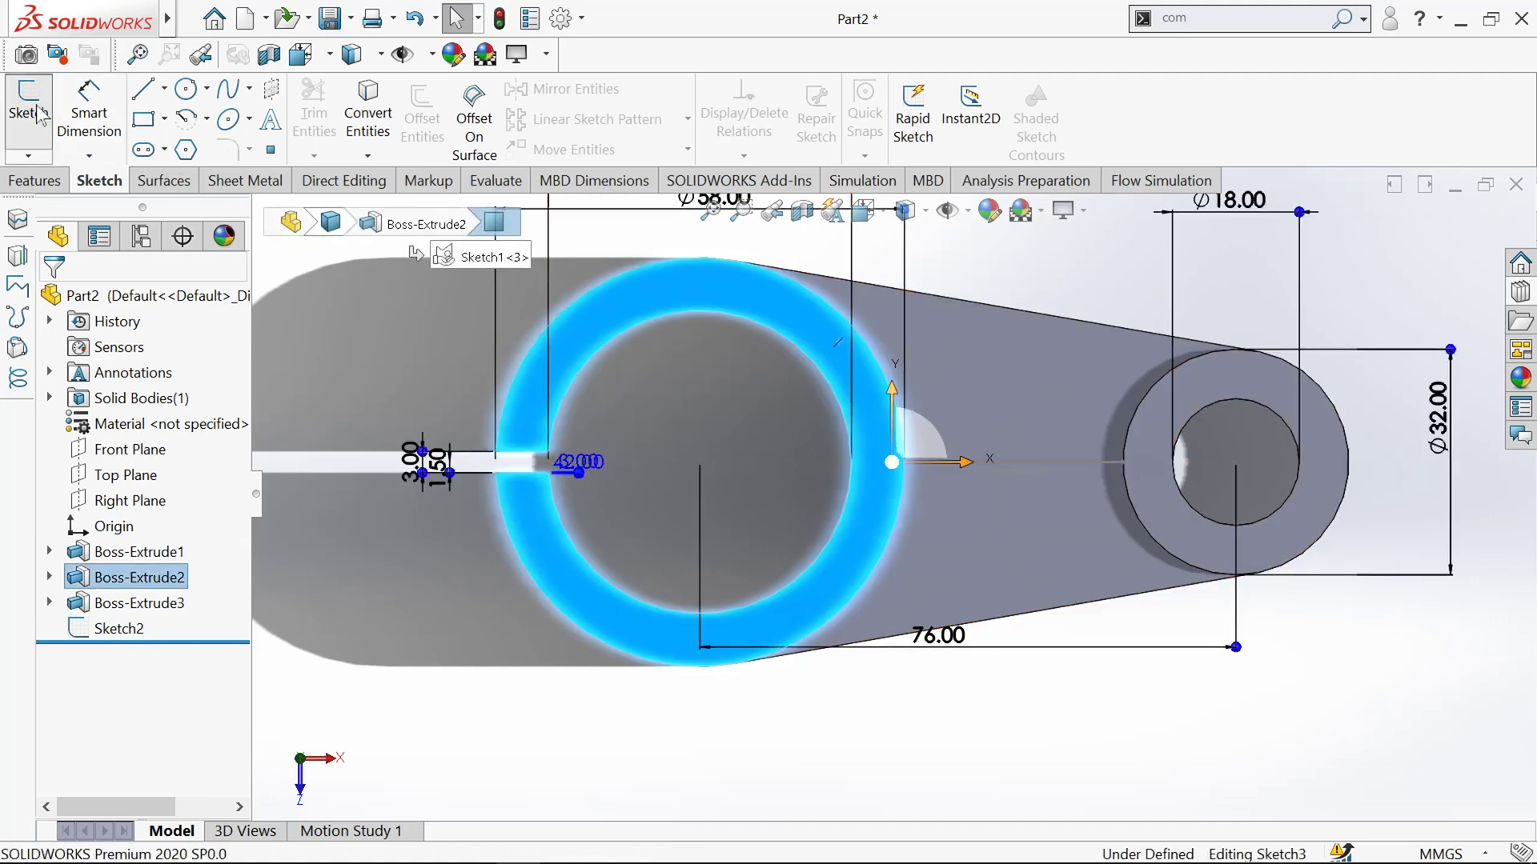
left_click(368, 120)
scroll(946, 405, "down", 1)
scroll(946, 405, "down", 1)
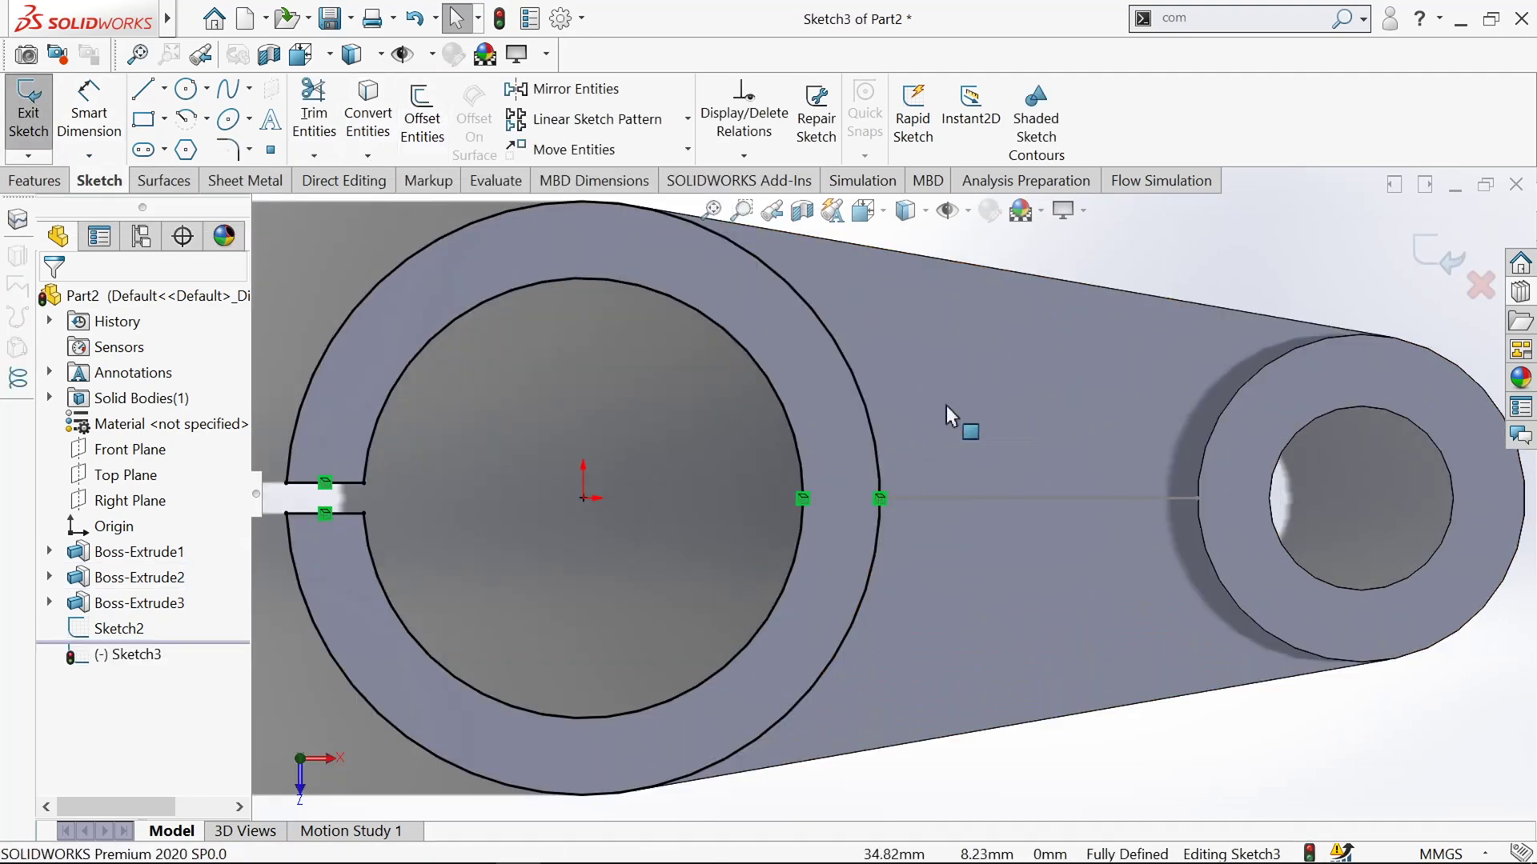
key("ctrl+z")
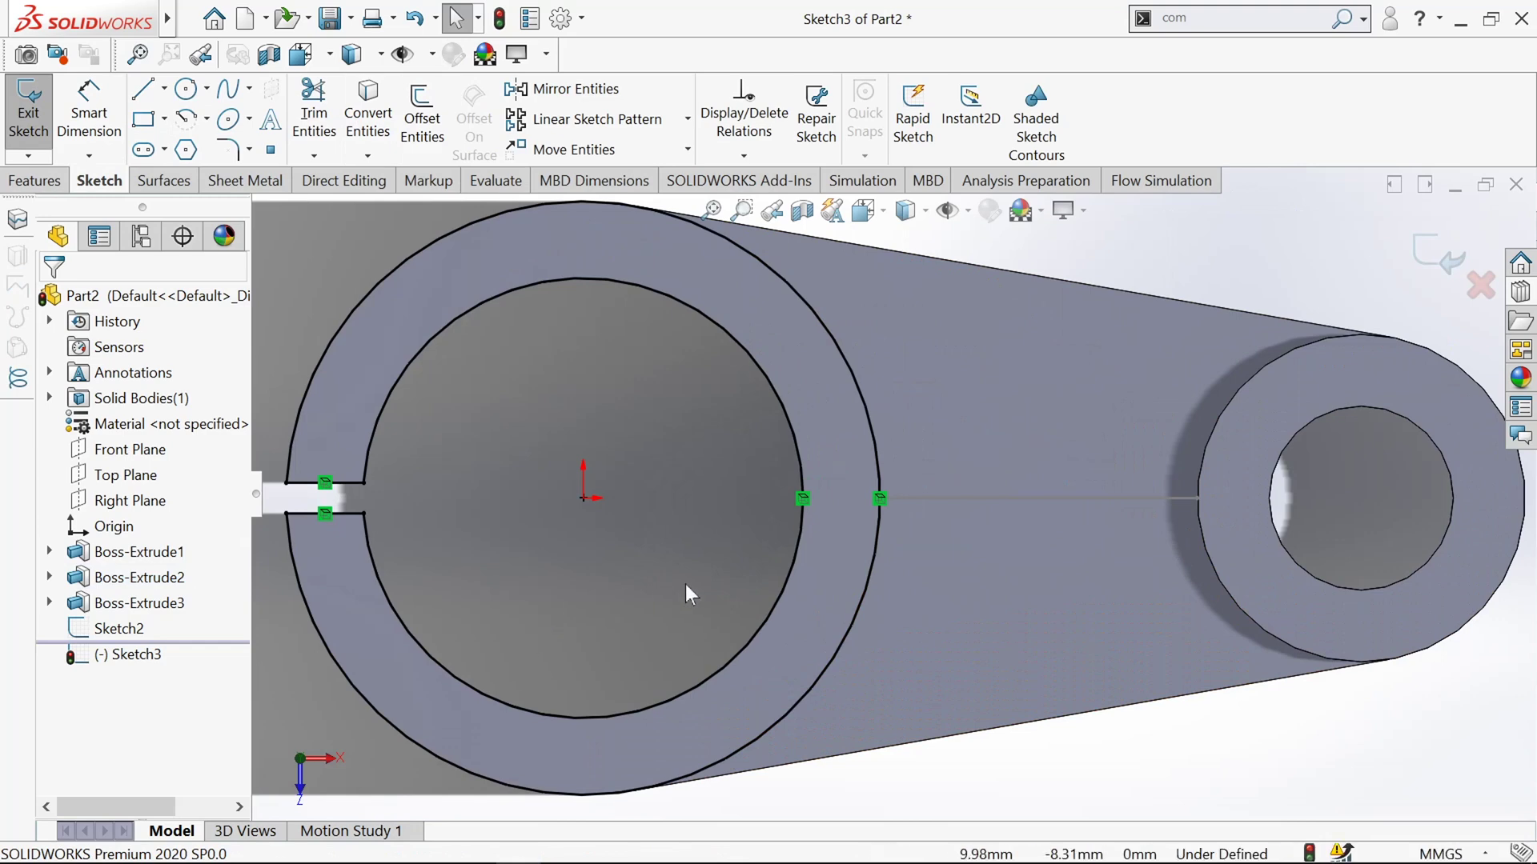
scroll(685, 577, "up", 2)
Step: Convert only the large boss's outer circular edge into the sketch
left_click(921, 283)
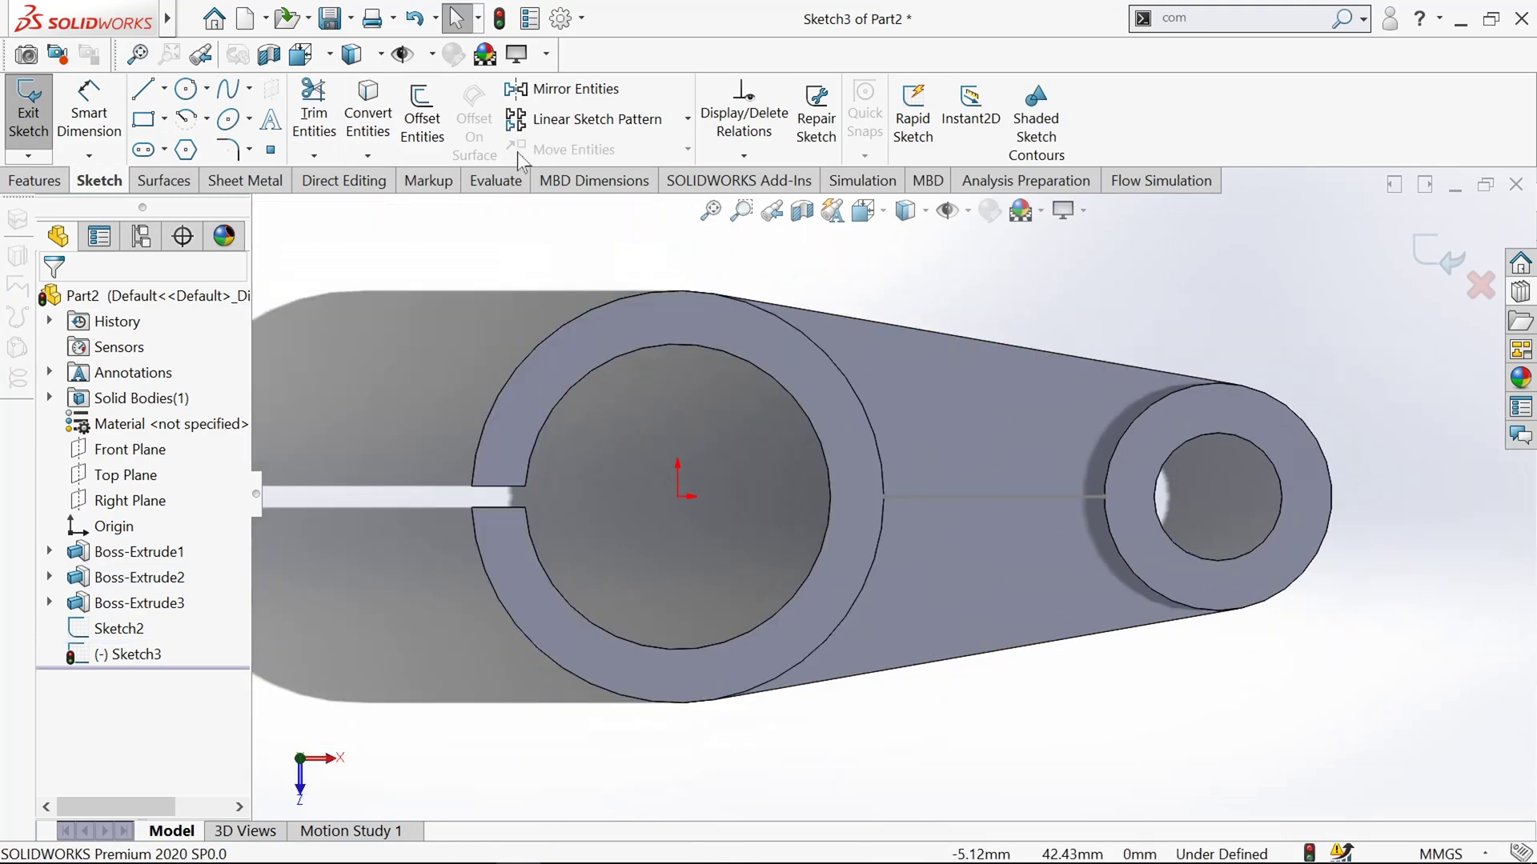
left_click(379, 120)
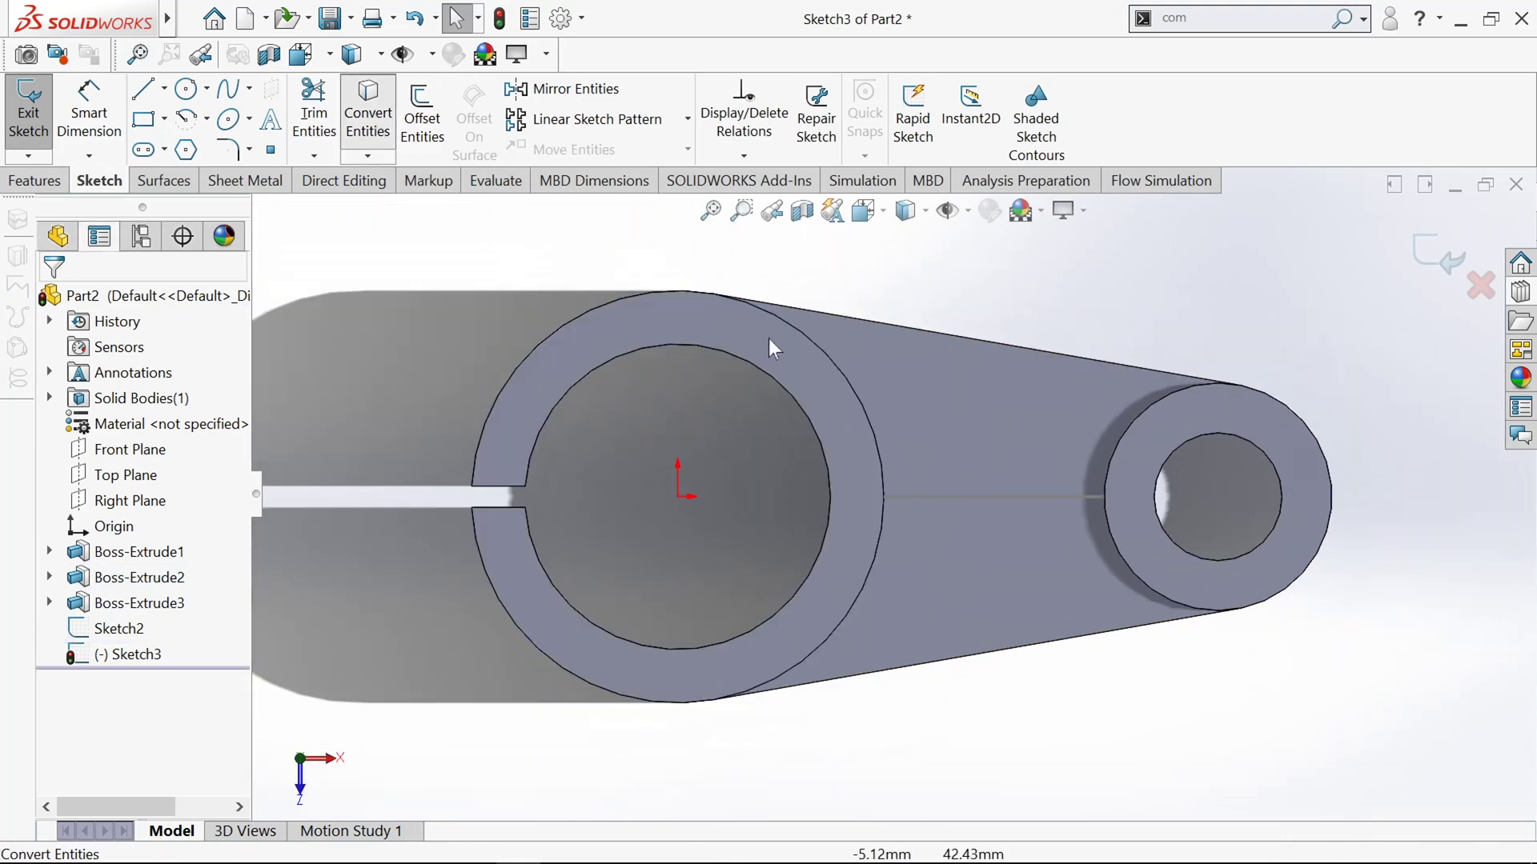
left_click(845, 379)
left_click(52, 300)
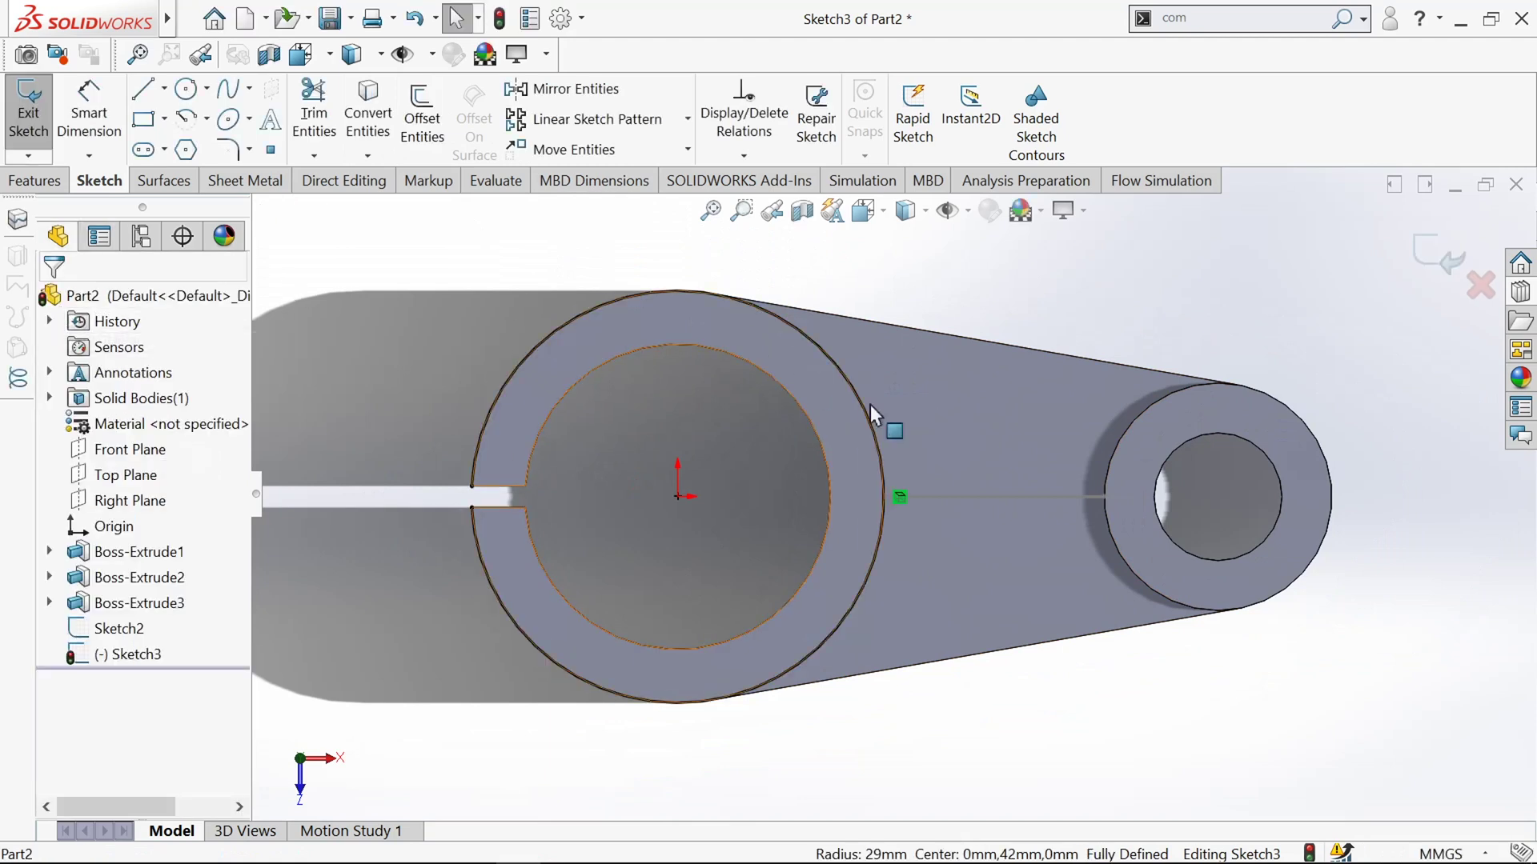
Step: Draw three connected lines forming an open box about 11 mm high across the converted arc on the side facing the small boss
scroll(875, 405, "down", 1)
left_click(143, 89)
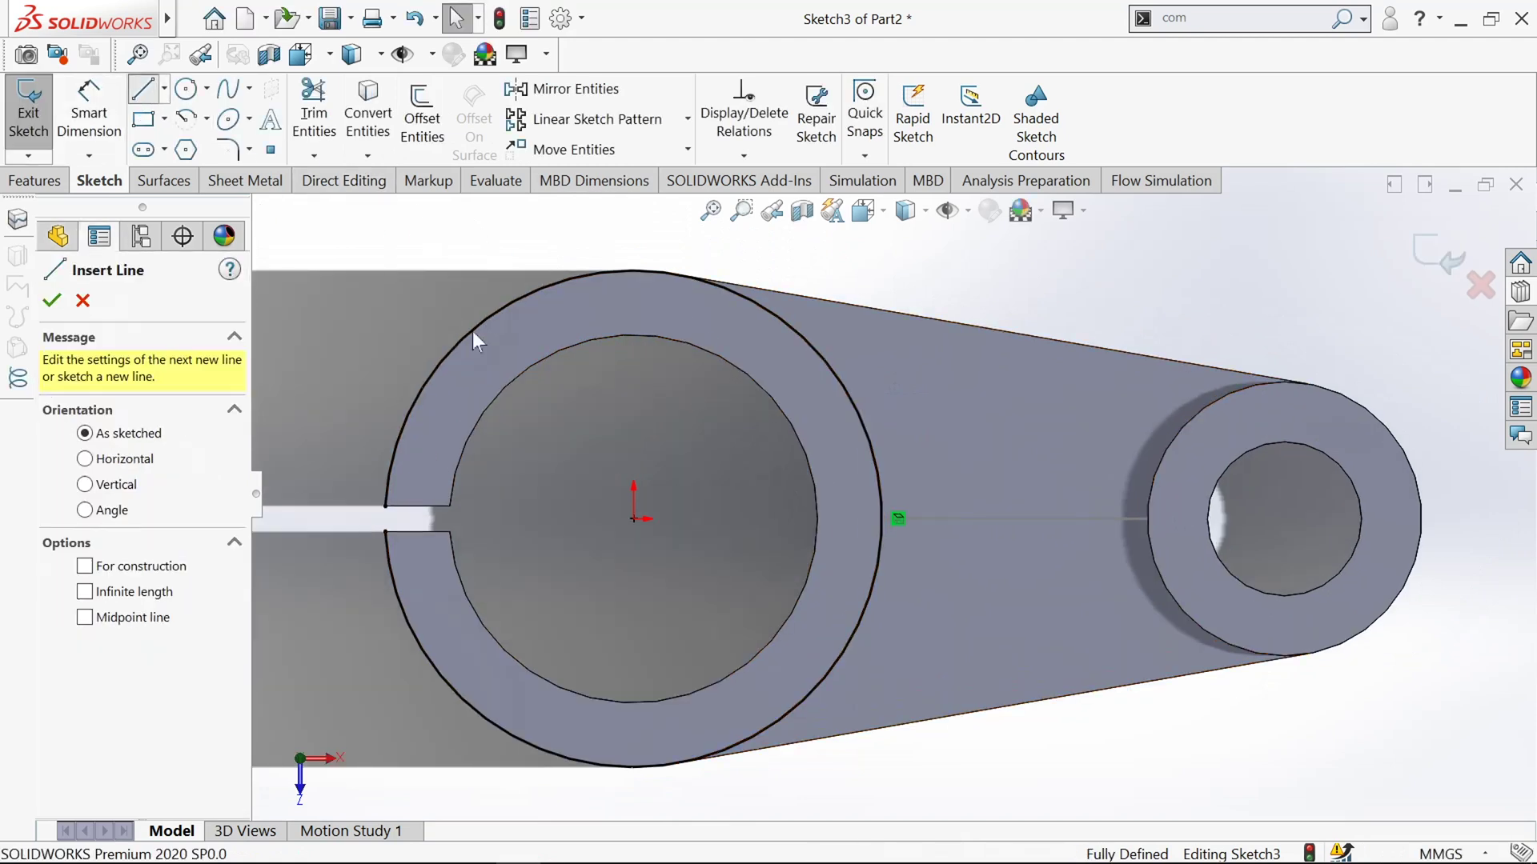
left_click(833, 465)
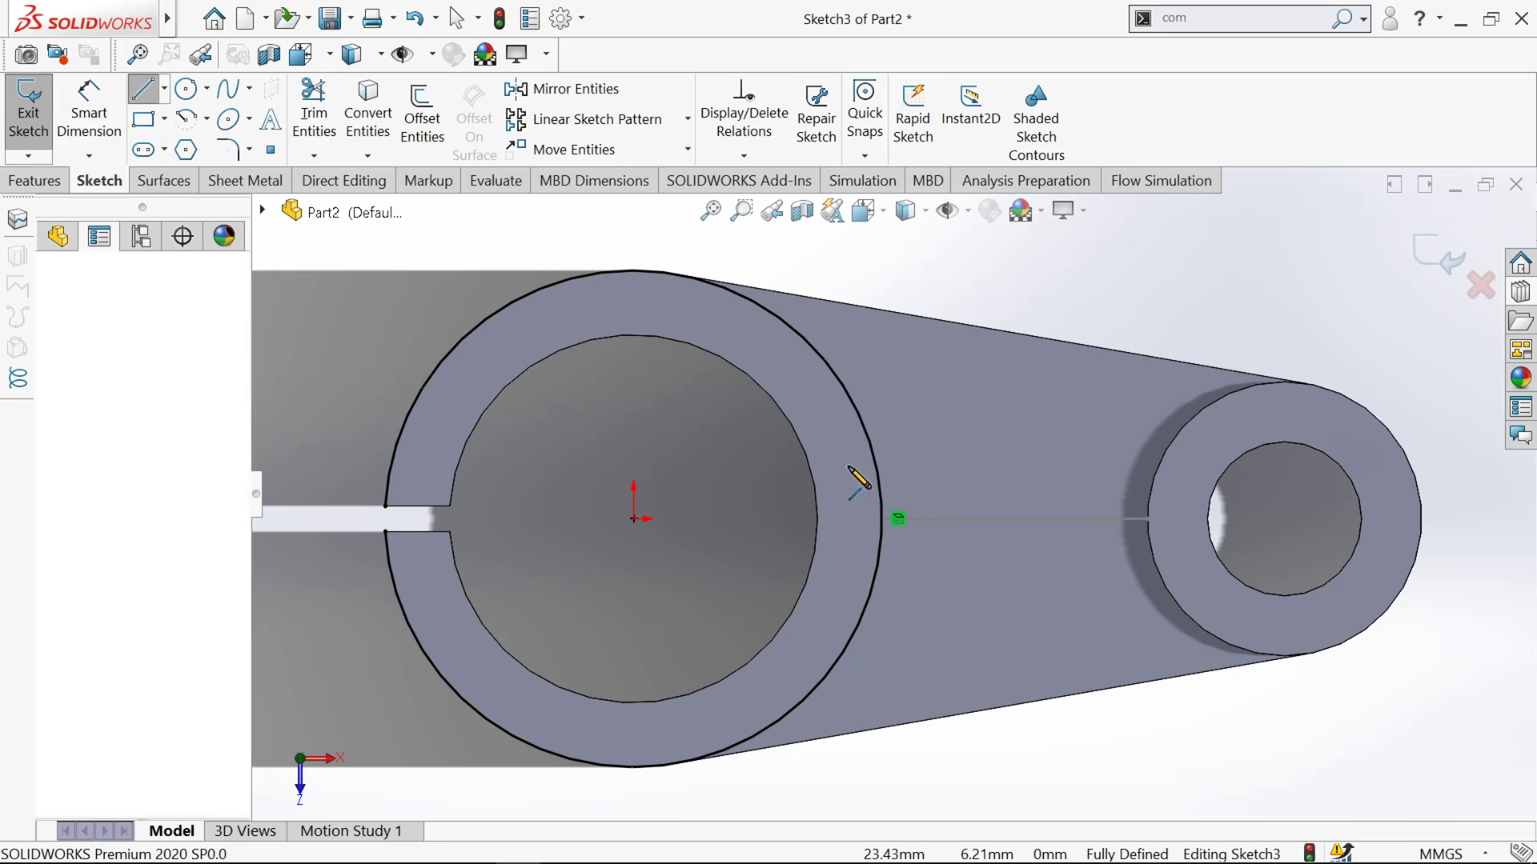
left_click(930, 465)
left_click(929, 561)
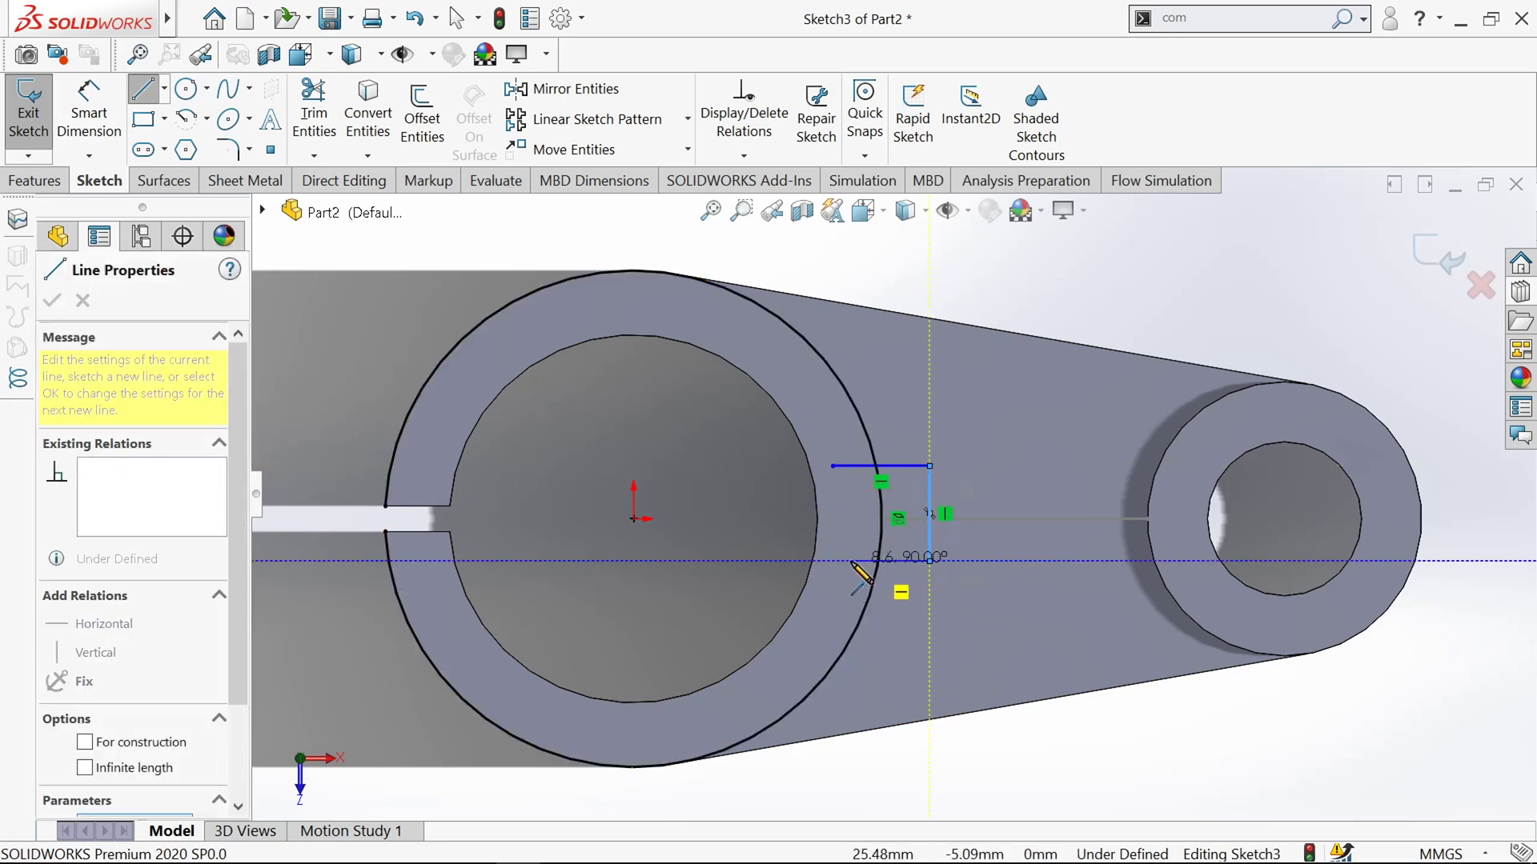
left_click(843, 561)
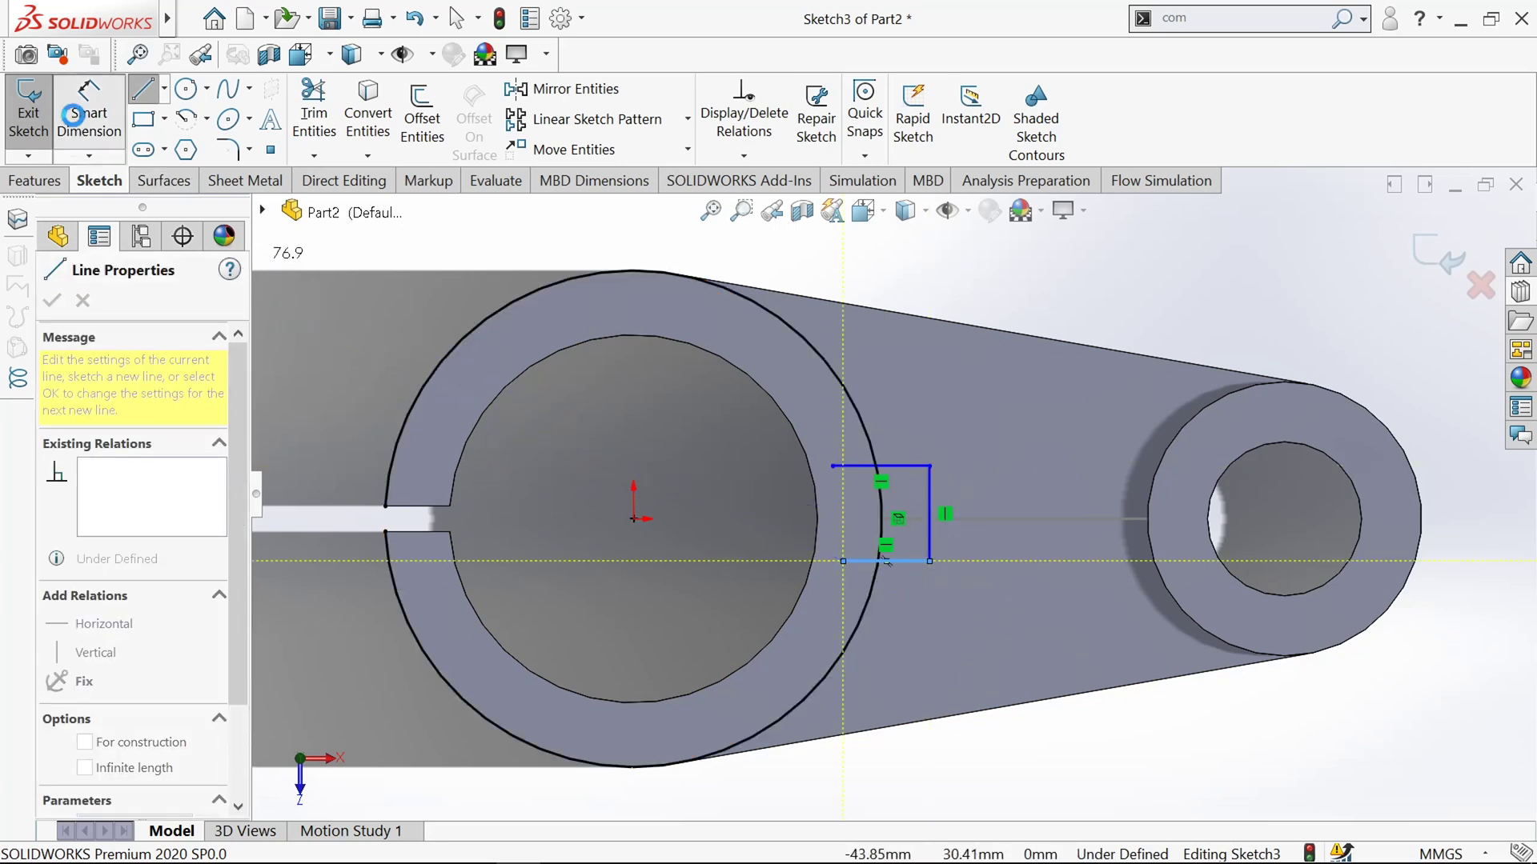
Step: Dimension the box's height between its two horizontal lines as 10 mm
left_click(88, 112)
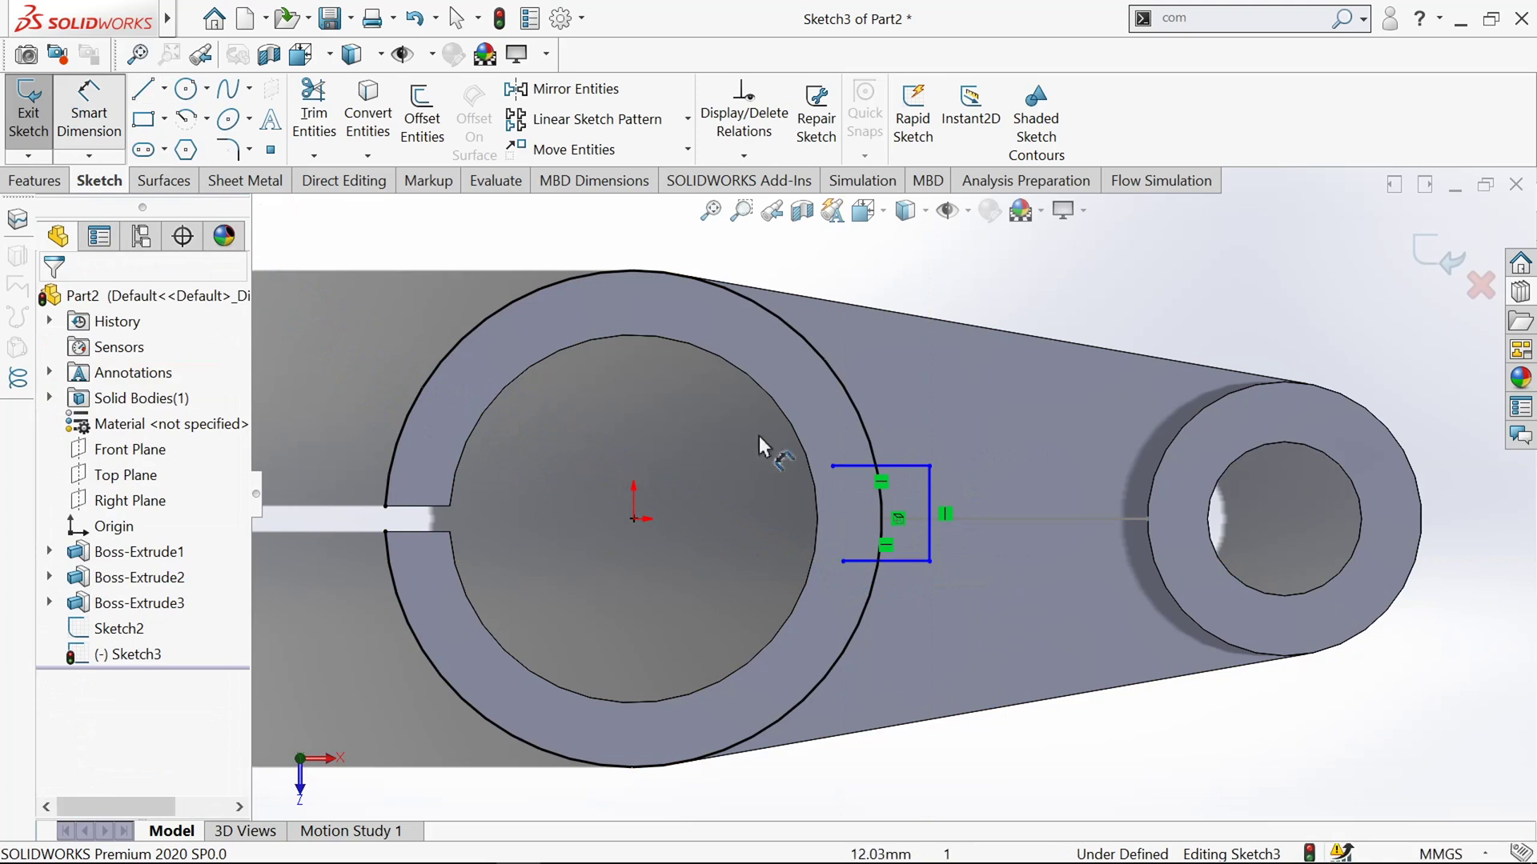
left_click(867, 561)
left_click(995, 482)
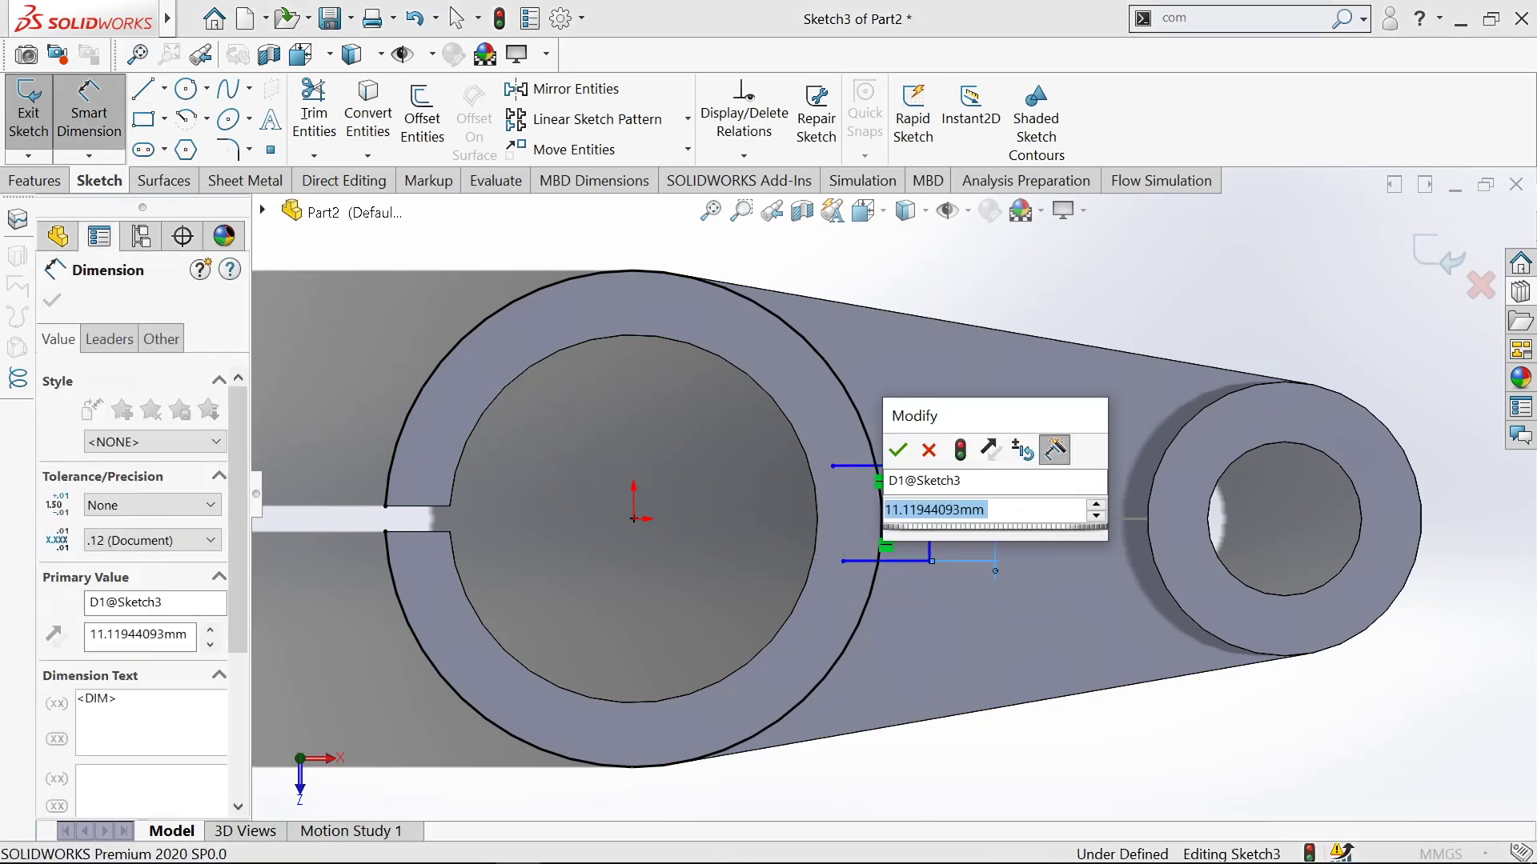
type("10")
key("Return")
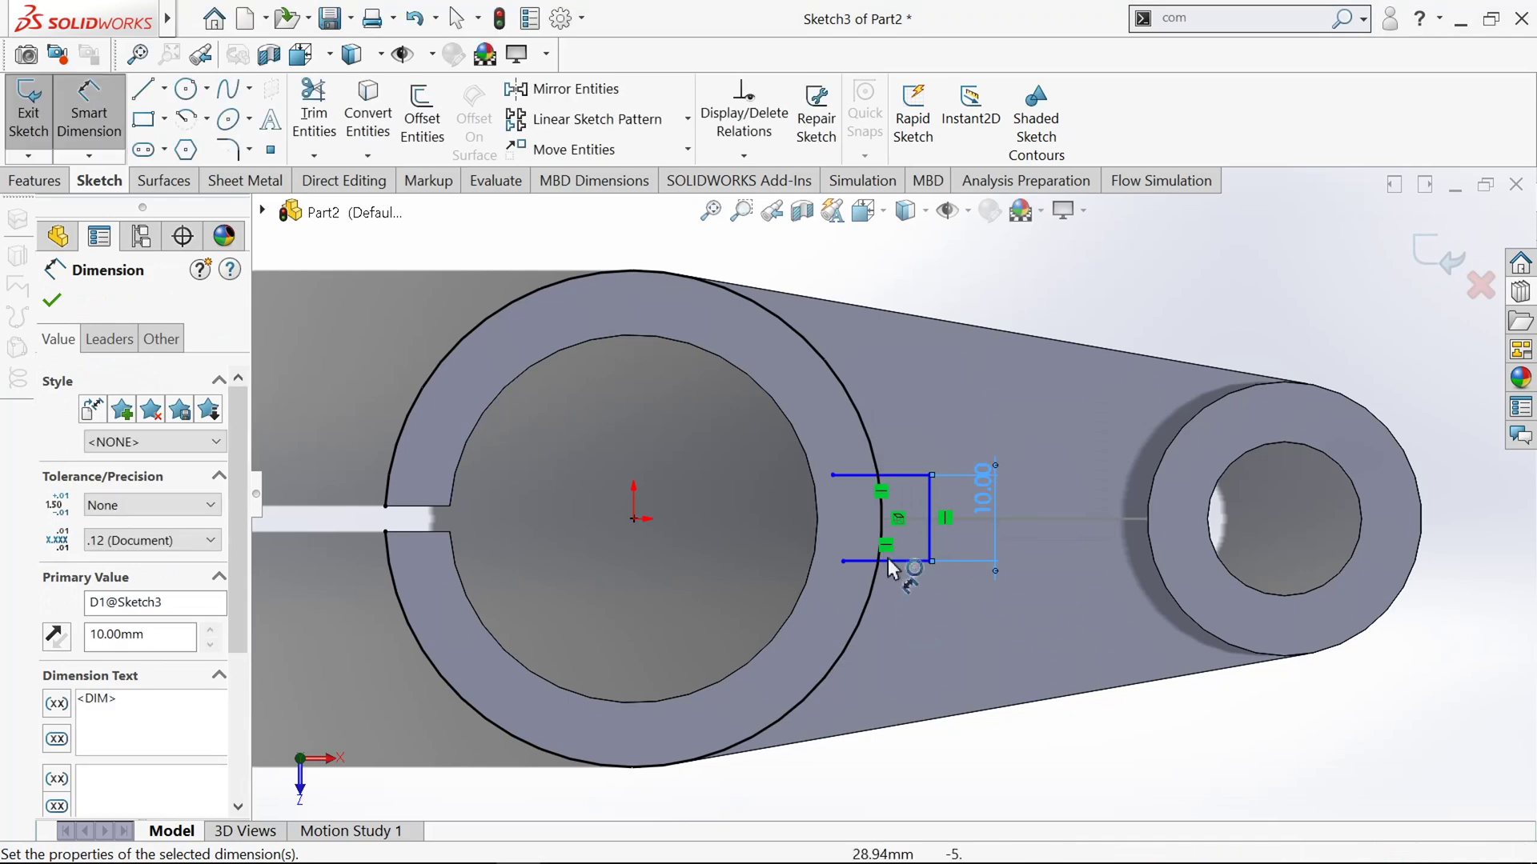
Step: Dimension the box's lower horizontal line 5 mm from the centre line of the triangular profile
scroll(886, 559, "down", 3)
left_click(919, 560)
left_click(871, 489)
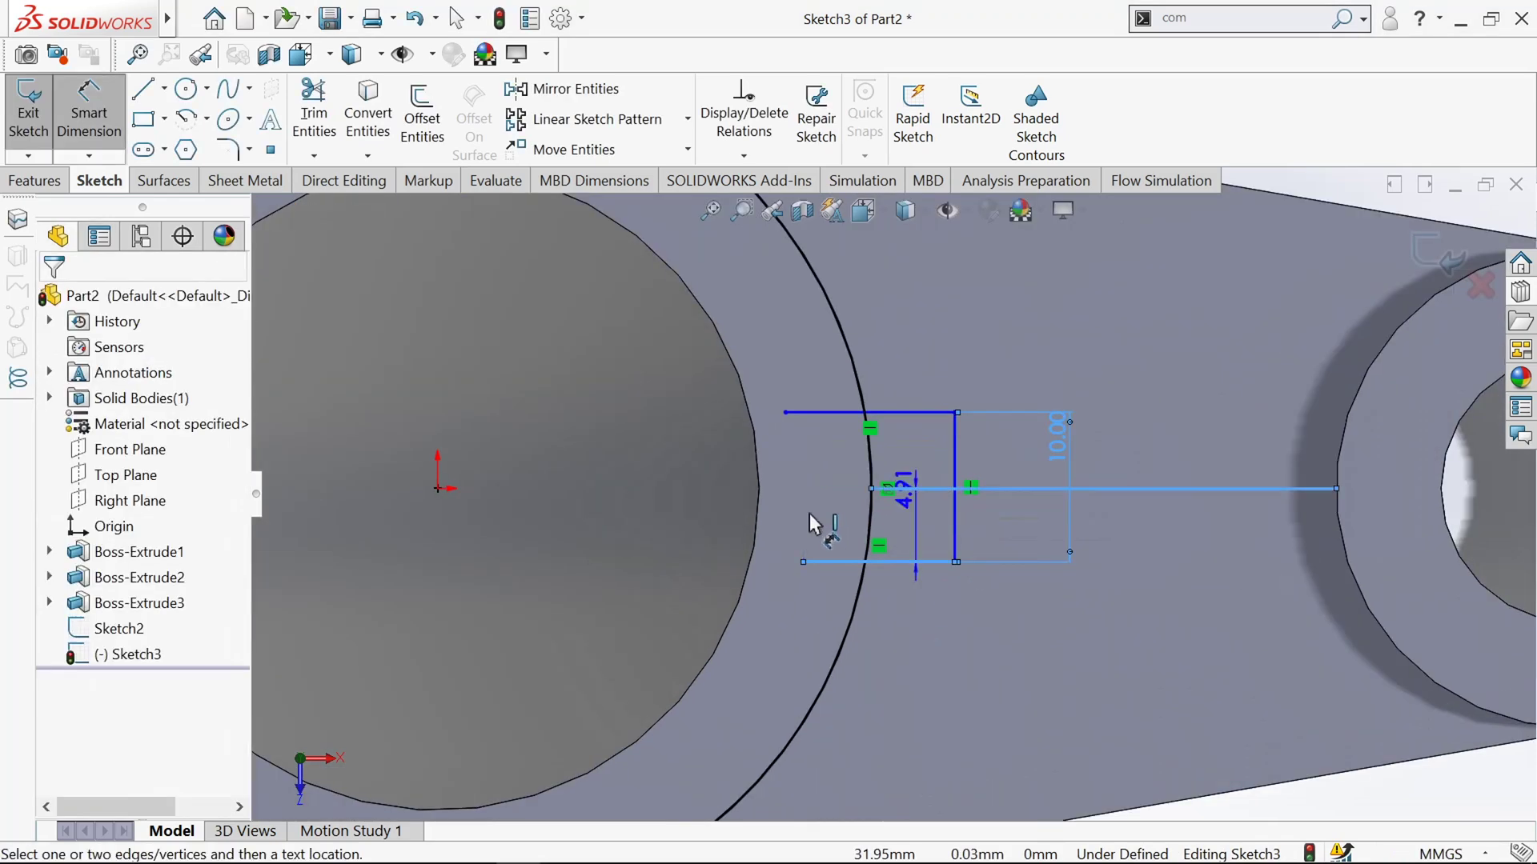
left_click(629, 525)
type("5")
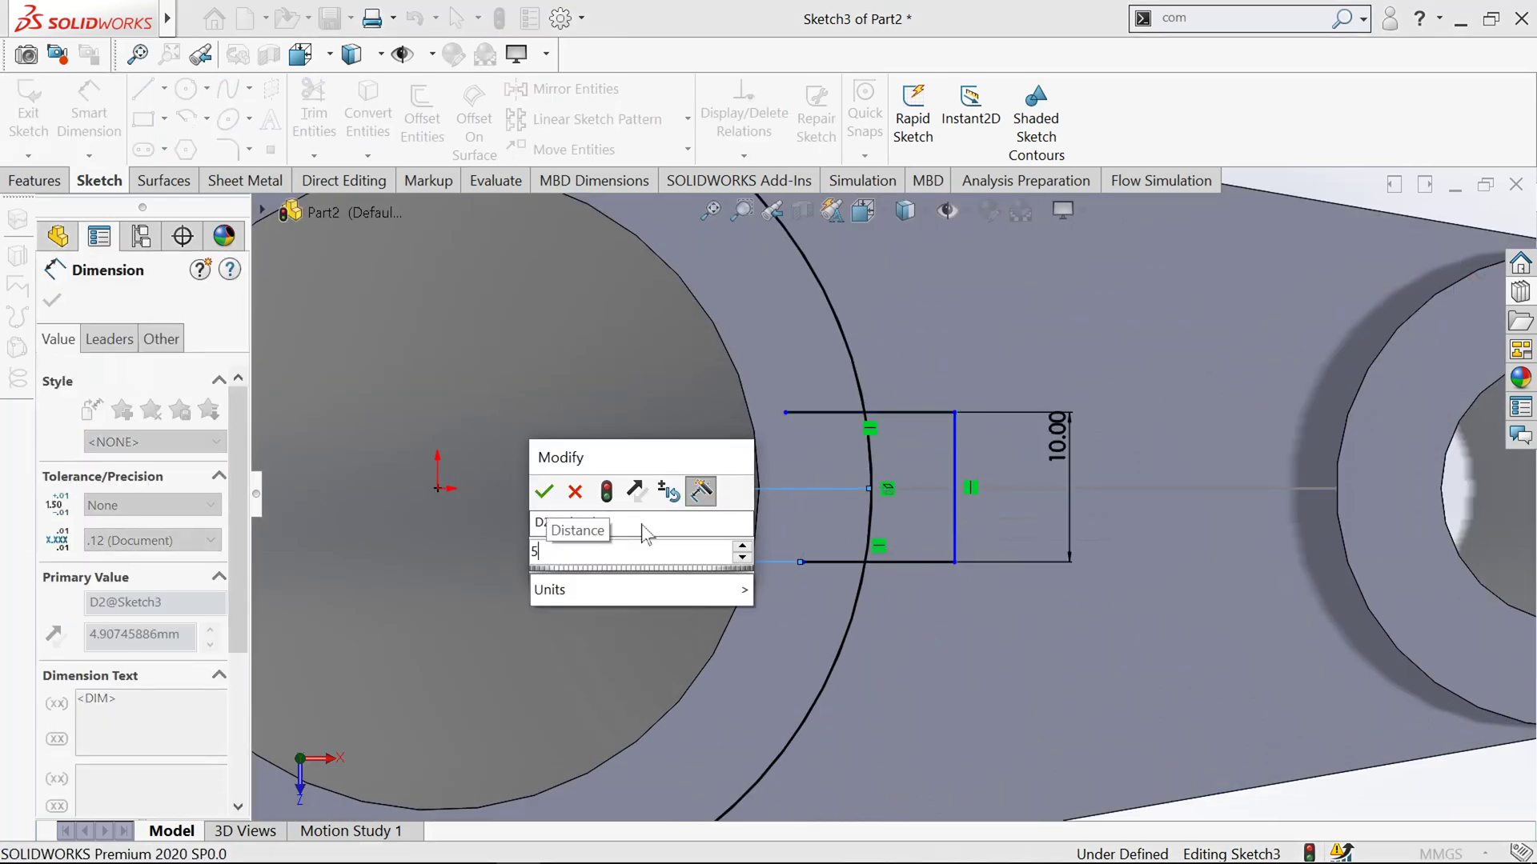
key("Return")
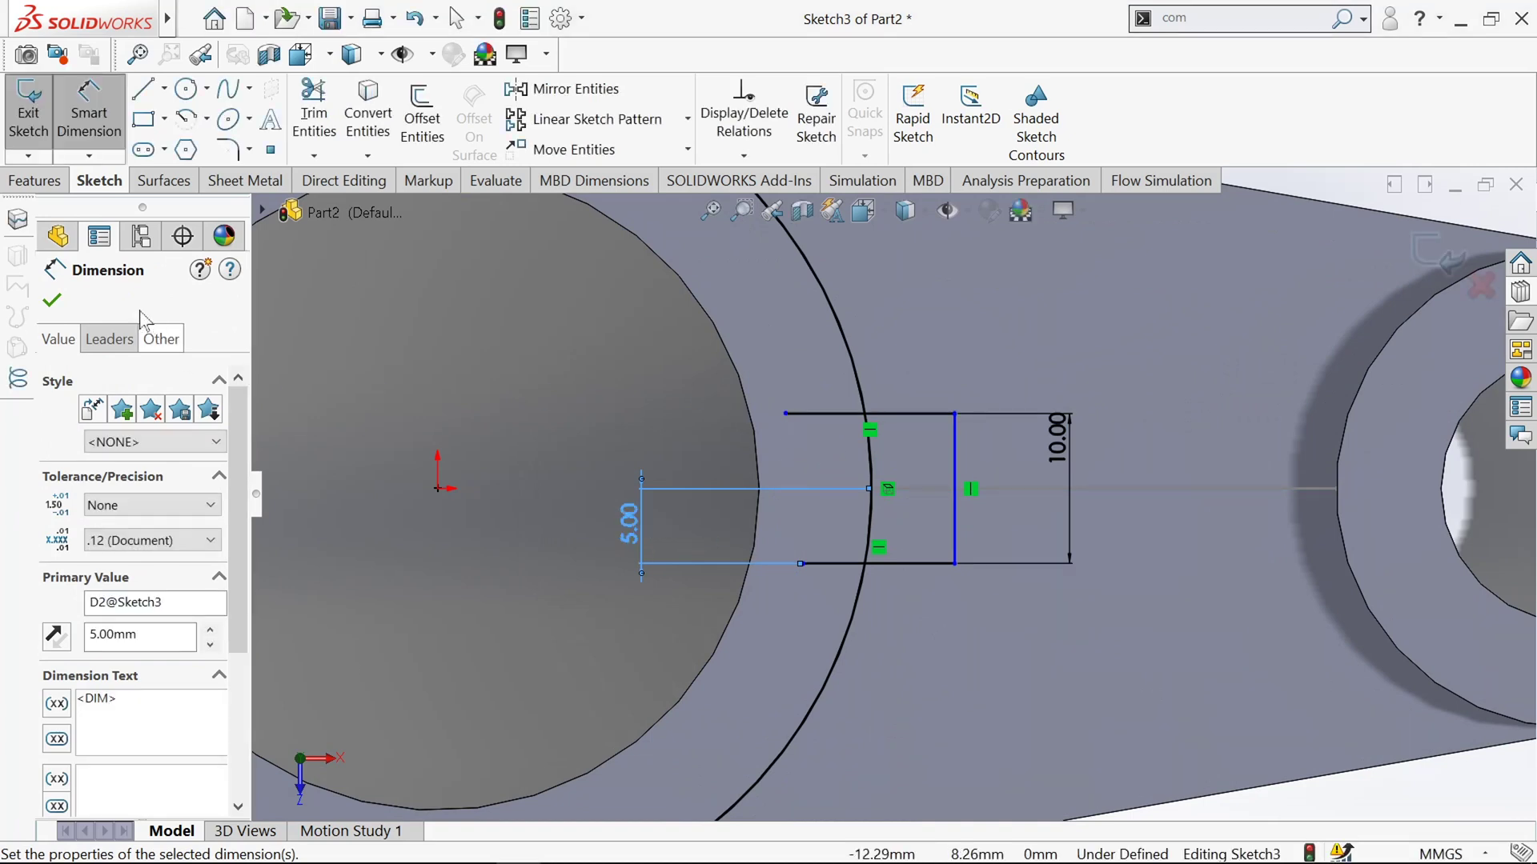
Step: Trim away the box lines and the rest of the circle, keeping only the short arc between them, and exit the sketch
left_click(314, 116)
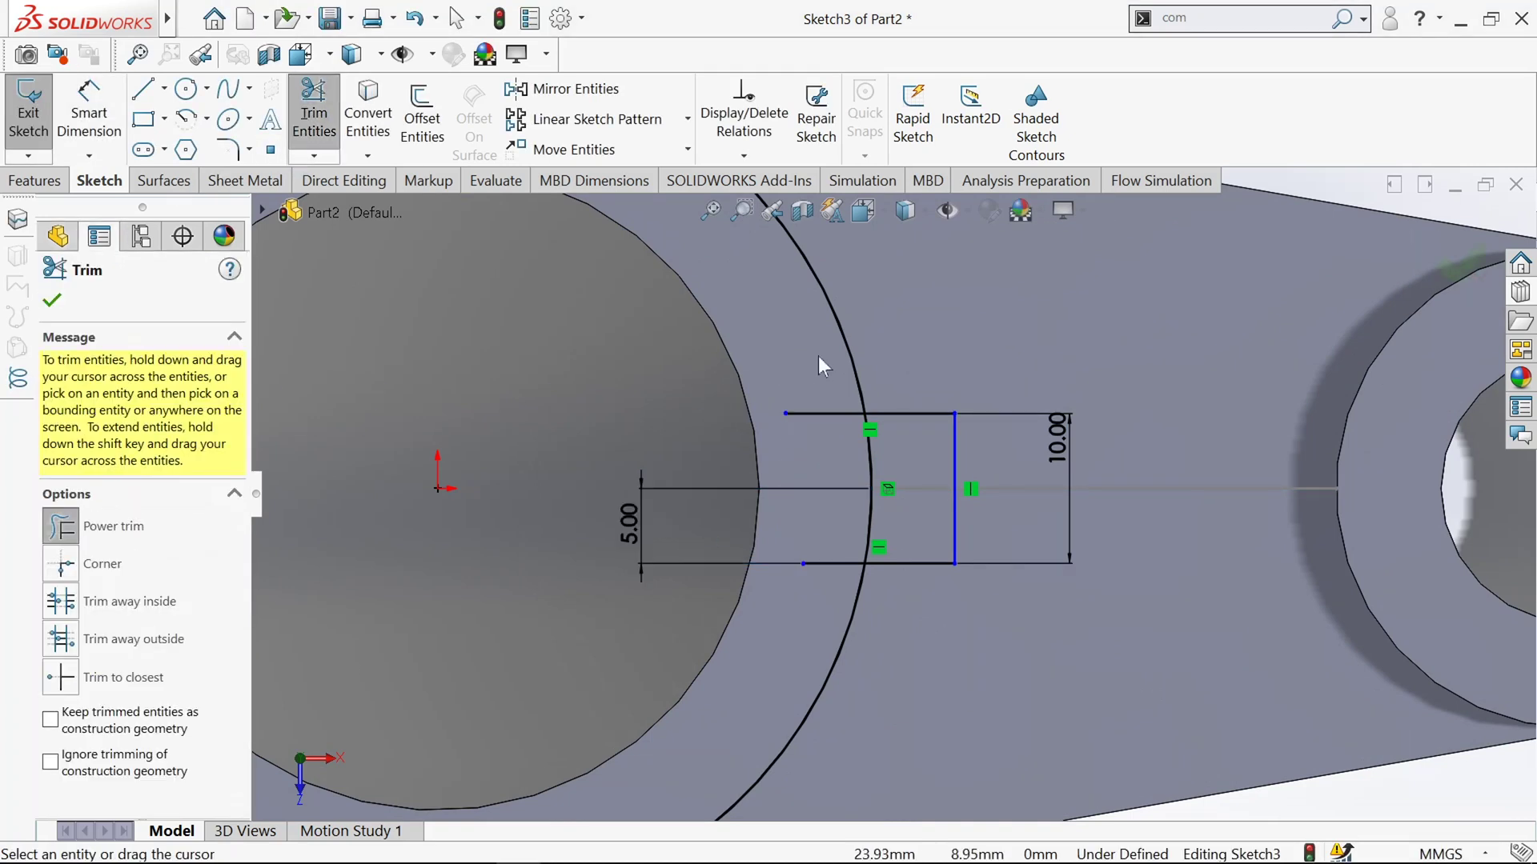
mouse_move(967, 474)
left_mouse_down()
mouse_move(913, 570)
mouse_move(826, 605)
mouse_move(822, 412)
left_mouse_up()
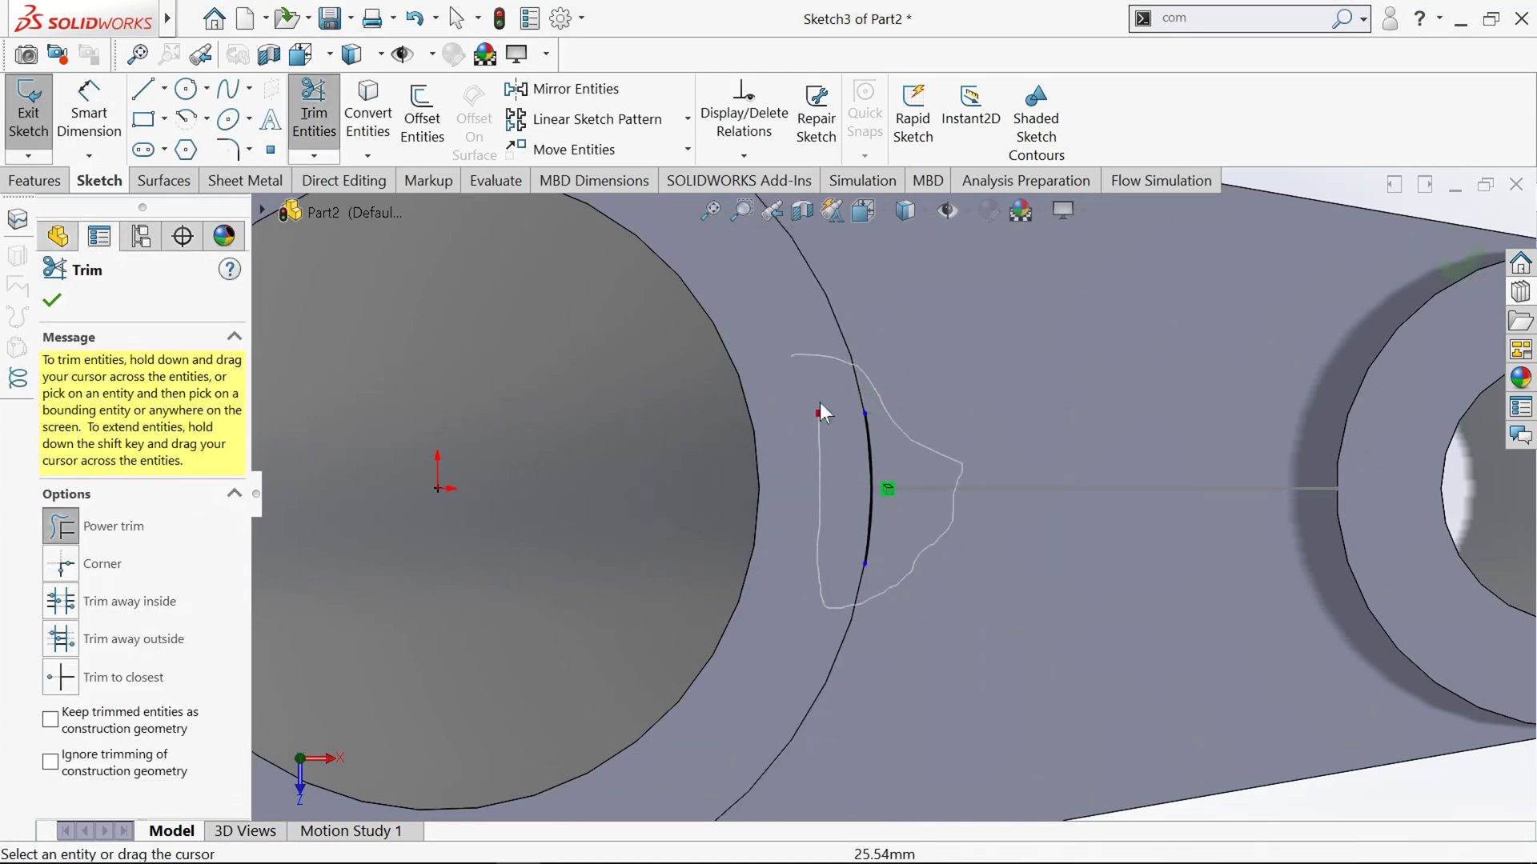
scroll(898, 517, "up", 2)
left_click(51, 299)
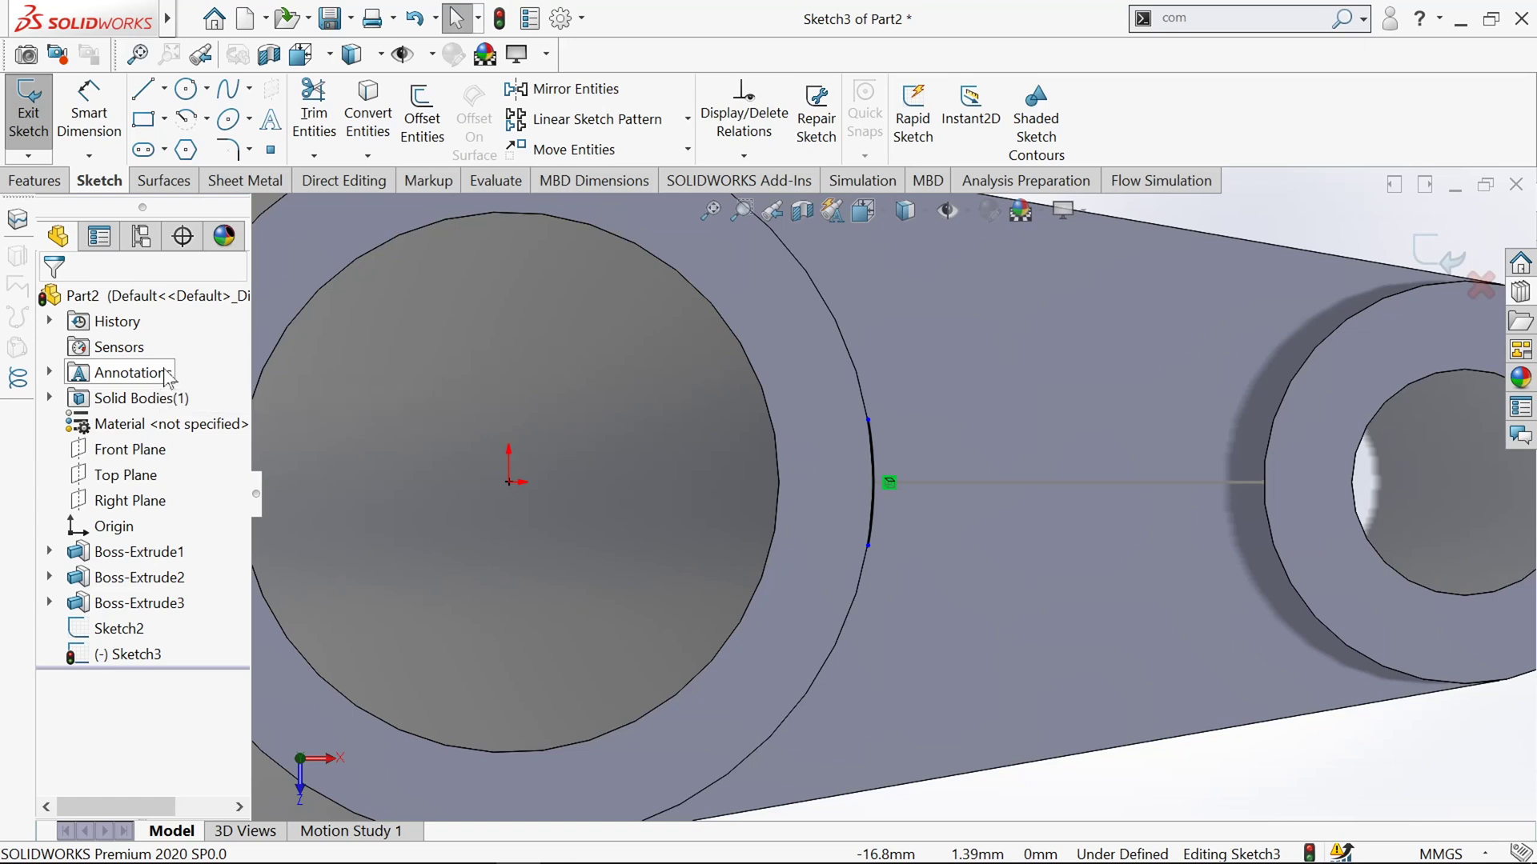
left_click(28, 112)
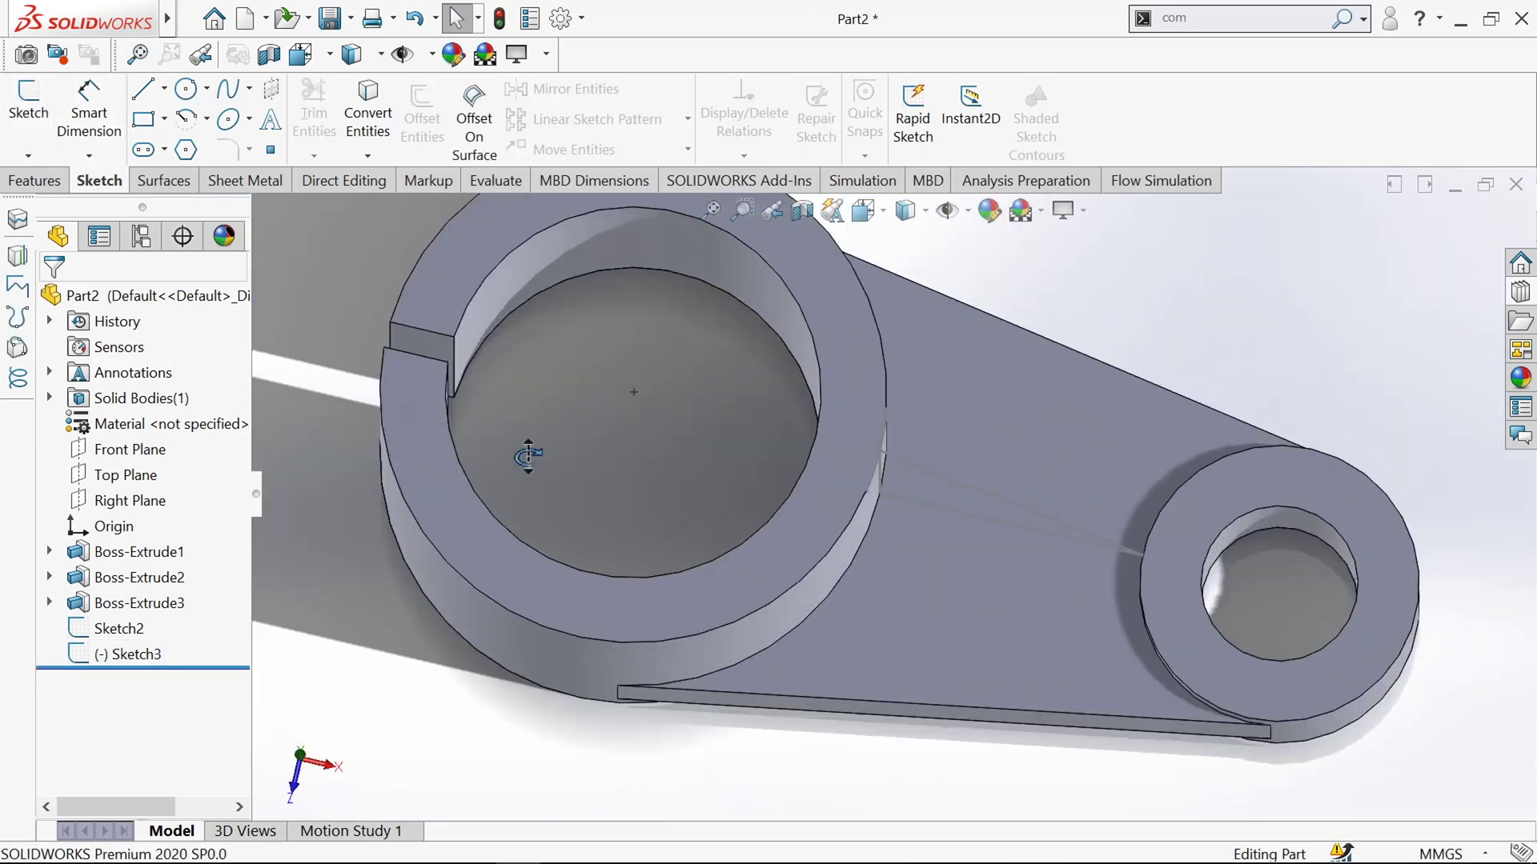
Step: Start a sketch on the web's top face
scroll(673, 436, "down", 2)
left_click(981, 608)
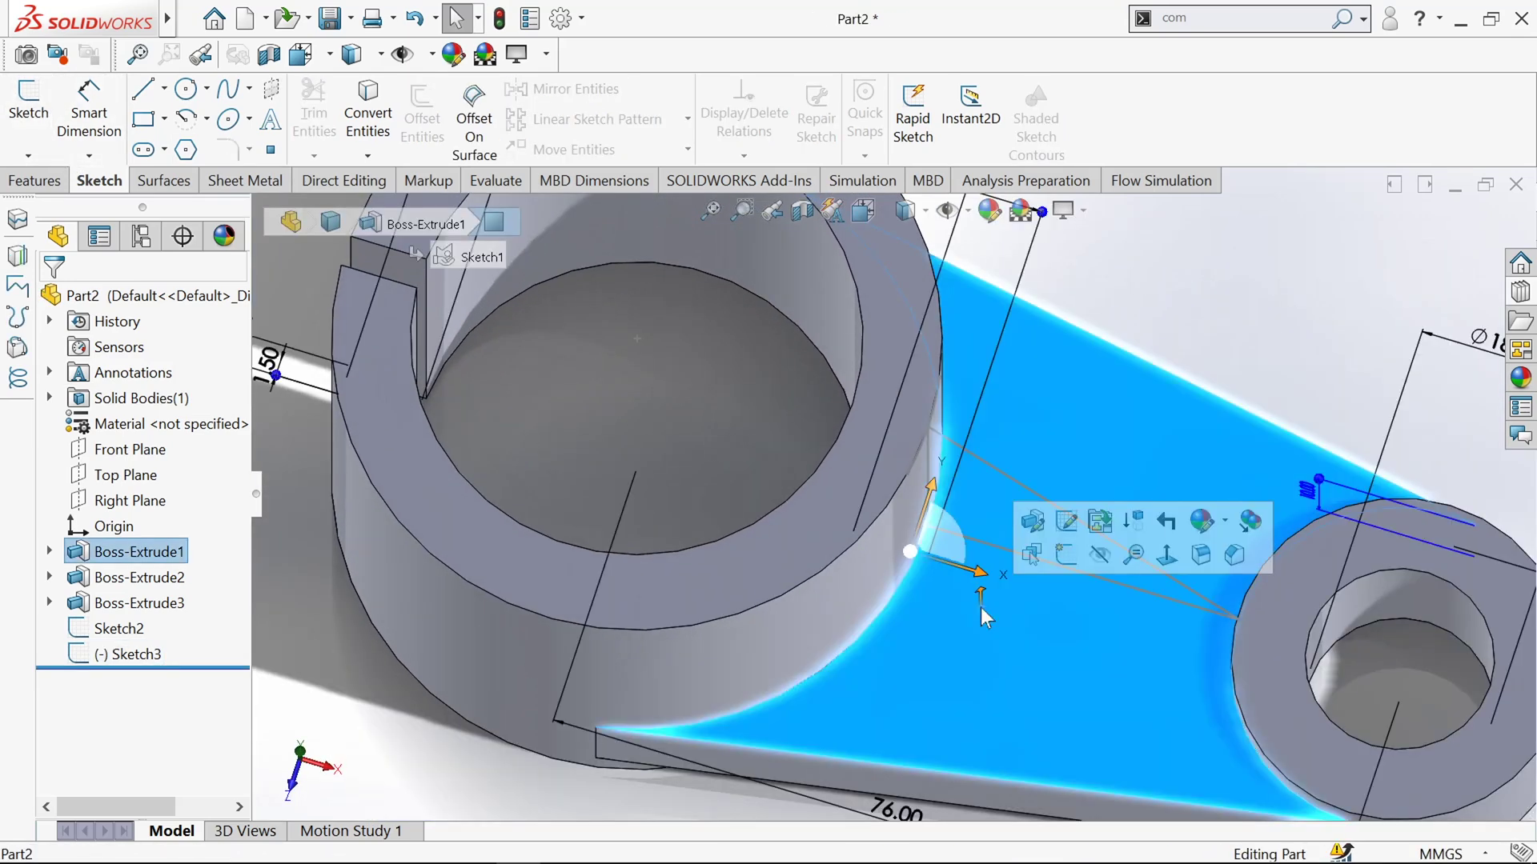
left_click(1064, 557)
scroll(889, 560, "up", 2)
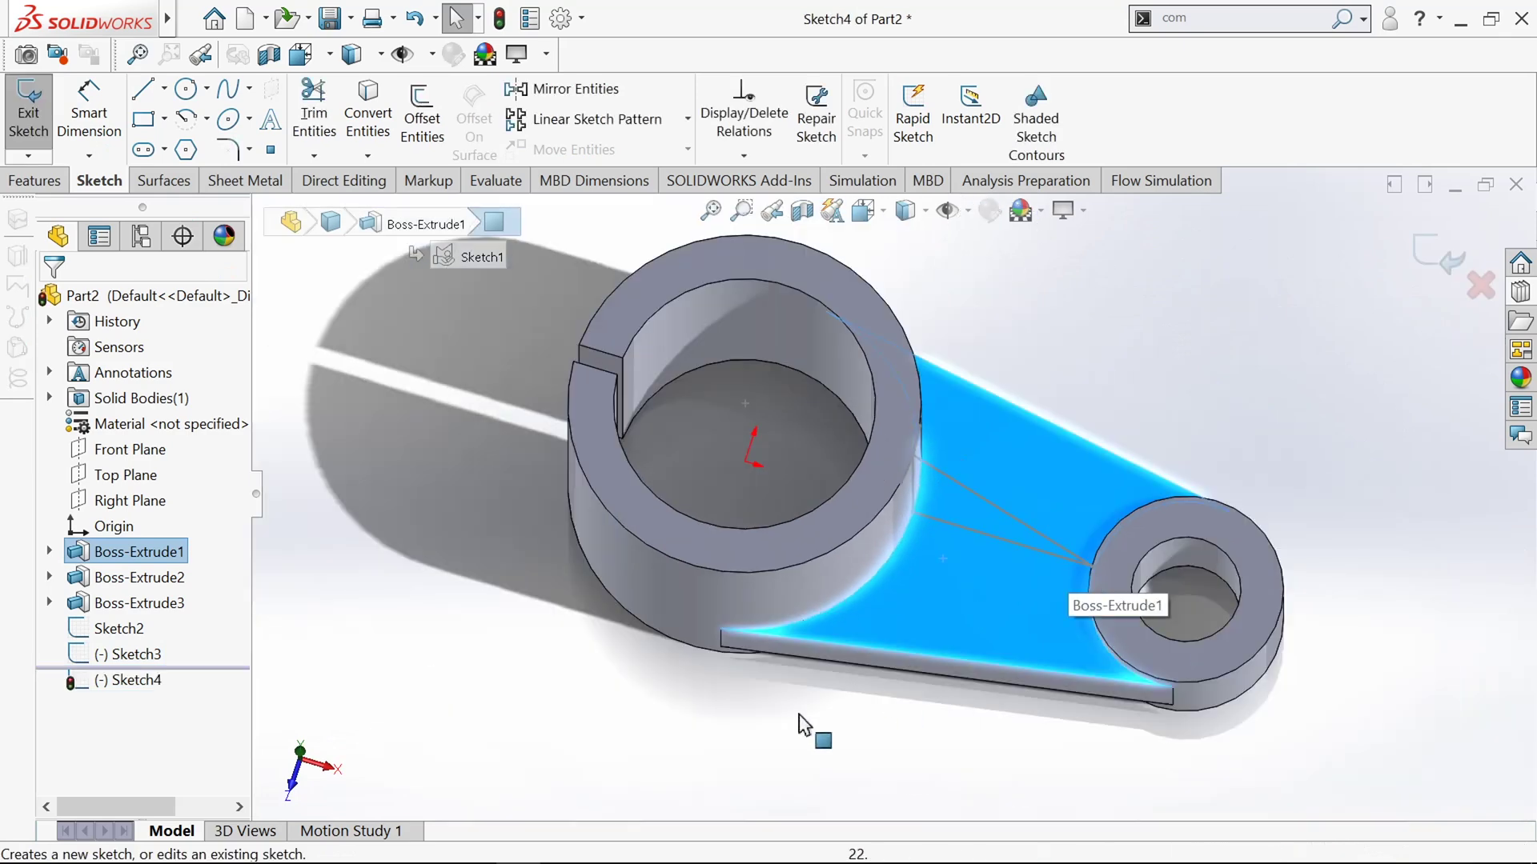
left_click(367, 120)
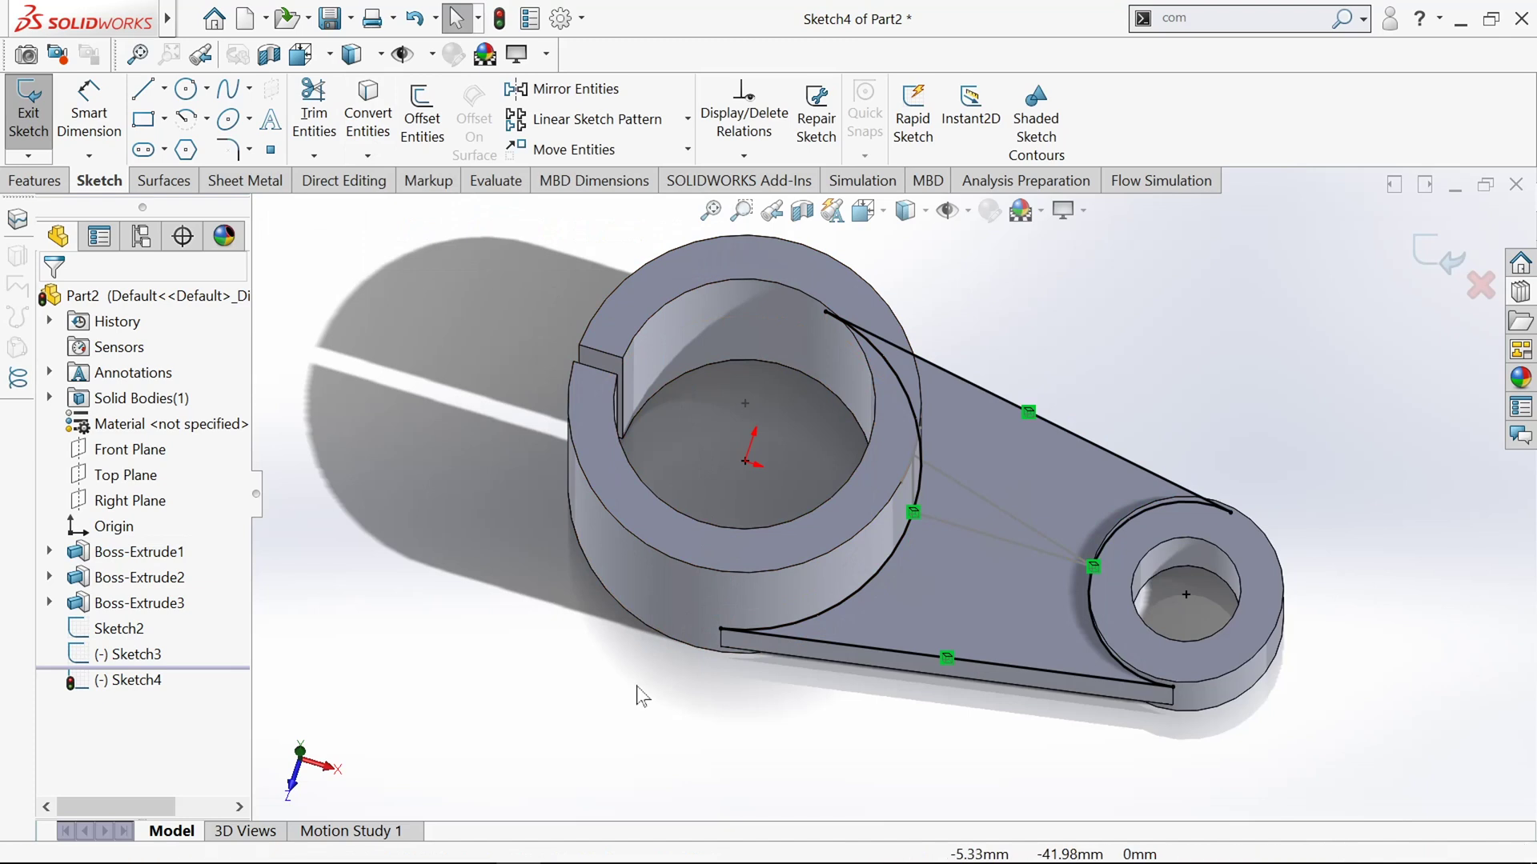
key("ctrl+z")
left_click(1024, 333)
scroll(1024, 333, "down", 1)
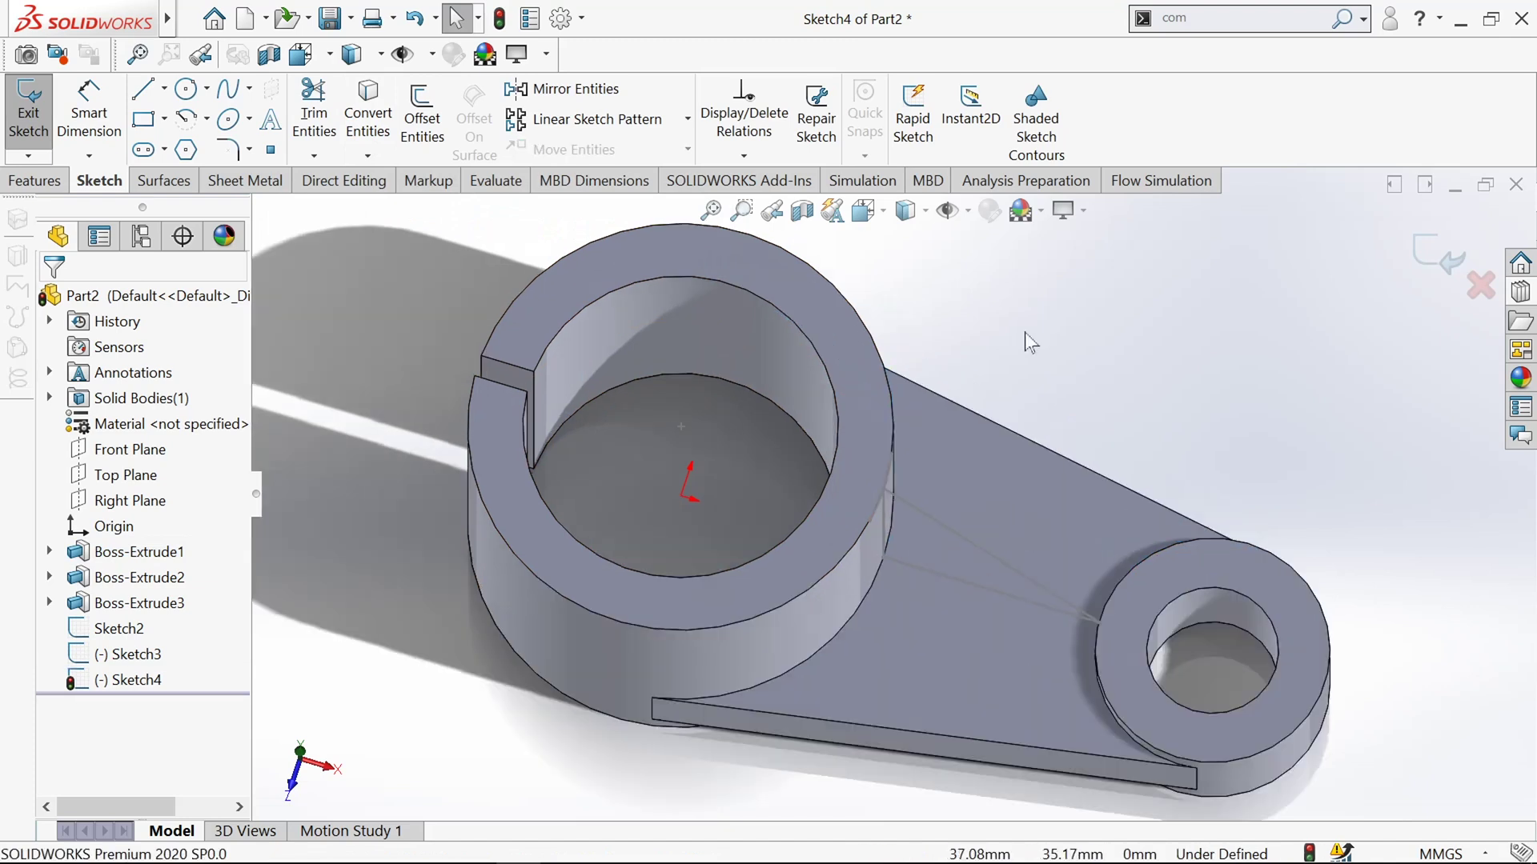
Step: Convert the short arc from the large boss's top-face sketch into the web-face sketch
left_click(383, 120)
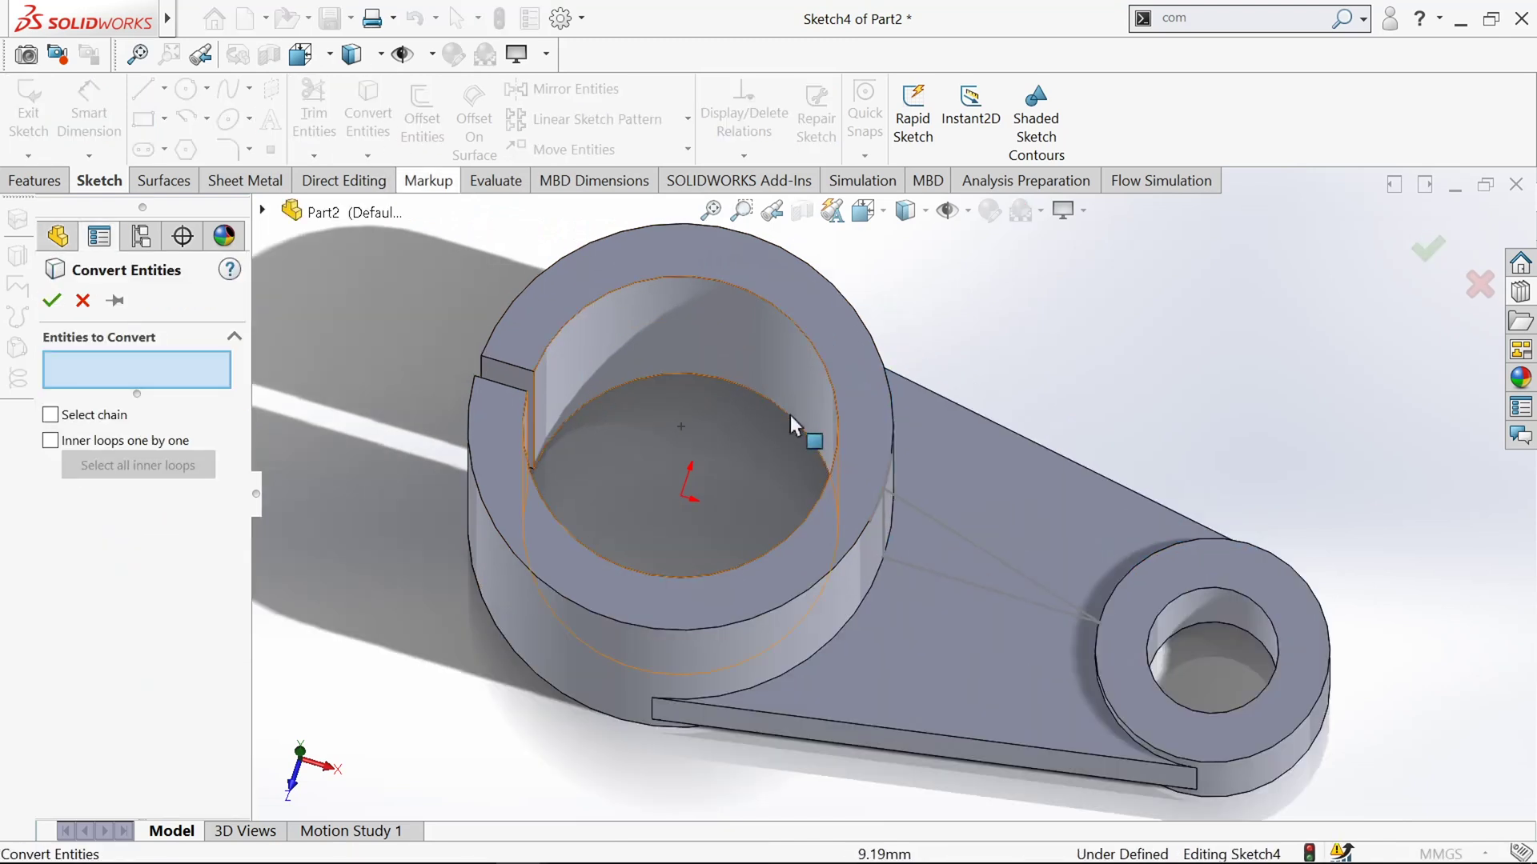
left_click(876, 513)
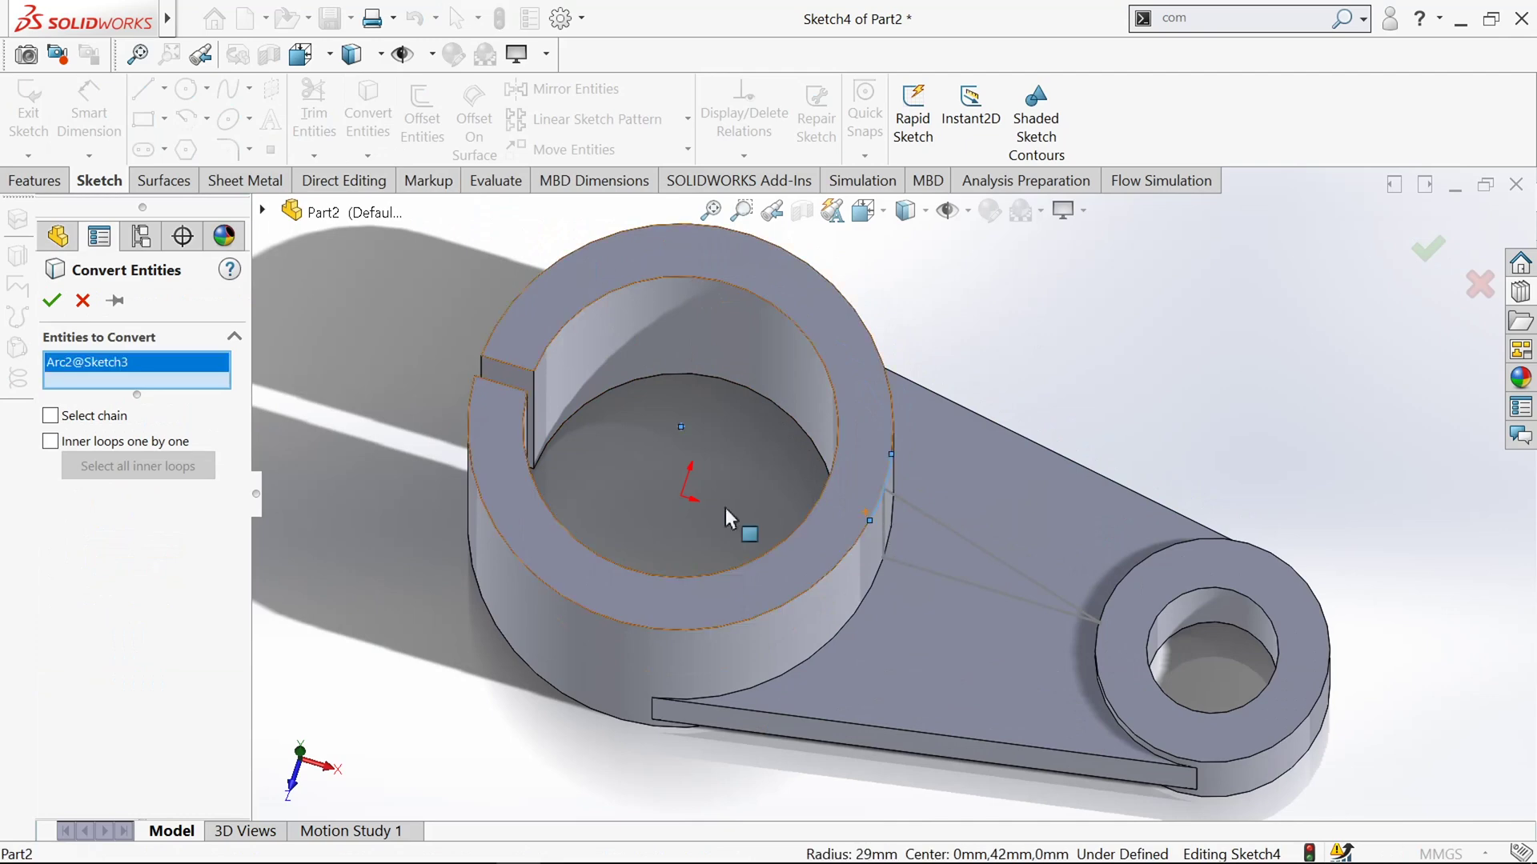
left_click(52, 300)
scroll(904, 568, "down", 4)
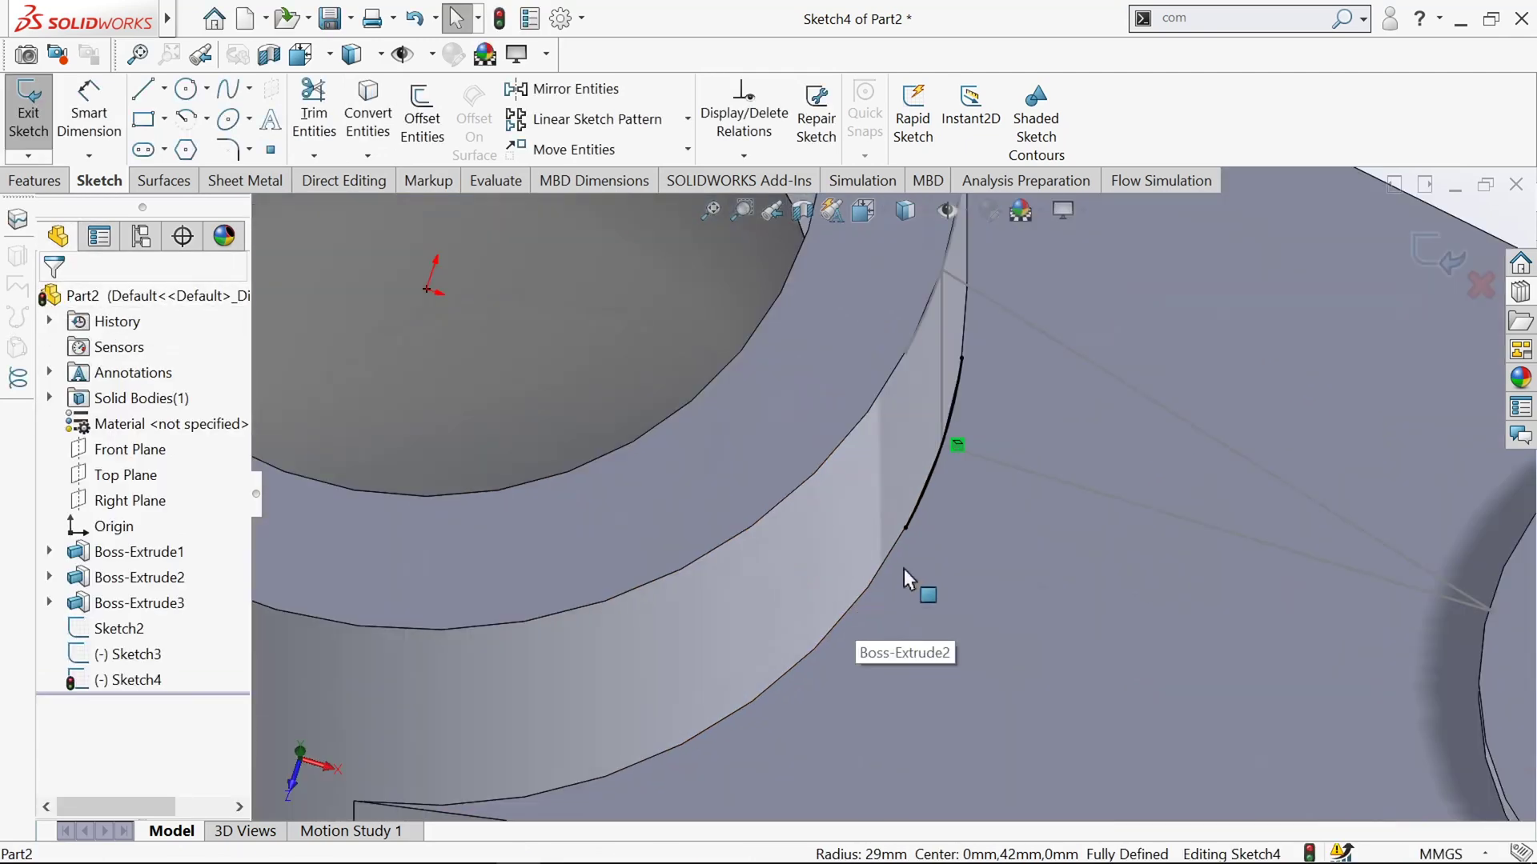
scroll(904, 568, "up", 6)
scroll(1011, 555, "down", 3)
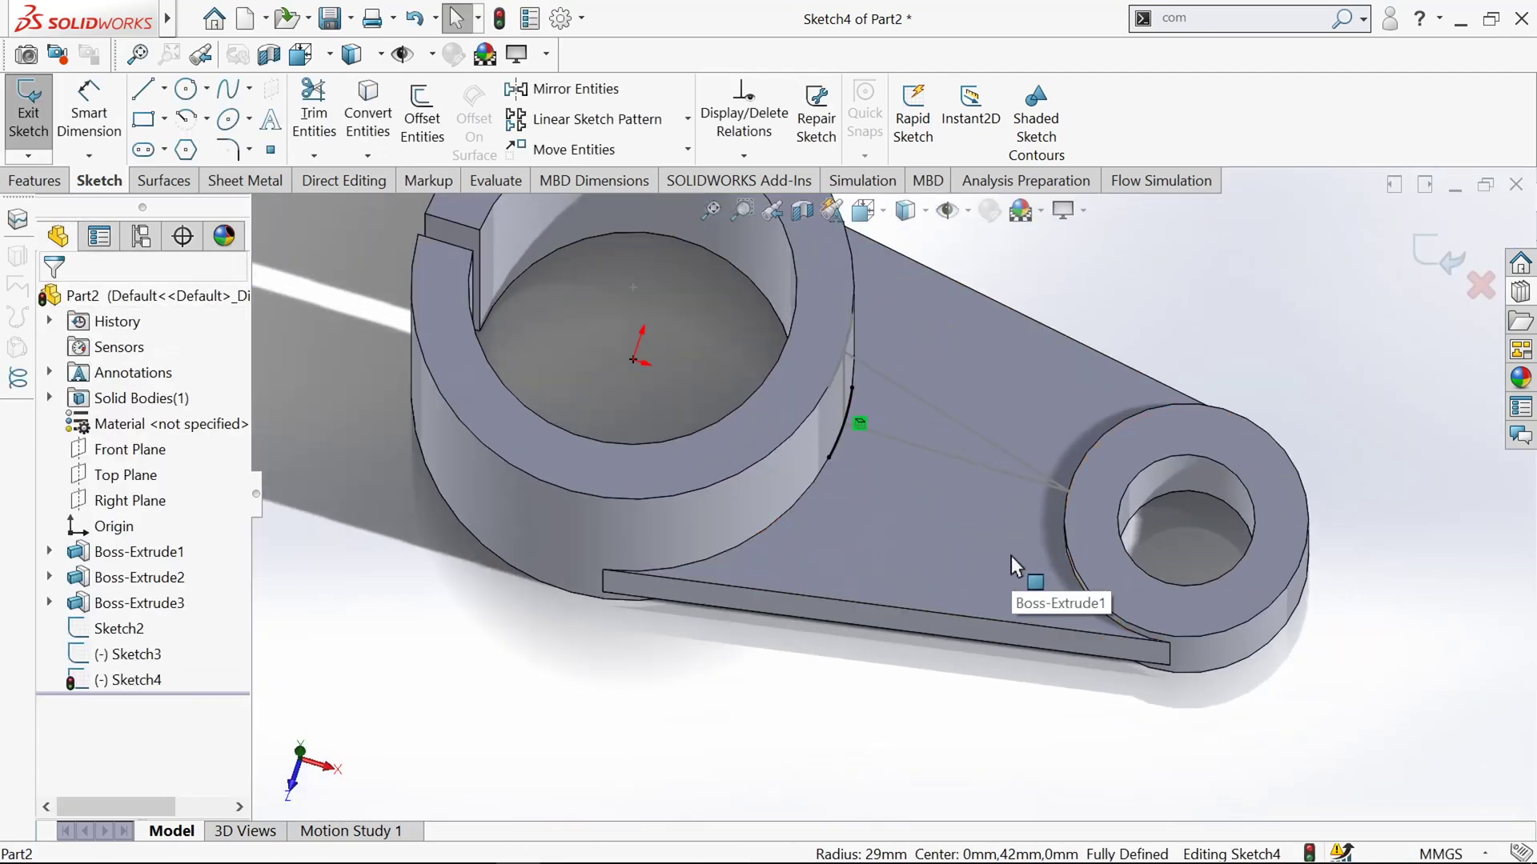
Step: Convert the small boss's arc edge on the web's top face into the current sketch
key("space")
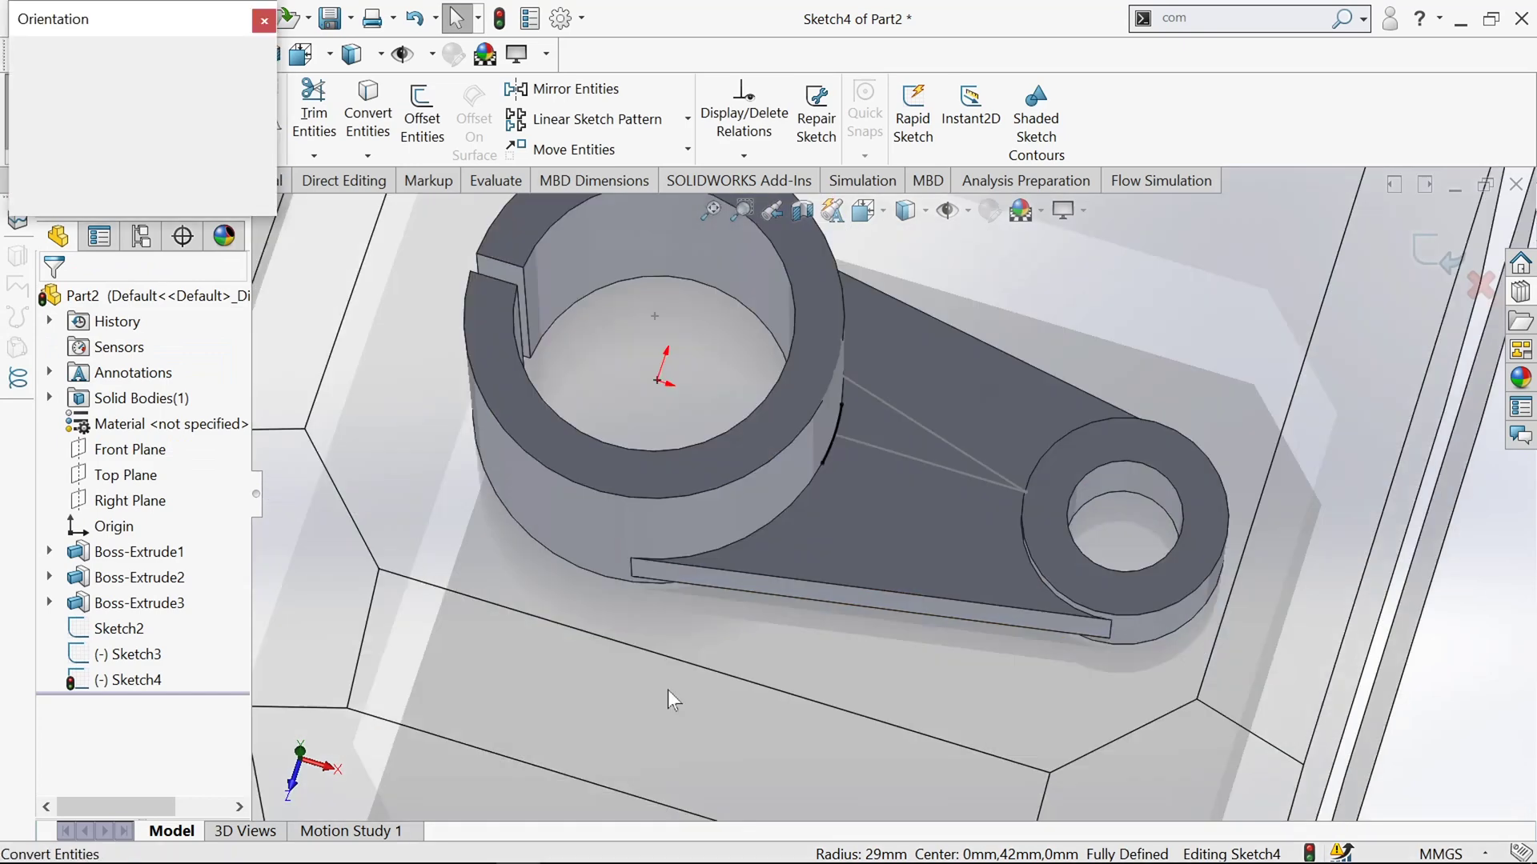
left_click(705, 582)
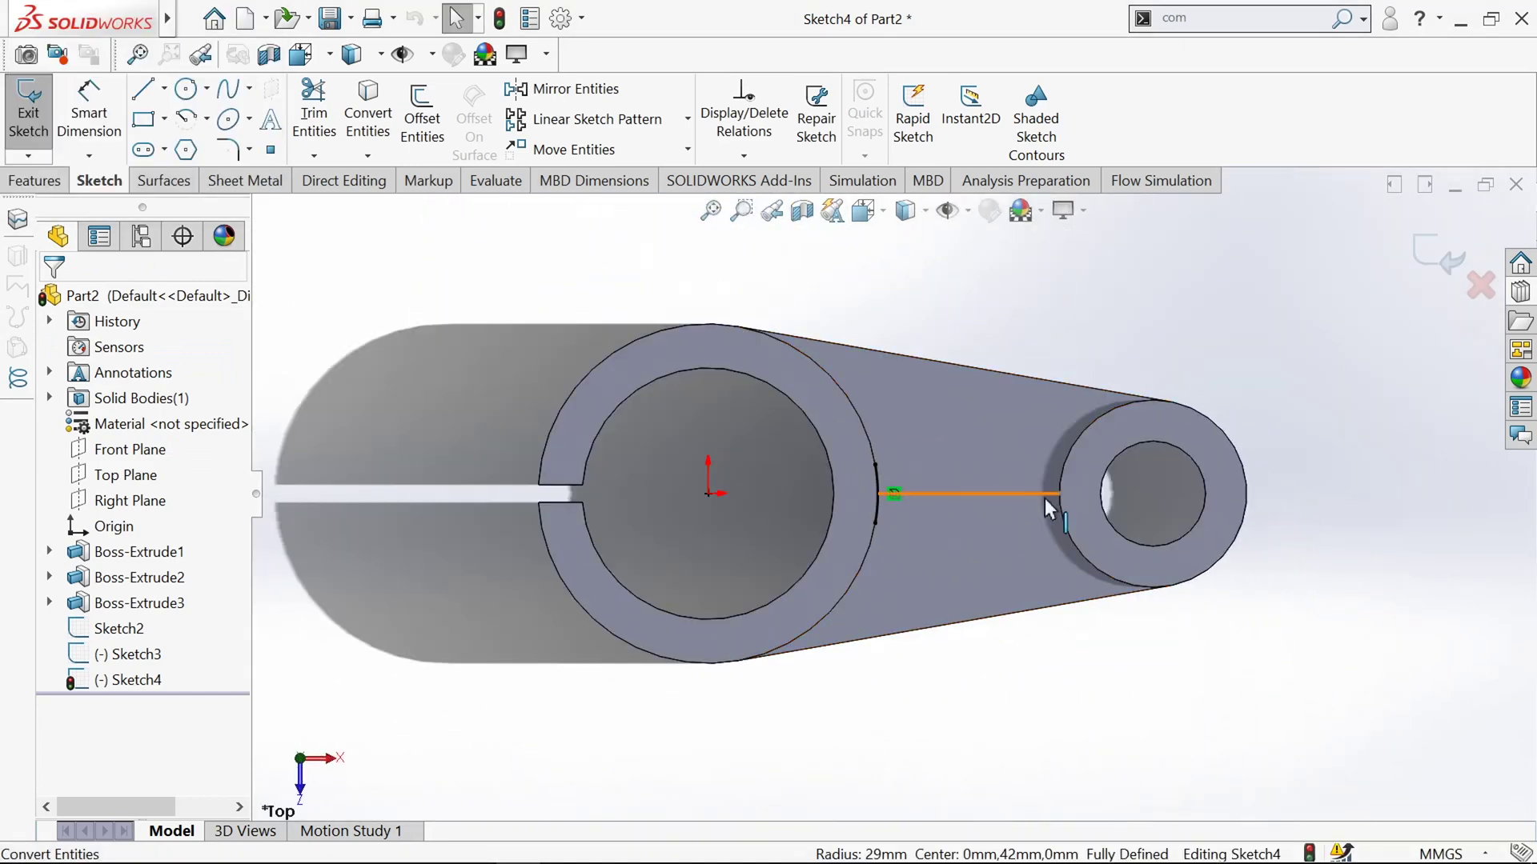
scroll(1045, 498, "down", 3)
left_click(368, 112)
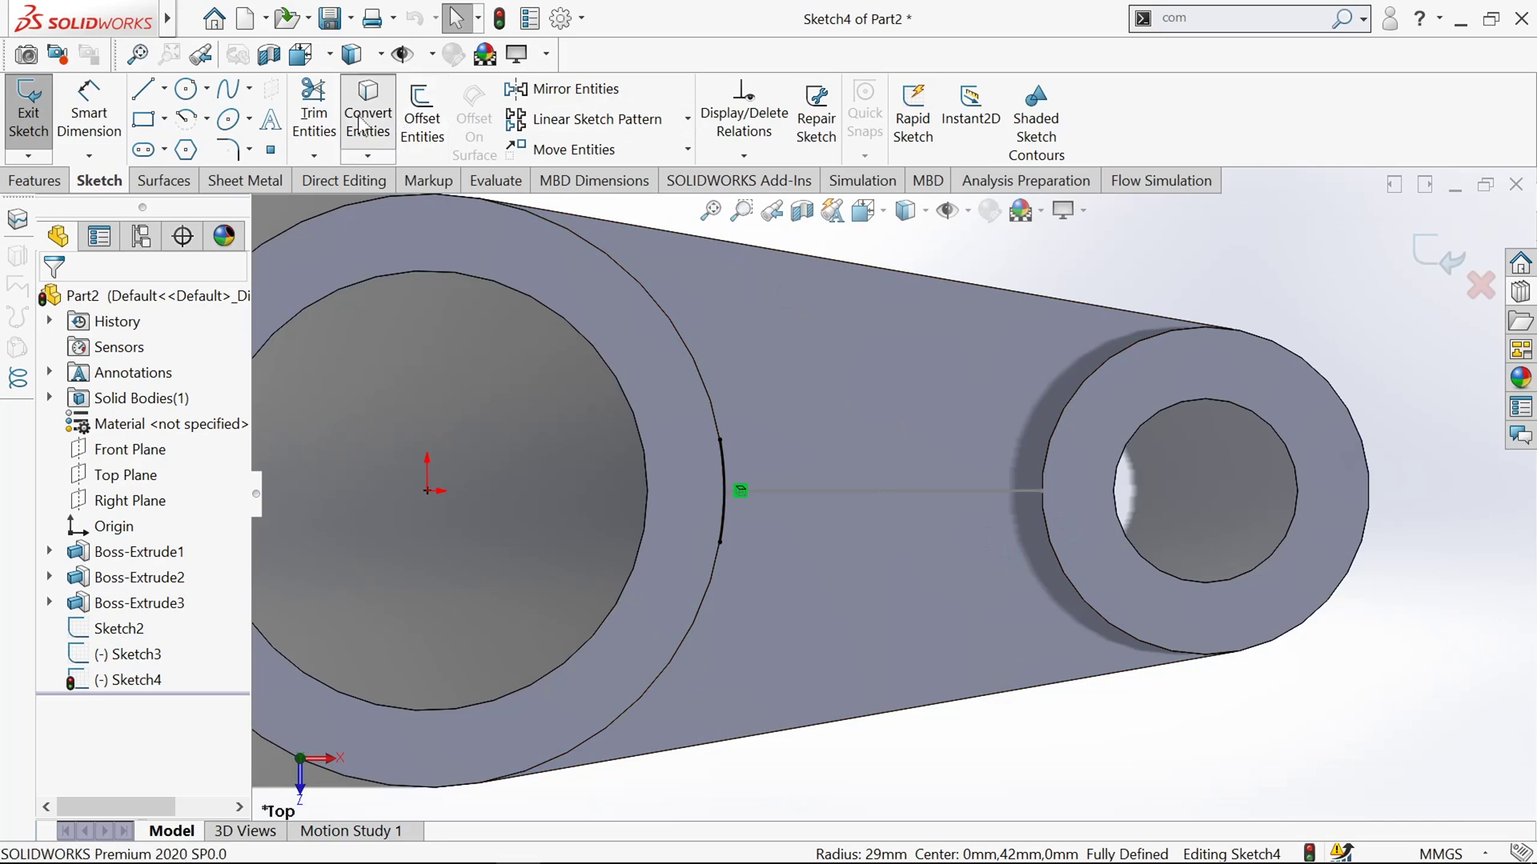
left_click(1061, 425)
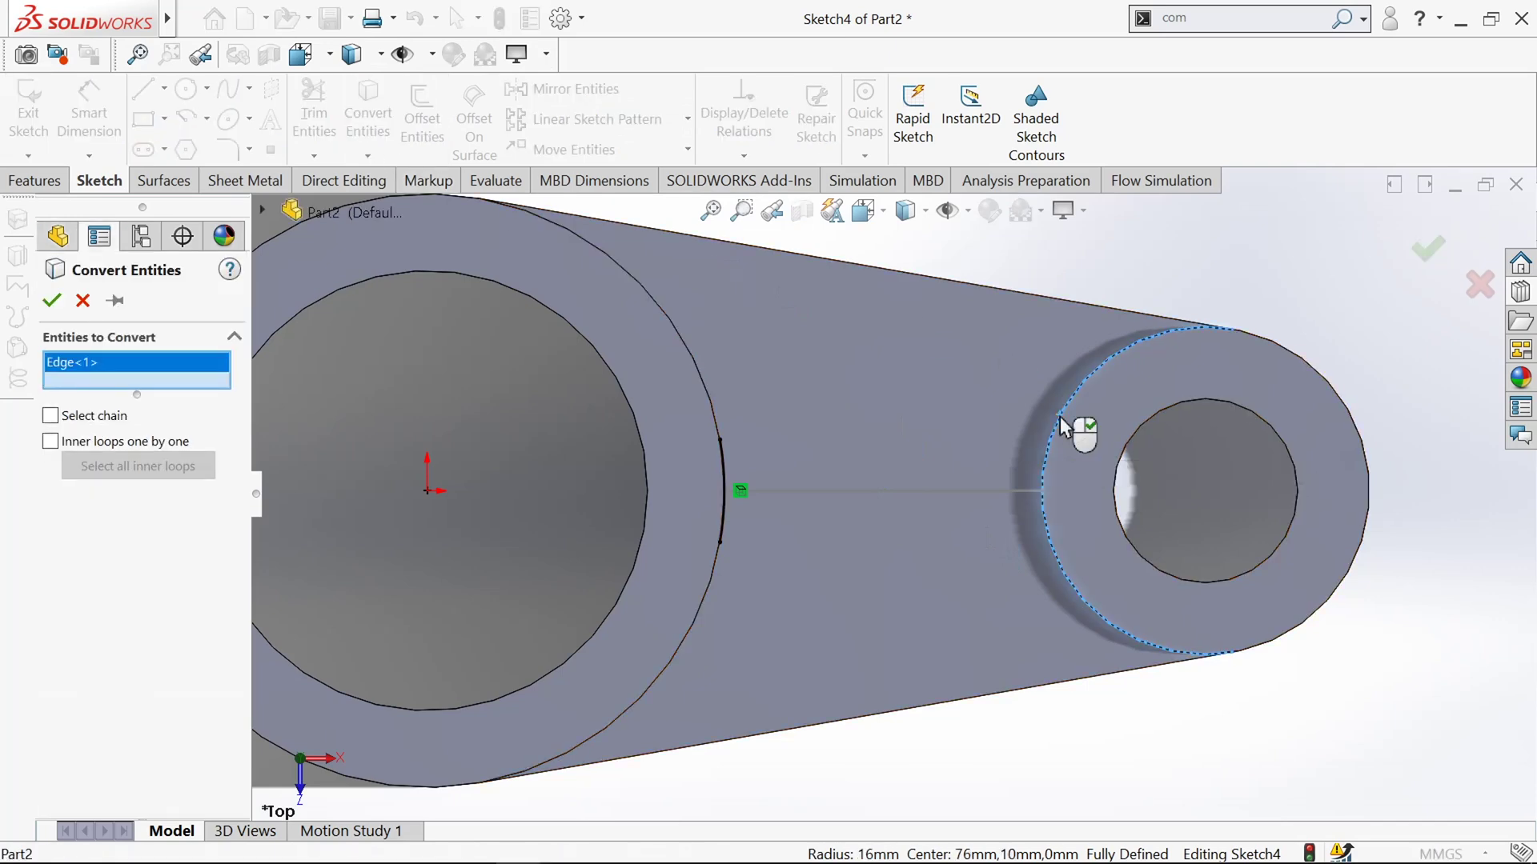
left_click(53, 301)
Step: Sketch an open three-sided box of lines across the small boss's arc, about 10 mm tall, level with the large boss's short arc
left_click(144, 90)
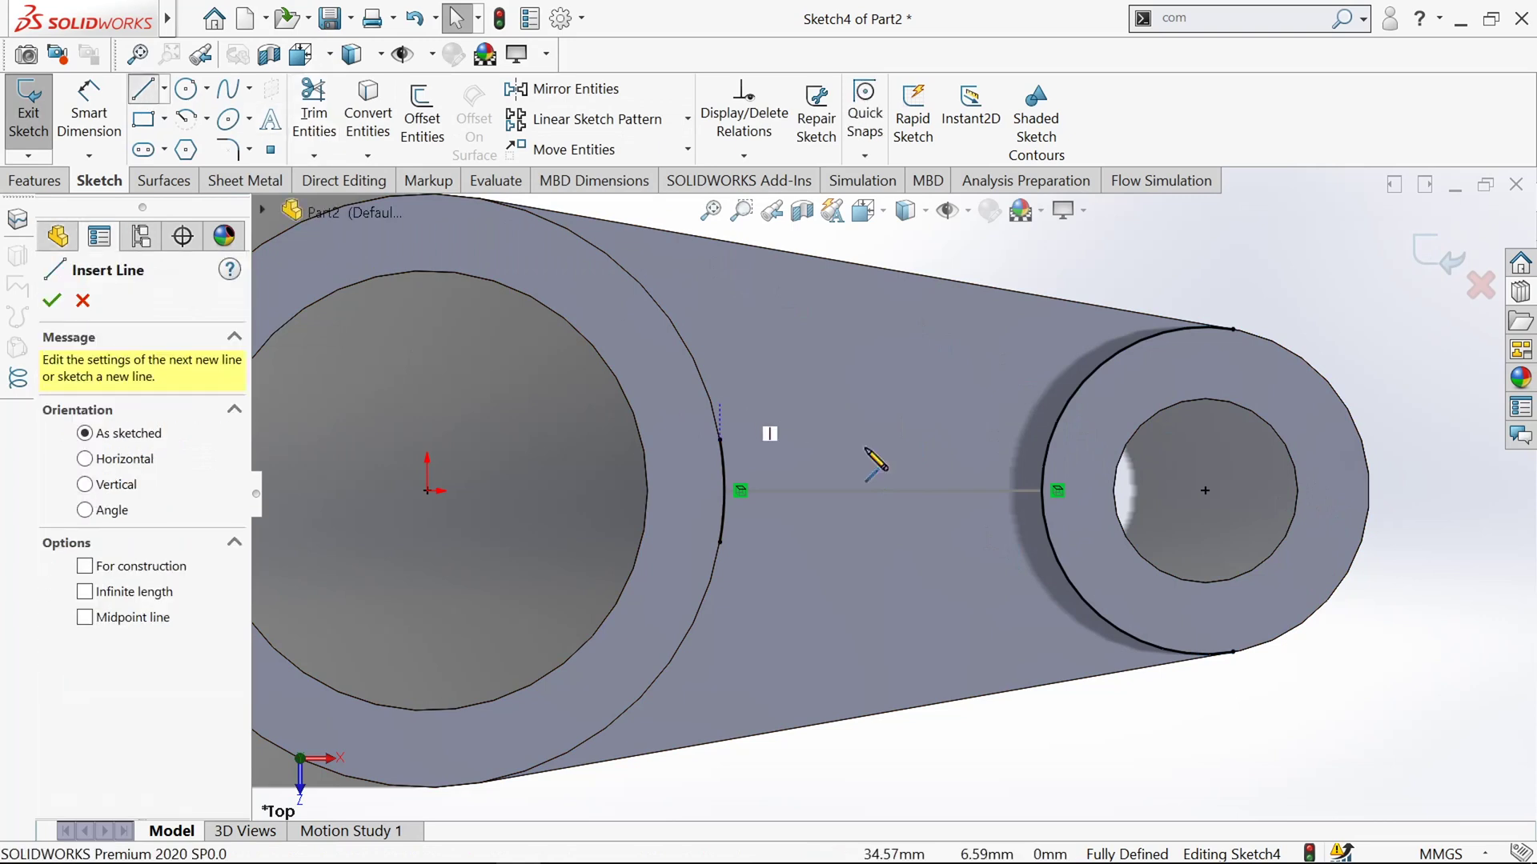
left_click(1129, 441)
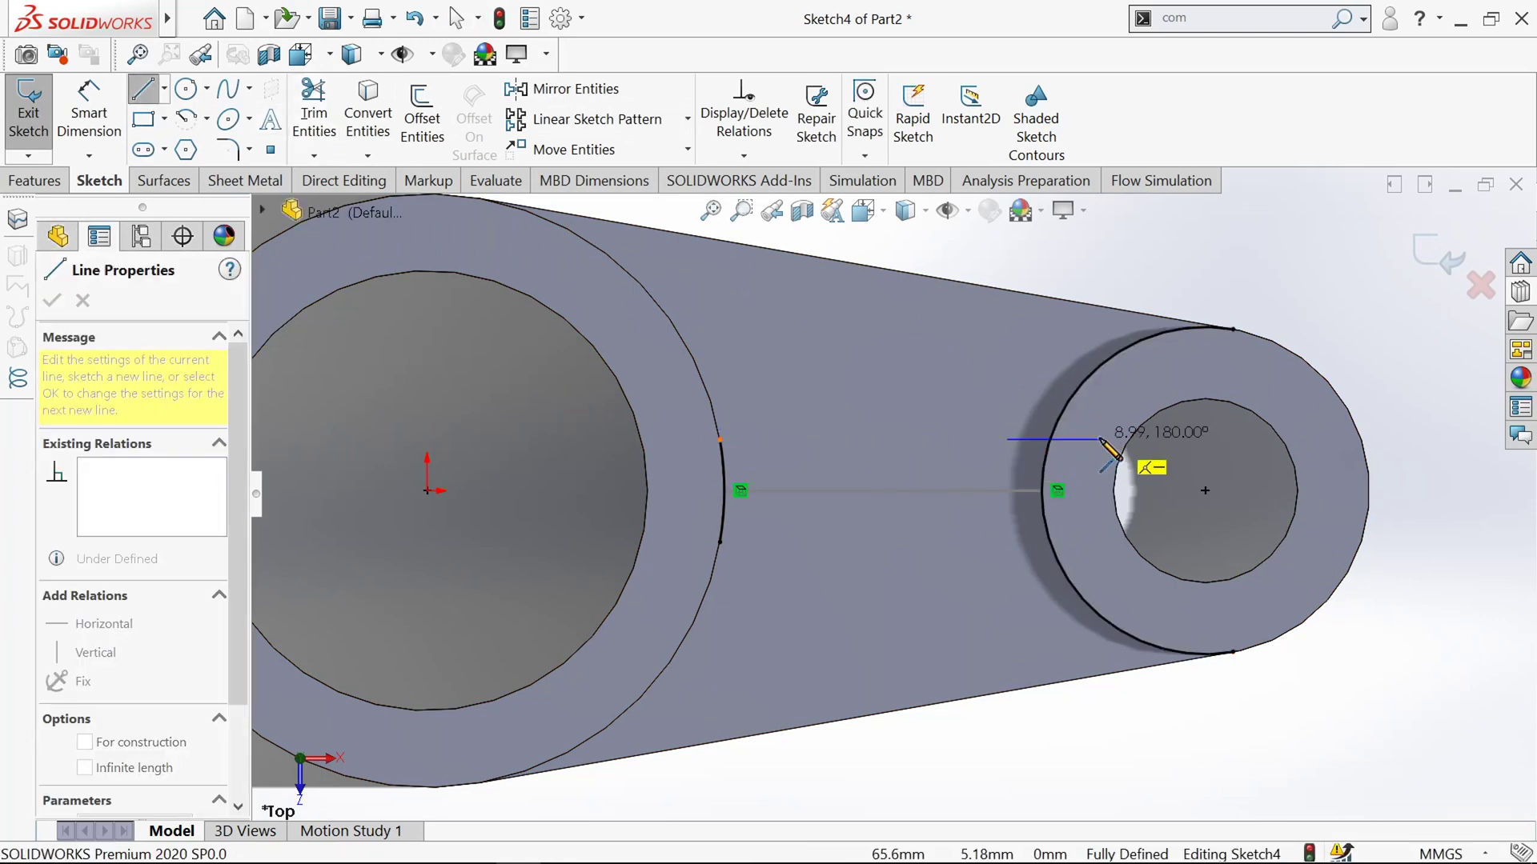
left_click(1100, 439)
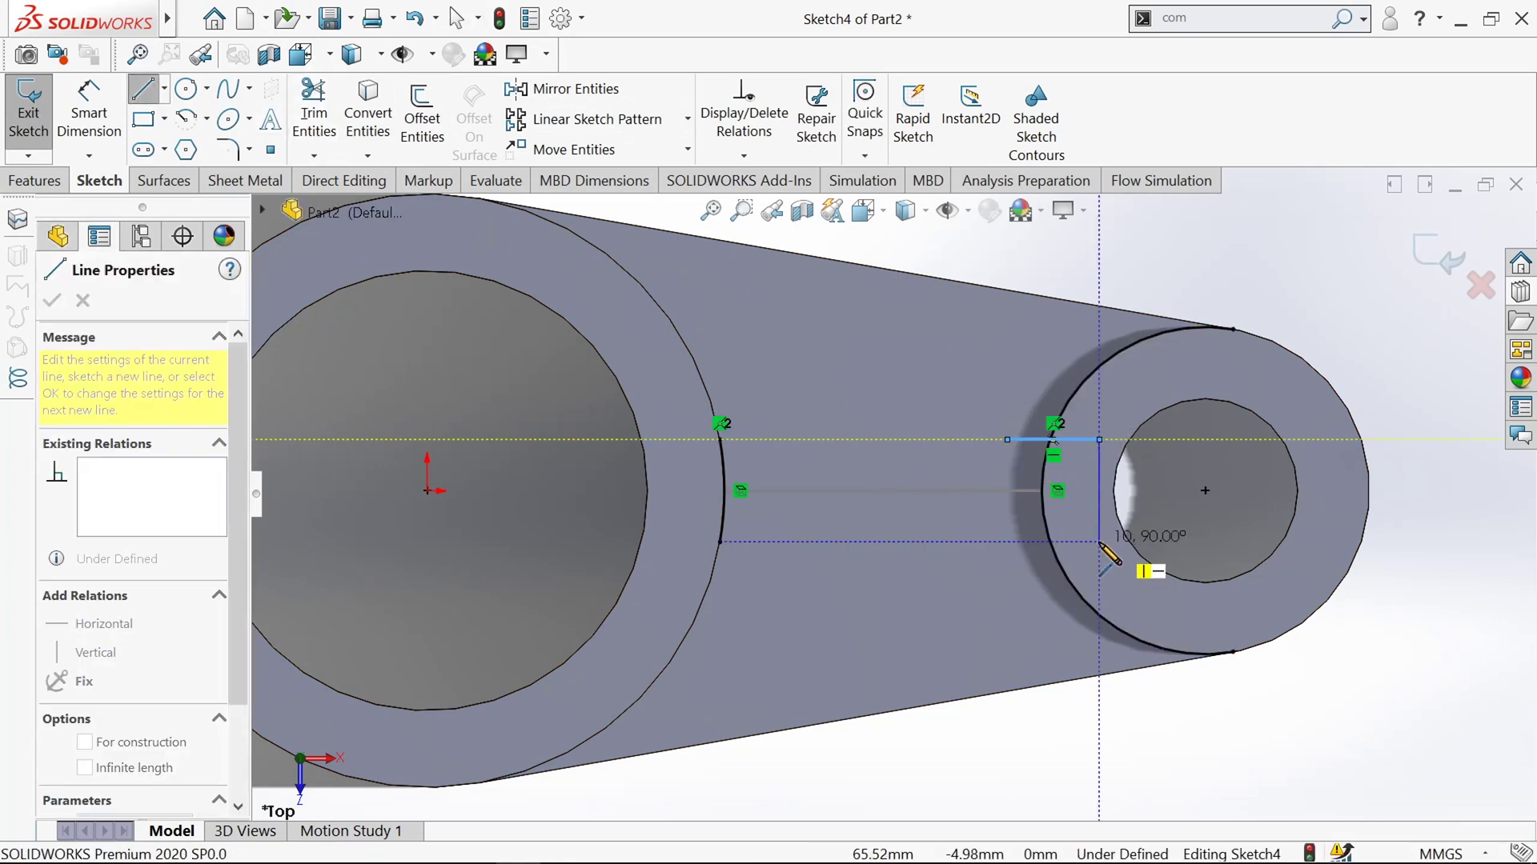
left_click(1099, 542)
left_click(992, 541)
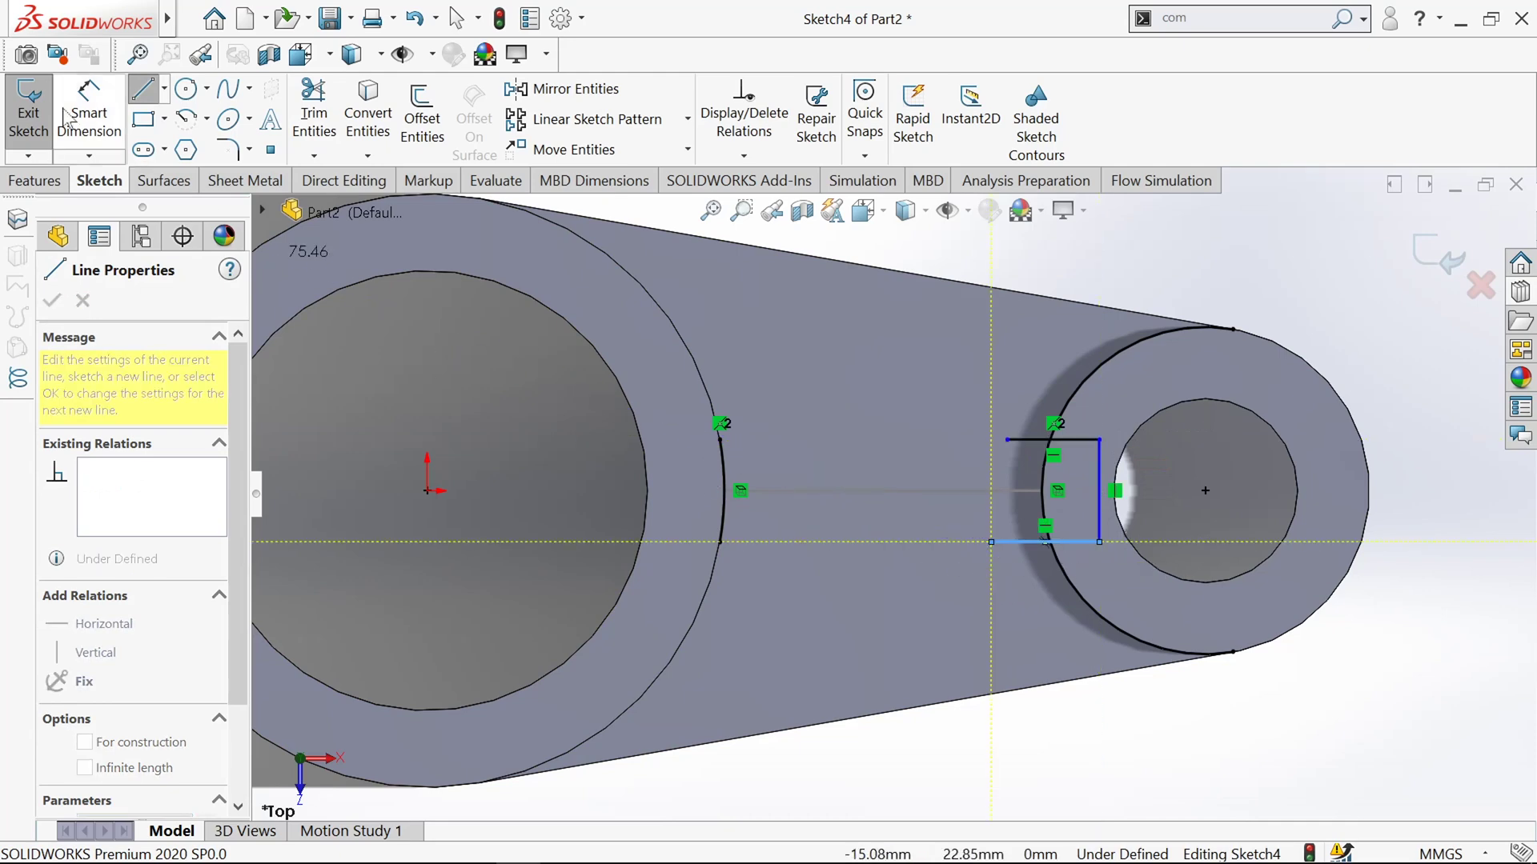
Step: Dimension the spacing between the box's two horizontal lines to 10 mm
left_click(89, 116)
left_click(1030, 440)
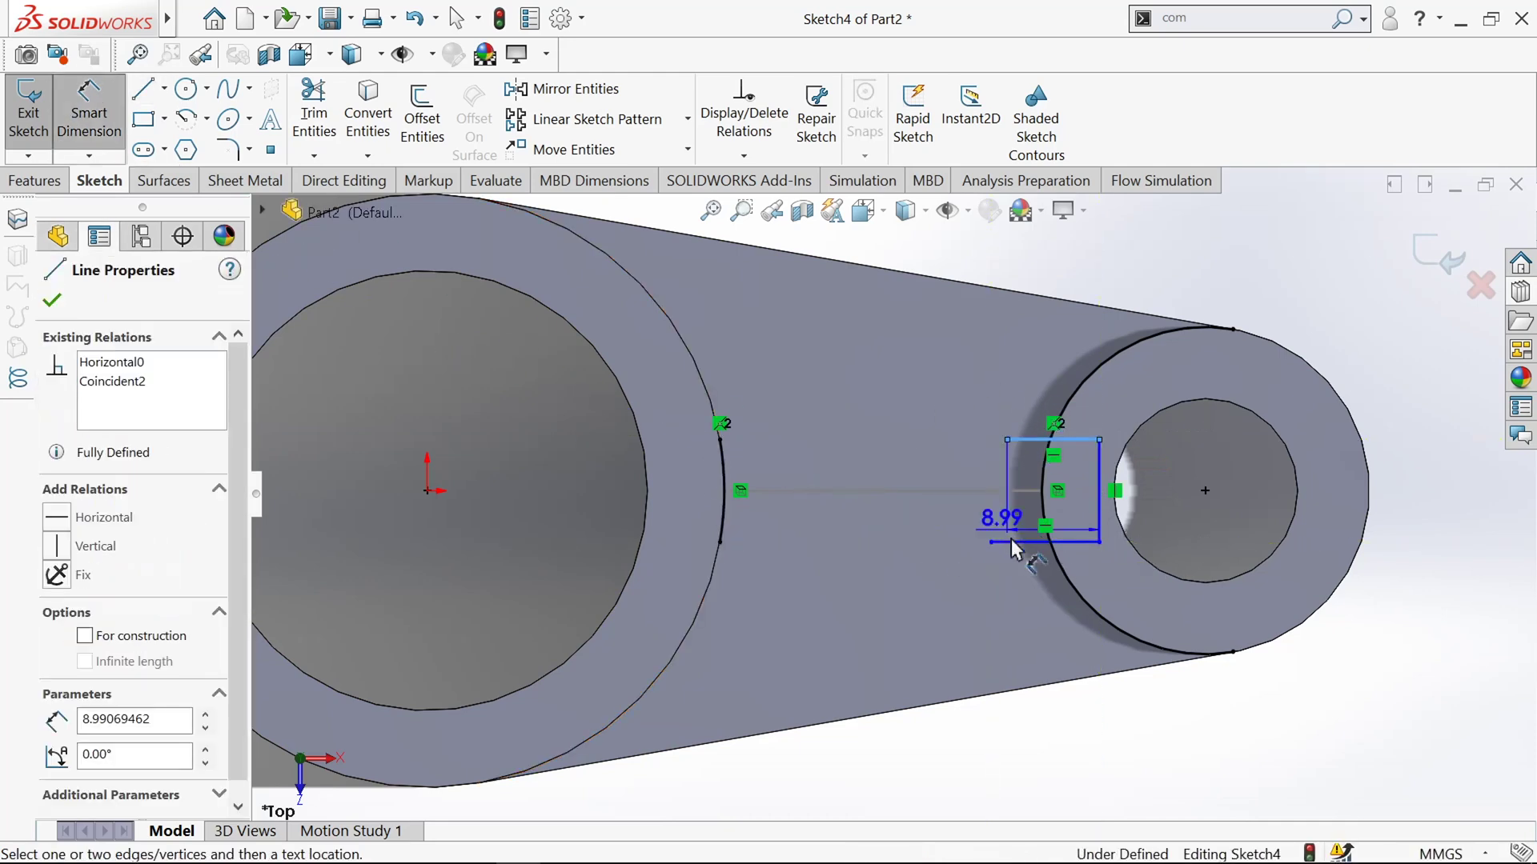
left_click(1011, 541)
left_click(959, 516)
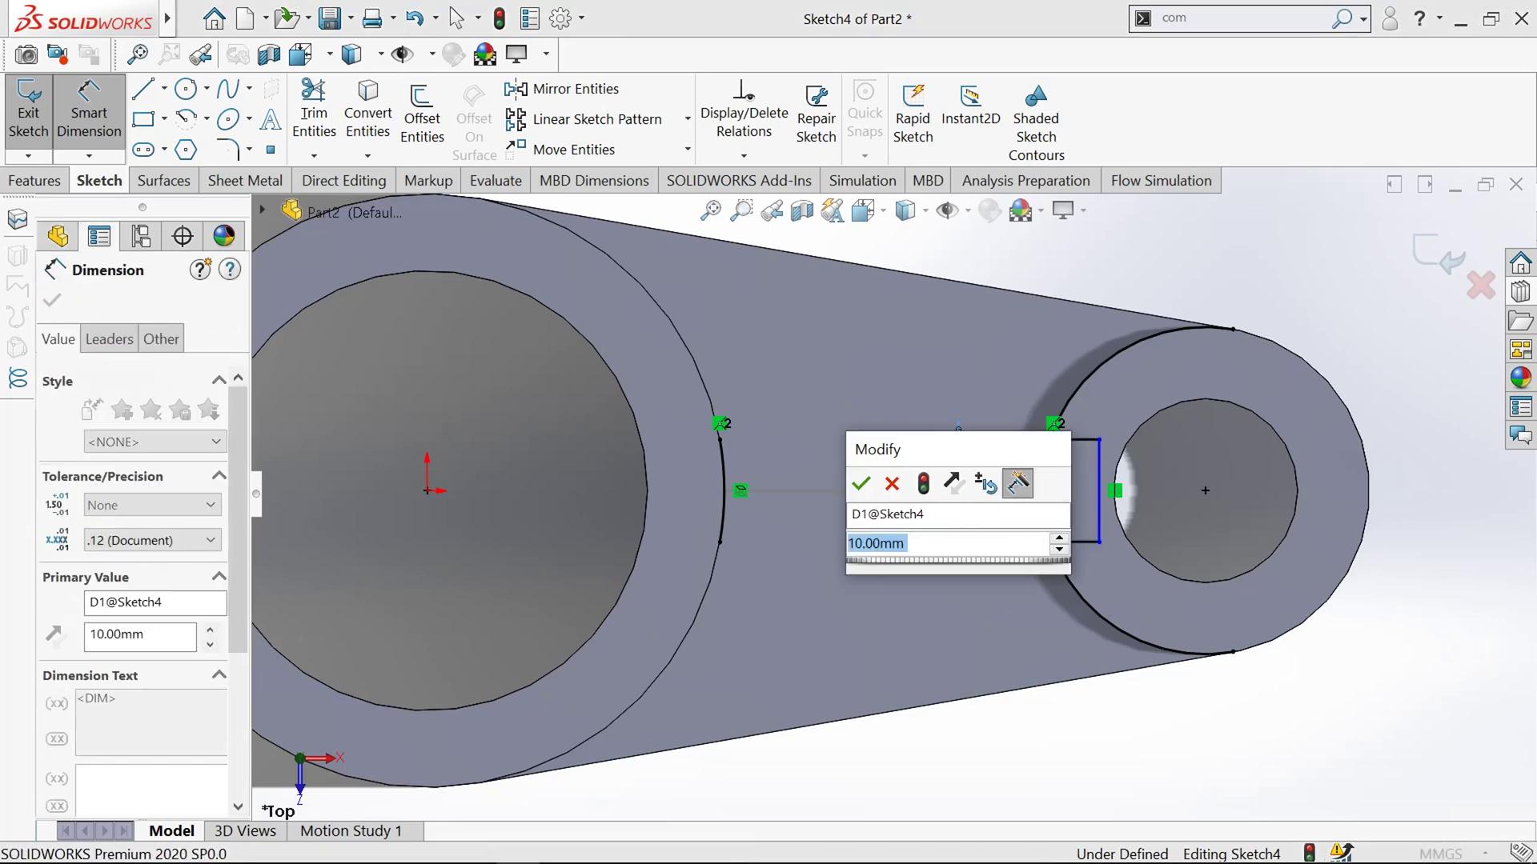
type("10")
key("Return")
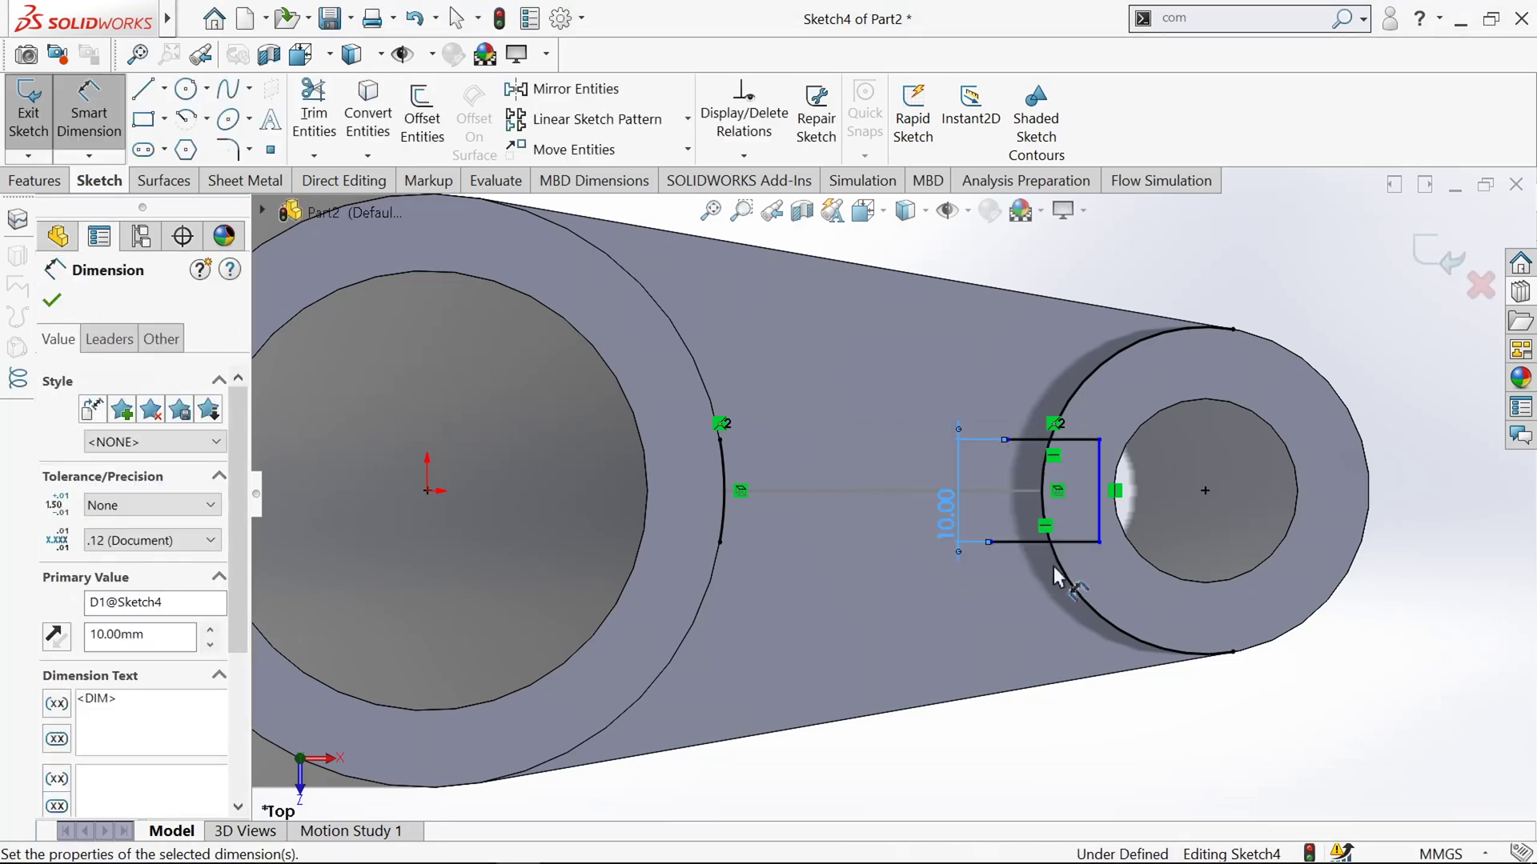
Step: Add a driven dimension between the box's lower horizontal line and the triangular profile's centre line
left_click(1015, 542)
left_click(1206, 489)
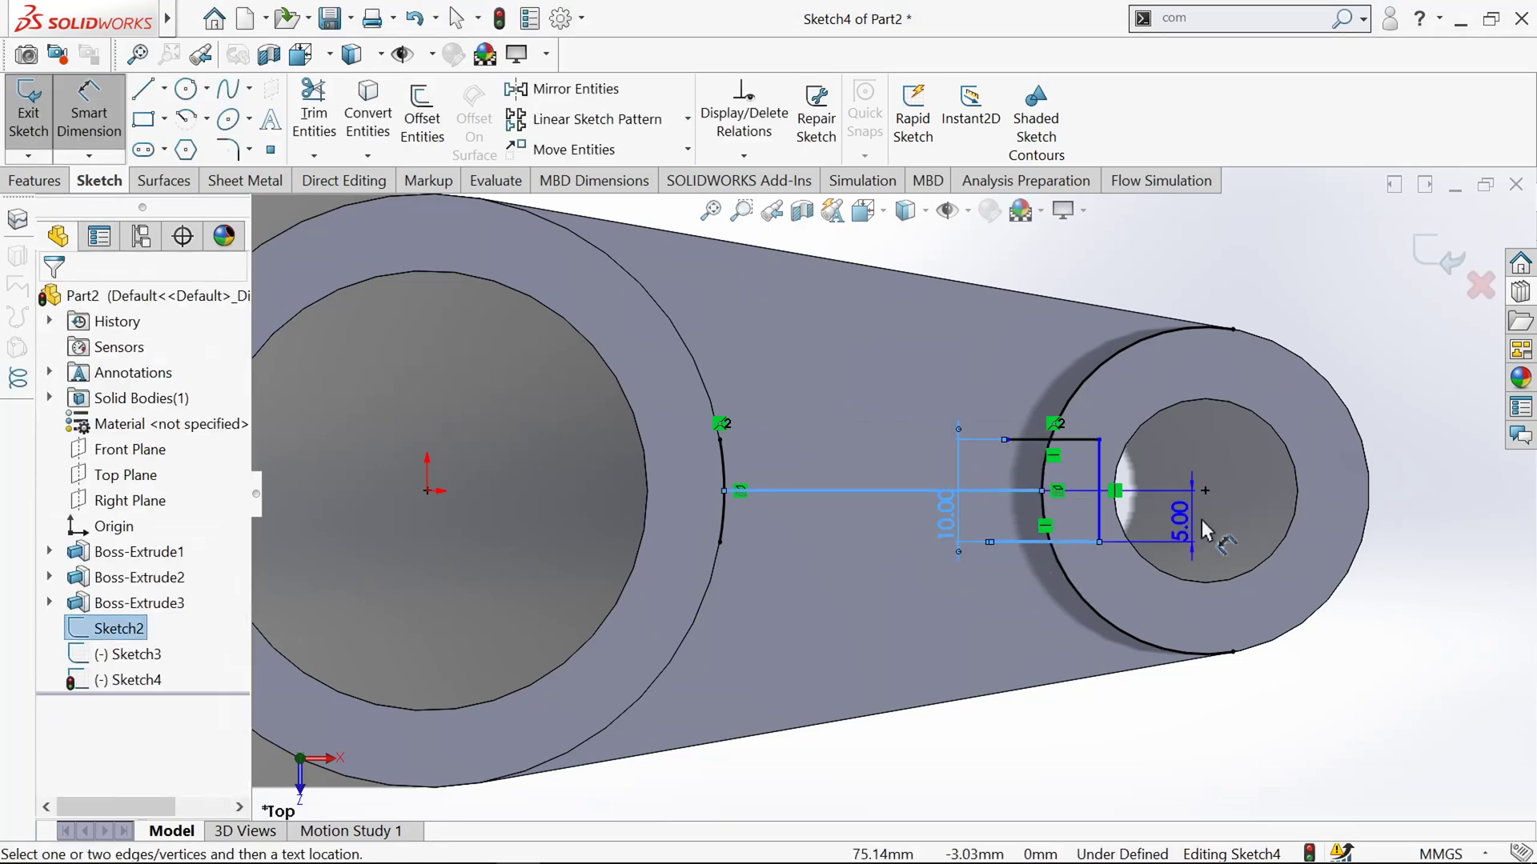
left_click(1202, 517)
left_click(950, 445)
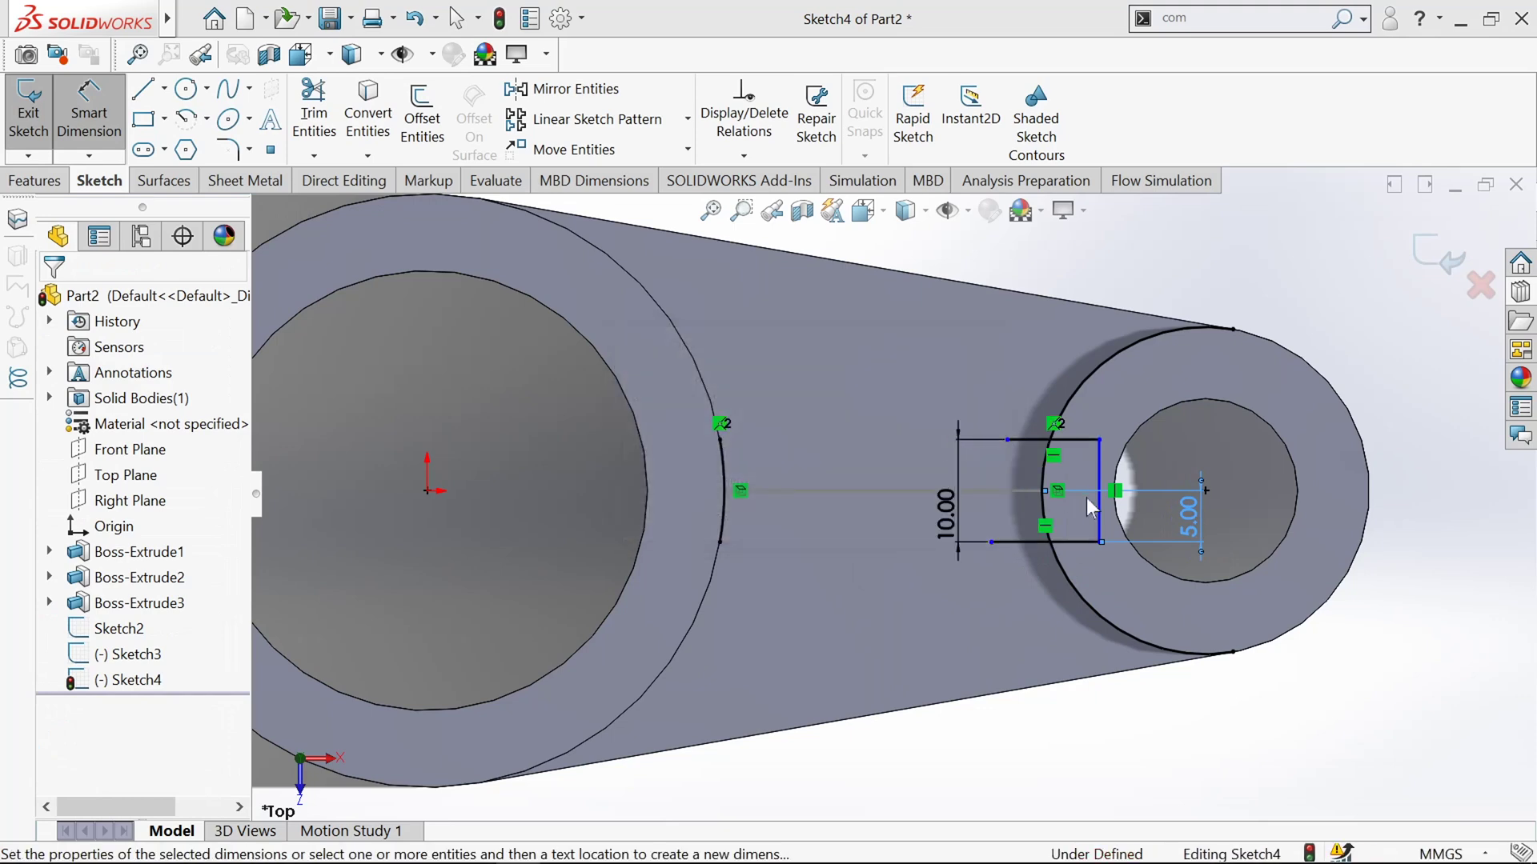
left_click(52, 301)
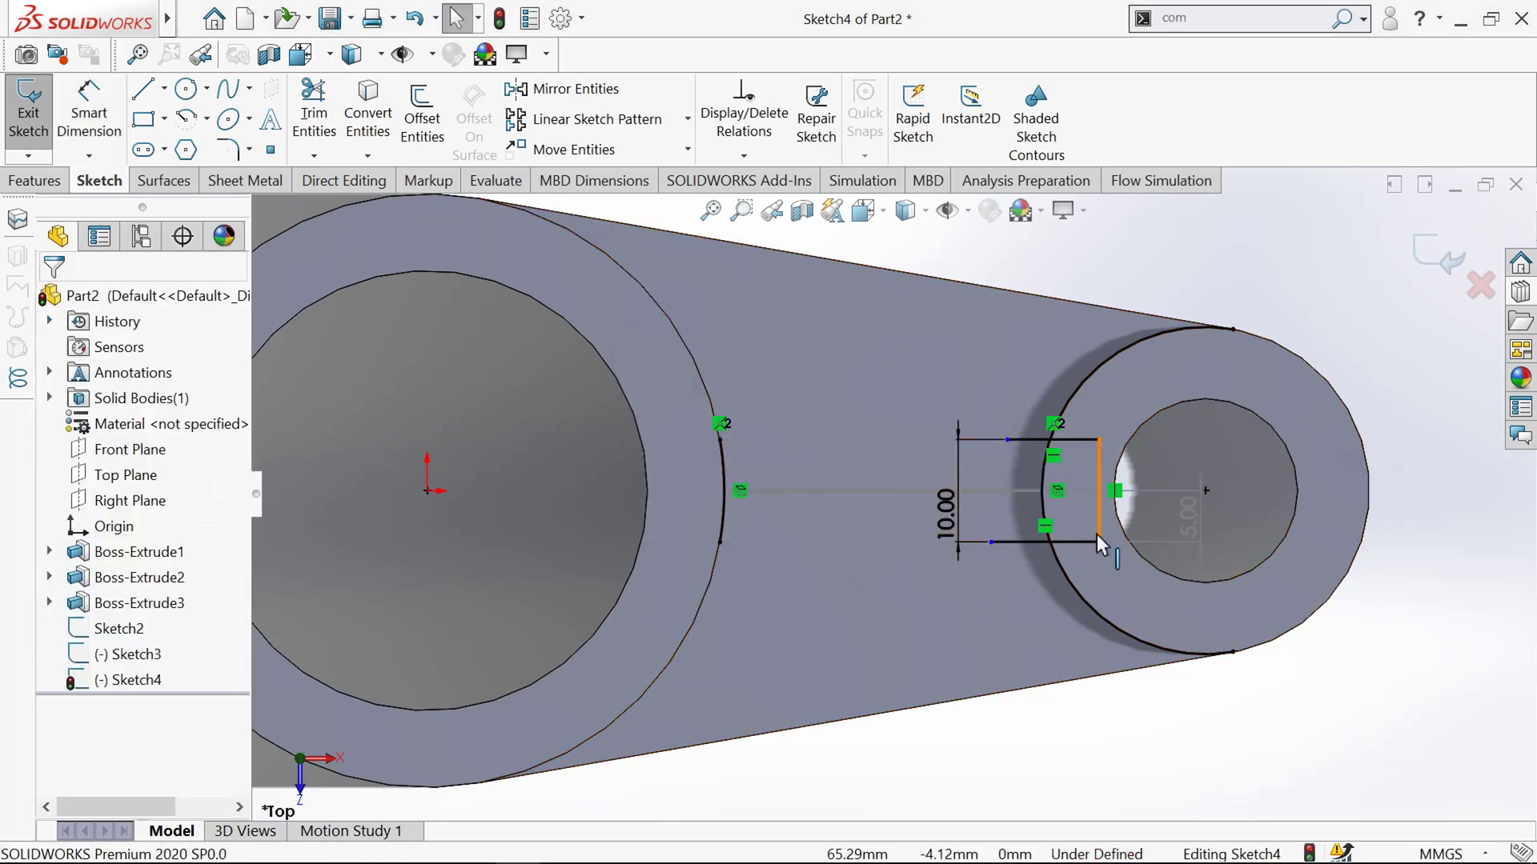
Step: Trim away the box lines and the rest of the small boss's arc, keeping only the short arc between them, and exit the sketch
scroll(1096, 529, "down", 1)
scroll(704, 319, "up", 1)
left_click(314, 117)
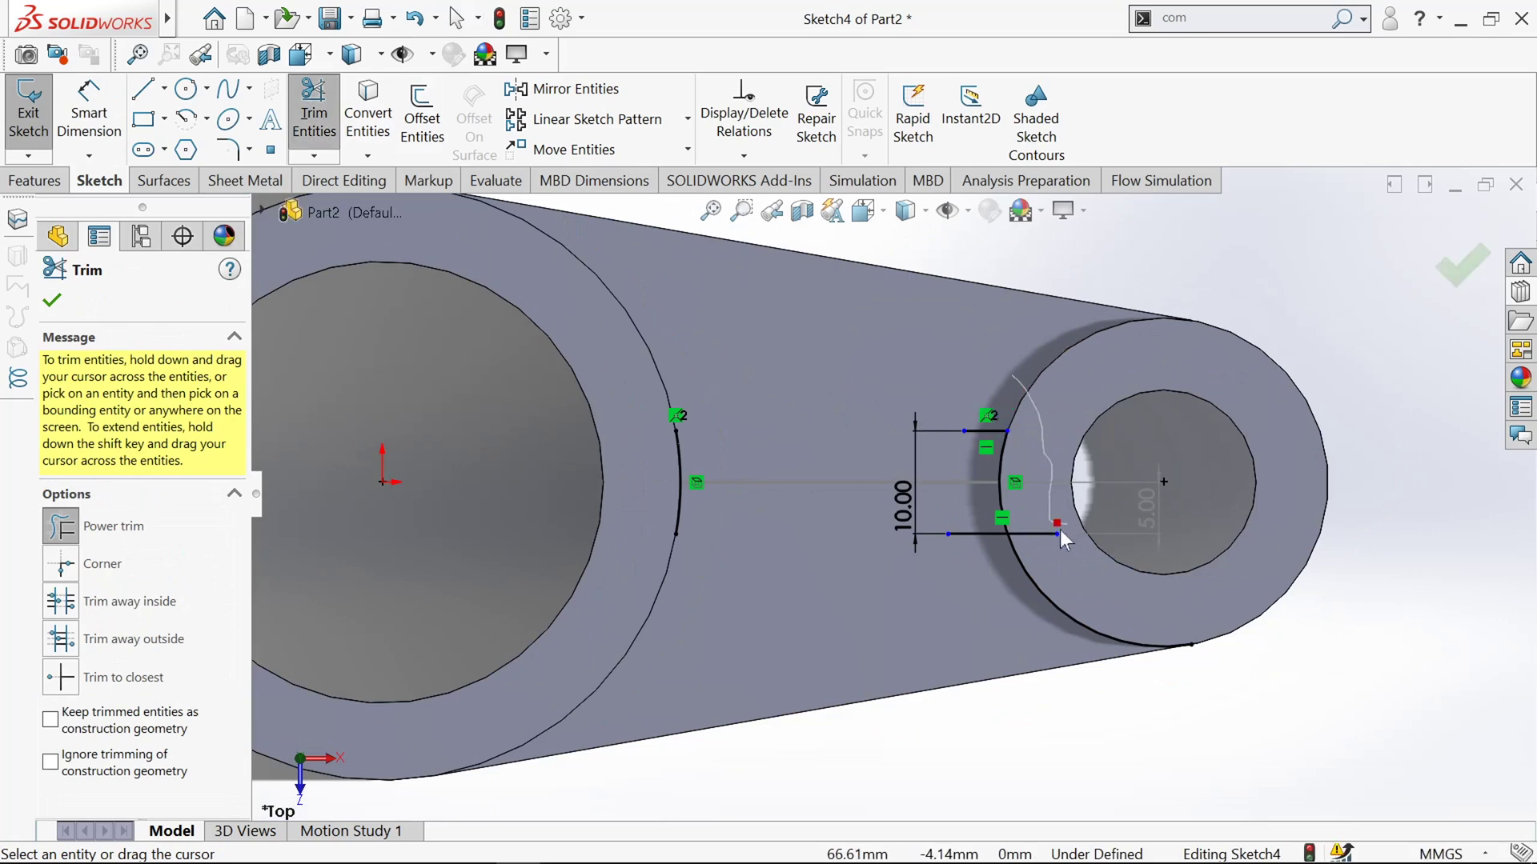
left_click_drag(964, 400, 970, 431)
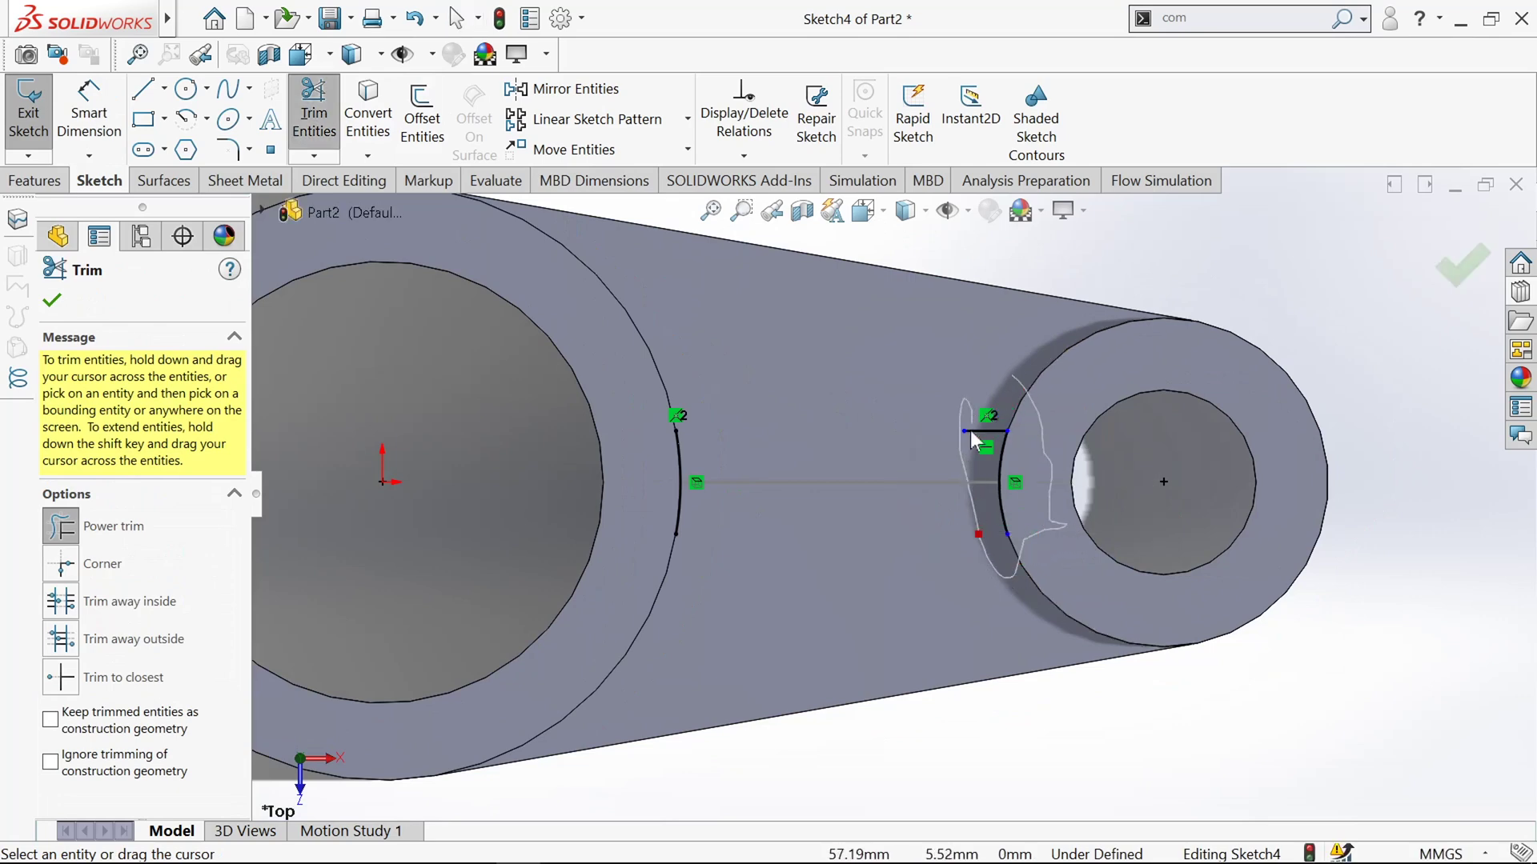
scroll(1009, 474, "down", 3)
scroll(1009, 474, "up", 3)
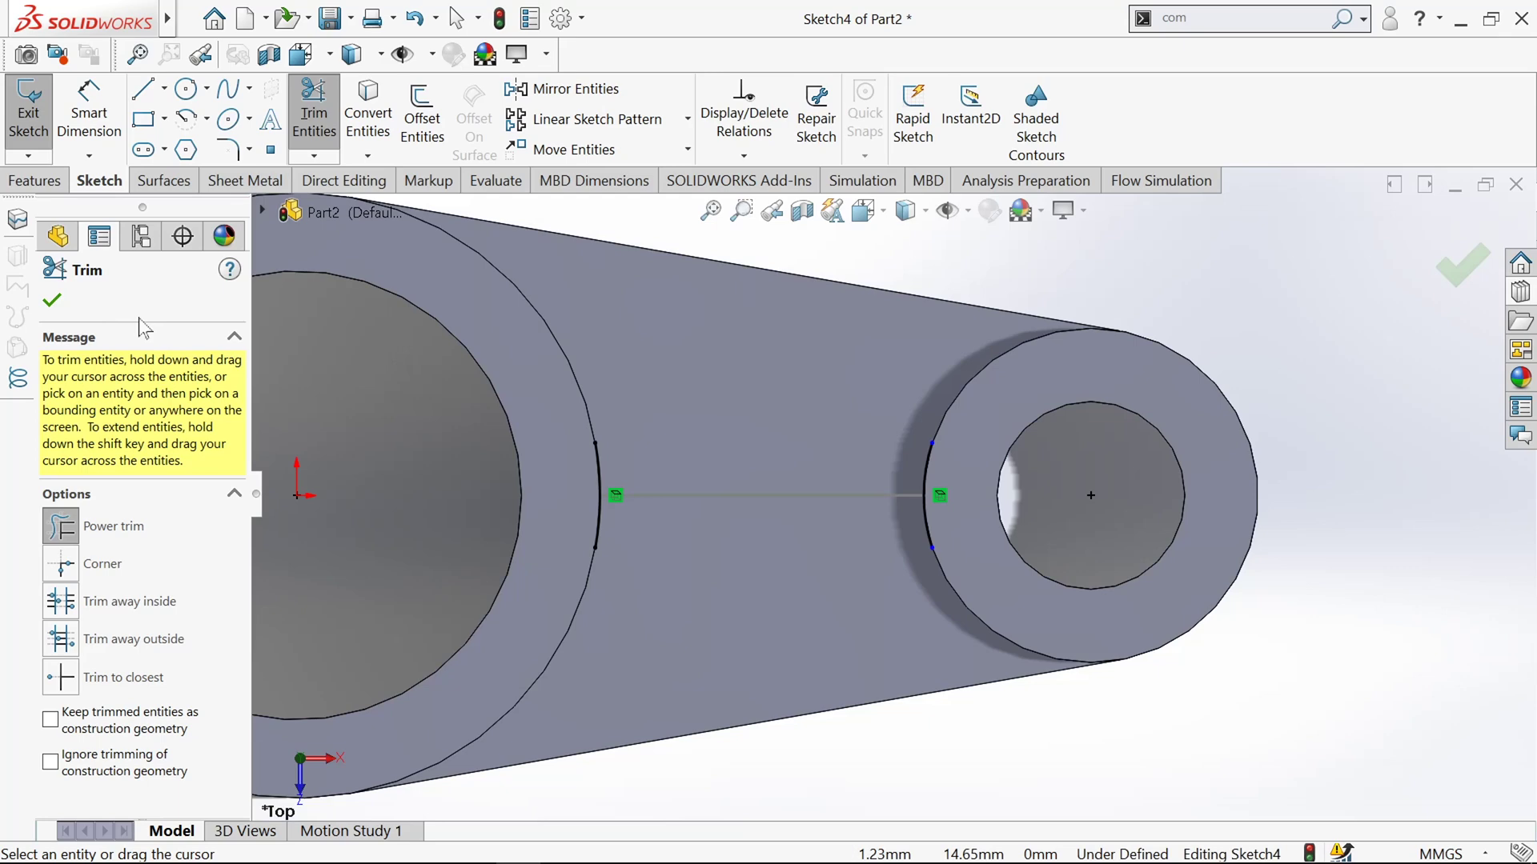
left_click(52, 301)
scroll(1030, 536, "down", 1)
scroll(1029, 536, "up", 2)
left_click(28, 116)
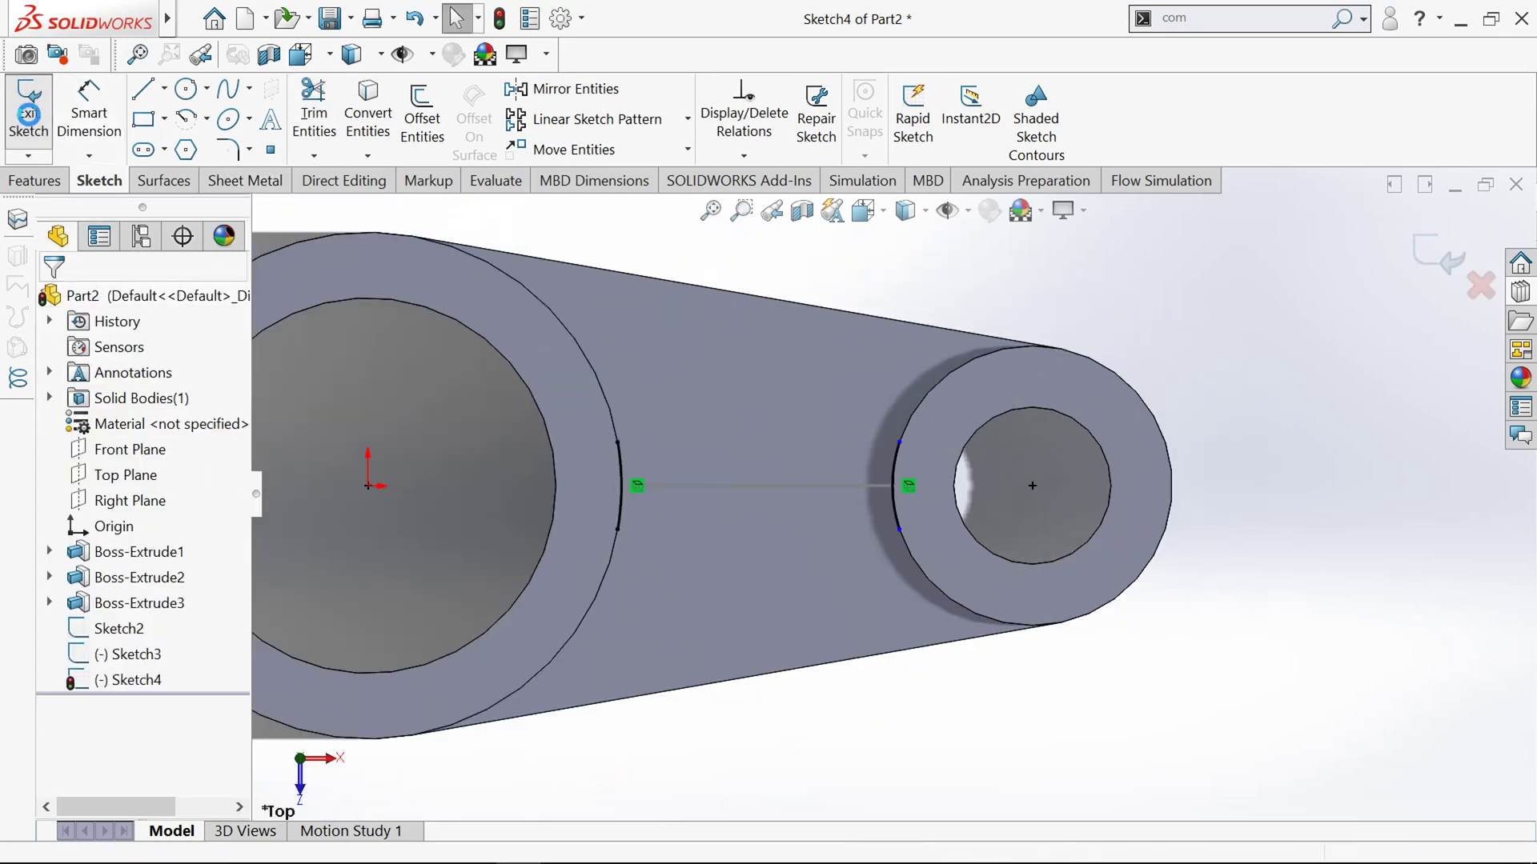
Step: Start a Boundary Boss/Base and choose only the triangular profile sketch as its Direction 1 curve
middle_click_drag(1231, 519, 1245, 455)
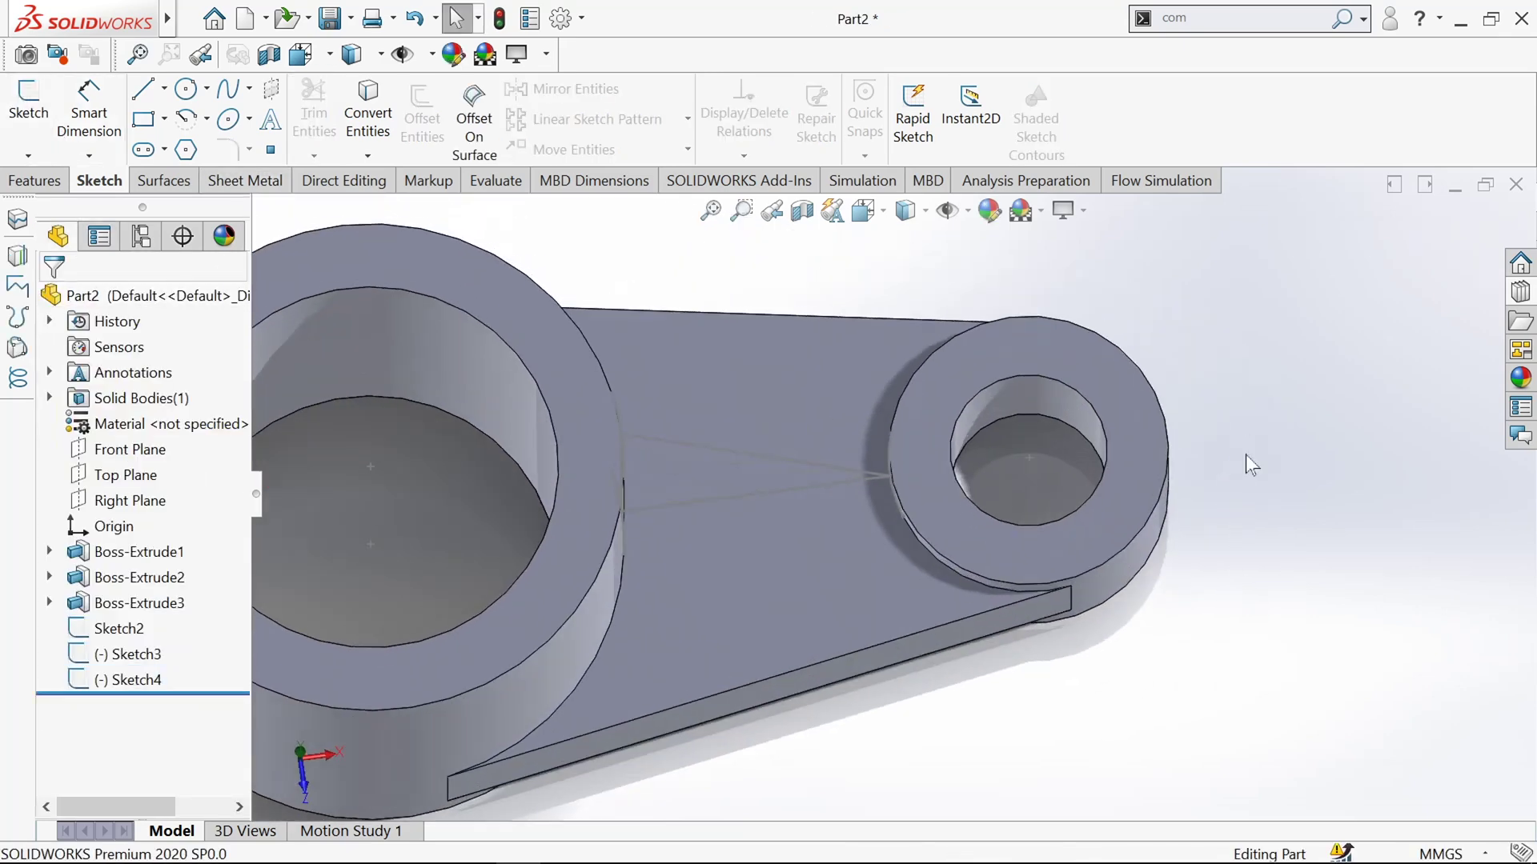
left_click(29, 184)
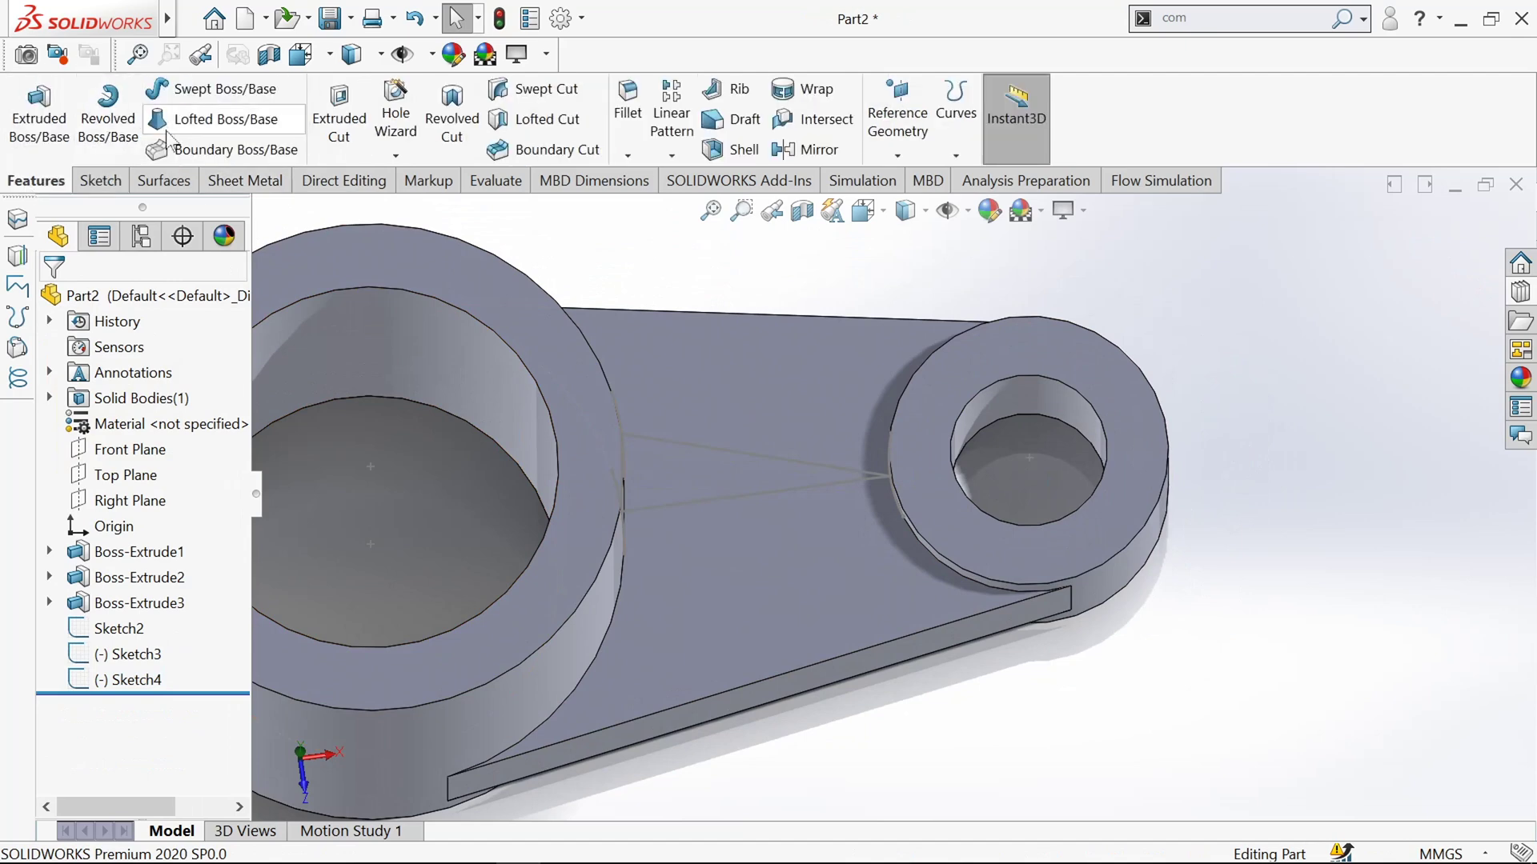
left_click(681, 445)
scroll(681, 442, "up", 2)
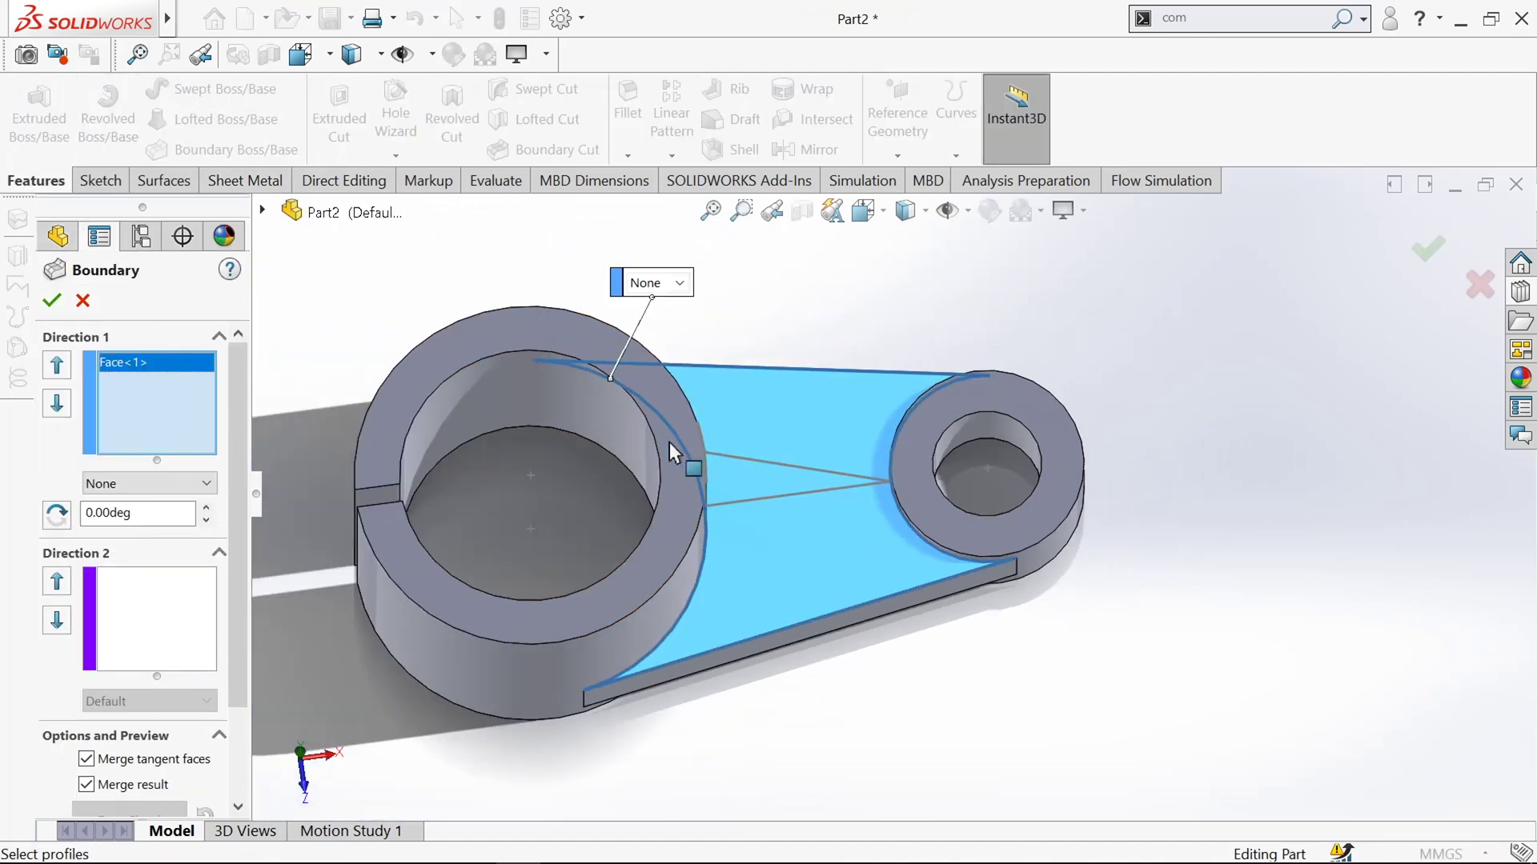
right_click(162, 392)
left_click(213, 435)
scroll(768, 460, "down", 5)
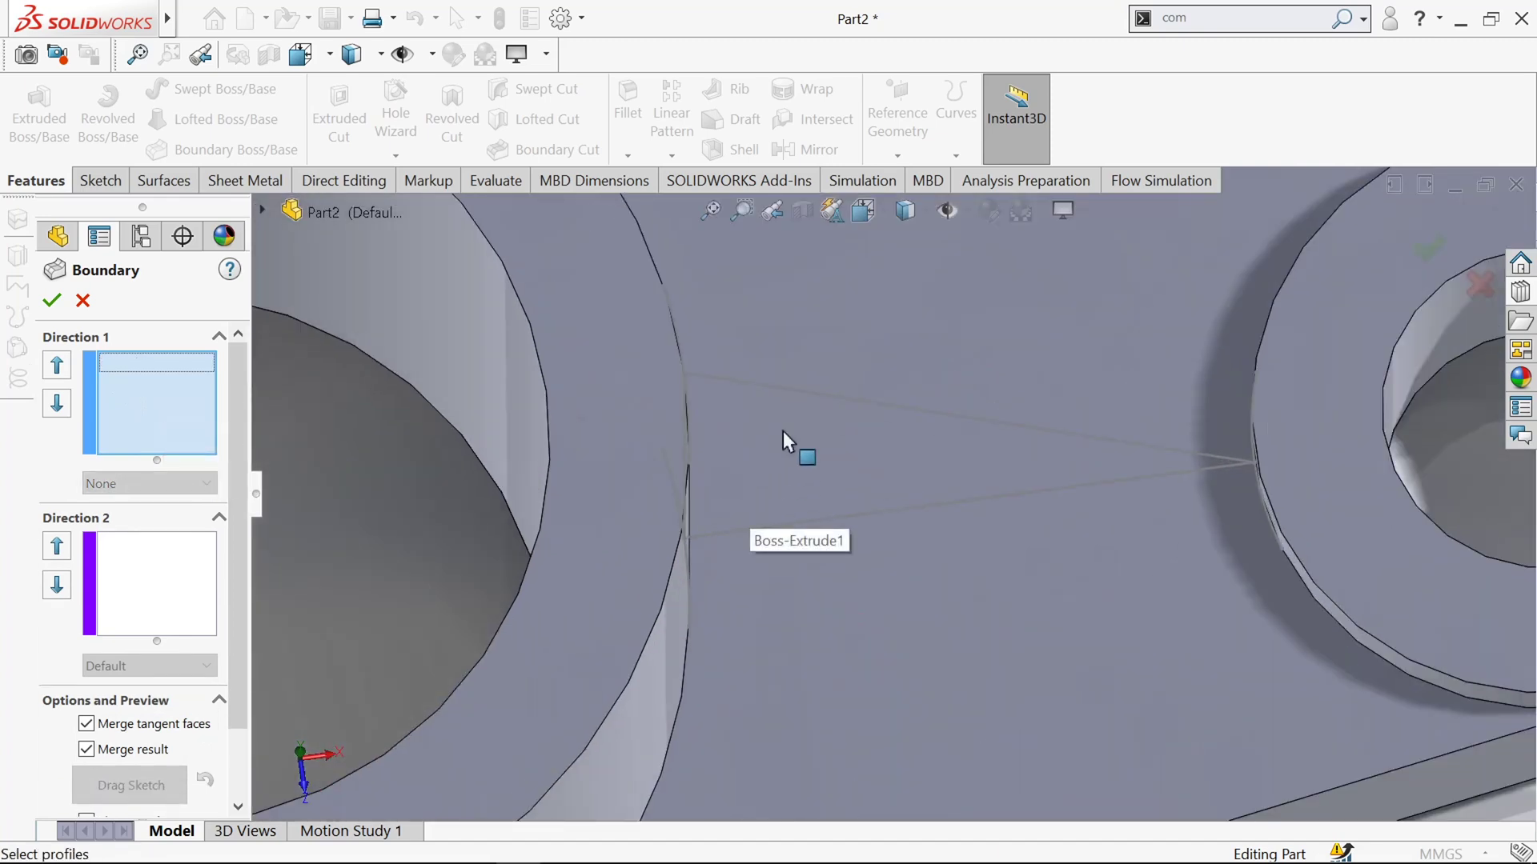
left_click(796, 393)
scroll(796, 392, "up", 3)
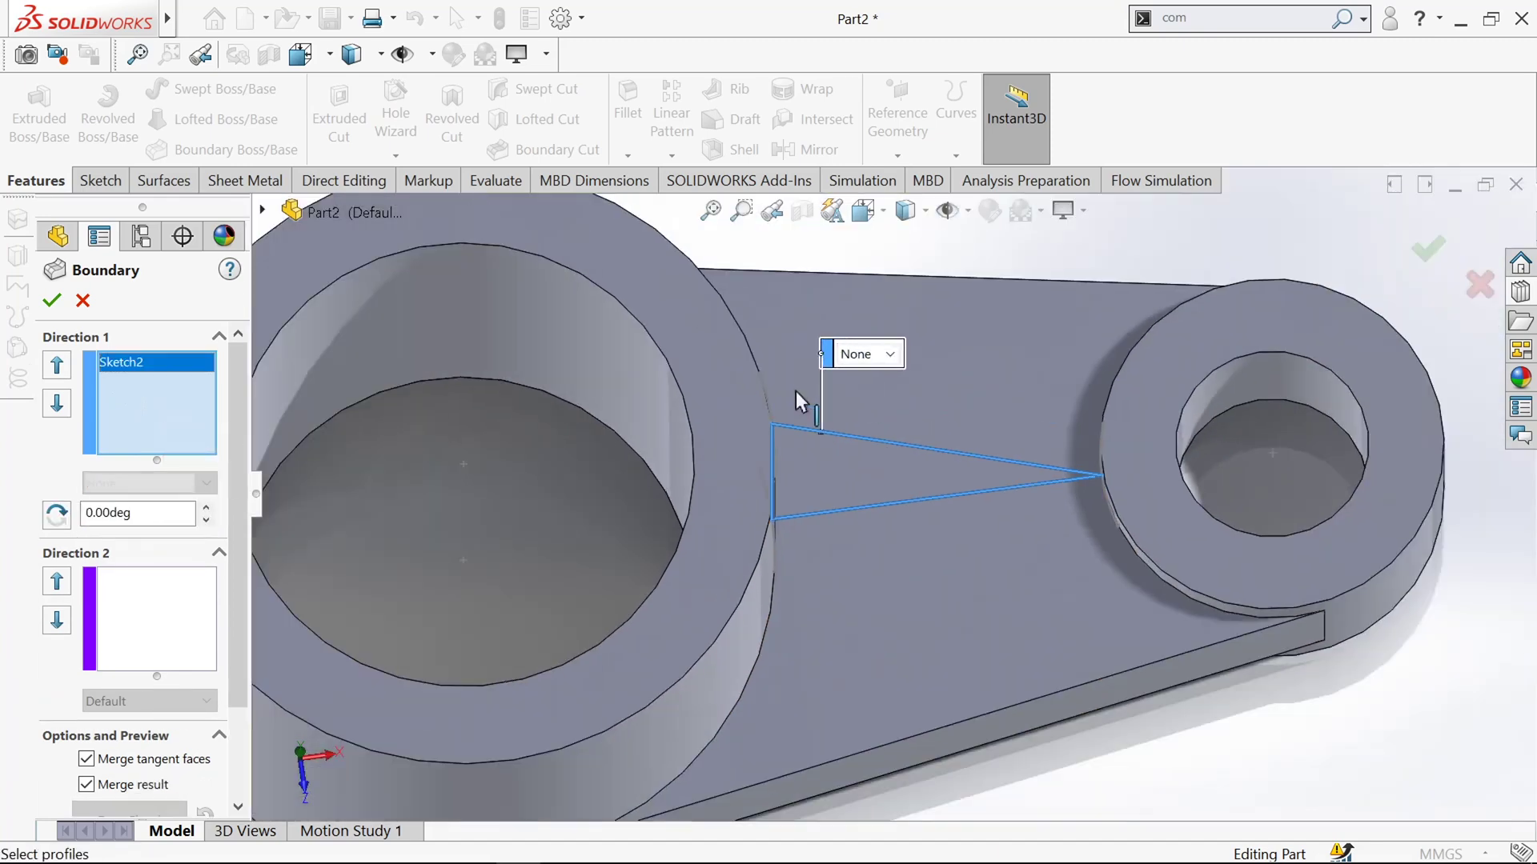
scroll(795, 390, "up", 3)
middle_click_drag(1120, 735, 891, 478)
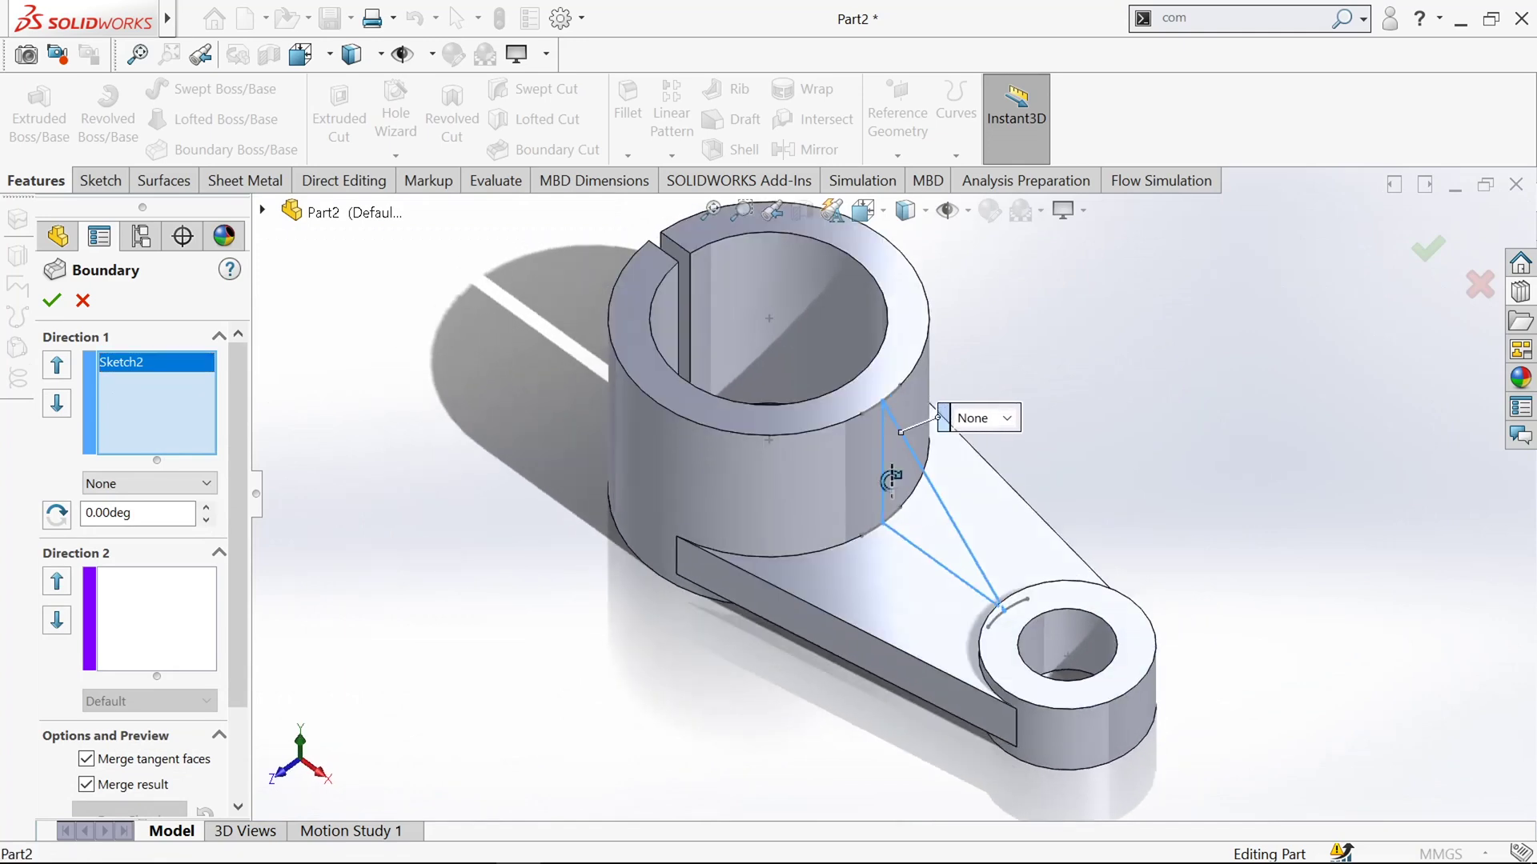
Step: Add the short arcs at the upper and lower edges of the large boss as Direction 2 curves
scroll(891, 477, "down", 3)
left_click(170, 617)
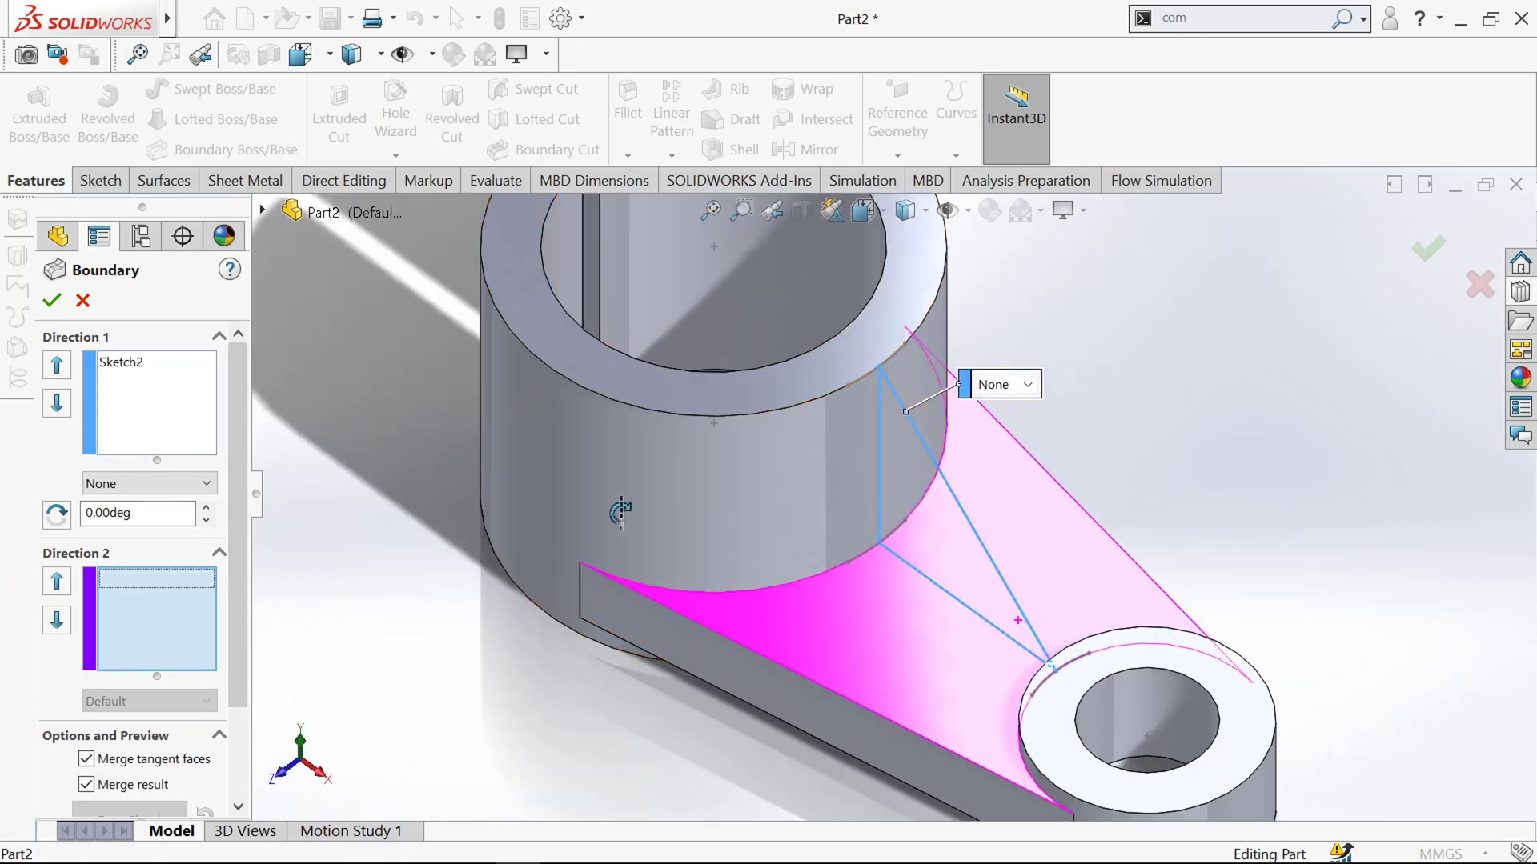
scroll(840, 469, "down", 3)
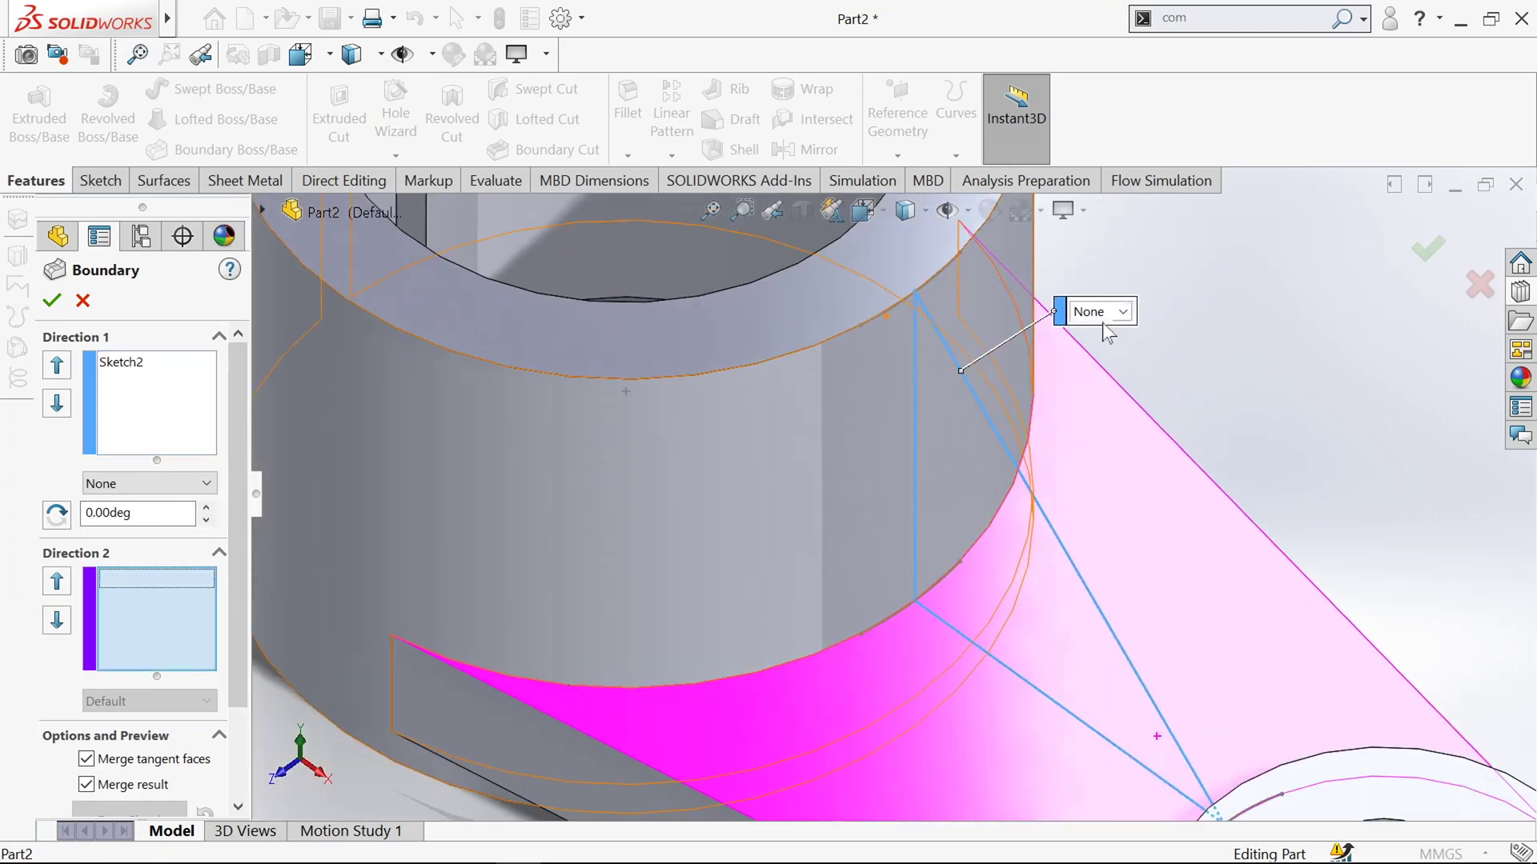
left_click(876, 322)
scroll(810, 547, "down", 3)
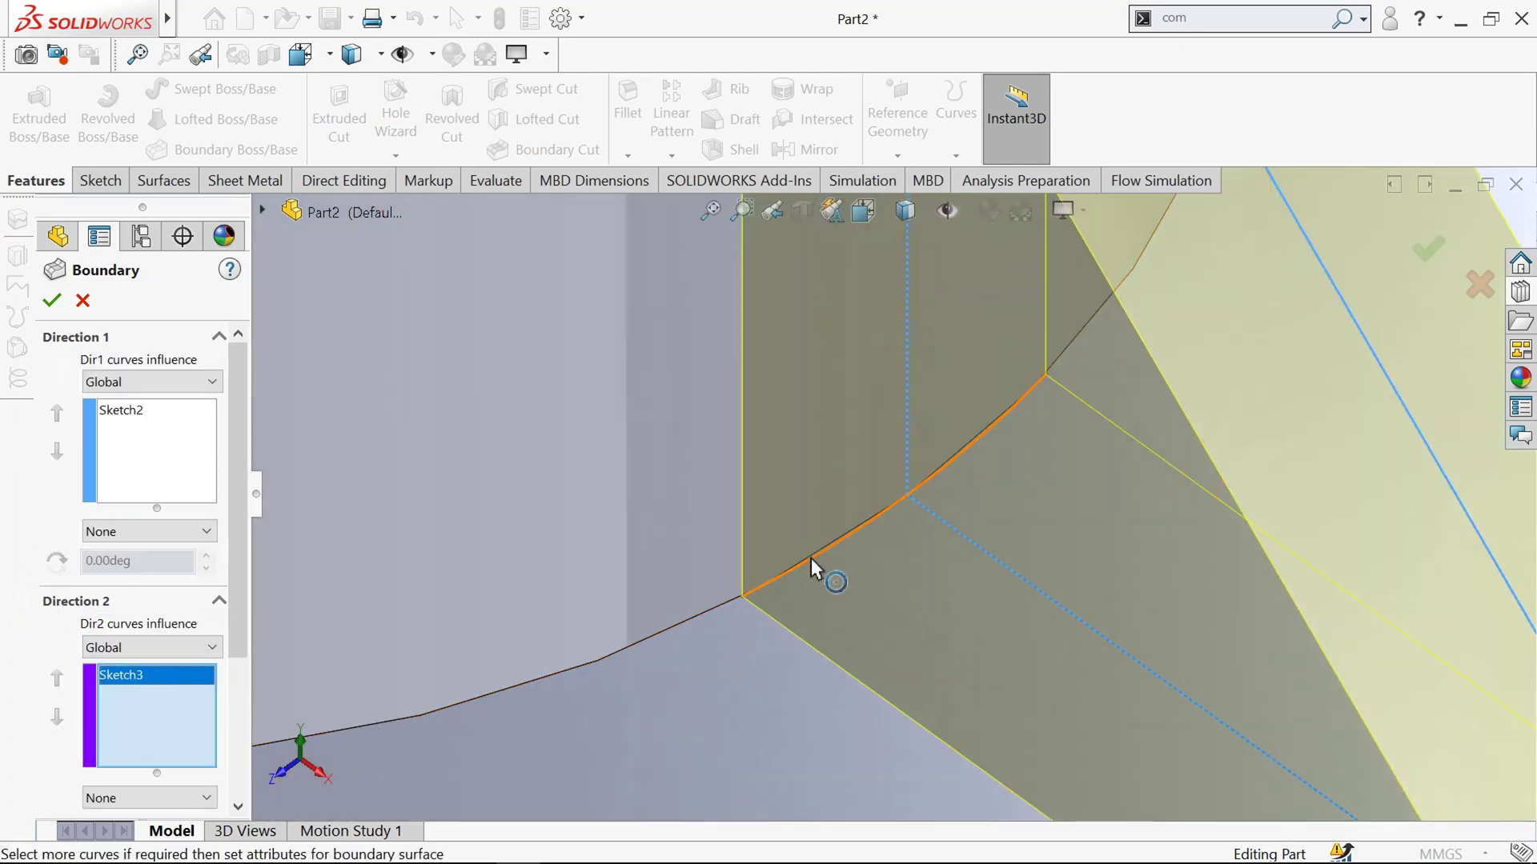
left_click(810, 558)
left_click(860, 619)
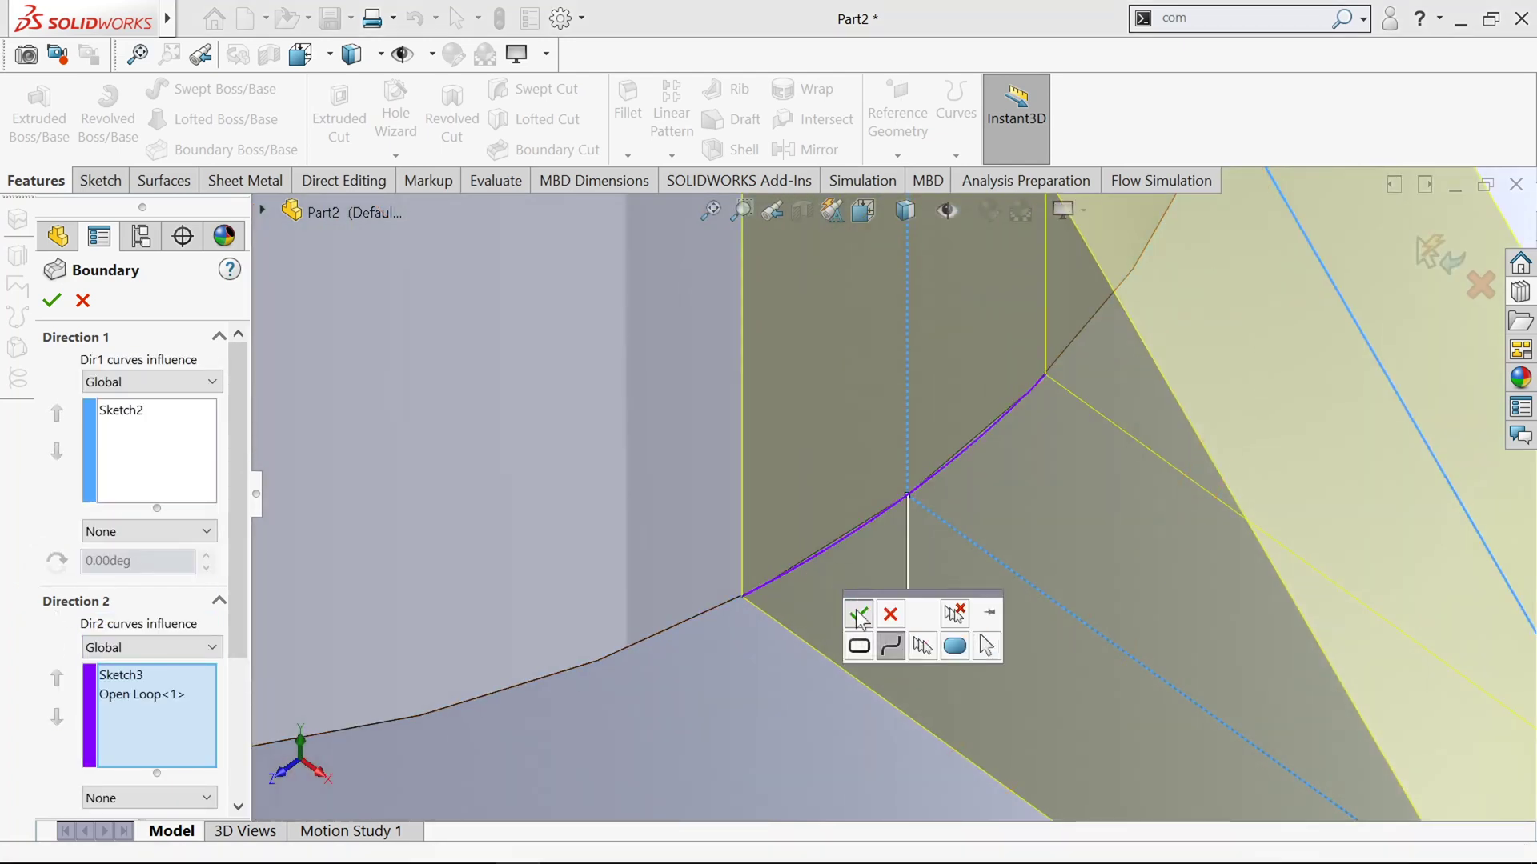
Step: Add the short arc at the small boss as the third Direction 2 curve and create the boundary rib
scroll(858, 616, "up", 5)
scroll(1184, 764, "down", 3)
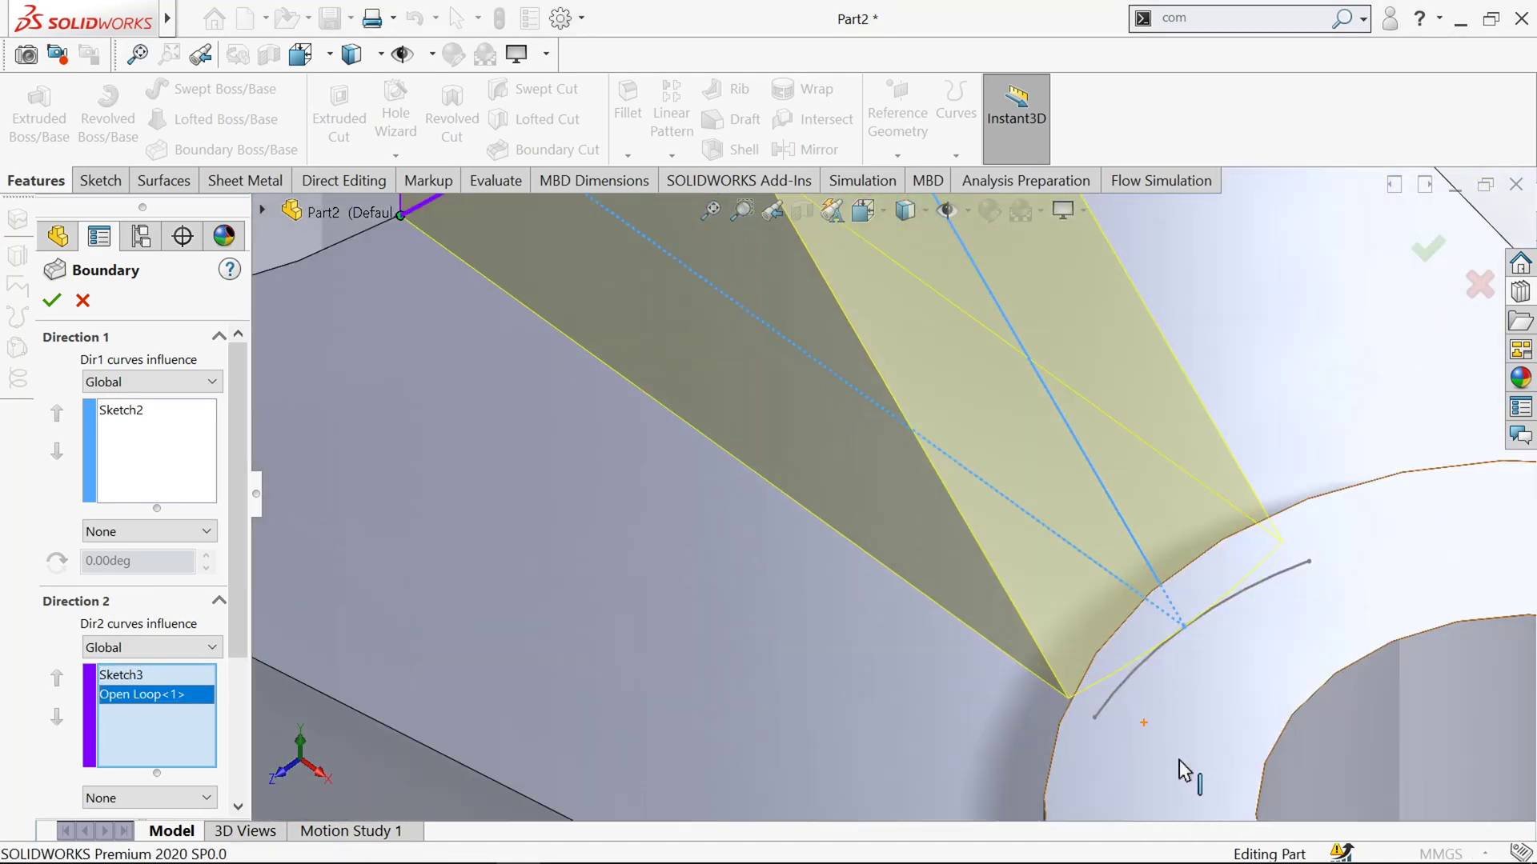
left_click(1114, 704)
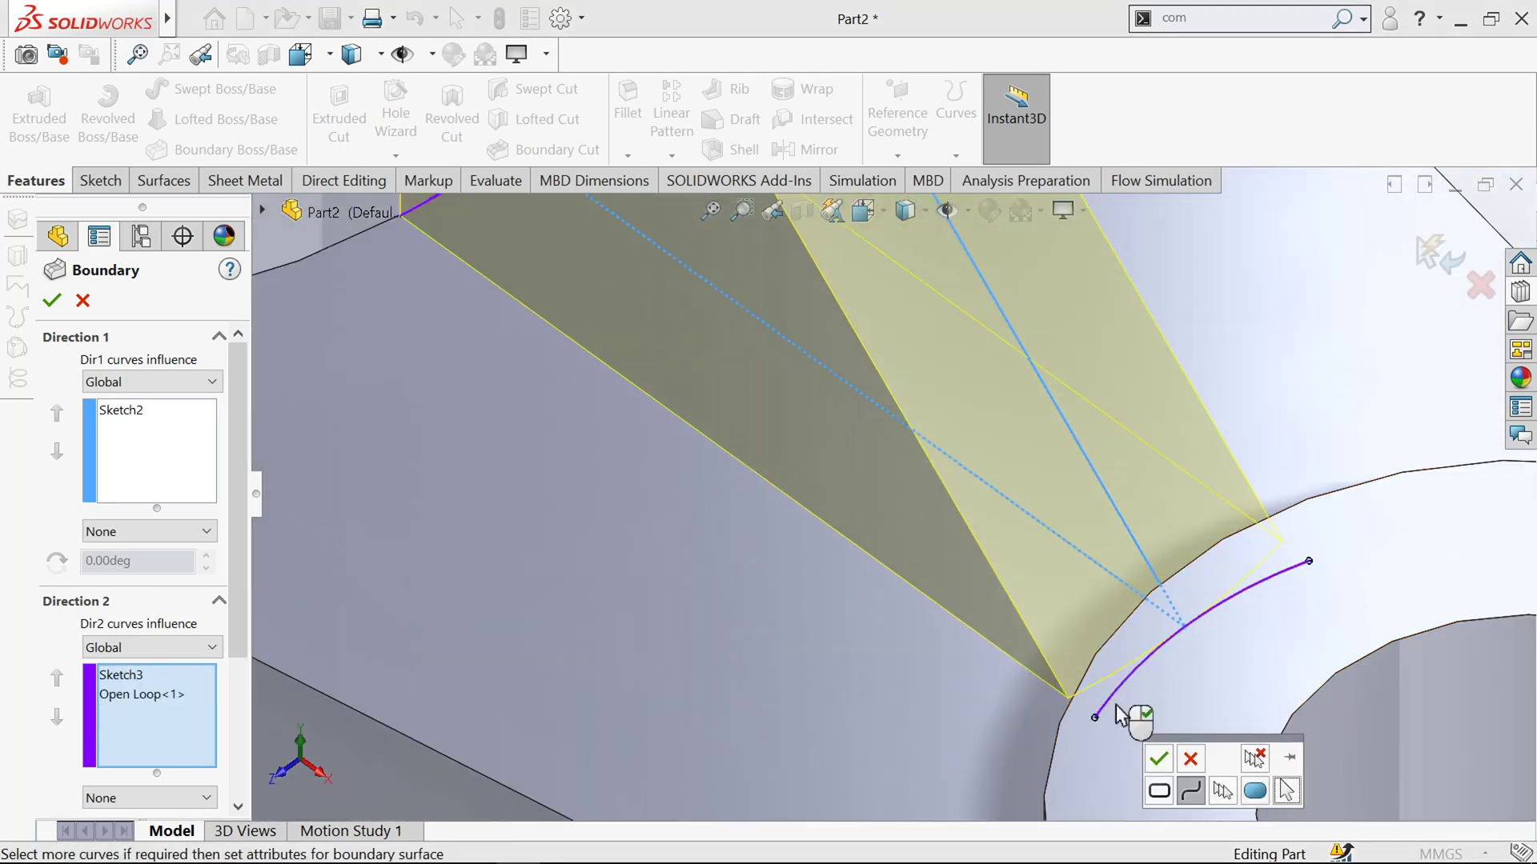
left_click(1157, 757)
scroll(894, 653, "up", 5)
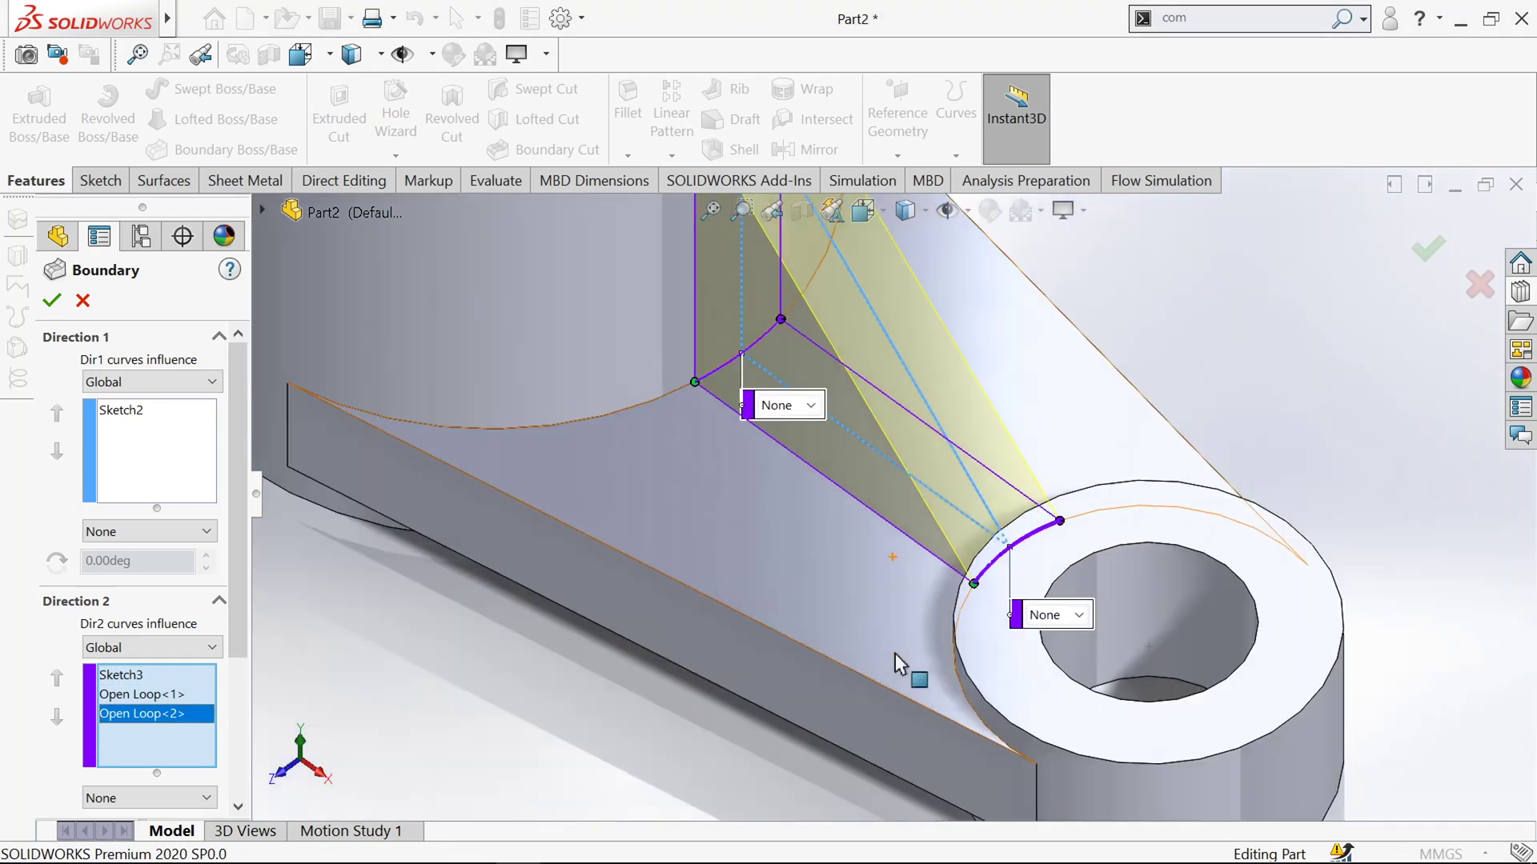
left_click(51, 306)
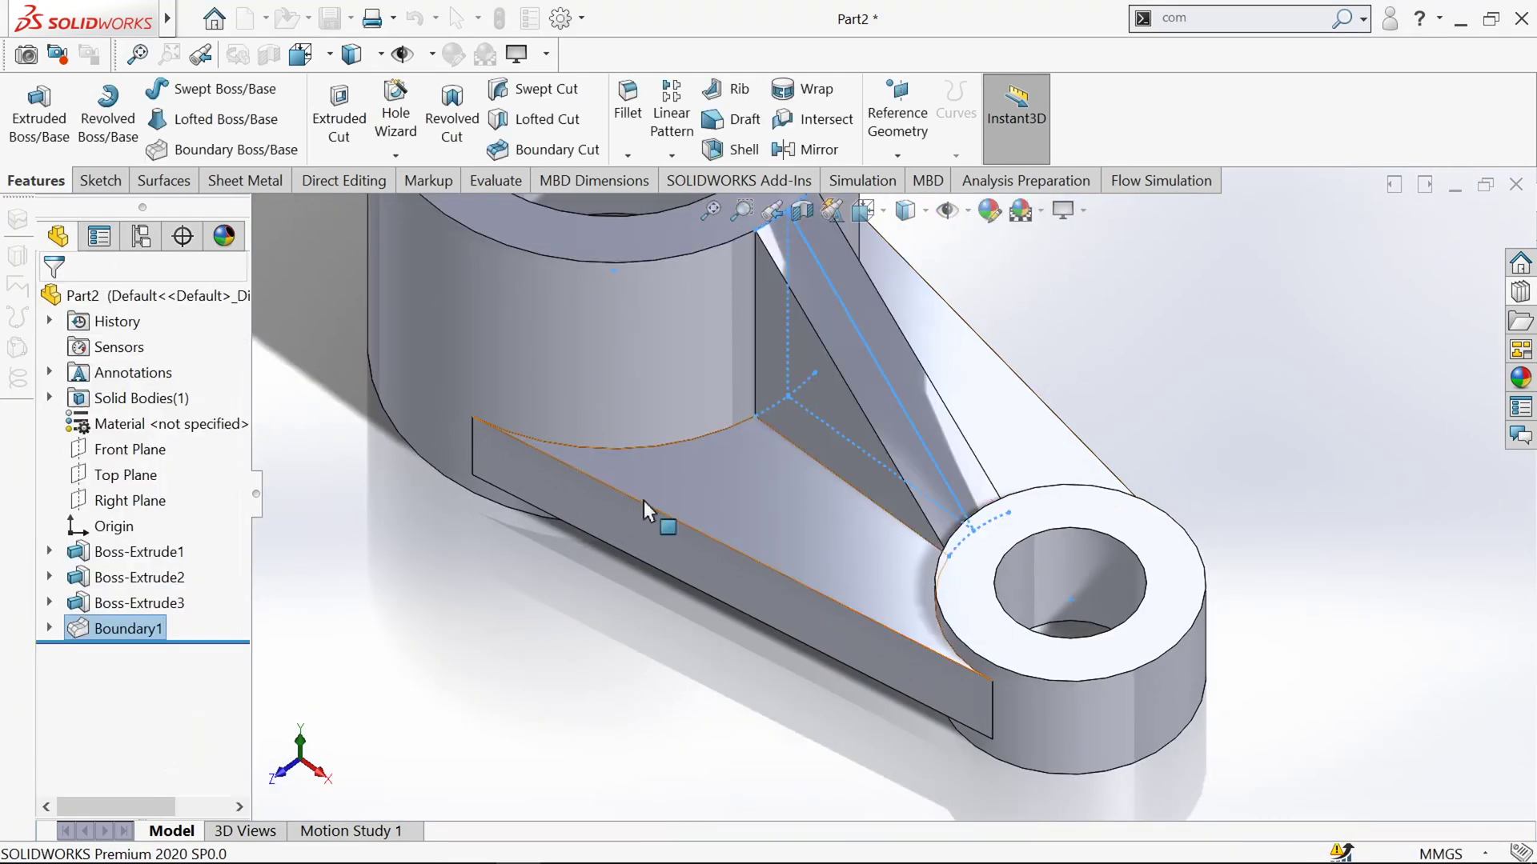
Step: Open a new sketch on the Front Plane with the view normal to it
scroll(643, 500, "up", 4)
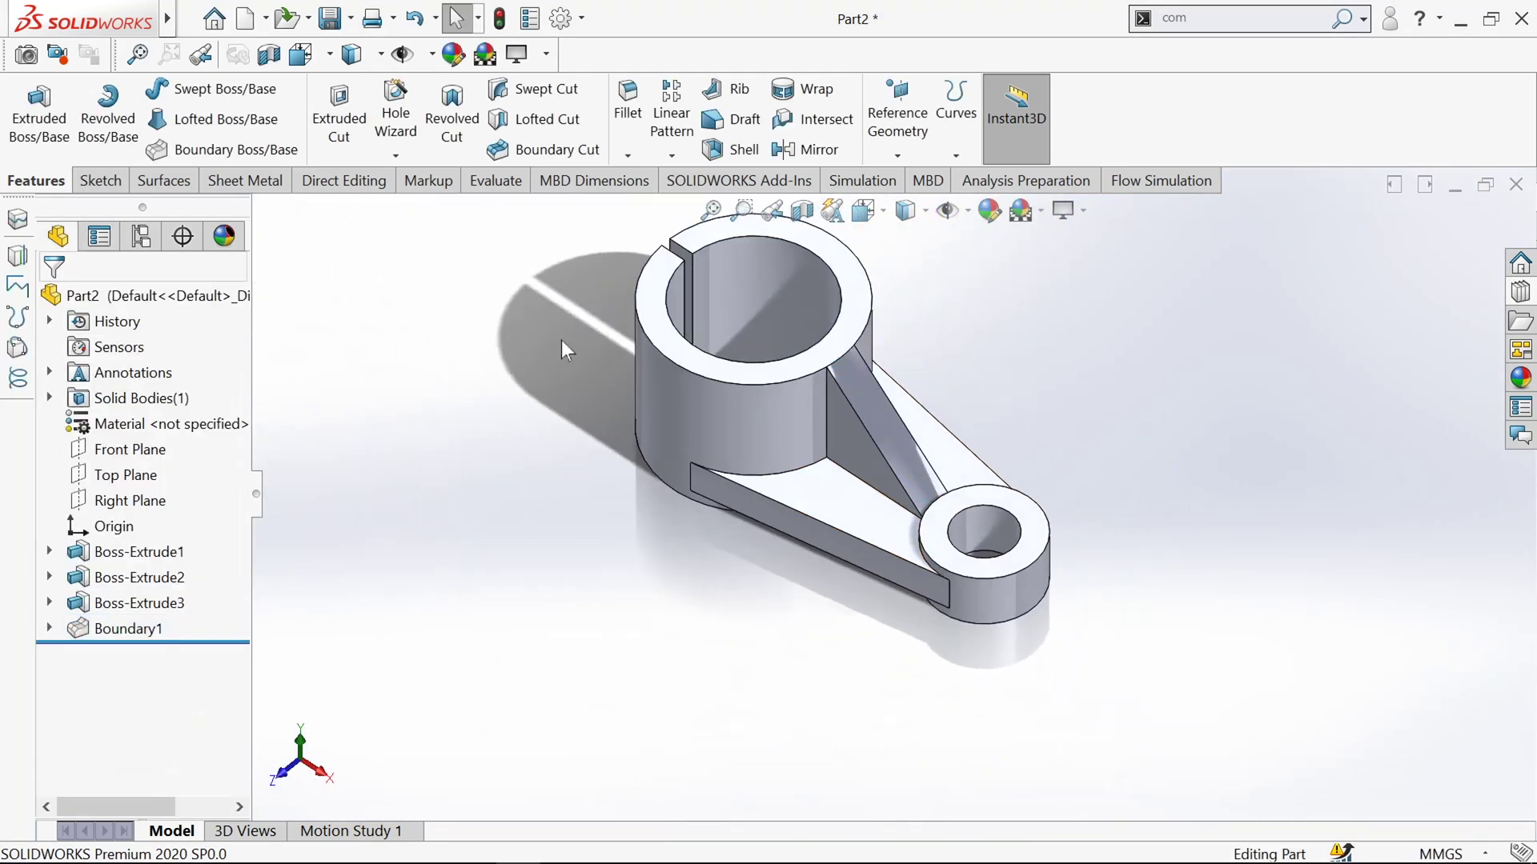
scroll(560, 339, "down", 6)
scroll(616, 415, "up", 4)
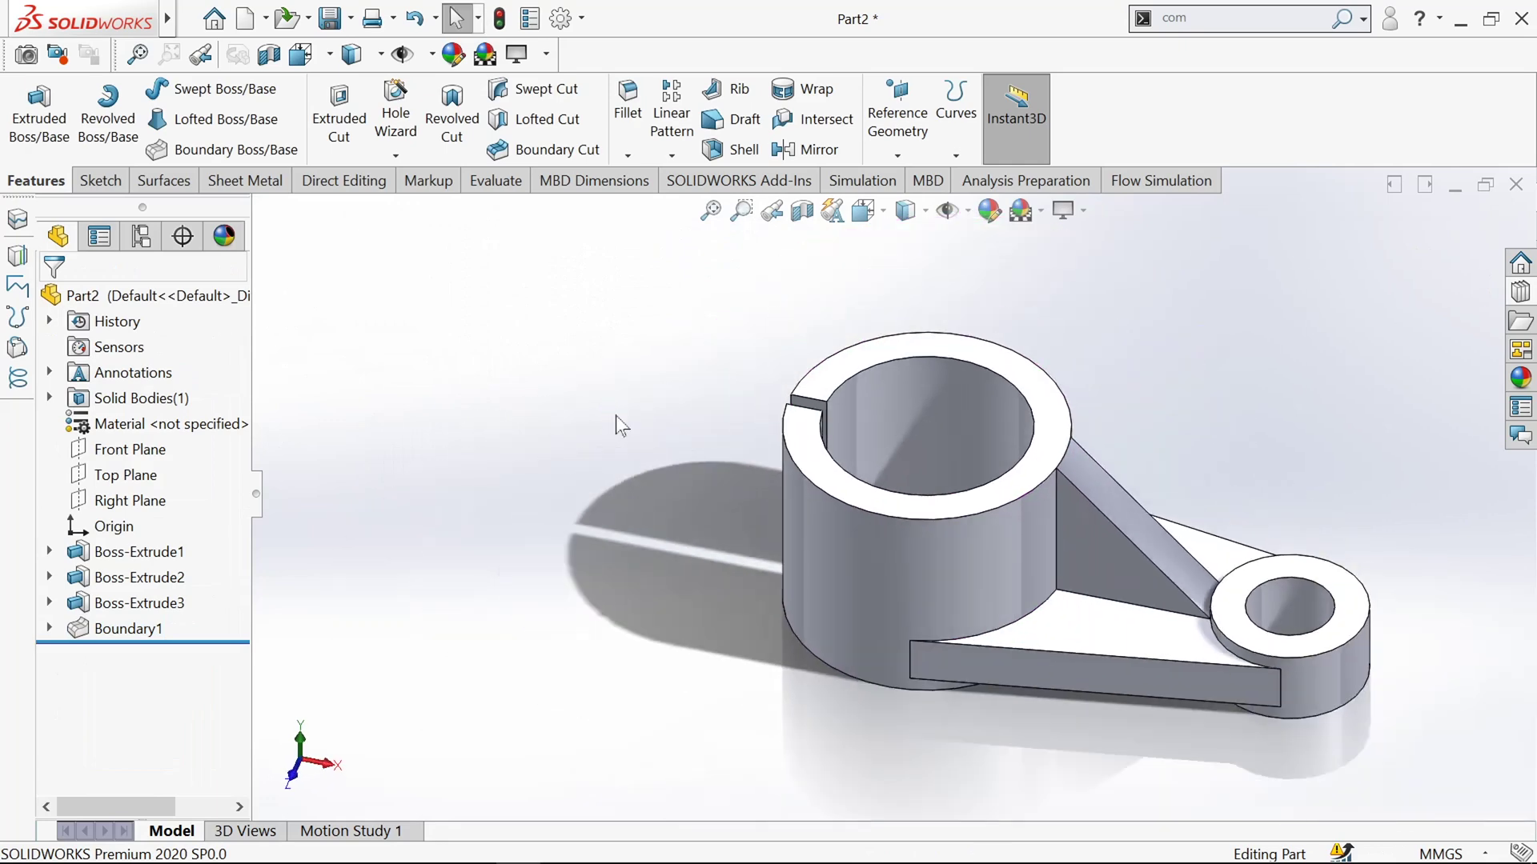
left_click(116, 451)
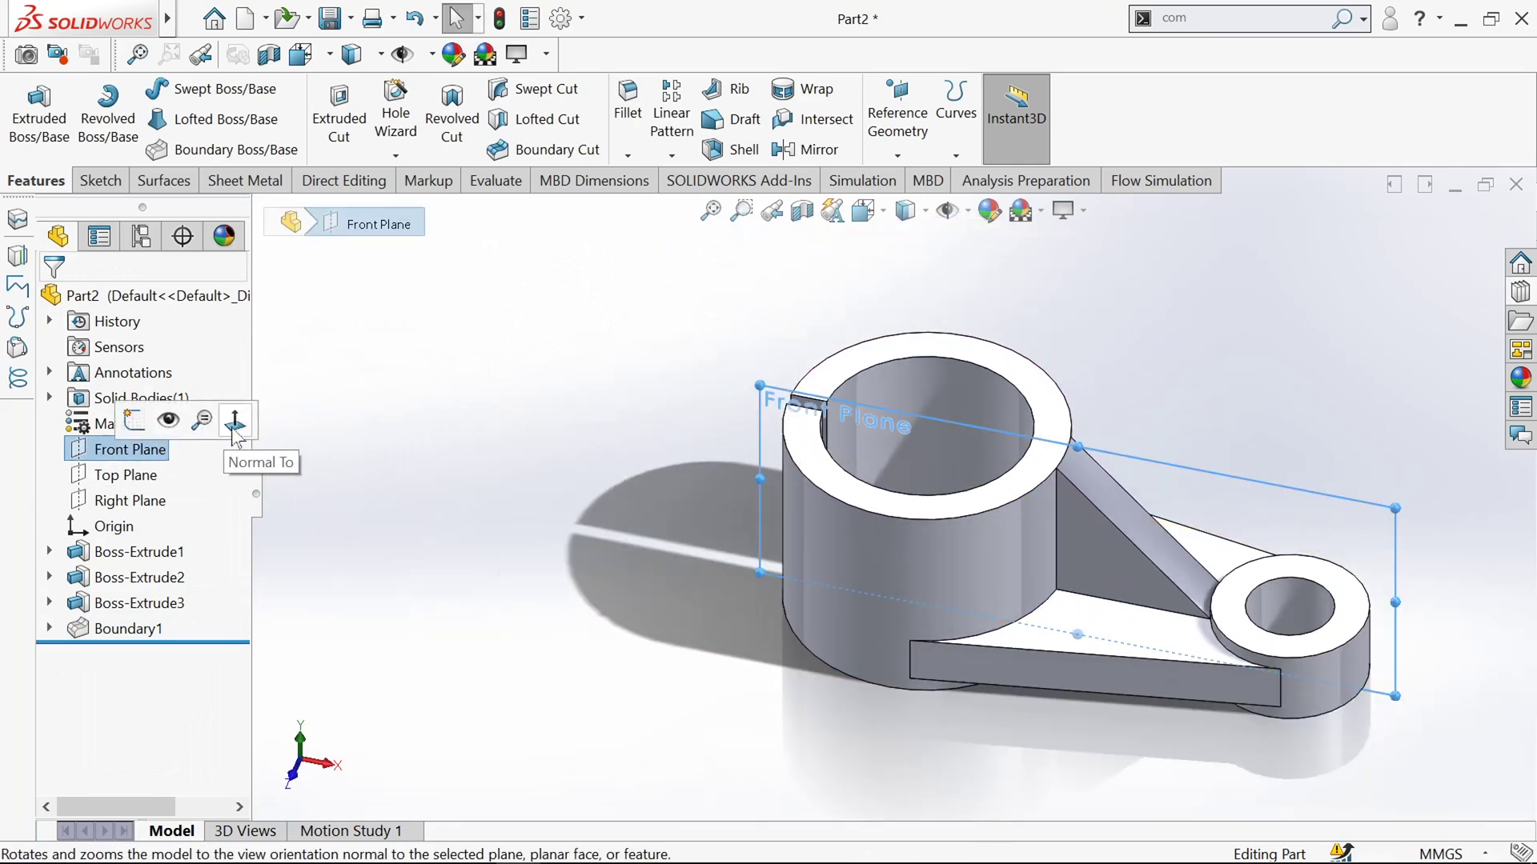
left_click(235, 419)
left_click(94, 181)
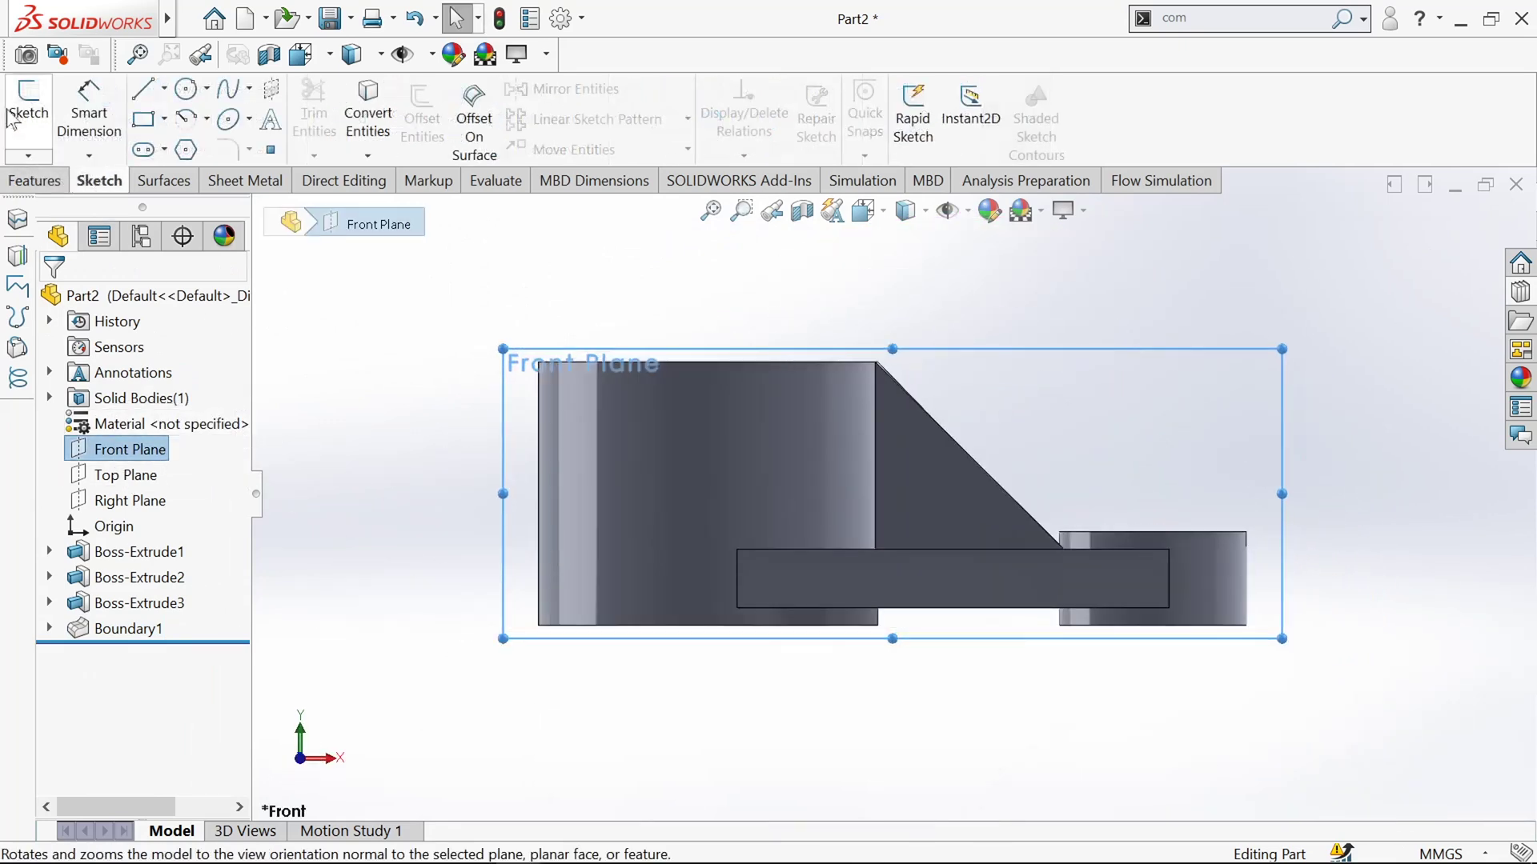
left_click(29, 112)
scroll(476, 404, "down", 1)
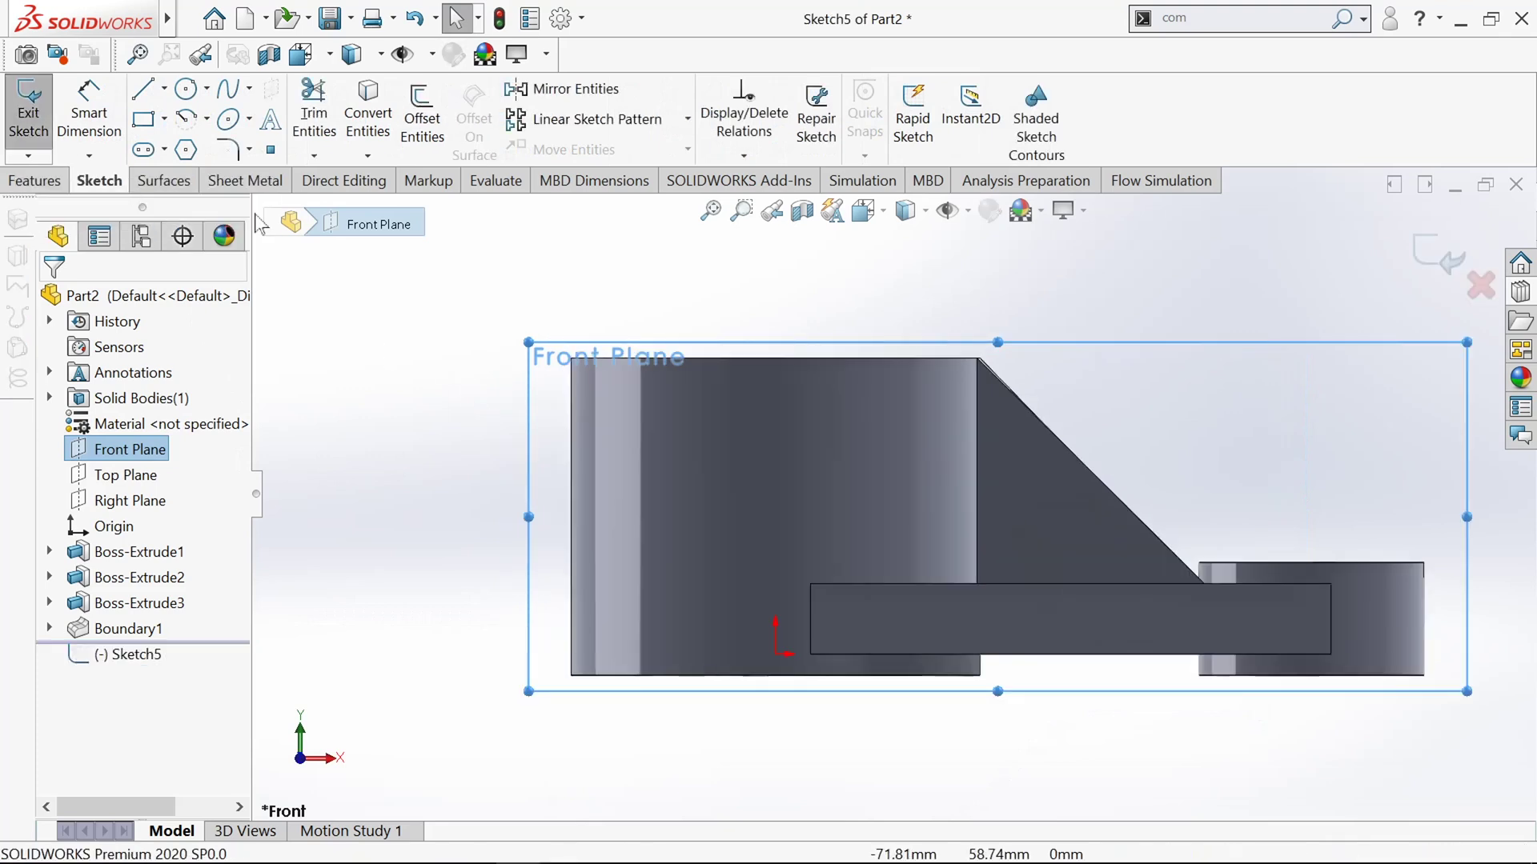
Step: Sketch a closed lug profile beside the large boss: two horizontal lines, a tangent end arc of about 10.5 mm radius, and a vertical closing line
left_click(144, 89)
scroll(612, 481, "down", 4)
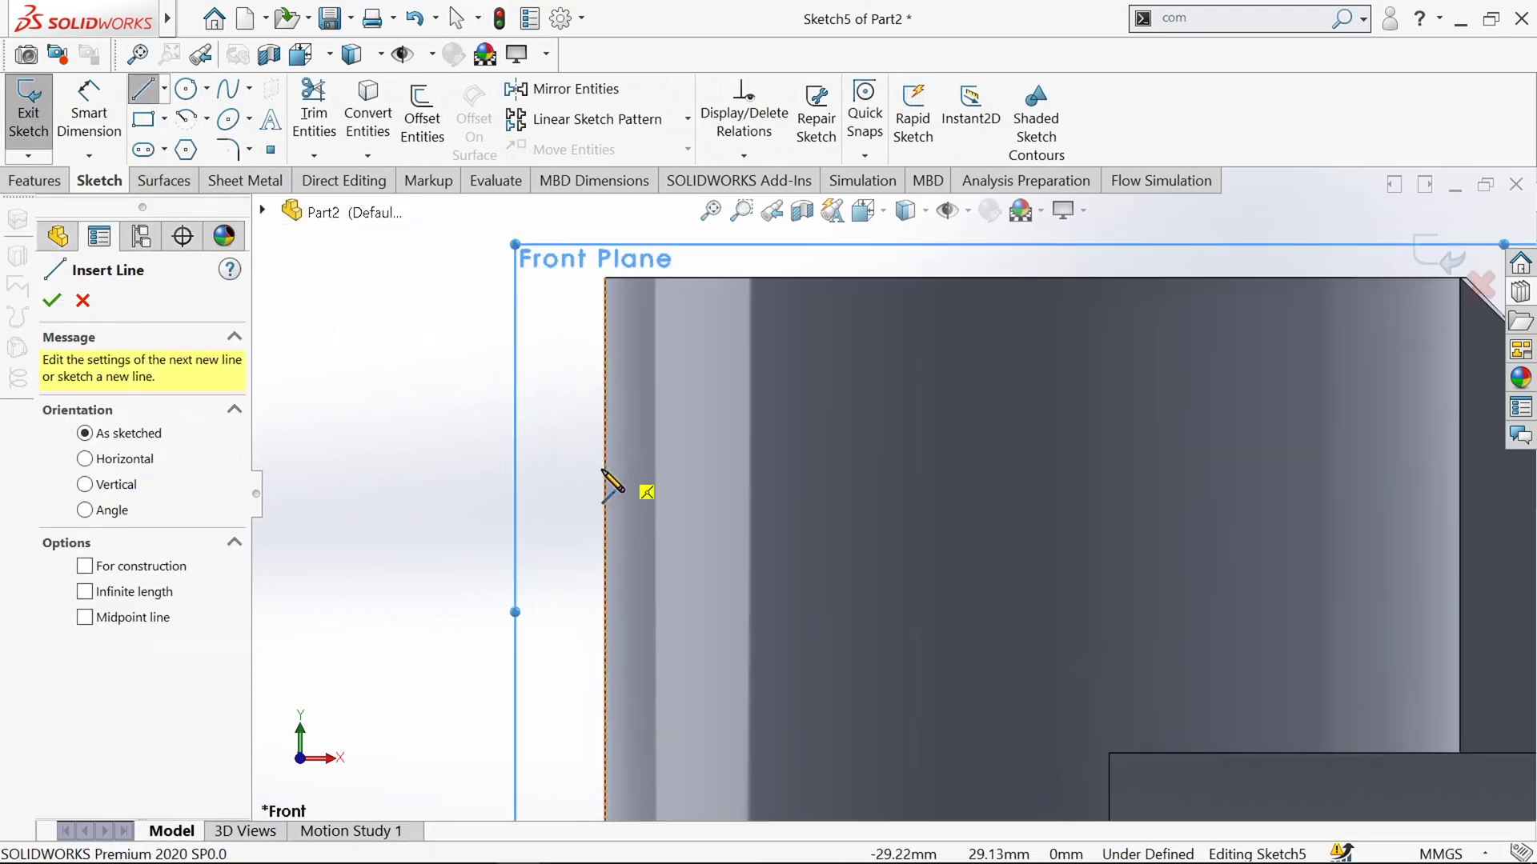
left_click(626, 450)
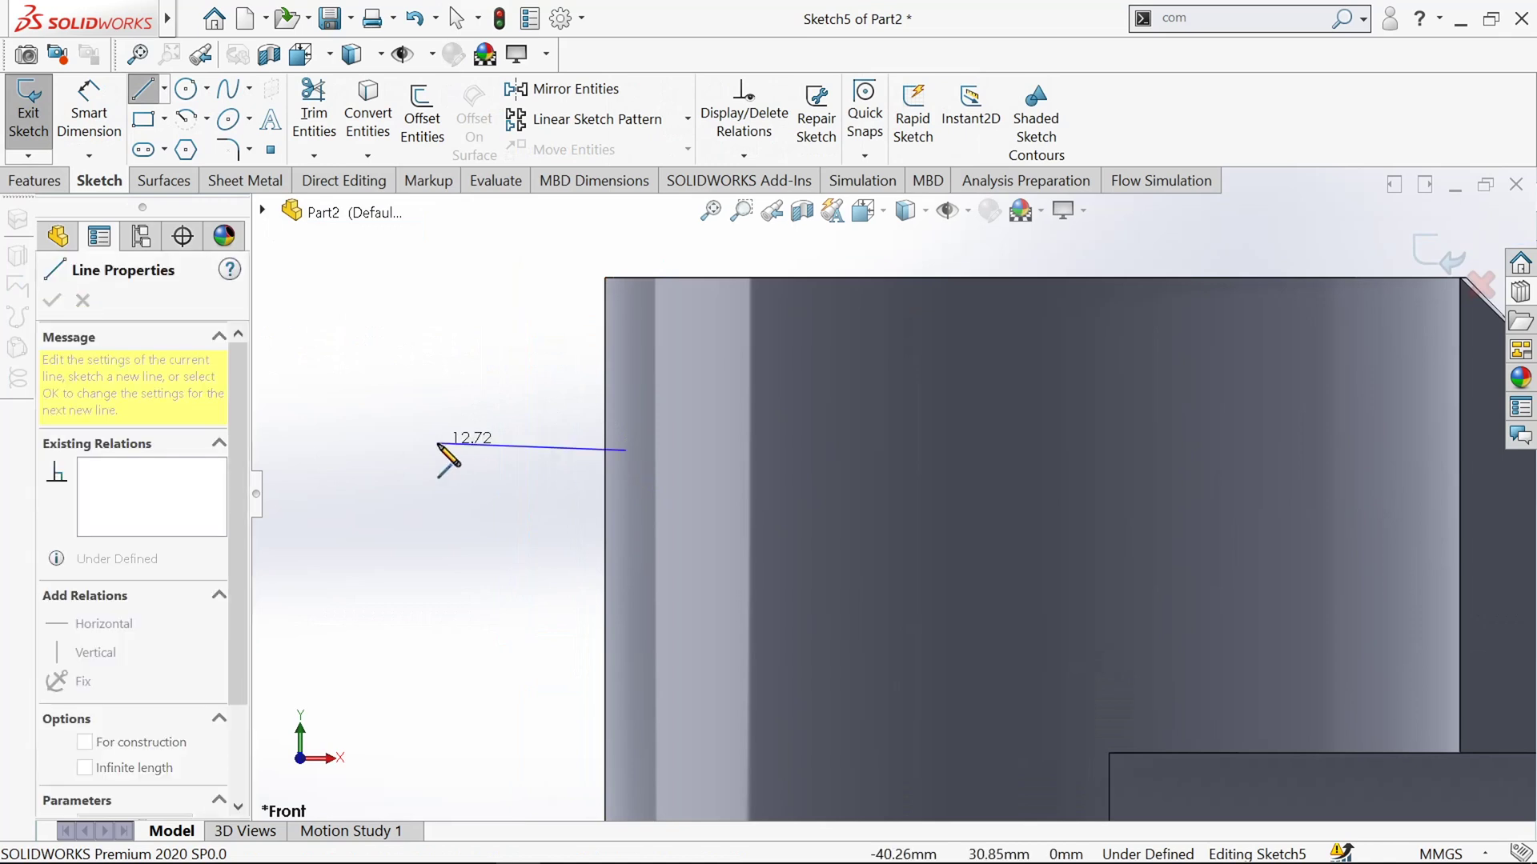
left_click(406, 451)
scroll(410, 464, "up", 3)
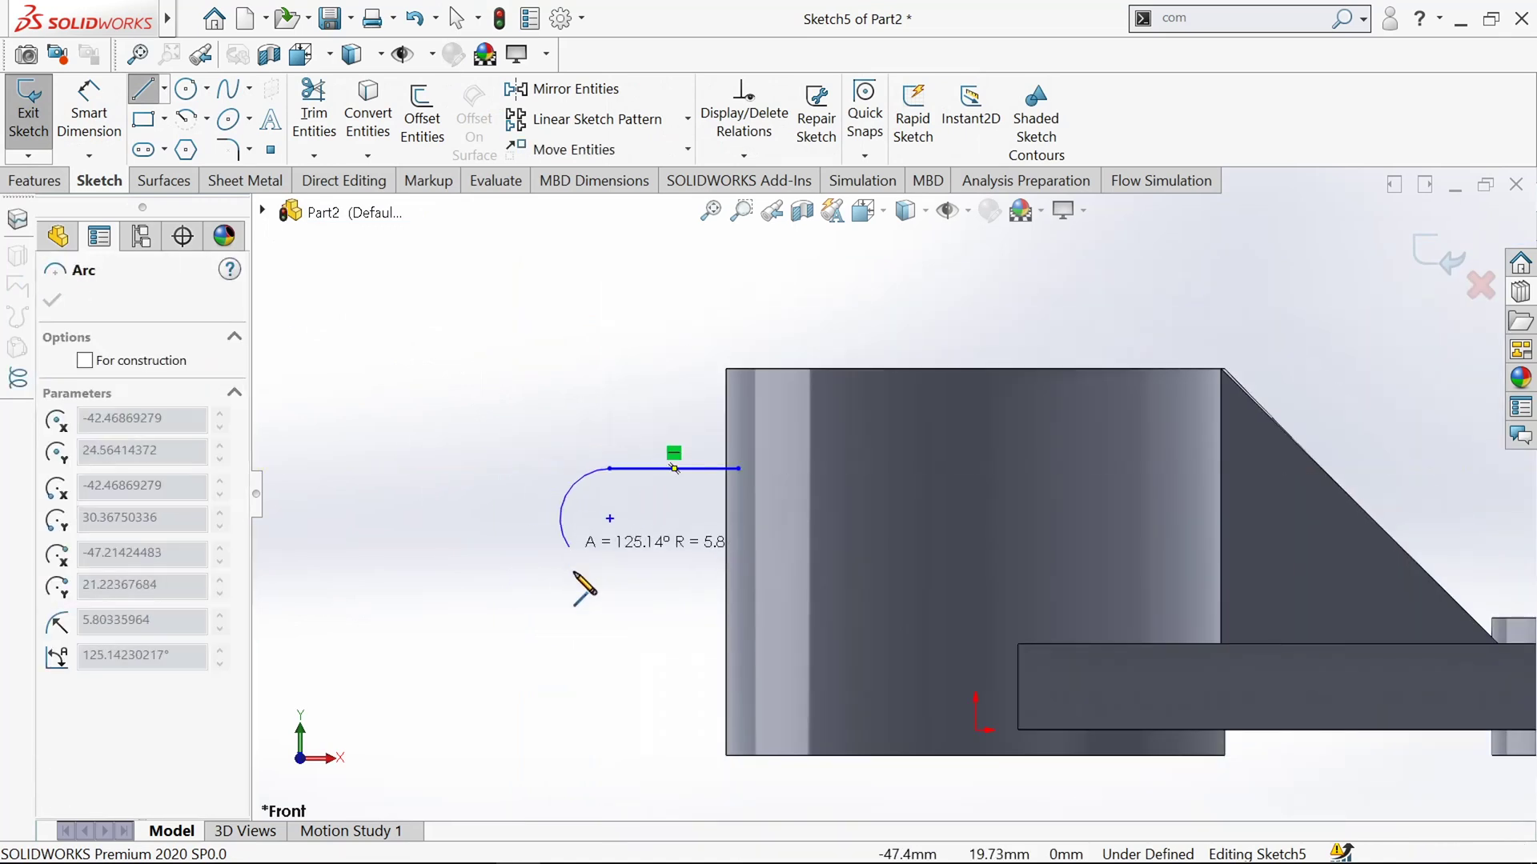
left_click(611, 648)
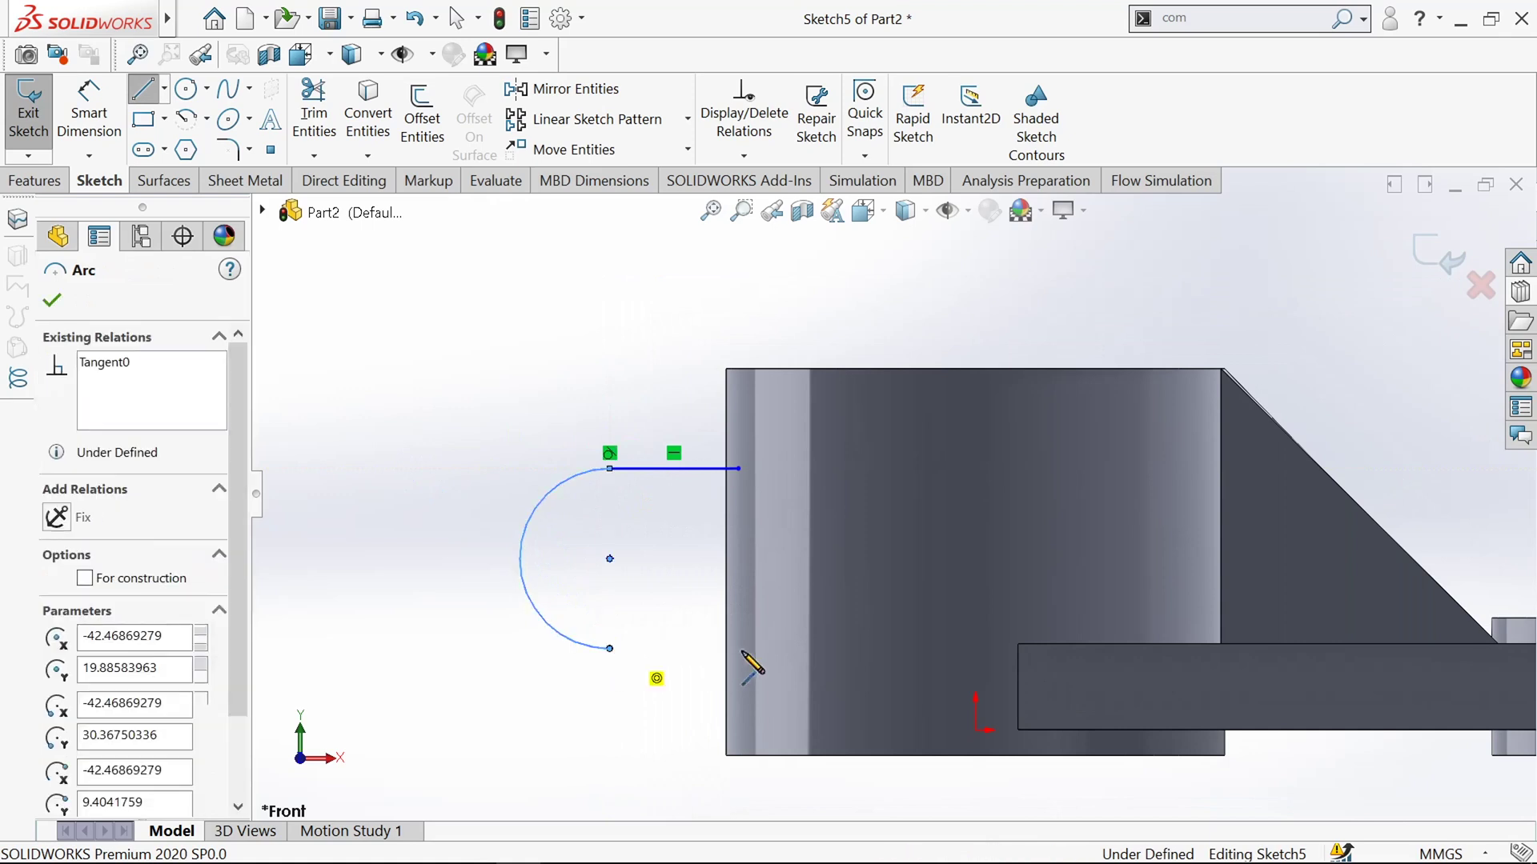
left_click(738, 647)
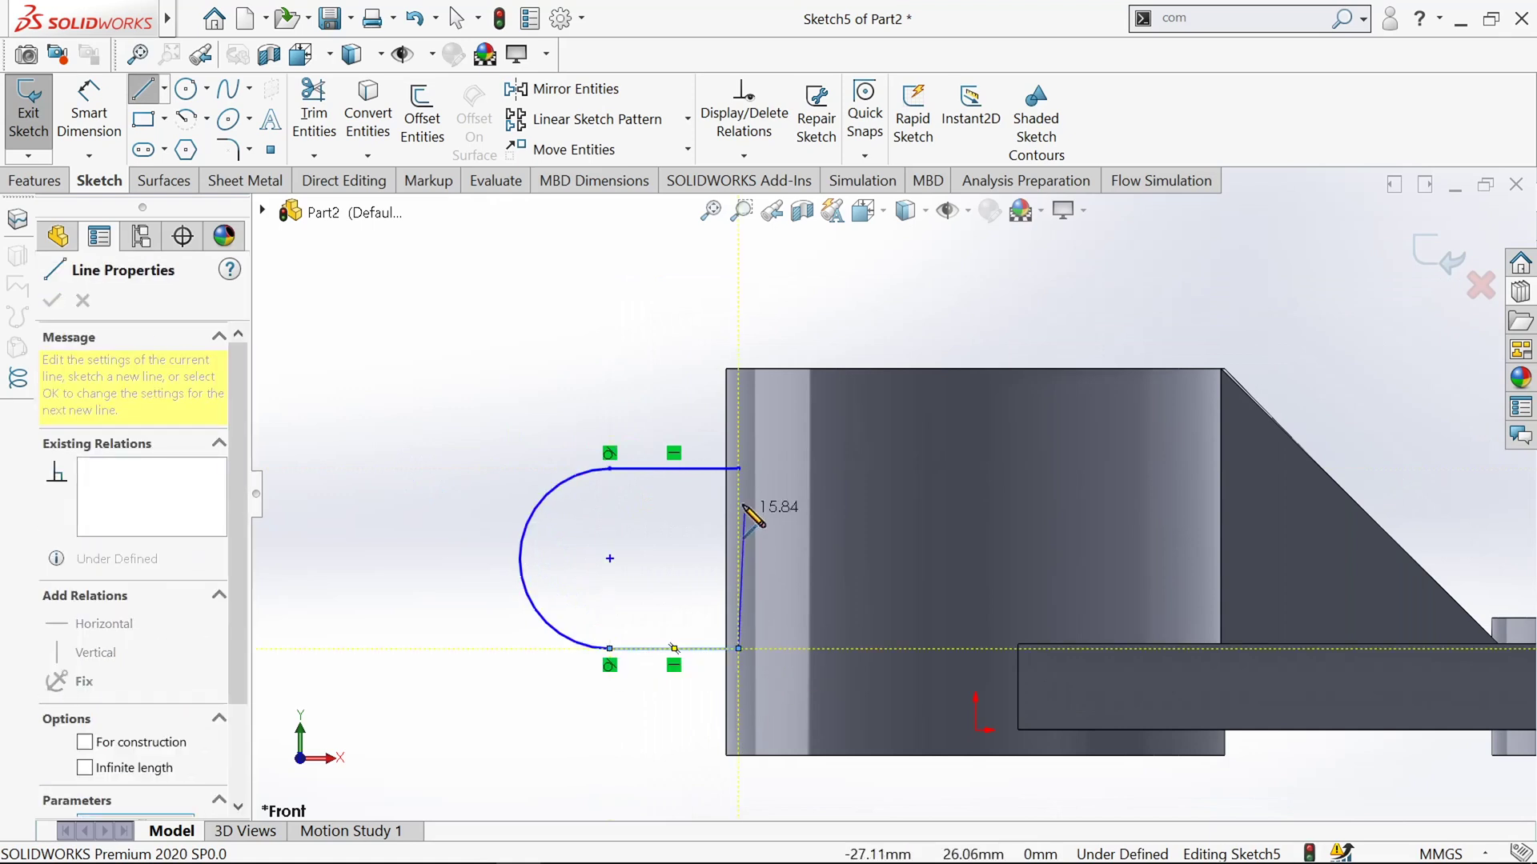
left_click(738, 469)
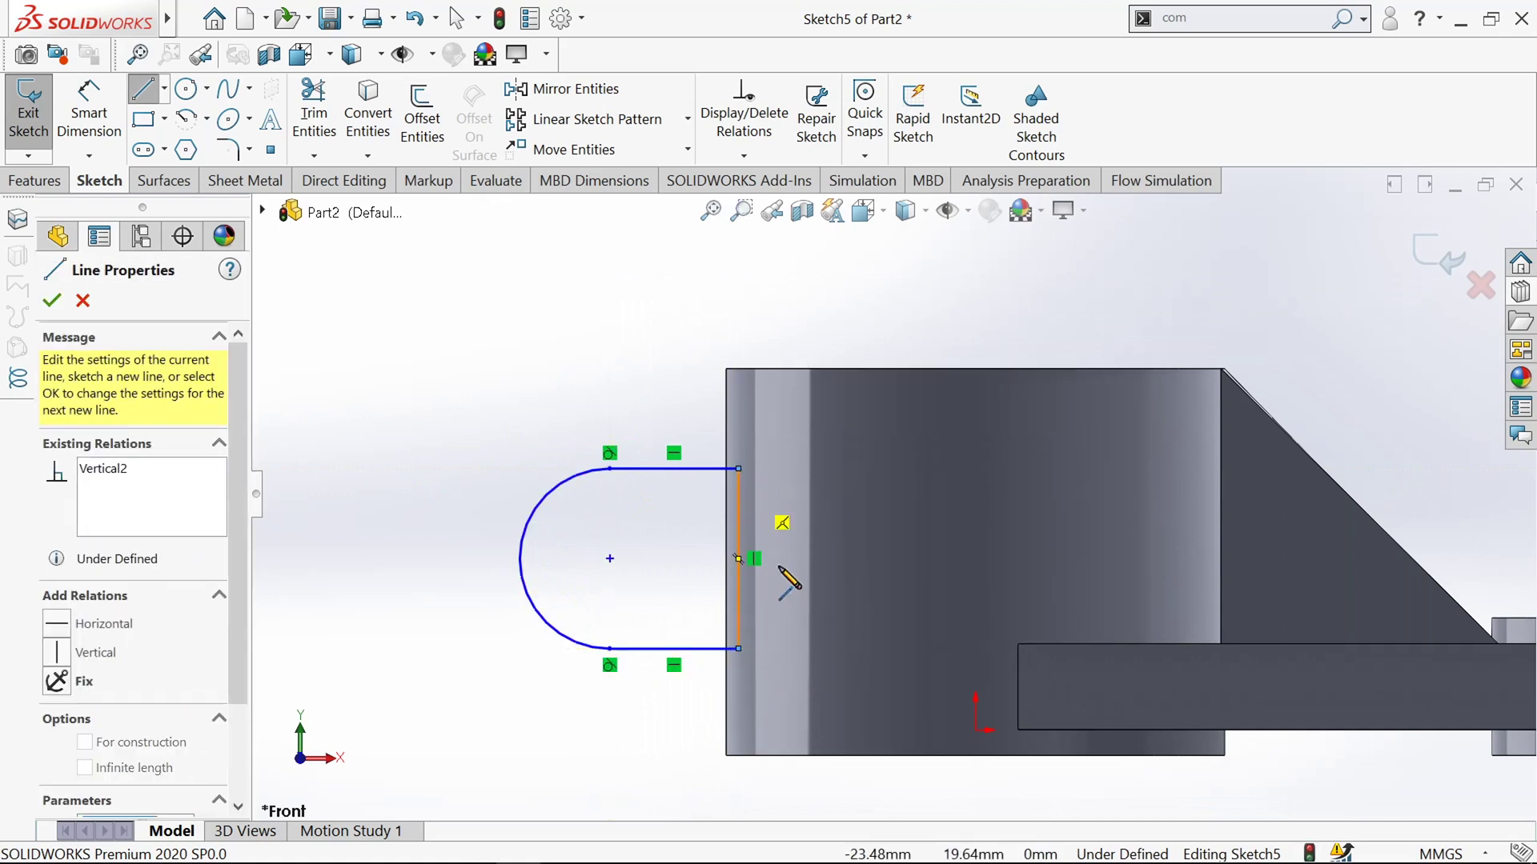
Step: Sketch a hole circle of about 5.5 mm radius centred on the lug's end arc
left_click(185, 90)
left_click(610, 559)
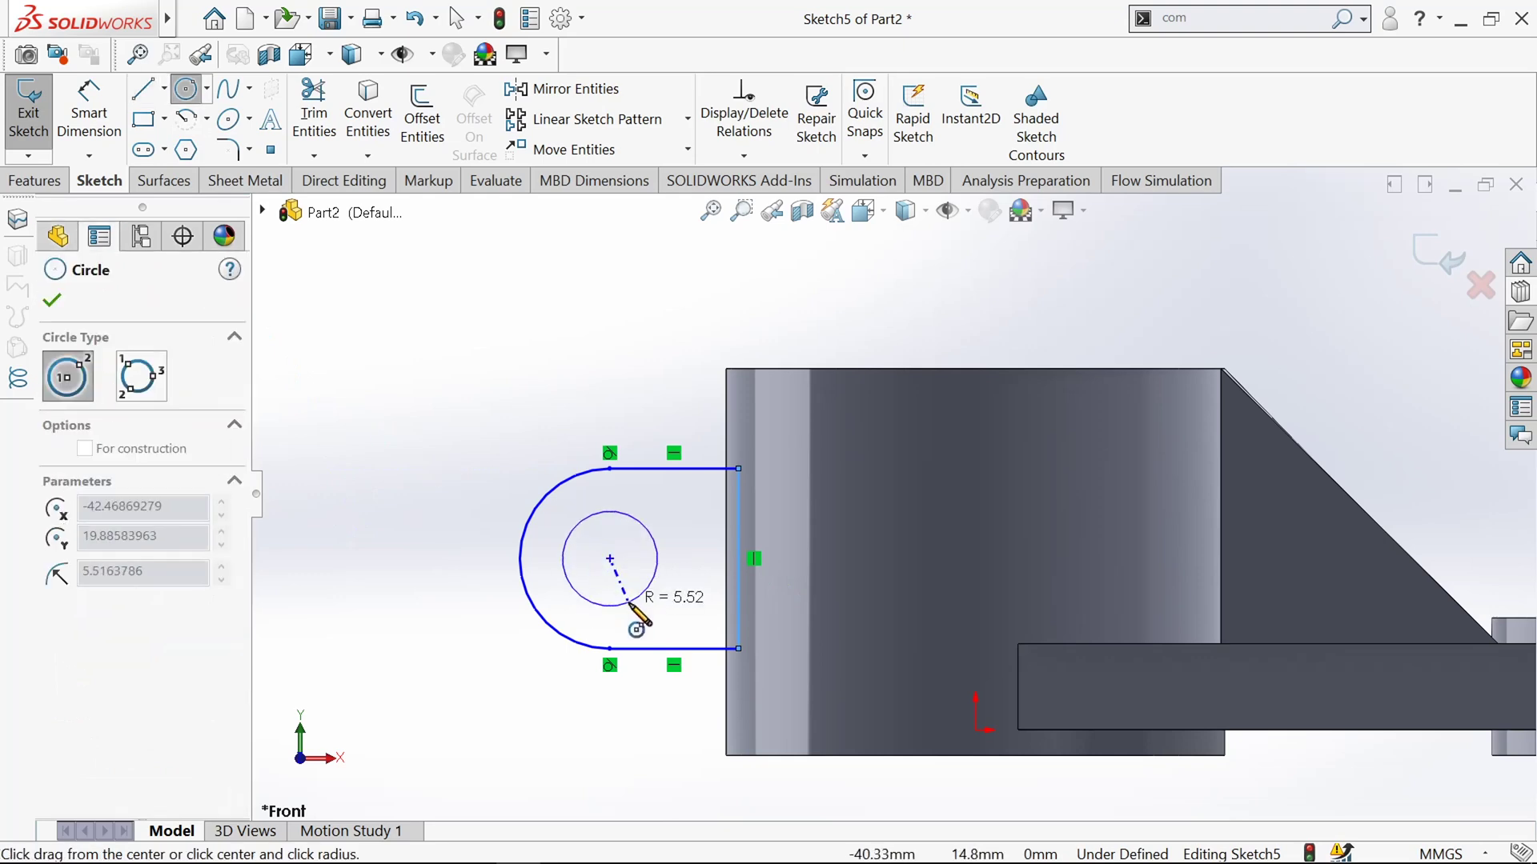
left_click(630, 606)
Step: Dimension the lug's end arc to a 16 mm radius and the hole circle to a 12 mm diameter
right_click_drag(630, 605, 624, 553)
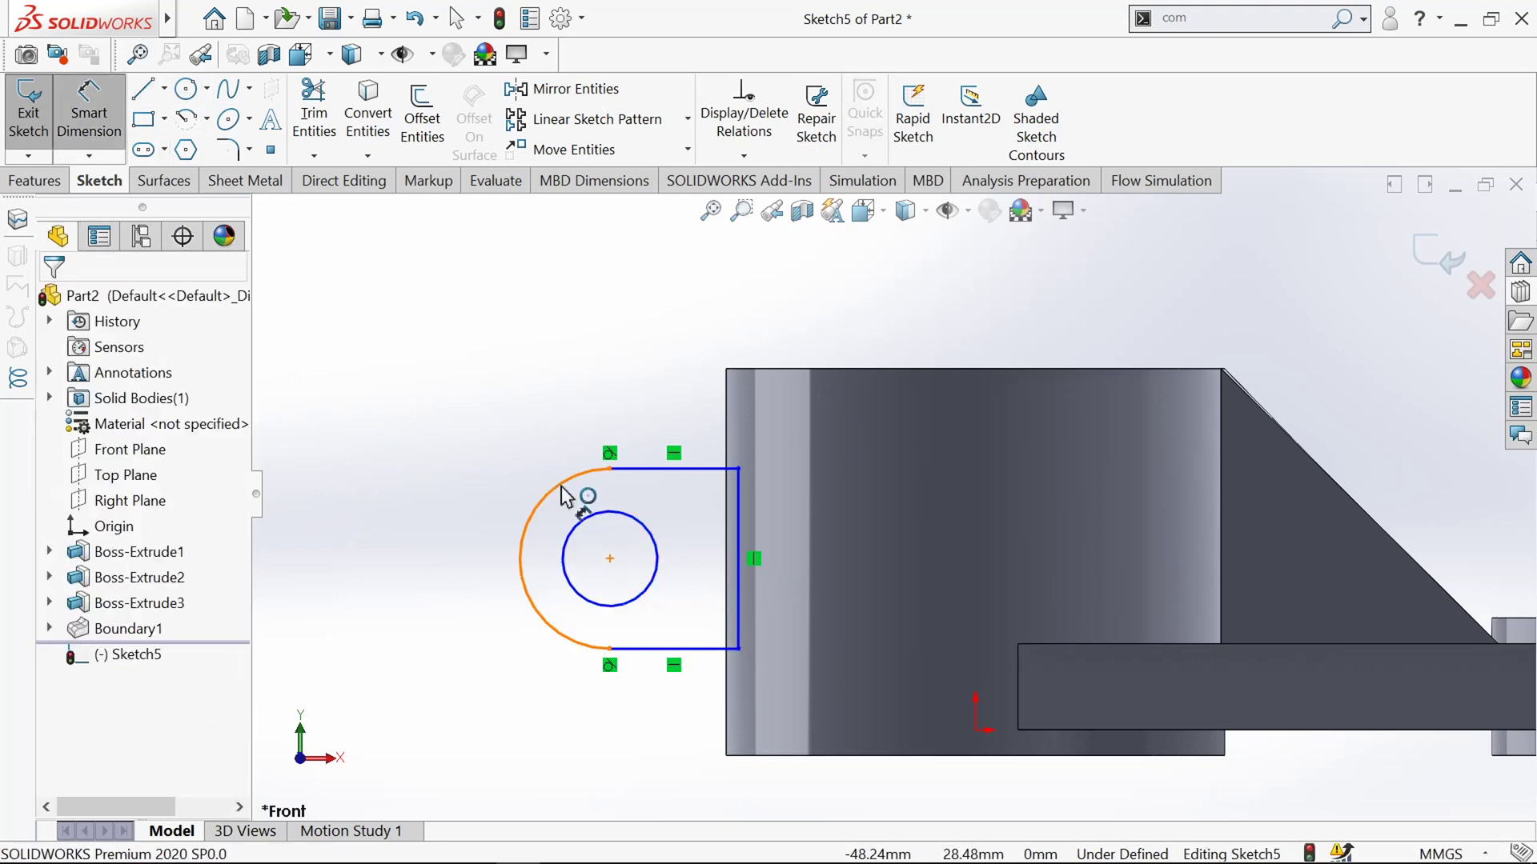
left_click(538, 497)
left_click(436, 444)
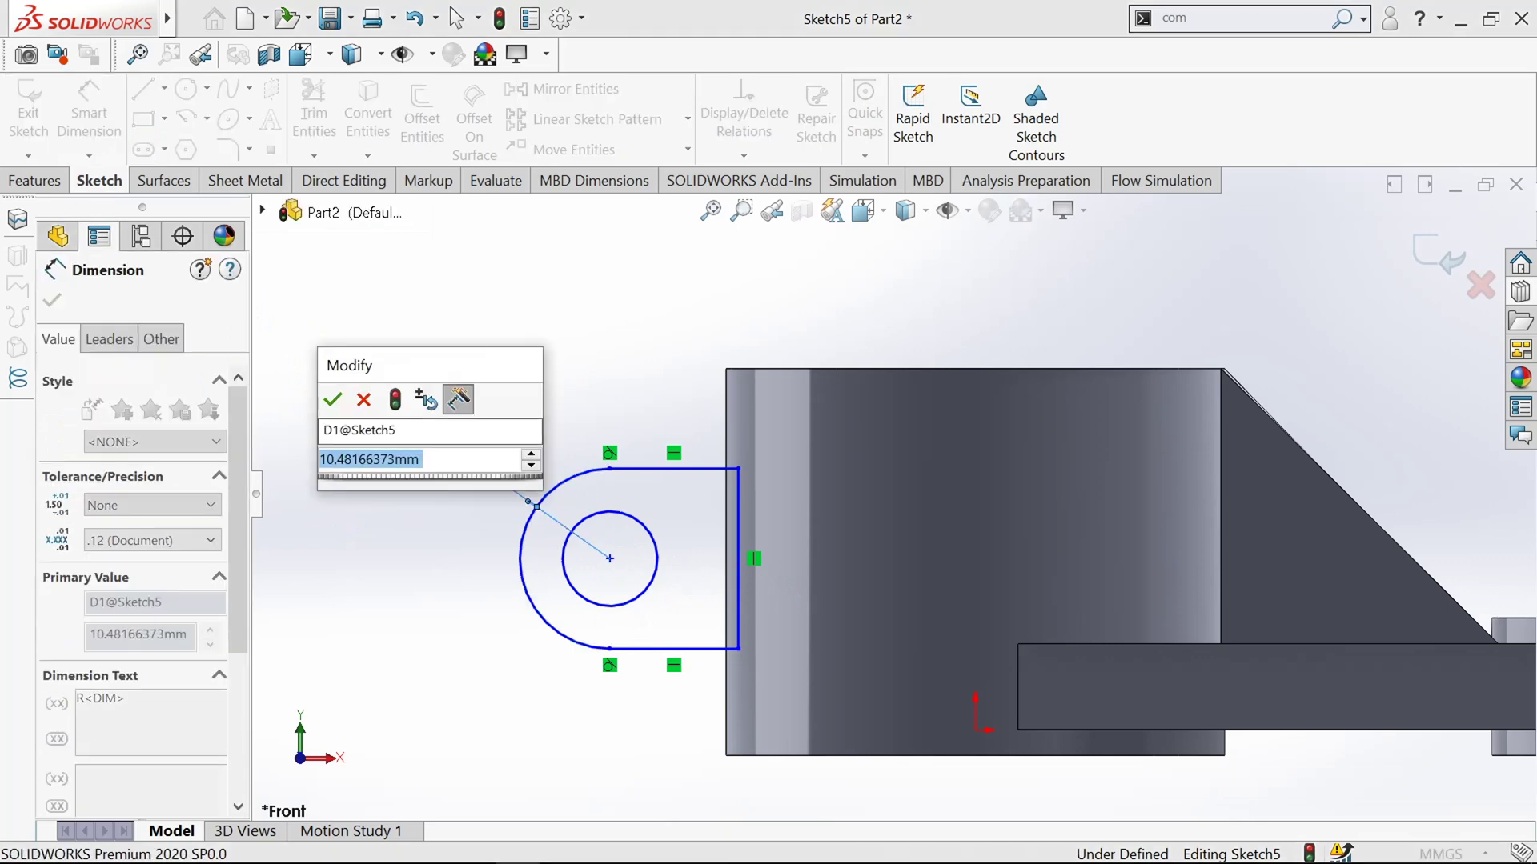
type("16")
key("Return")
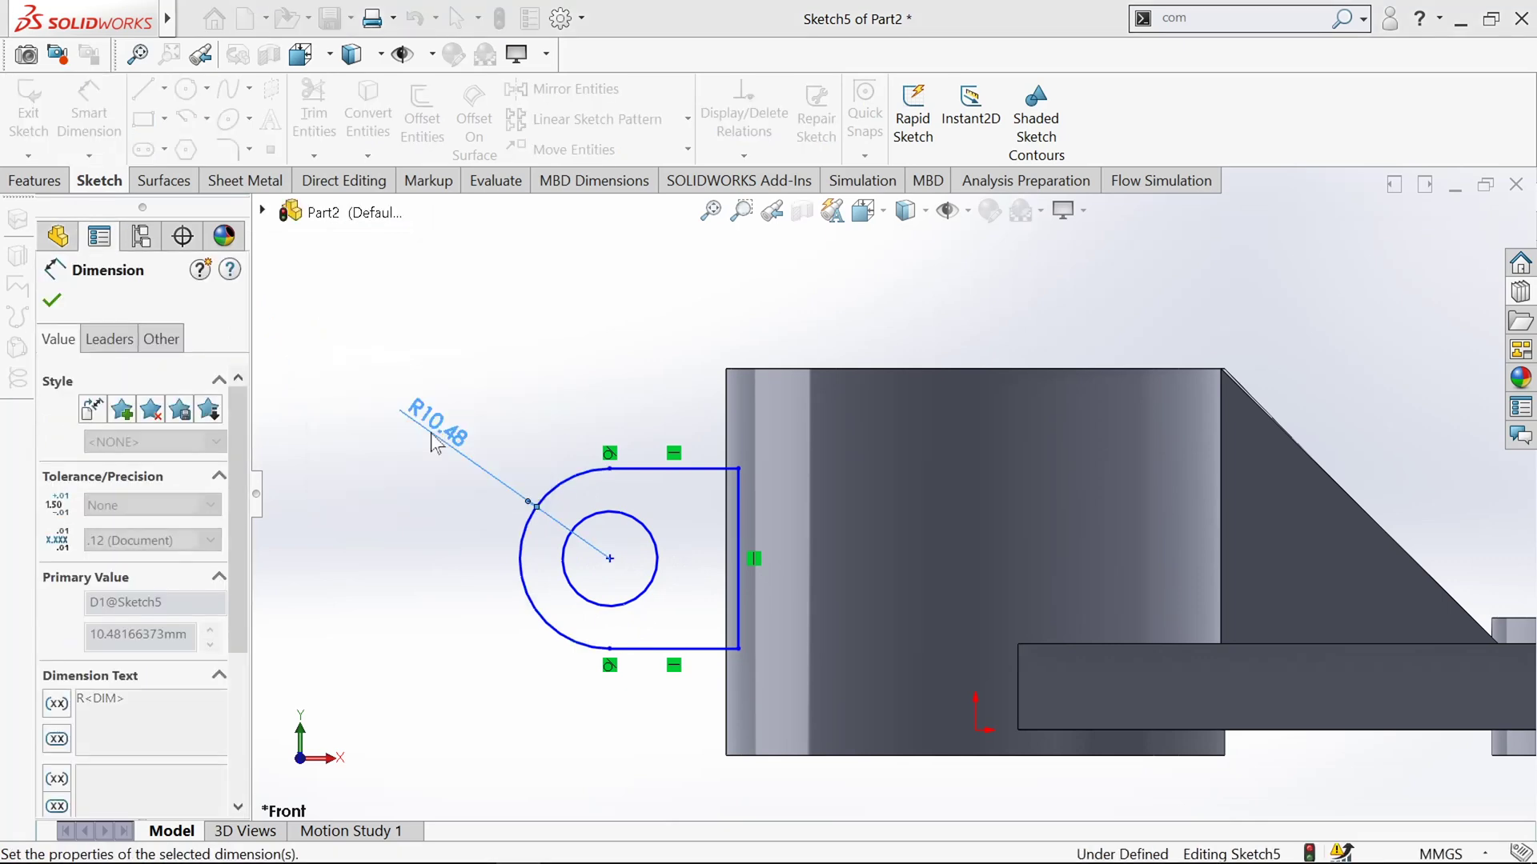
left_click(610, 478)
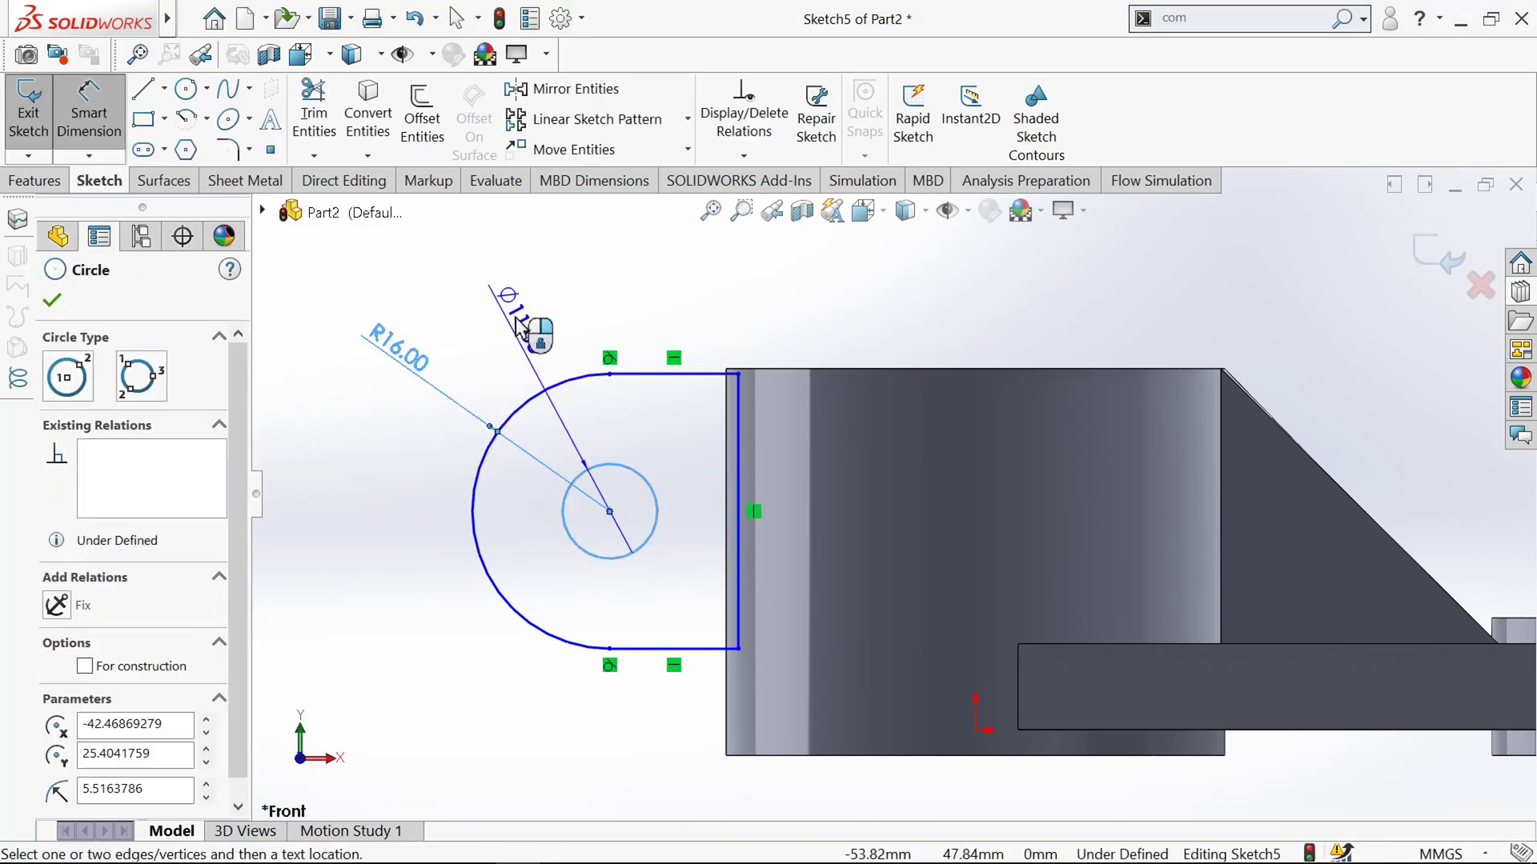
left_click(521, 317)
type("12")
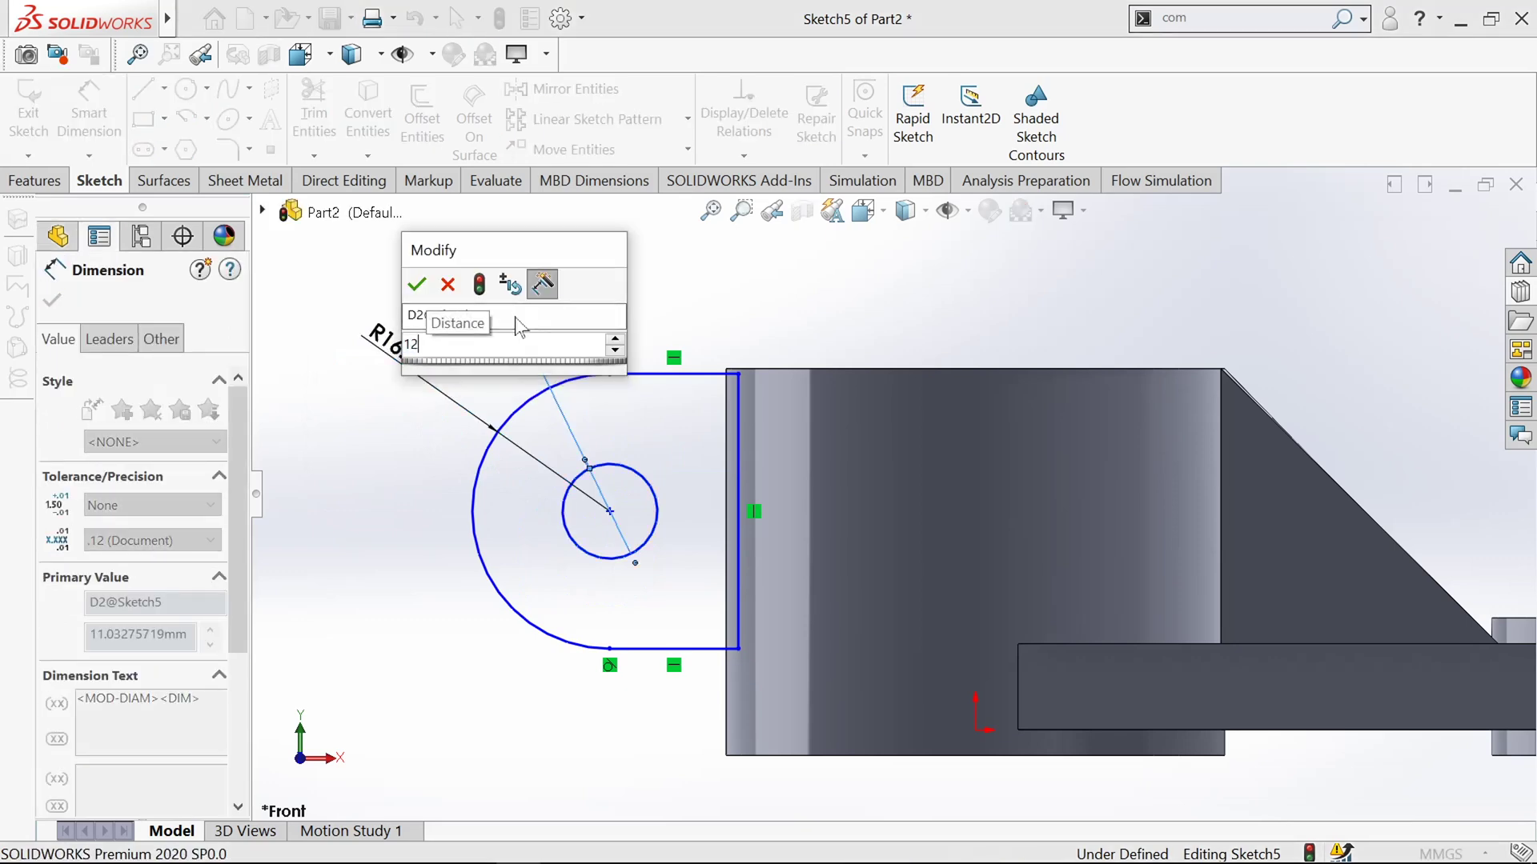
key("Return")
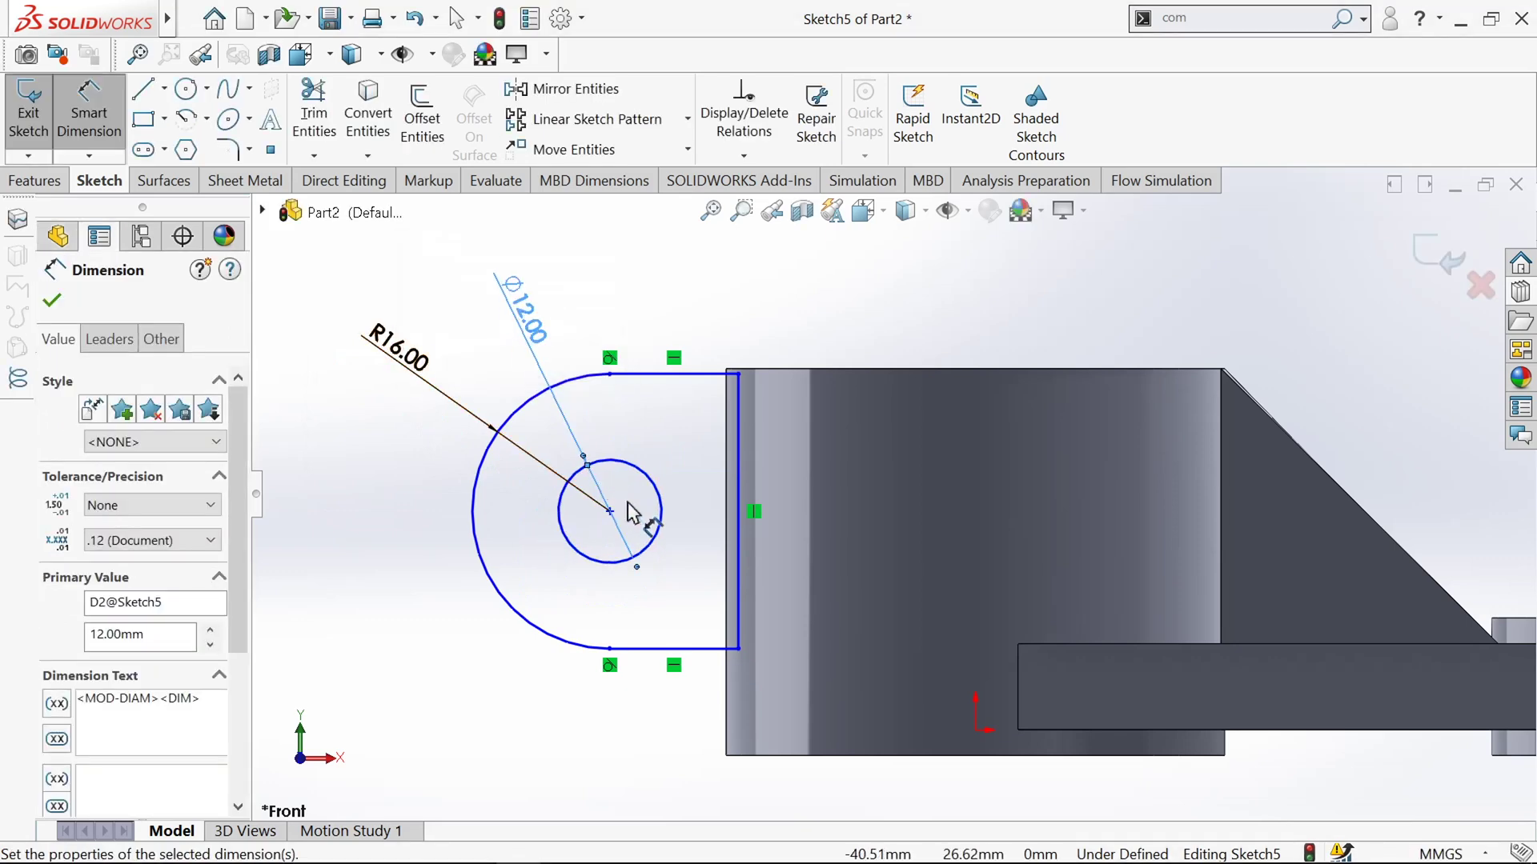
Step: Set the horizontal distance between the lug's hole centre and the origin to 44 mm
scroll(629, 512, "down", 1)
left_click(620, 513)
scroll(696, 536, "up", 2)
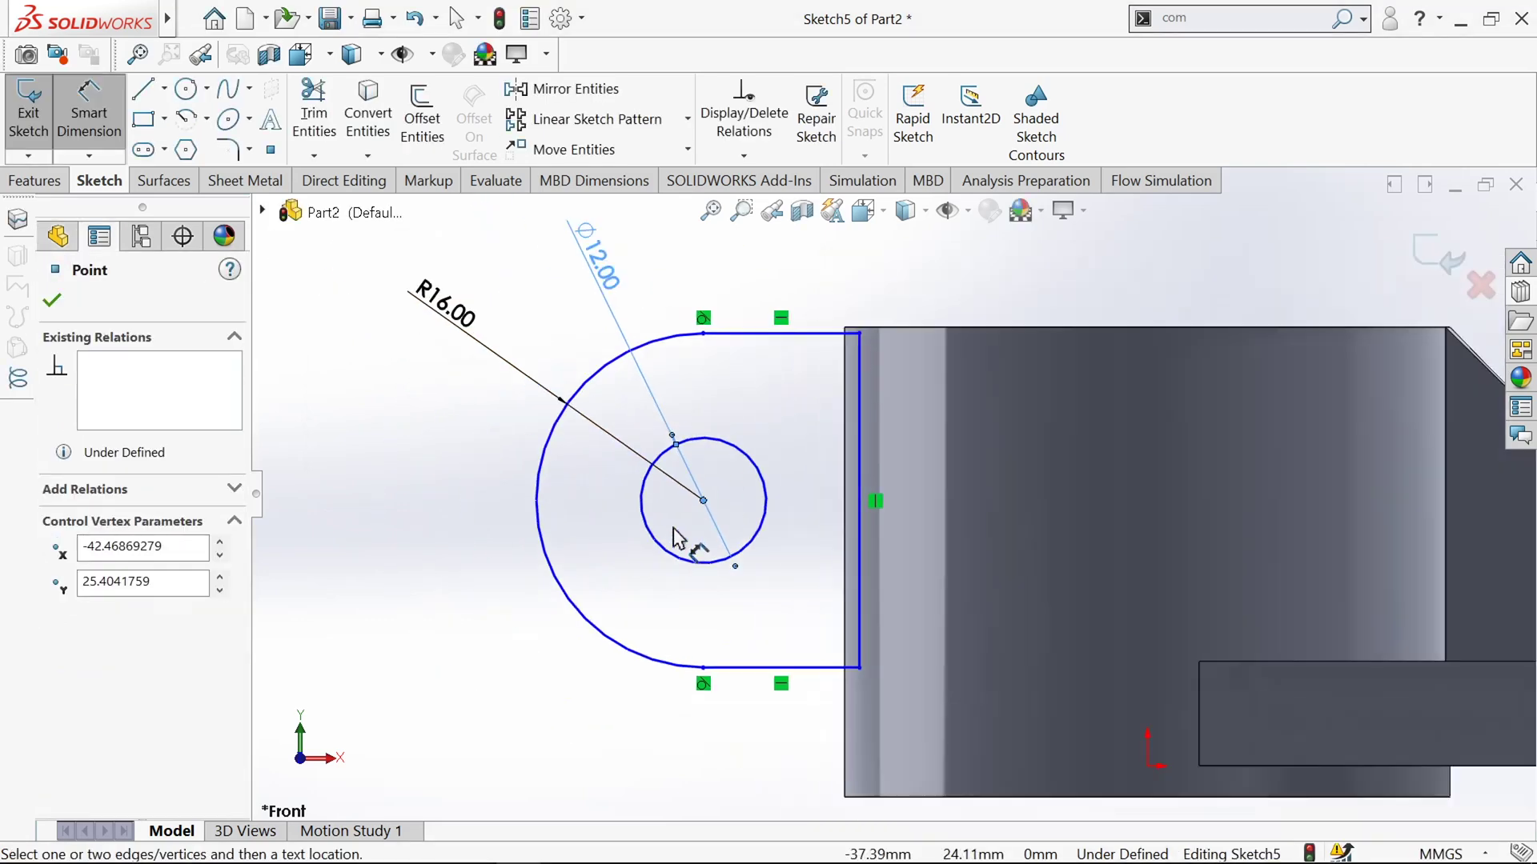
left_click(1106, 722)
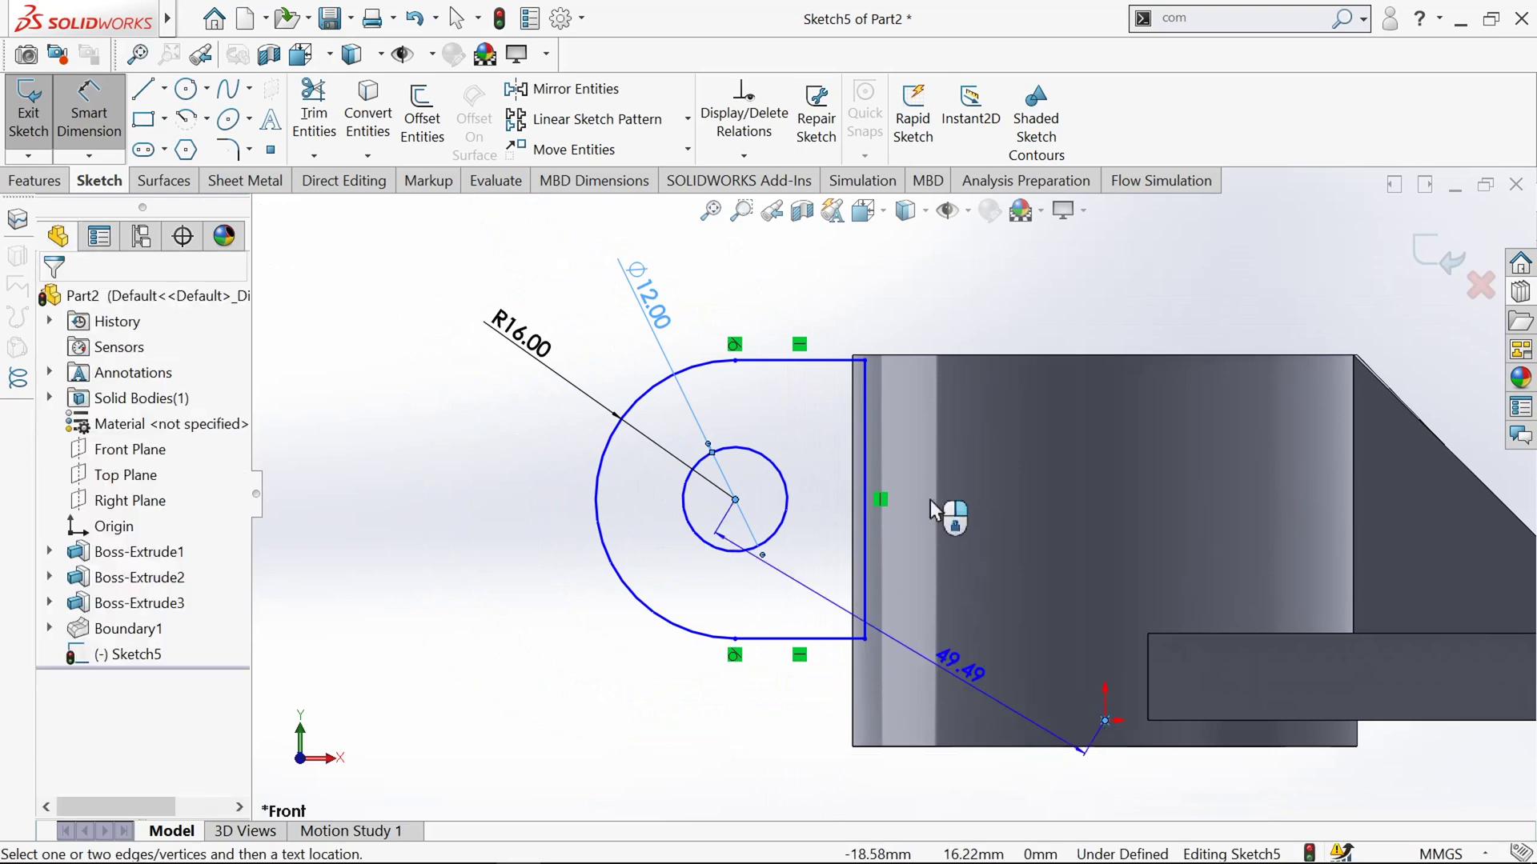
left_click(943, 302)
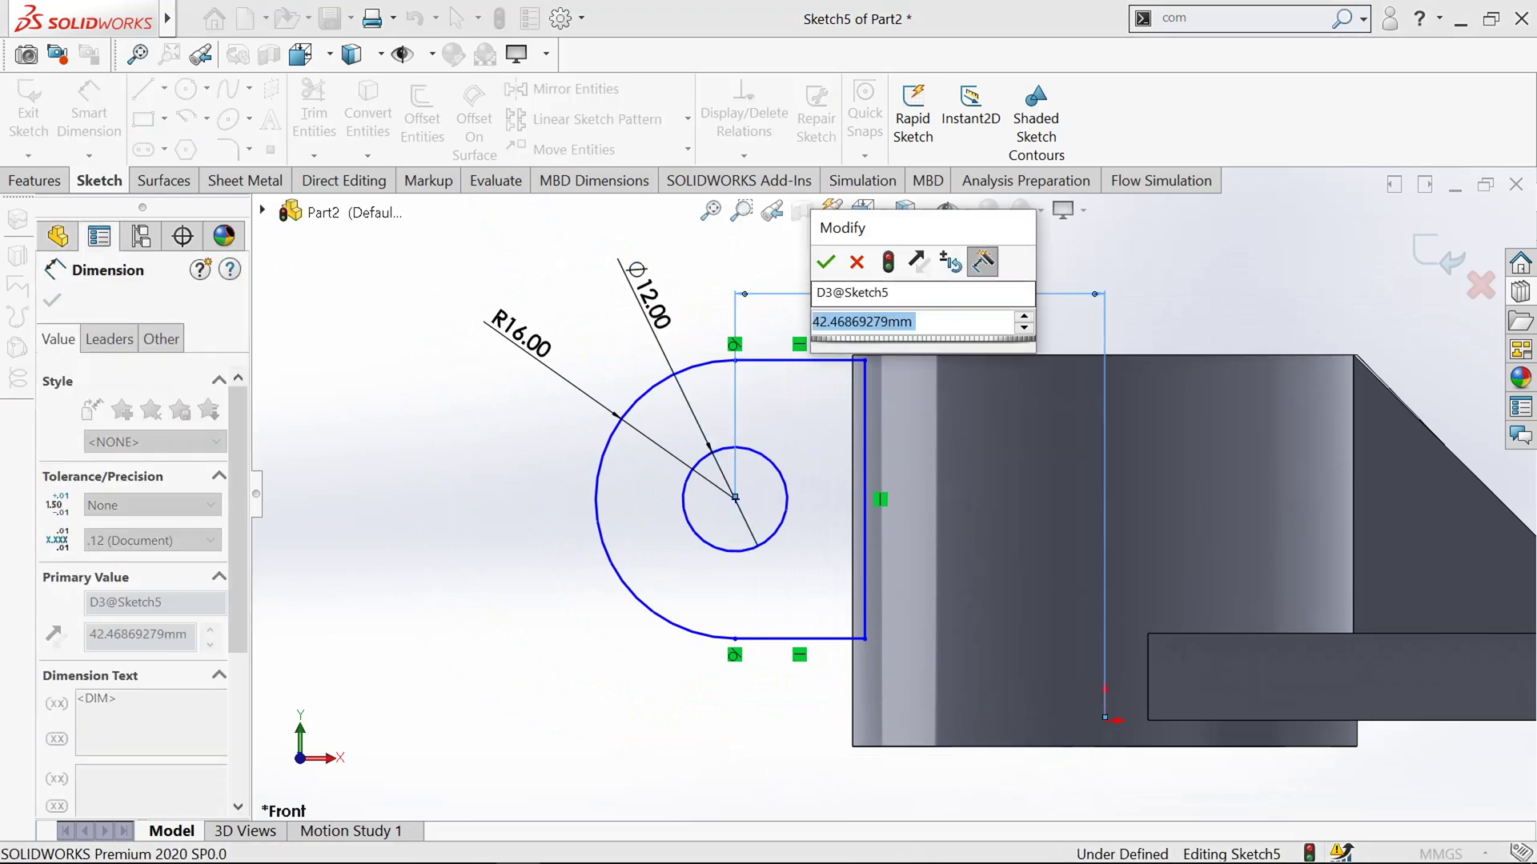
type("44")
key("Return")
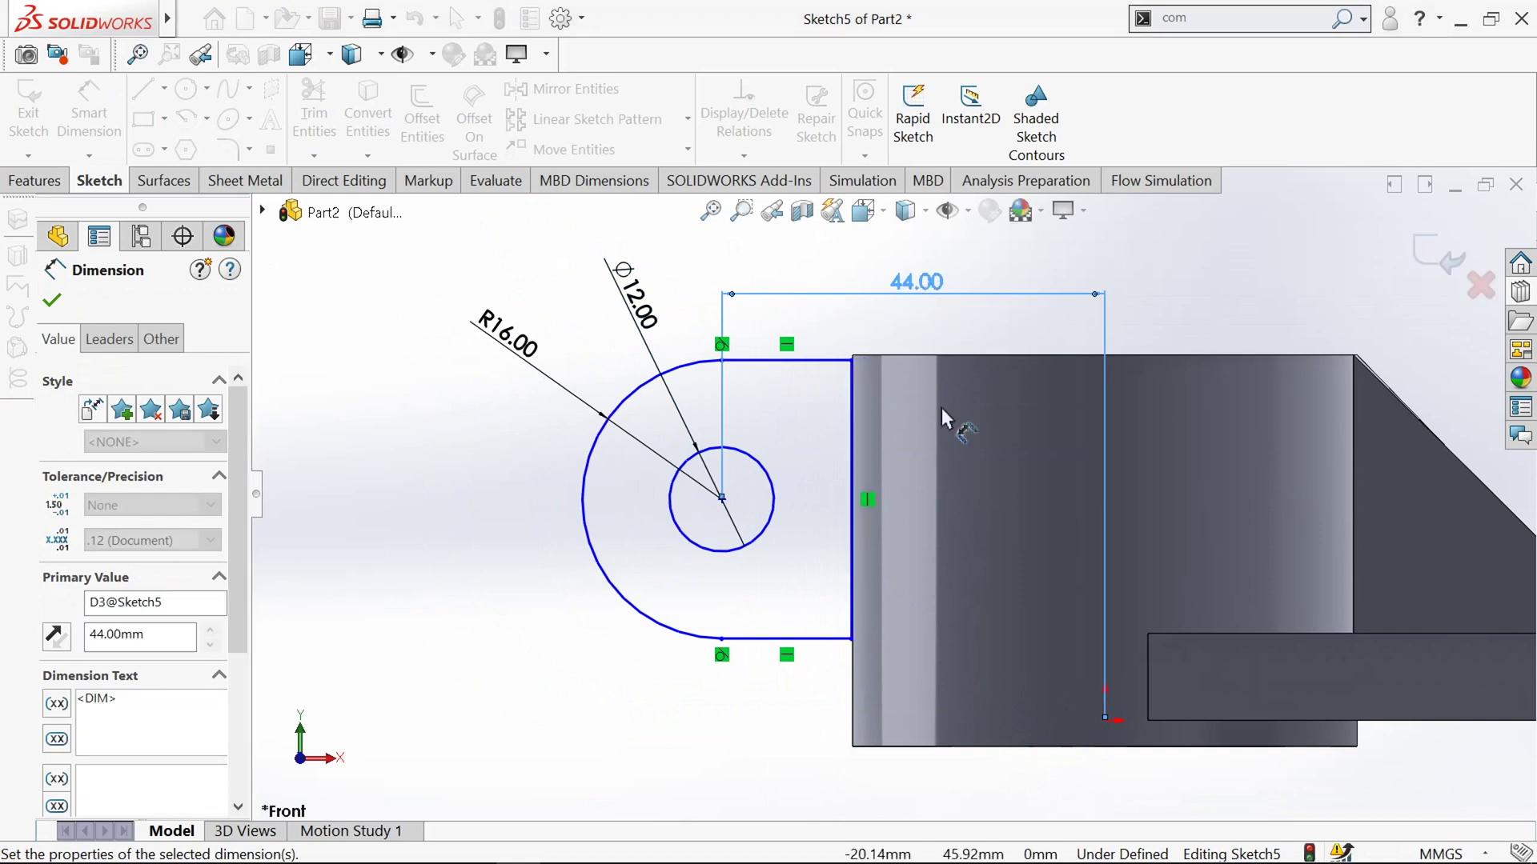
scroll(881, 496, "down", 1)
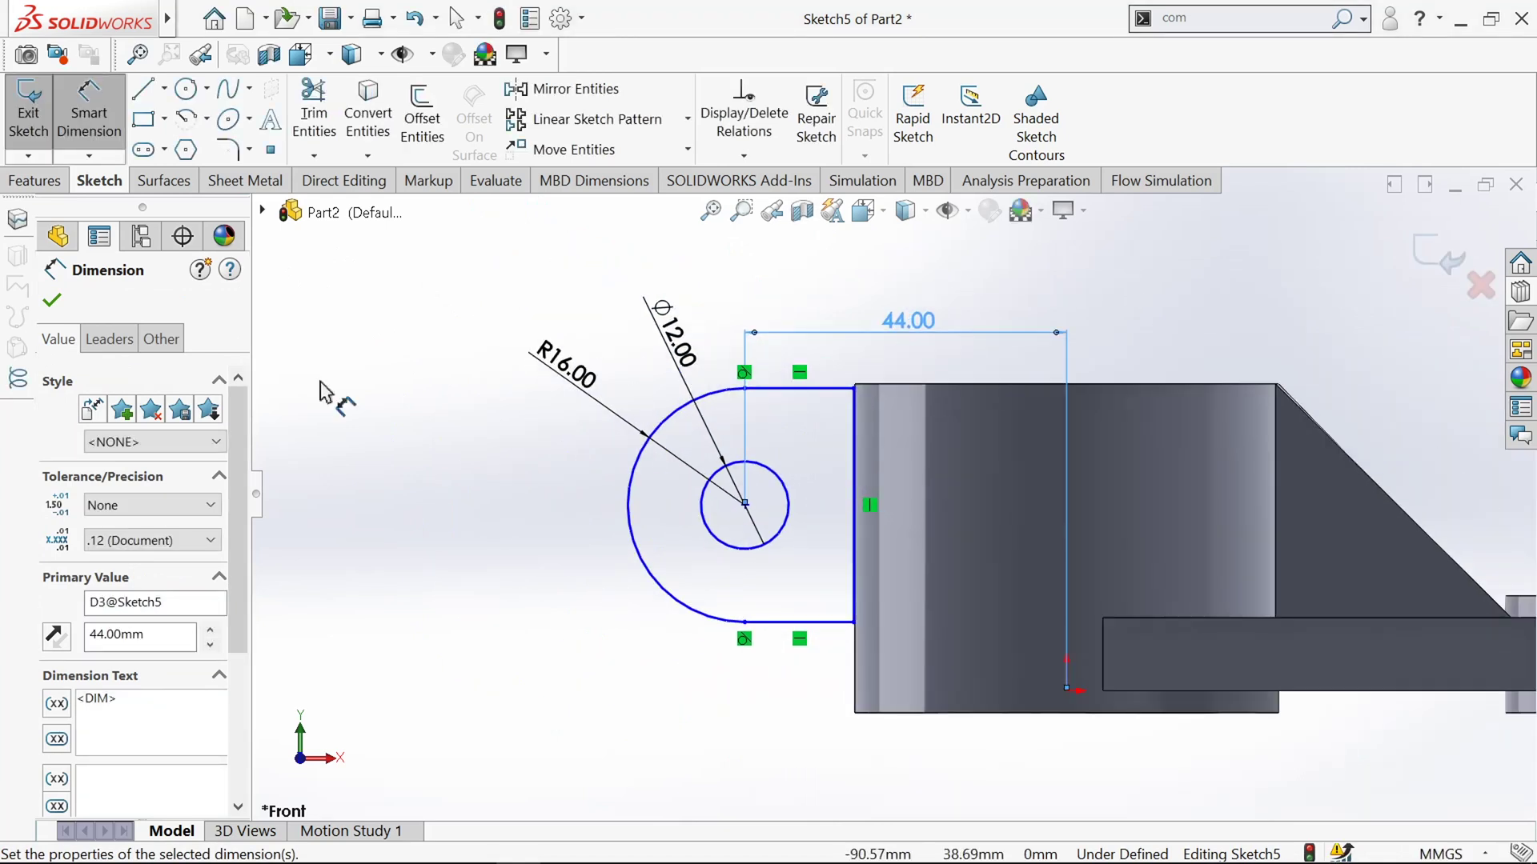
left_click(53, 301)
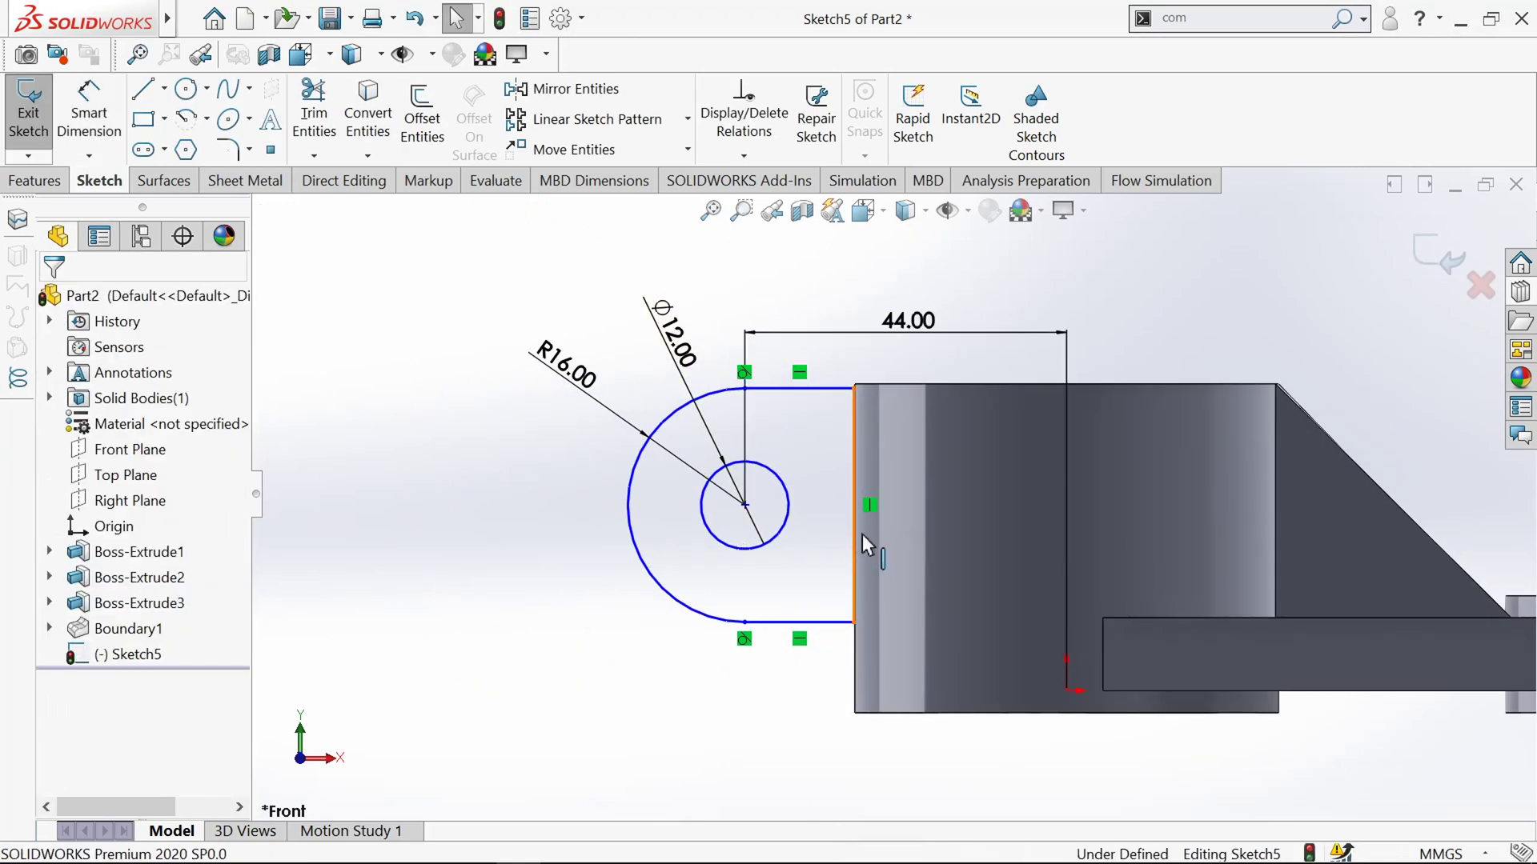
Step: Move the lug's vertical closing line slightly into the large boss and set the hole centre 22.5 mm above the boss's bottom edge
left_click_drag(862, 534, 873, 540)
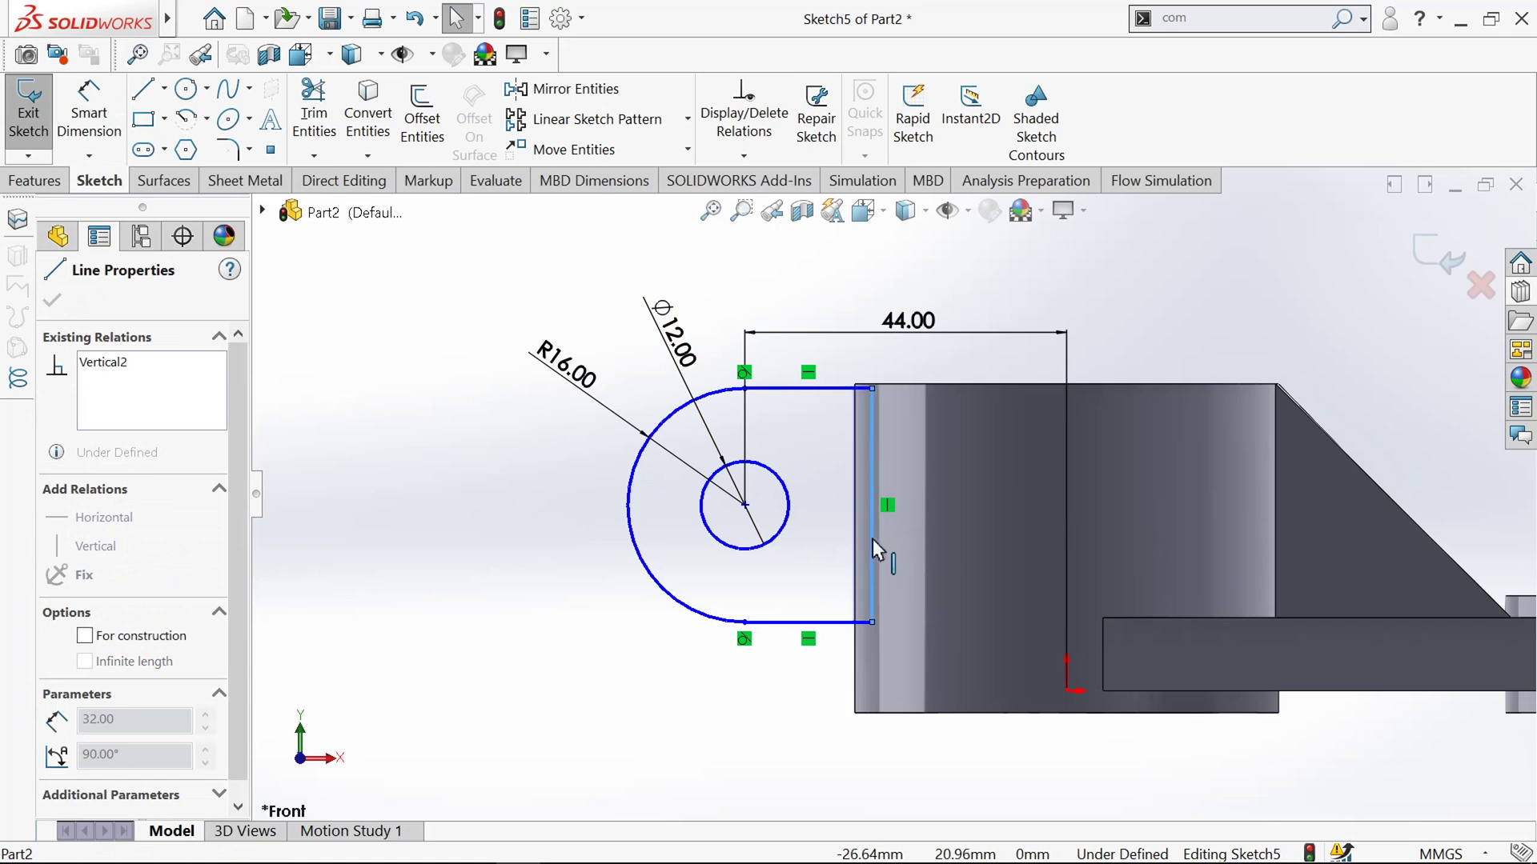
key("d")
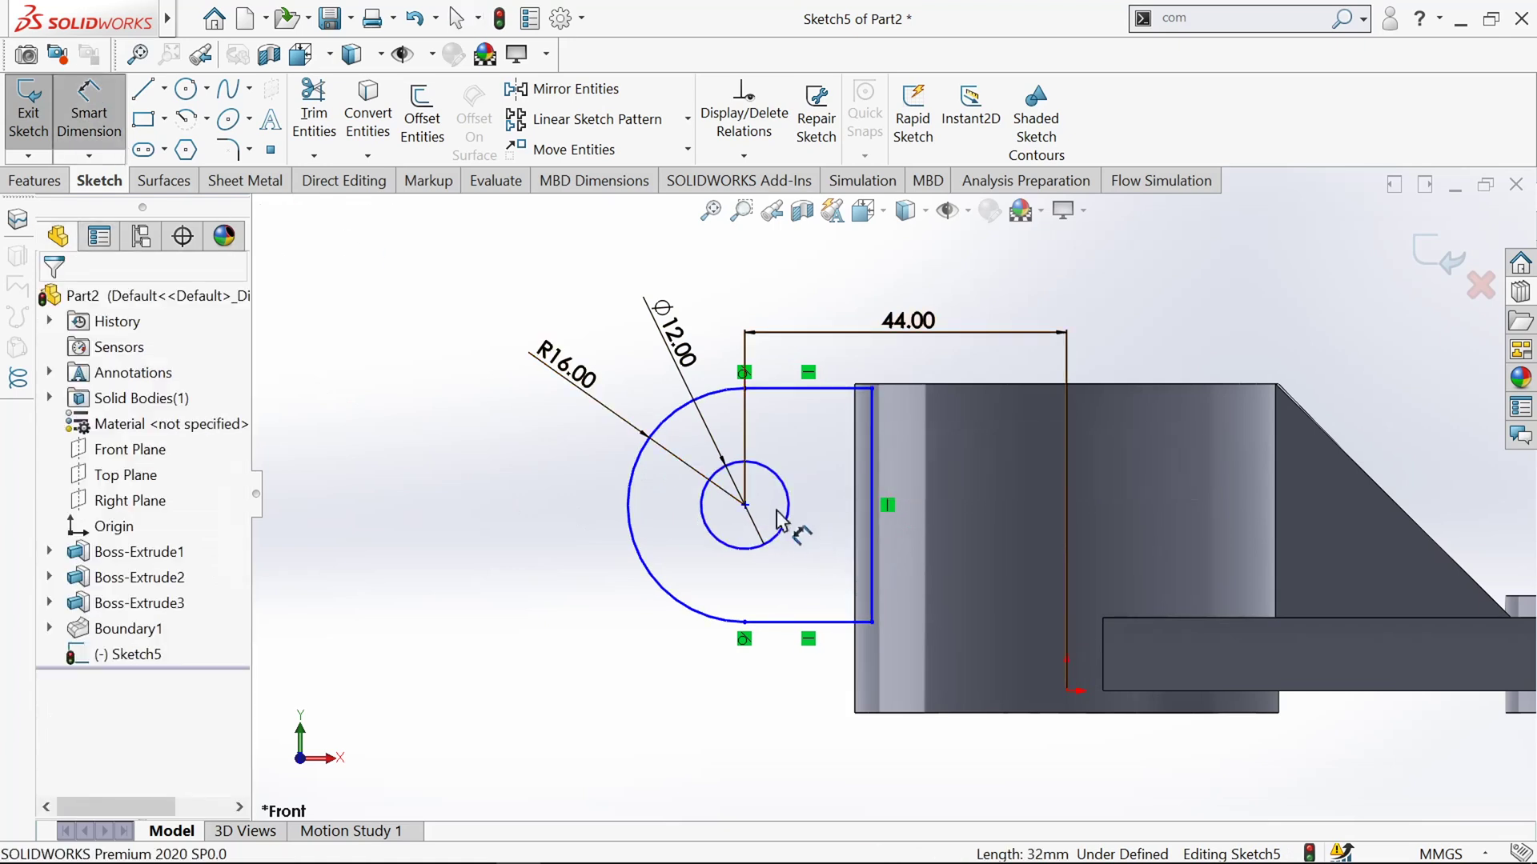
left_click(745, 506)
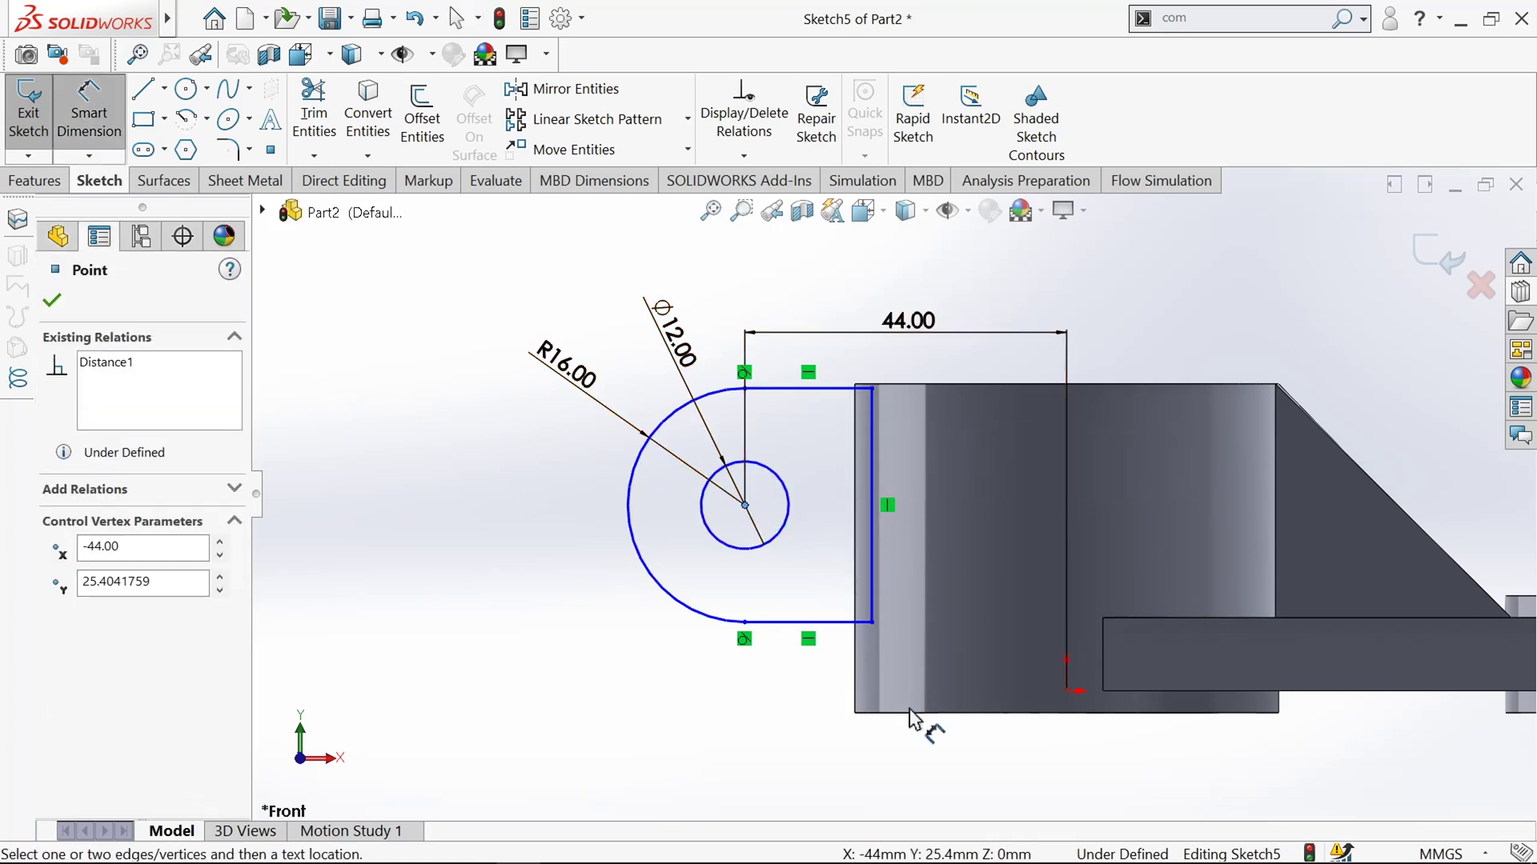
left_click(1053, 716)
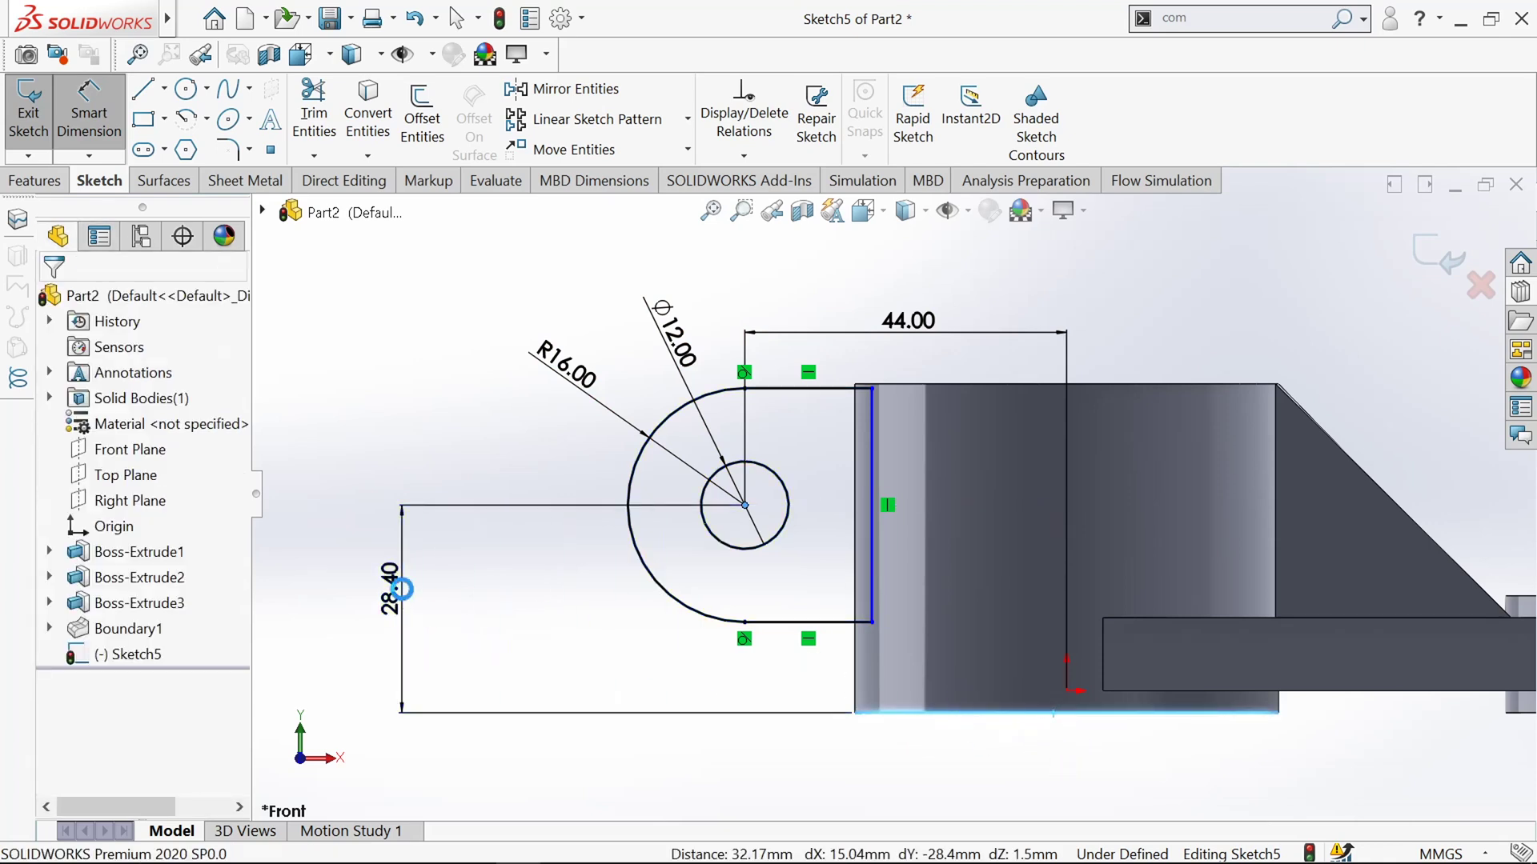
left_click(404, 598)
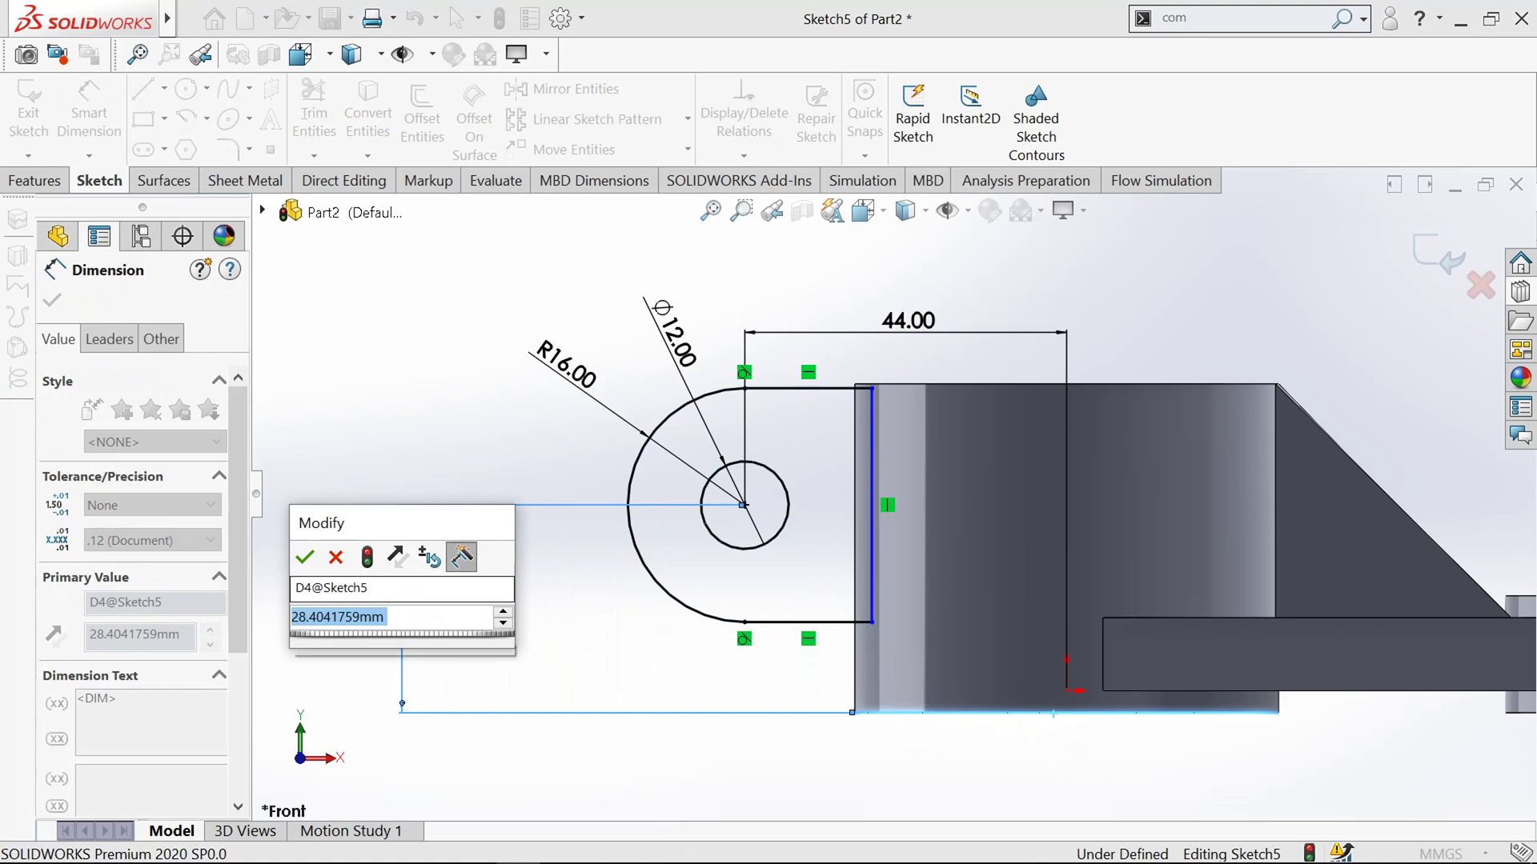
type("22.5")
key("Return")
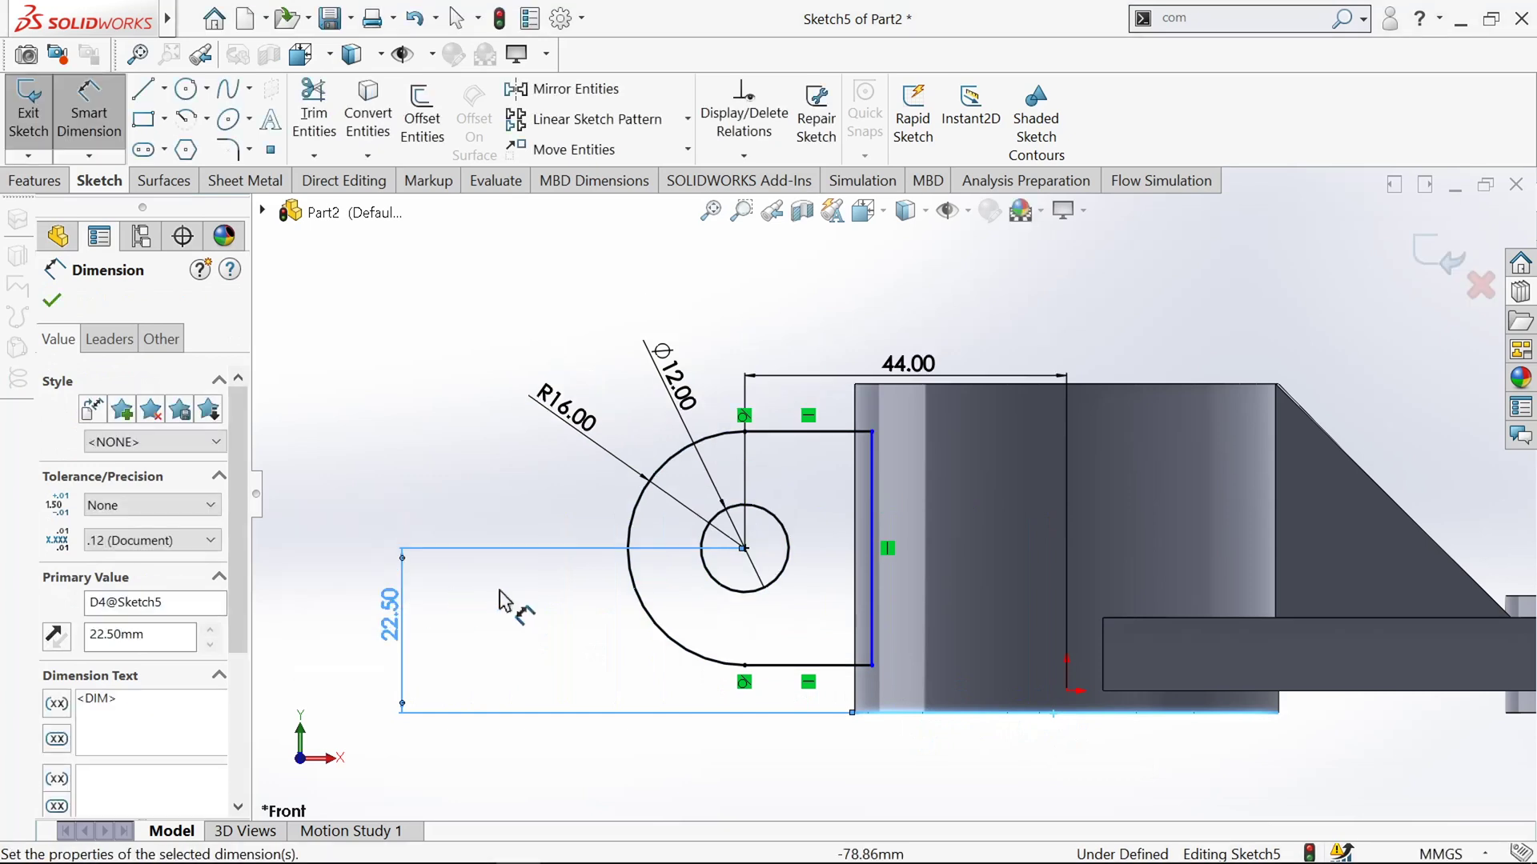
left_click(51, 303)
Step: Close the lug sketch and start its boss extrusion from a 1.5 mm offset to the sketch plane
key("f")
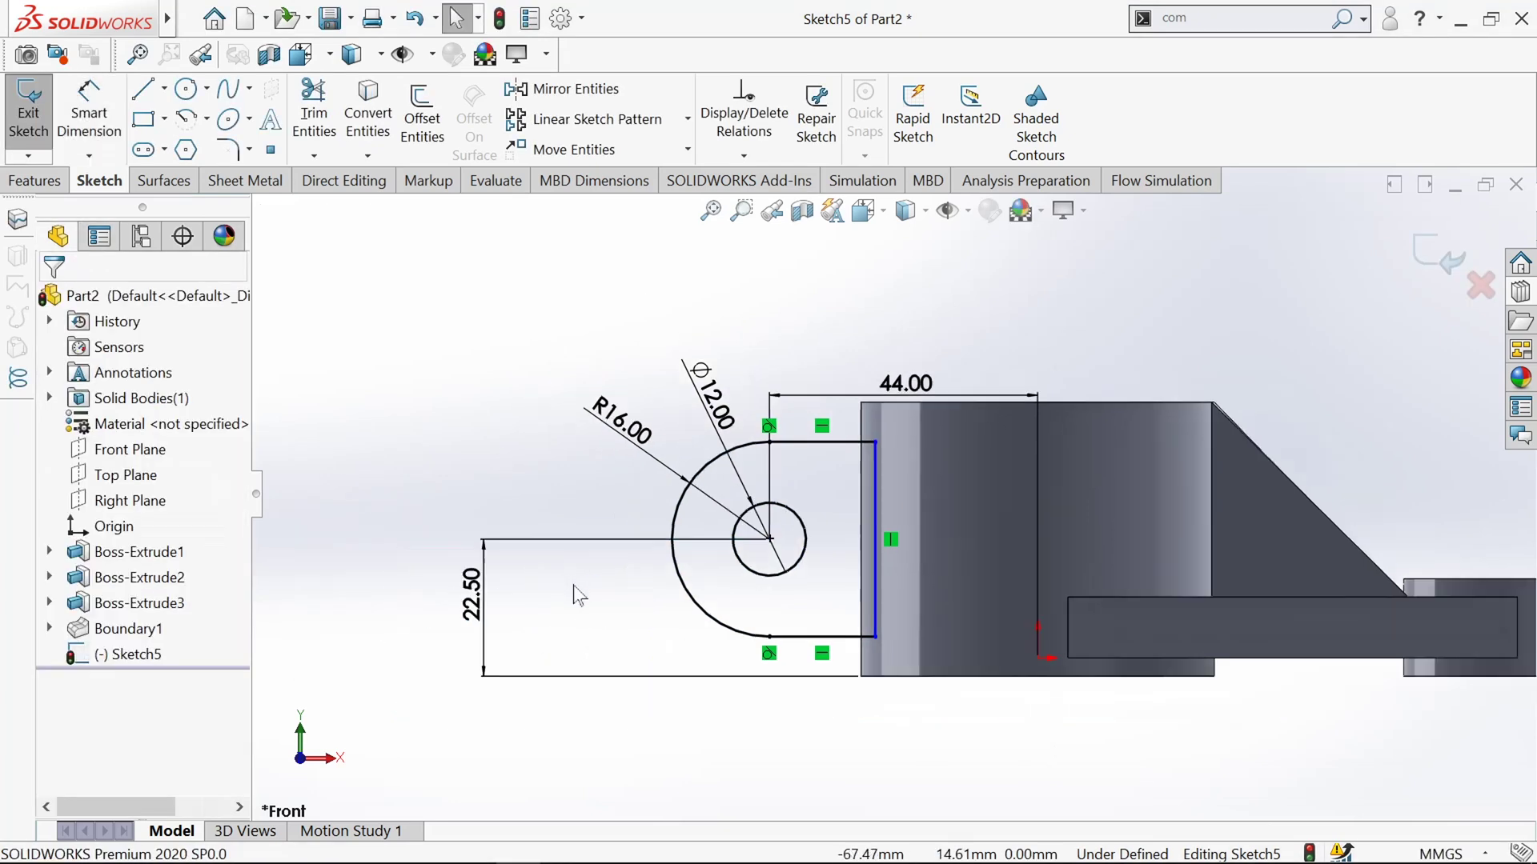
middle_click_drag(662, 613, 732, 631)
left_click(13, 112)
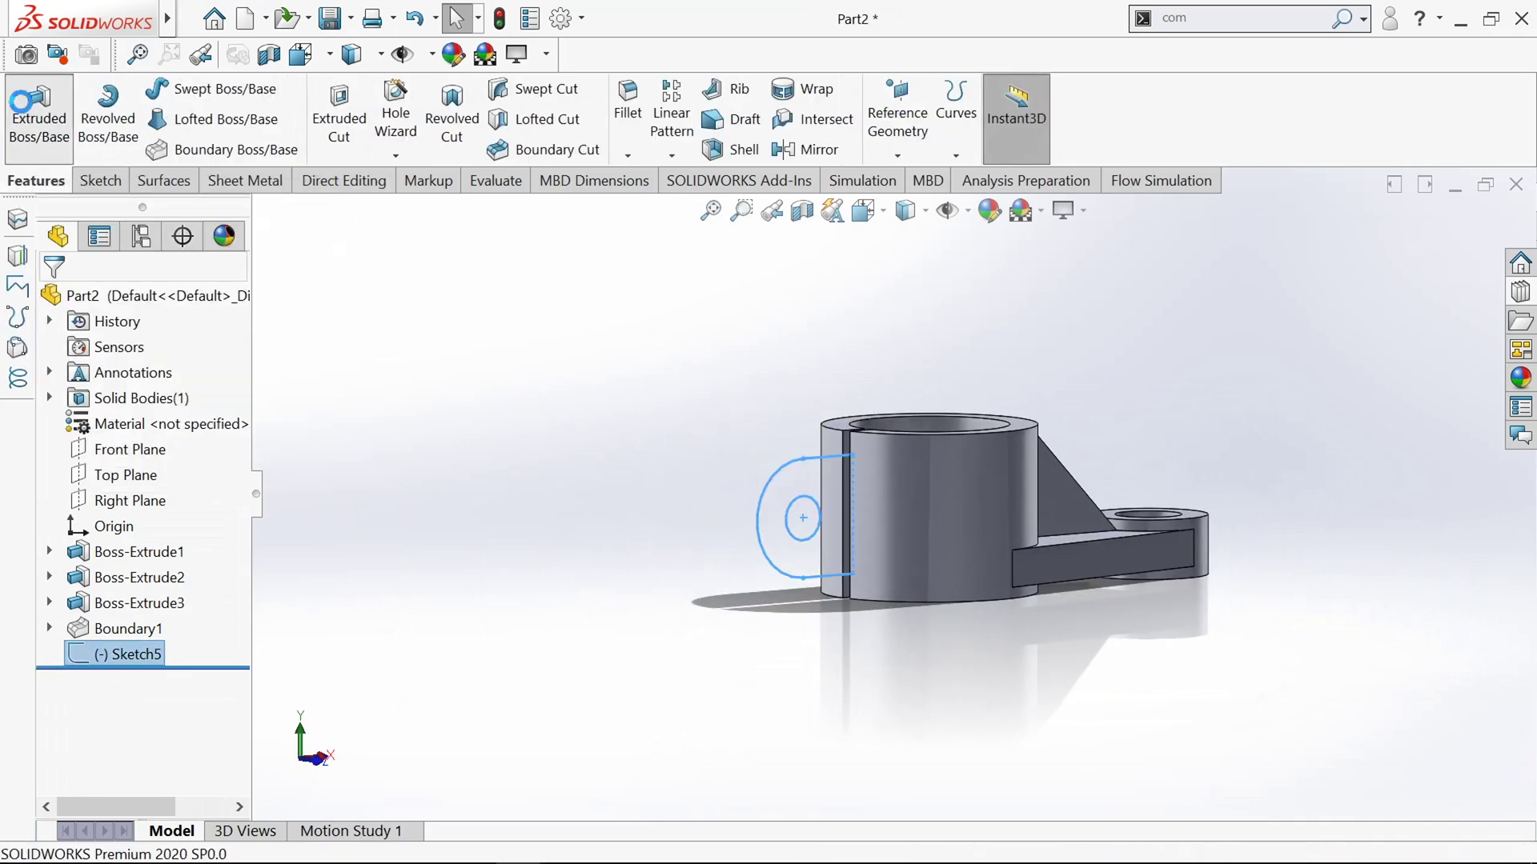
left_click(21, 102)
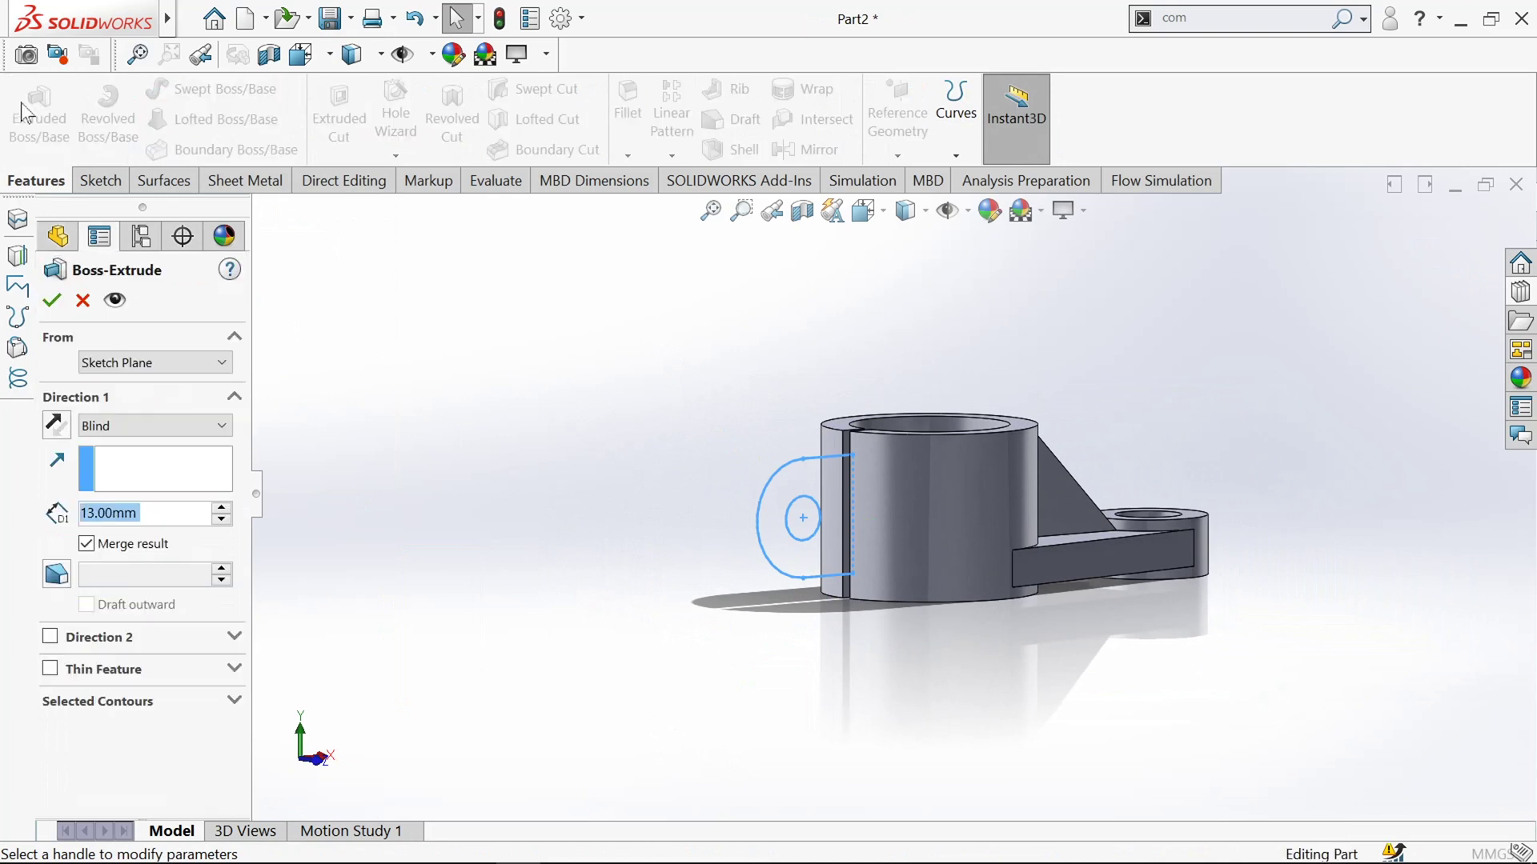
left_click(171, 363)
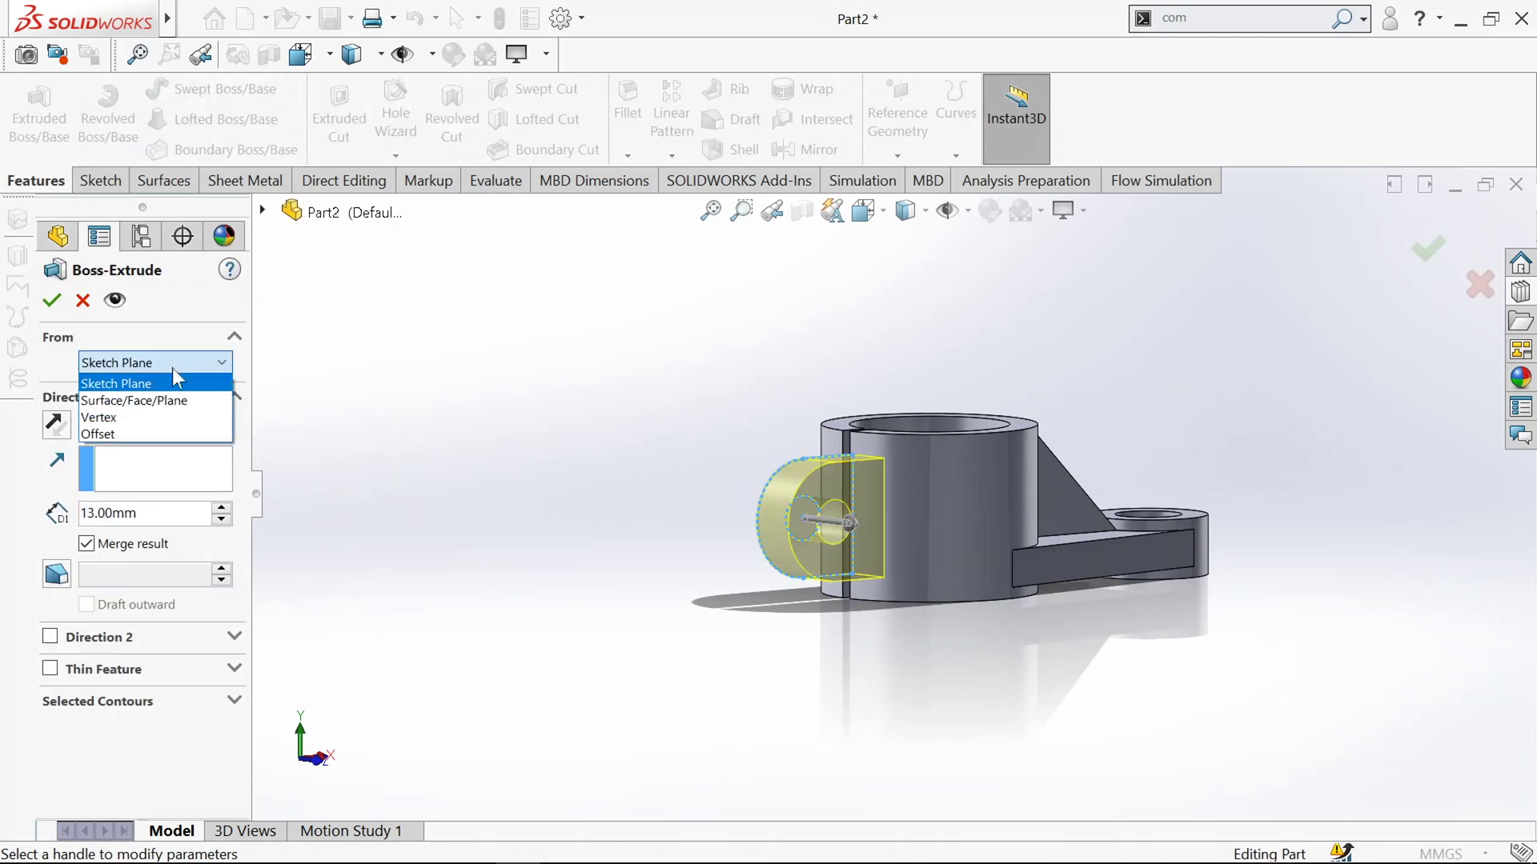
left_click(136, 435)
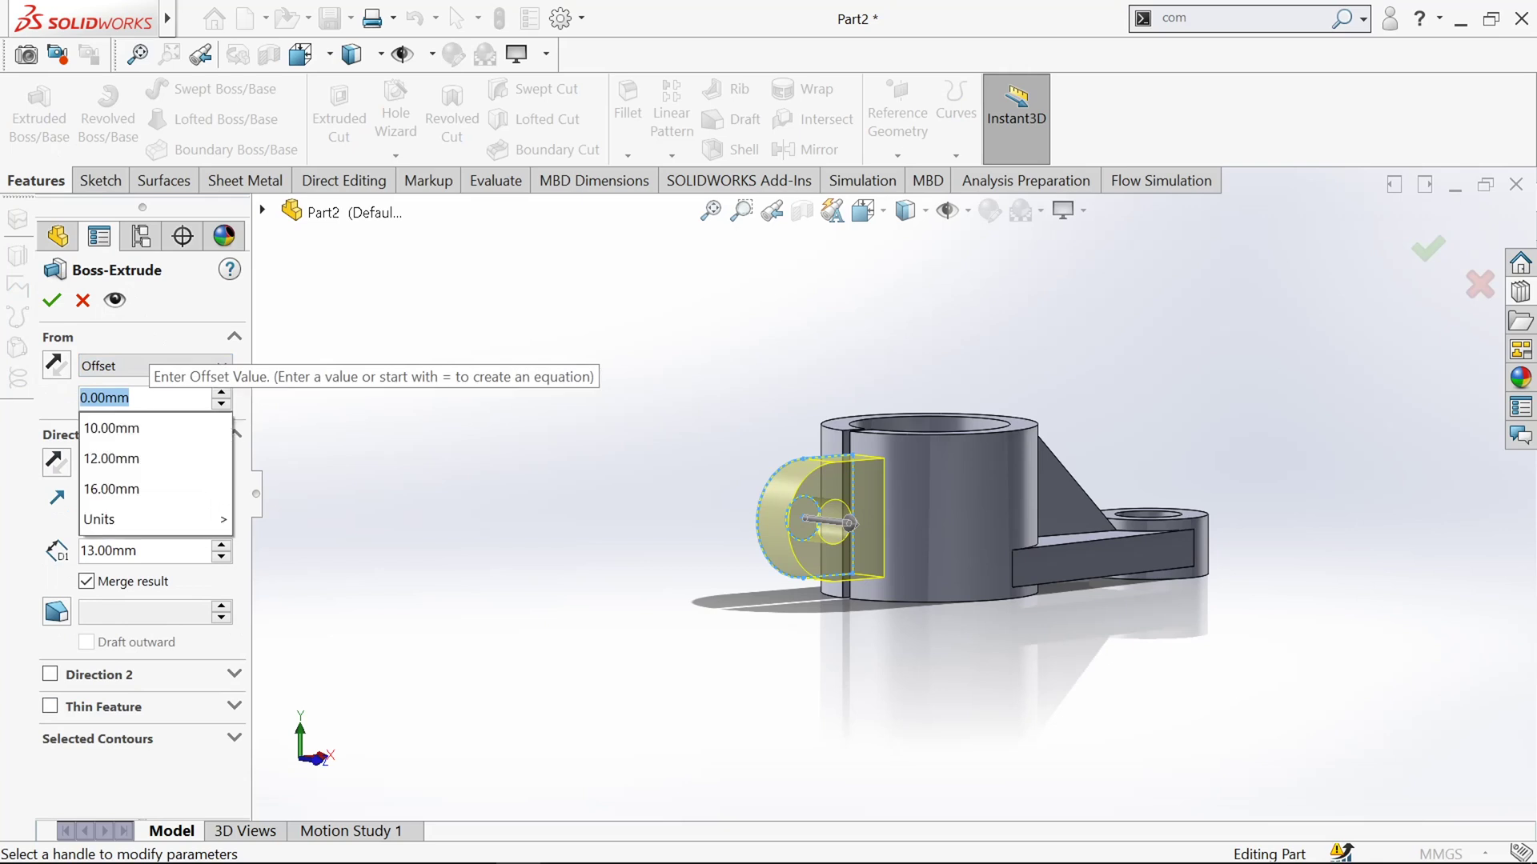
type("1.5")
key("Return")
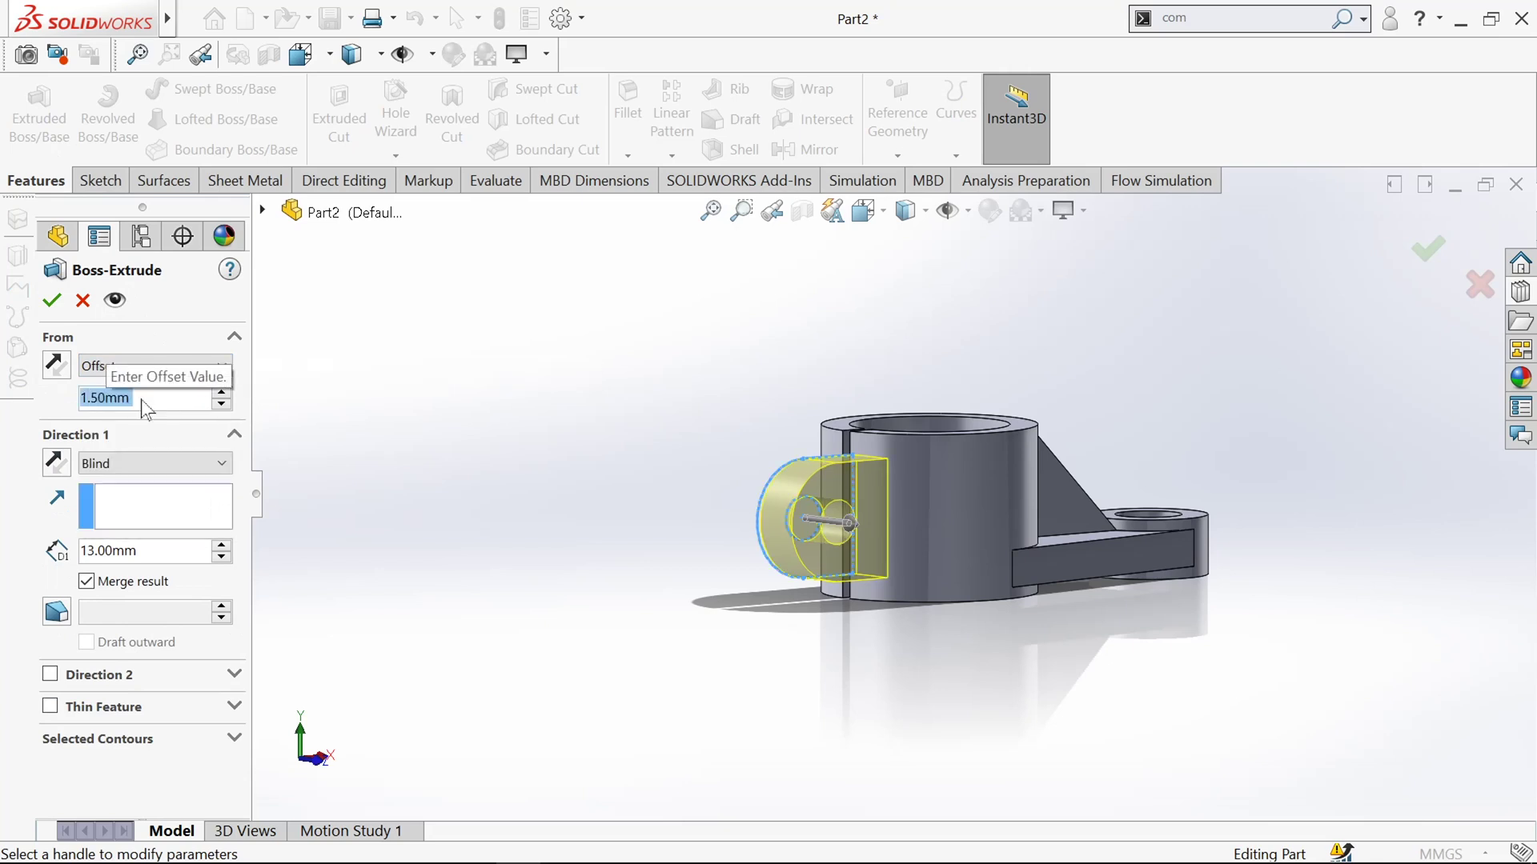
Step: Extrude the lug to a blind depth of 10 mm, merged with the large boss
left_click(149, 550)
type("10")
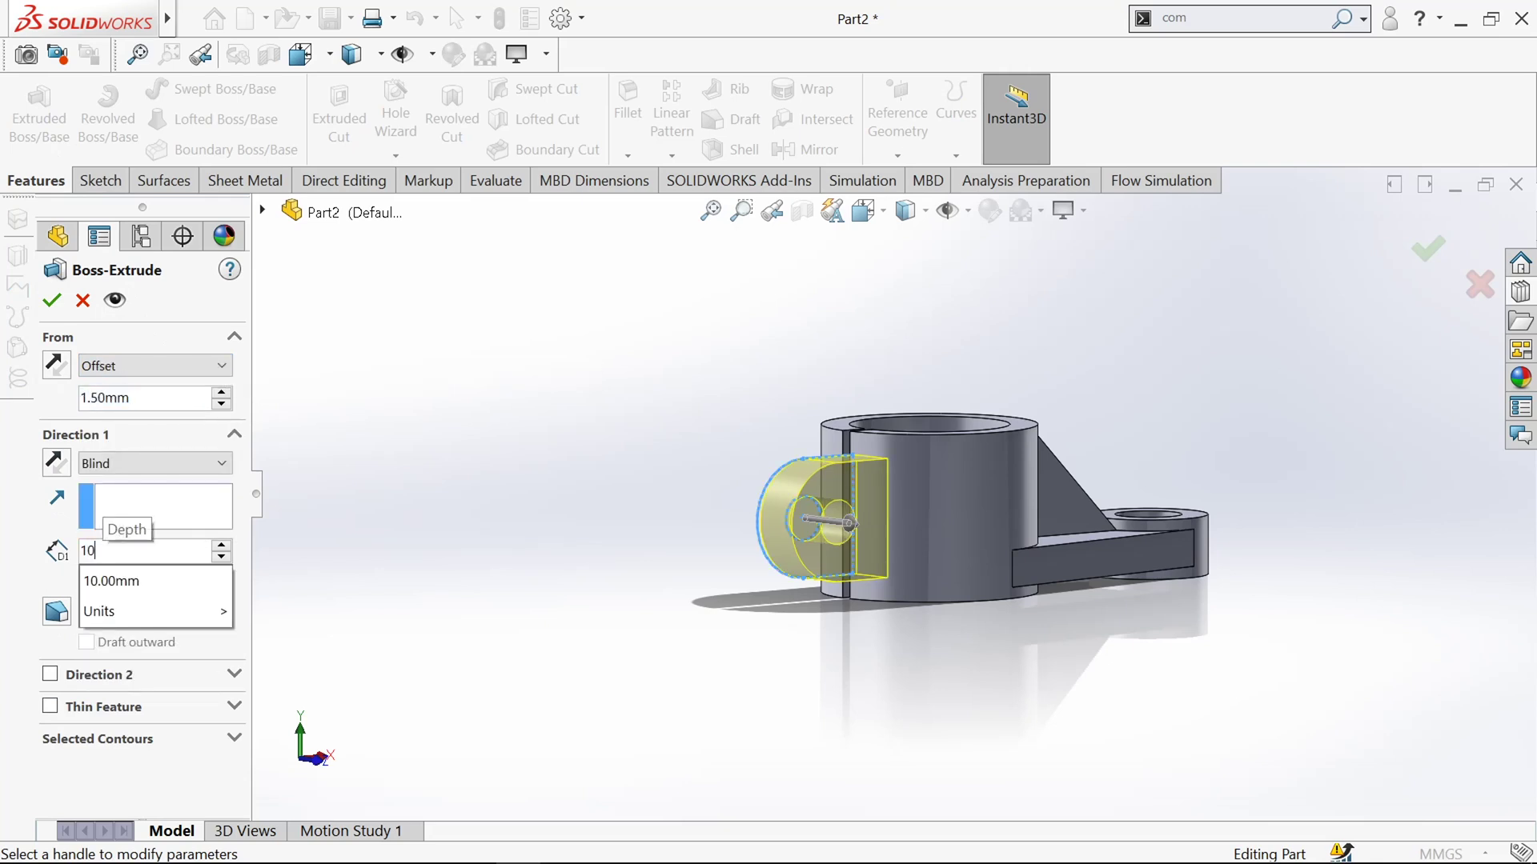
key("Return")
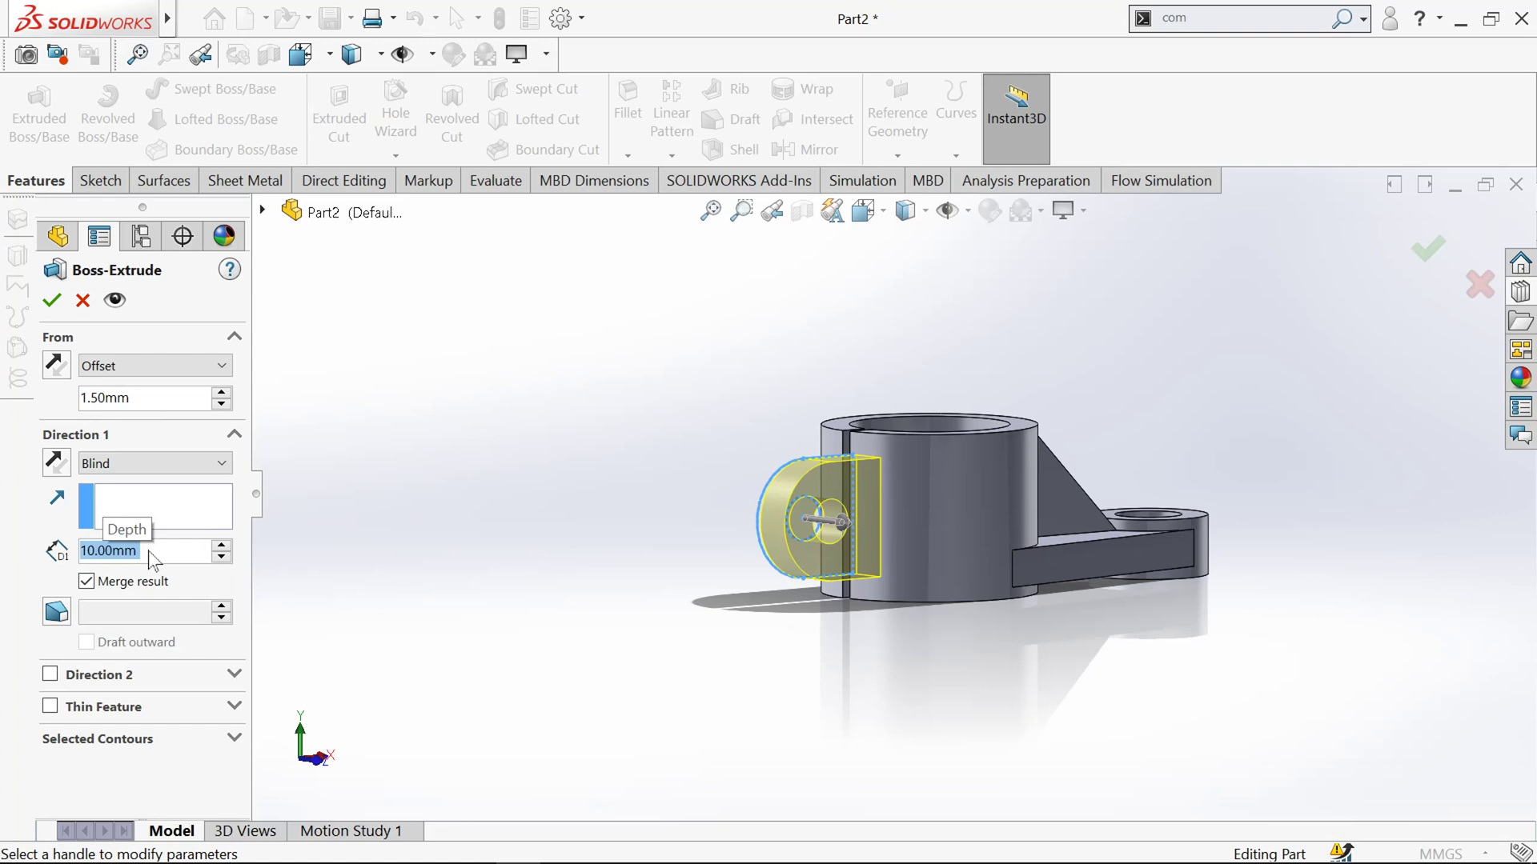
left_click(53, 301)
key("f")
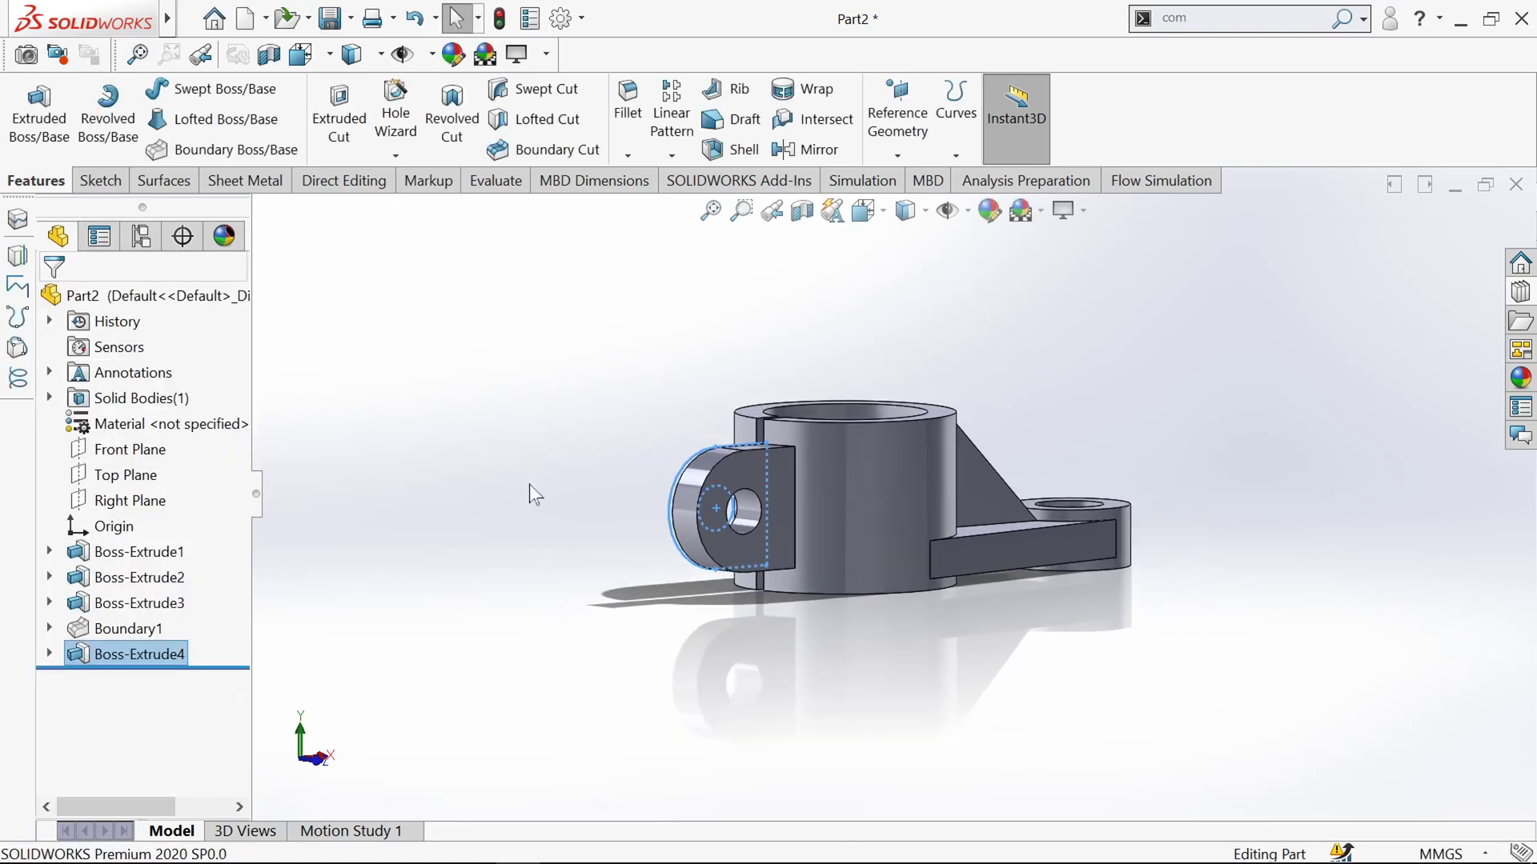
Step: Start a Mirror feature with the Front Plane as the mirror plane
middle_click_drag(530, 484, 799, 543)
left_click(1289, 450)
scroll(1156, 463, "down", 5)
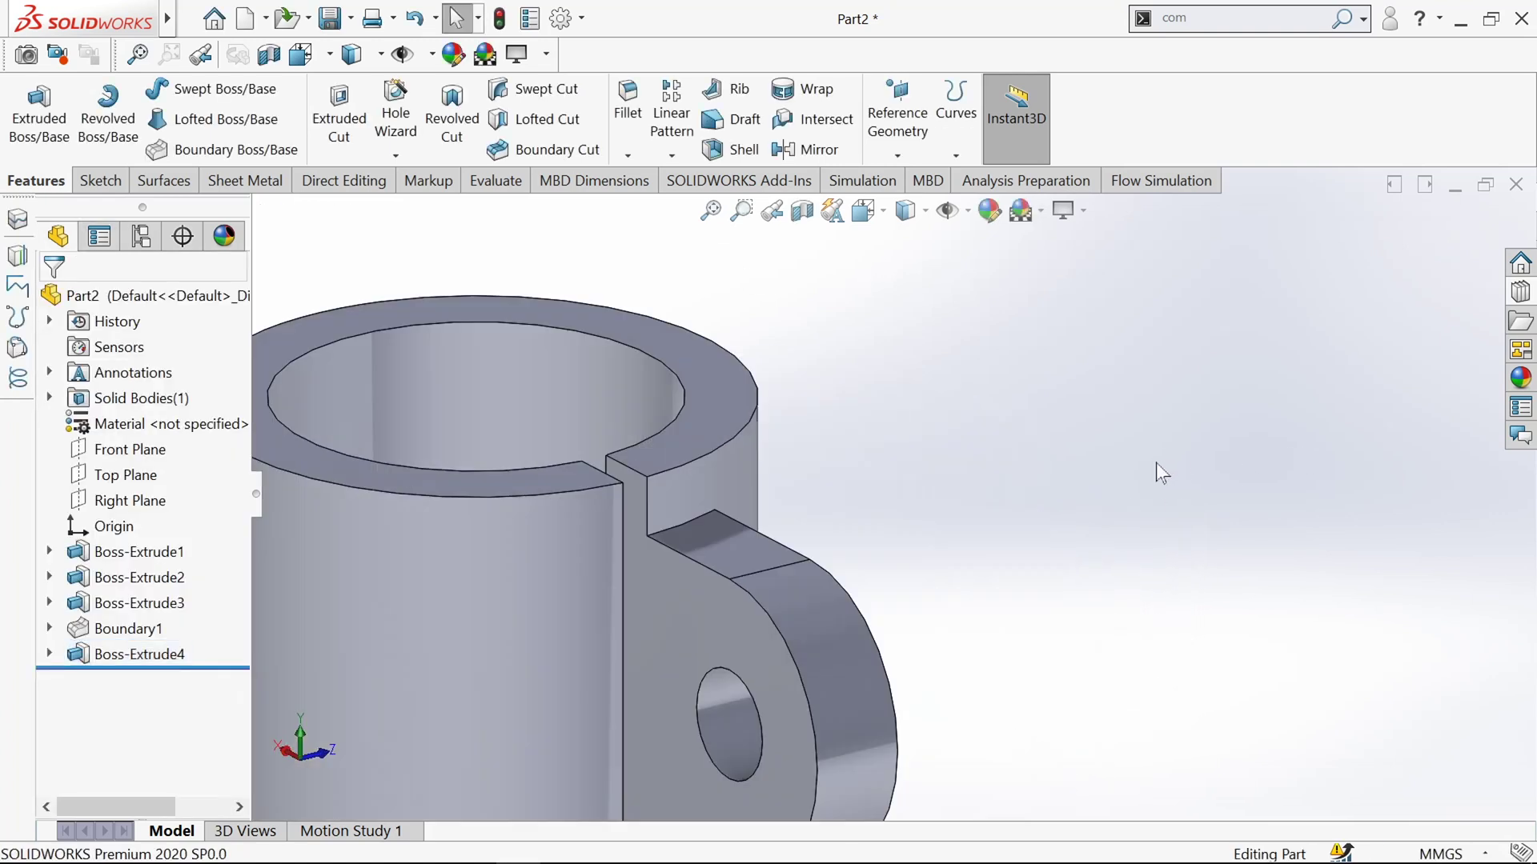
key("f")
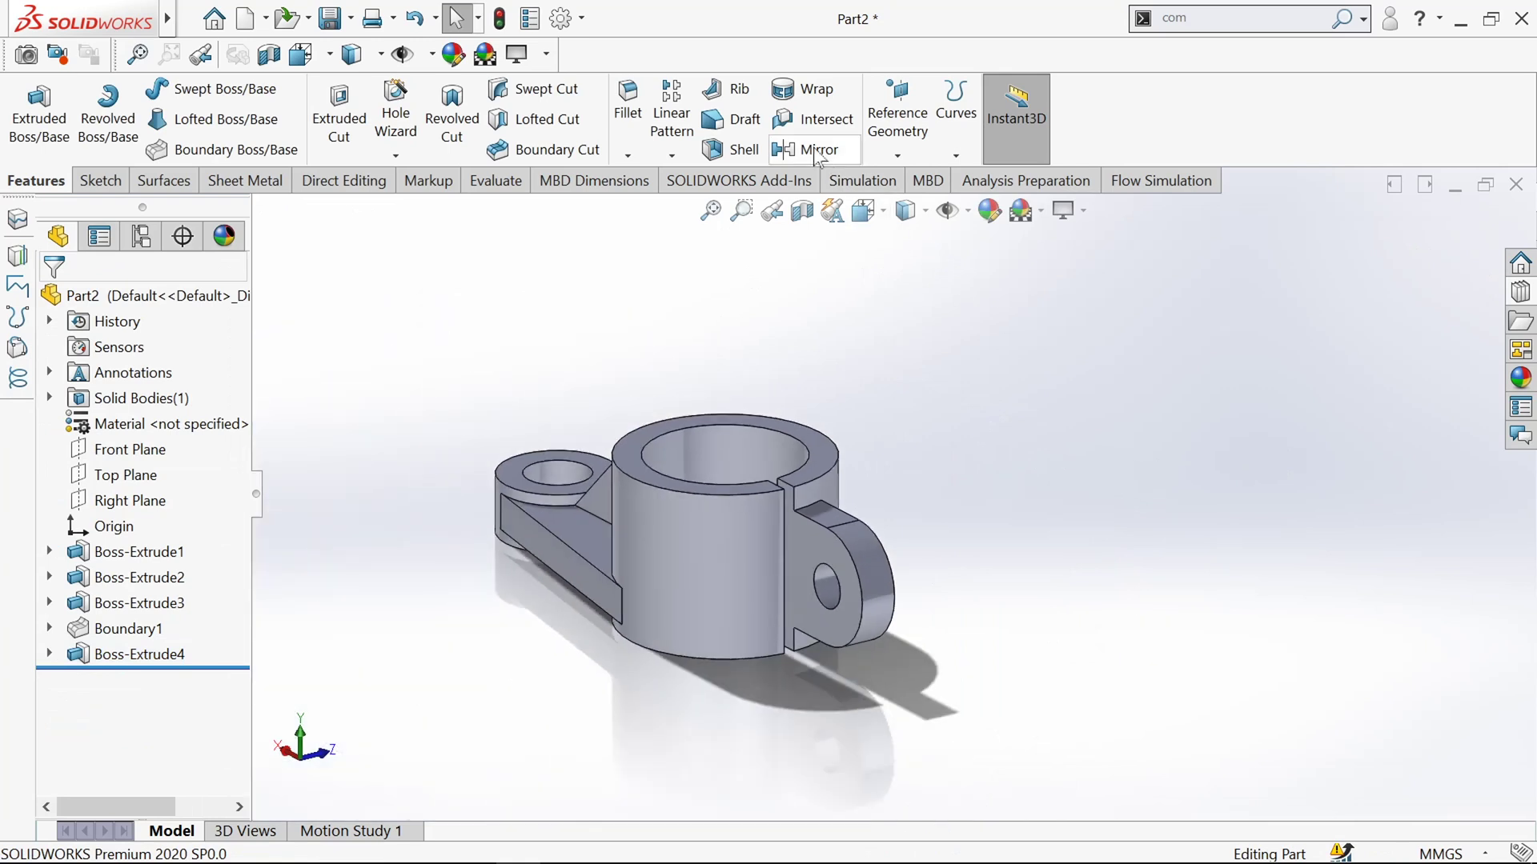
left_click(816, 151)
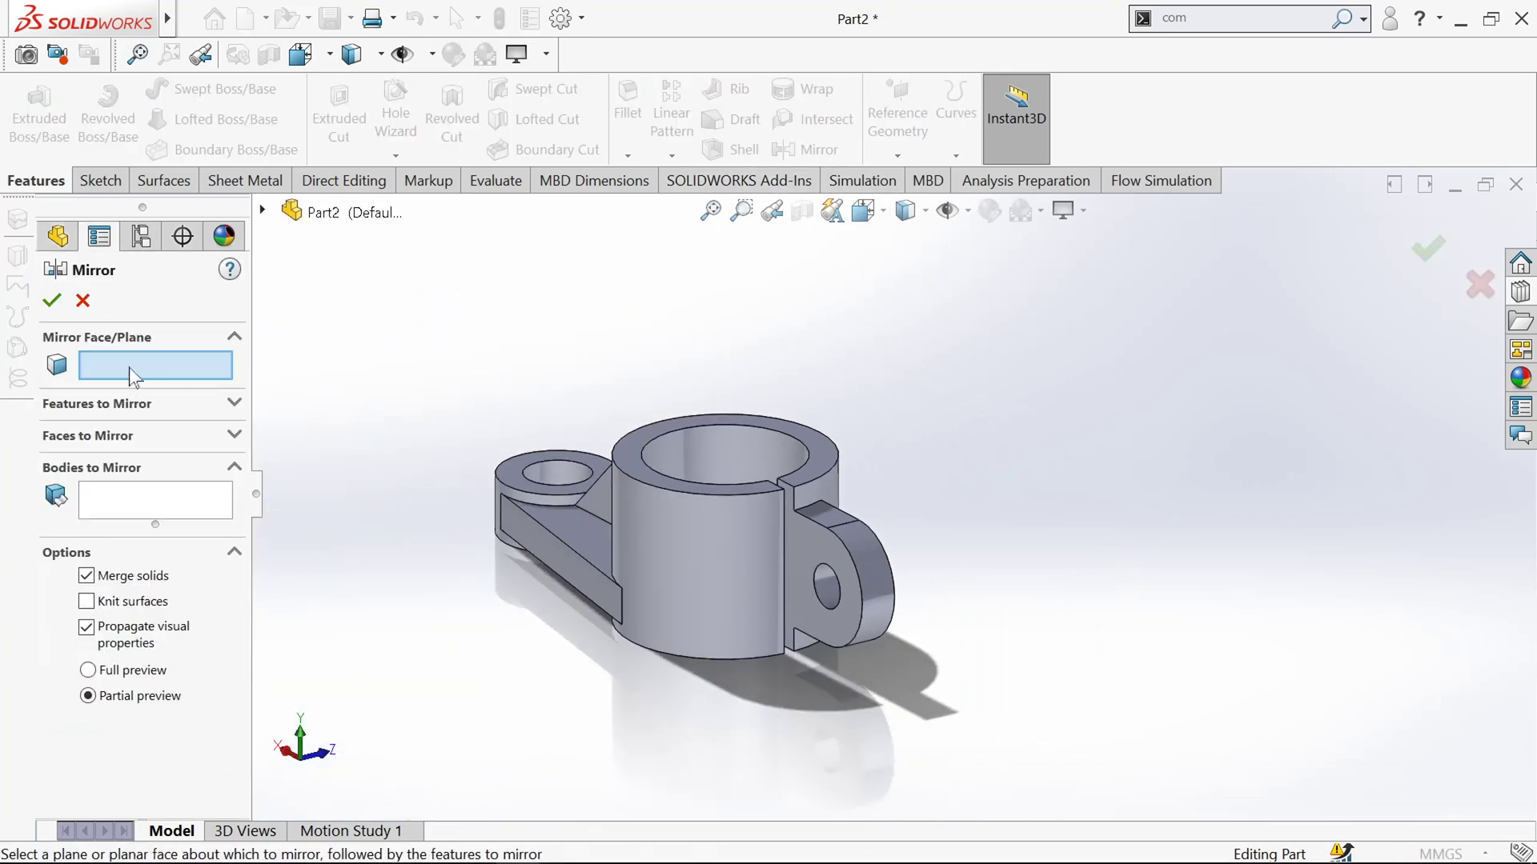
left_click(262, 210)
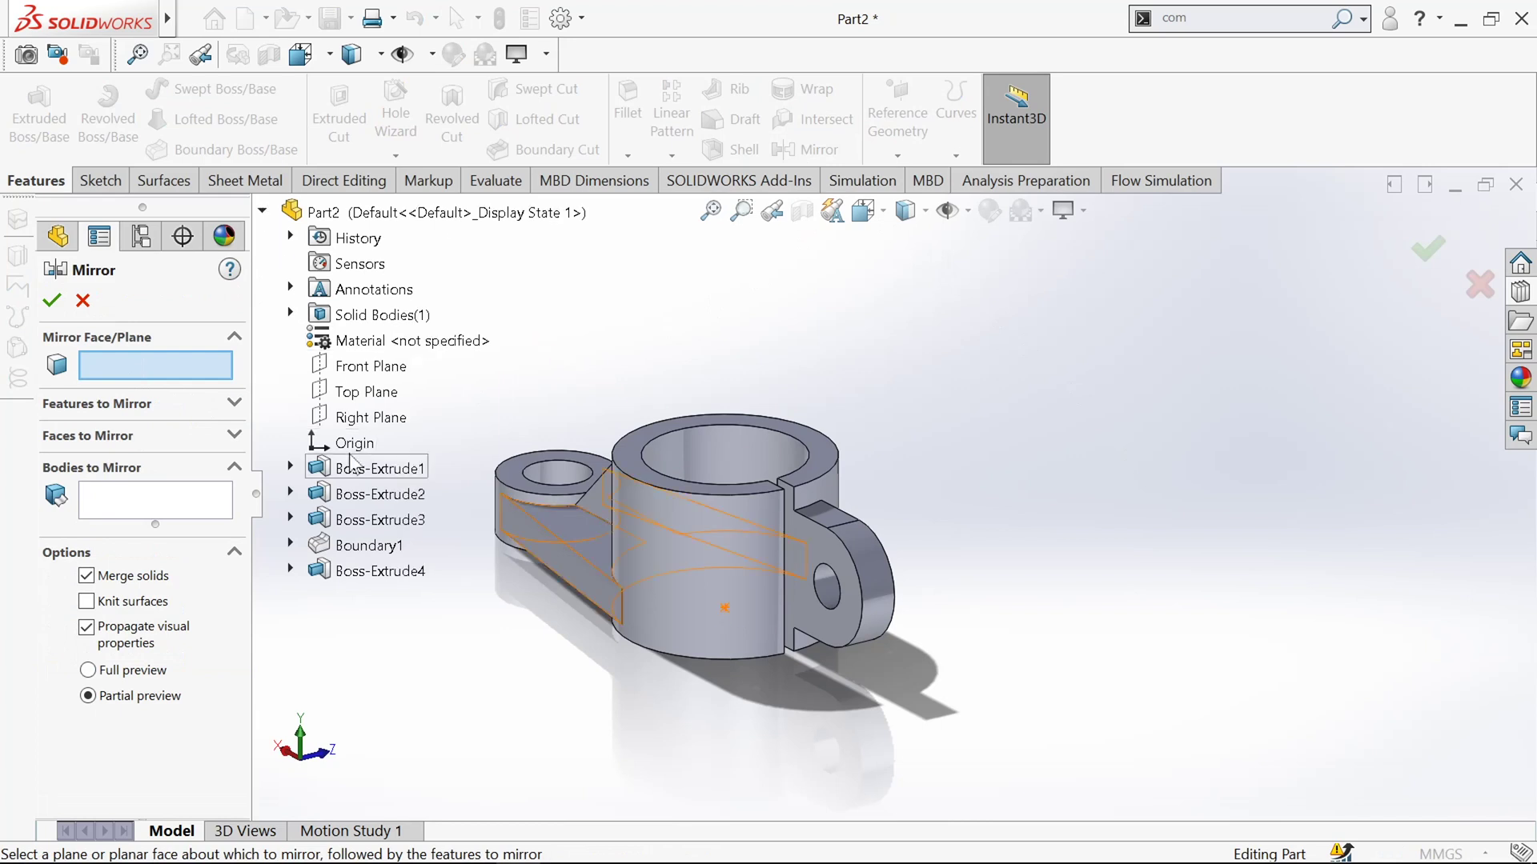
left_click(355, 372)
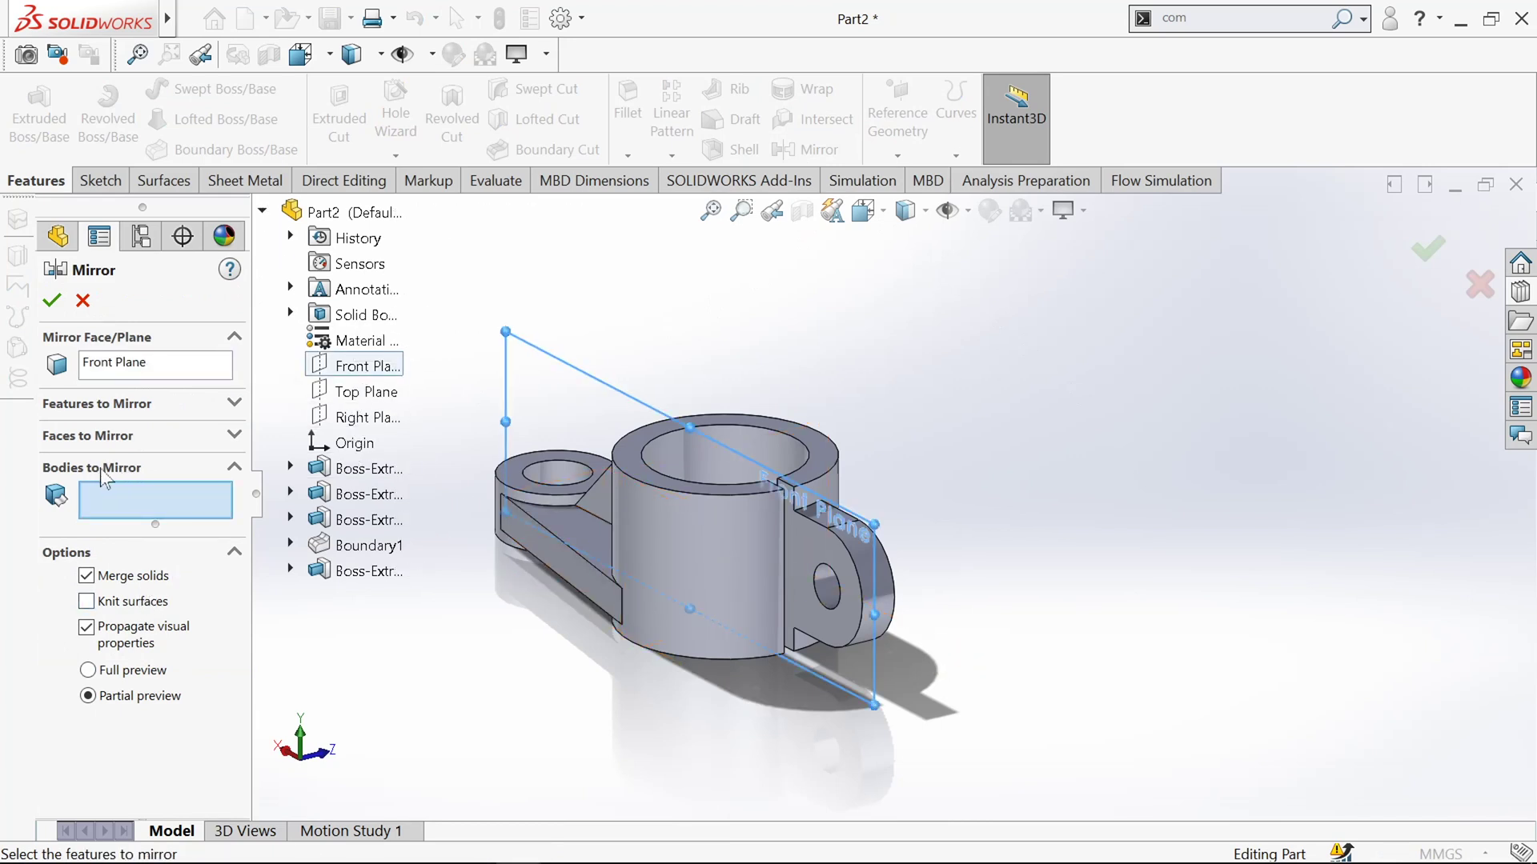
scroll(886, 594, "down", 2)
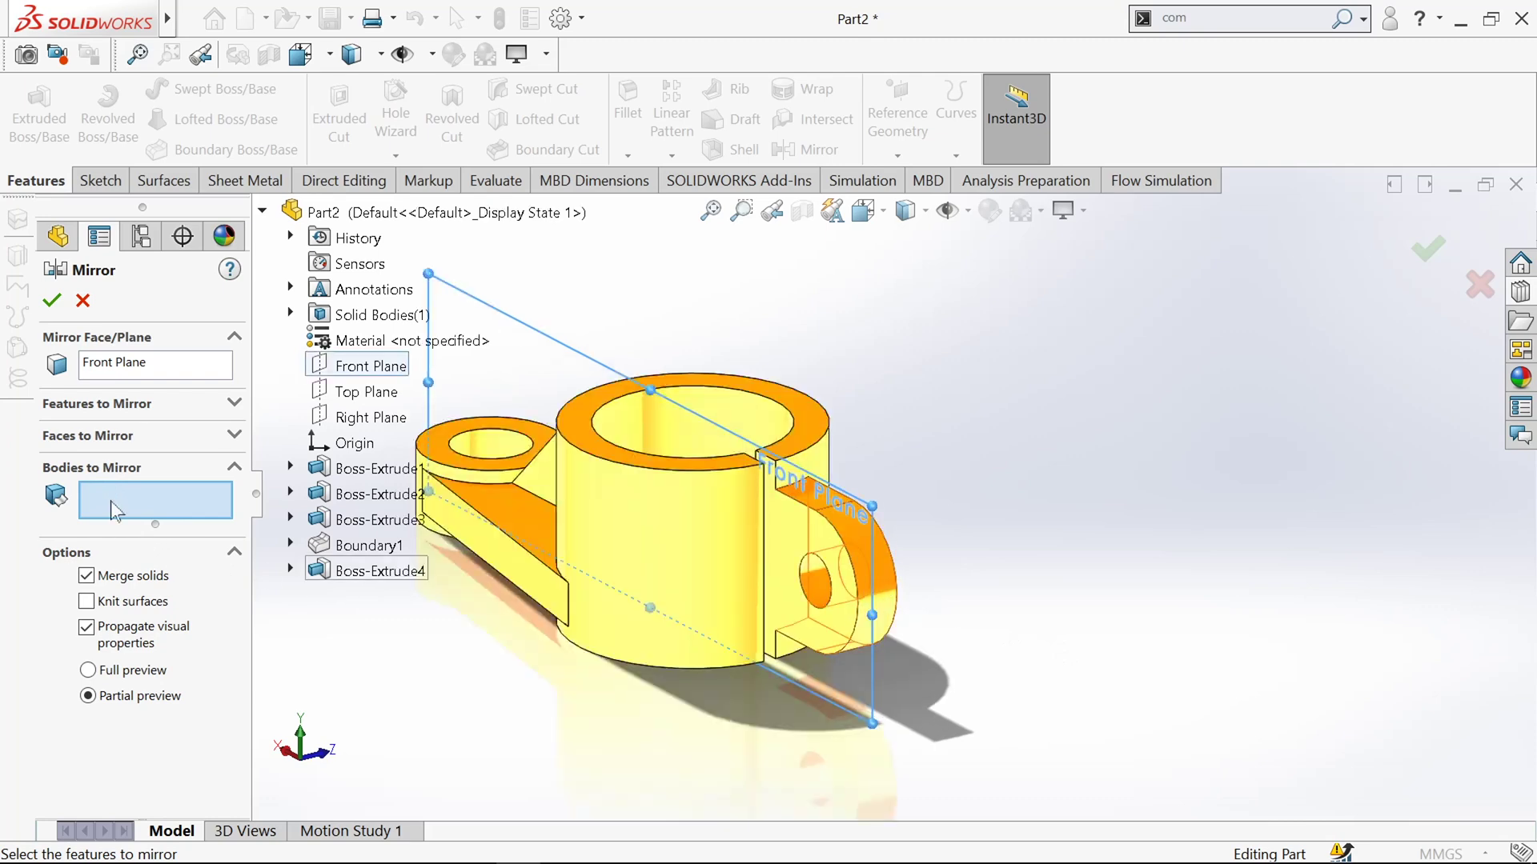
left_click(862, 538)
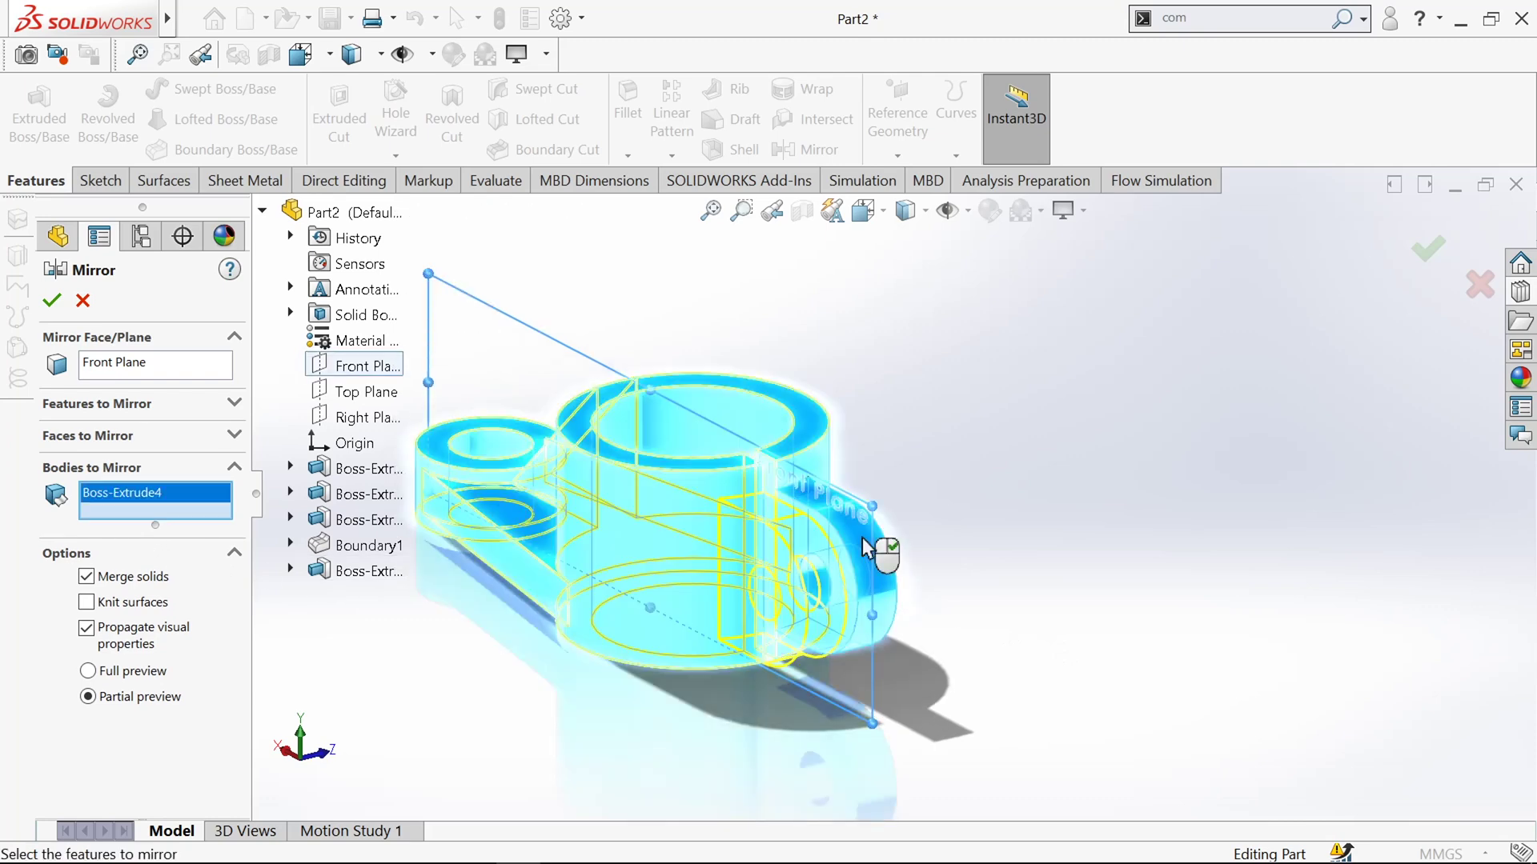
right_click(132, 501)
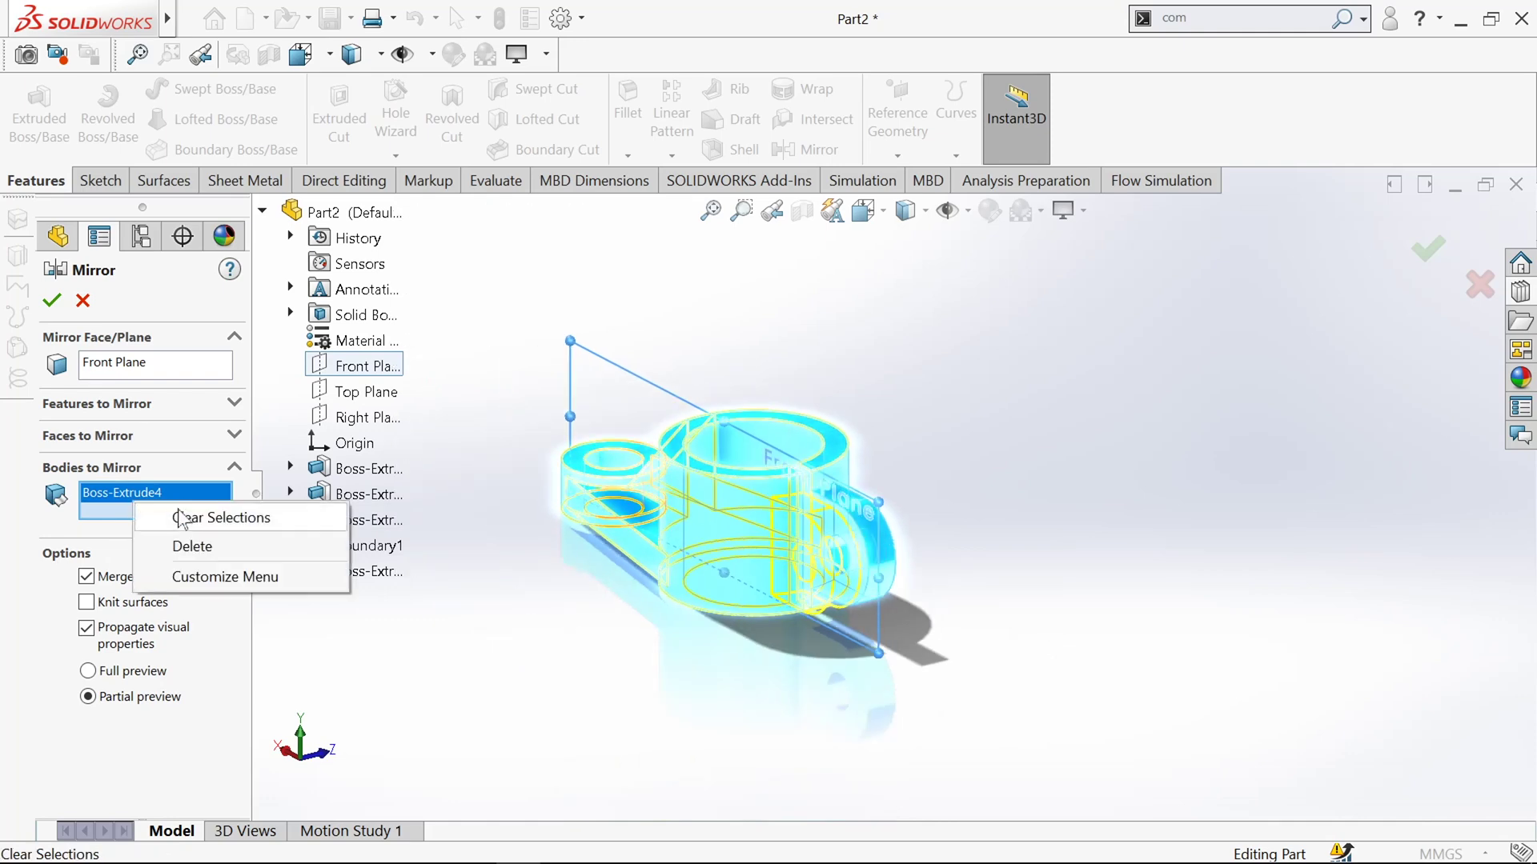
left_click(223, 518)
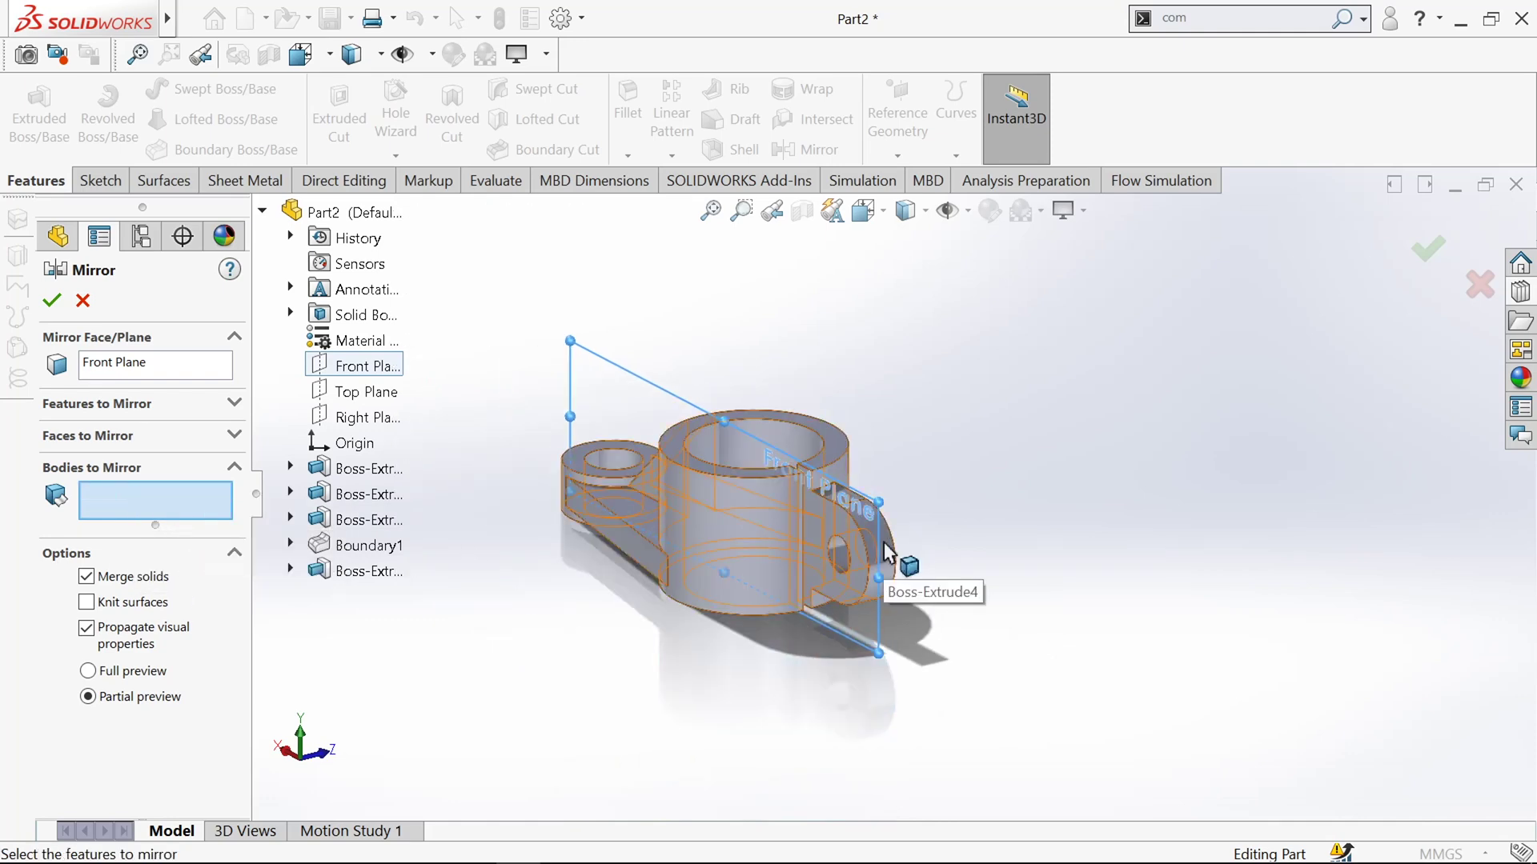
Step: Mirror the extruded lug as a feature to the other side of the boss's slot
middle_click_drag(884, 541, 638, 599)
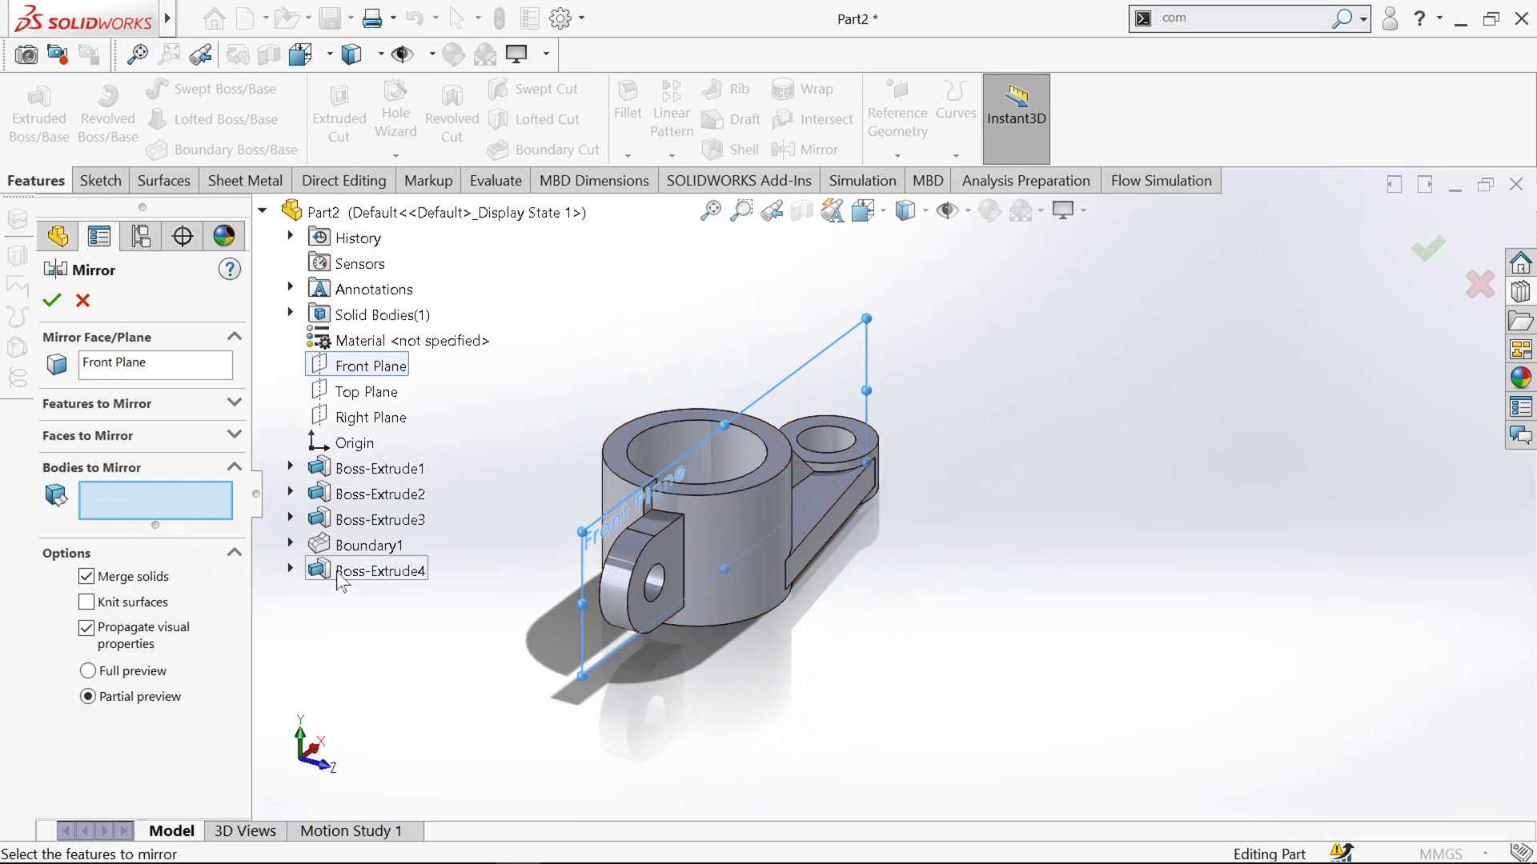
left_click(120, 403)
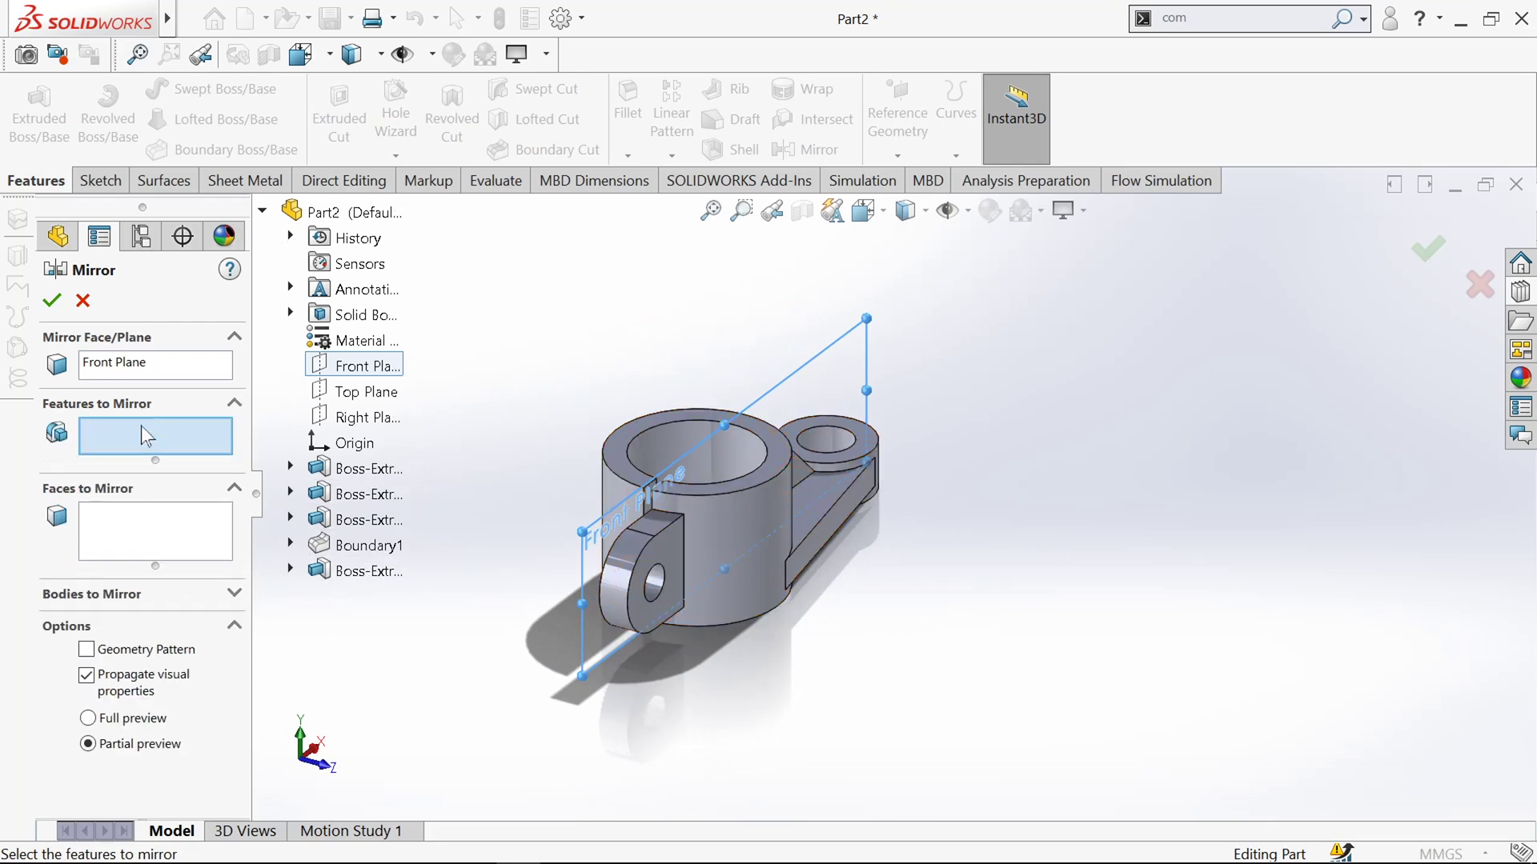
left_click(626, 596)
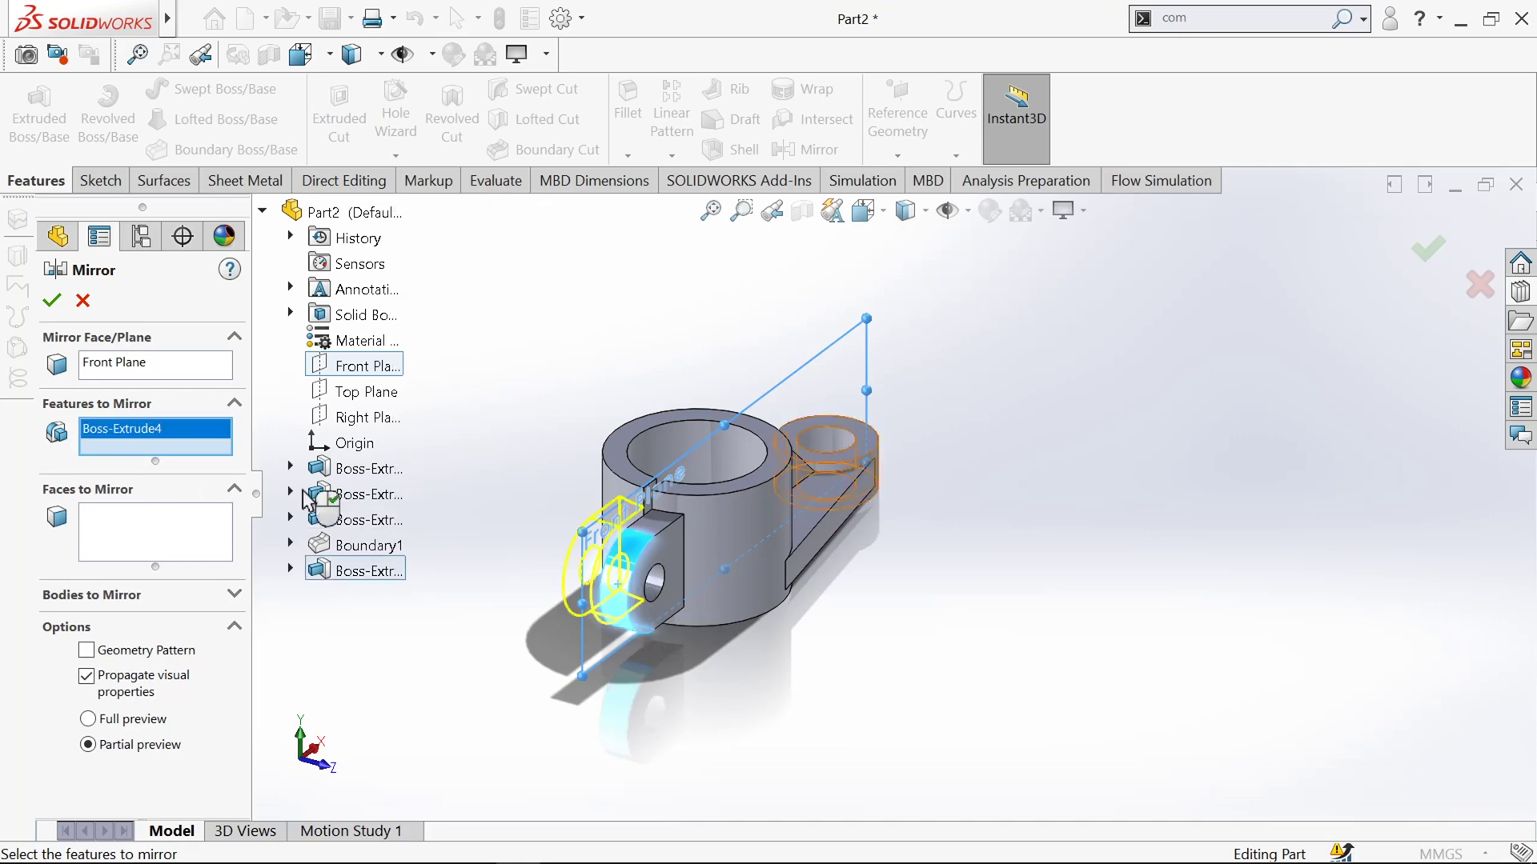
left_click(52, 300)
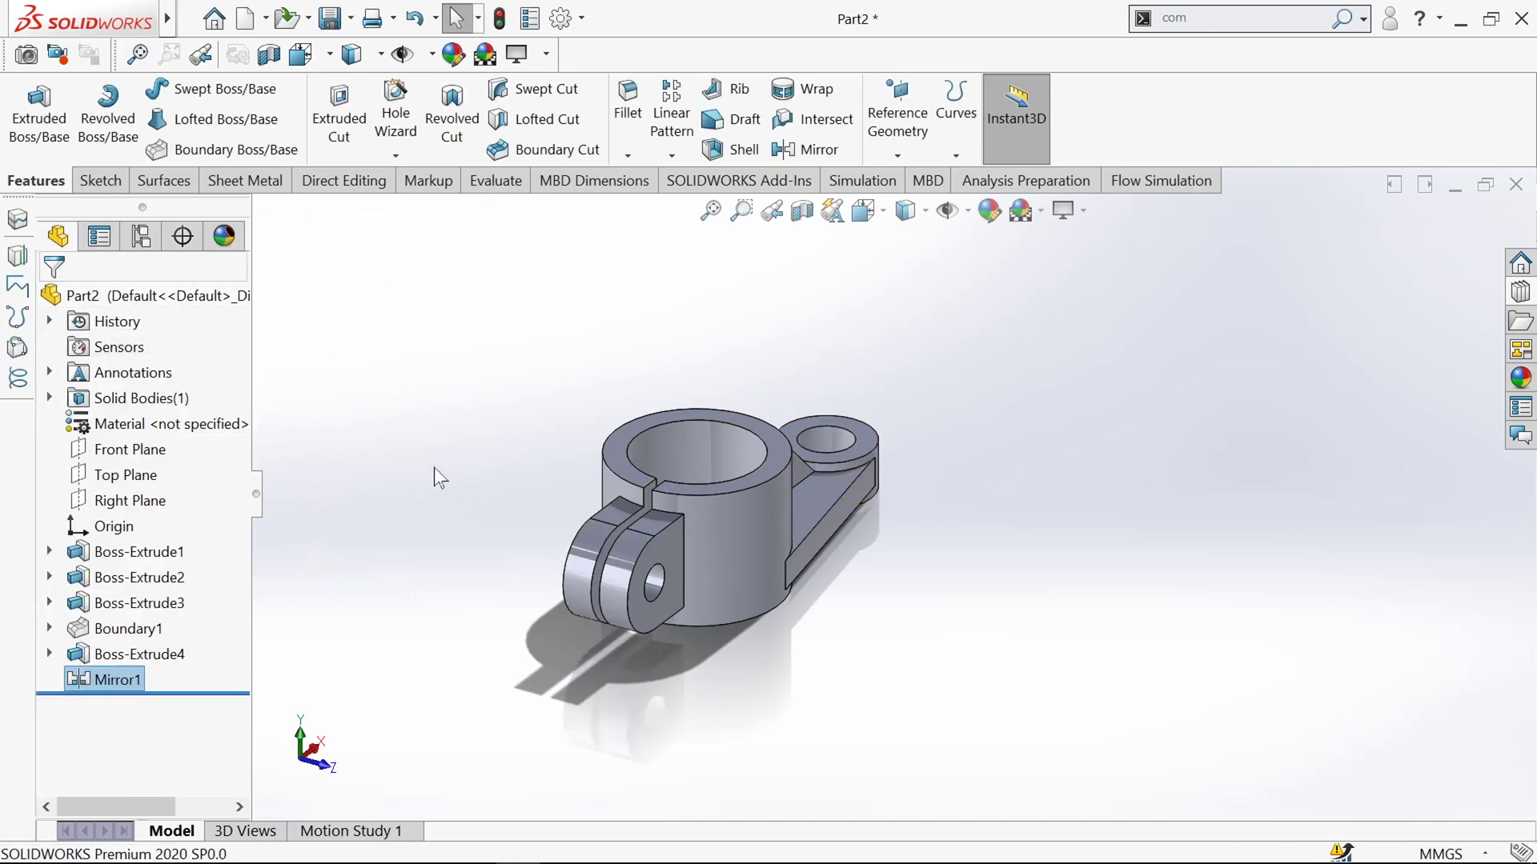
Step: Save the finished part as Part2.SLDPRT in the hex head folder
middle_click_drag(507, 475, 340, 370)
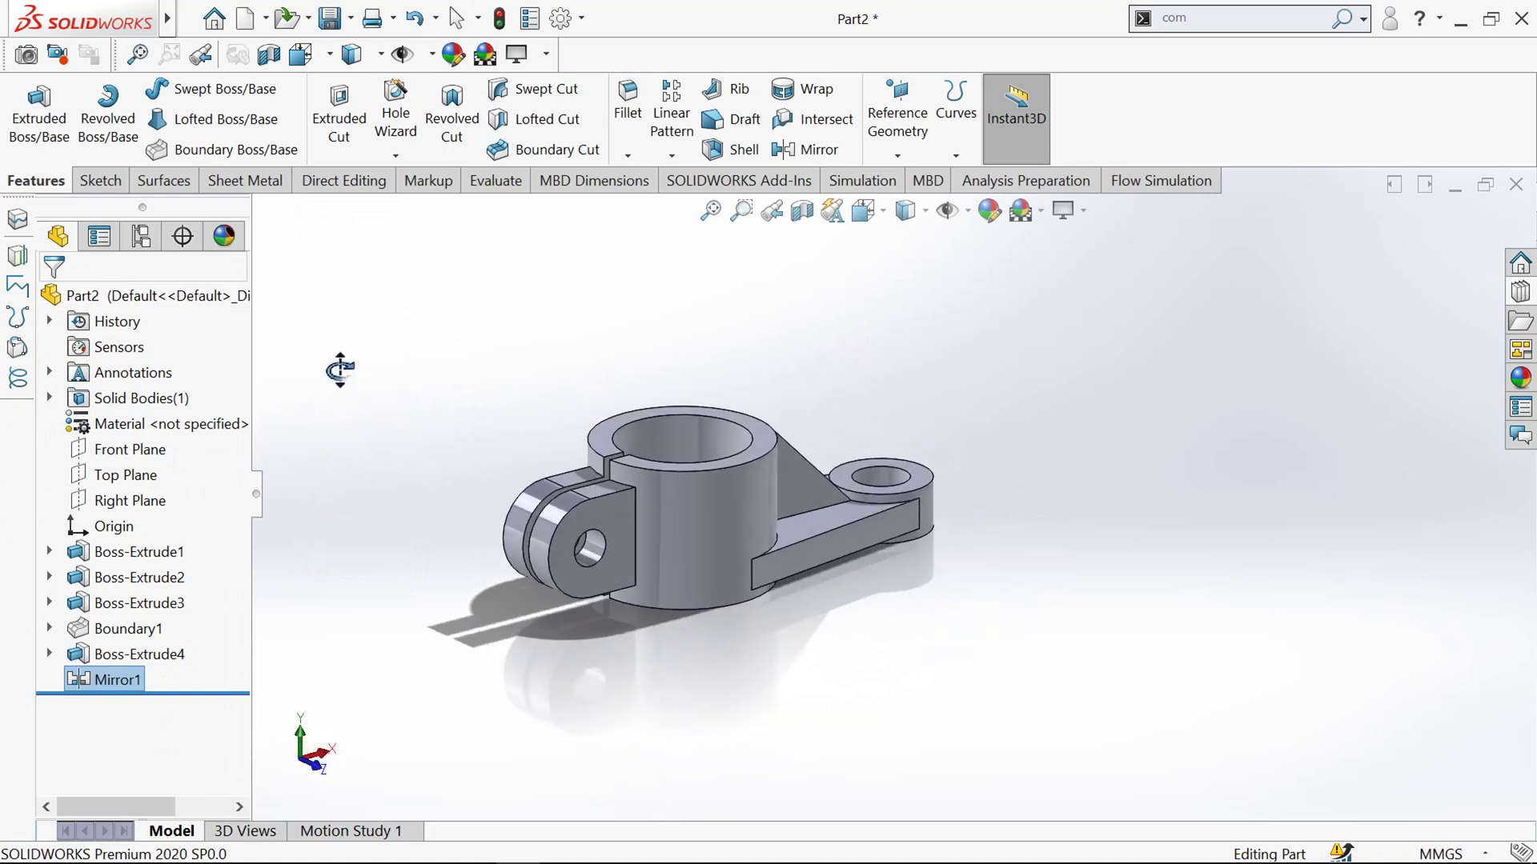
scroll(580, 412, "down", 2)
left_click(571, 401)
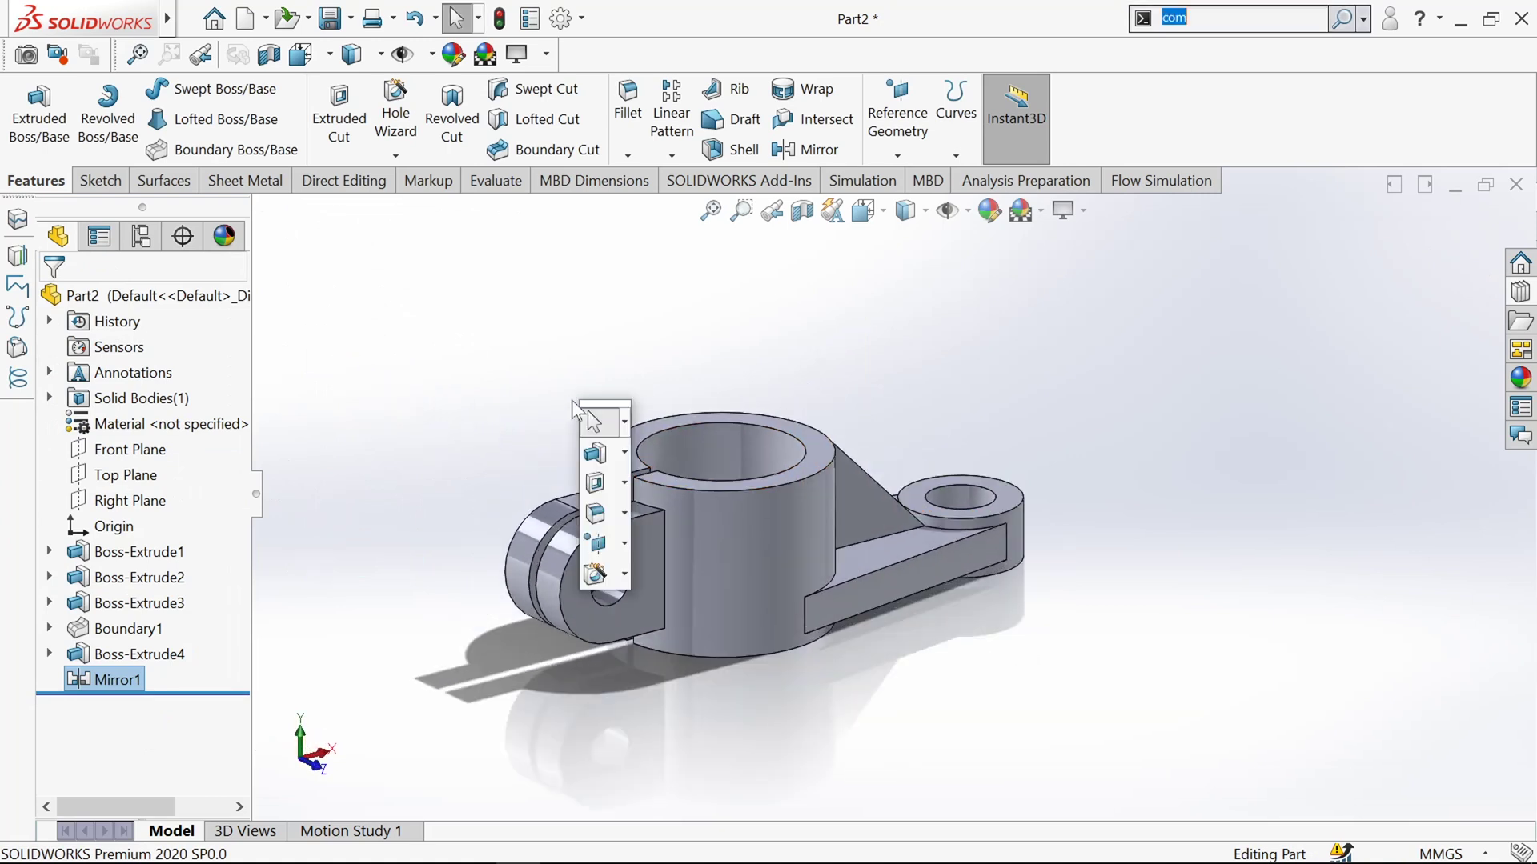
left_click(330, 17)
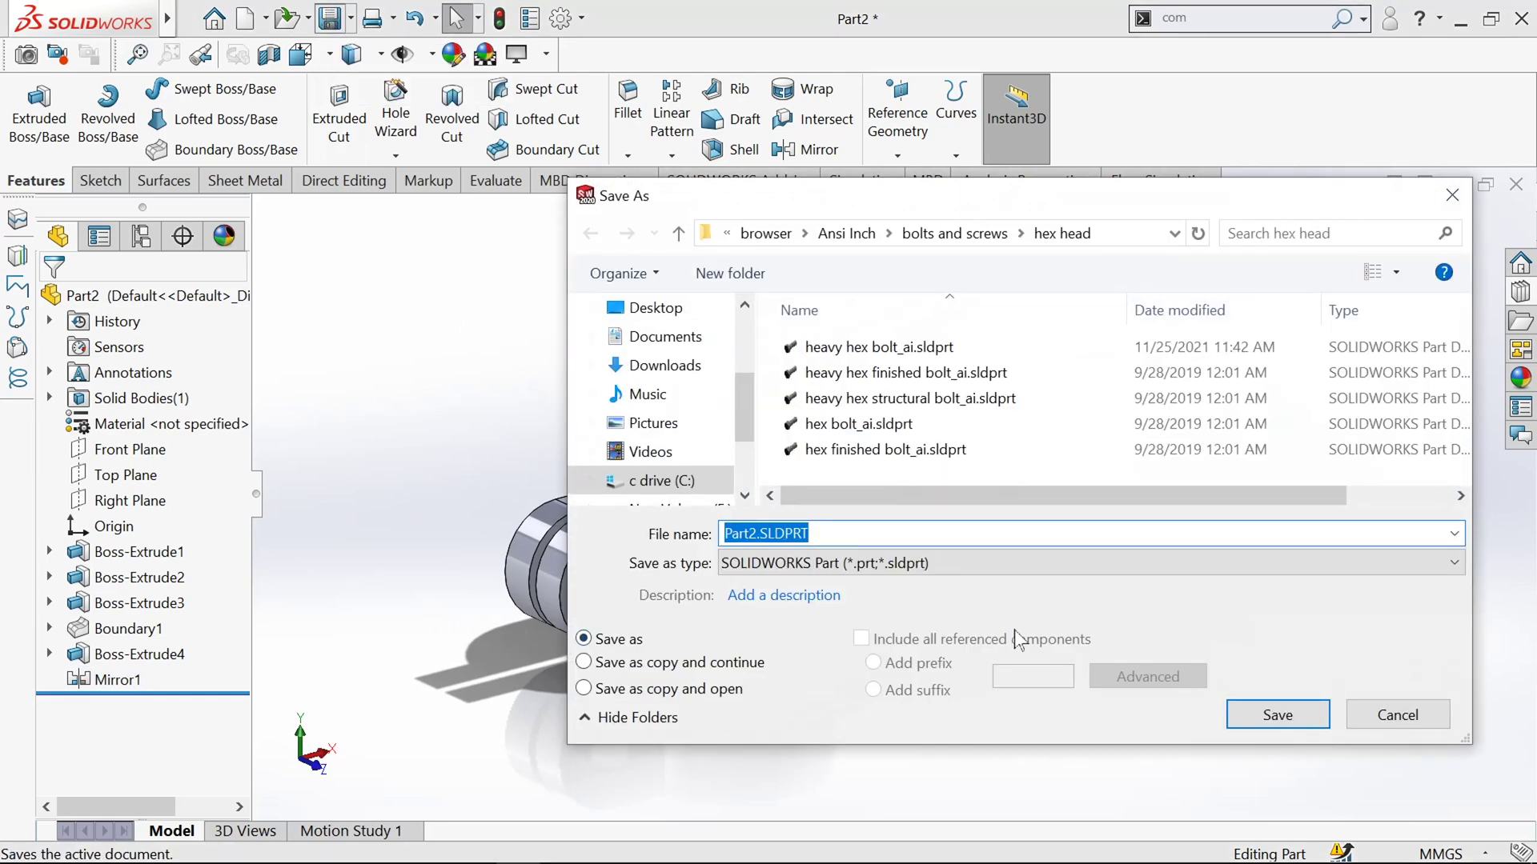
left_click(1279, 715)
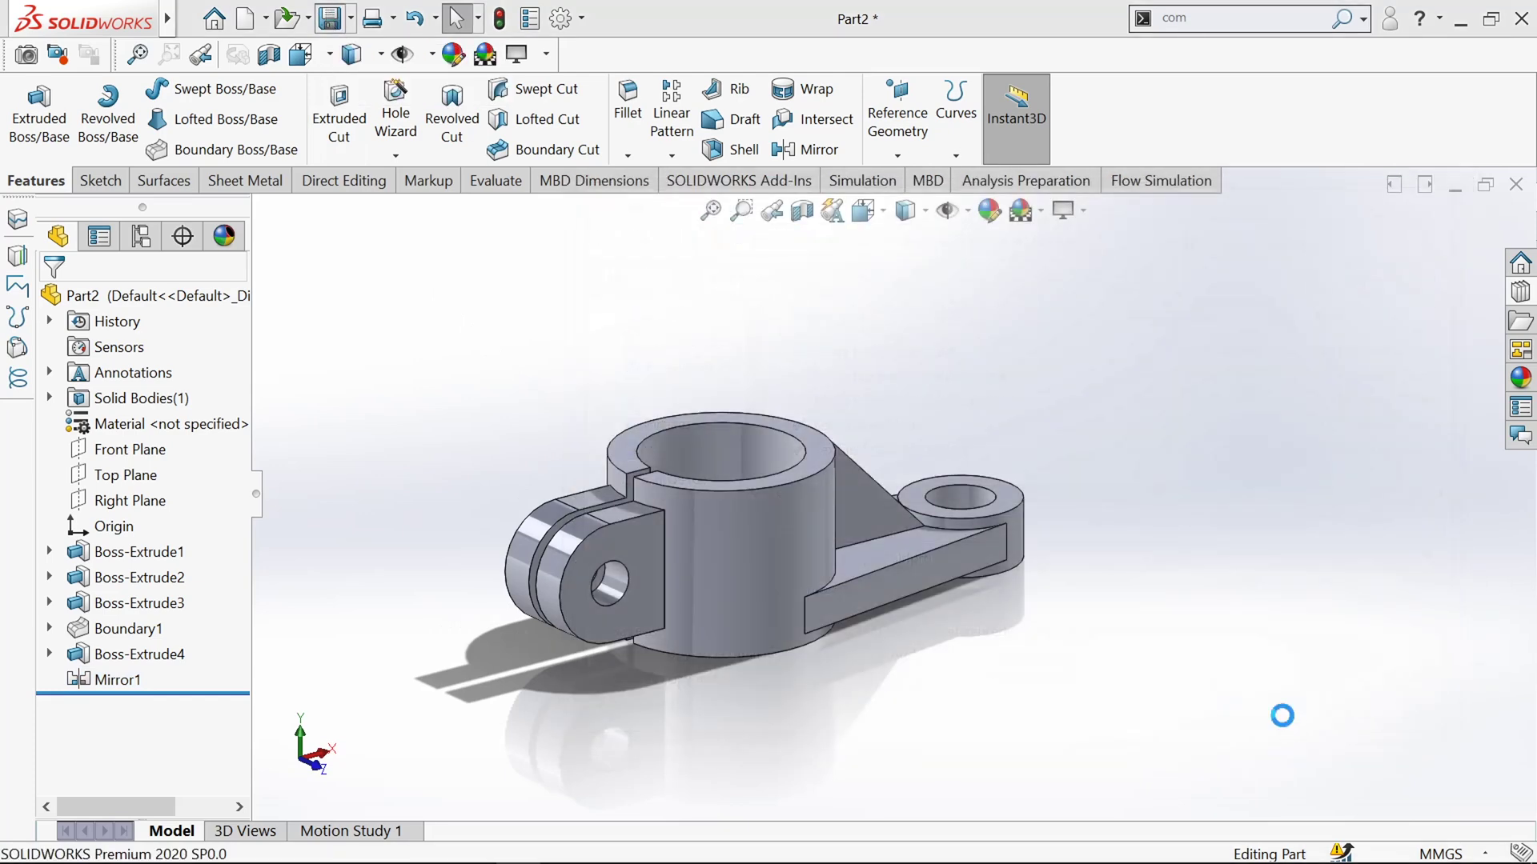
Step: Create a new assembly document and place Part2 in it as the first component
mouse_move(167, 19)
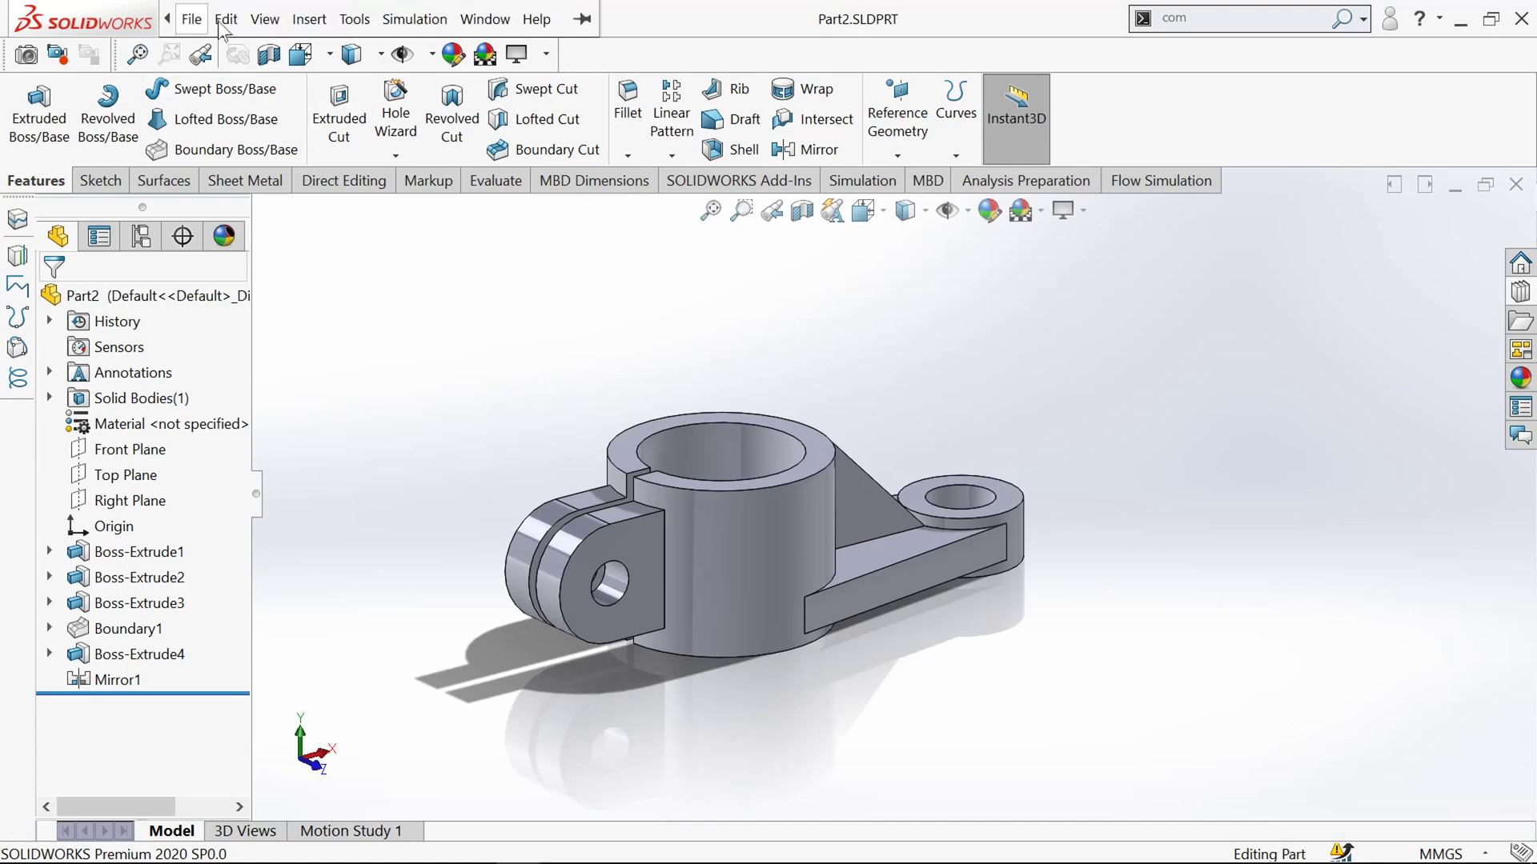
left_click(226, 19)
left_click(862, 300)
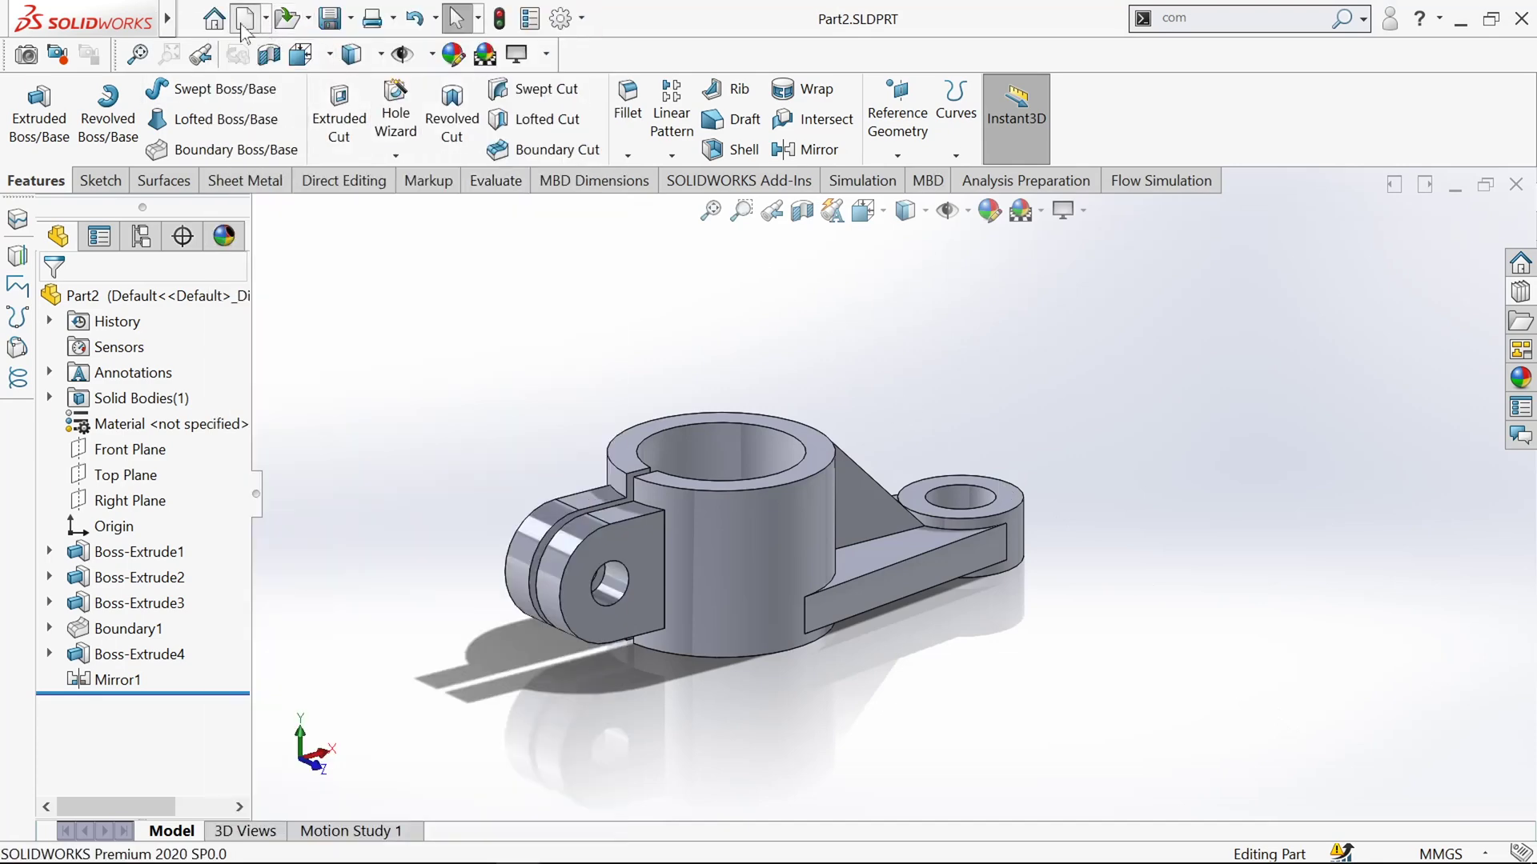
left_click(244, 19)
left_click(762, 390)
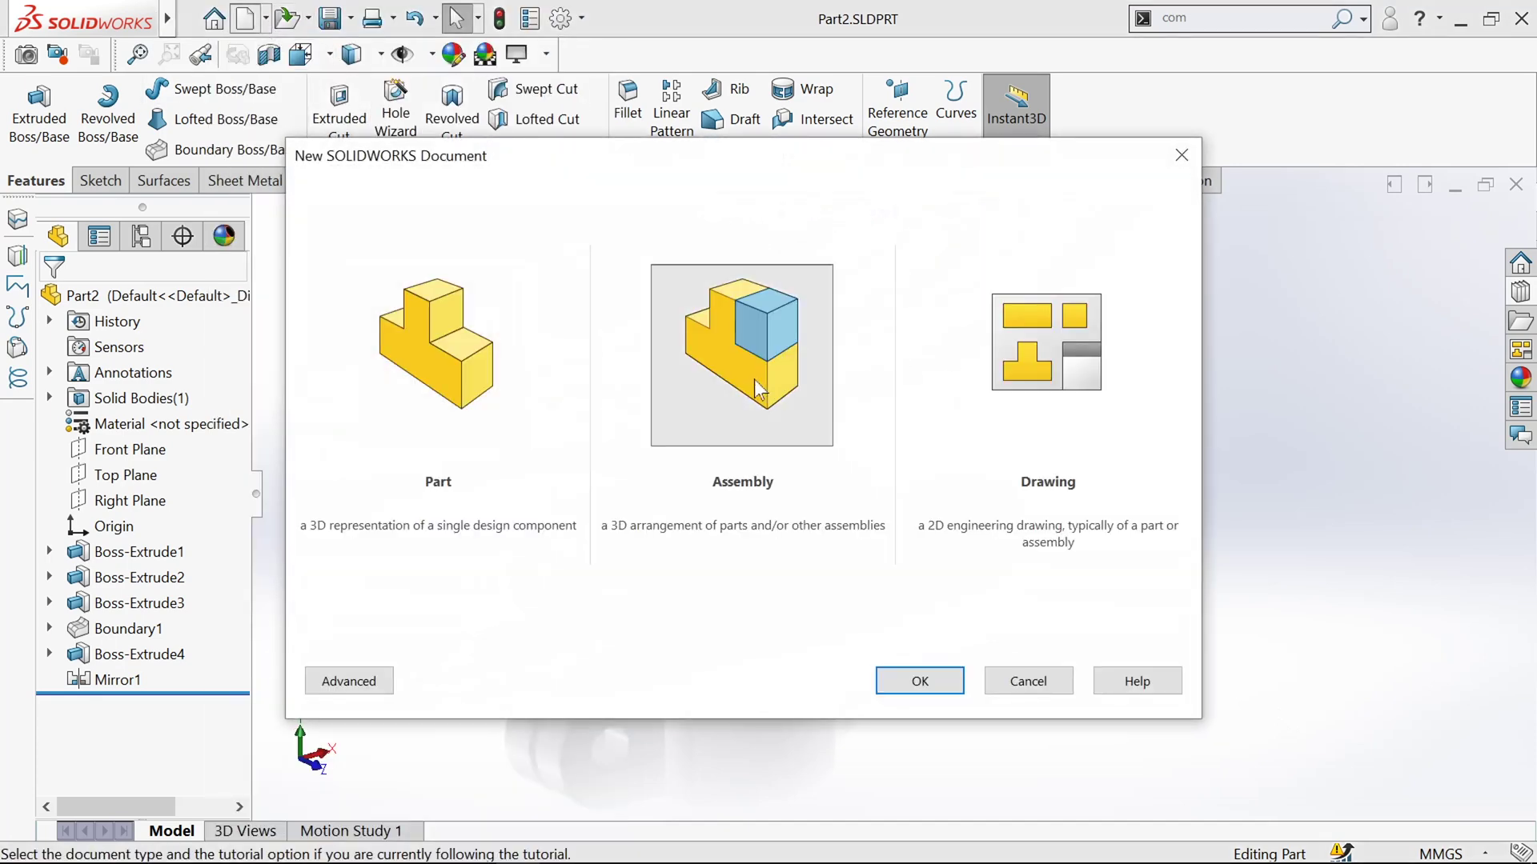
left_click(895, 680)
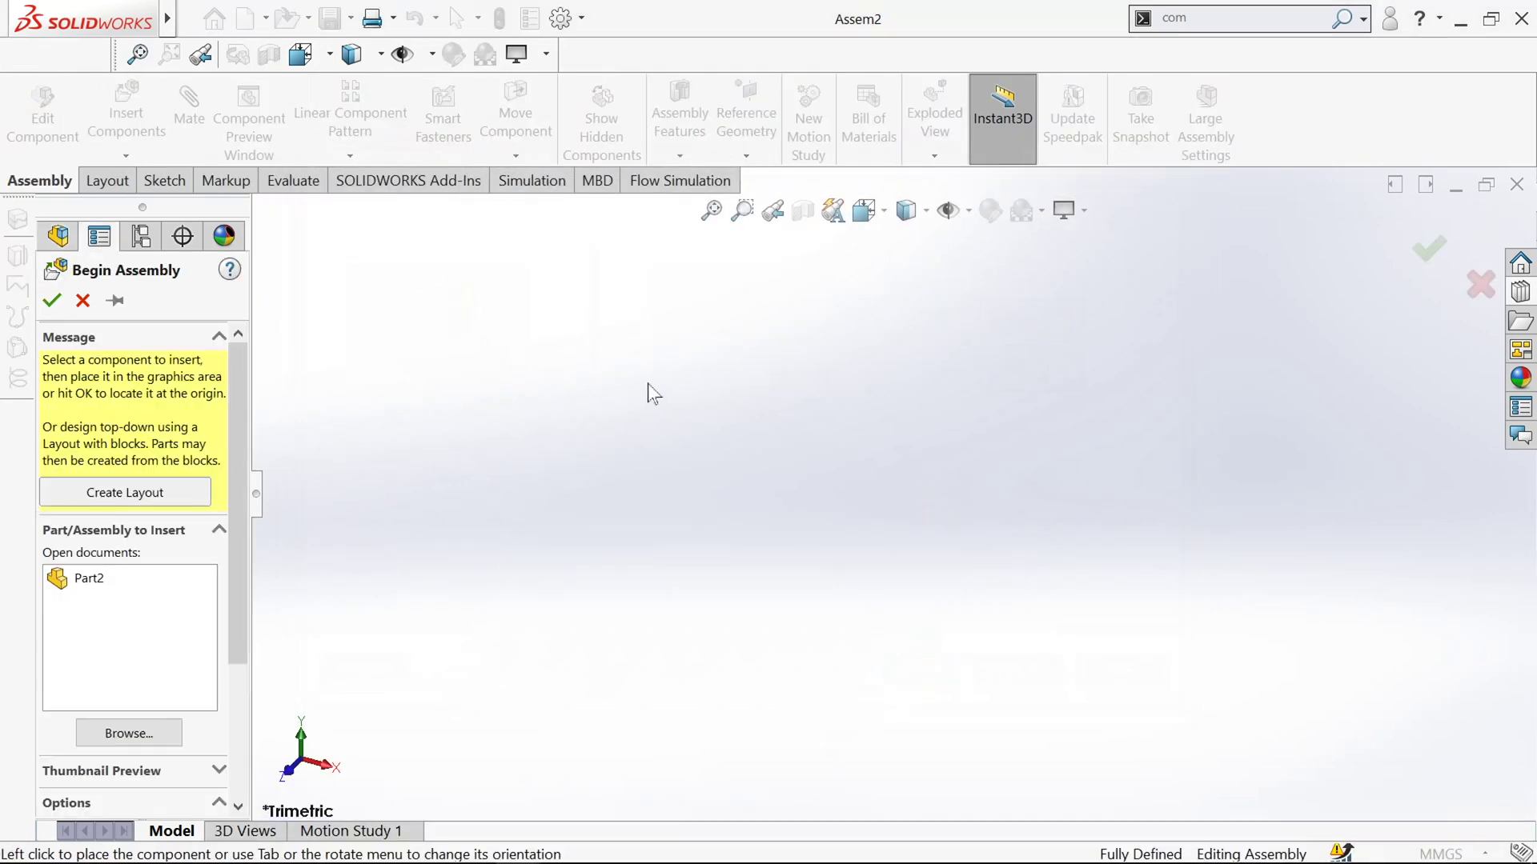
left_click(95, 580)
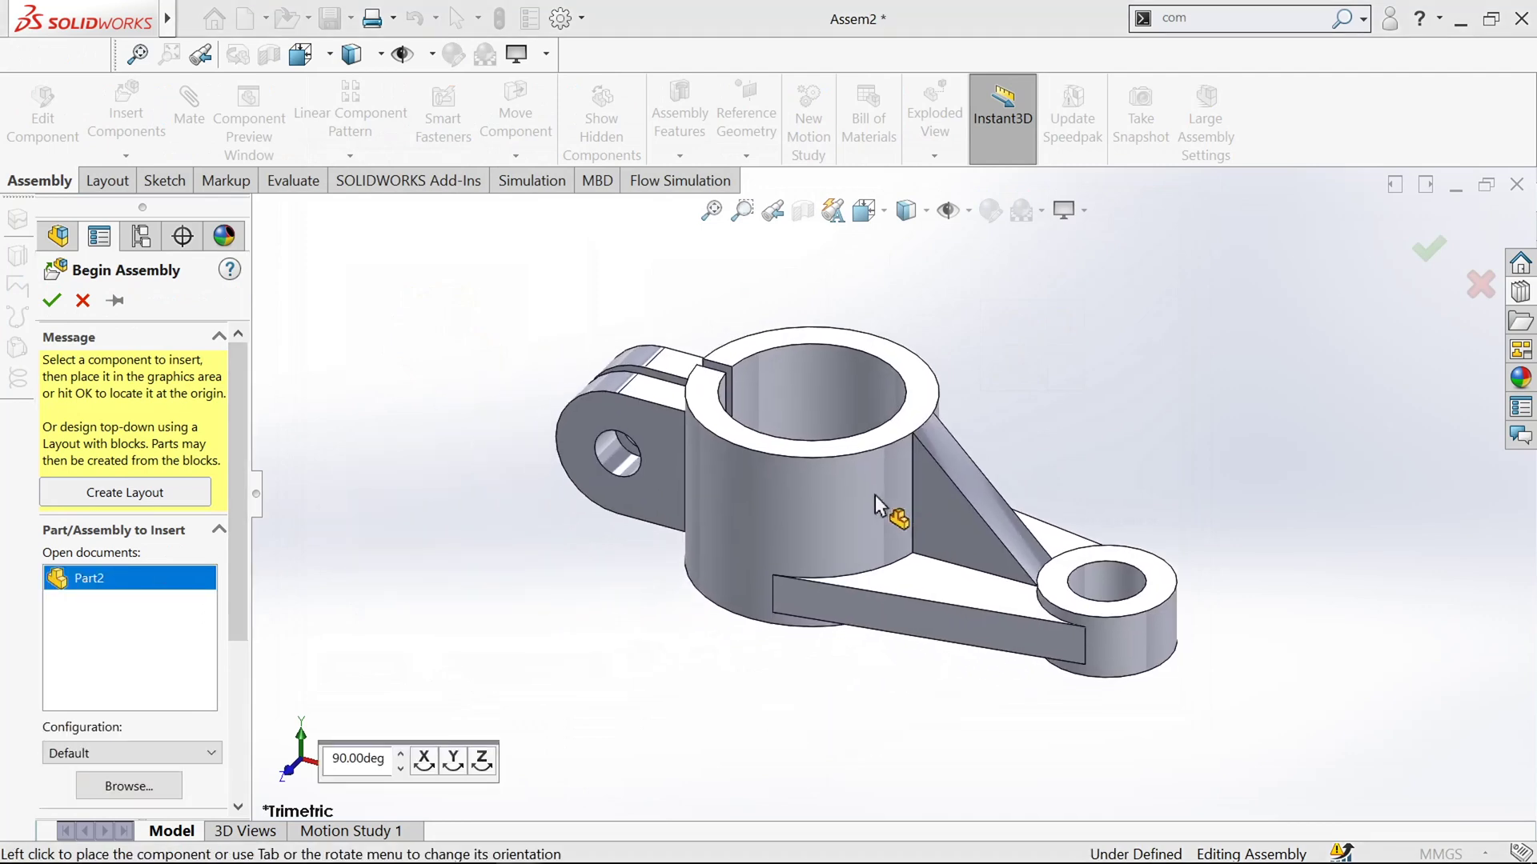
left_click(876, 495)
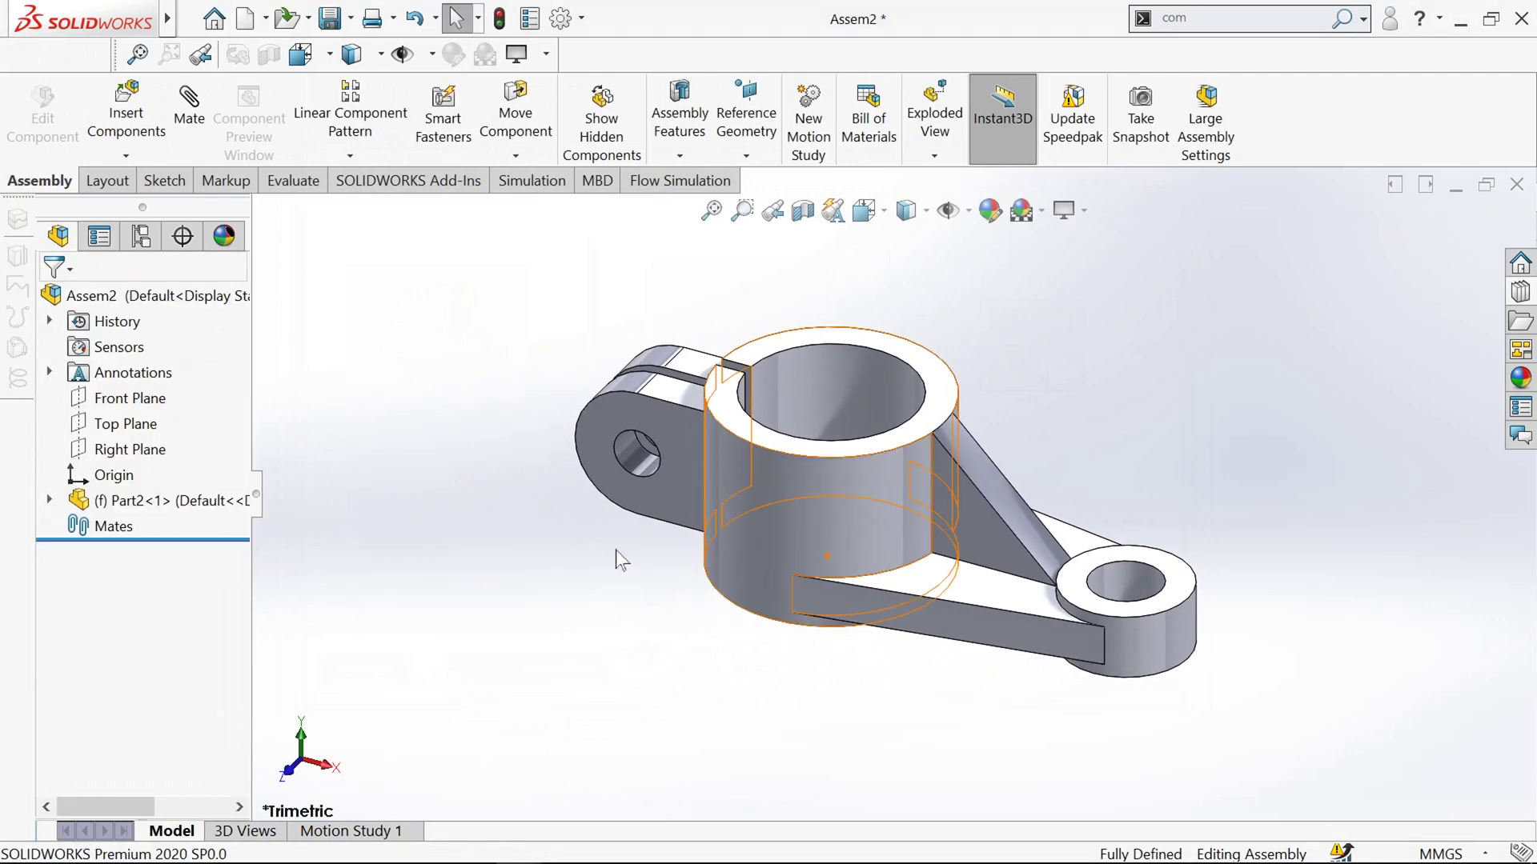
Step: Insert a Formed Hex Screw from the Toolbox ANSI Metric hex head bolts into the assembly, beside the clamping lugs
left_click(1521, 291)
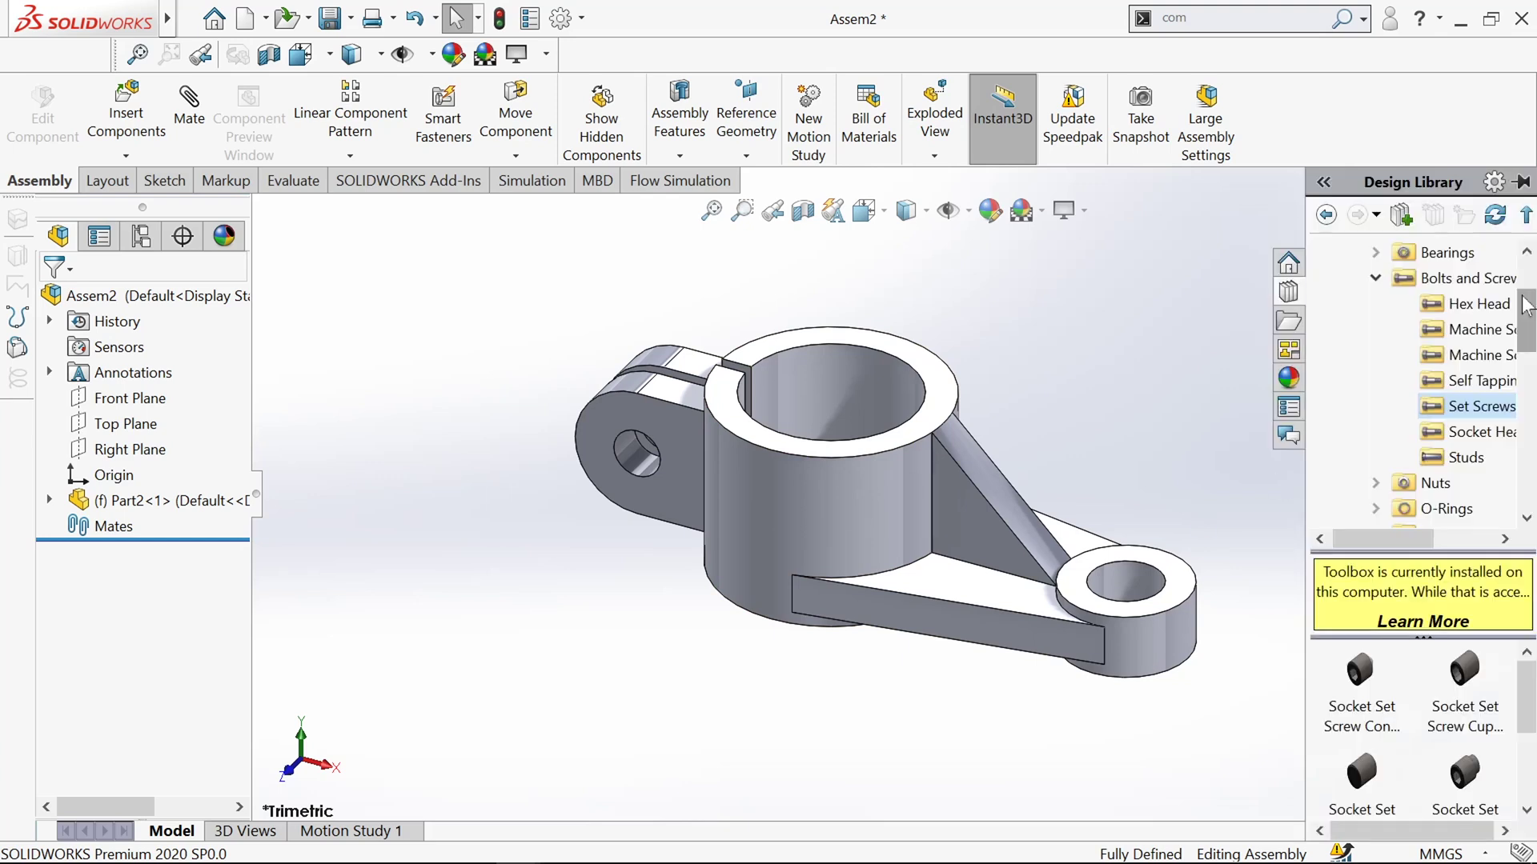
left_click(1375, 278)
scroll(1363, 372, "up", 2)
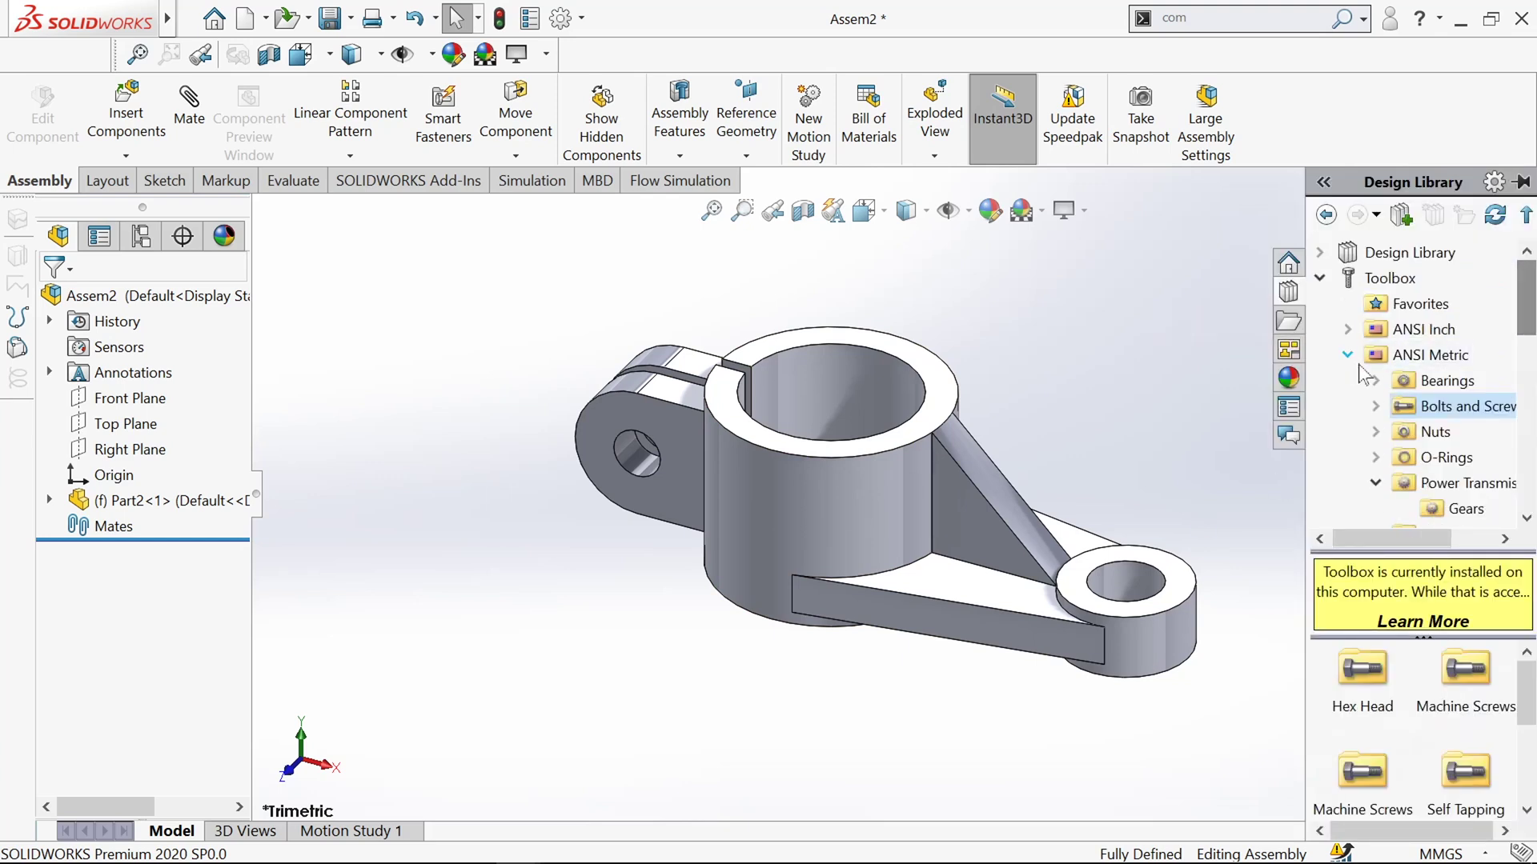
left_click(1352, 356)
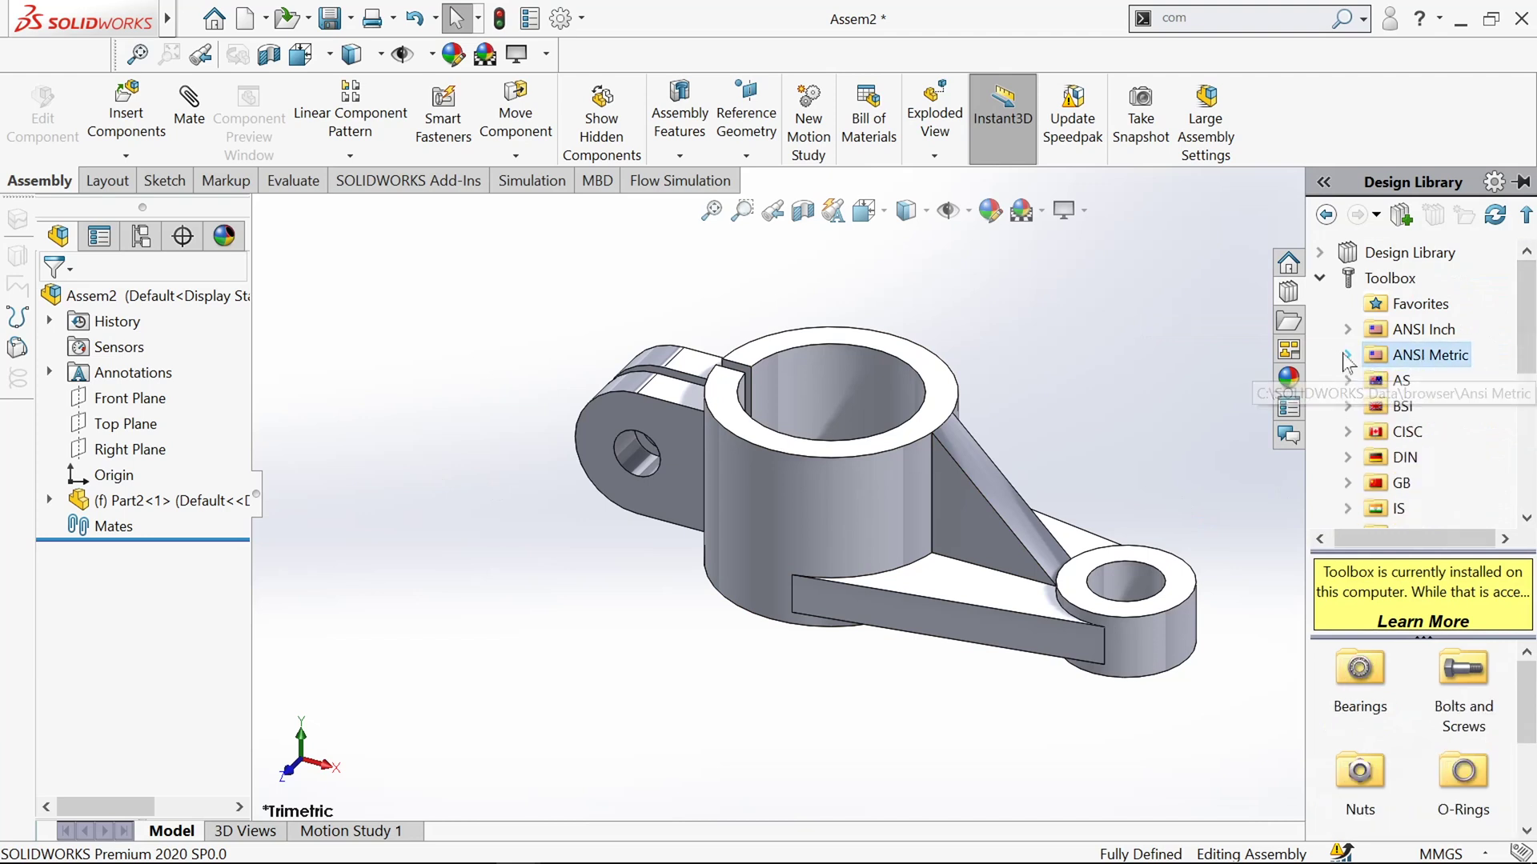
left_click(1348, 355)
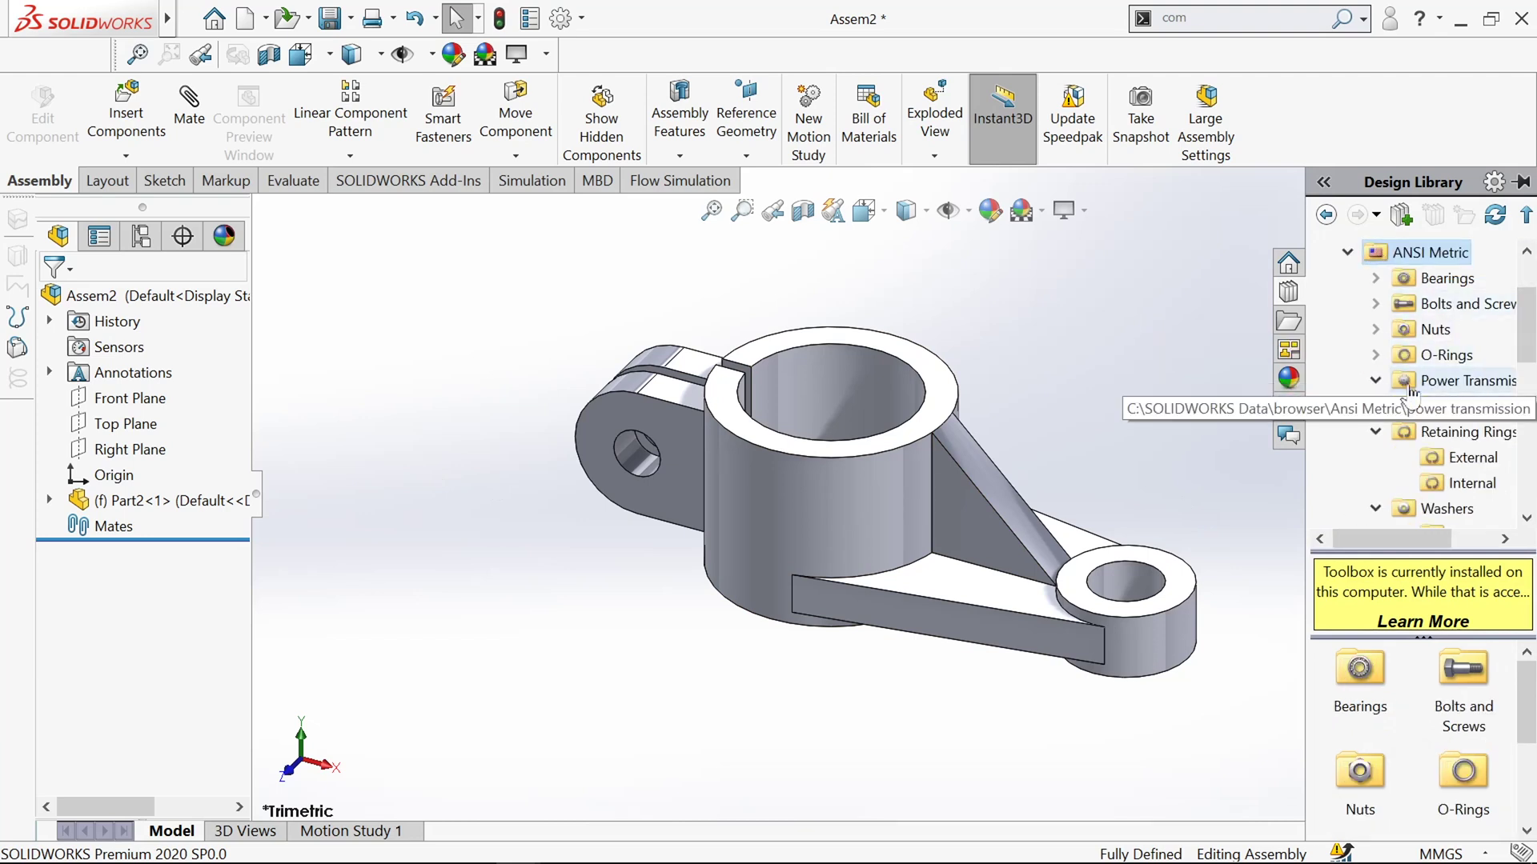
left_click(1376, 305)
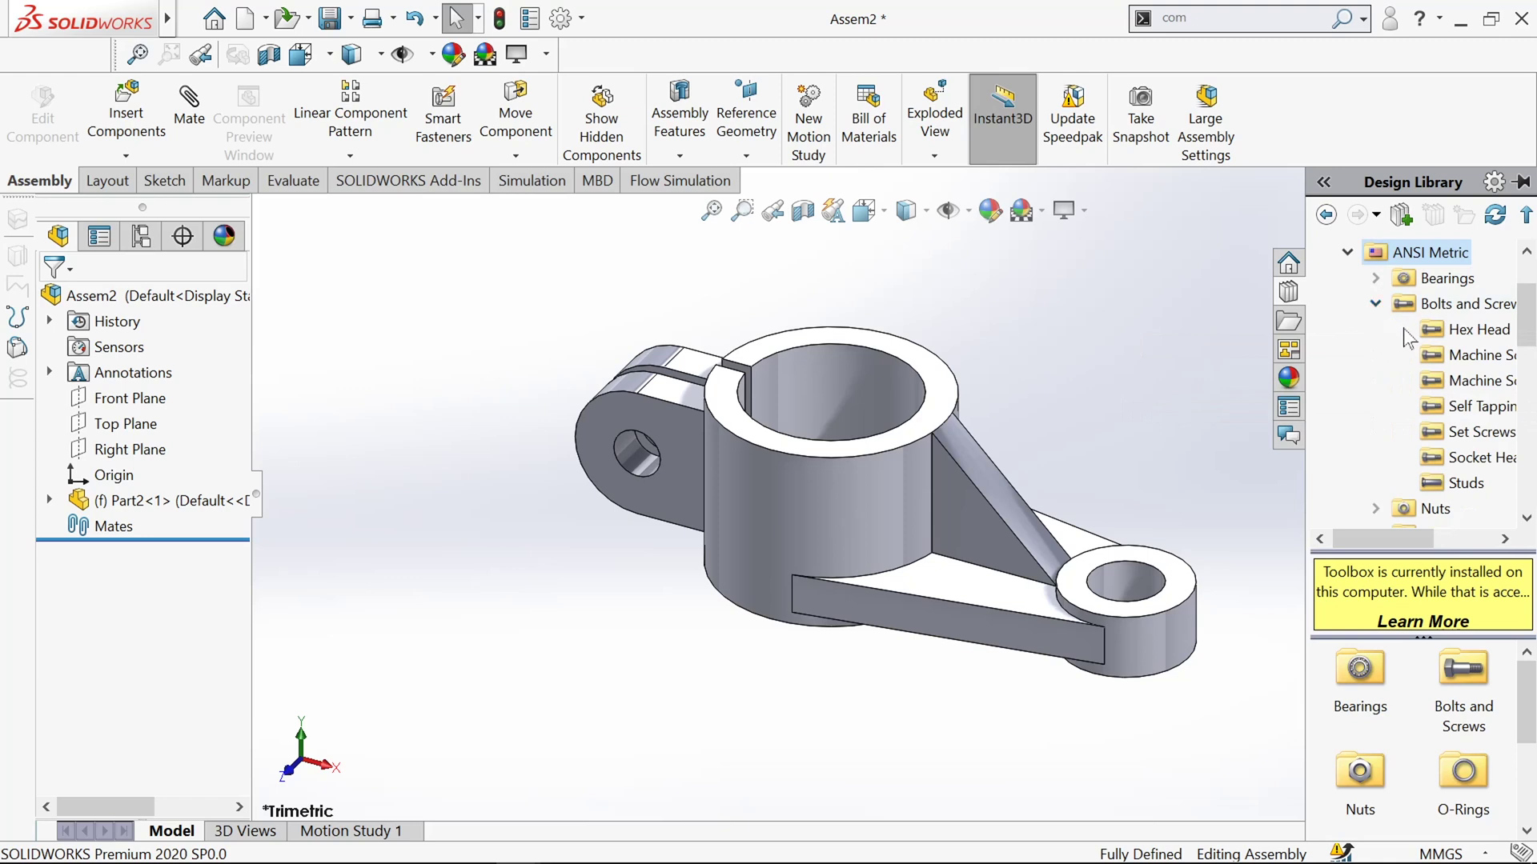
left_click(1472, 329)
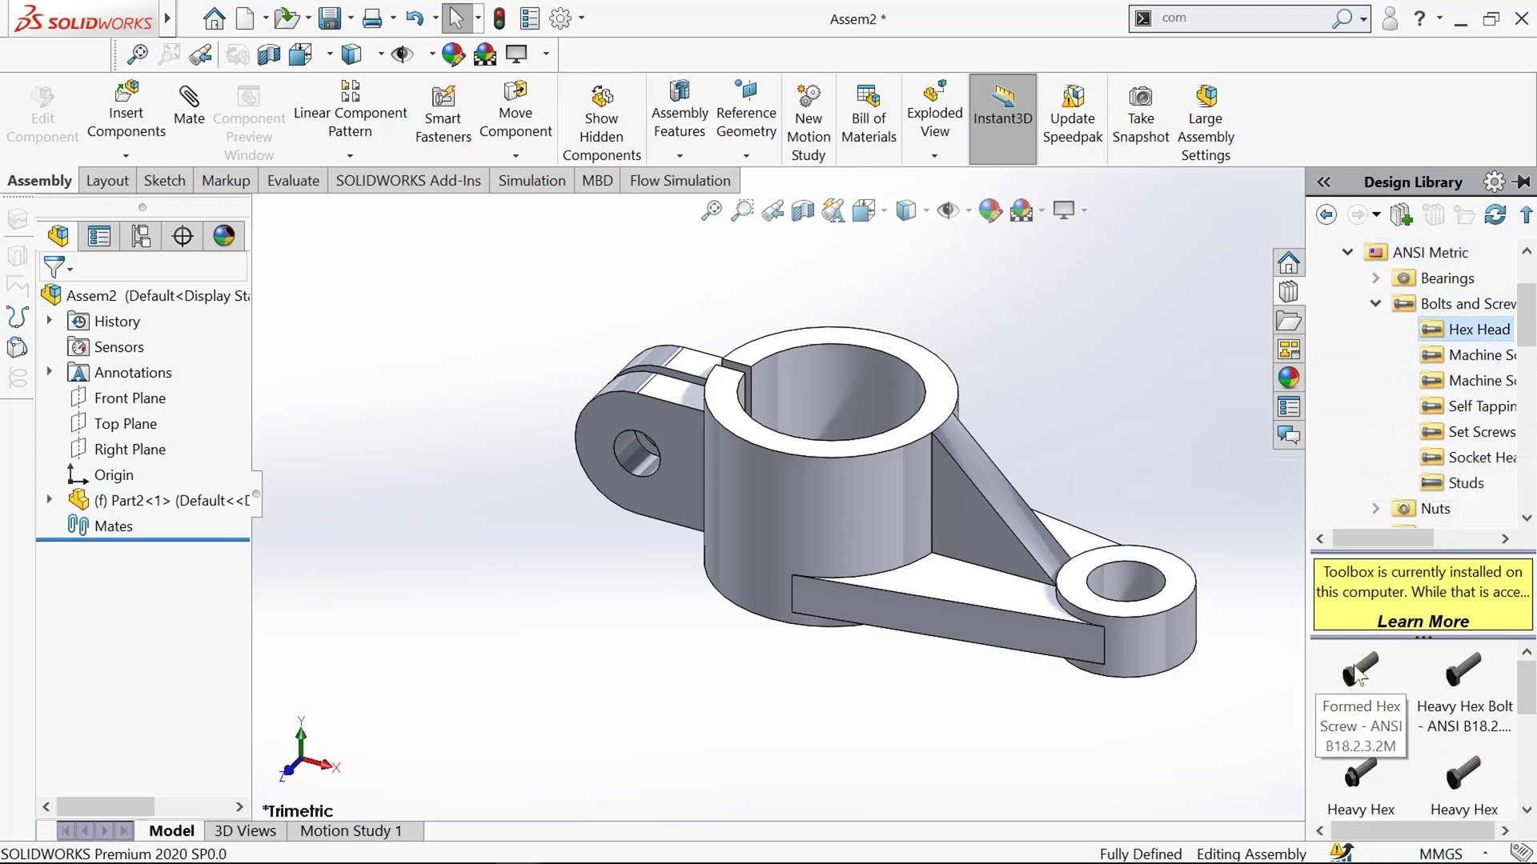
left_click_drag(1358, 675, 540, 614)
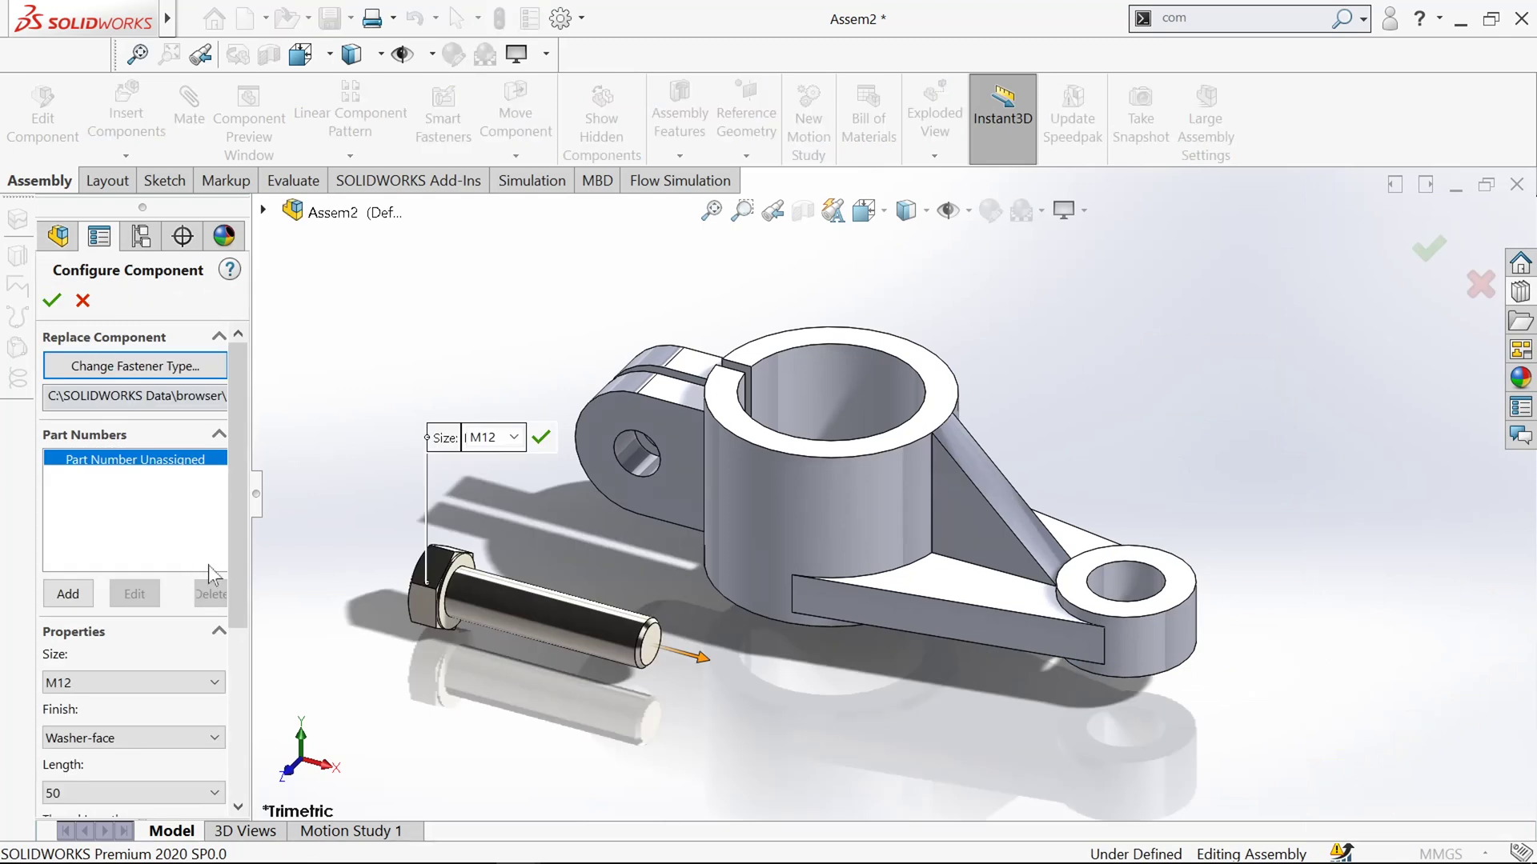
Step: Configure the hex screw as size M12 with length 50 and finish inserting after a single copy
left_click_drag(237, 579, 232, 681)
left_click(181, 487)
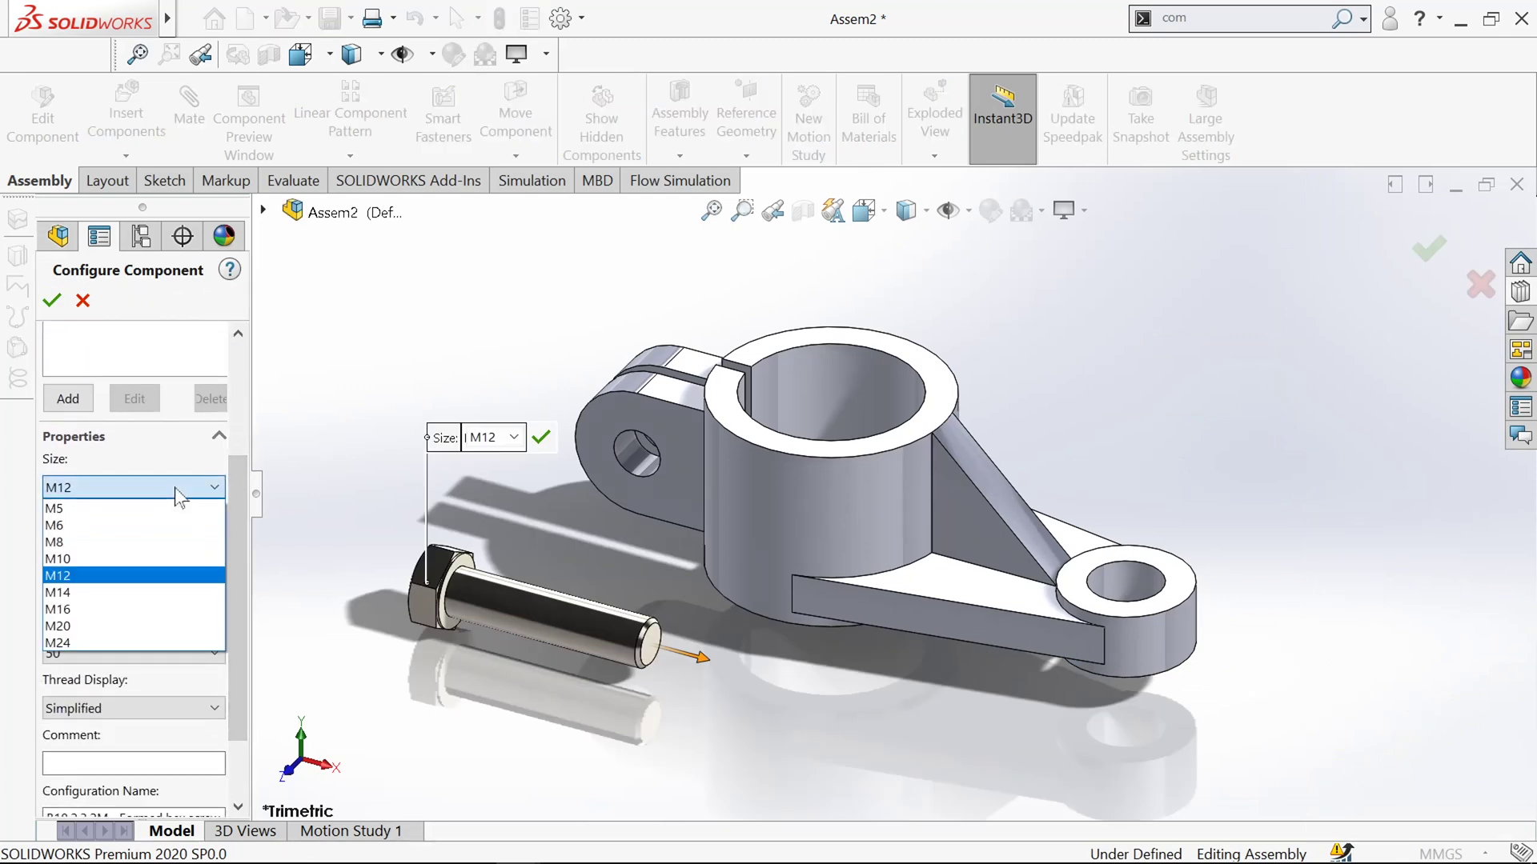
left_click(115, 575)
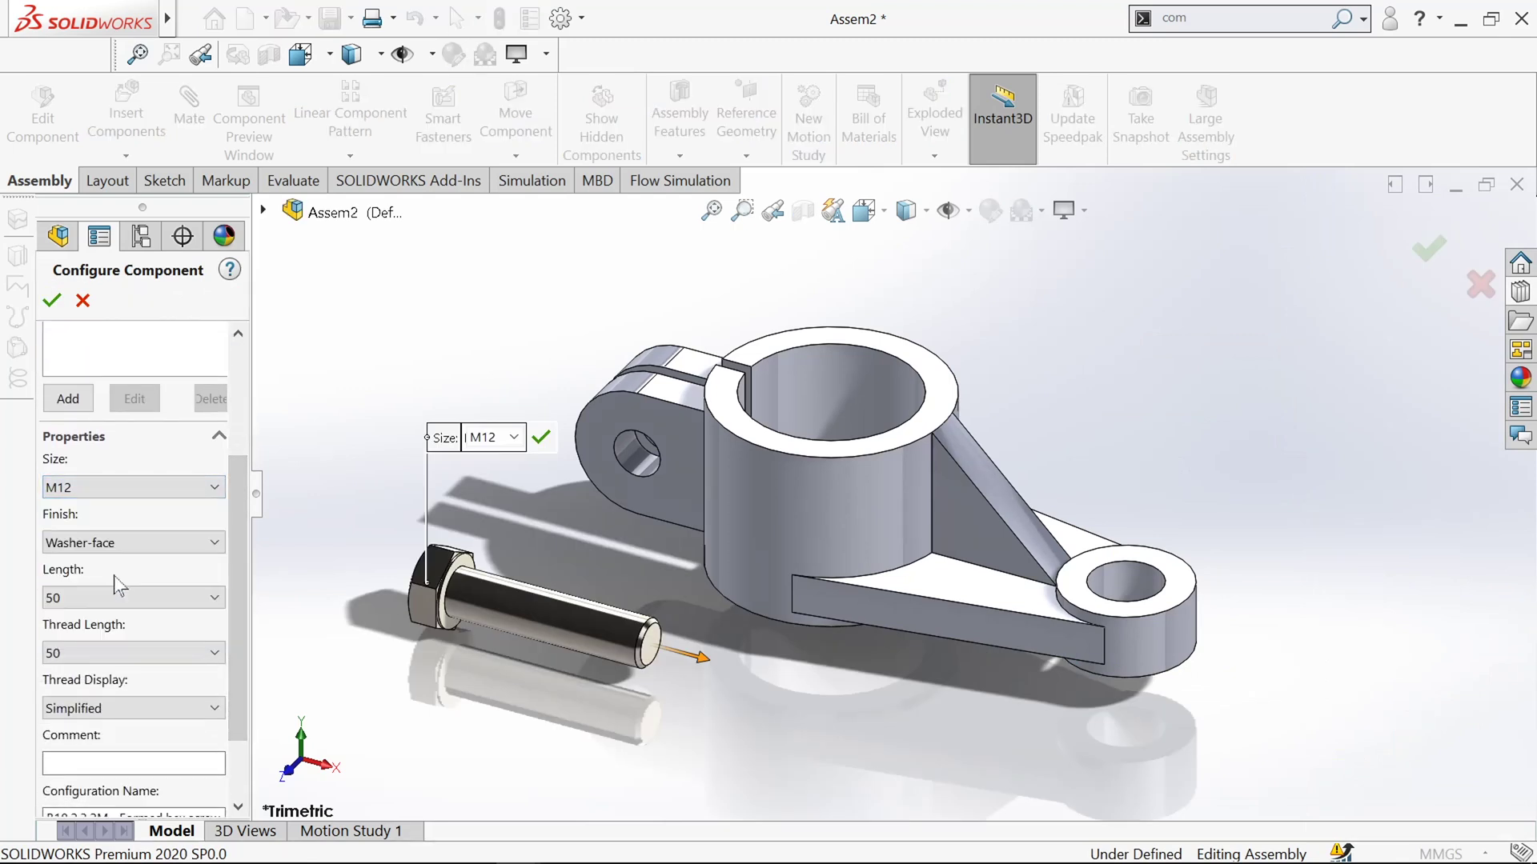
left_click(108, 597)
left_click(108, 602)
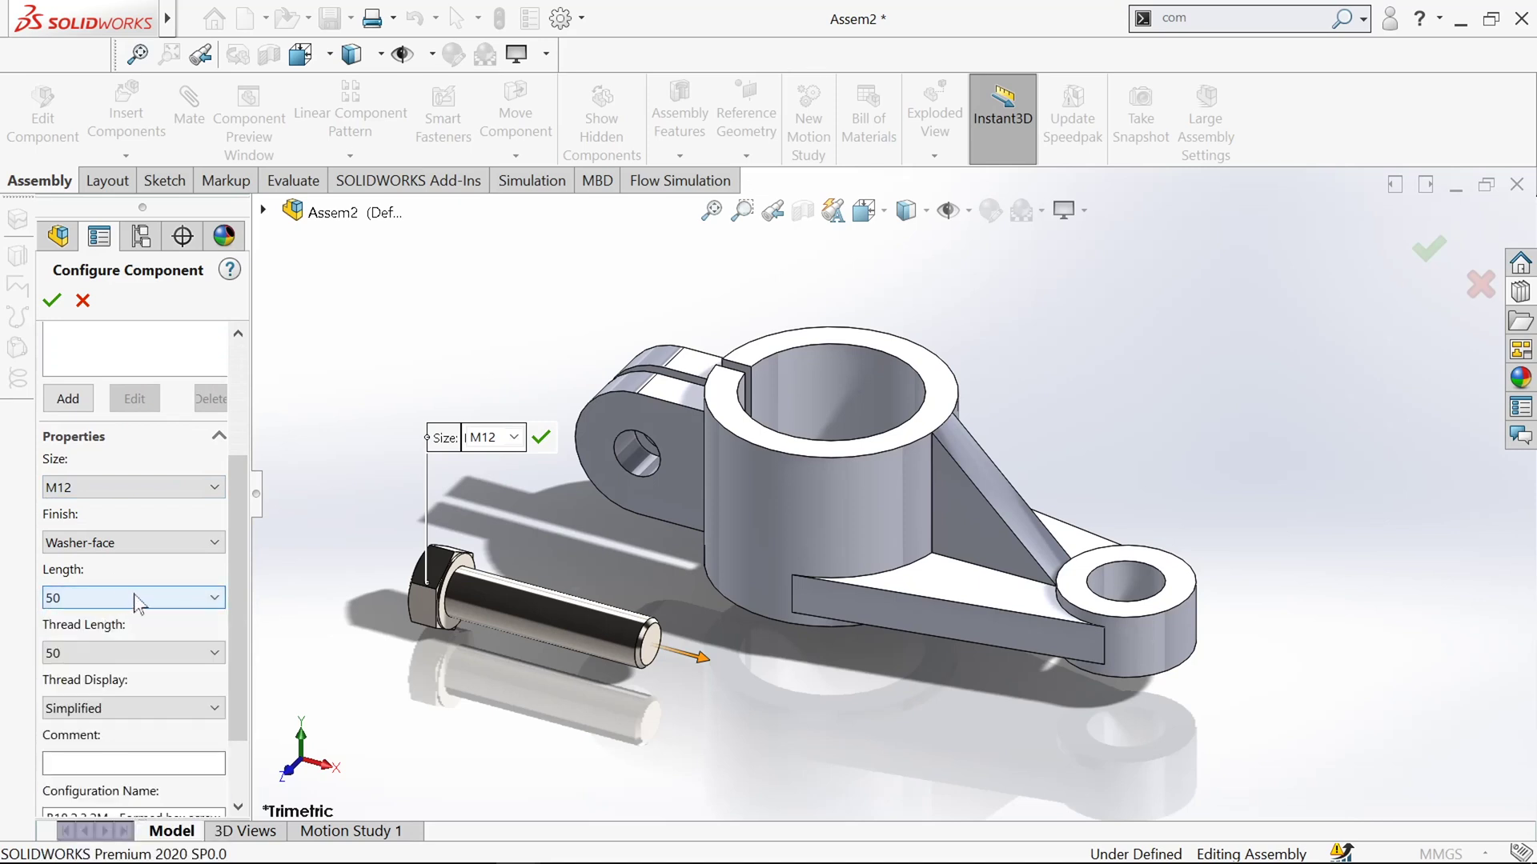
left_click(50, 304)
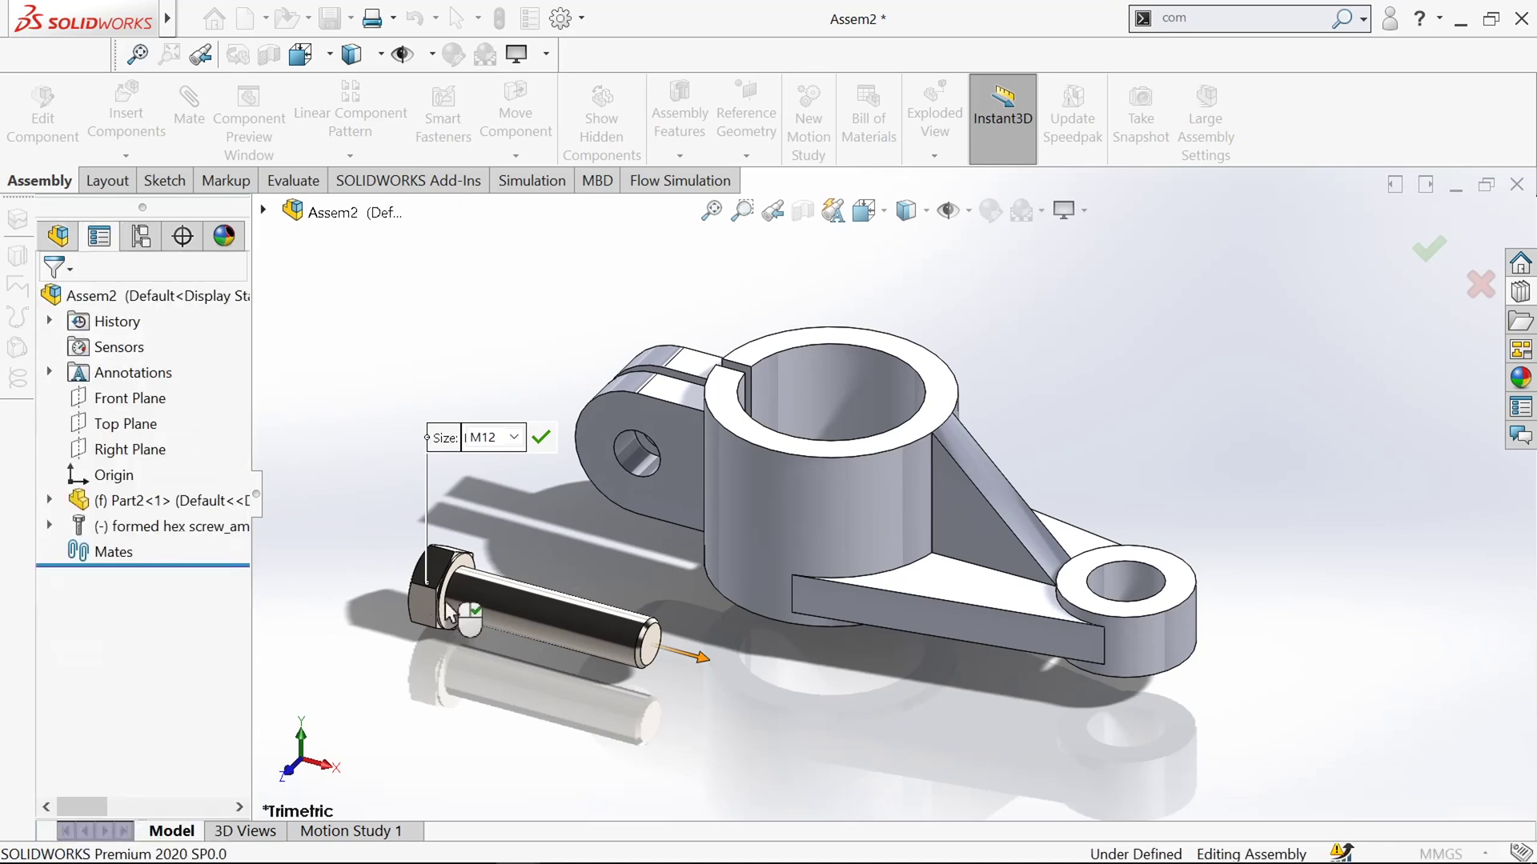
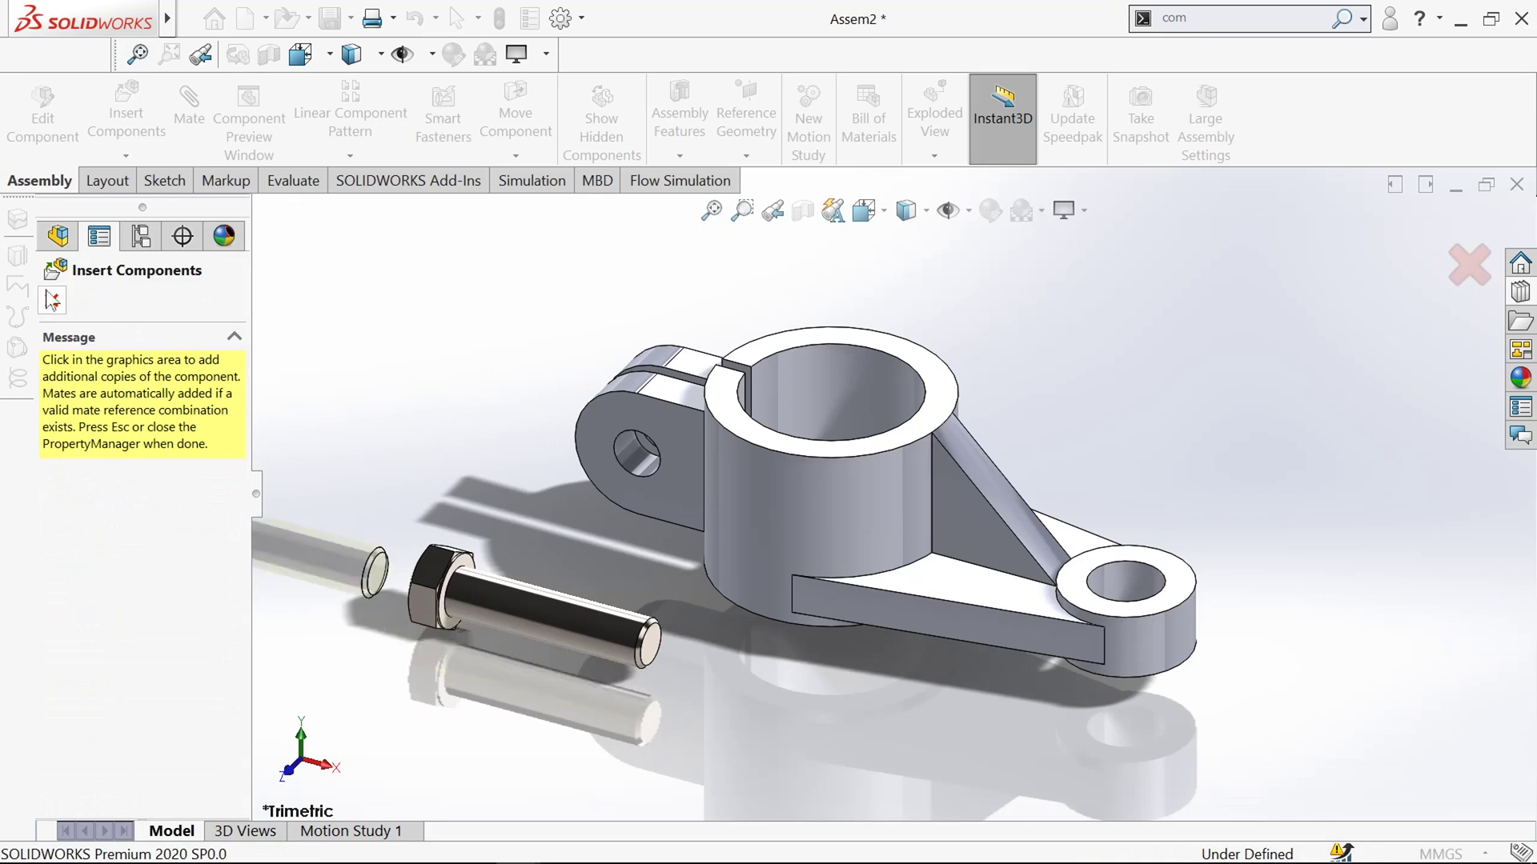
left_click(57, 306)
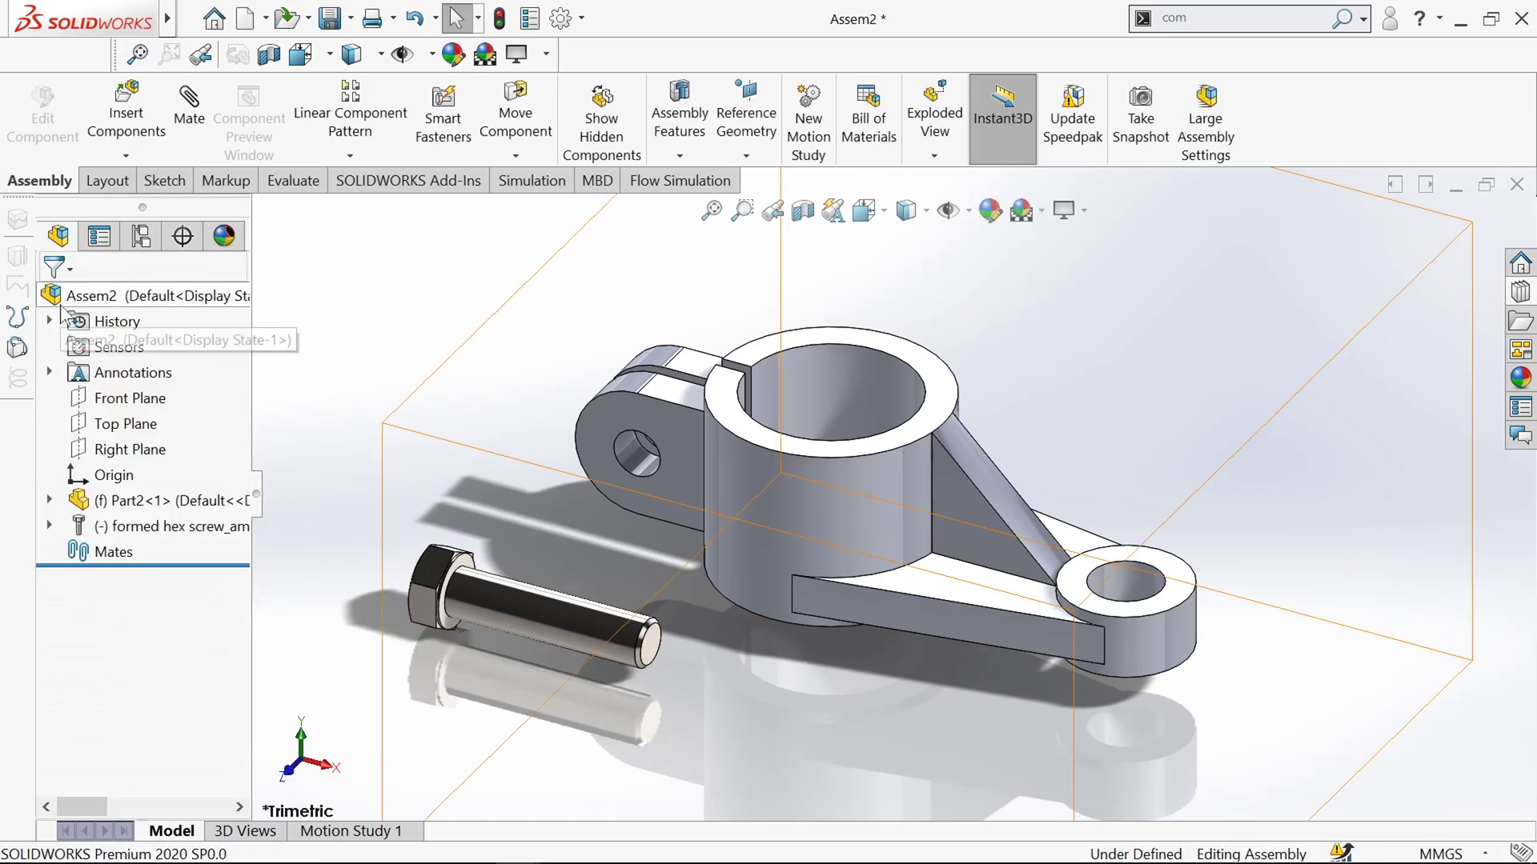
Step: Add a concentric mate between the hex screw's cylindrical shank and the clamping lug's hole
left_click(560, 613)
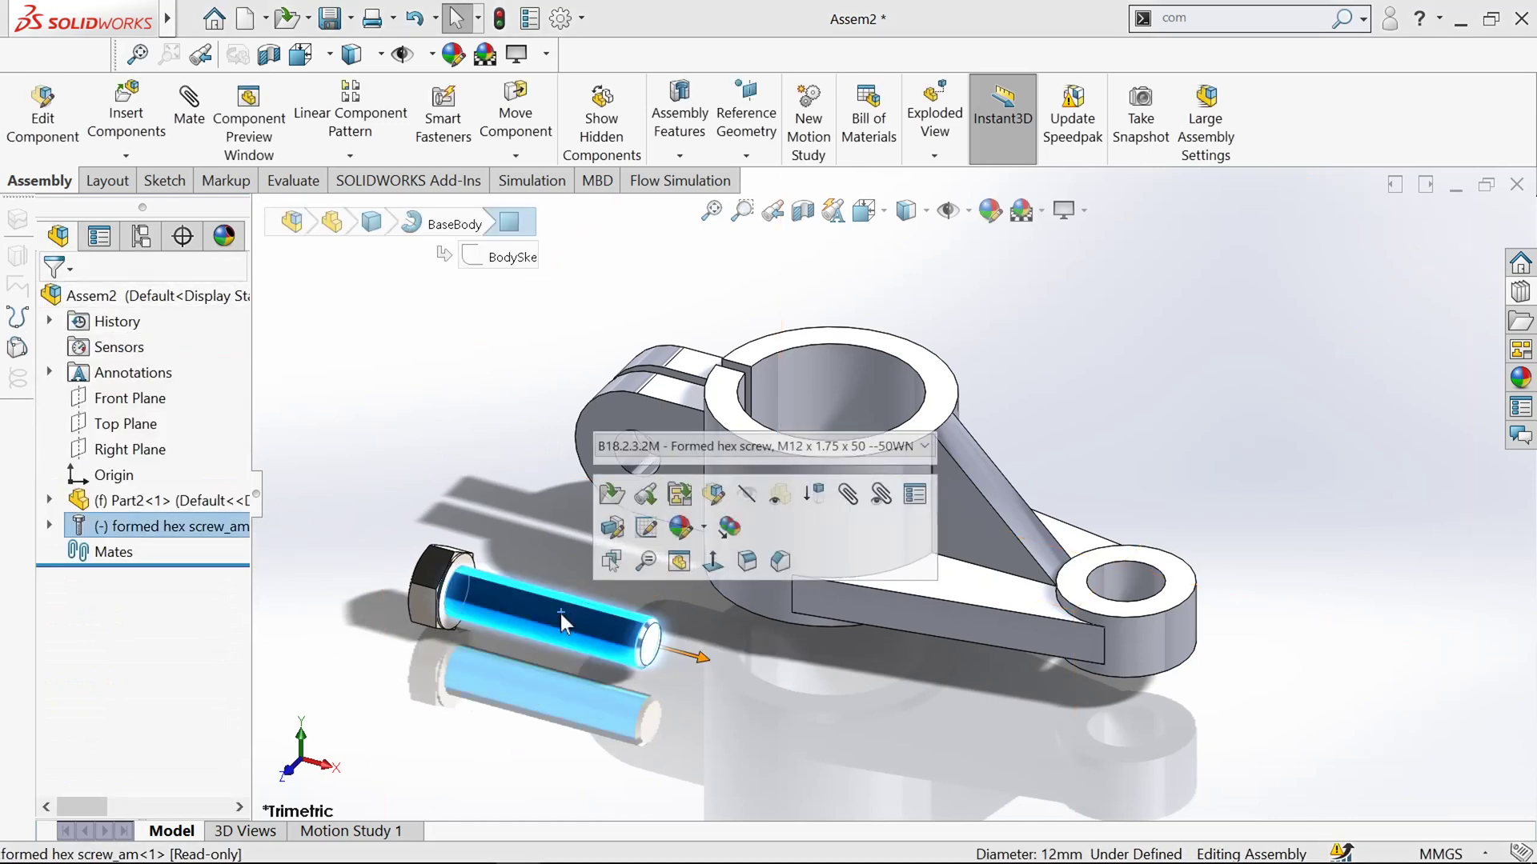
left_click(193, 105)
scroll(875, 696, "down", 2)
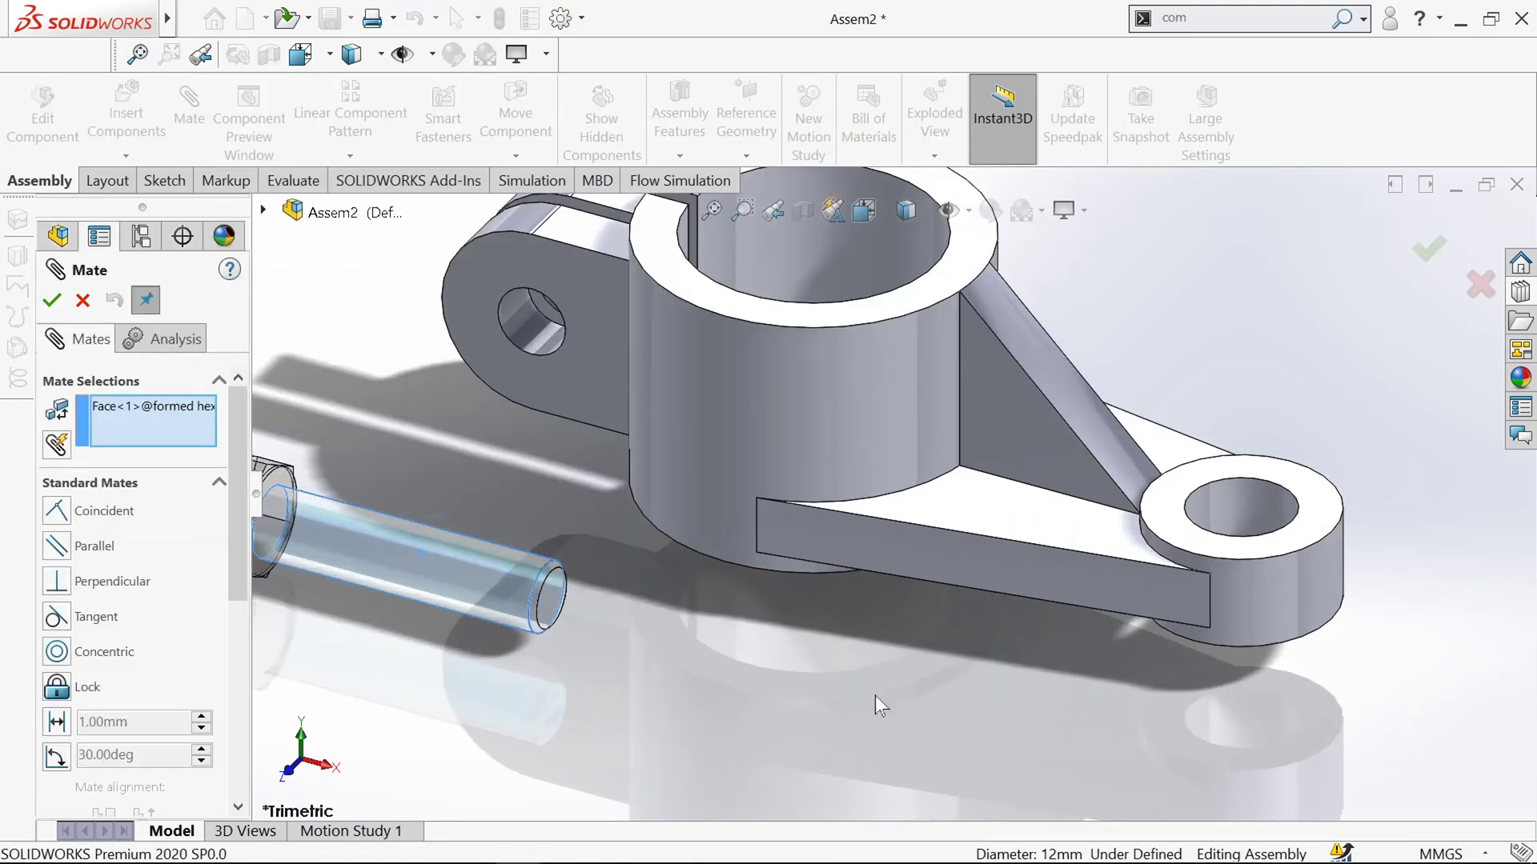
left_click(511, 317)
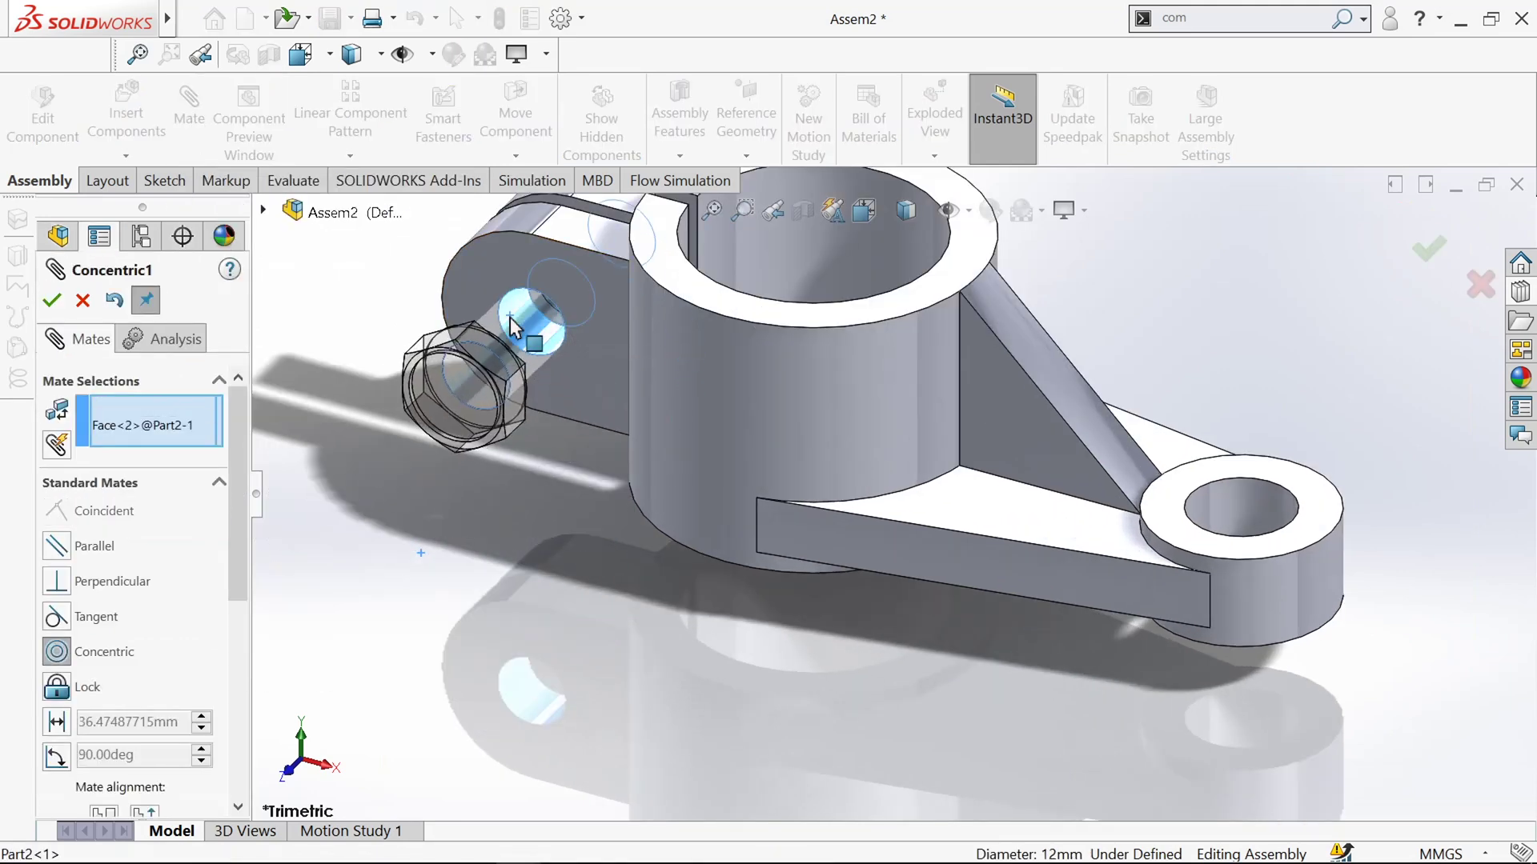
left_click(485, 274)
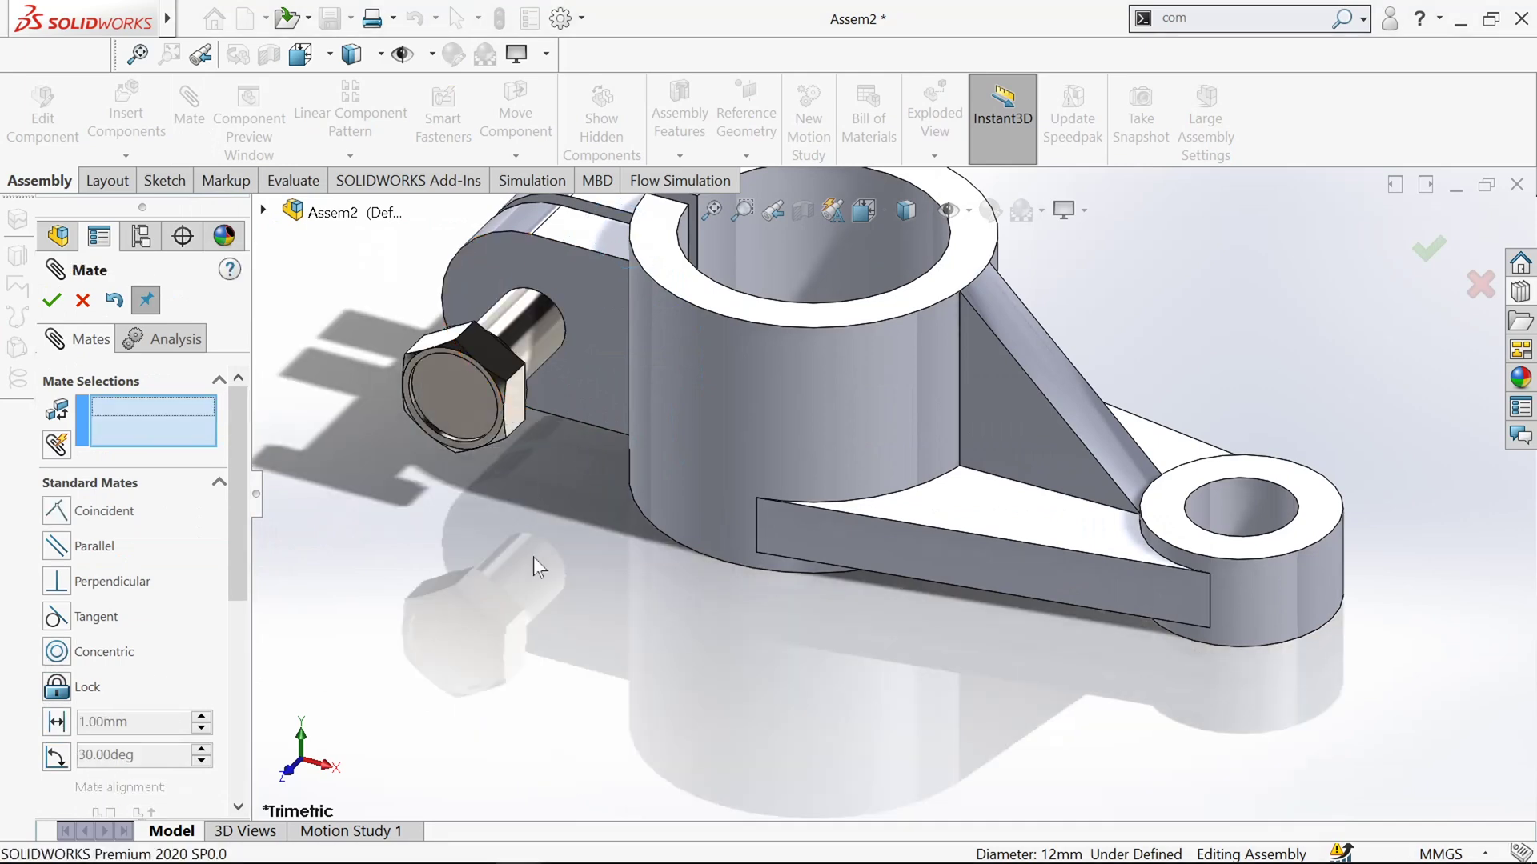
Step: Add a coincident mate between the underside of the screw head and the lug's outer face, and finish mating
middle_click_drag(533, 557, 362, 550)
scroll(1018, 325, "down", 3)
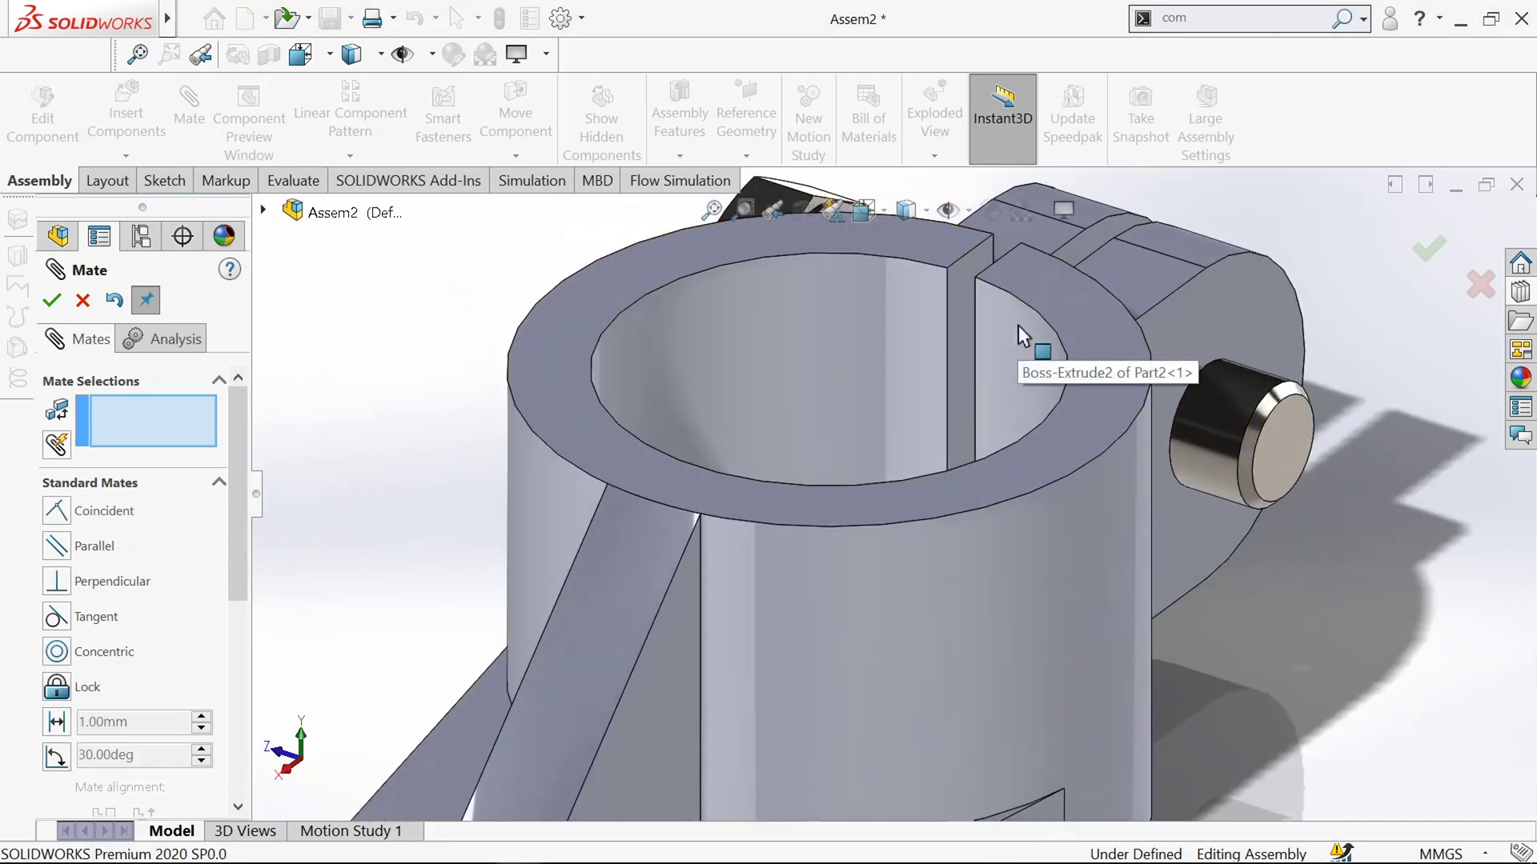
scroll(1018, 325, "up", 2)
middle_click_drag(1357, 418, 1305, 330)
scroll(1095, 289, "down", 3)
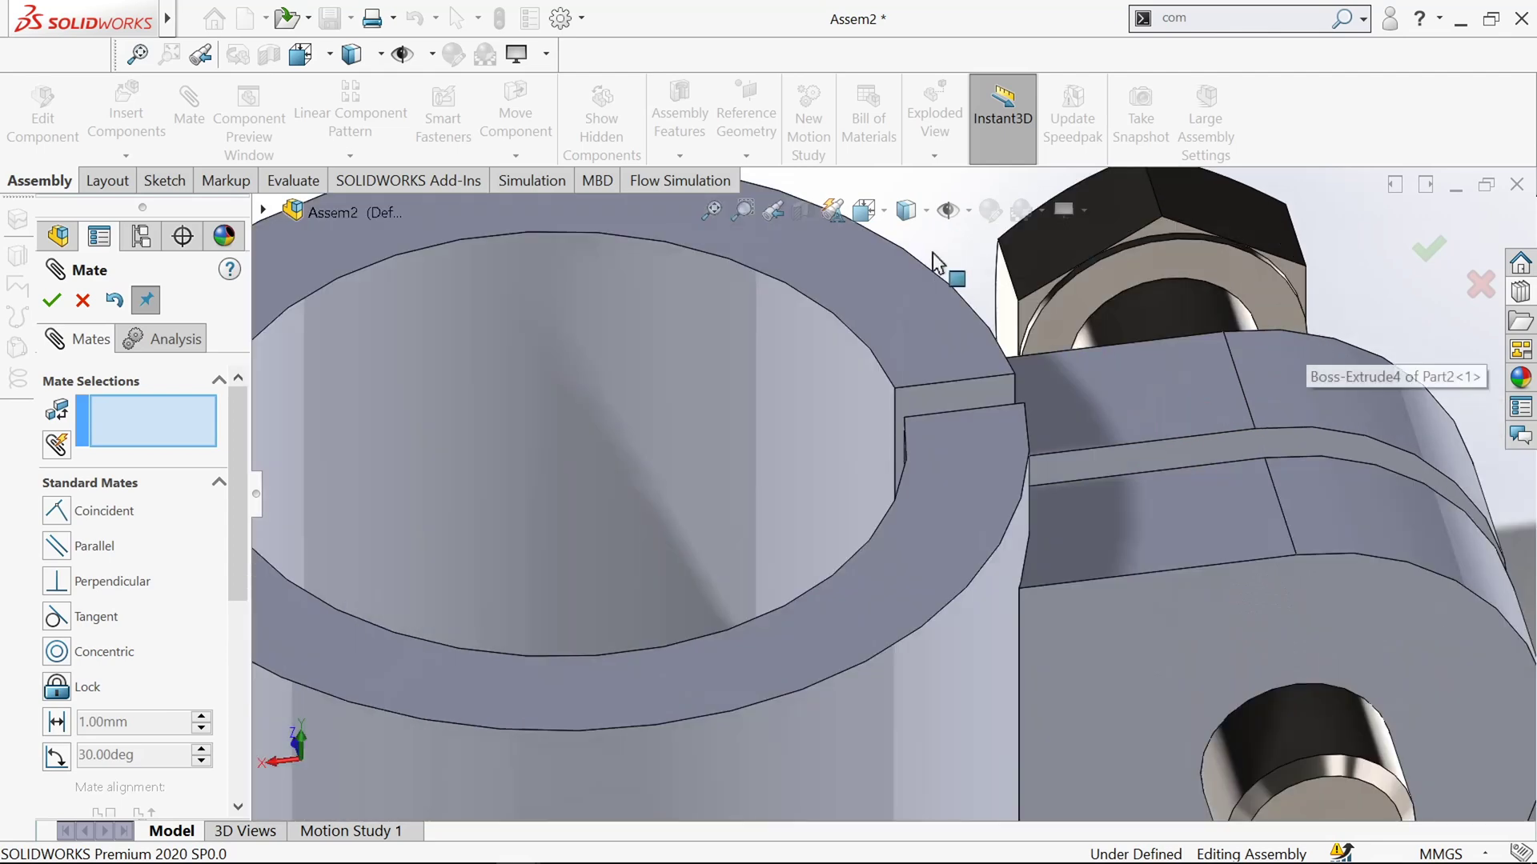
left_click(1095, 290)
scroll(1095, 289, "up", 5)
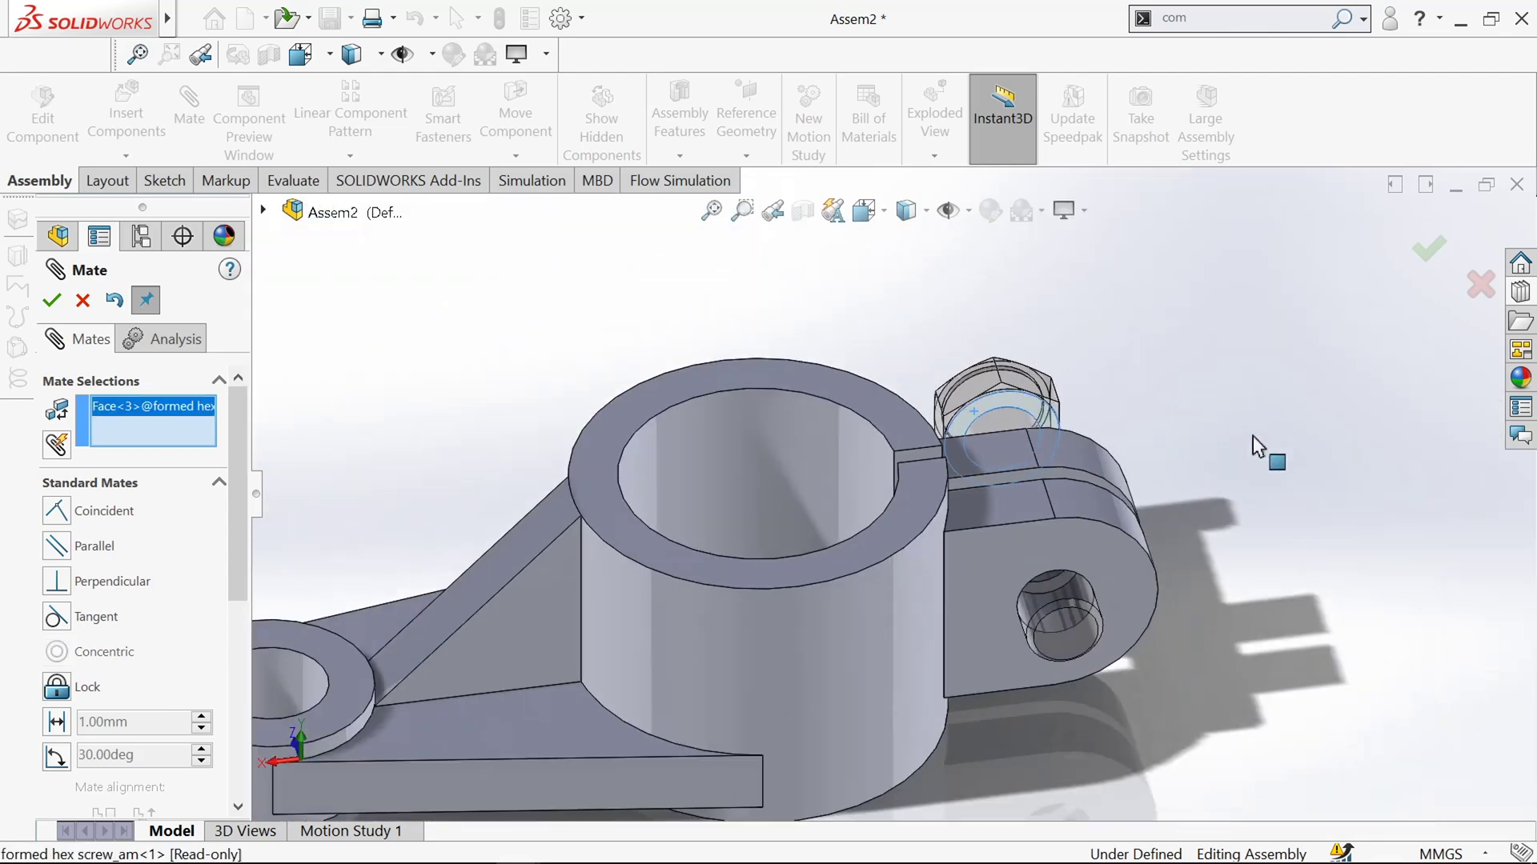
scroll(1255, 441, "down", 4)
middle_click_drag(1255, 441, 1029, 492)
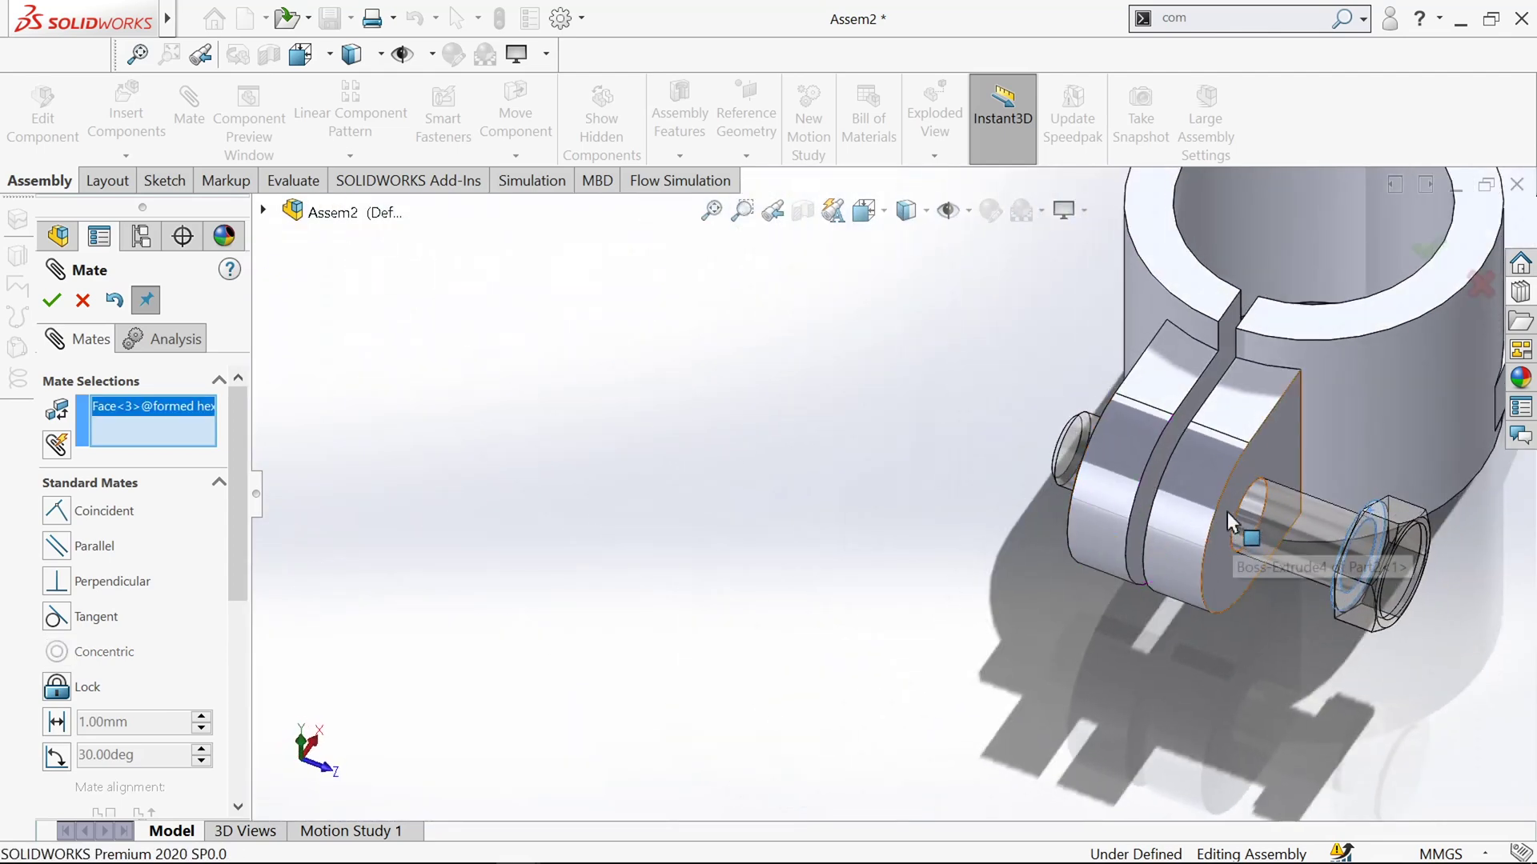
left_click(1227, 512)
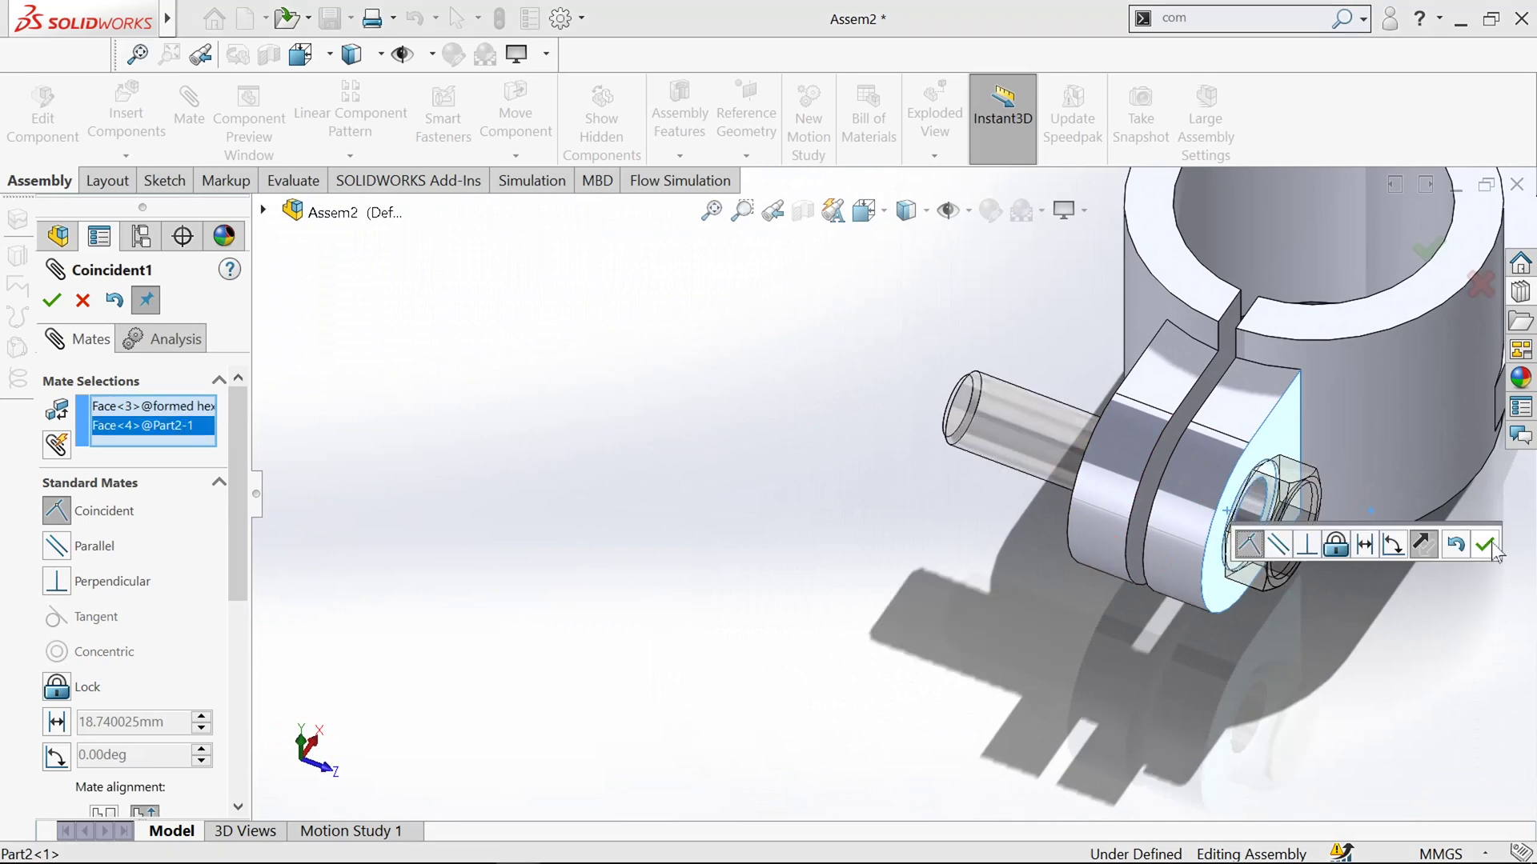
left_click(1485, 546)
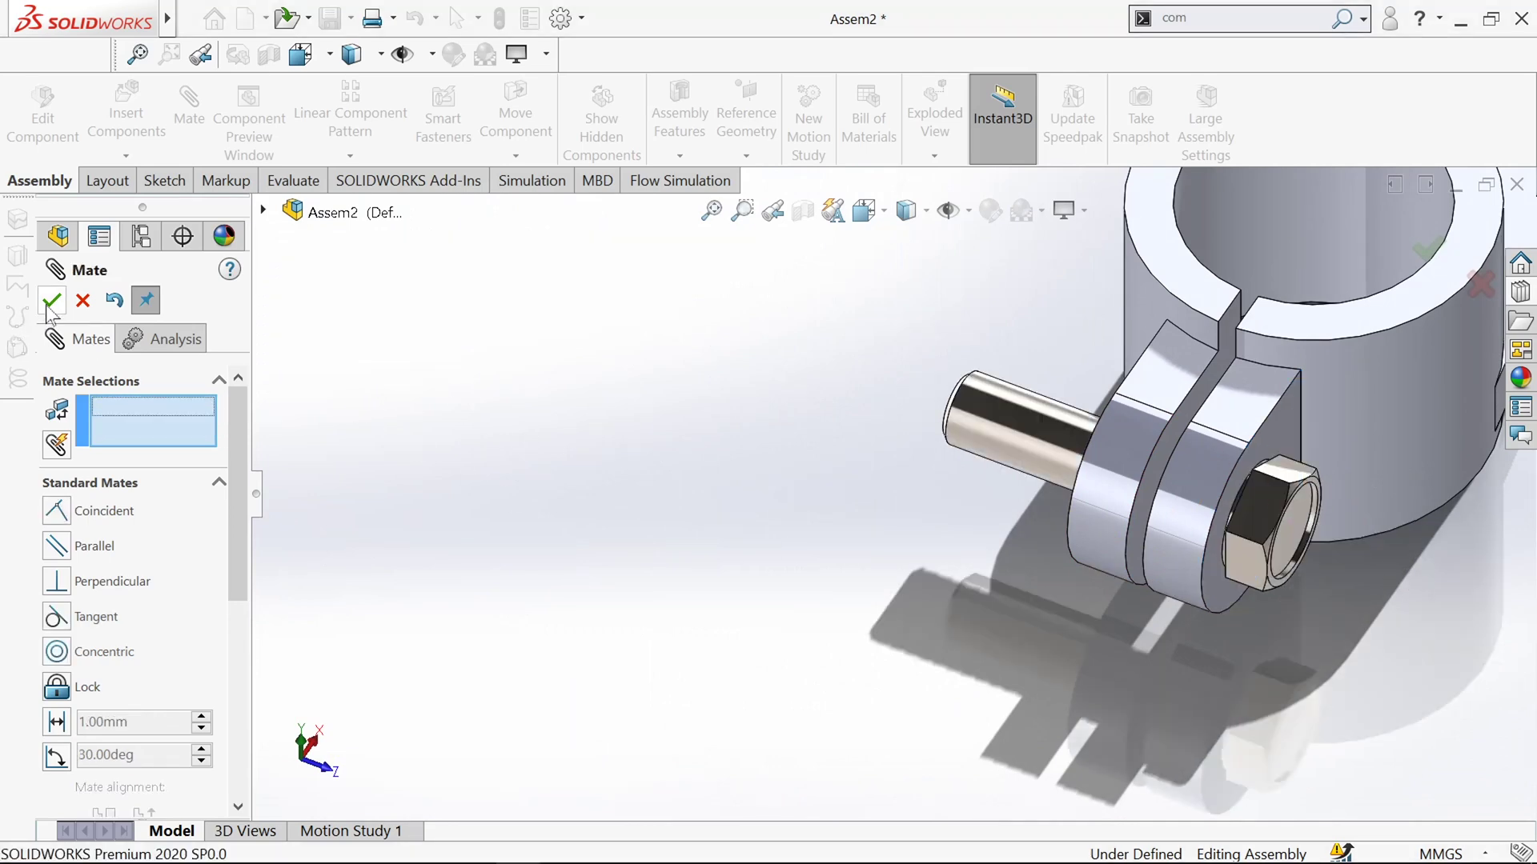
key("Escape")
Step: Insert a Hex Flange Nut from the Toolbox ANSI Metric hex nuts into the assembly, near the screw
middle_click_drag(950, 449, 1075, 469, "ctrl")
scroll(669, 436, "up", 4)
middle_click_drag(669, 435, 1170, 353)
scroll(1231, 364, "down", 3)
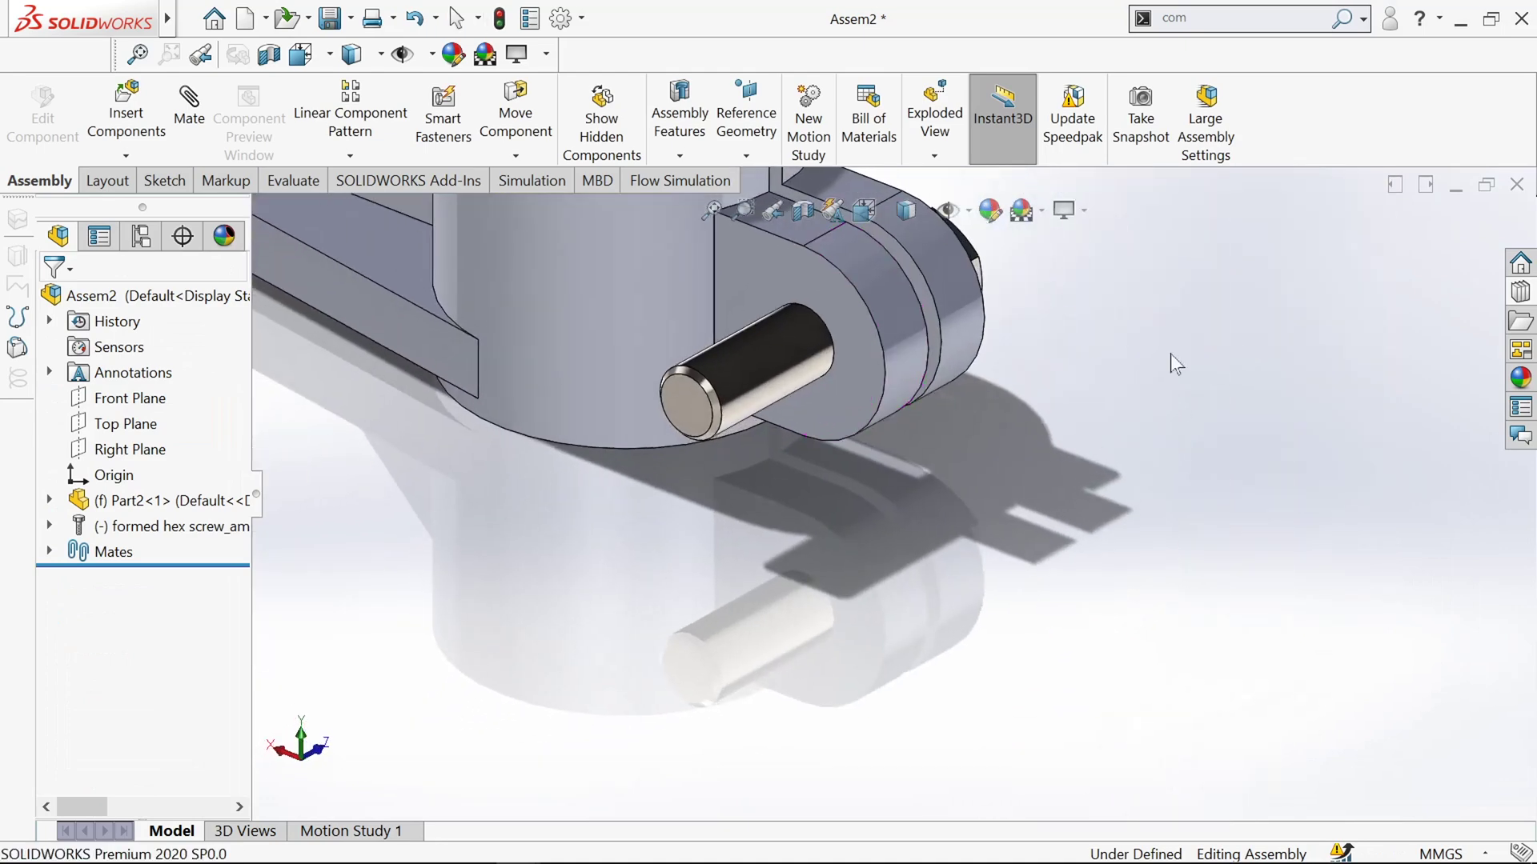
scroll(1170, 354, "up", 3)
left_click(1519, 293)
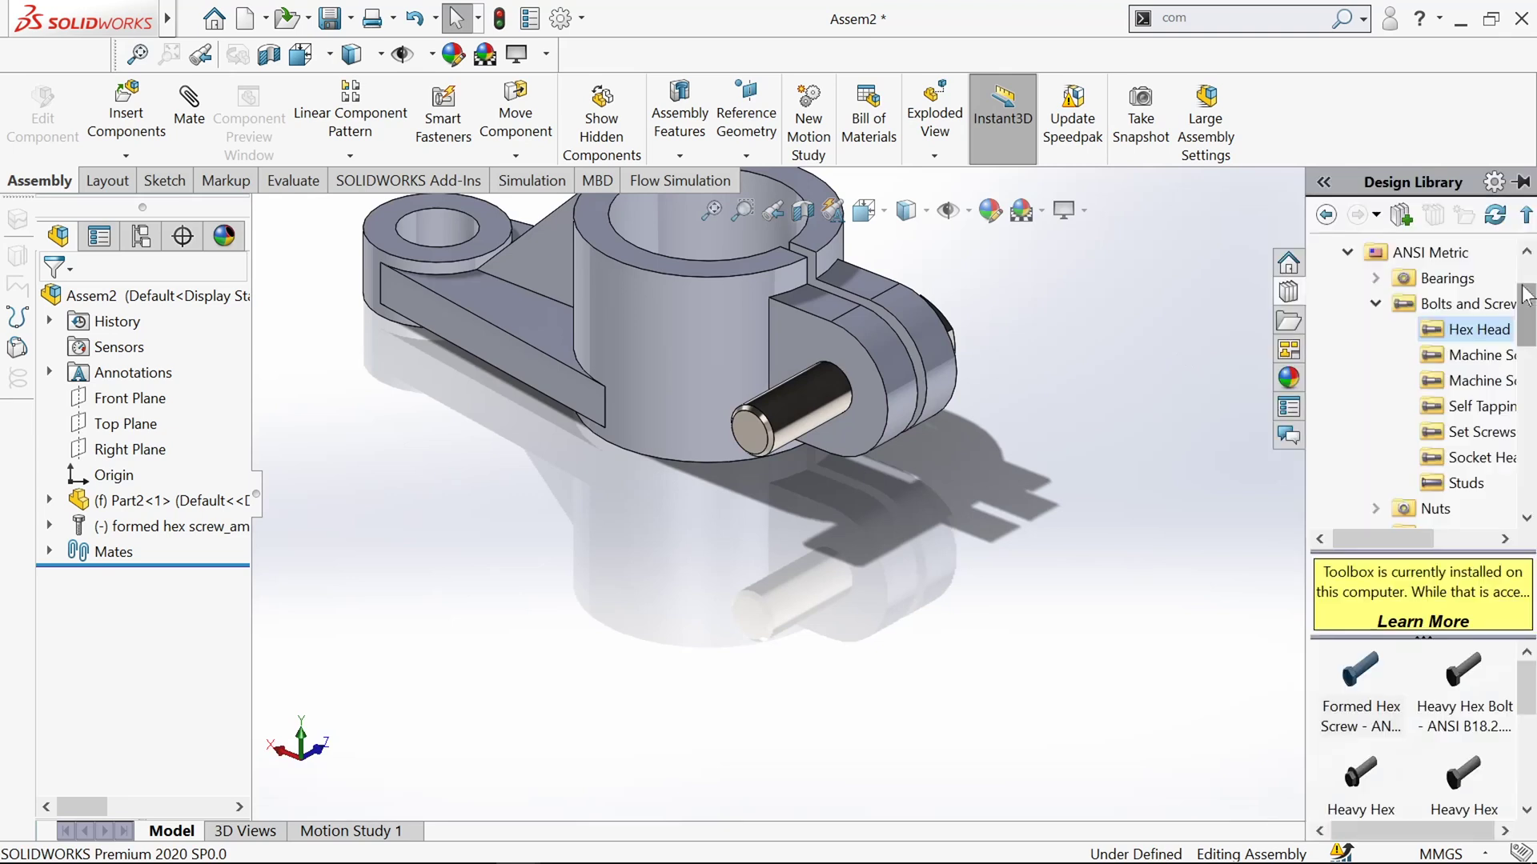
left_click(1376, 303)
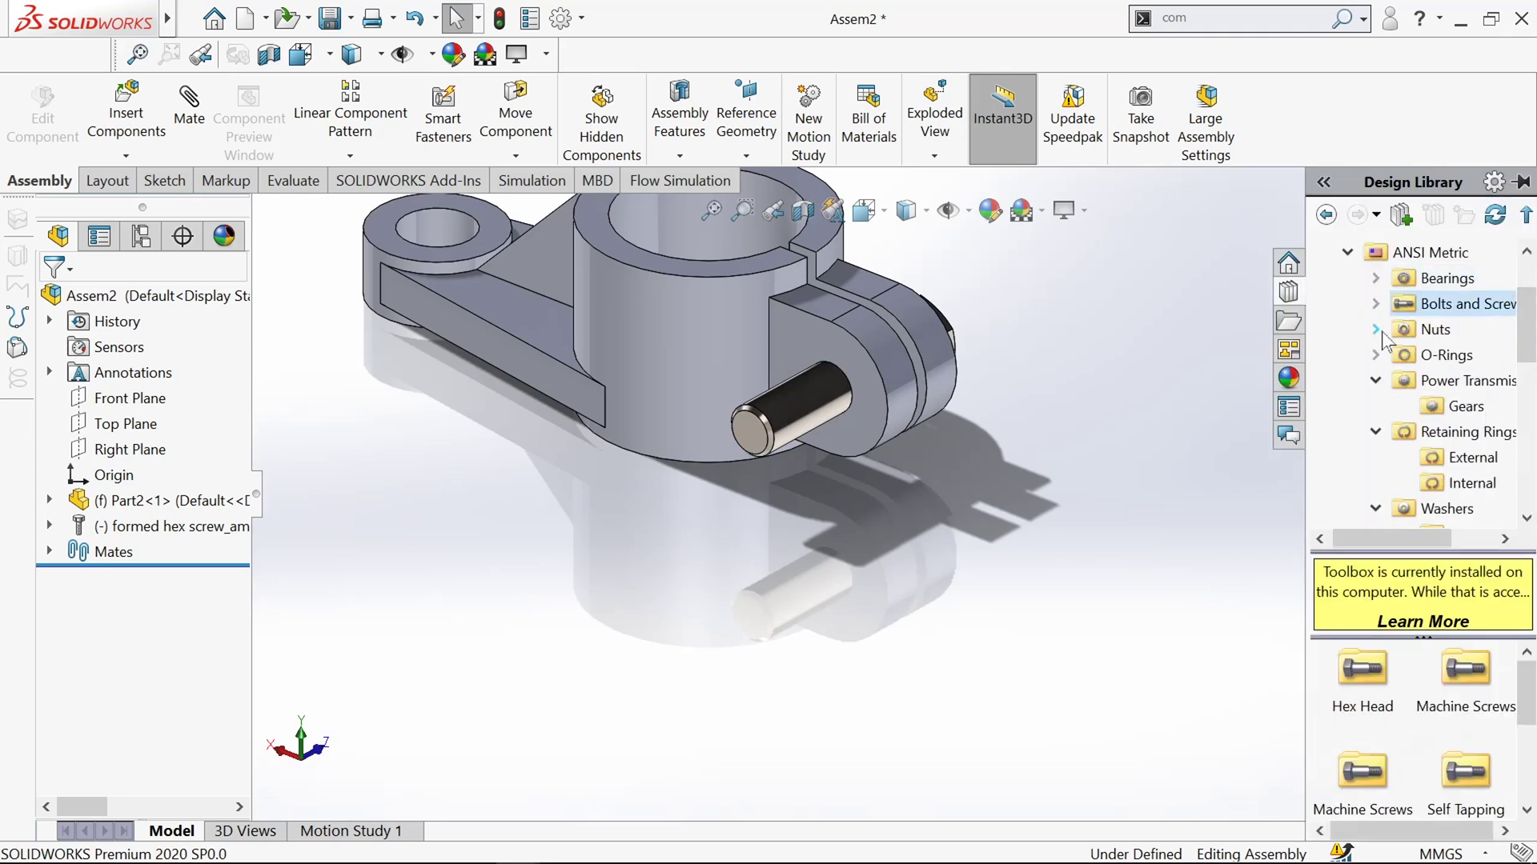
left_click(1376, 329)
left_click(1428, 357)
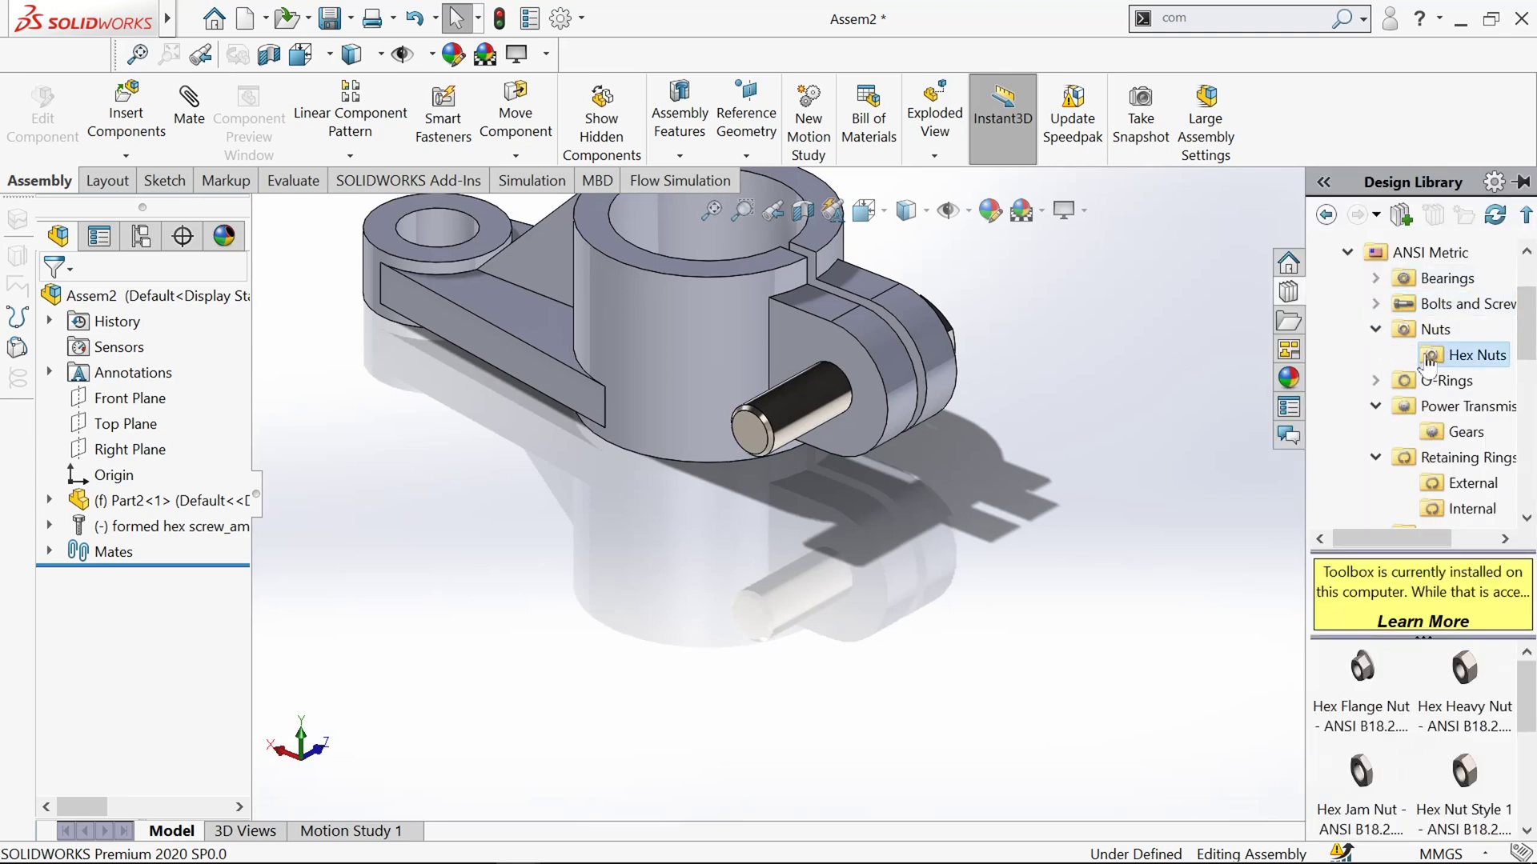
left_click(1359, 669)
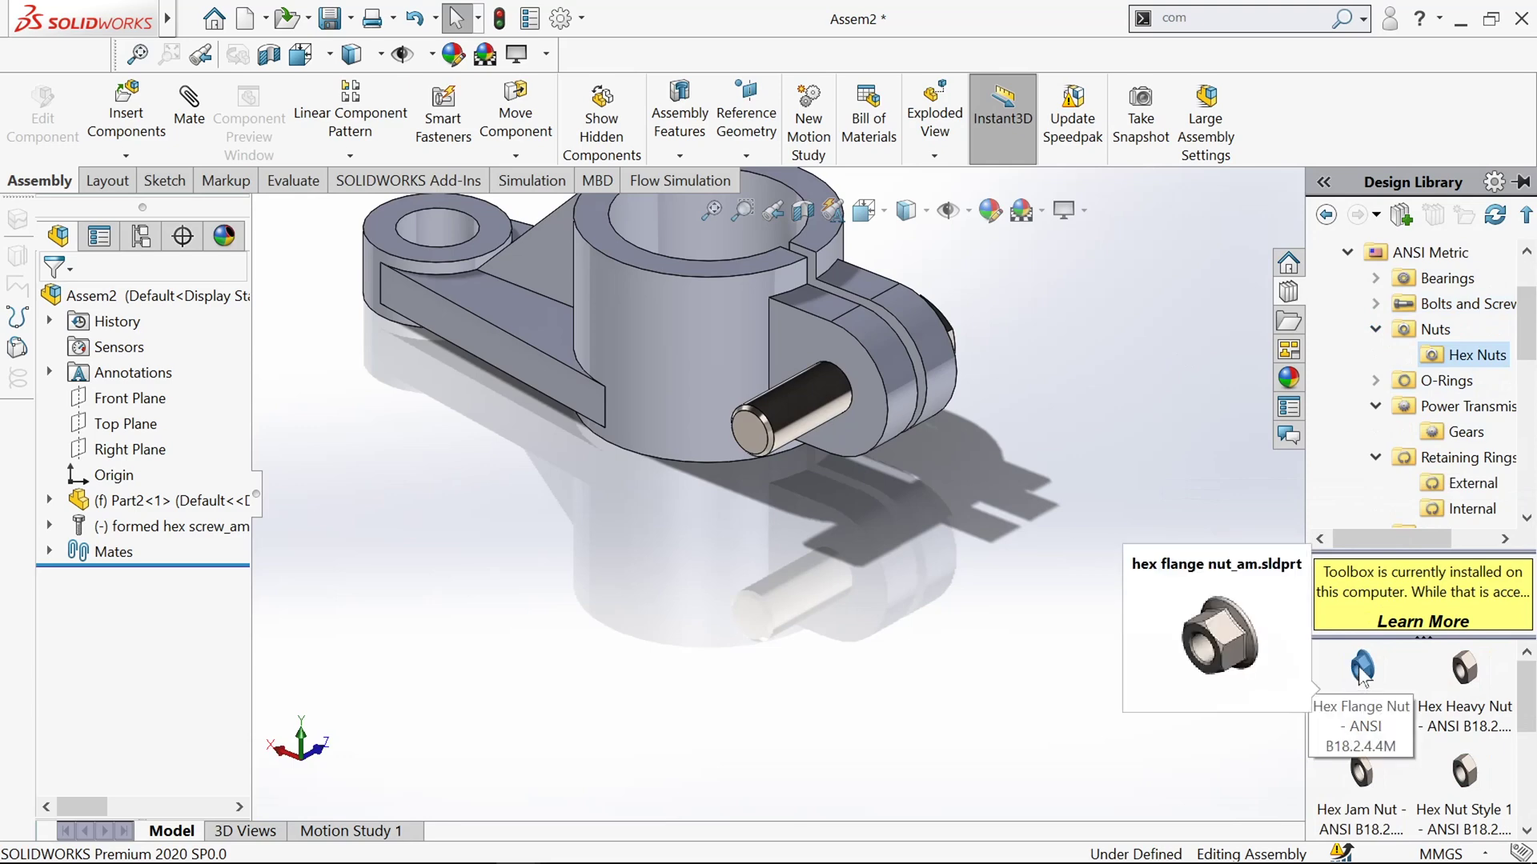
left_click_drag(1361, 671, 1012, 568)
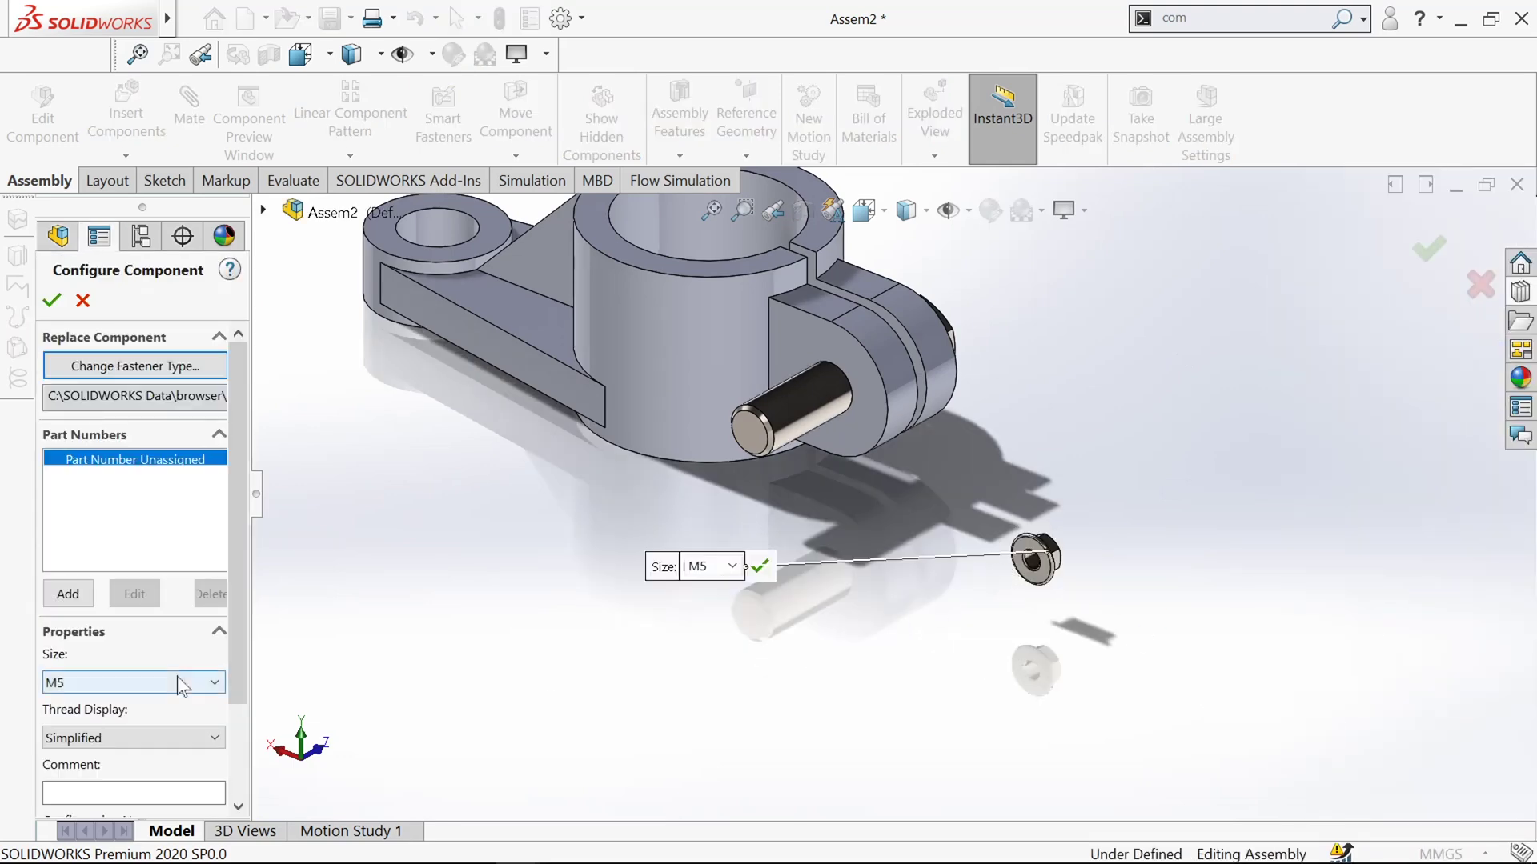
Step: Set the hex flange nut's size to M12 and finish inserting after a single copy
left_click(220, 685)
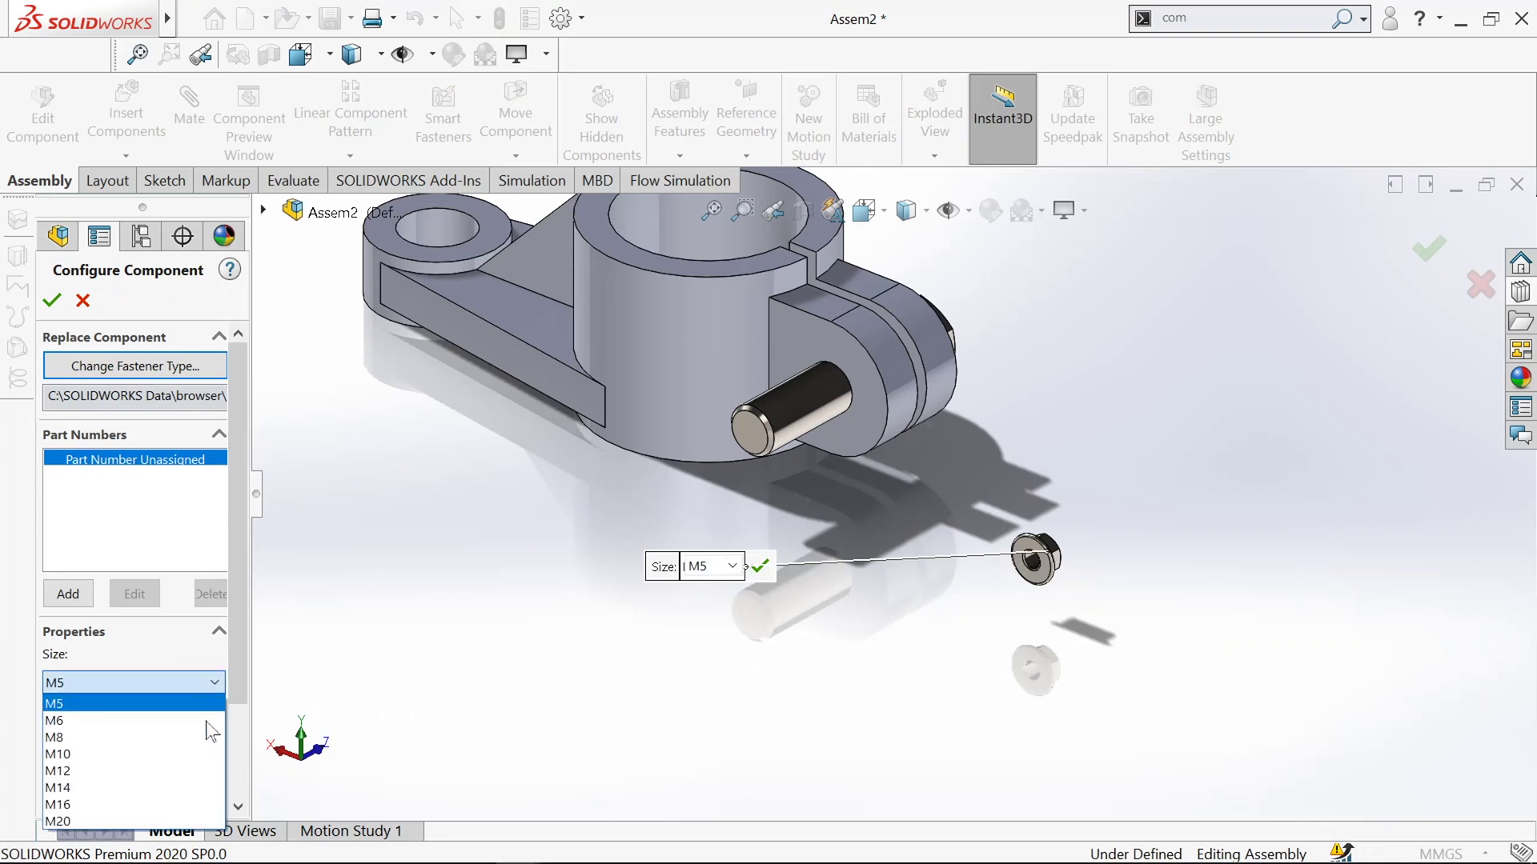
left_click(183, 769)
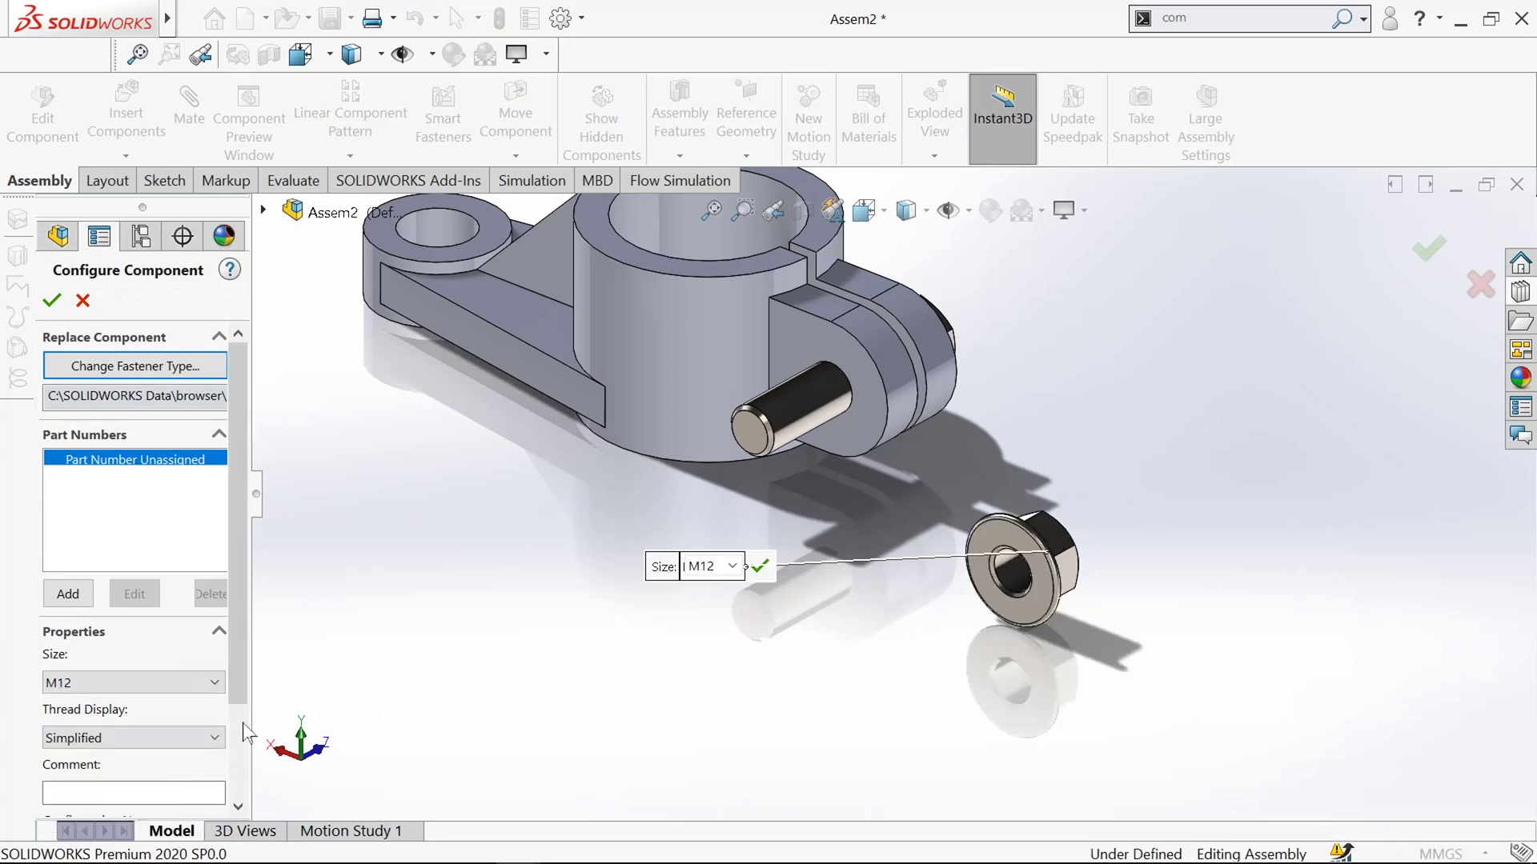
left_click(52, 301)
left_click(51, 298)
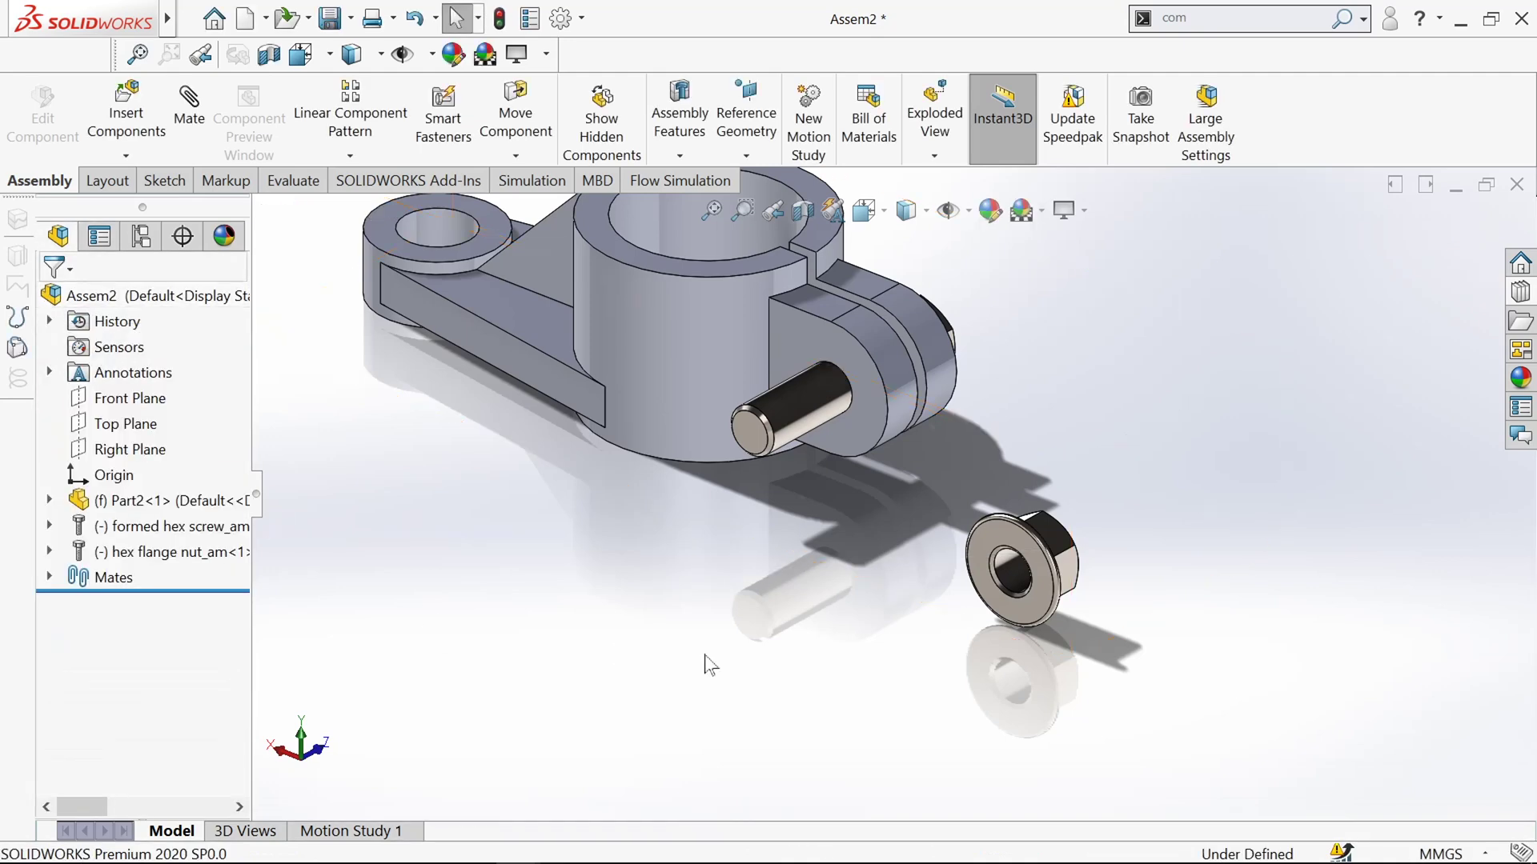
Step: Move the hex flange nut beside the screw's free end and rotate it so its flange faces the clamping lug
scroll(913, 628, "down", 4)
middle_click_drag(913, 611, 857, 612)
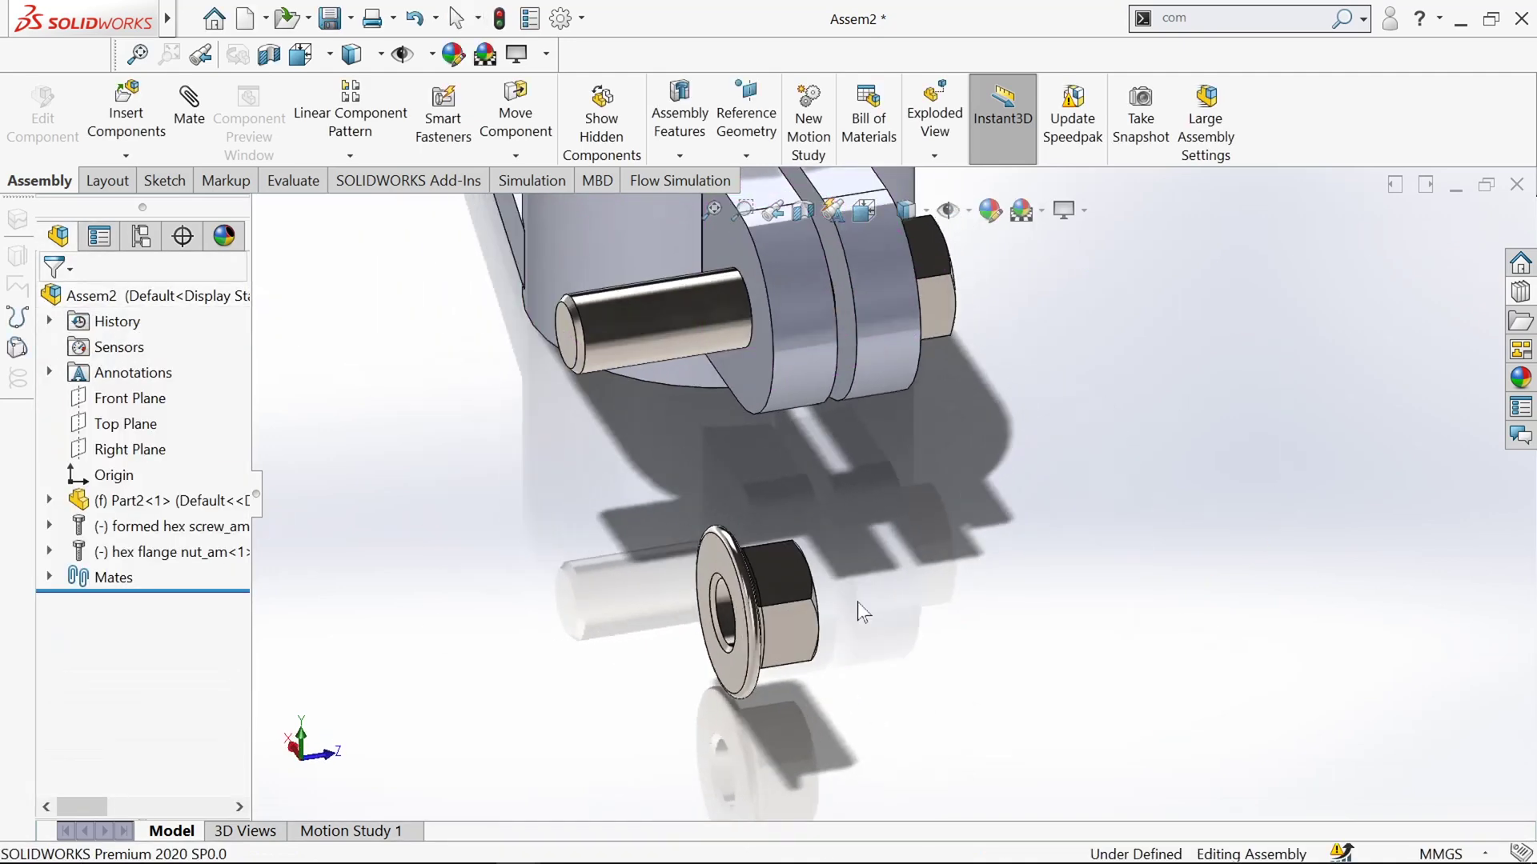
left_click_drag(796, 626, 693, 625)
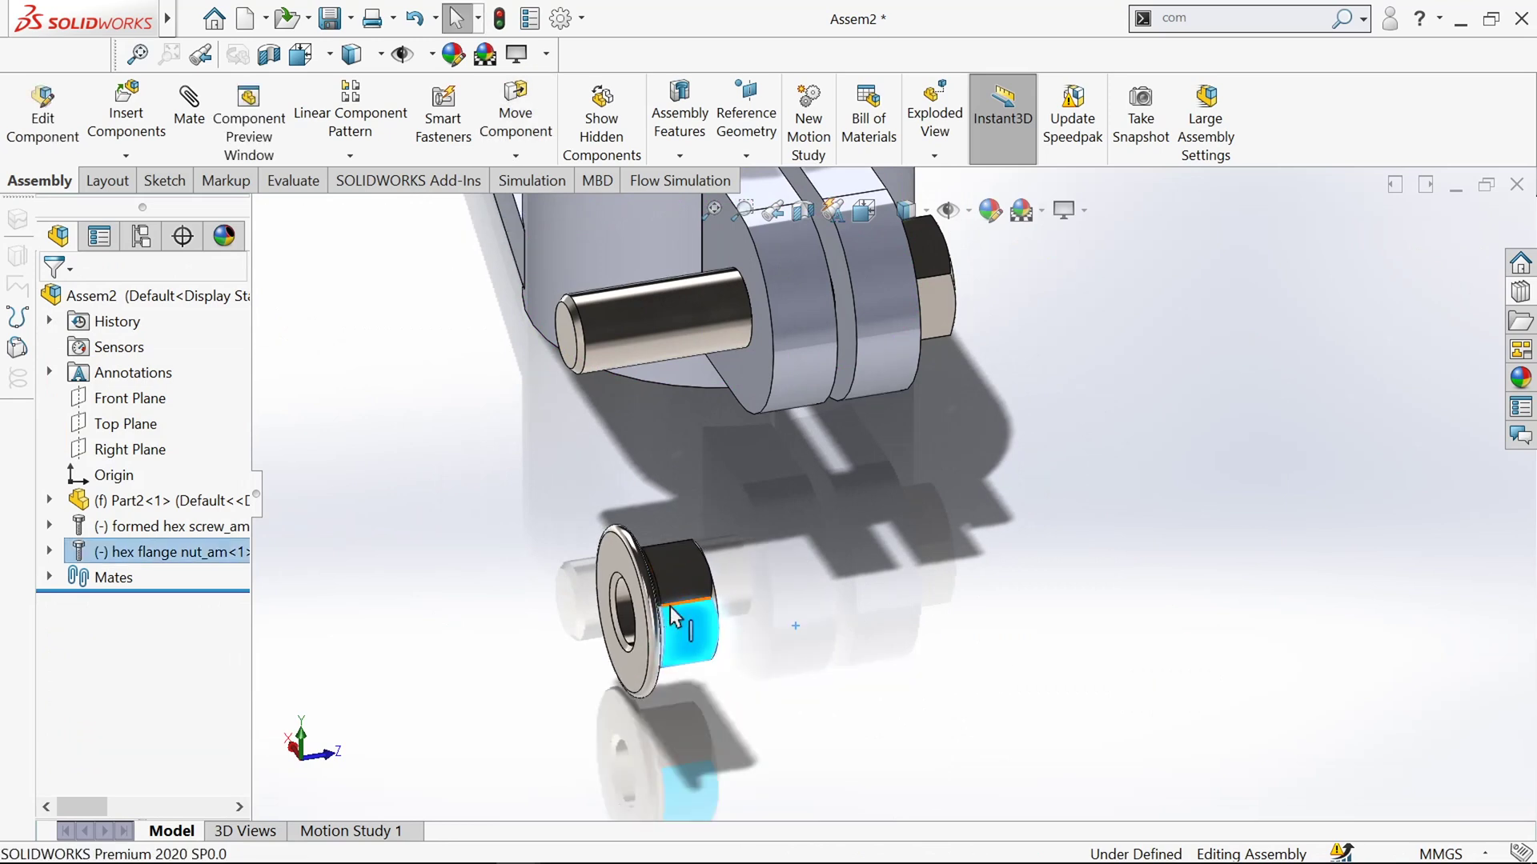
left_click(516, 155)
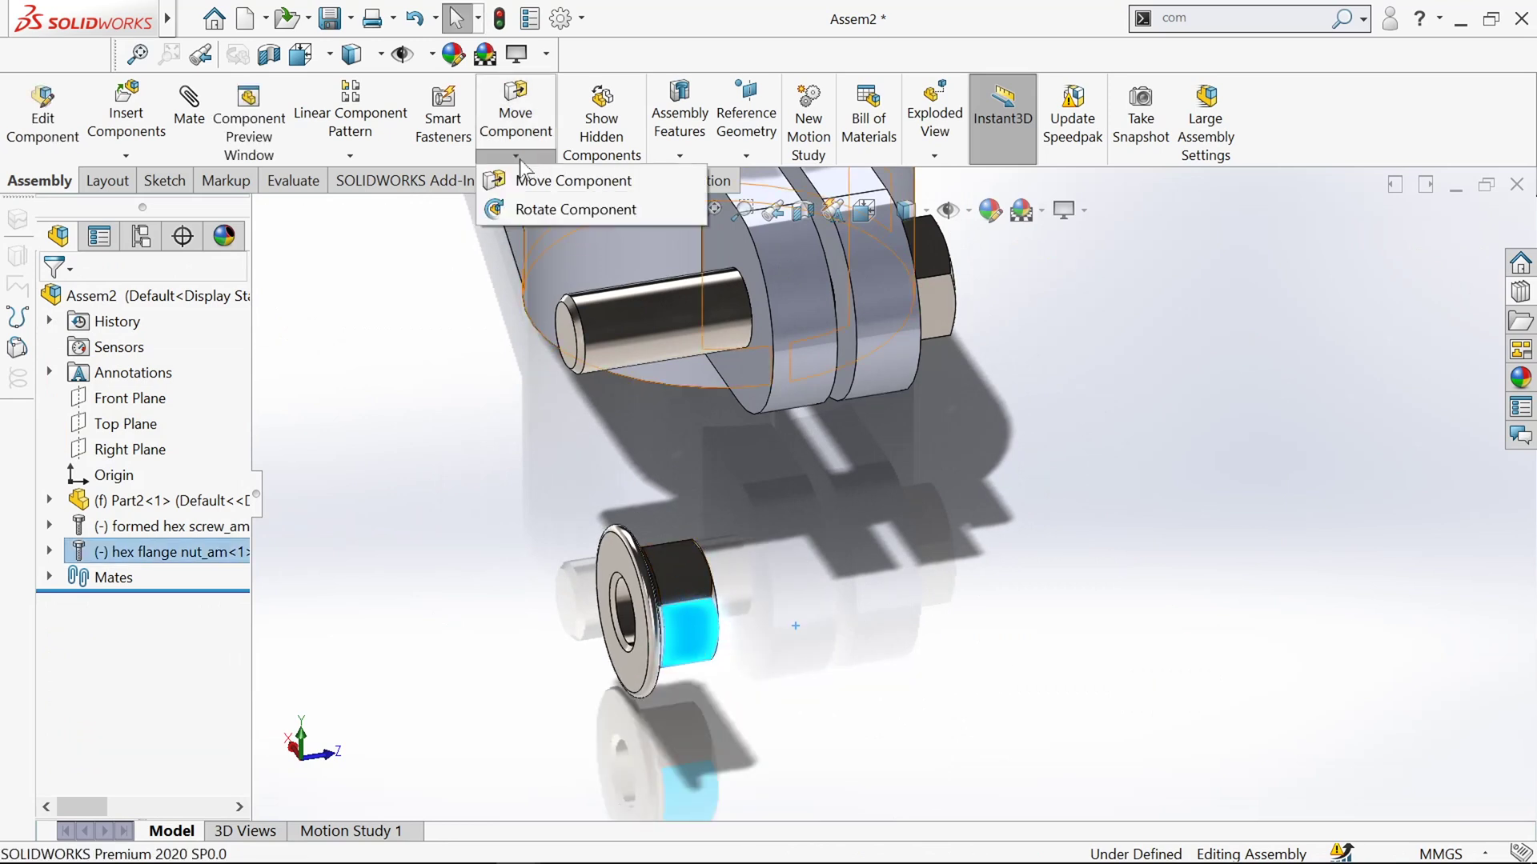
left_click(524, 210)
left_click_drag(695, 637, 446, 368)
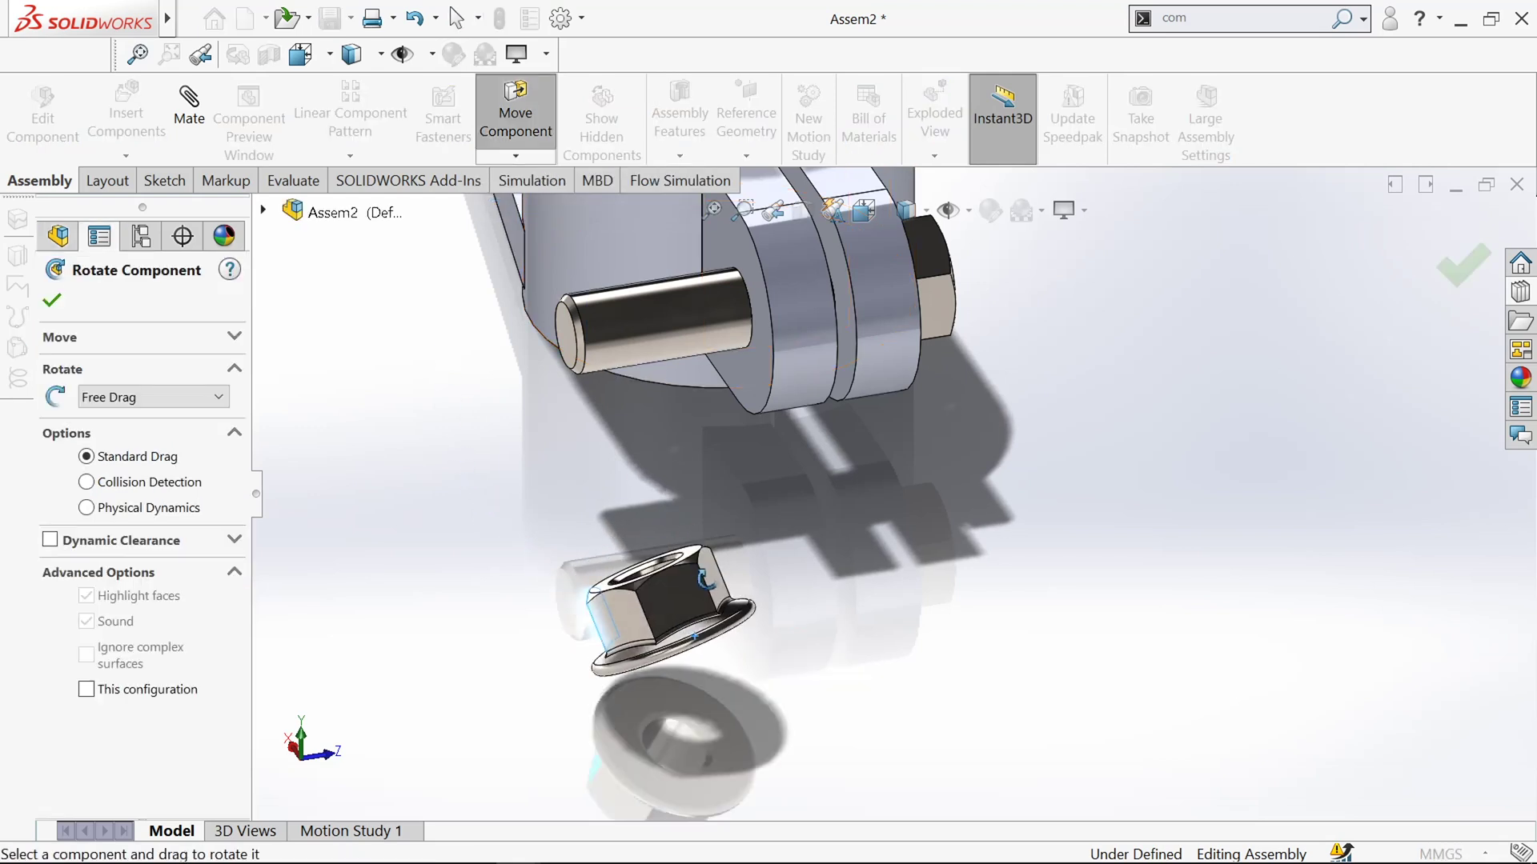
left_click_drag(711, 572, 680, 520)
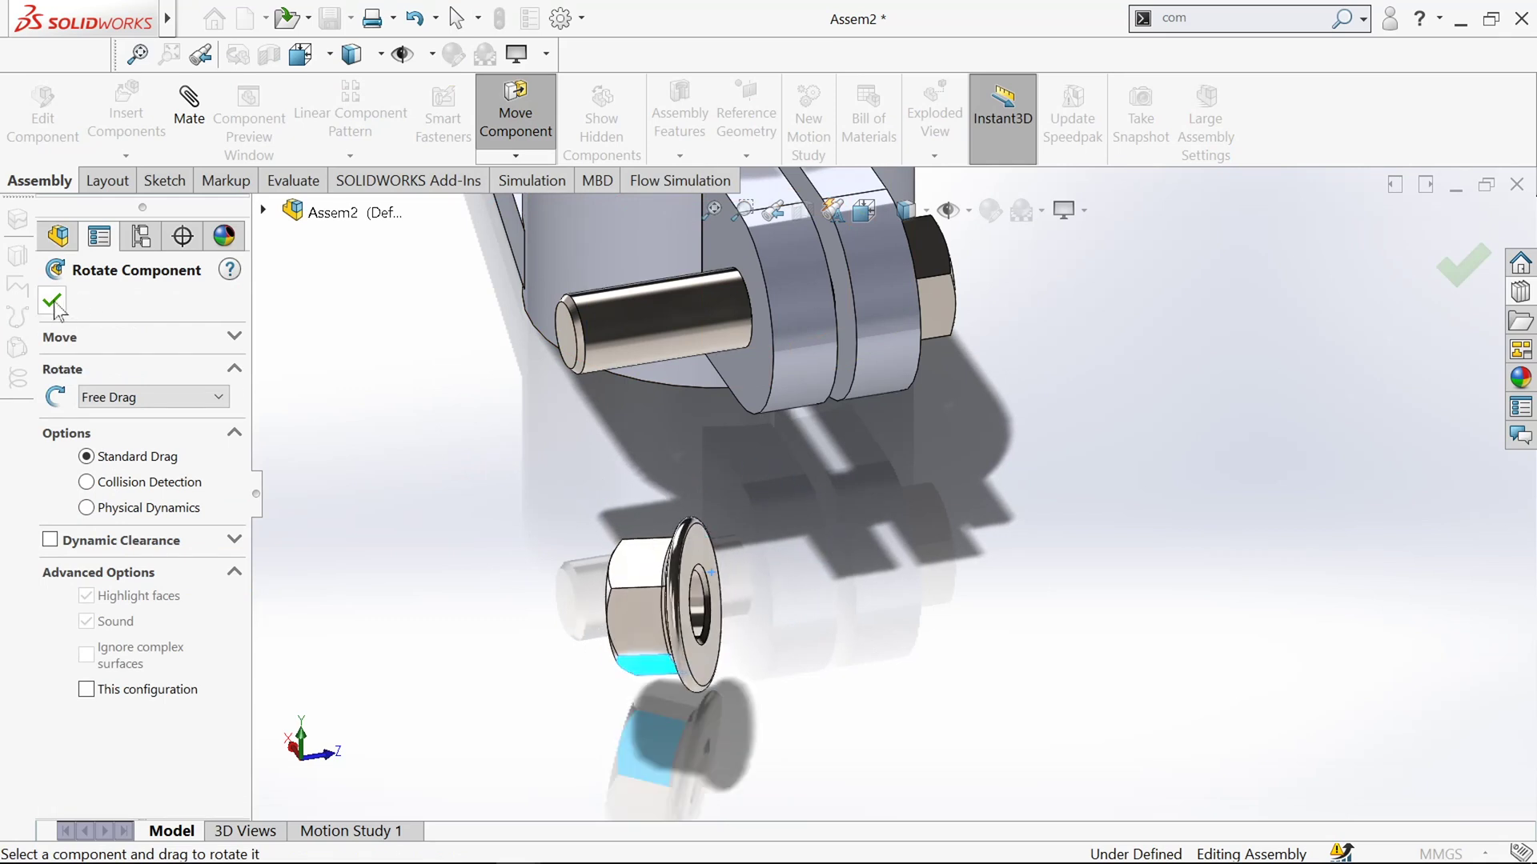
left_click(52, 303)
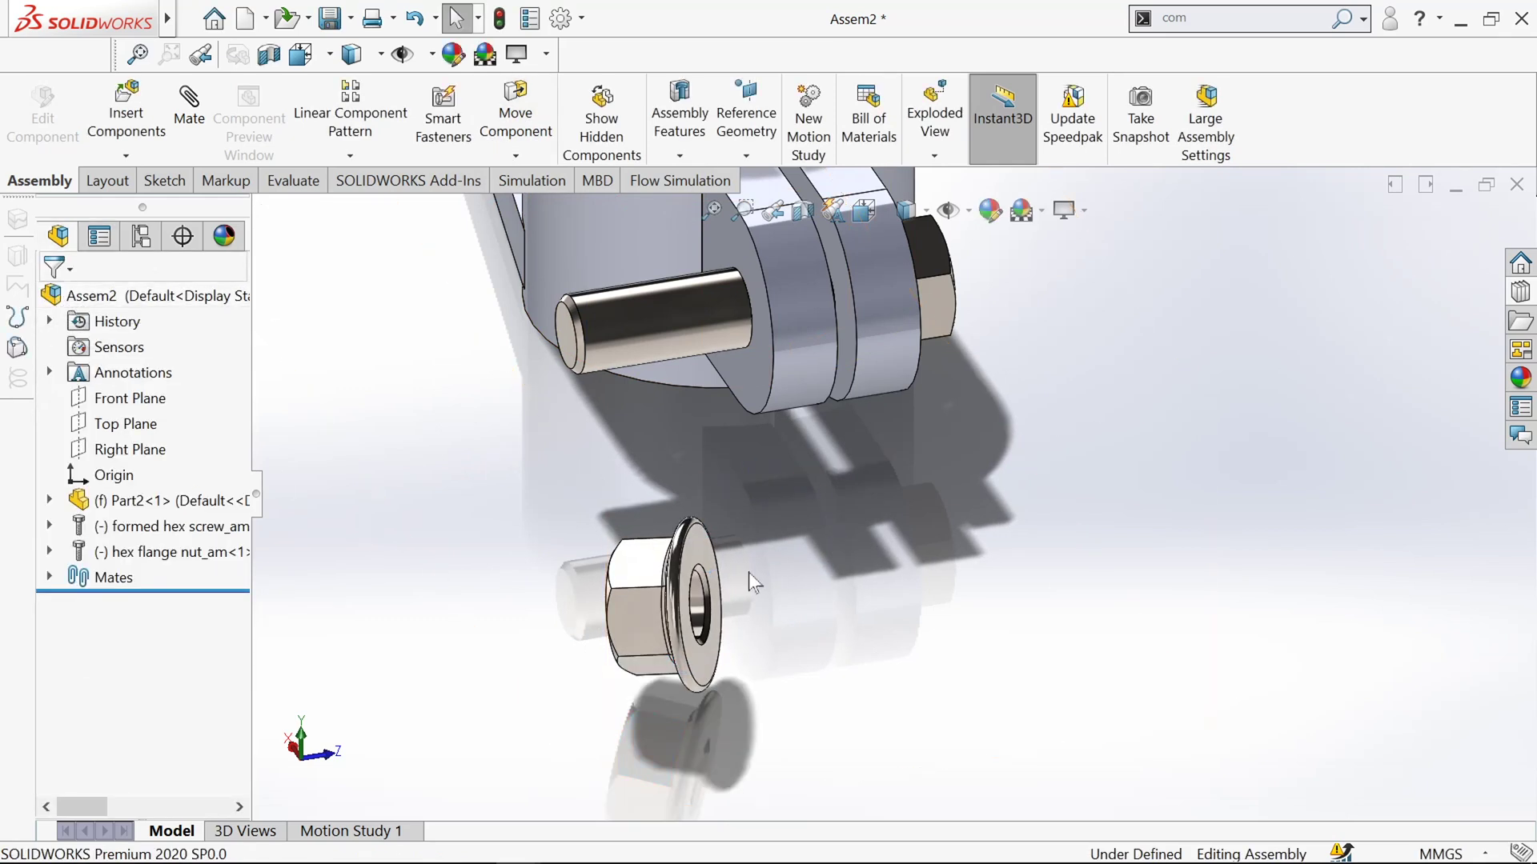
Step: Add a coincident mate between the nut's flange face and the outer face of the nearby clamping lug
scroll(724, 569, "down", 2)
left_click(703, 530)
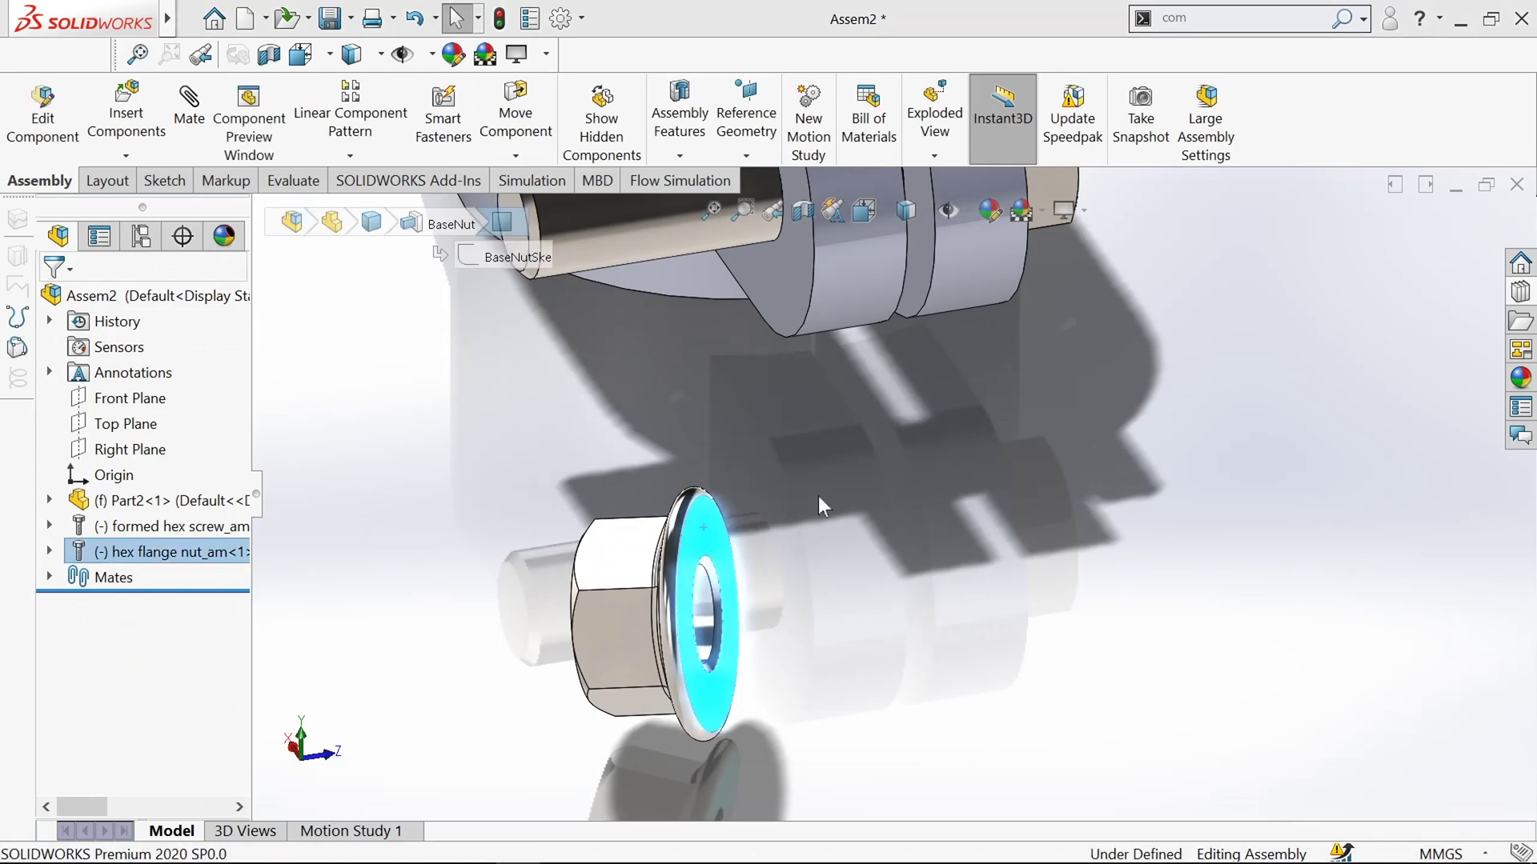
key("m")
scroll(794, 453, "up", 3)
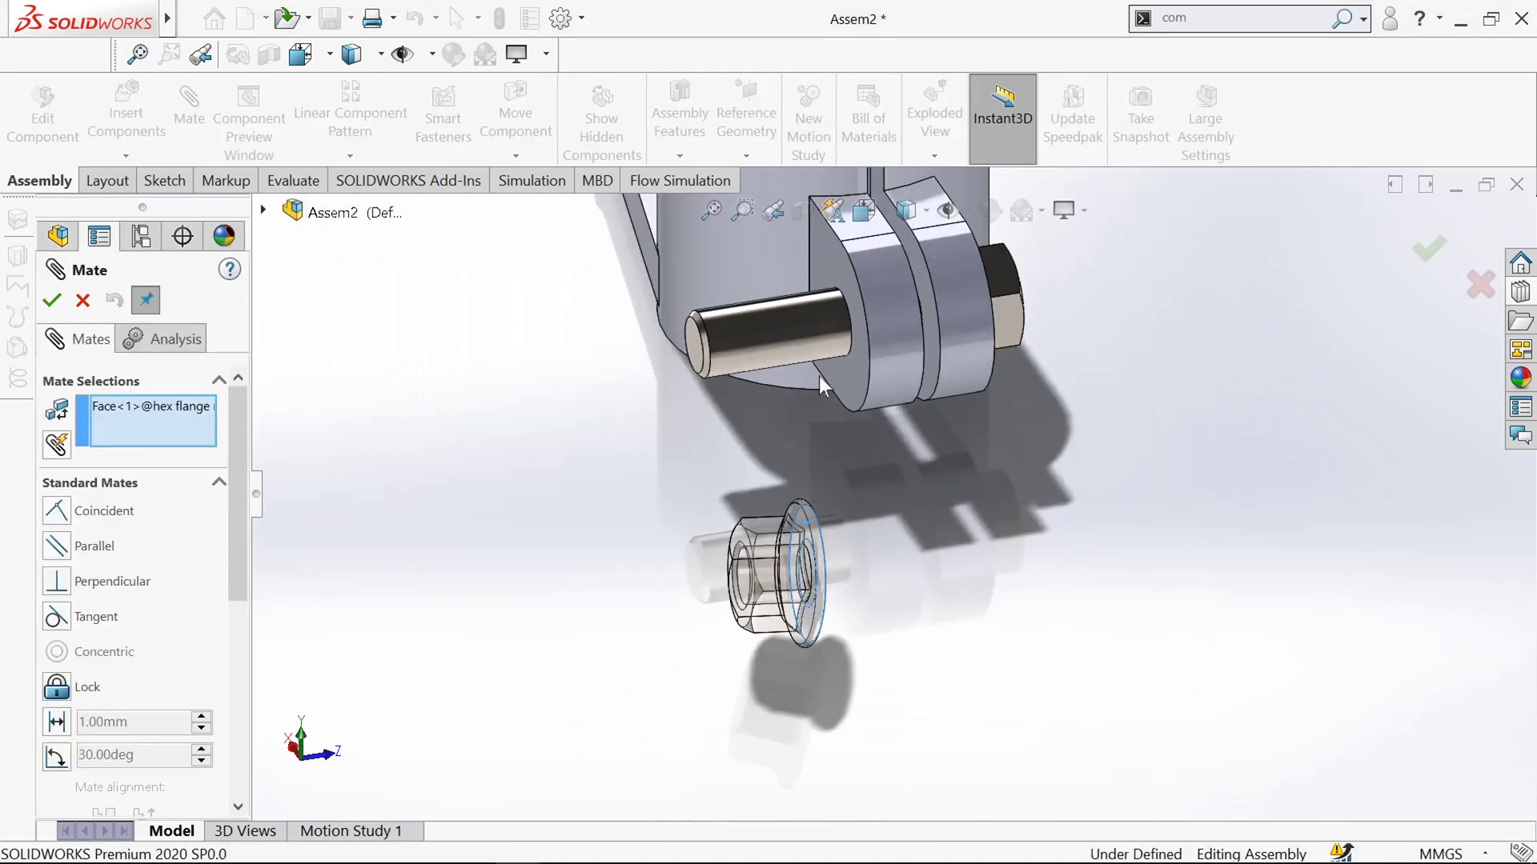
scroll(818, 376, "down", 5)
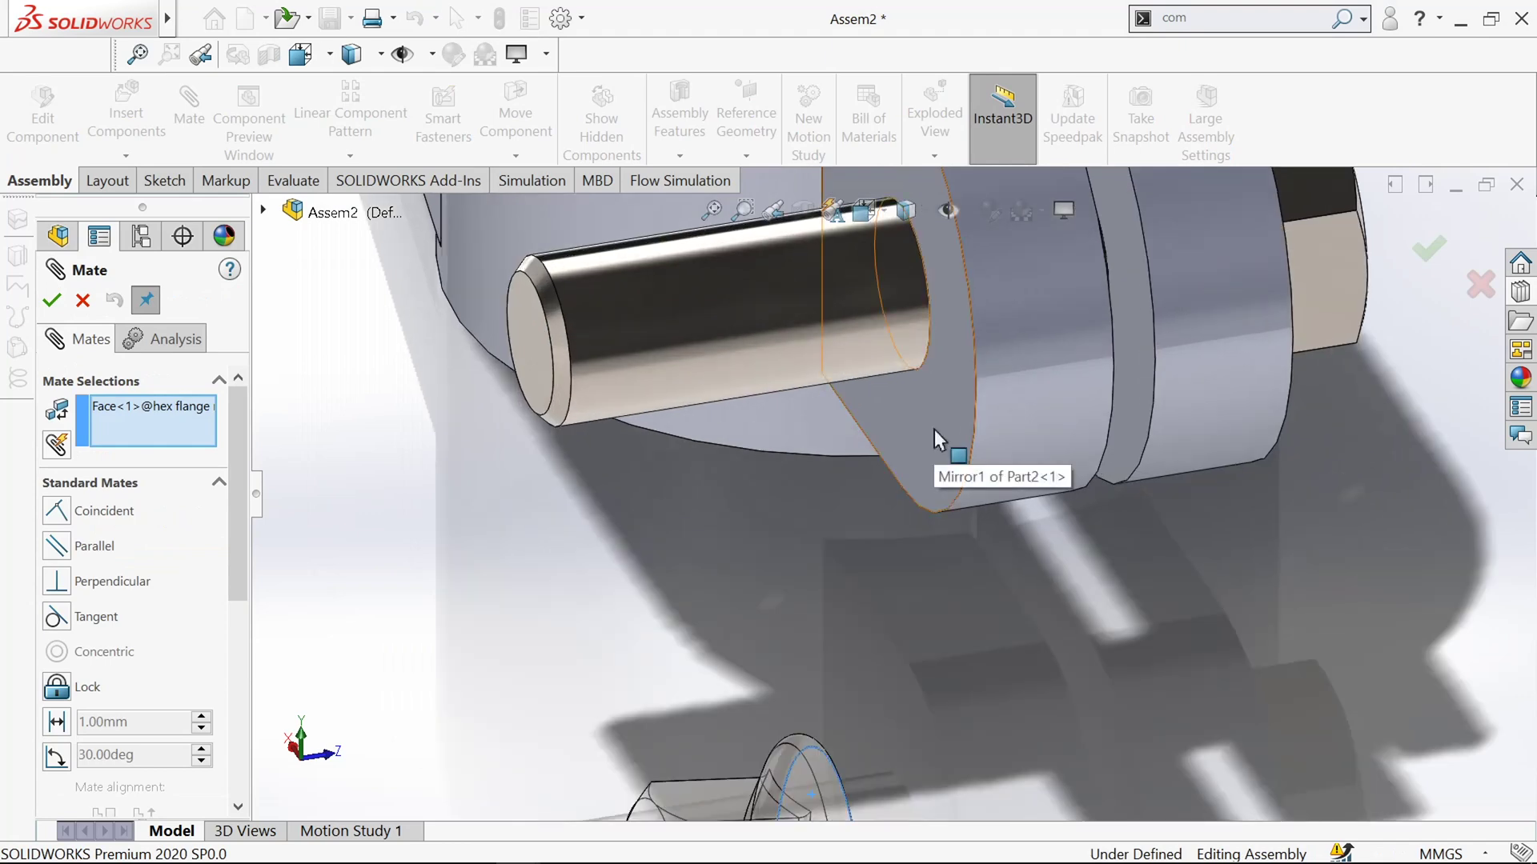
left_click(952, 398)
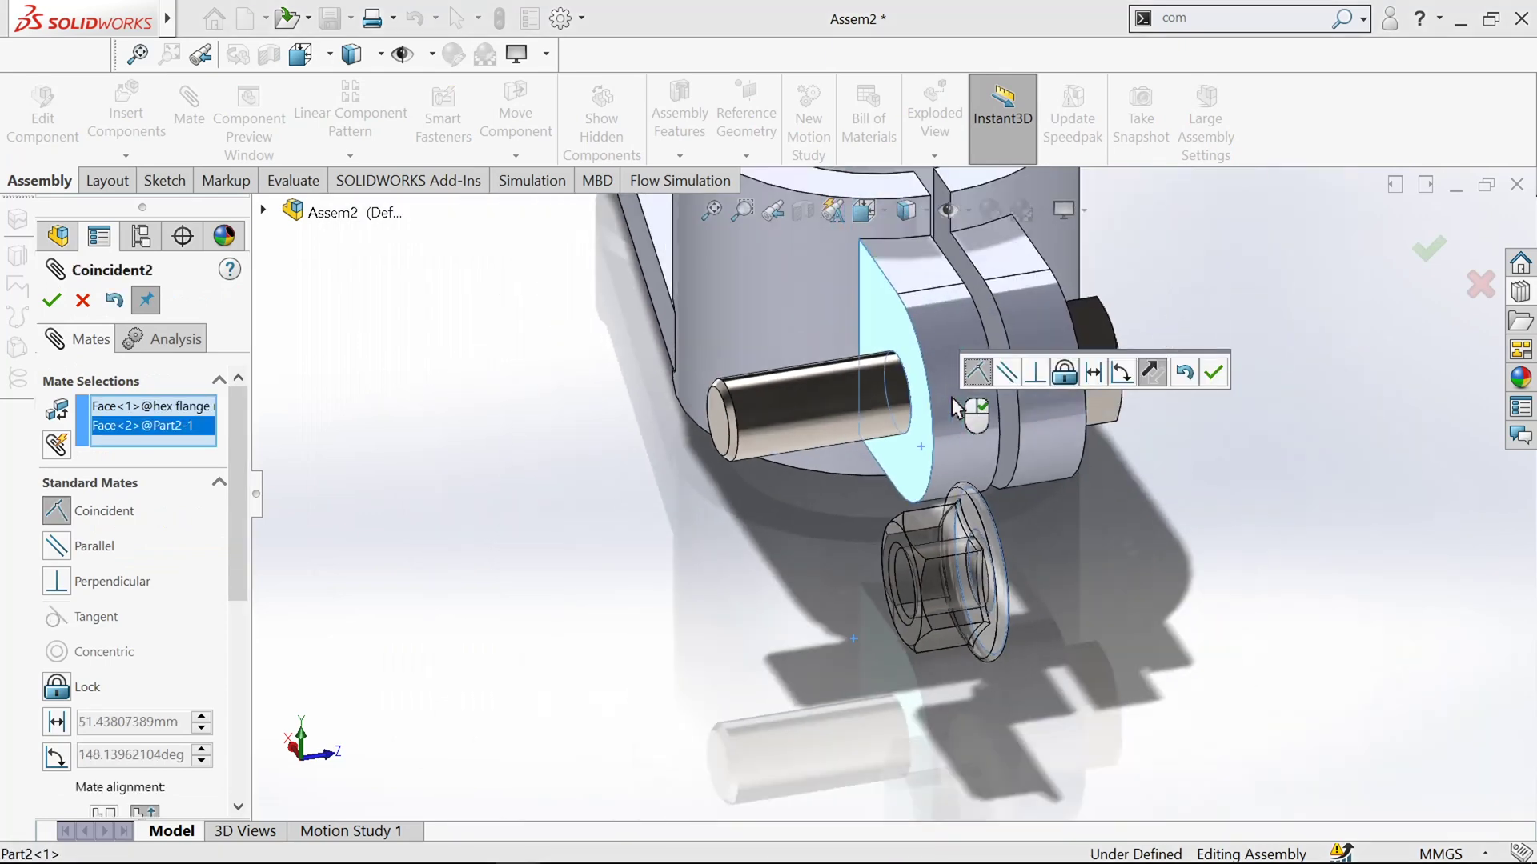
scroll(985, 477, "up", 3)
left_click(1223, 371)
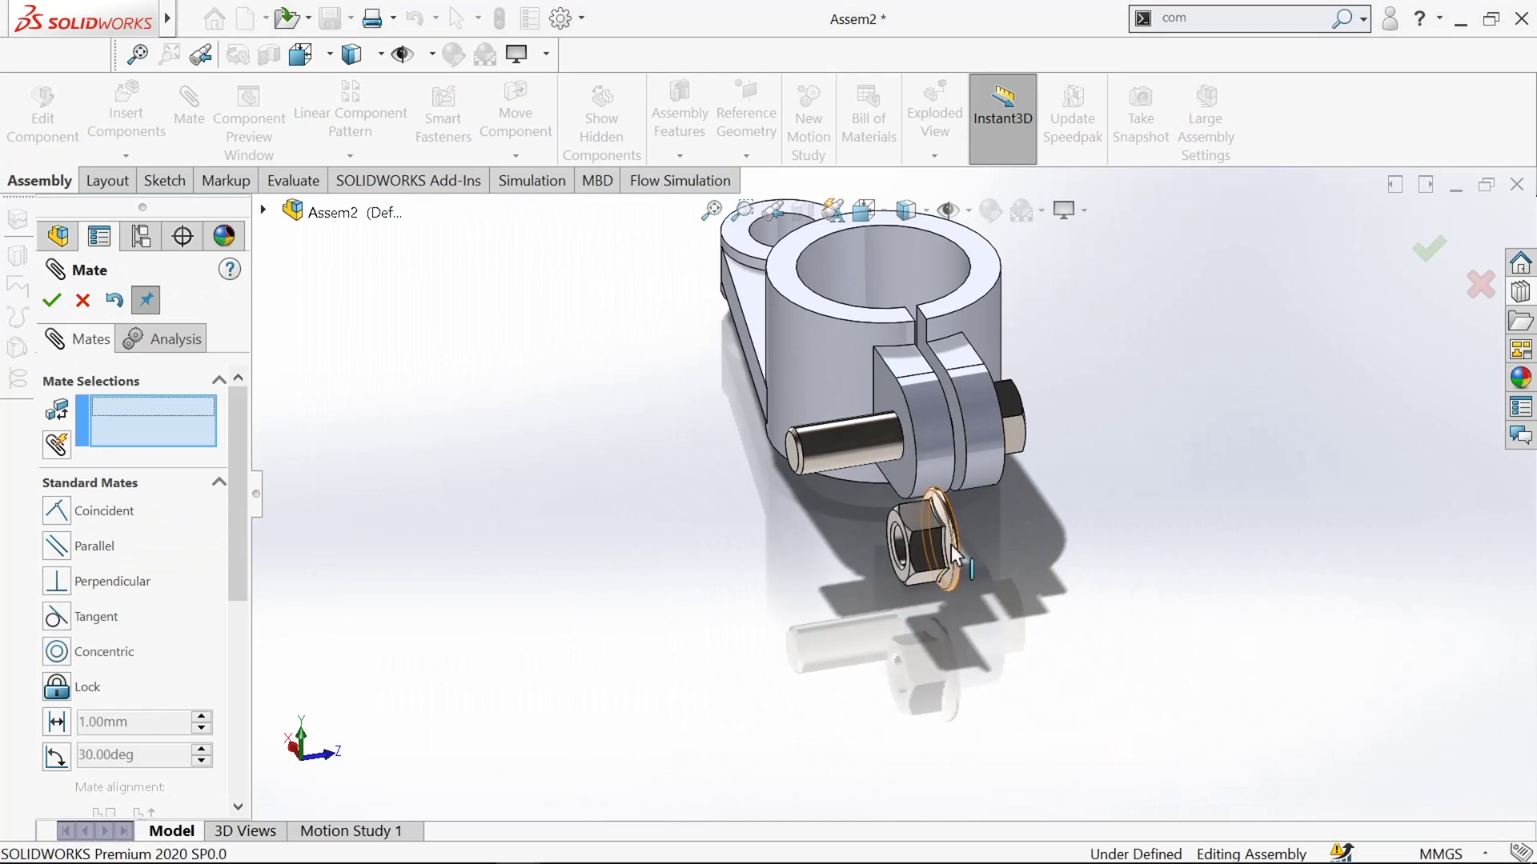
Step: Add a concentric mate between the flange nut's bore and the hex screw's shank, and finish mating
scroll(950, 545, "down", 4)
left_click(828, 511)
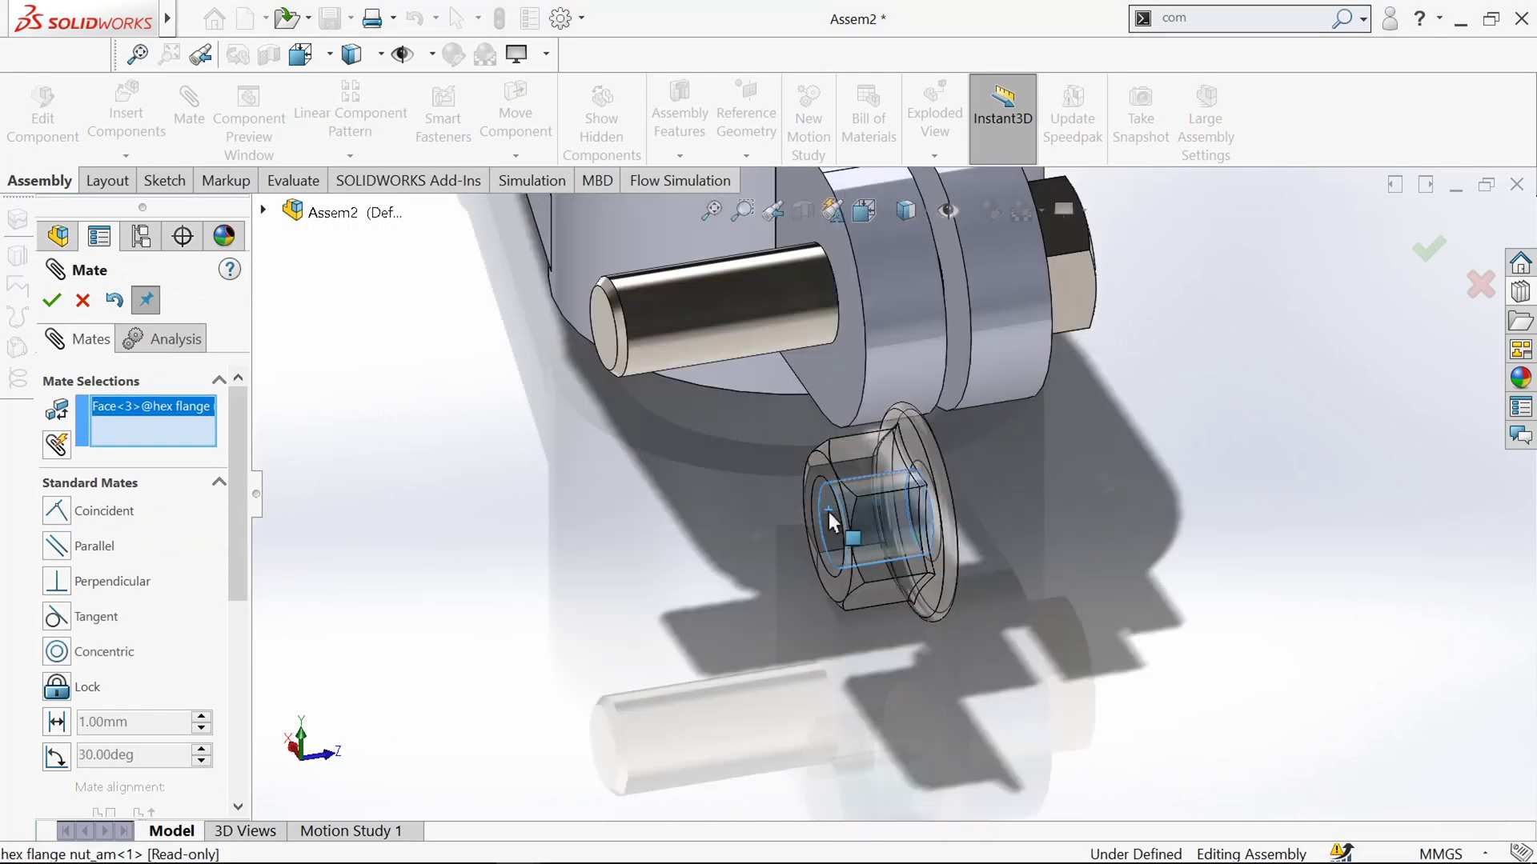
left_click(713, 328)
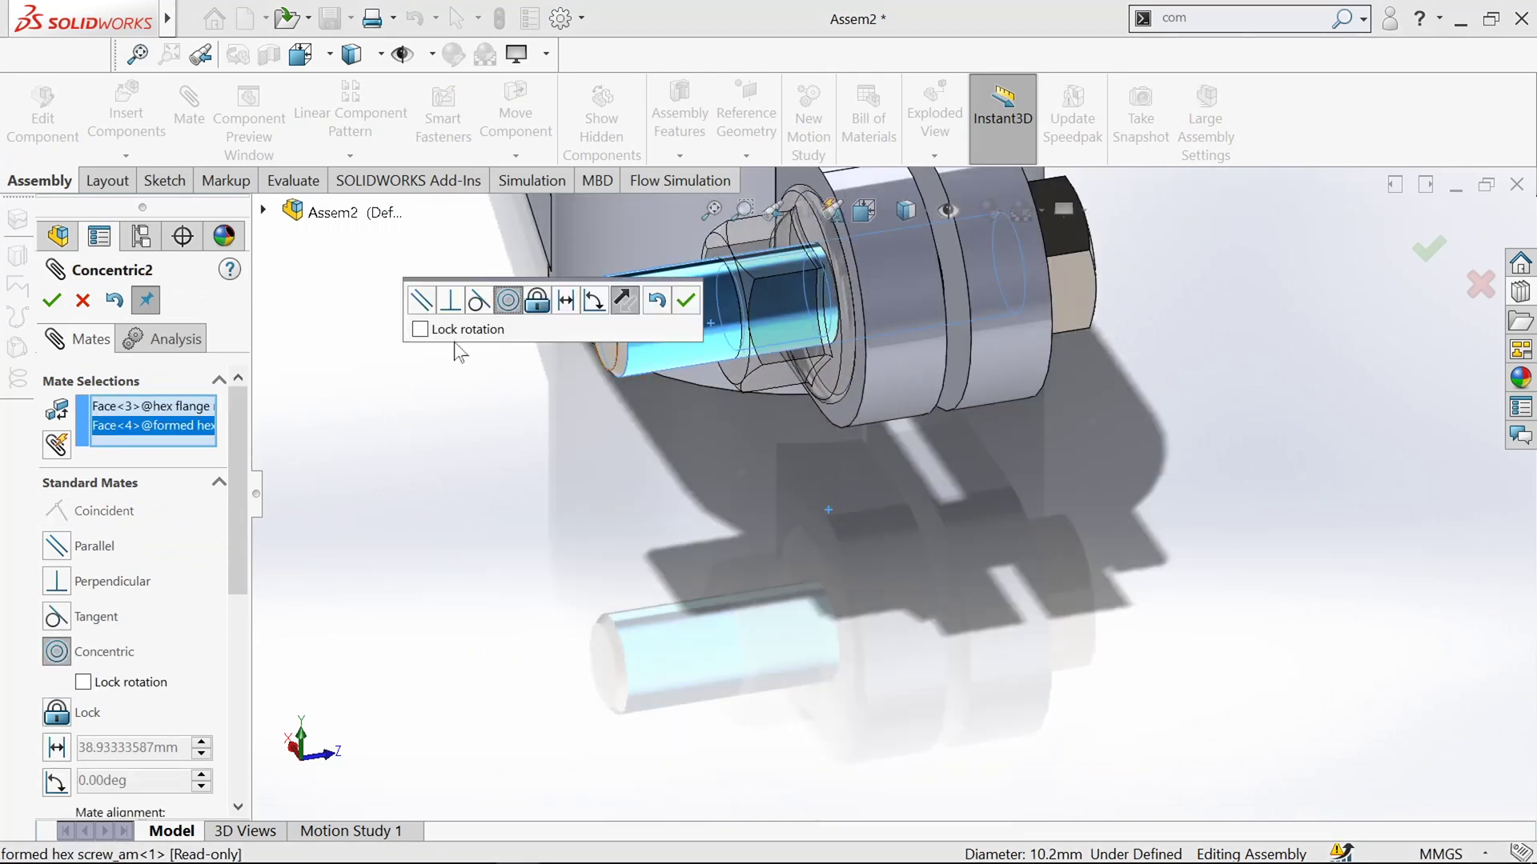
left_click(689, 303)
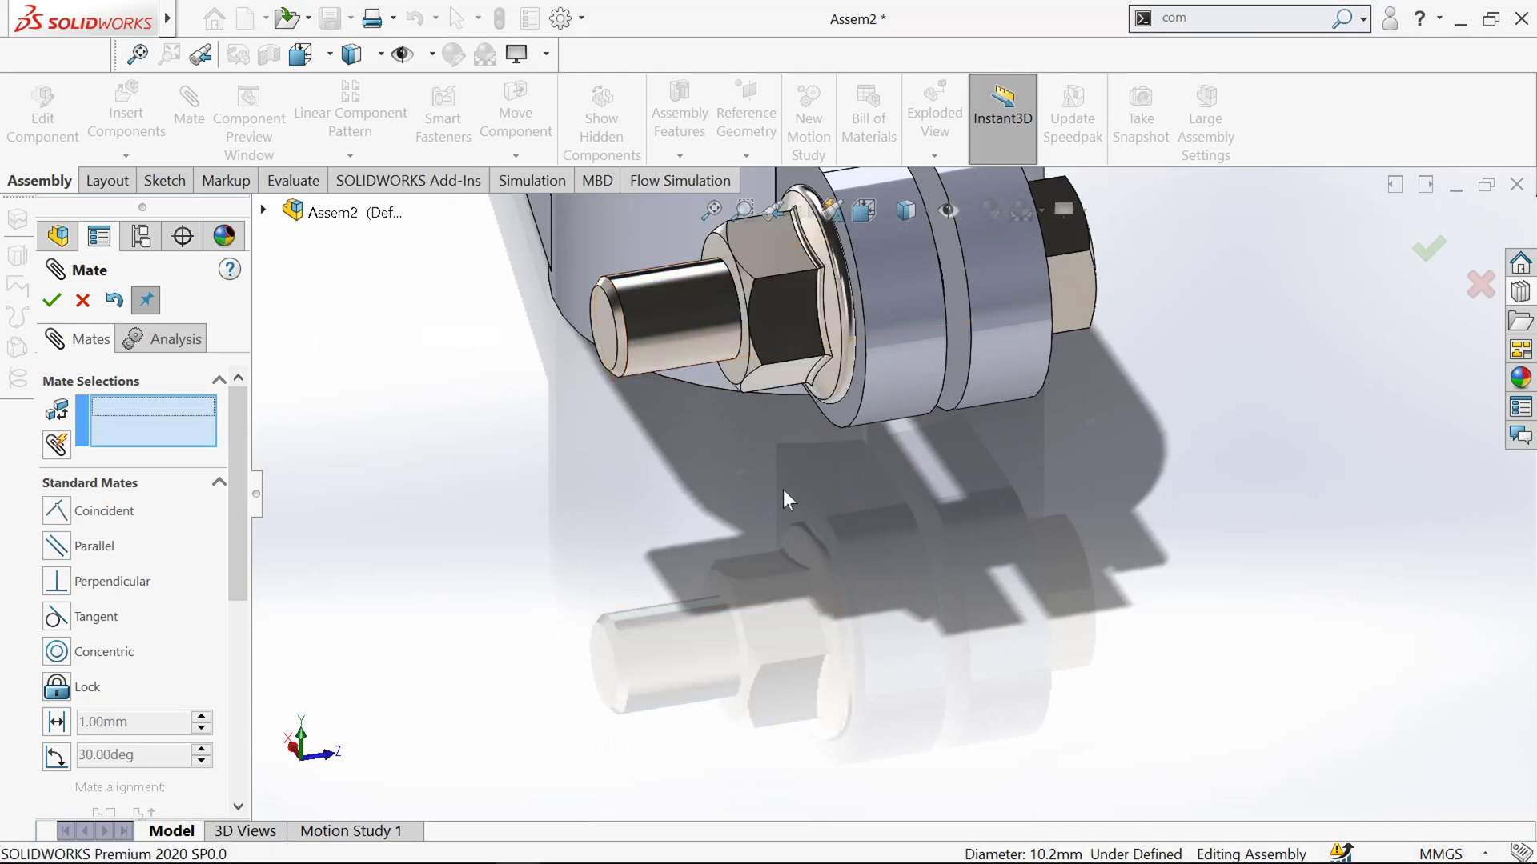
middle_click_drag(783, 490, 847, 435)
scroll(757, 468, "up", 4)
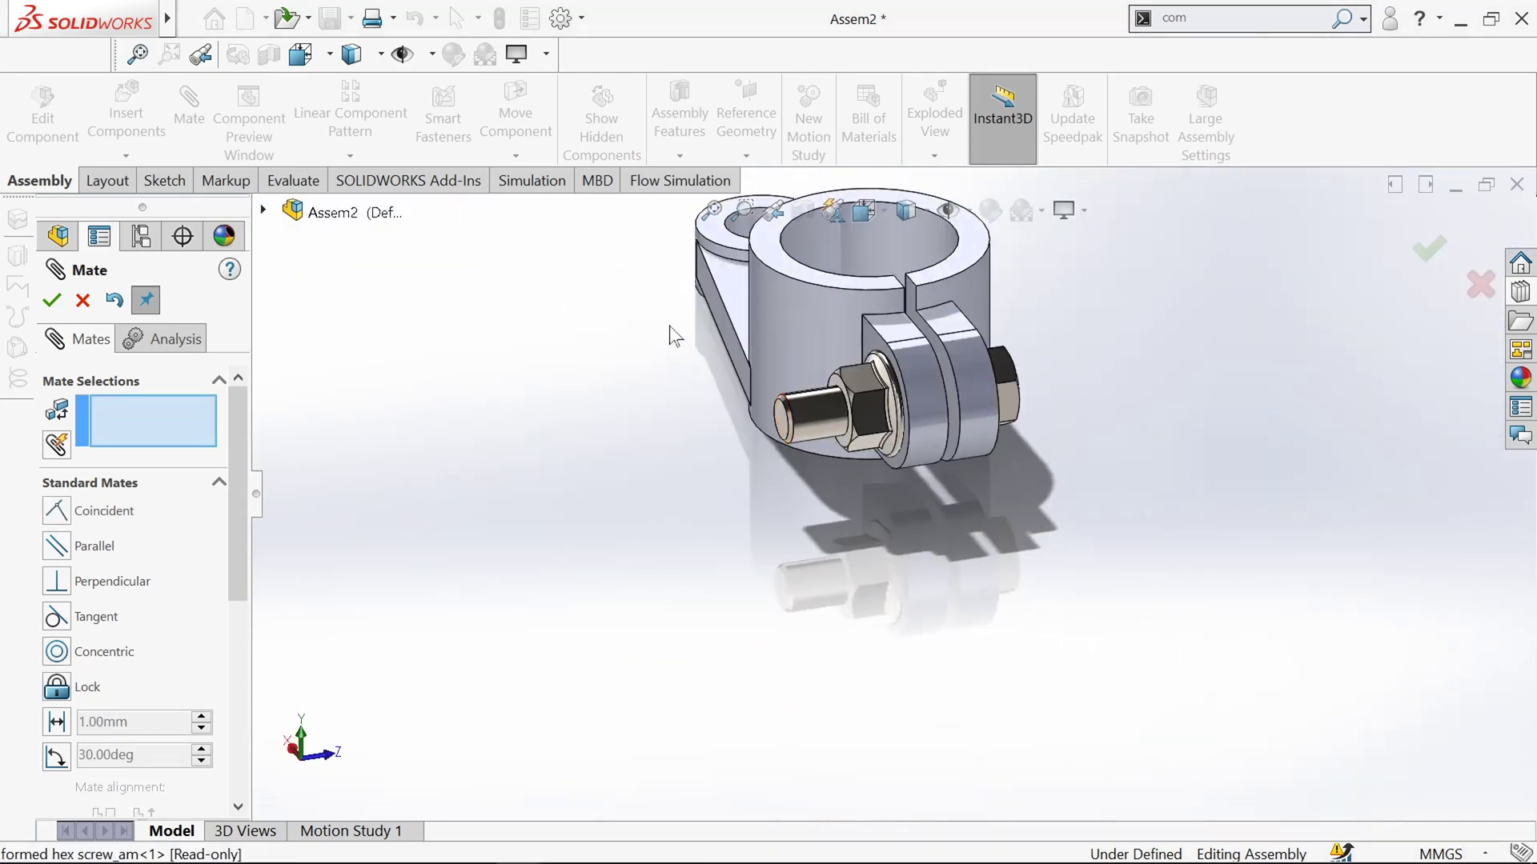
scroll(676, 342, "down", 3)
scroll(664, 368, "up", 4)
middle_click_drag(648, 386, 576, 488)
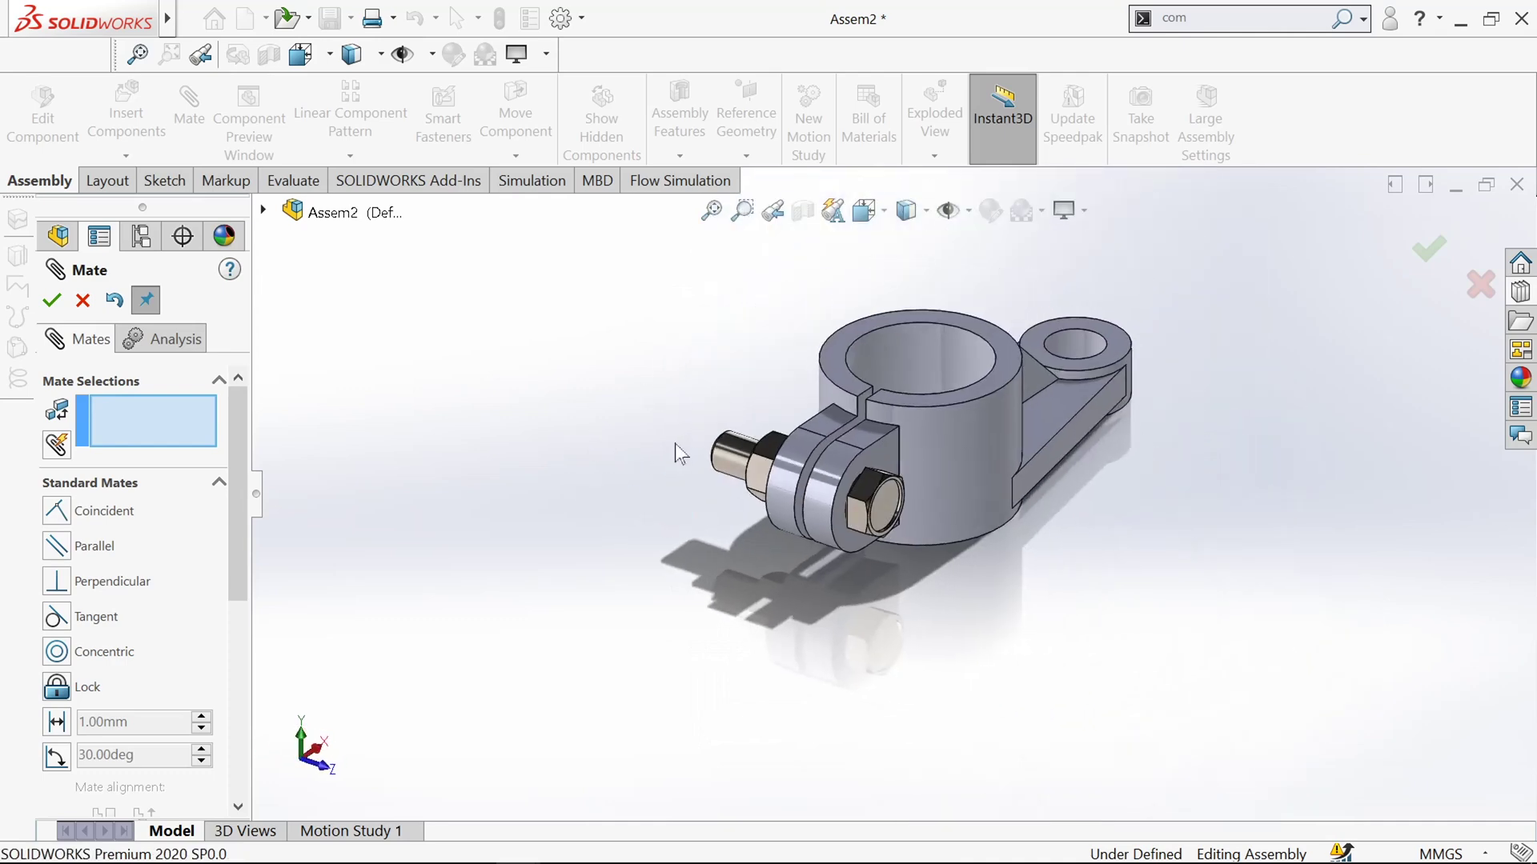
left_click(51, 302)
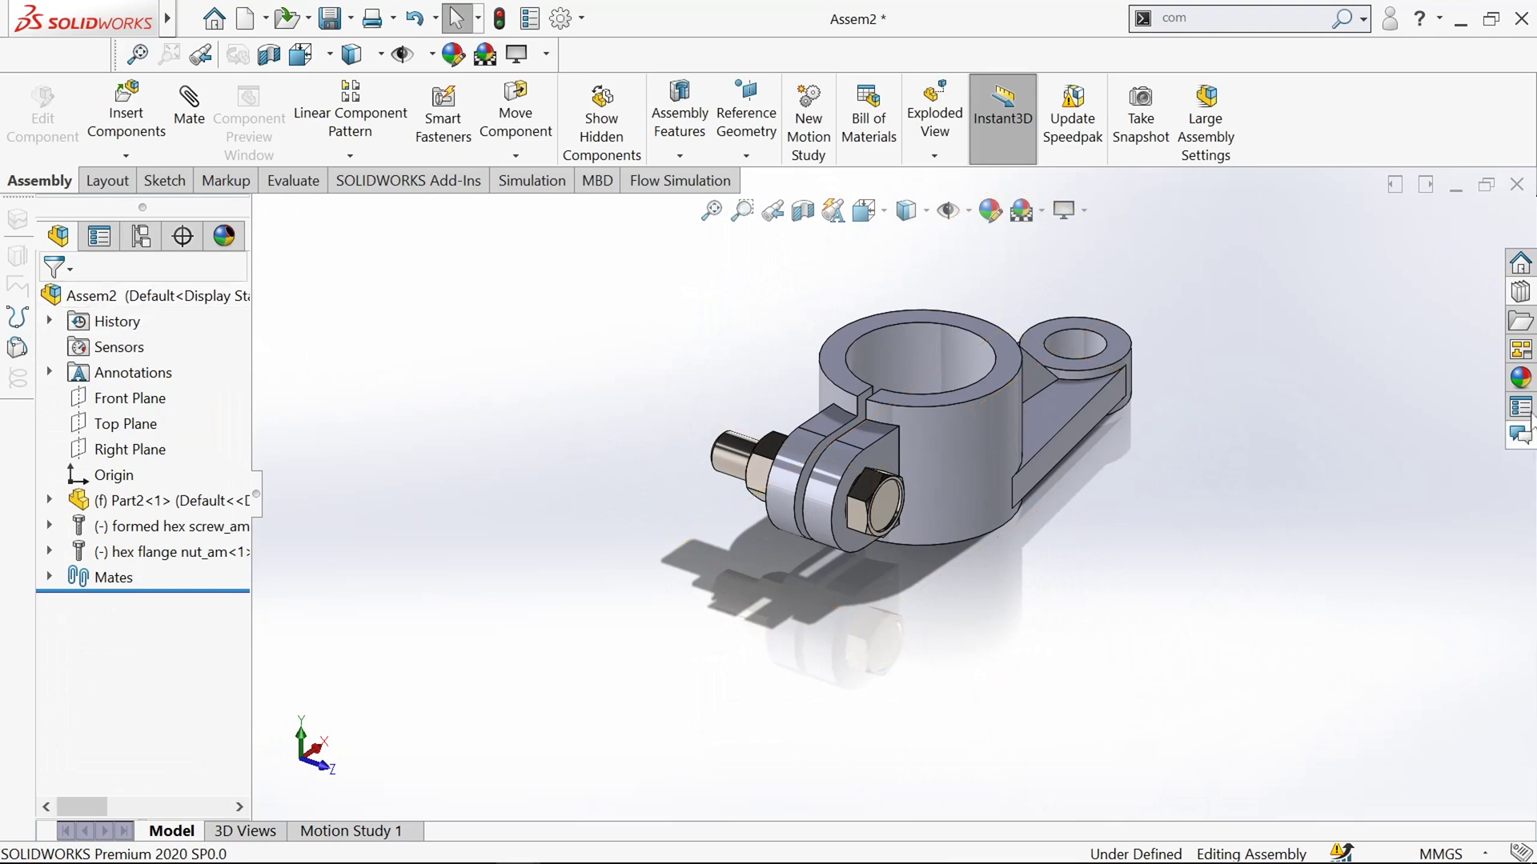
Step: Collapse the expanded ANSI Metric Toolbox categories and open the Studs category under Bolts and Screws
left_click(1519, 292)
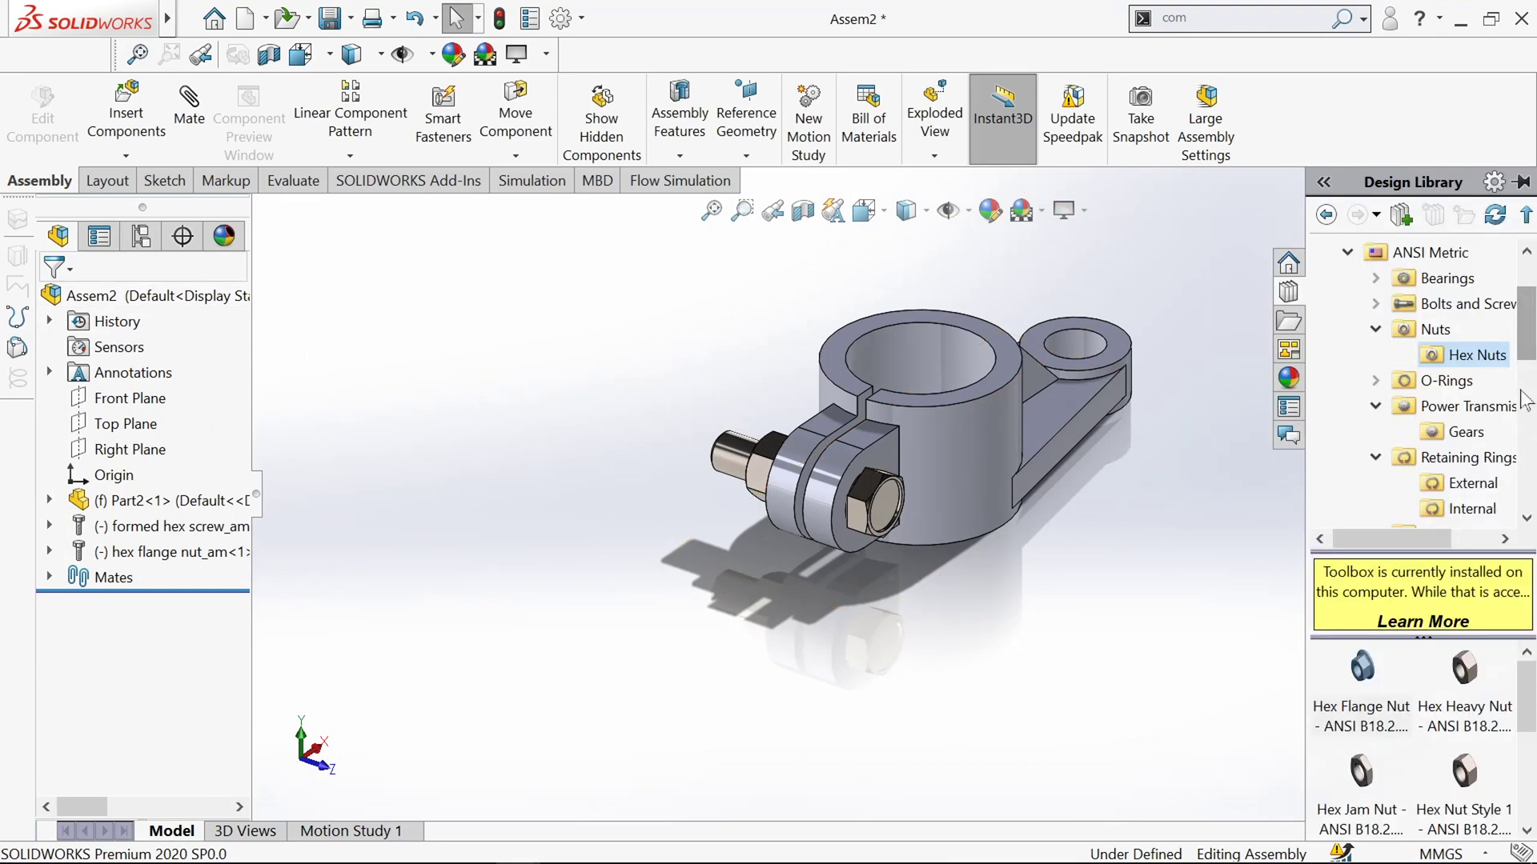
mouse_move(1524, 344)
left_mouse_down()
mouse_move(1525, 364)
mouse_move(1525, 352)
left_mouse_up()
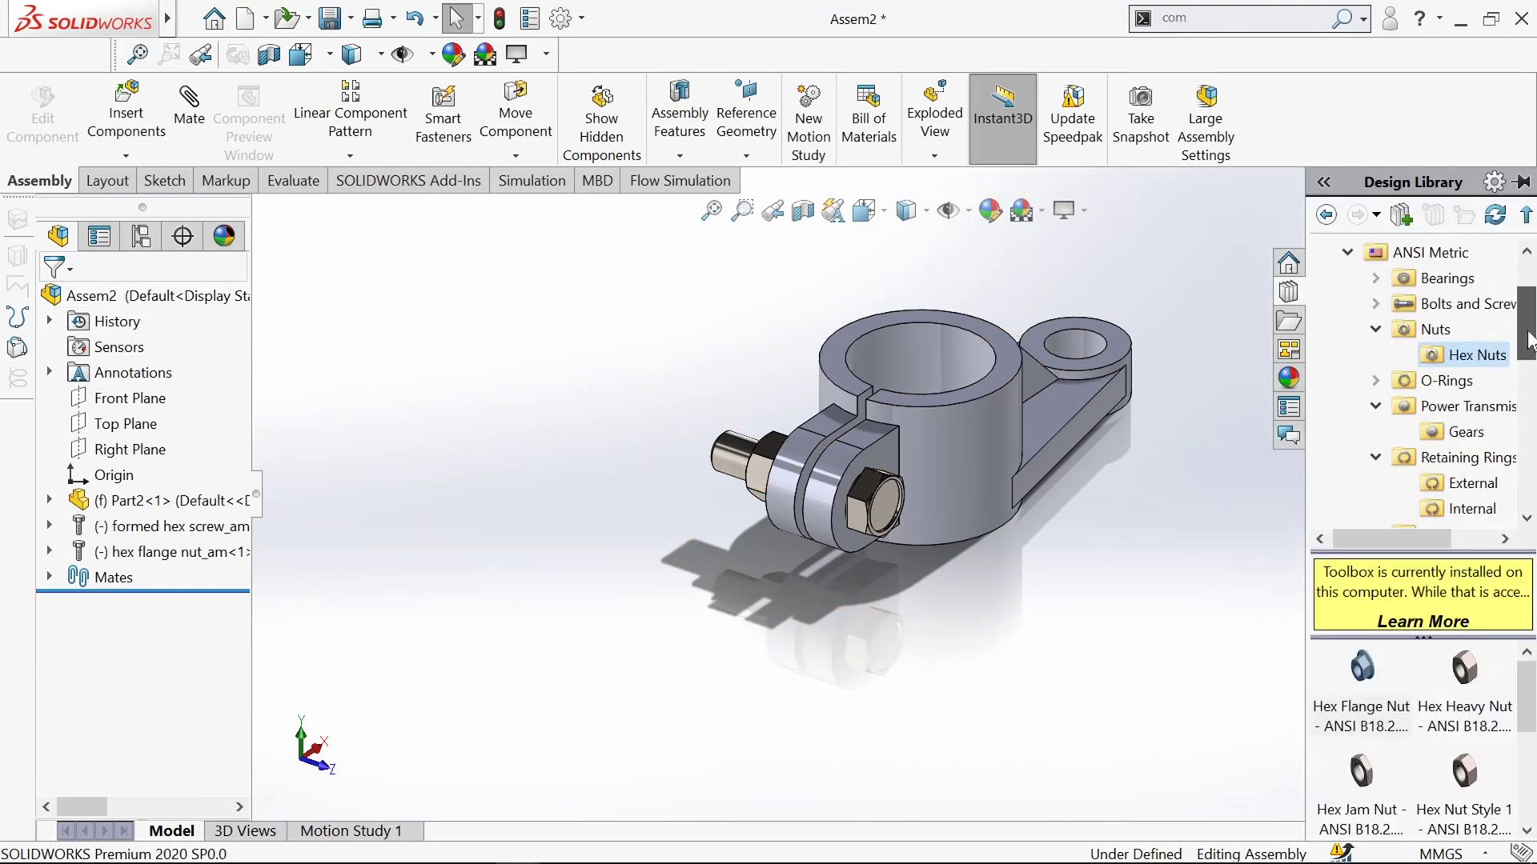
left_click(1376, 329)
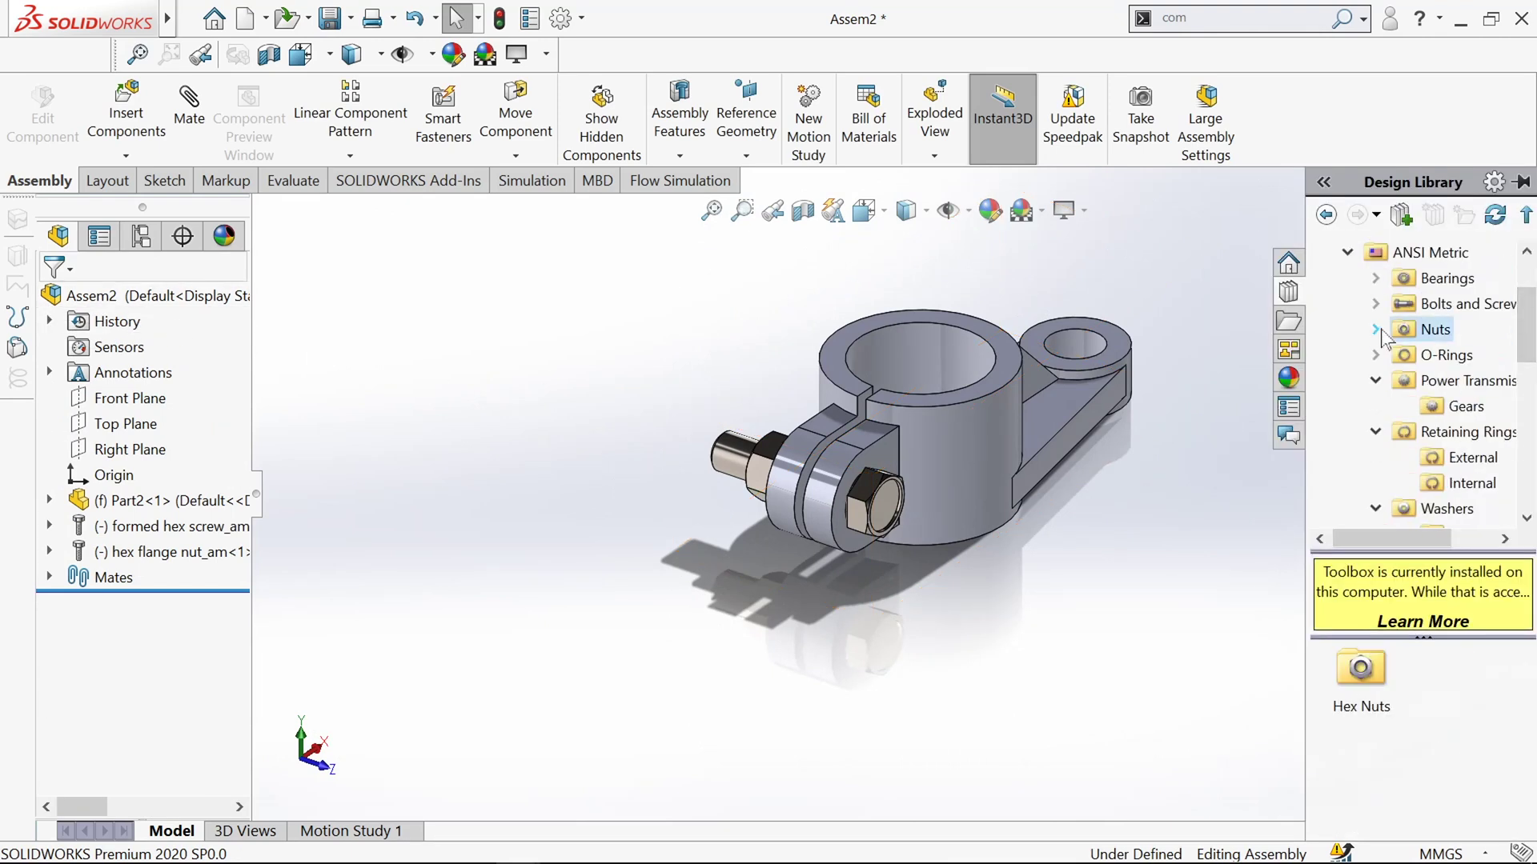
left_click(1347, 253)
left_click(1348, 254)
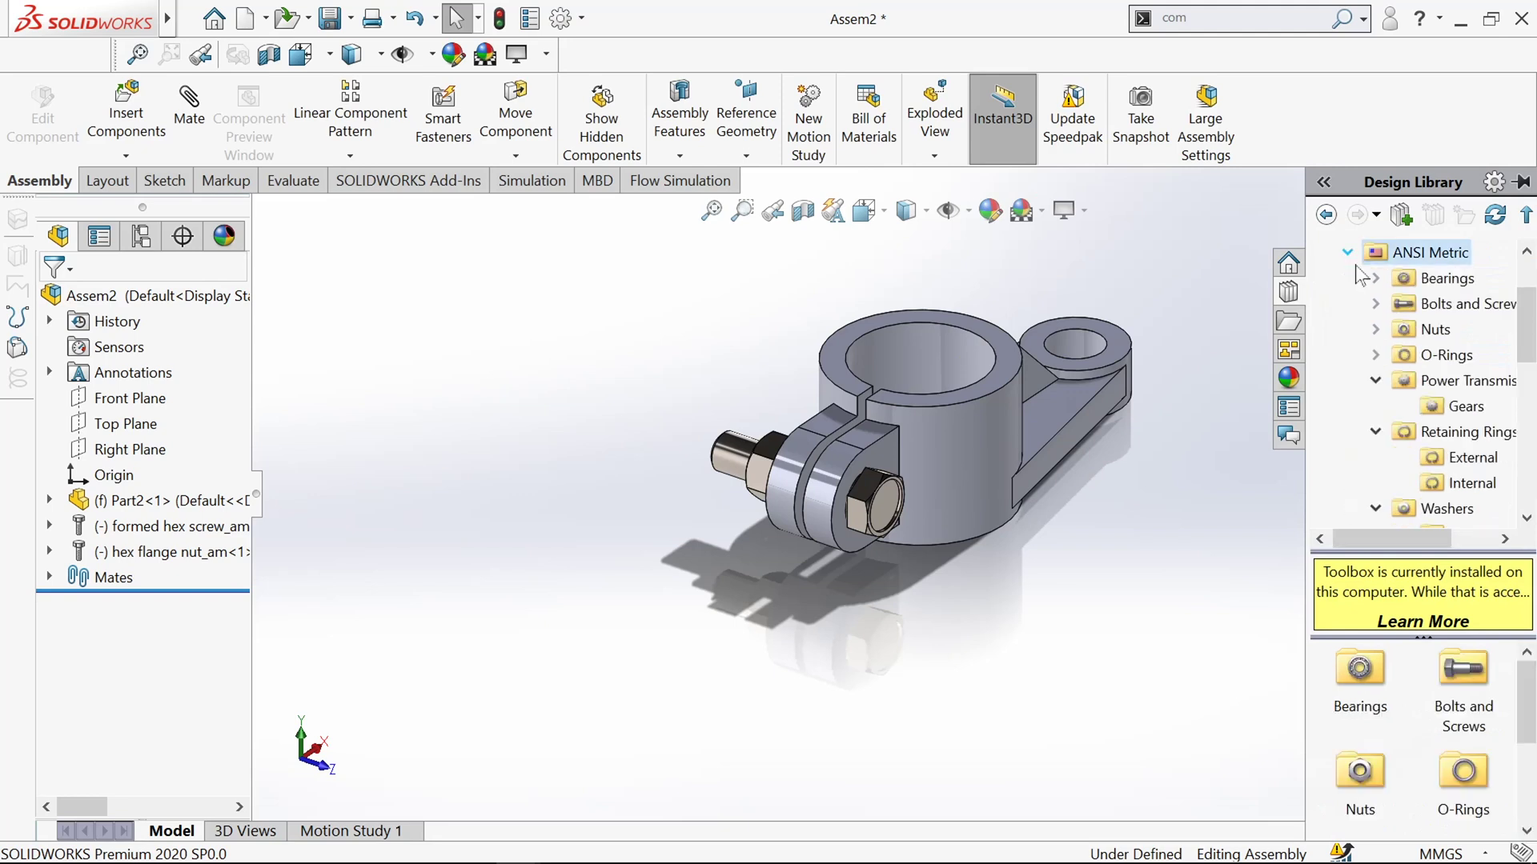
left_click(1376, 382)
left_click(1376, 406)
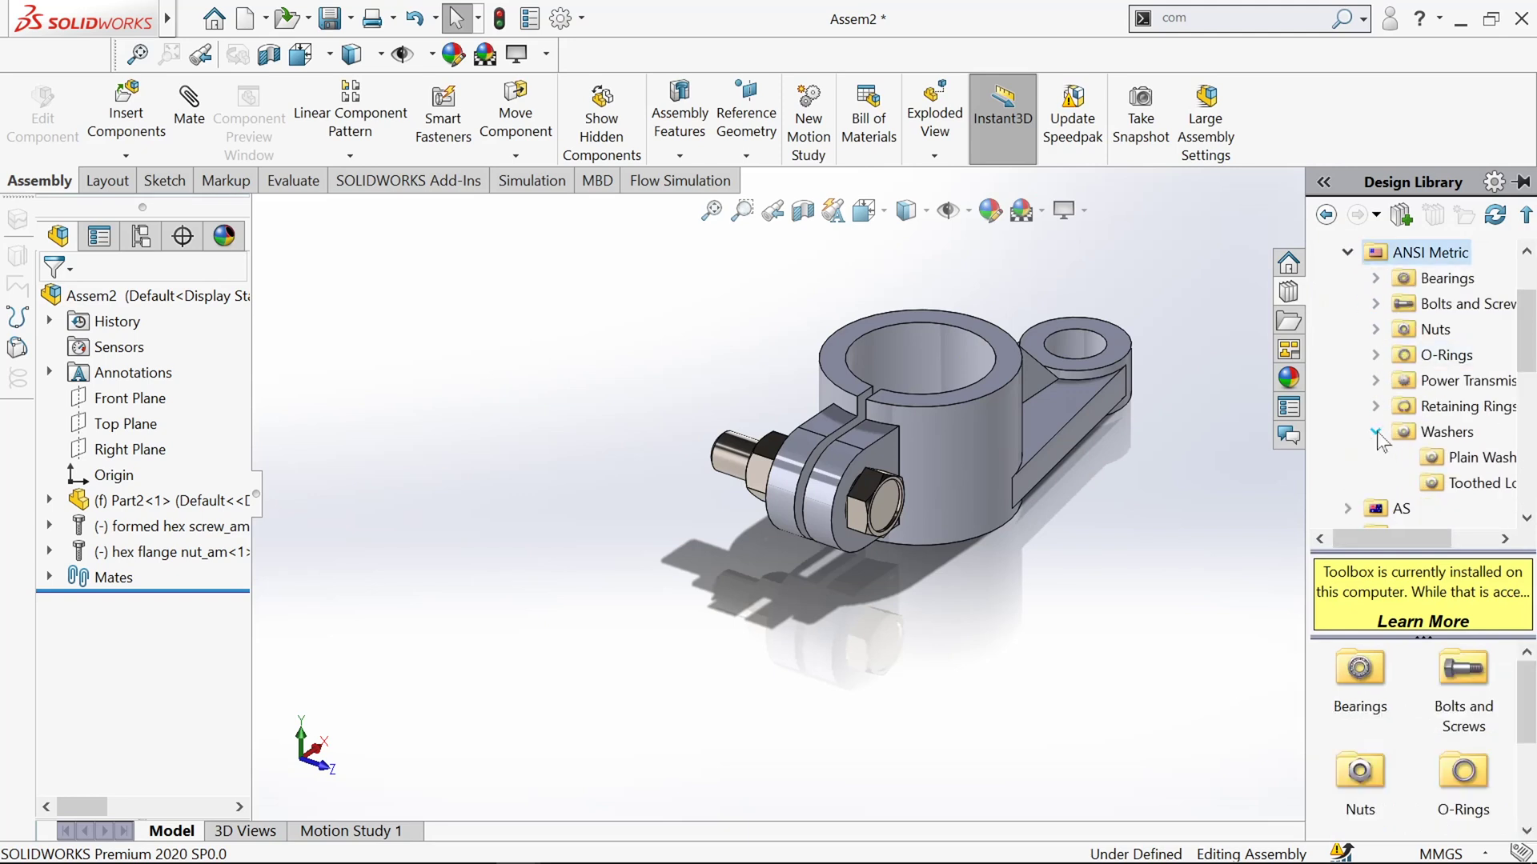
left_click(1377, 432)
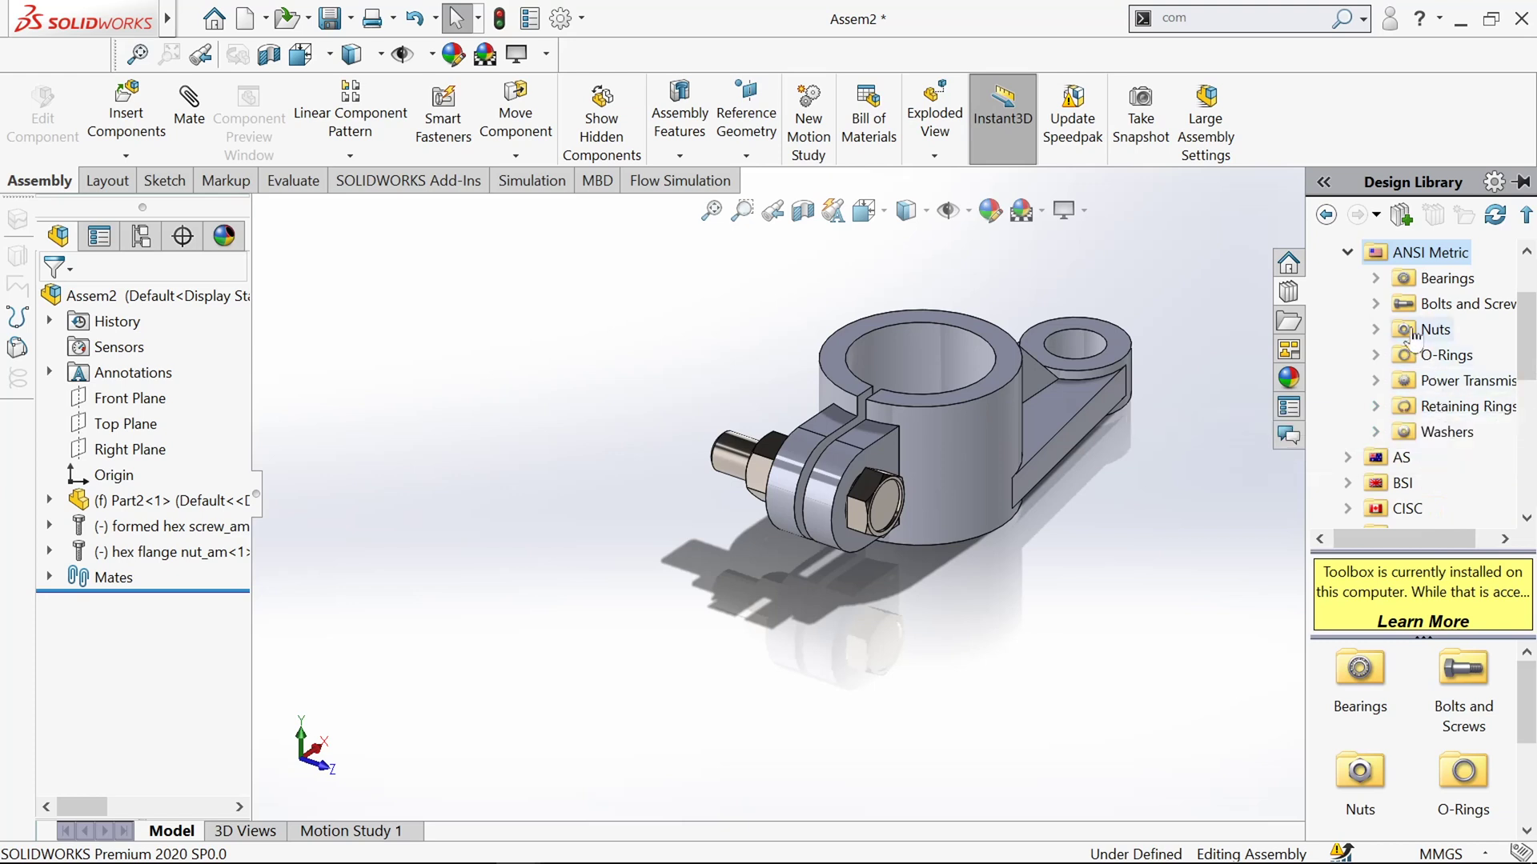
double_click(1445, 308)
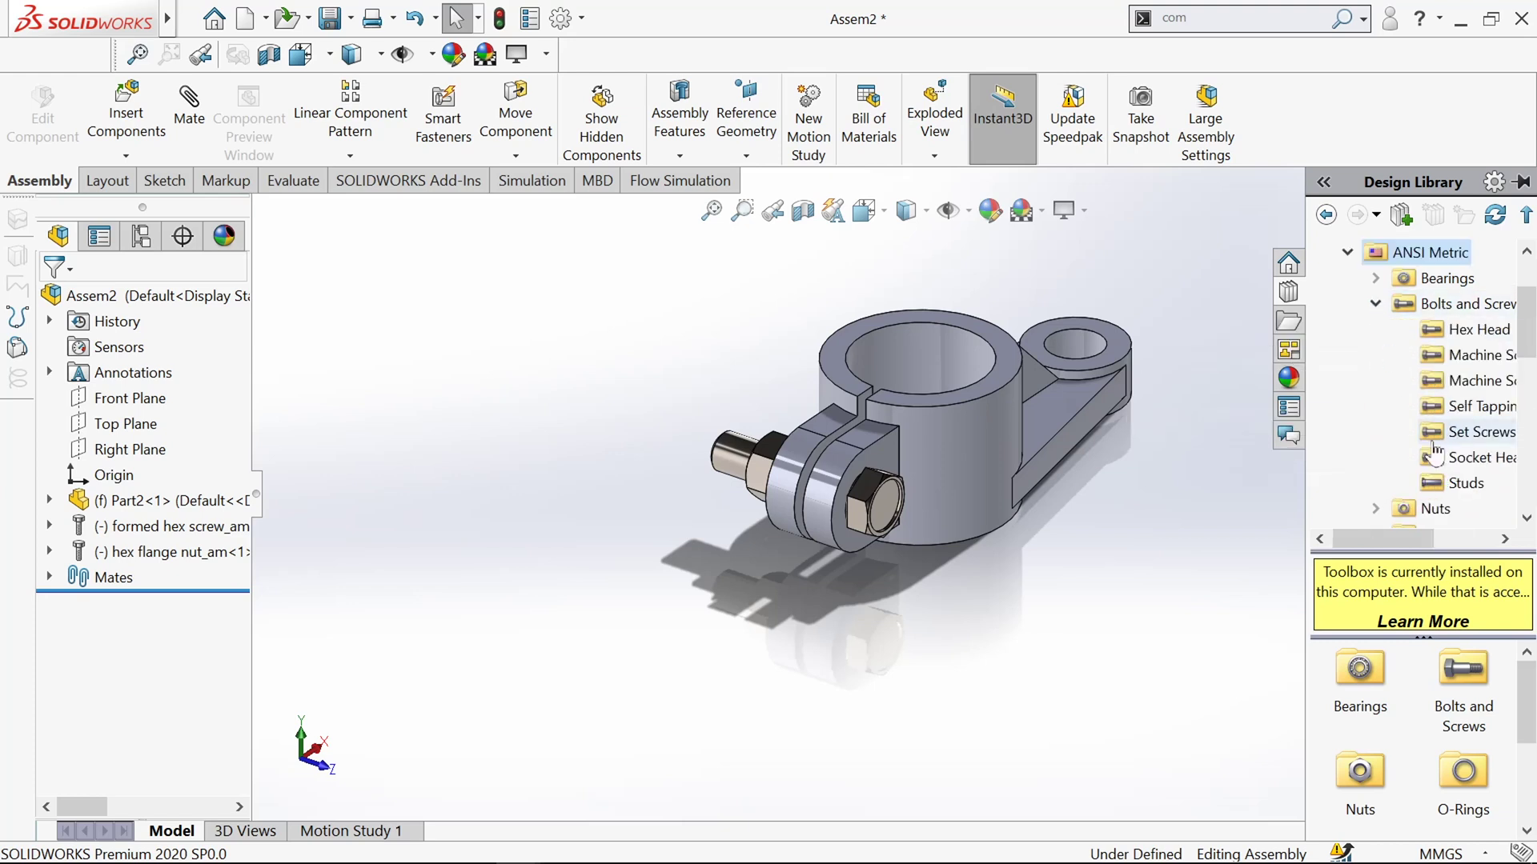
left_click(1452, 487)
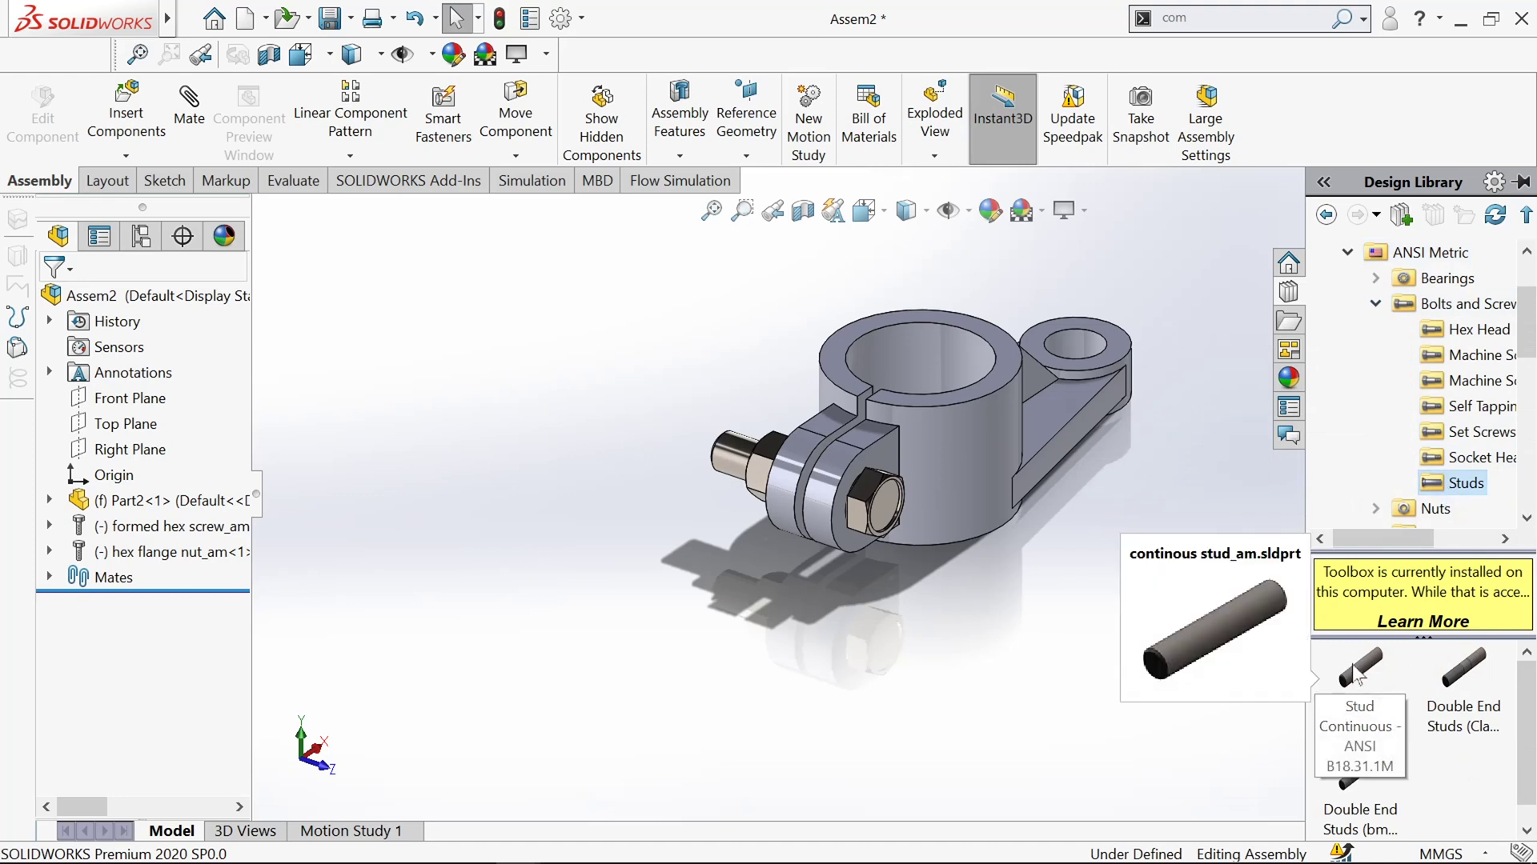
Step: Insert a single Stud Continuous ANSI B18.31.1M in front of the clamp with size M42 and length 120
left_click(1358, 676)
left_click_drag(1358, 677, 756, 603)
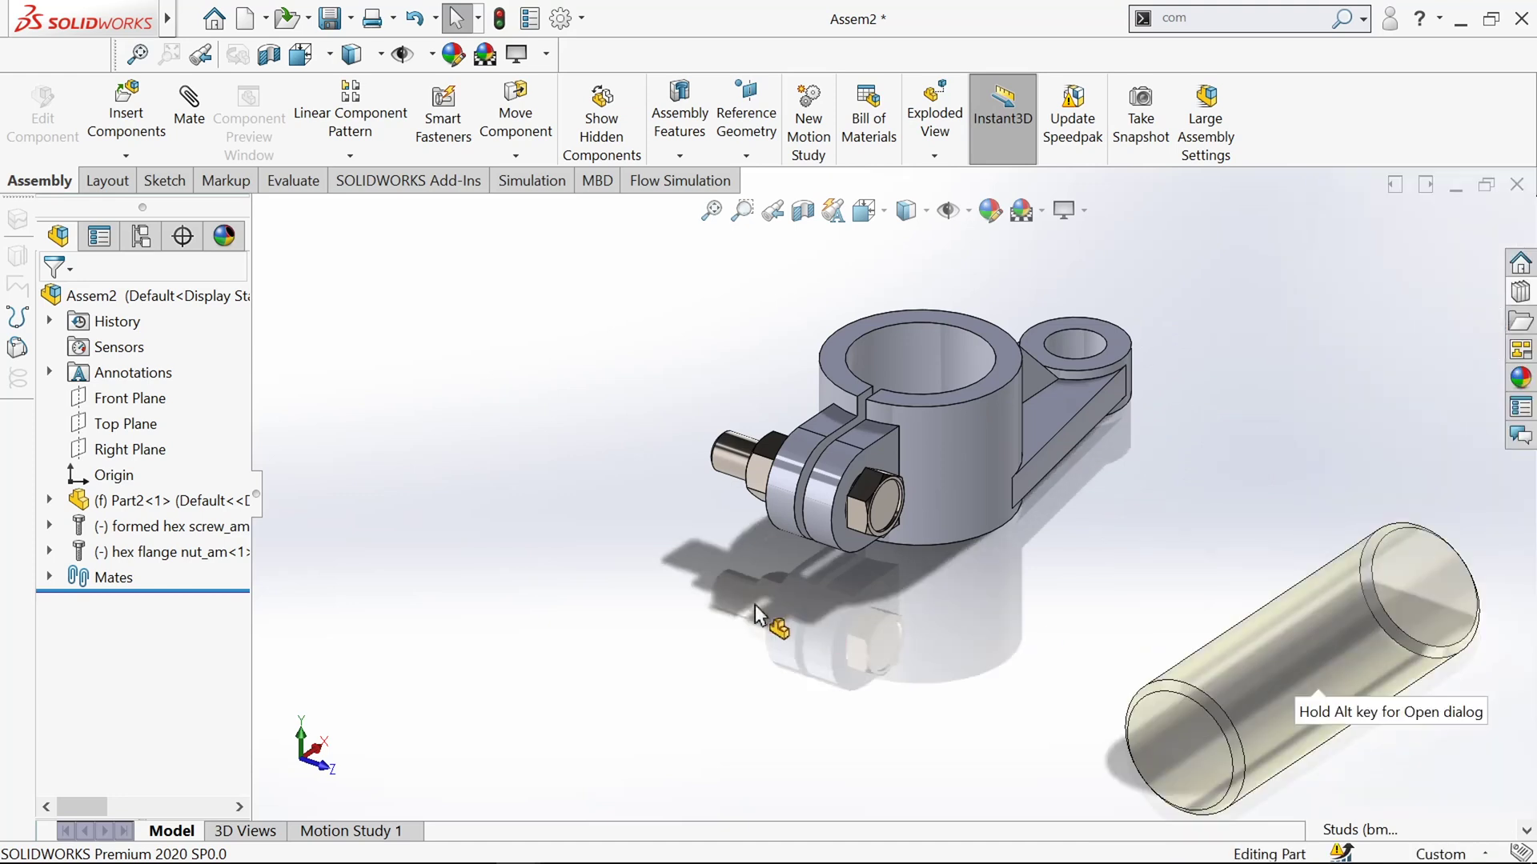
left_click_drag(625, 571, 640, 550)
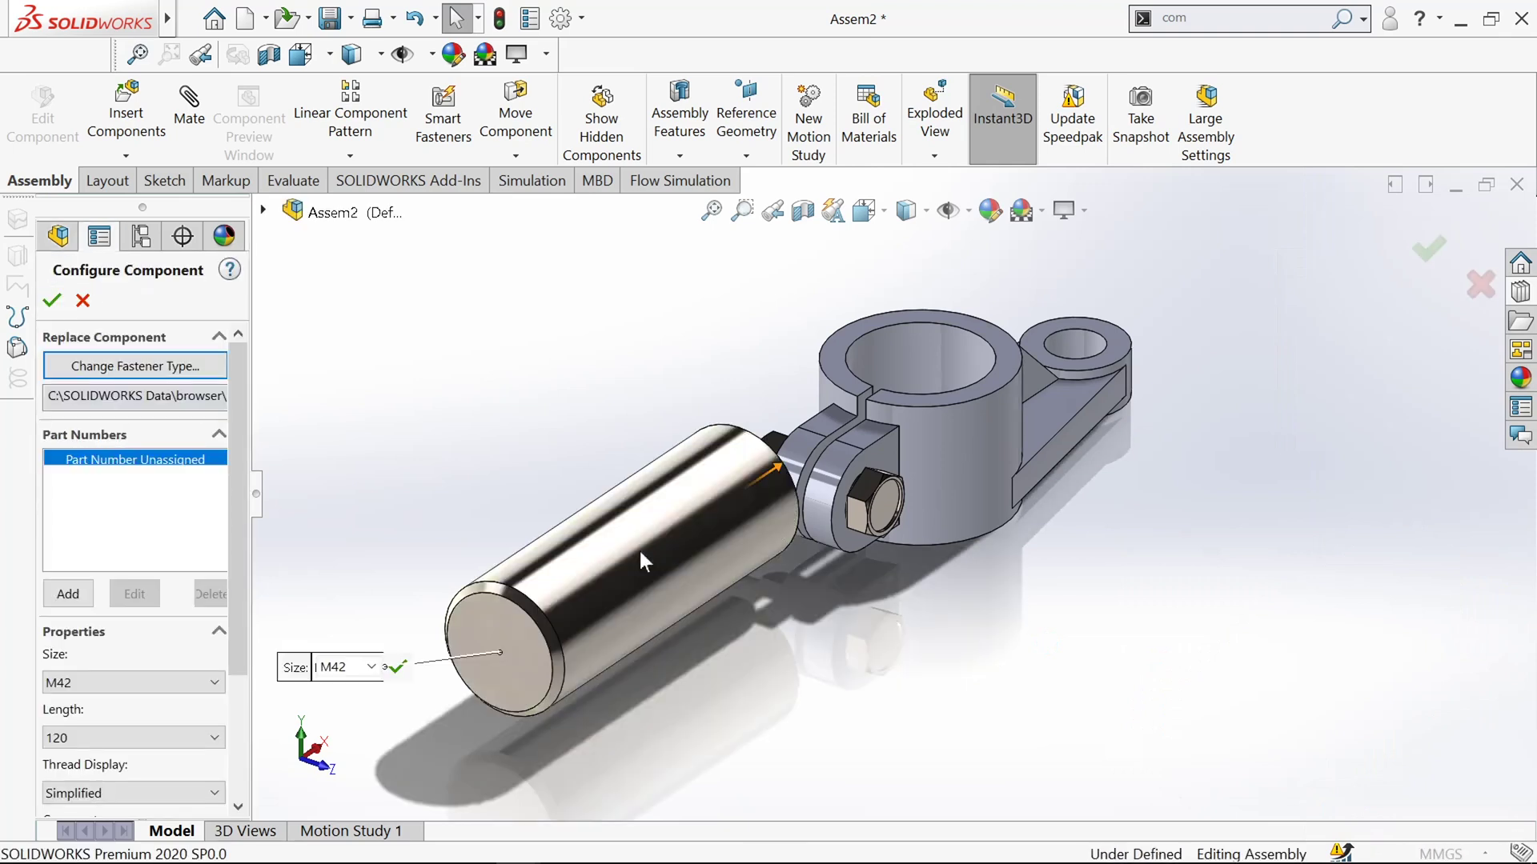
left_click(72, 685)
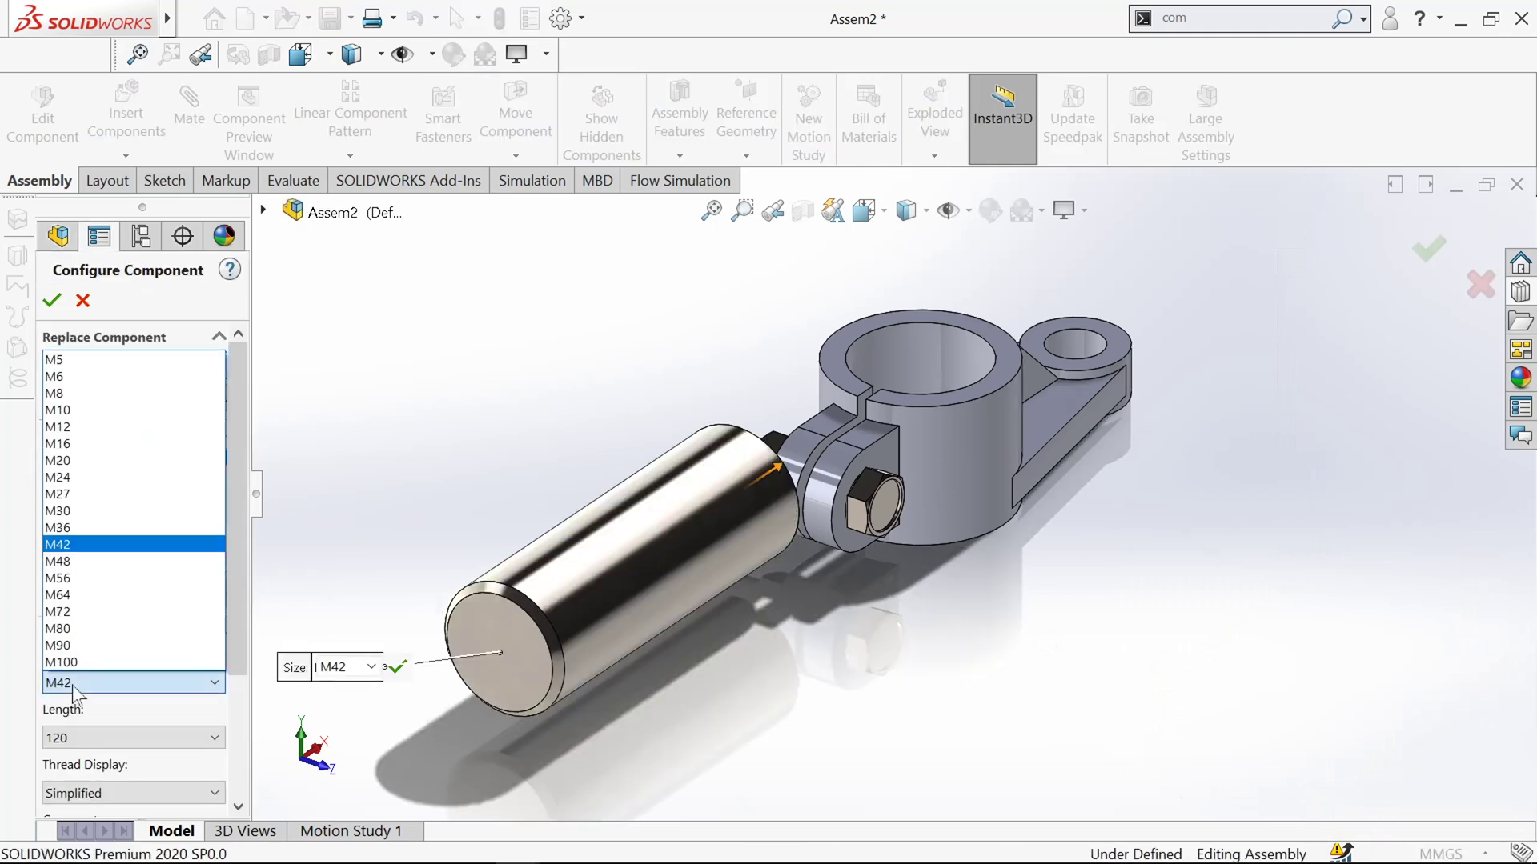
left_click(58, 545)
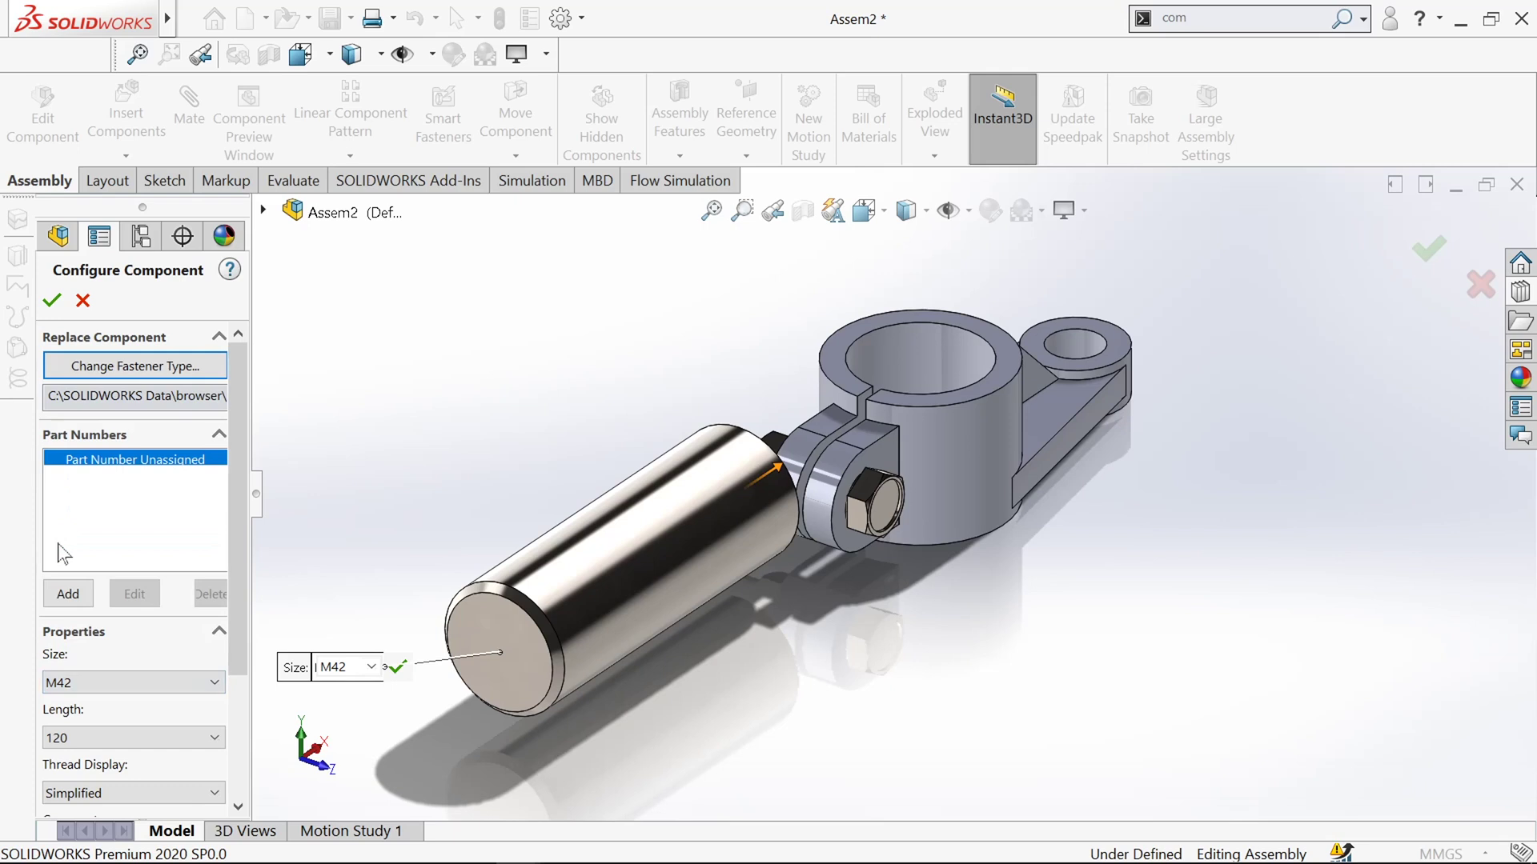
left_click(84, 748)
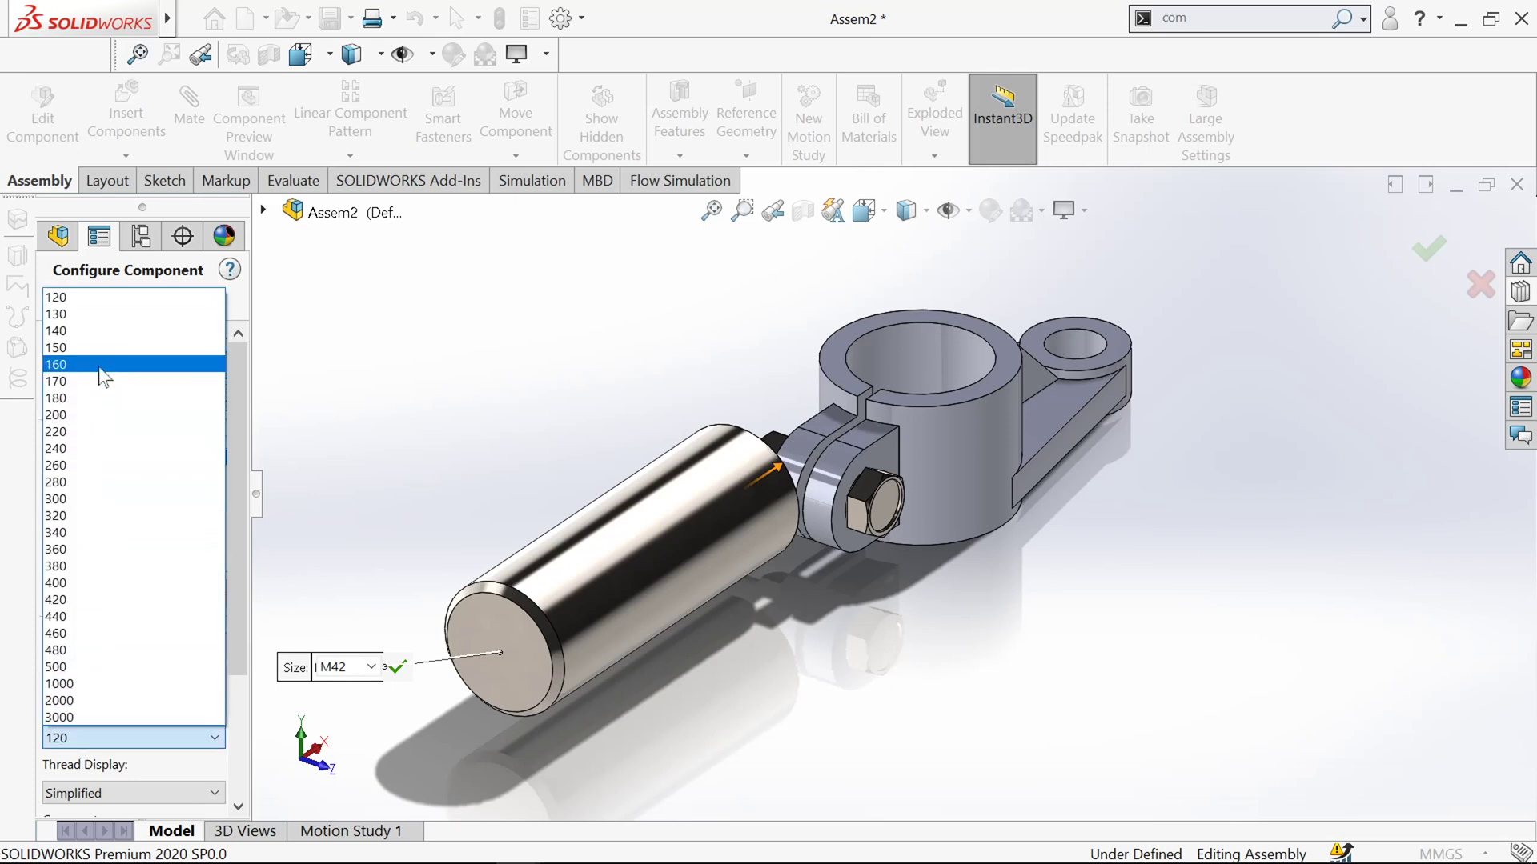
left_click(86, 298)
left_click(51, 301)
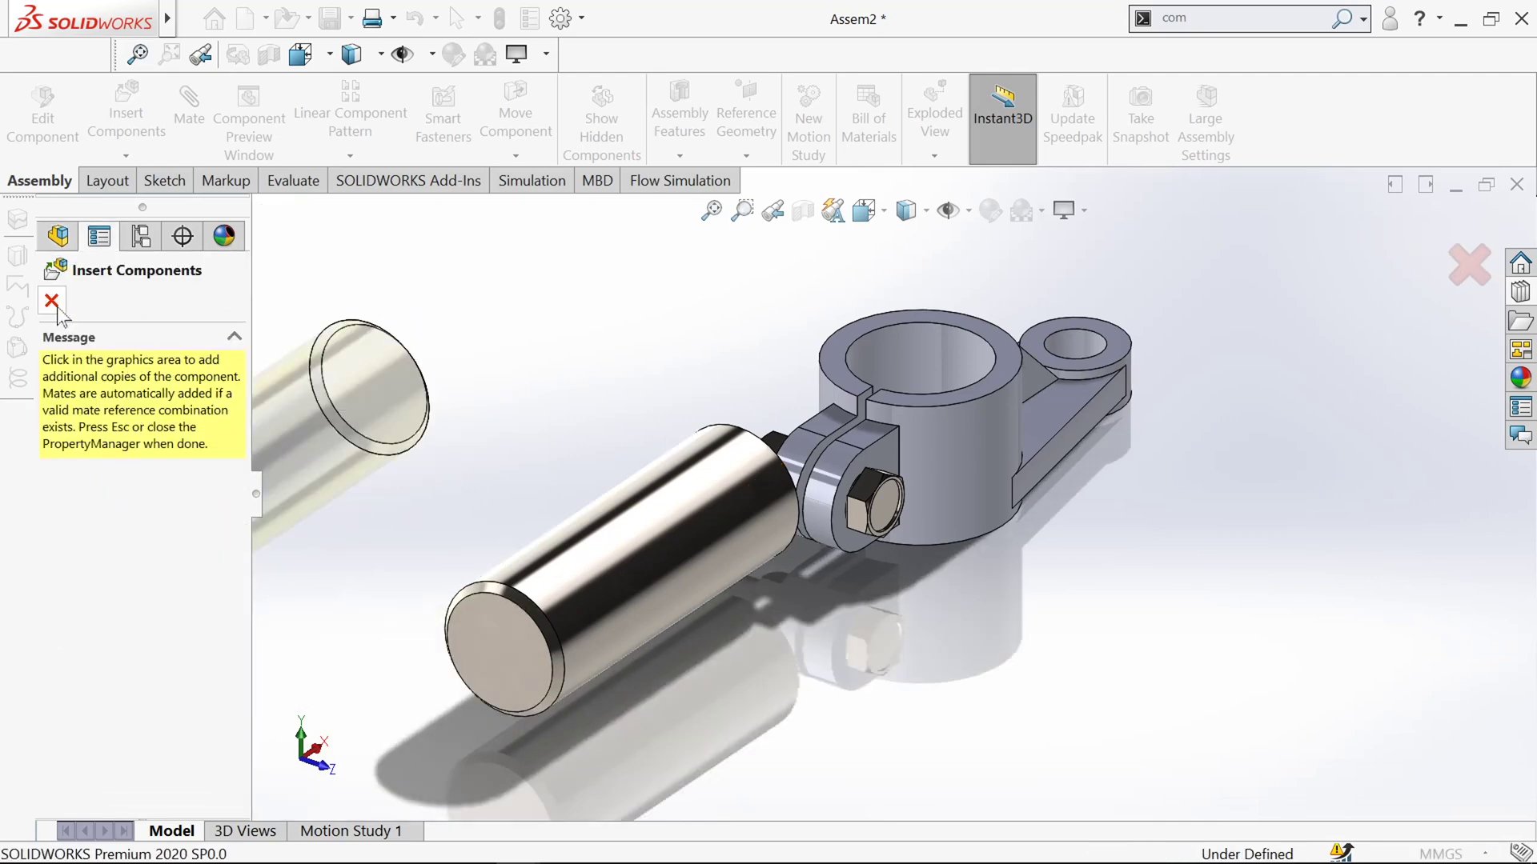
left_click(51, 301)
Step: Add a concentric mate between the stud's cylindrical face and the large slotted boss's bore
key("f")
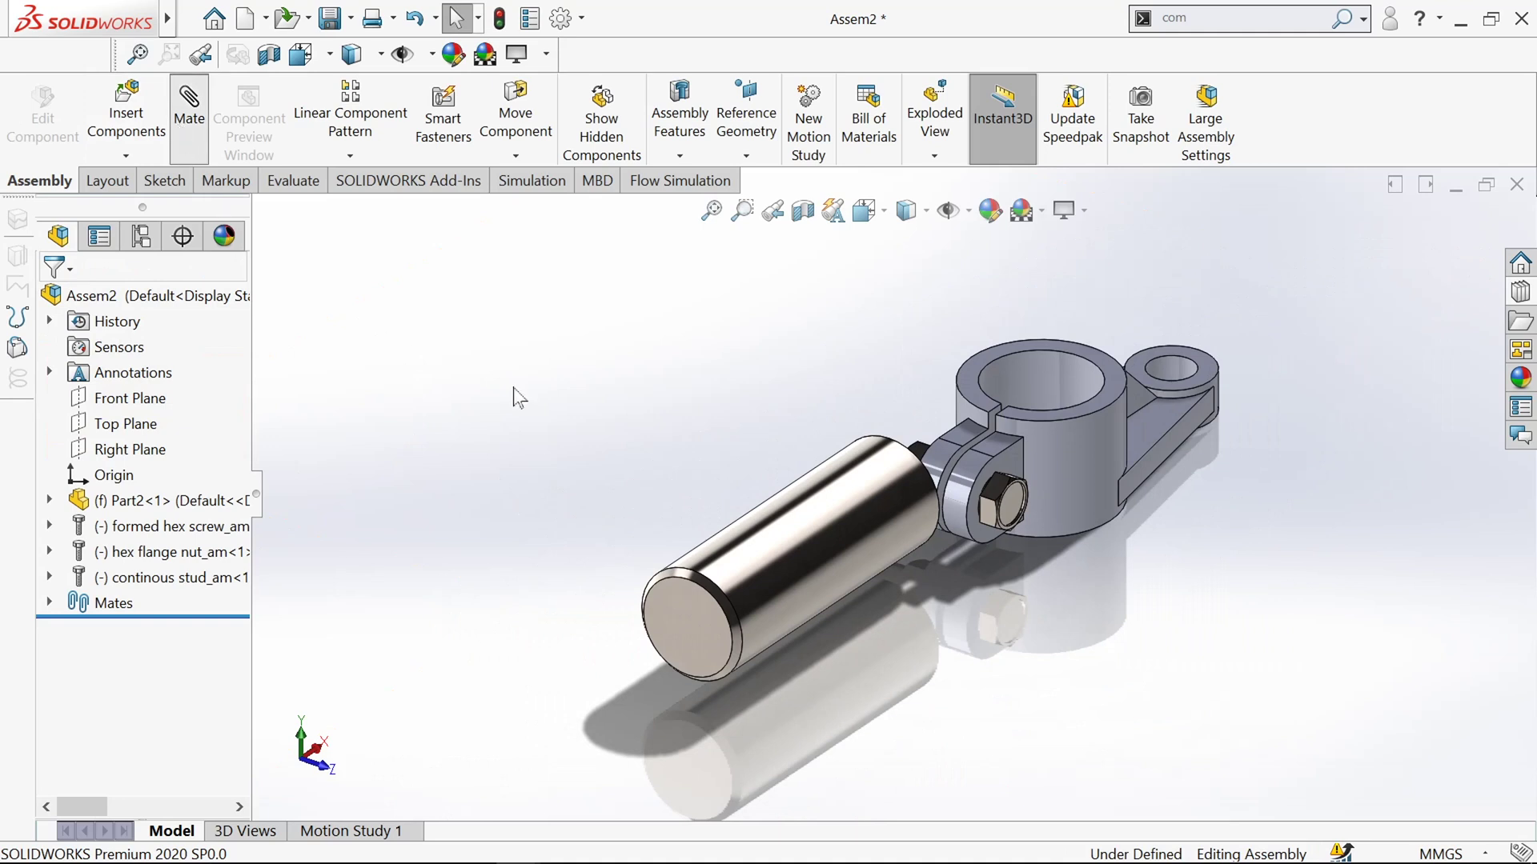
left_click(826, 528)
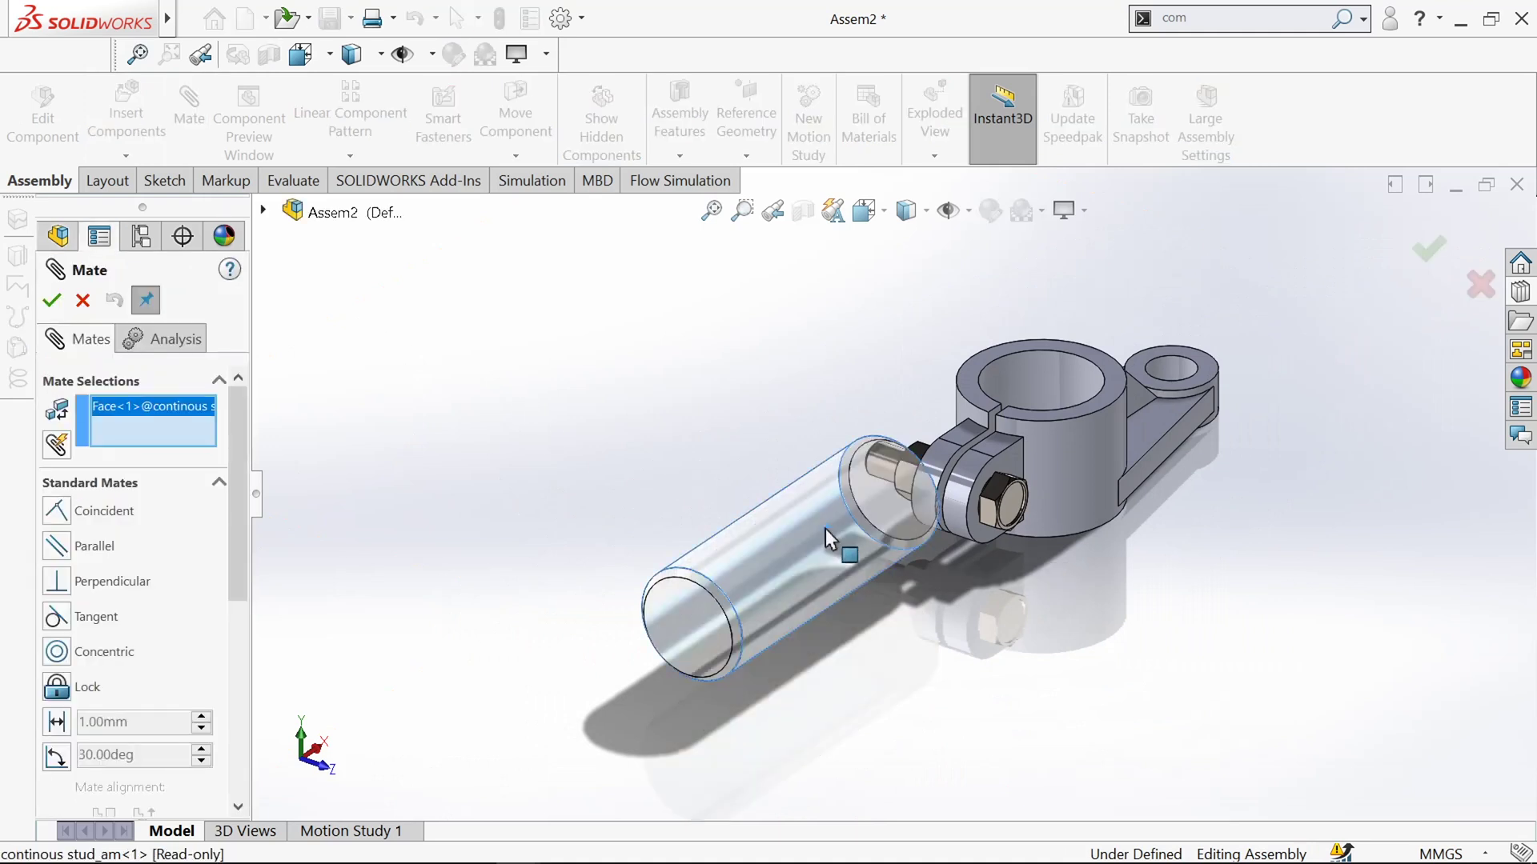
left_click(1058, 381)
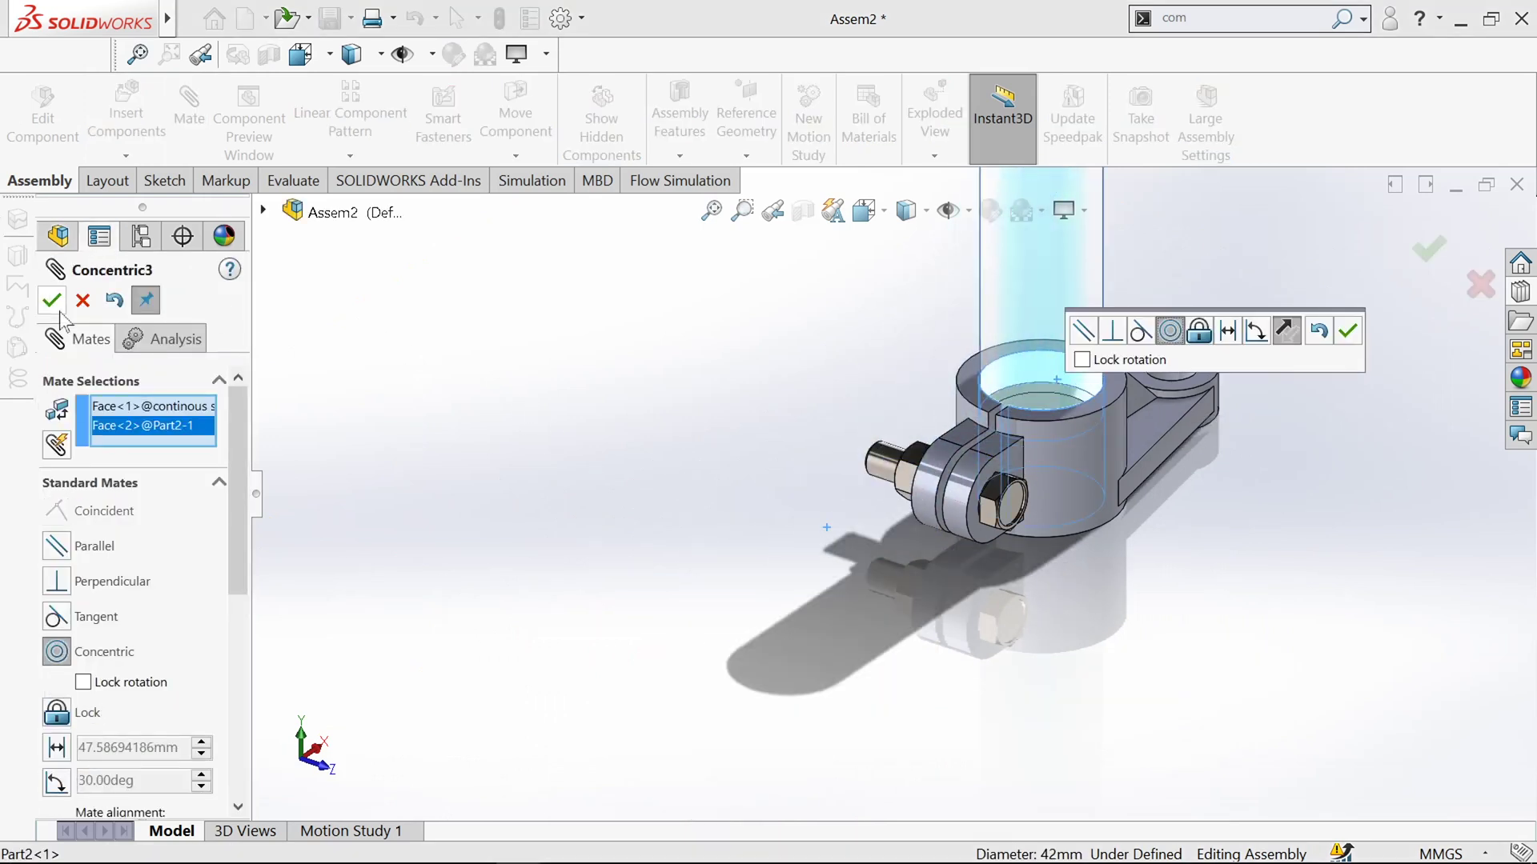
left_click(51, 301)
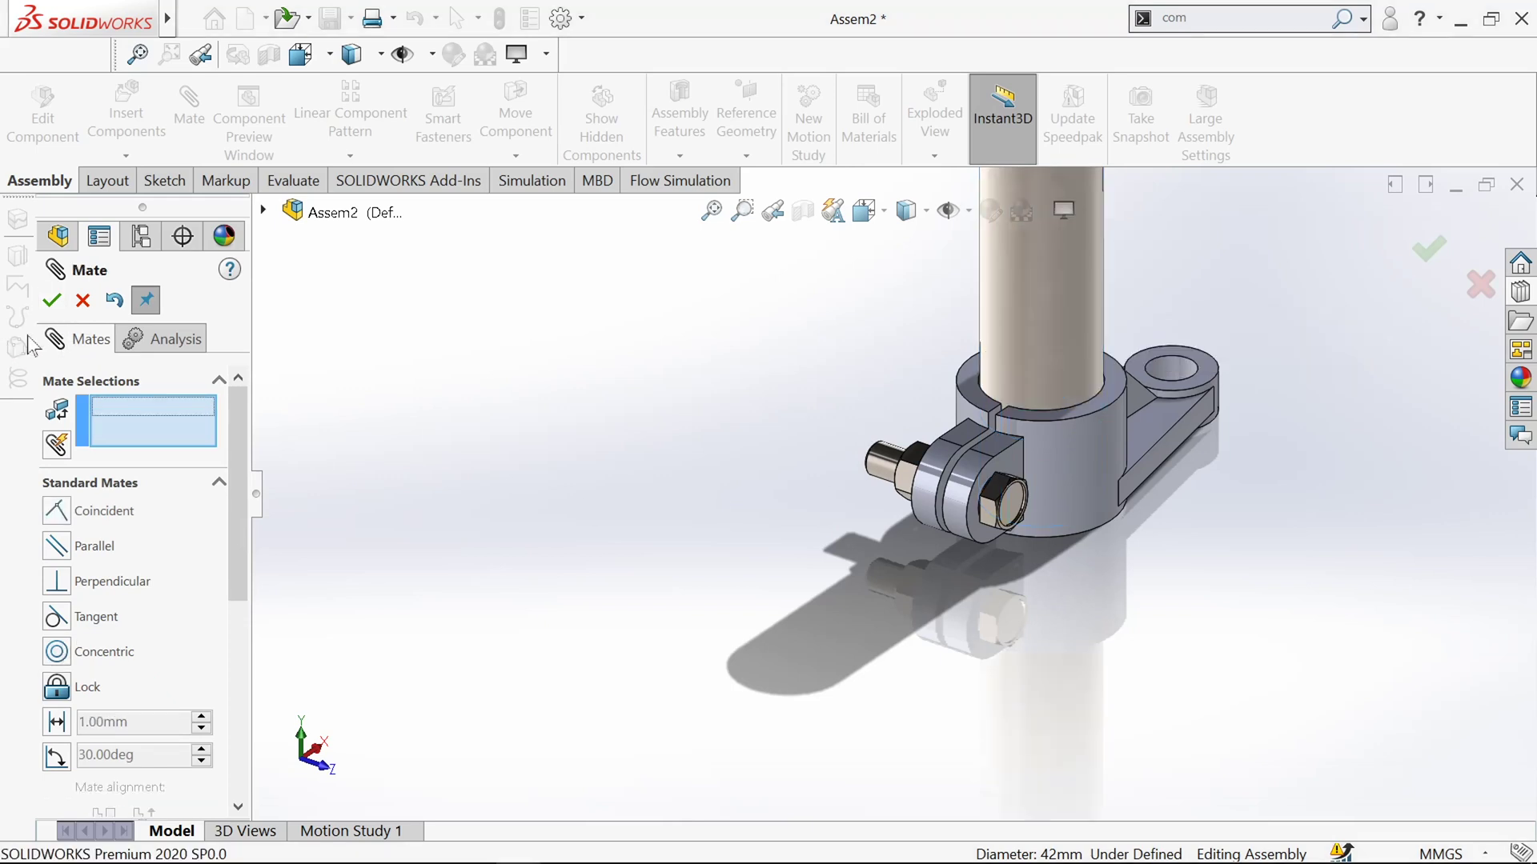
Step: Finish mating and slide the stud down through the large slotted boss until its lower end protrudes slightly below
left_click(52, 301)
key("f")
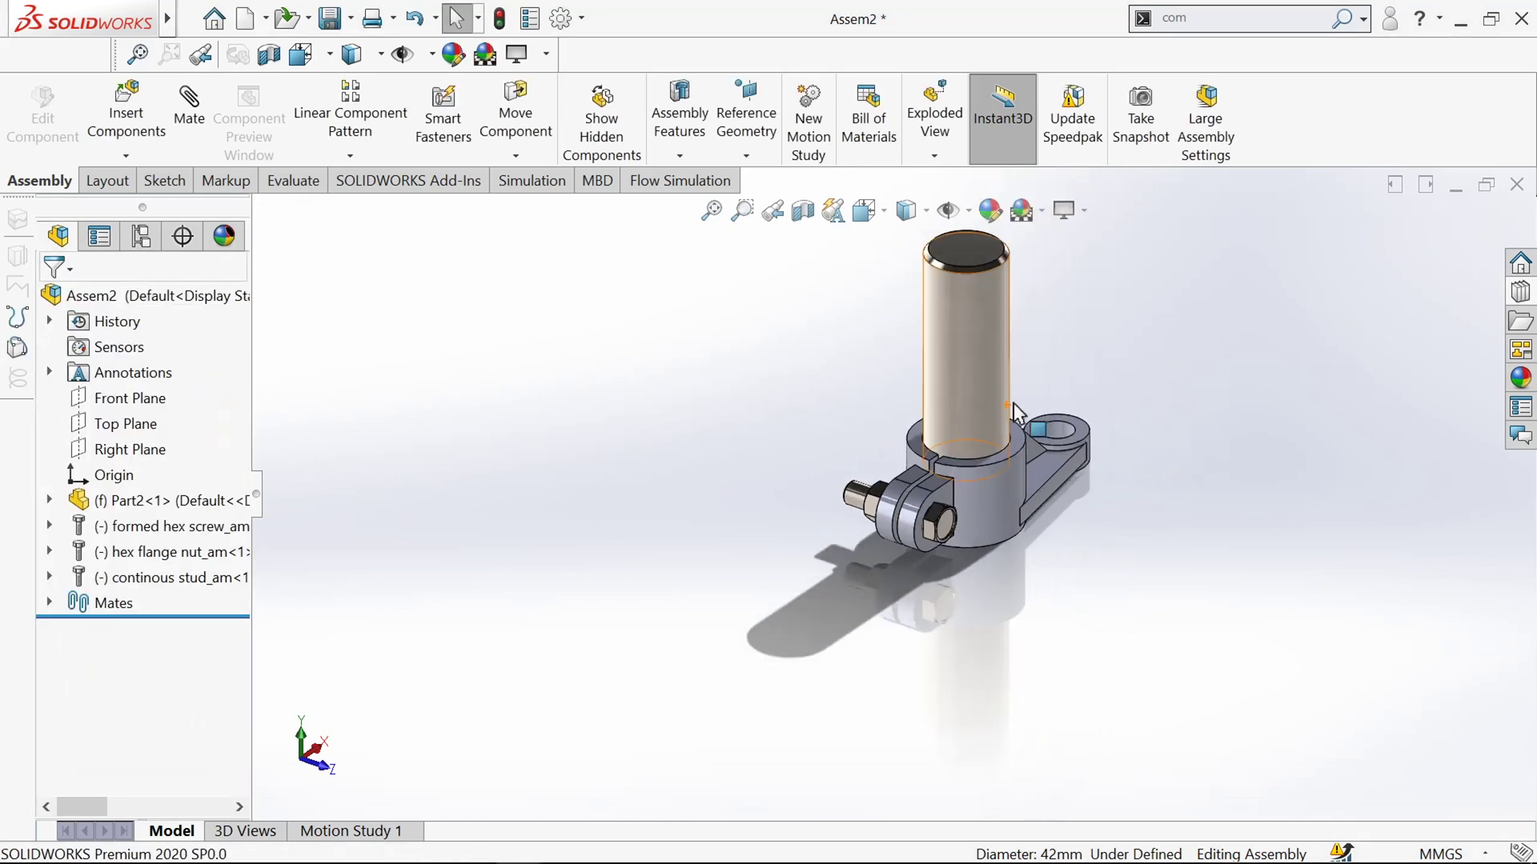
left_click_drag(929, 346, 967, 391)
key("f")
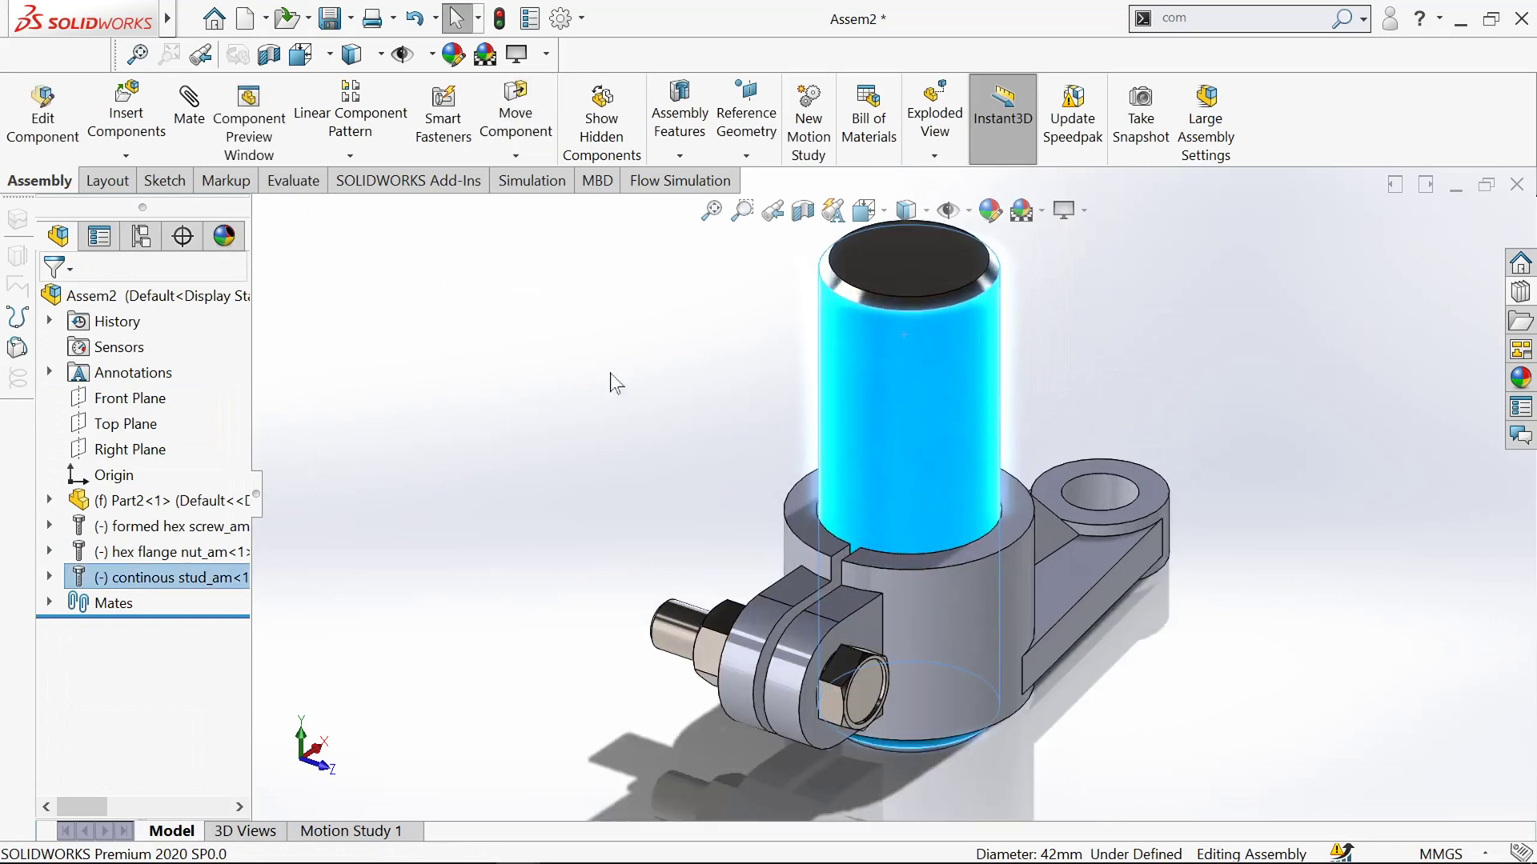
left_click(611, 375)
Step: Add a 45 mm distance mate between the stud's top end face and the slotted boss's top face, and finish mating
left_click(909, 392)
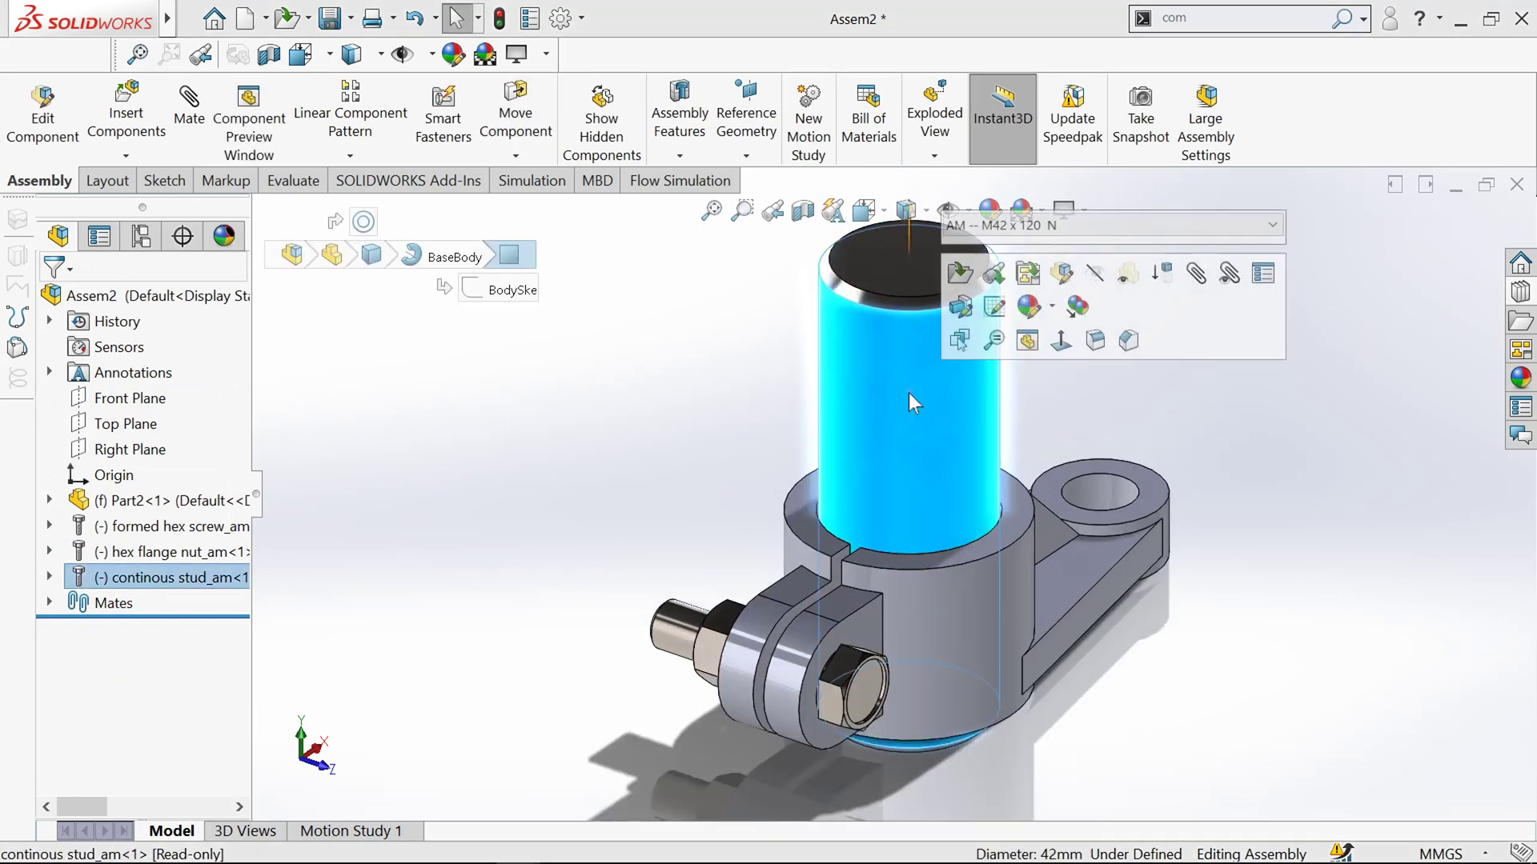
left_click(903, 266)
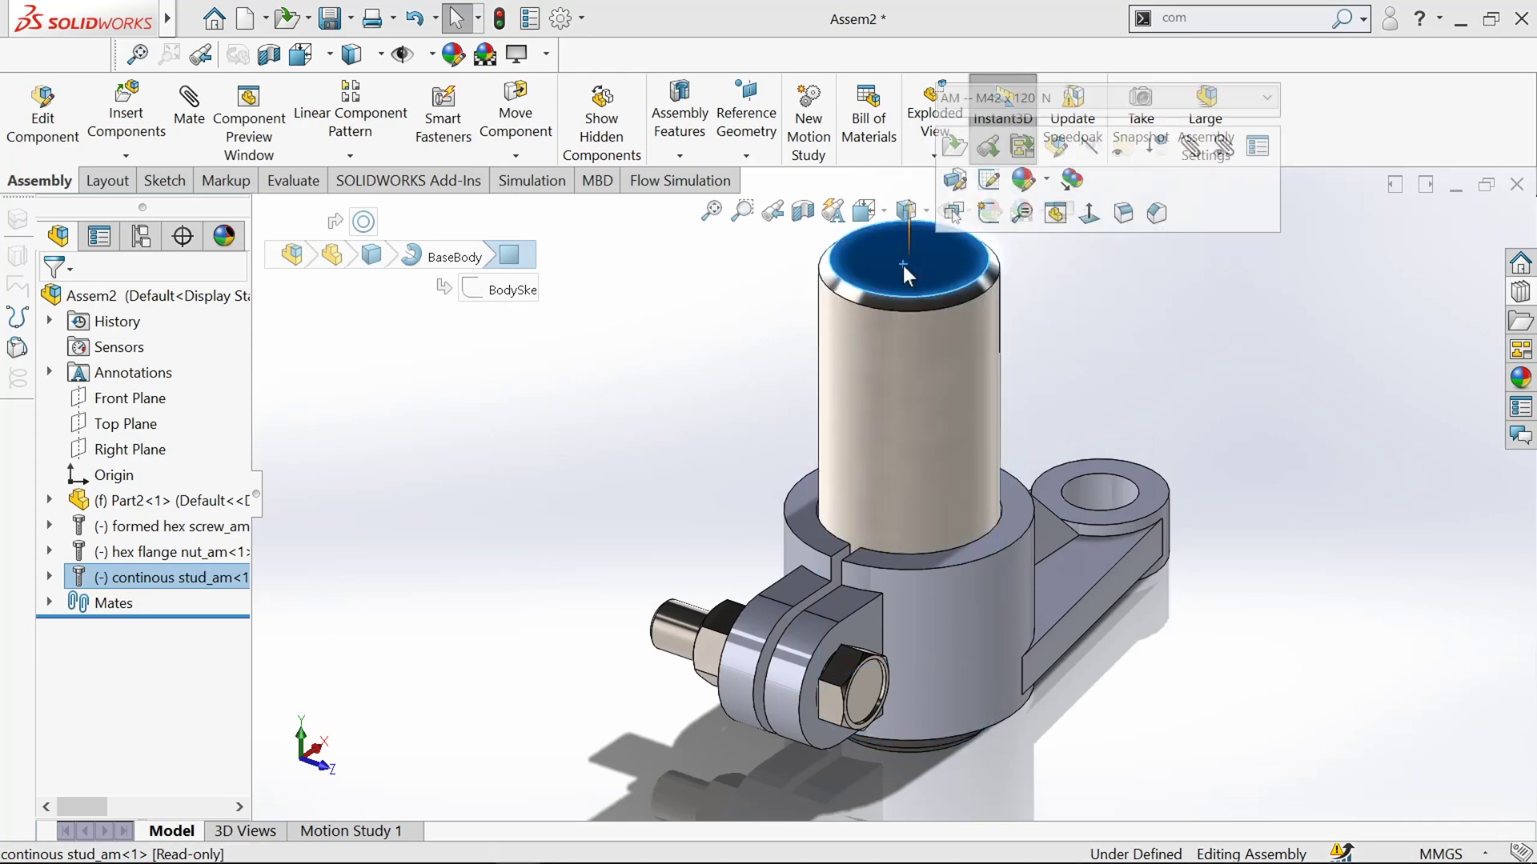
left_click(190, 120)
scroll(786, 465, "down", 5)
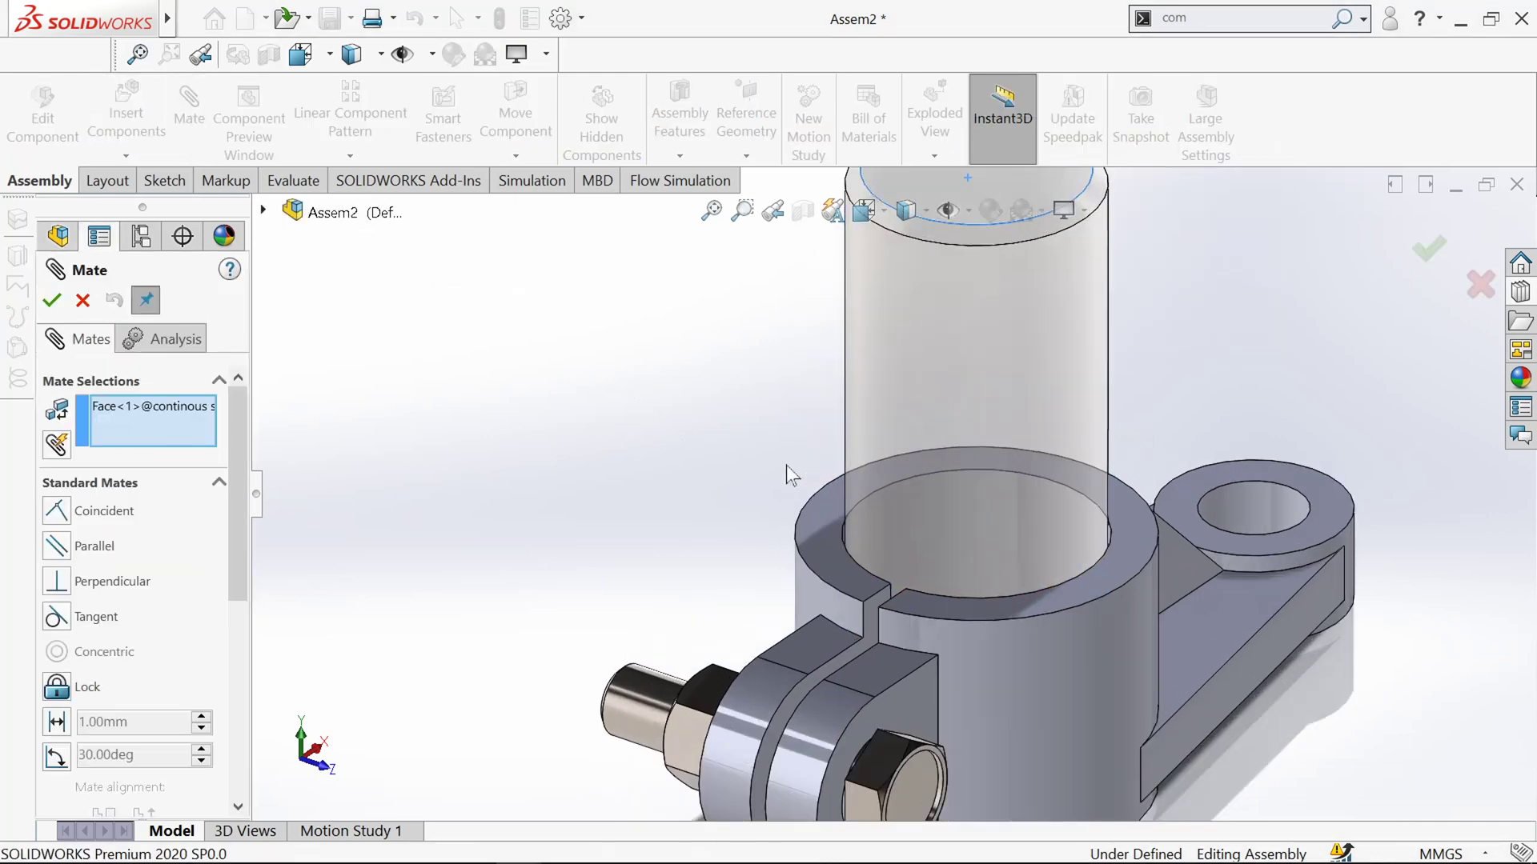
left_click(828, 539)
scroll(828, 539, "up", 3)
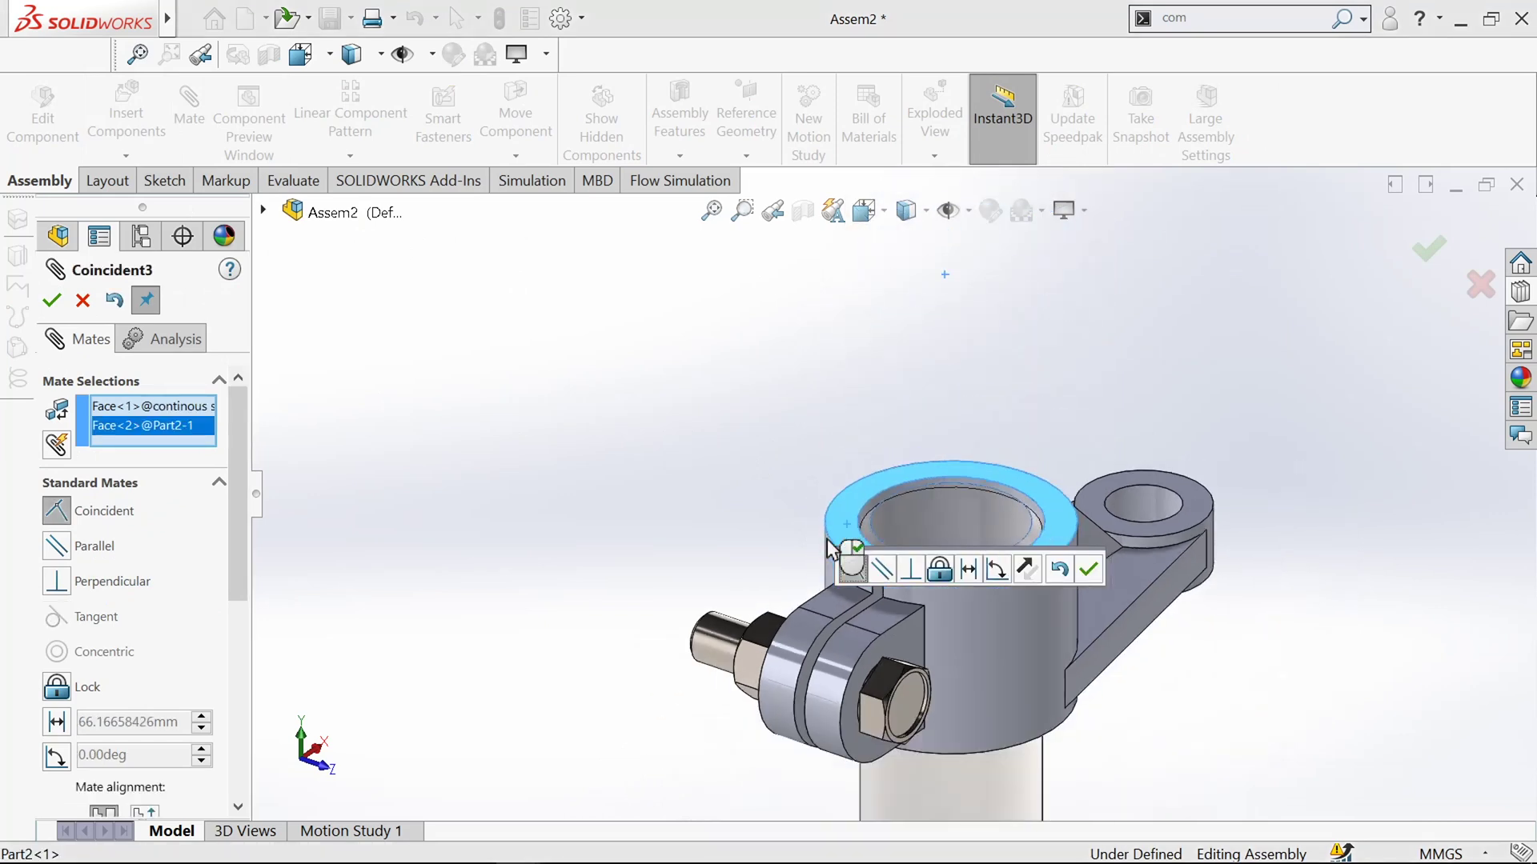
left_click(61, 725)
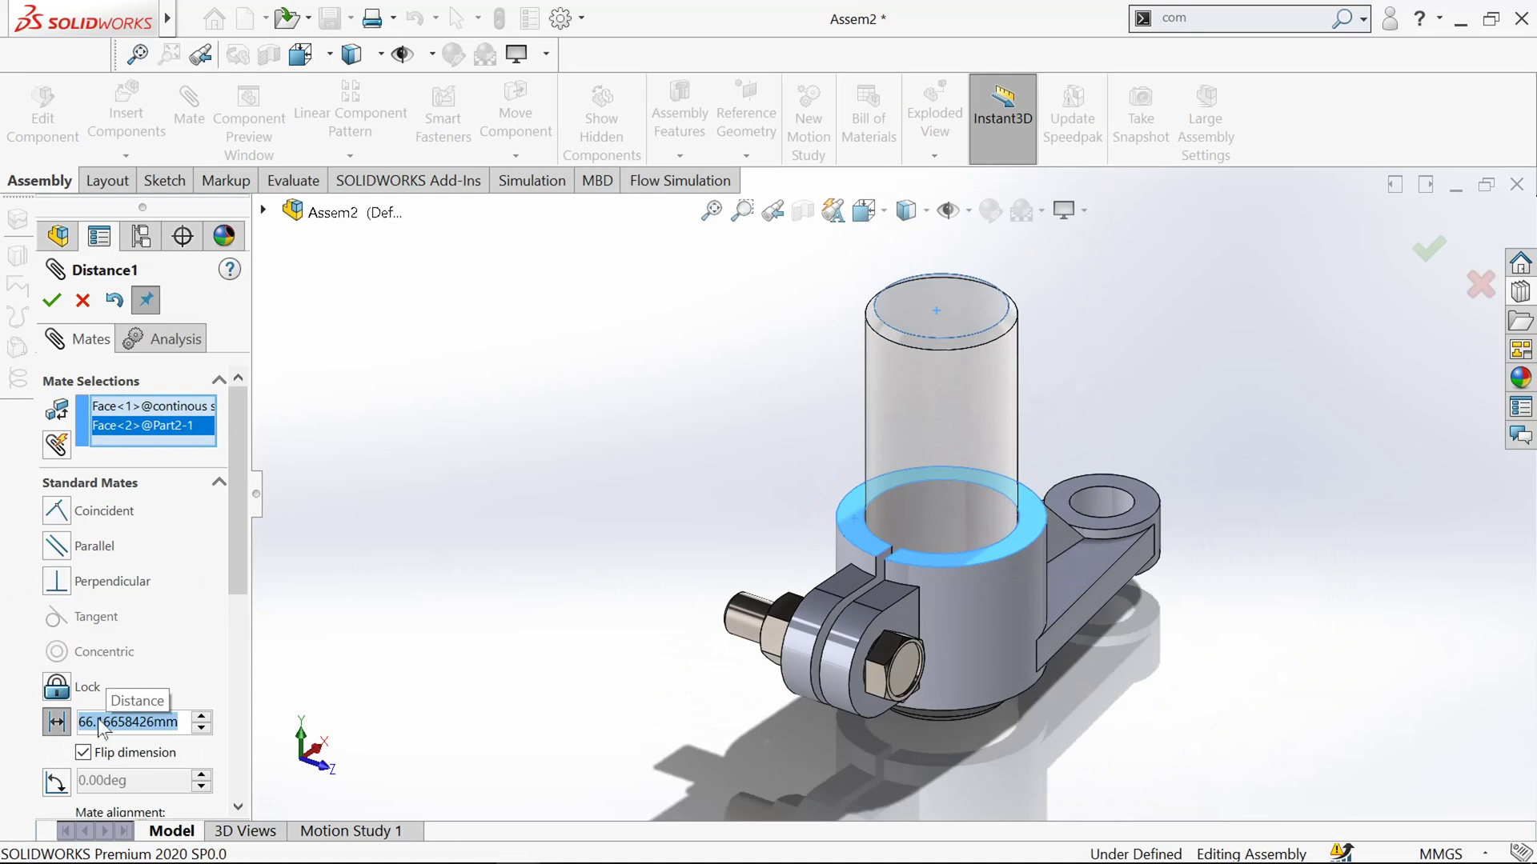
type("45")
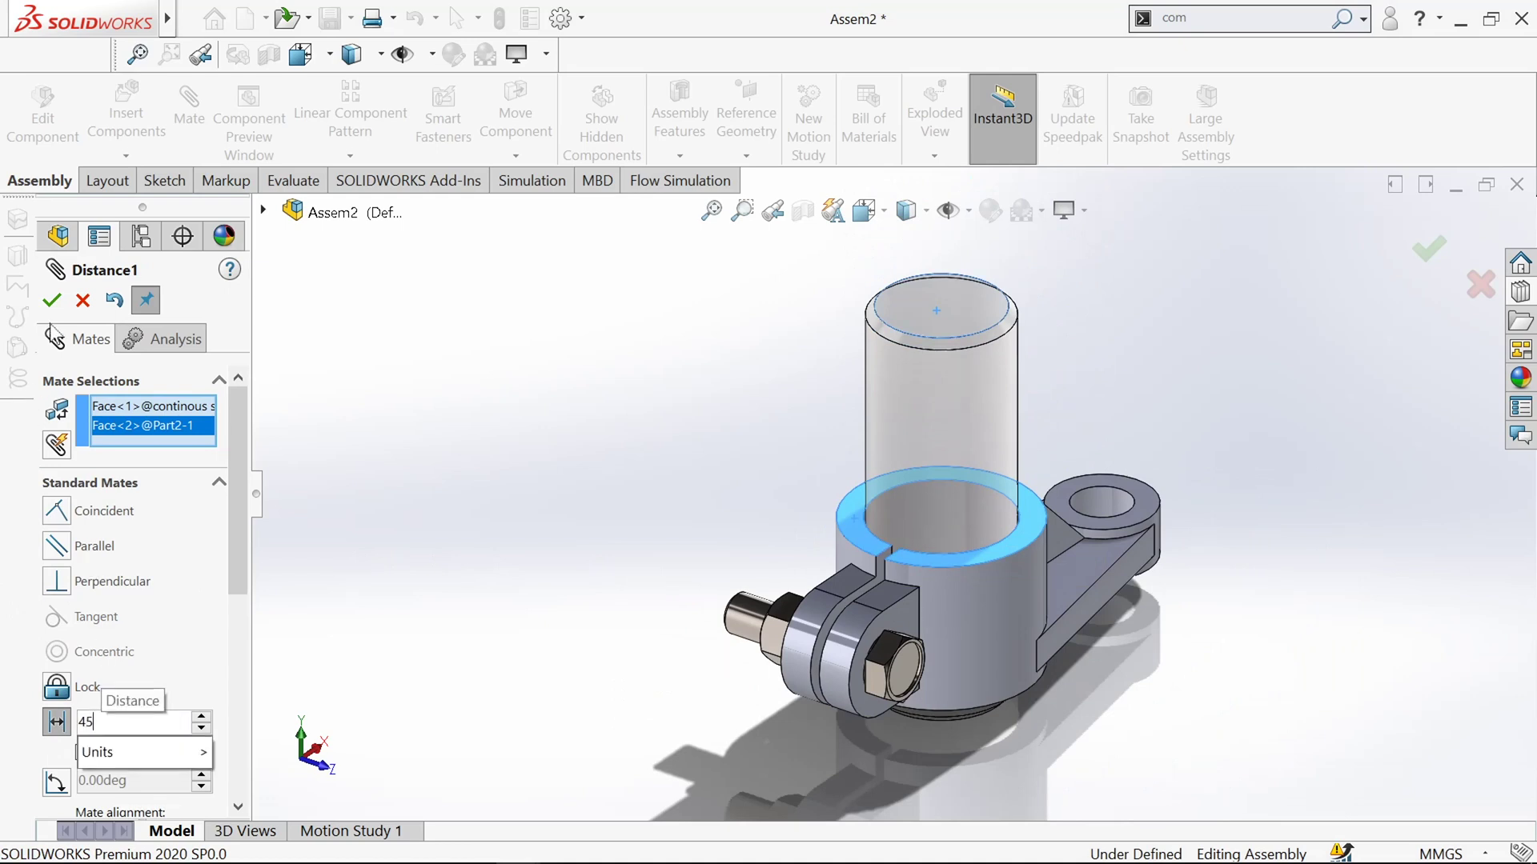
key("Return")
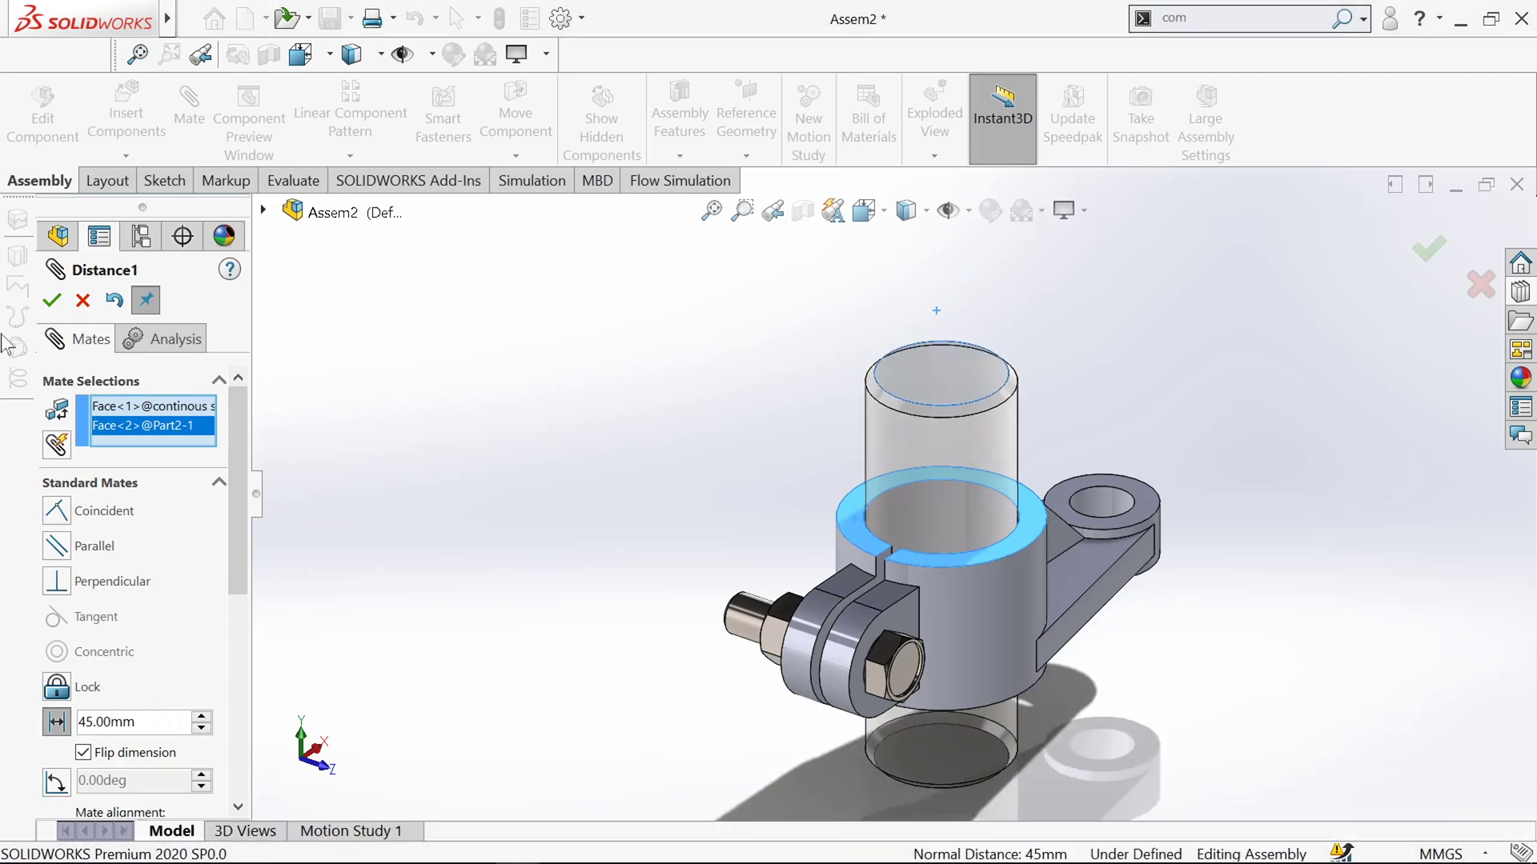
left_click(54, 301)
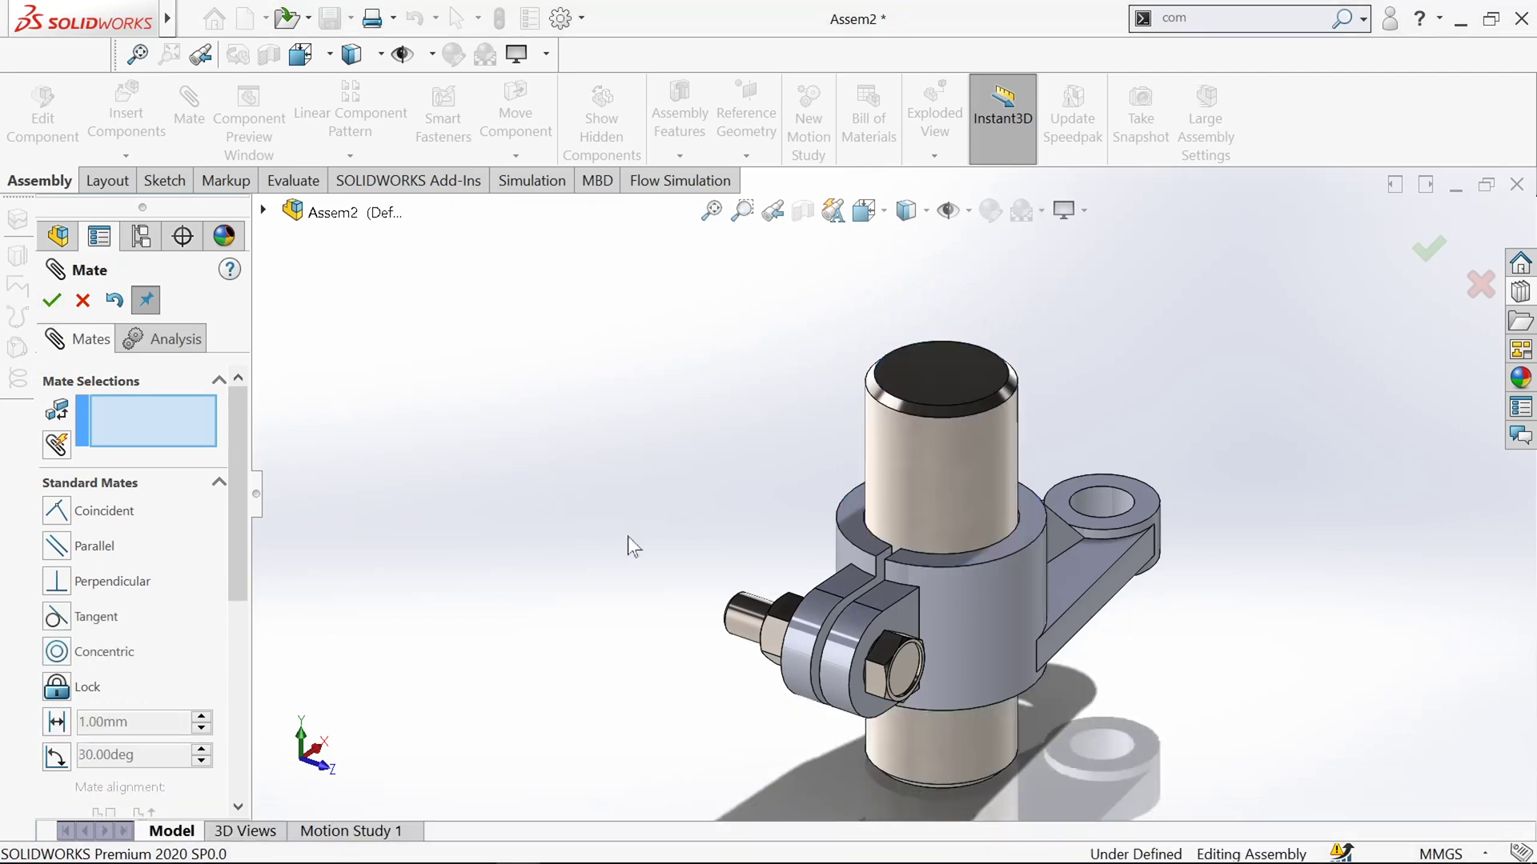
mouse_move(627, 538)
middle_mouse_down()
mouse_move(456, 477)
mouse_move(792, 552)
mouse_move(573, 521)
mouse_move(599, 543)
middle_mouse_up()
left_click(53, 301)
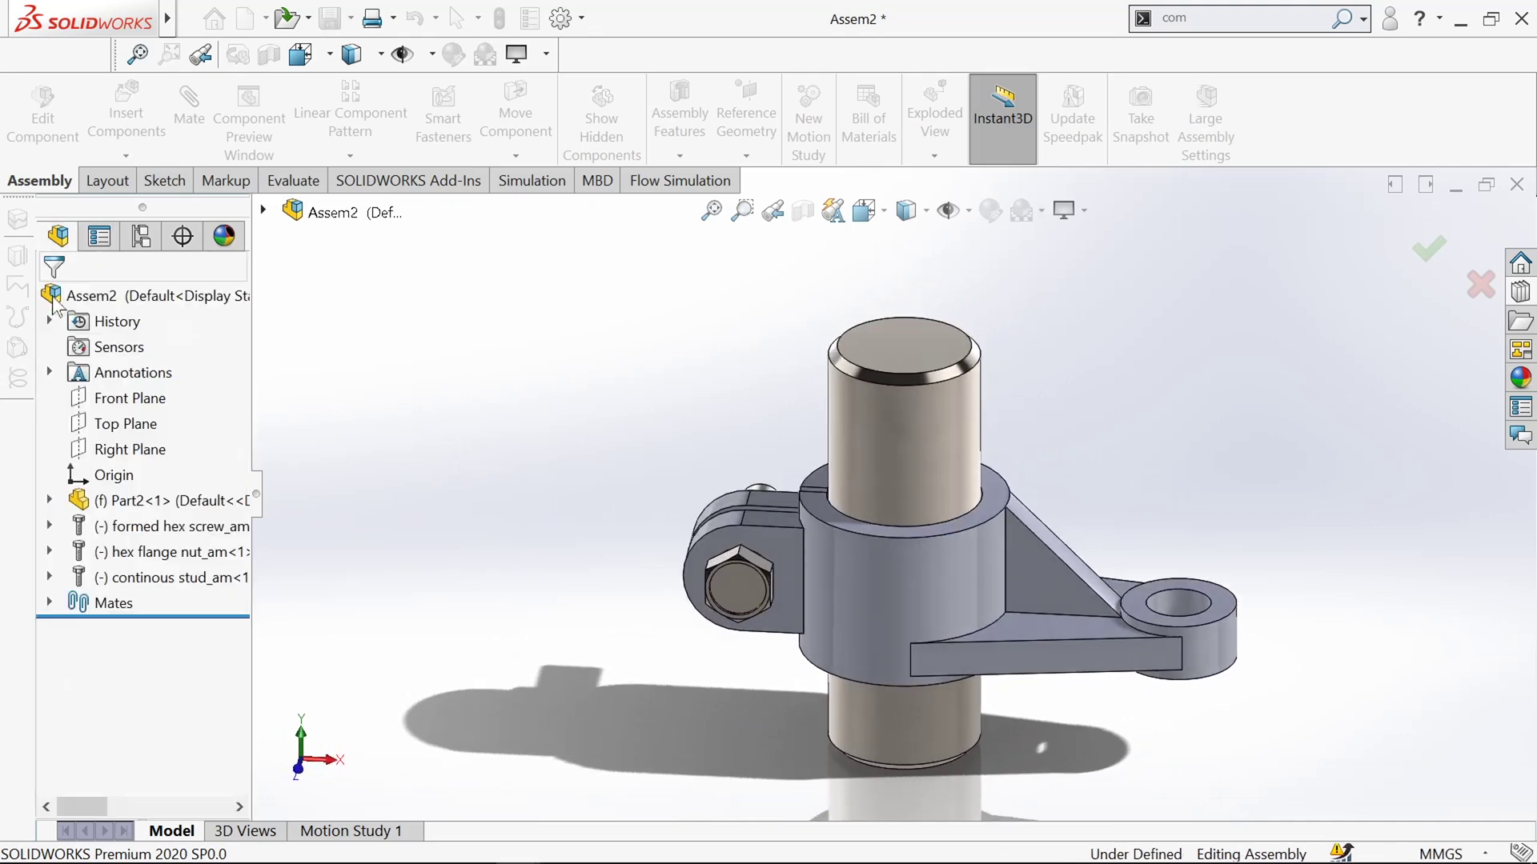
middle_click_drag(480, 469, 769, 527)
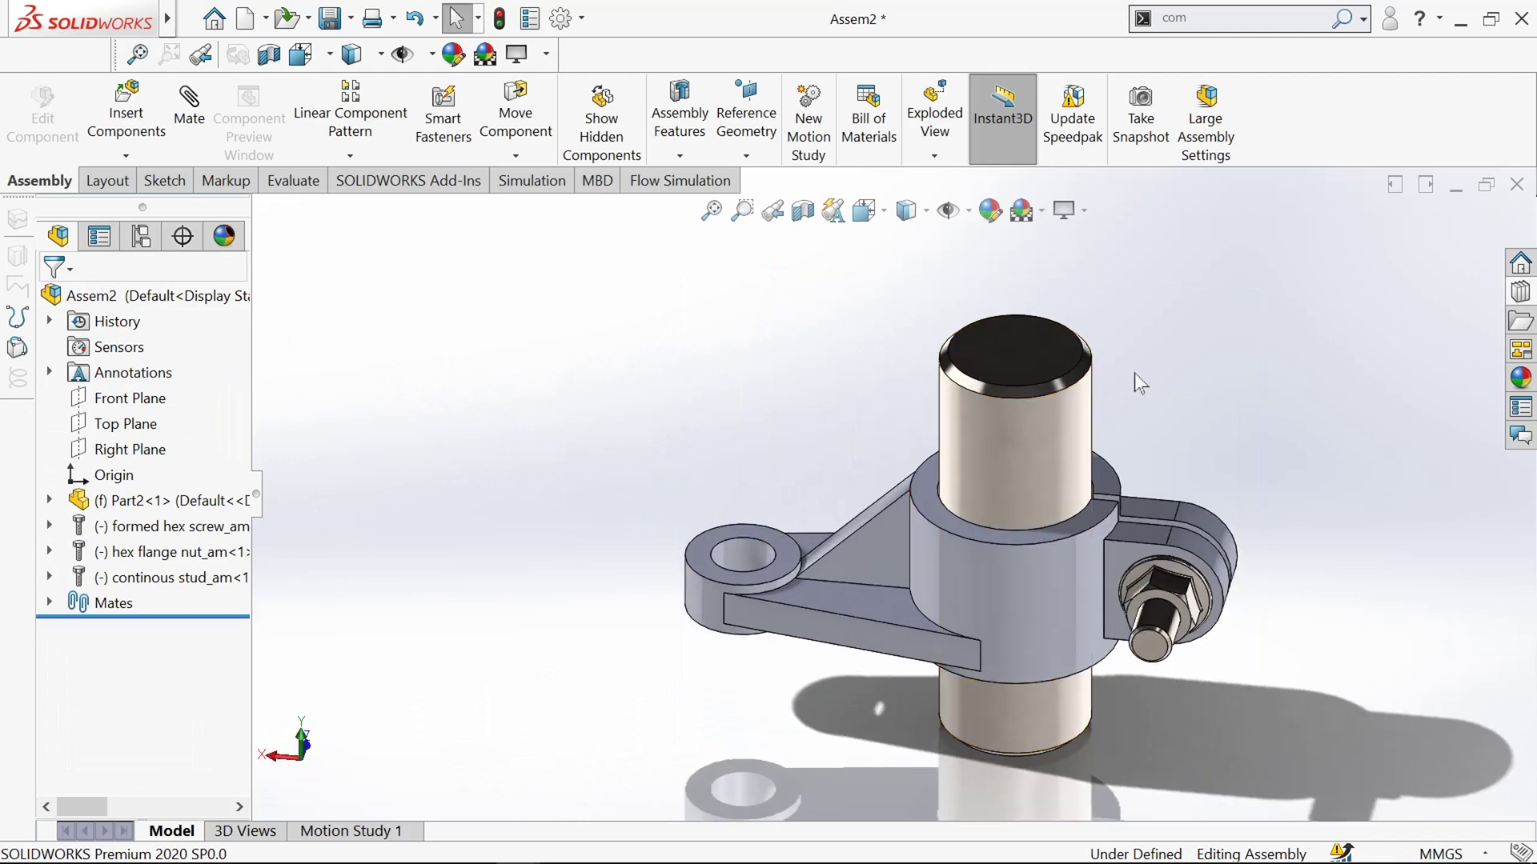